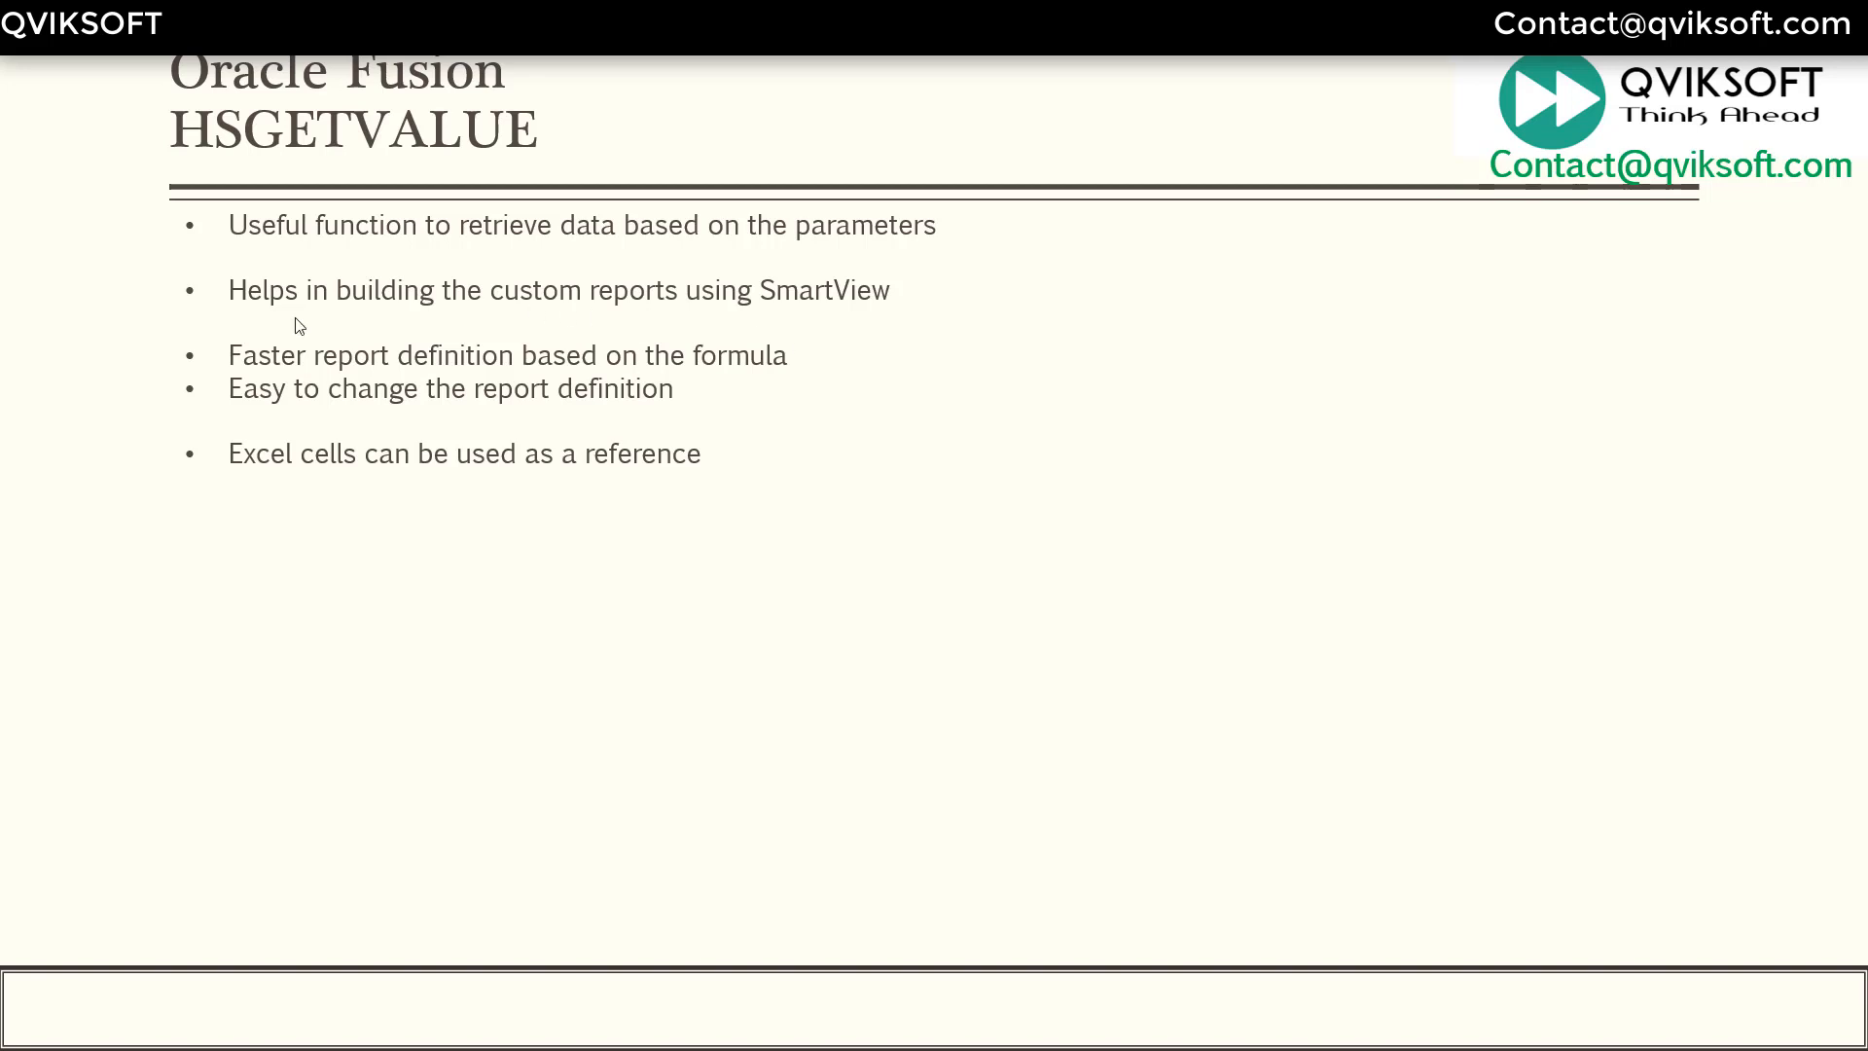
- Exit the slideshow and switch to a blank Excel Sheet1 with the Smart View tab loaded
{"action": "key", "text": "Return"}
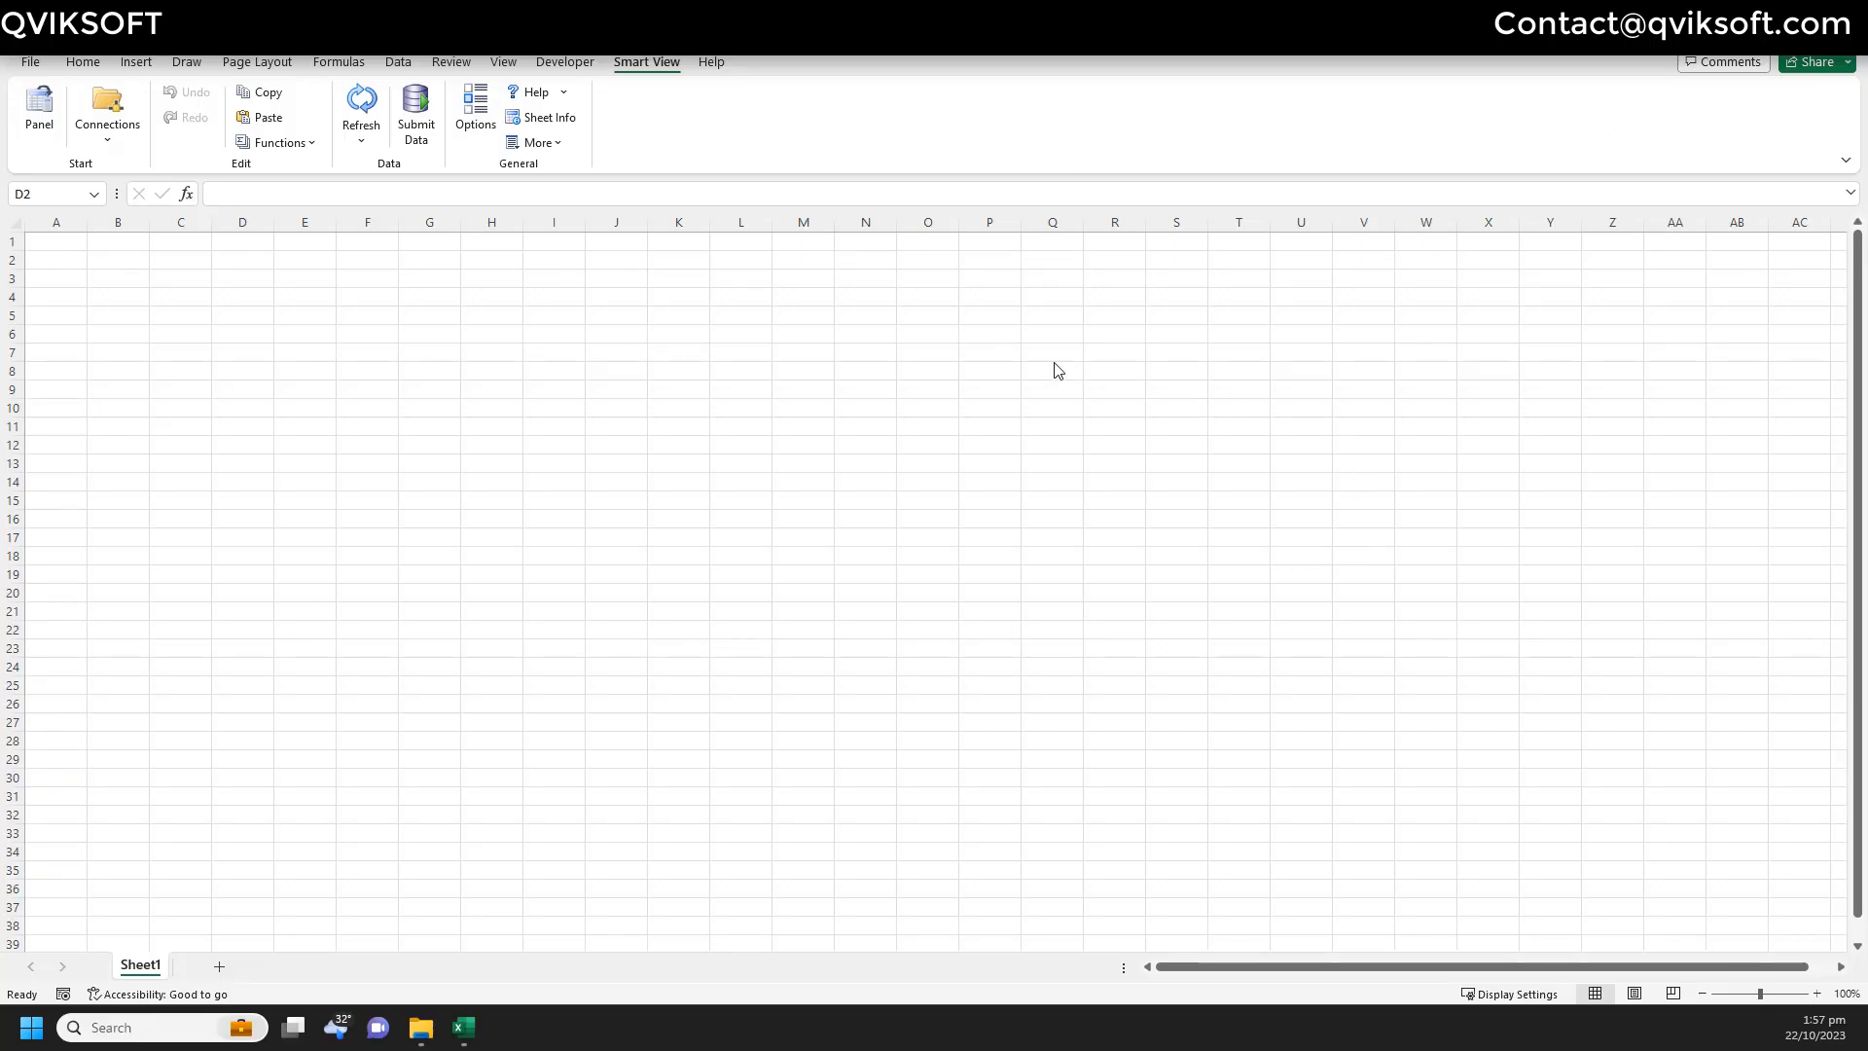
- Open Smart View's shared connections panel and type the report title in cell A1
{"action": "left_click", "coordinate": [41, 107]}
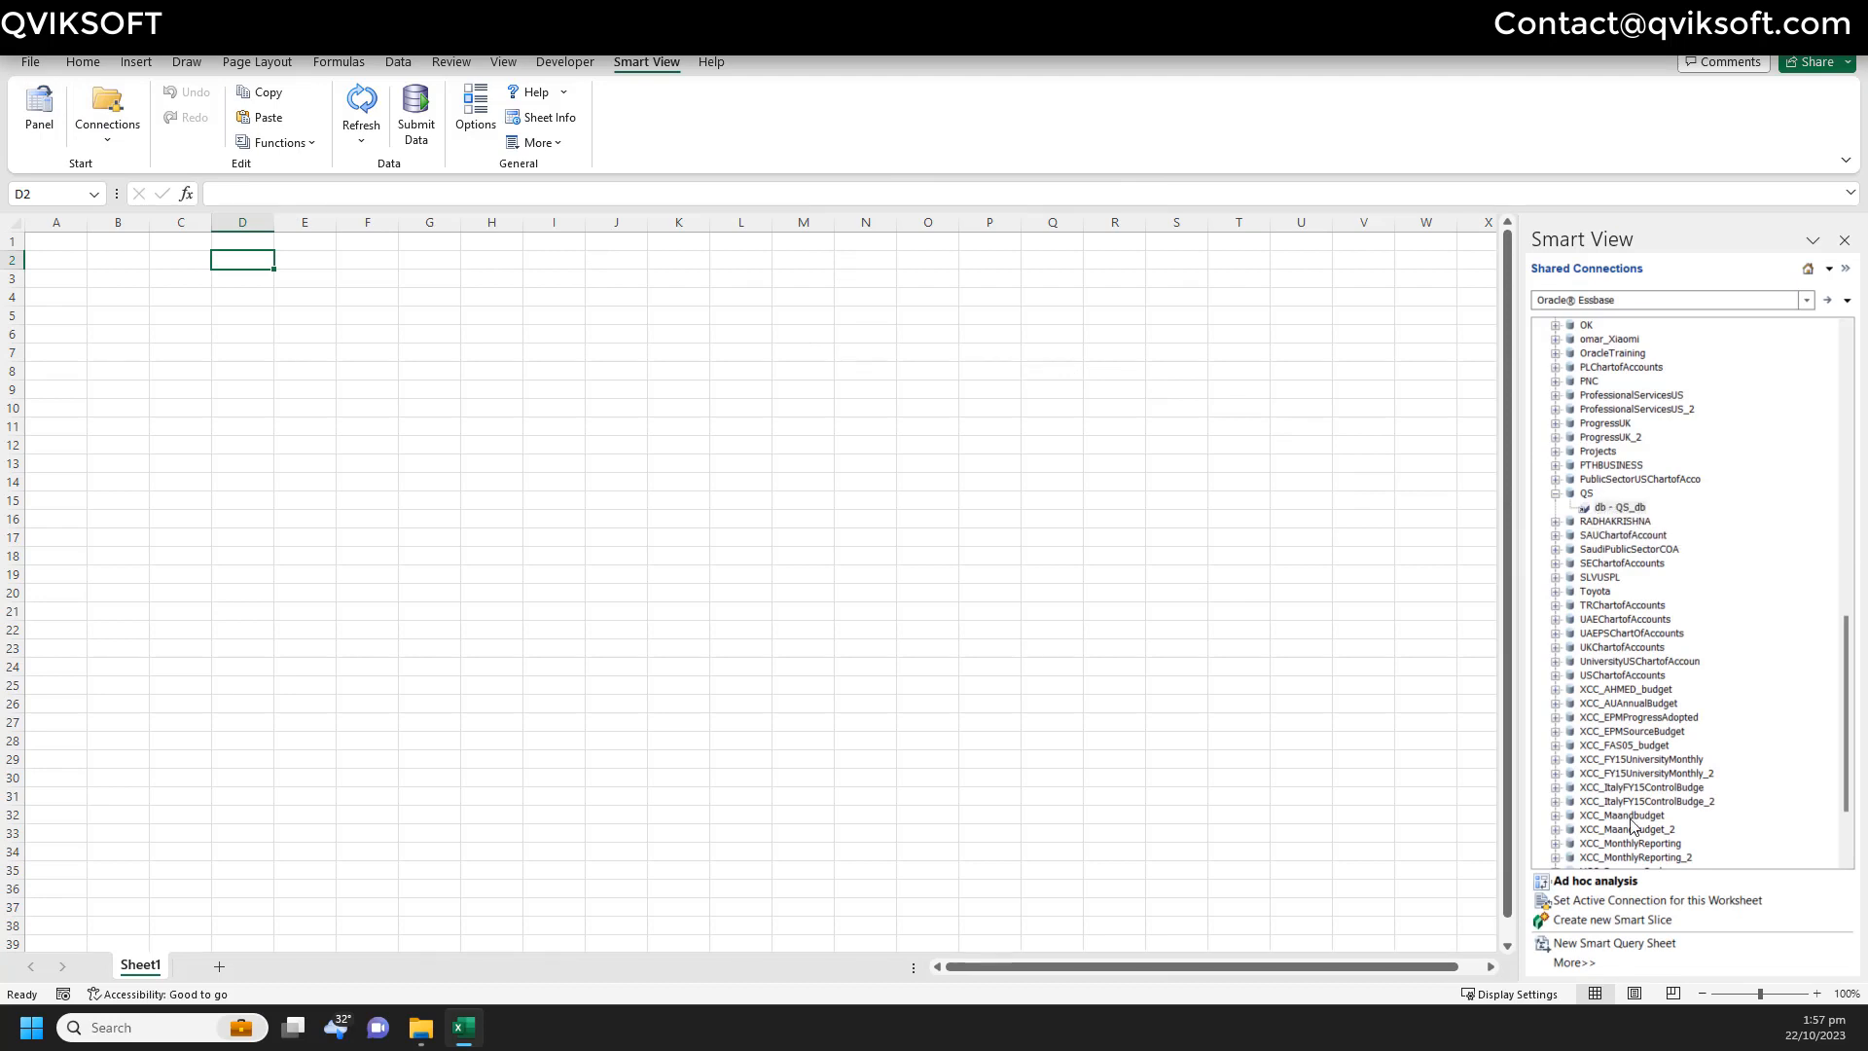
{"action": "left_click", "coordinate": [111, 293]}
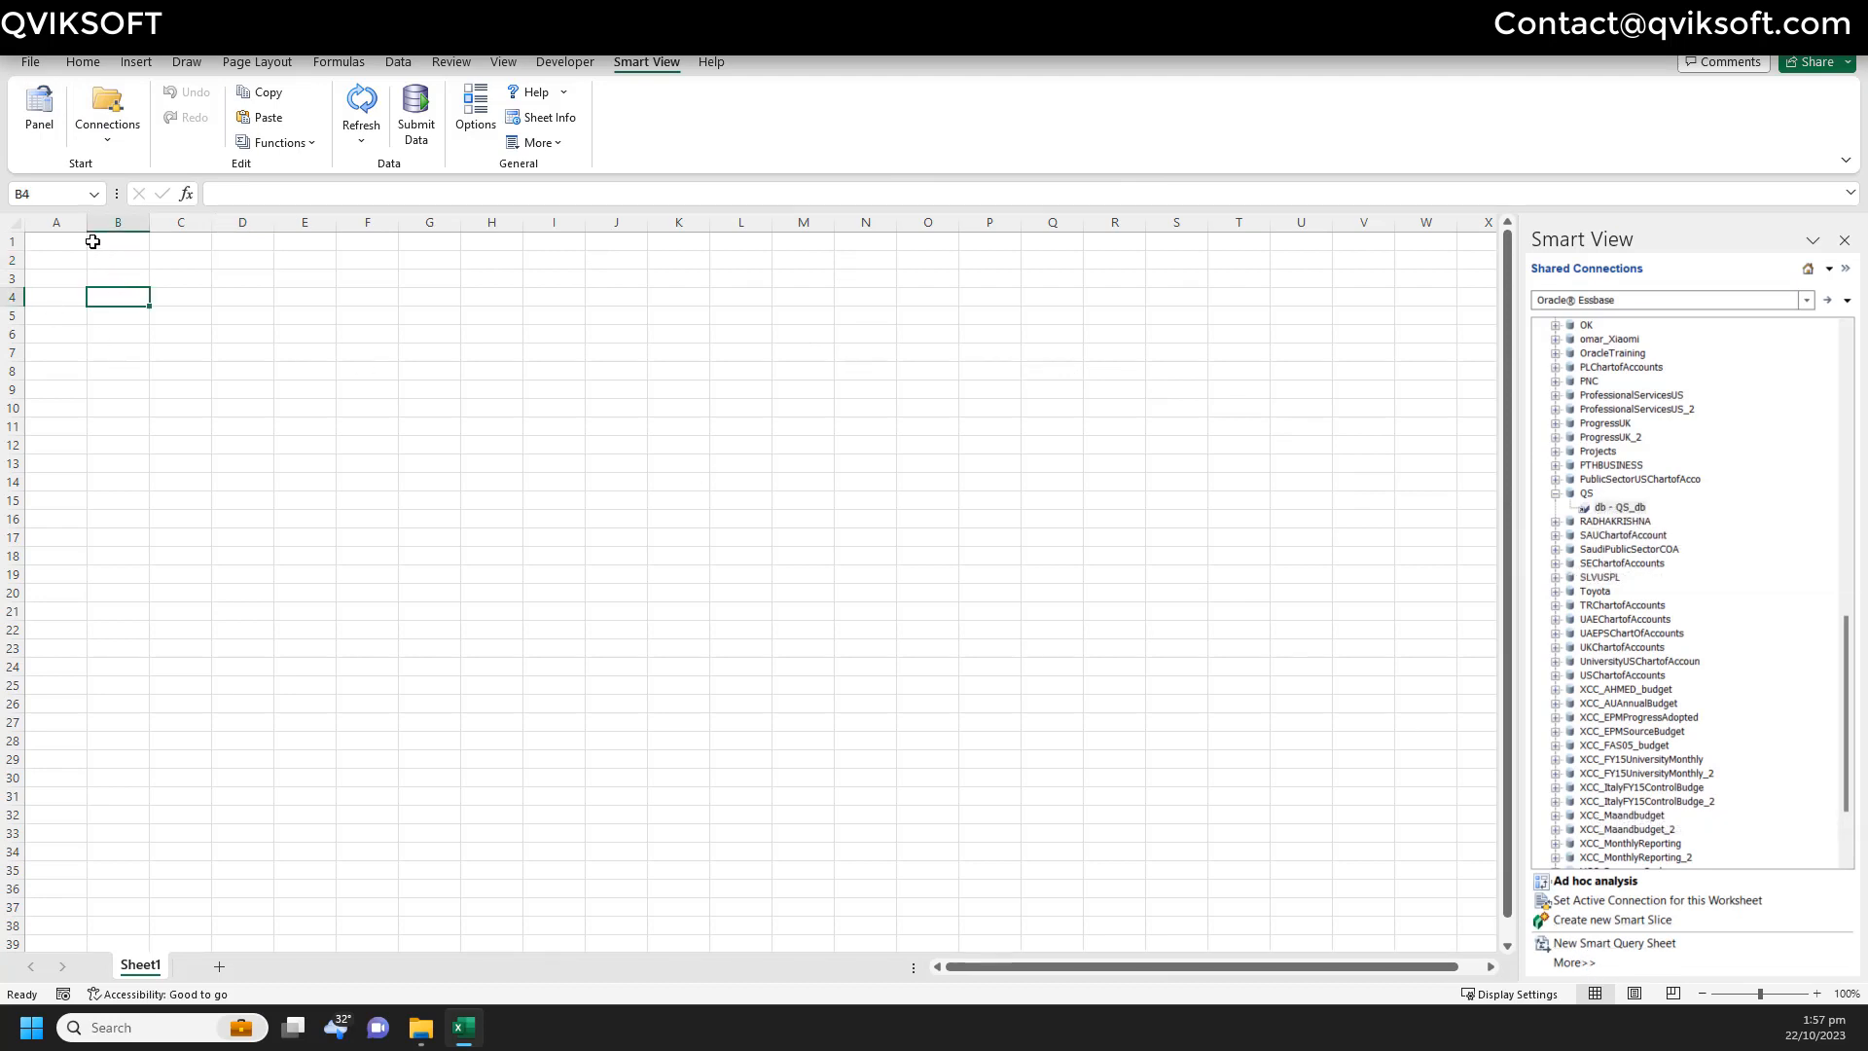
{"action": "left_click", "coordinate": [75, 242]}
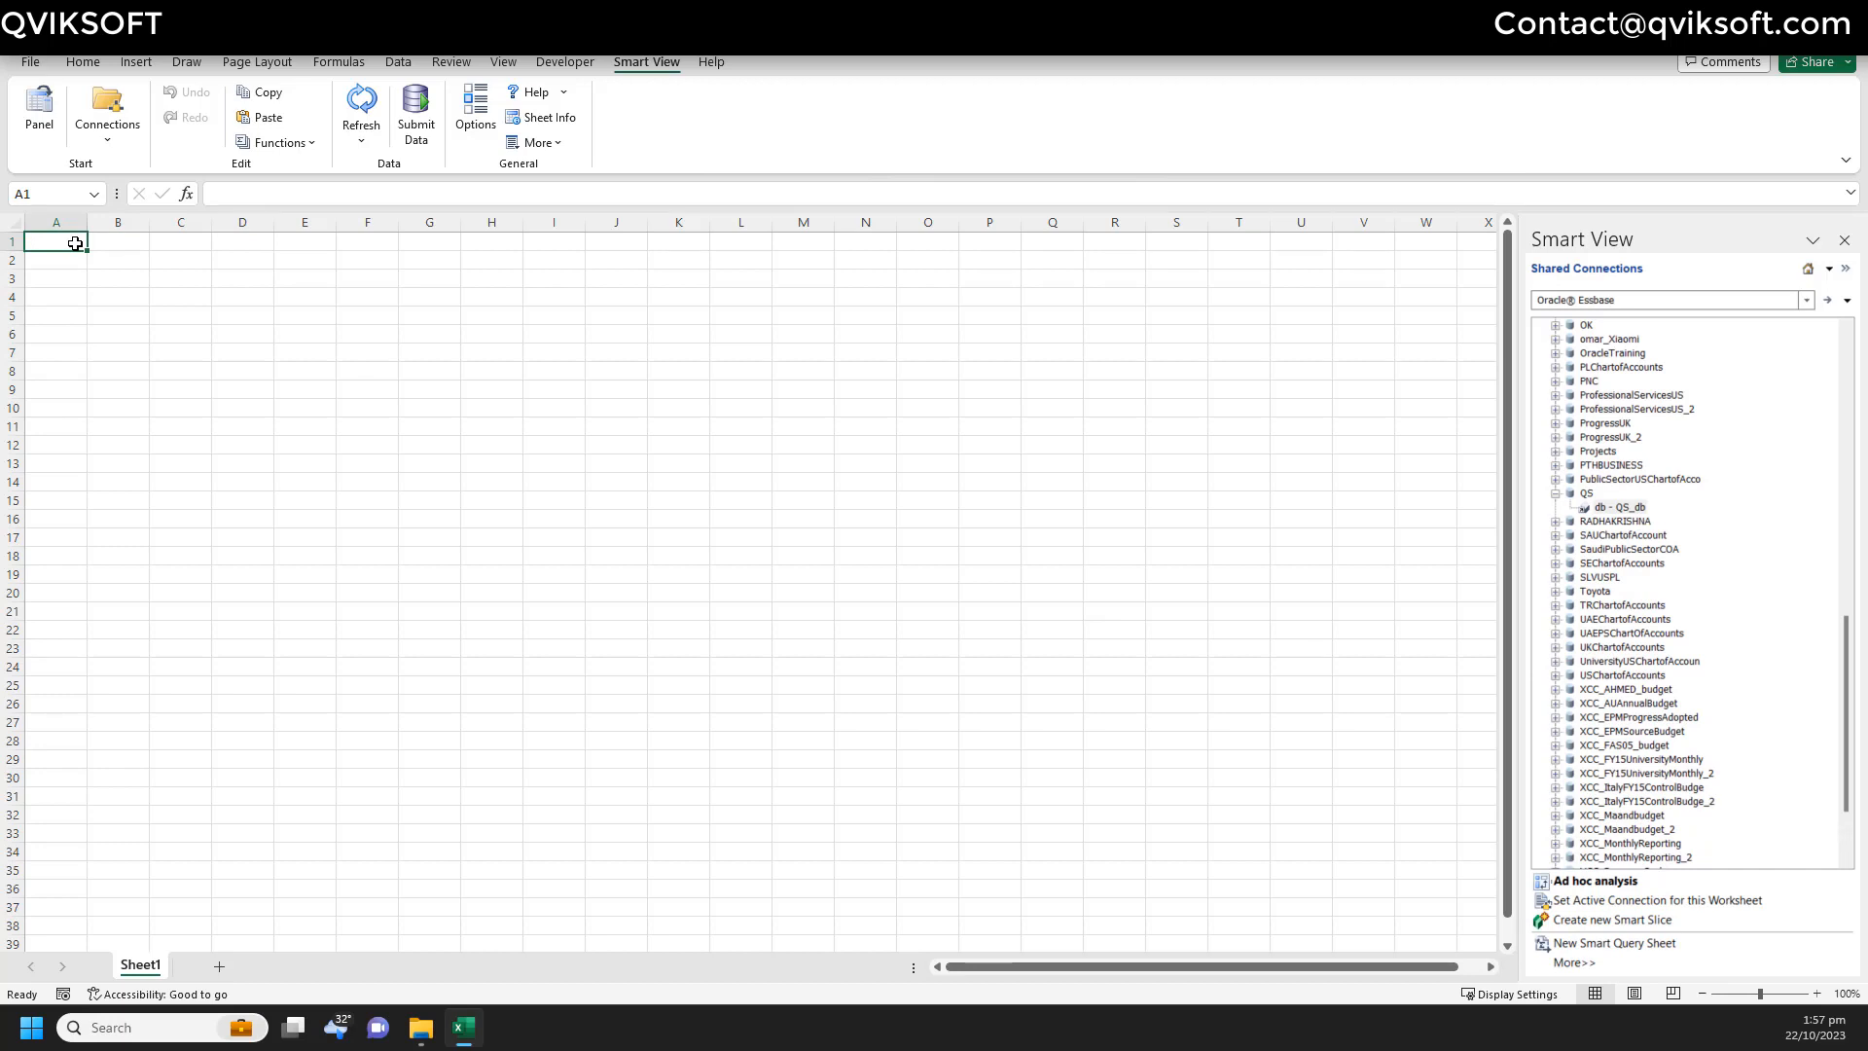
{"action": "type", "text": "First repot bui"}
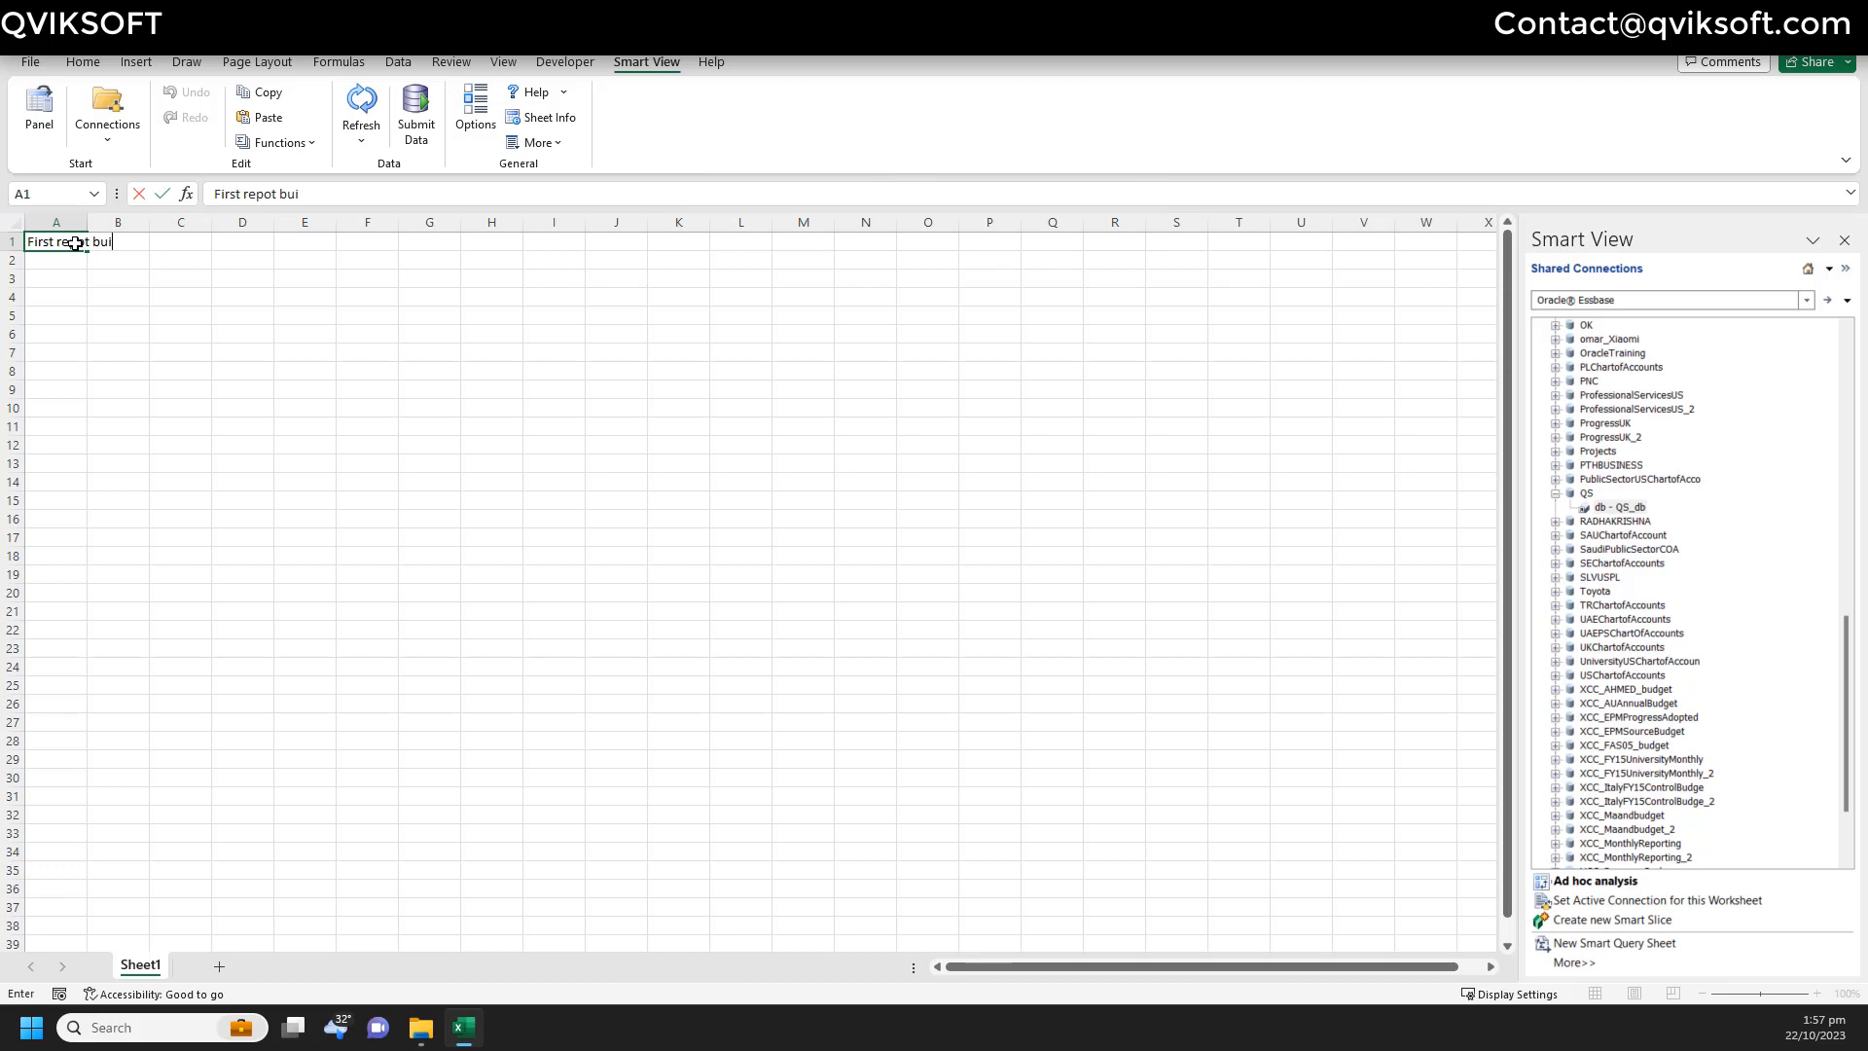
{"action": "type", "text": "lt for HSGATVALUW"}
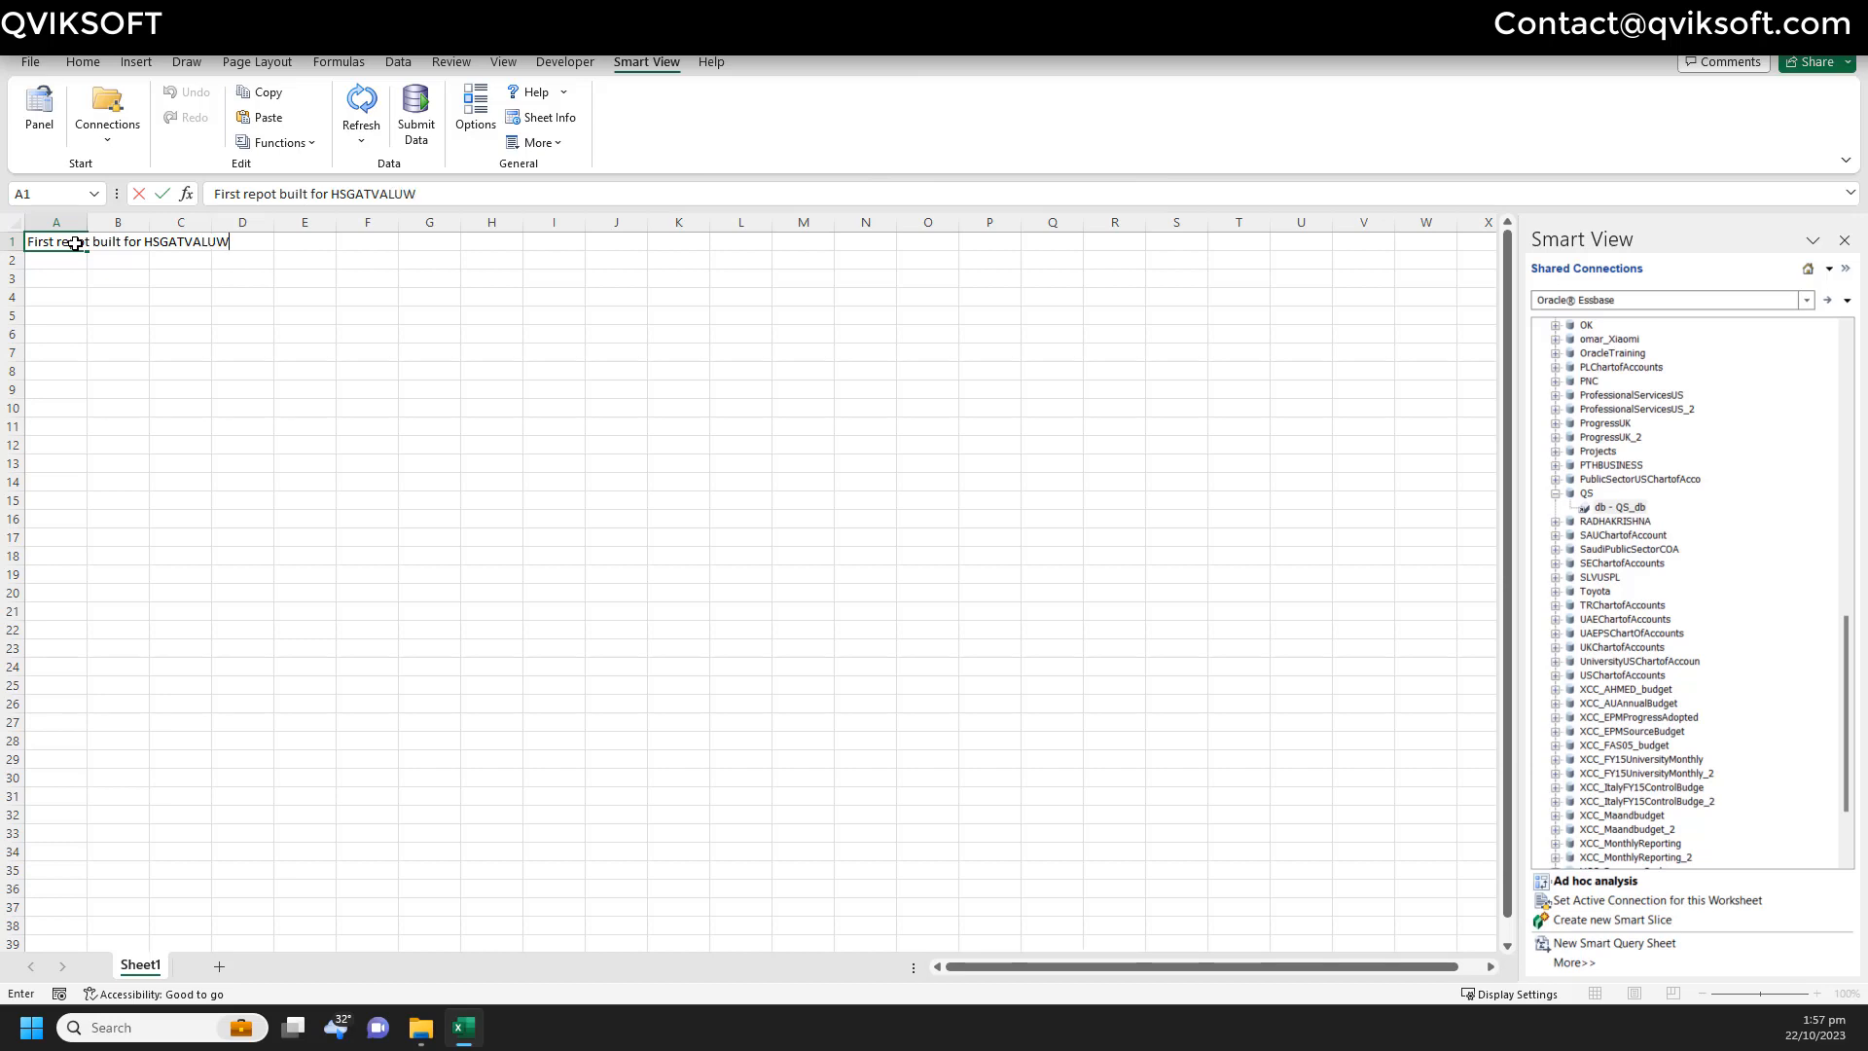
{"action": "key", "text": "Return"}
- Correct the title to 'First report built for HSGATVALUW' and select the title row cells
{"action": "left_click", "coordinate": [74, 243]}
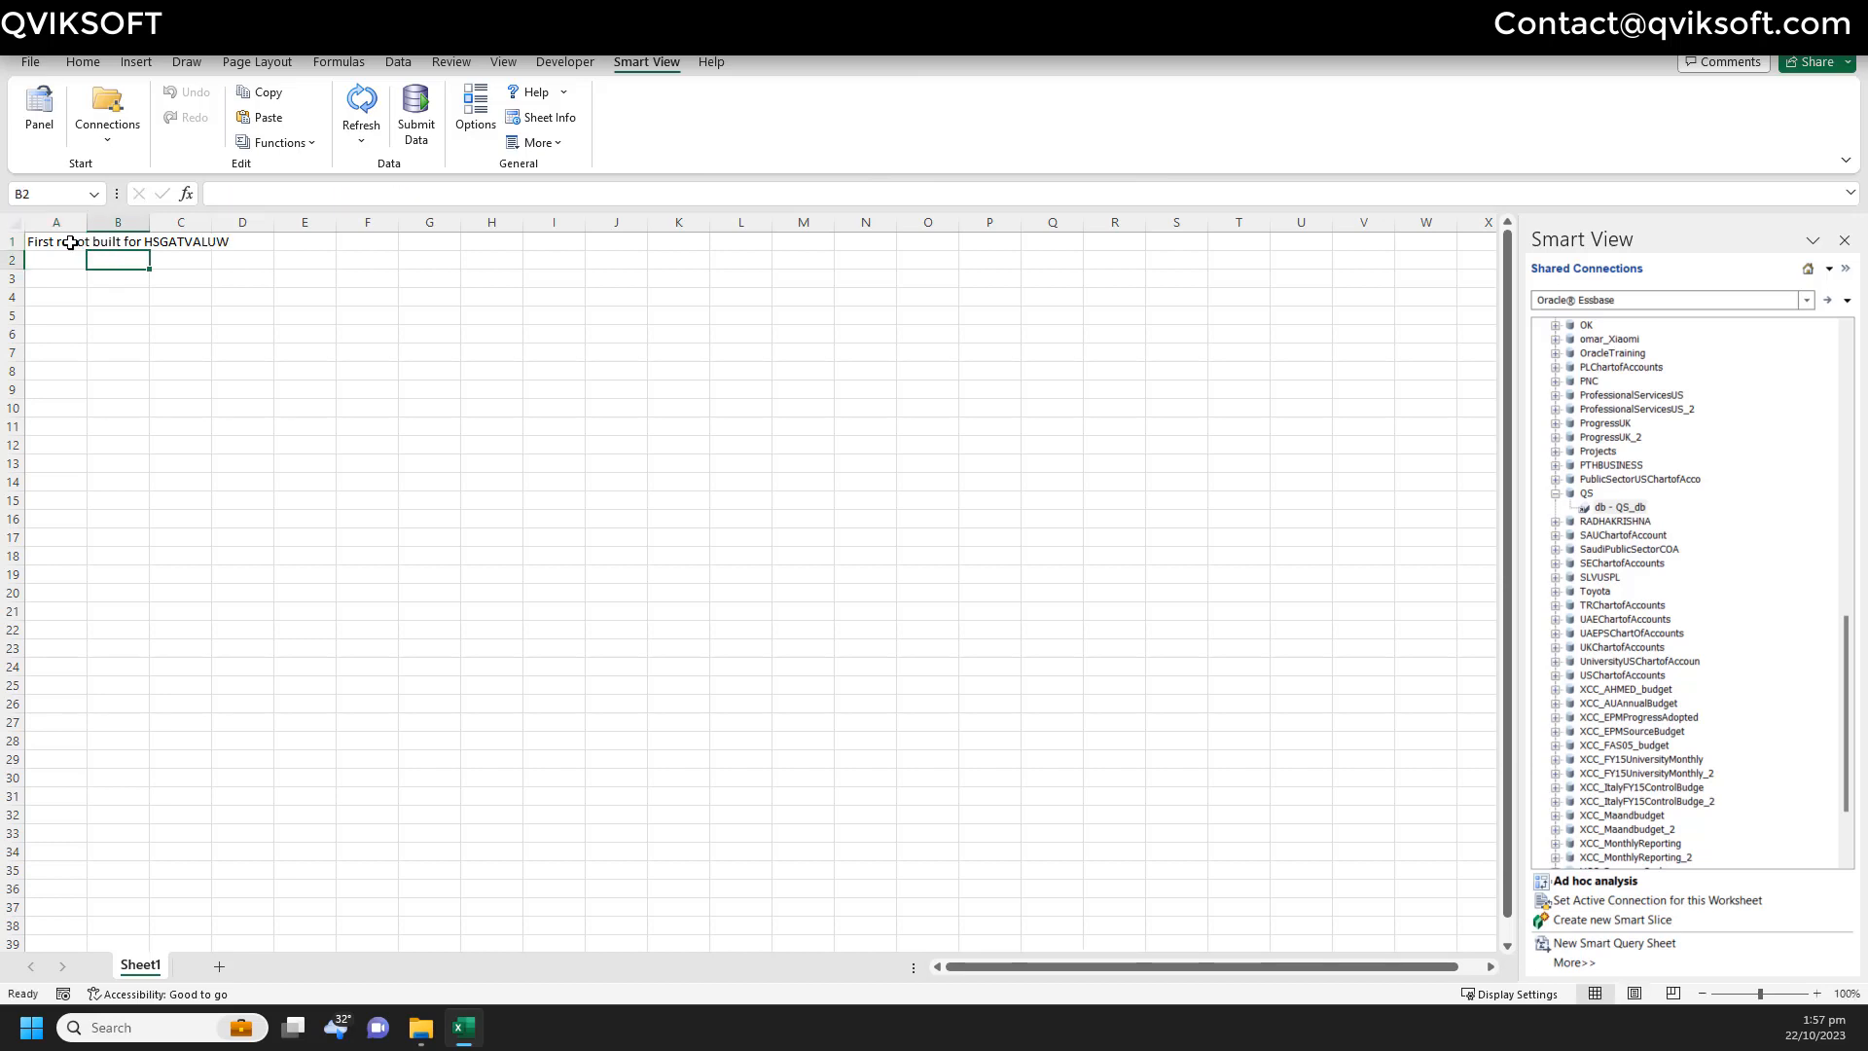
{"action": "left_click", "coordinate": [279, 194]}
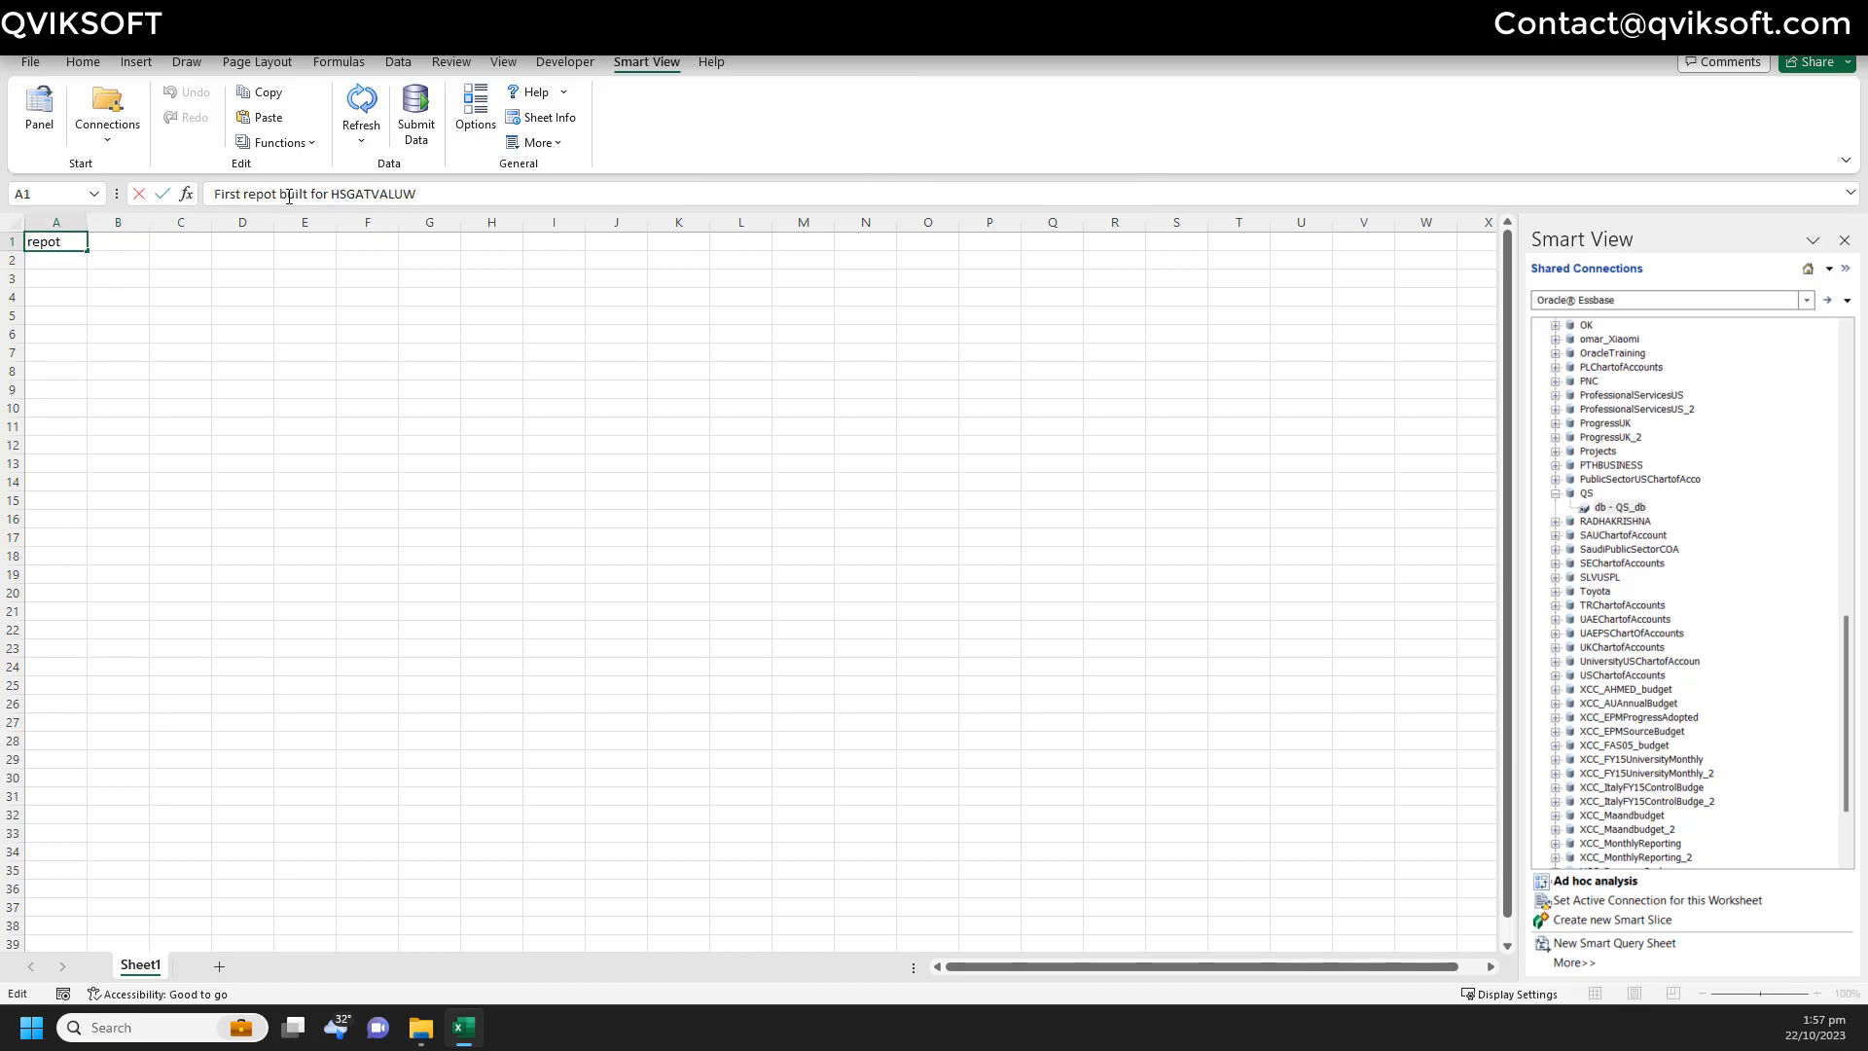
{"action": "key", "text": "Escape"}
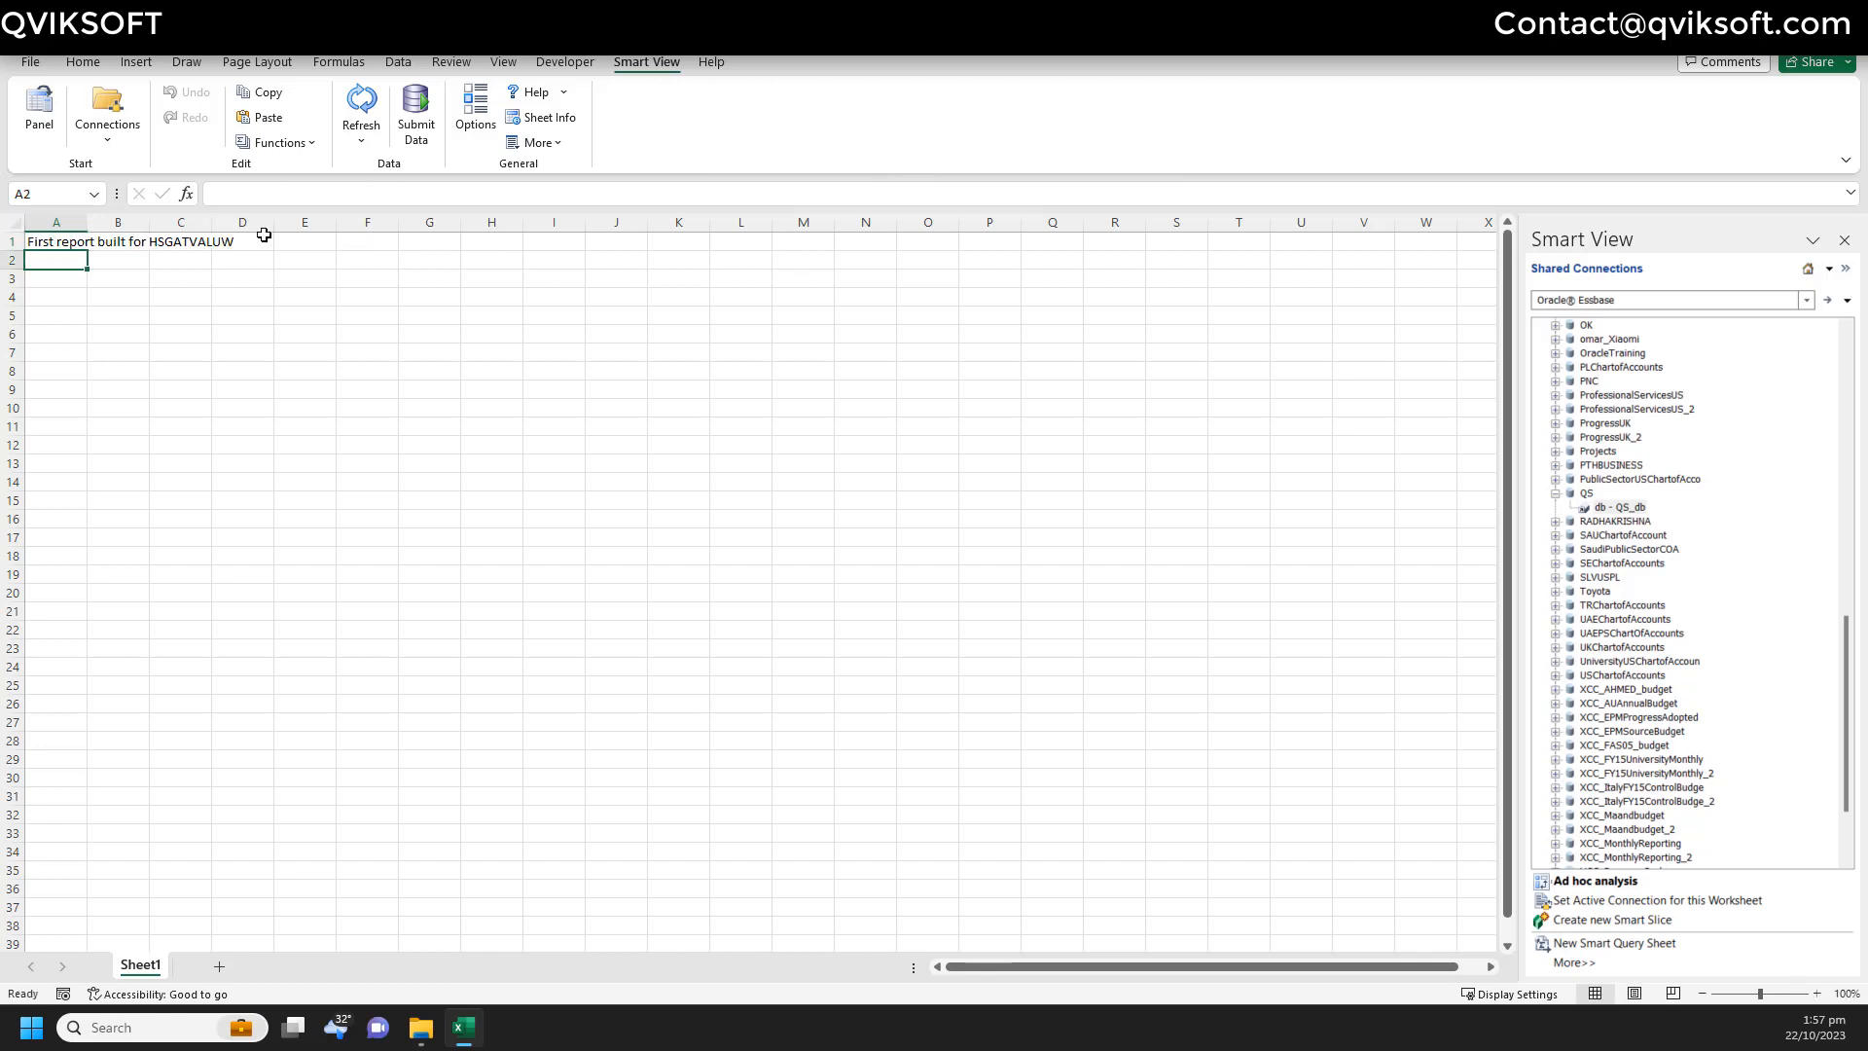
{"action": "left_click_drag", "start_coordinate": [70, 242], "coordinate": [248, 242]}
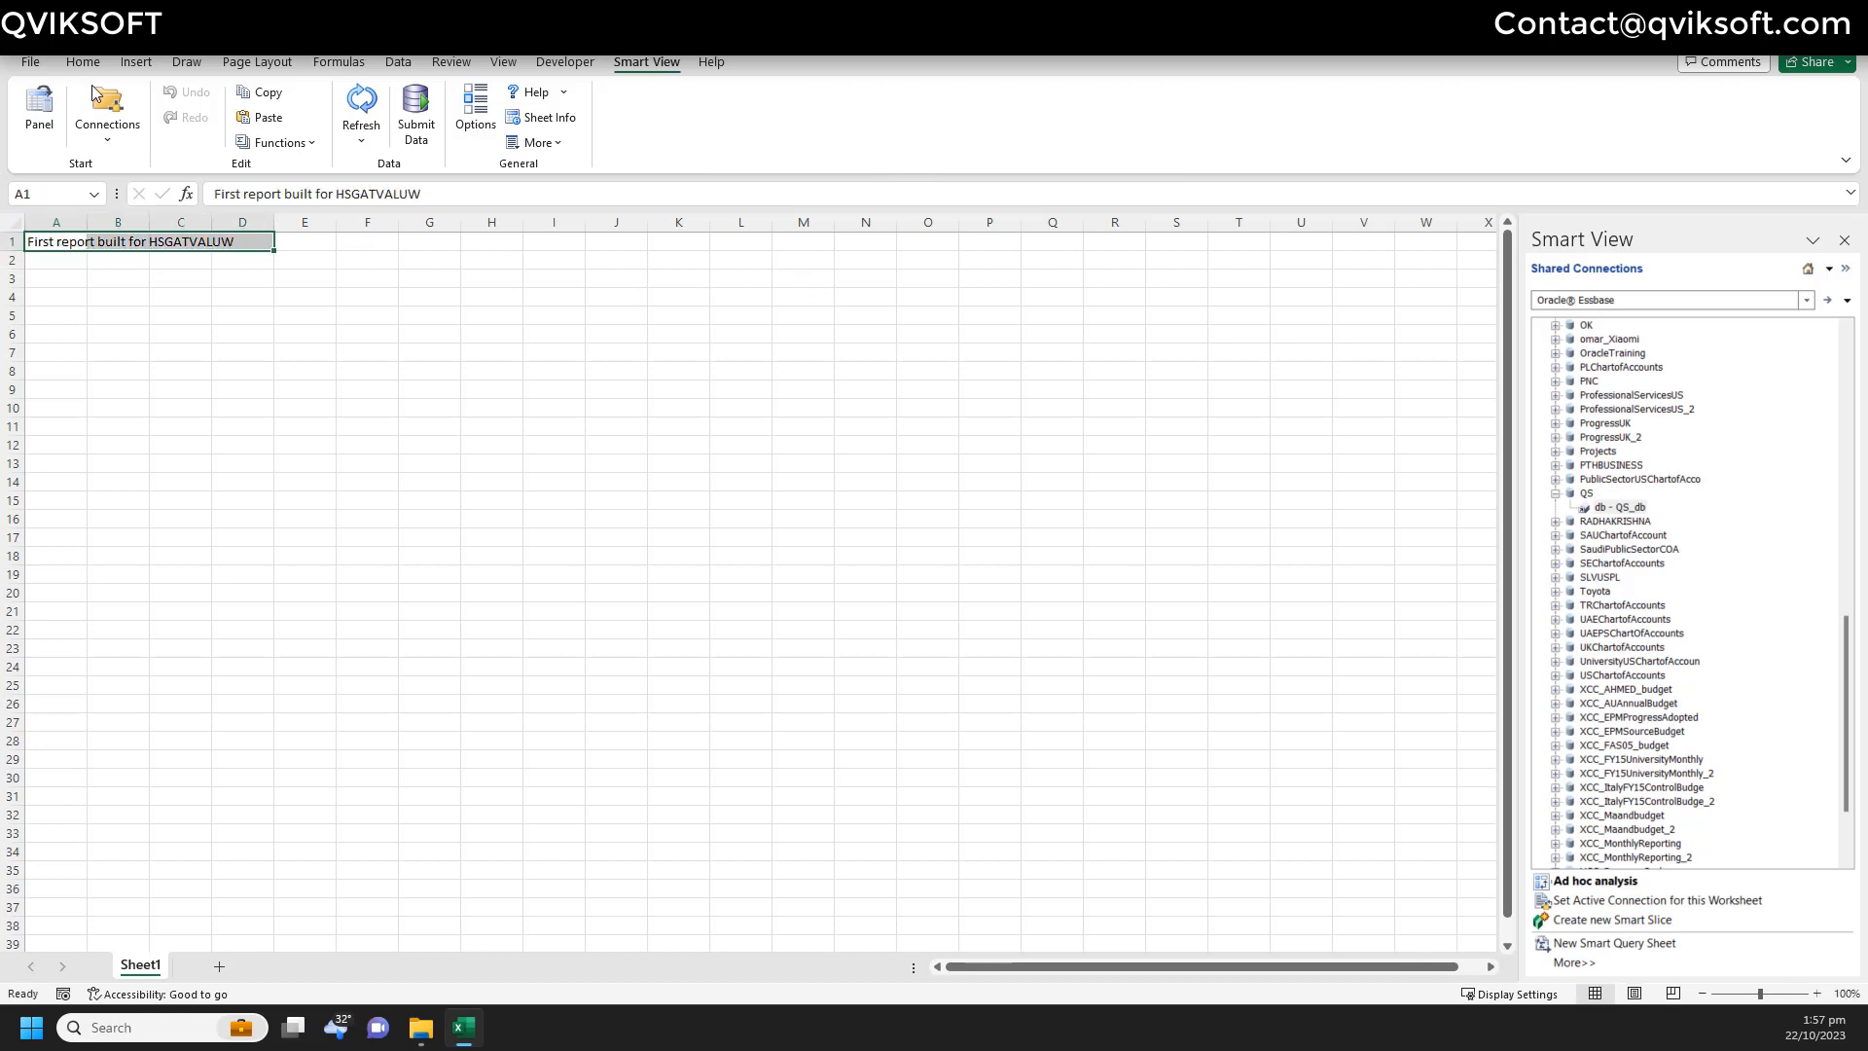
{"action": "left_click", "coordinate": [82, 61]}
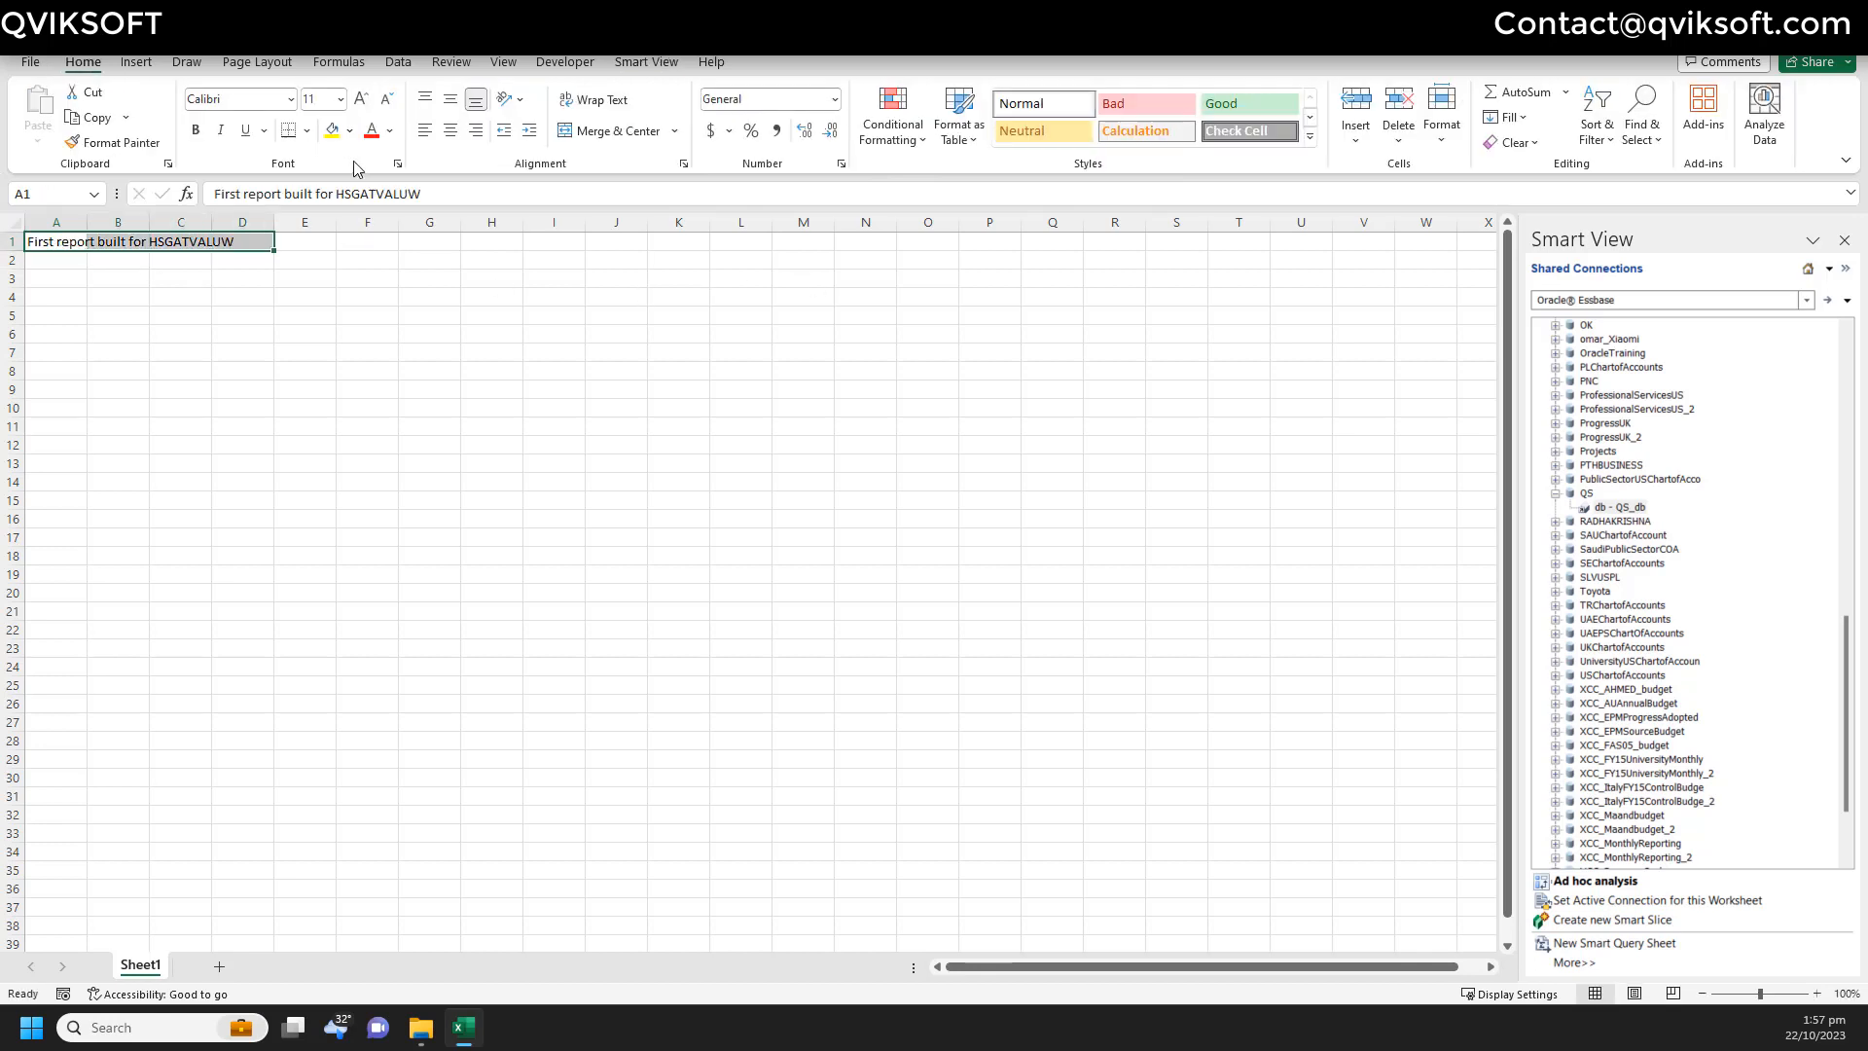
- Merge and left-align the title across A1:D1, then enter headers Account and Value in A3:B3
{"action": "left_click", "coordinate": [598, 130]}
{"action": "left_click", "coordinate": [426, 130]}
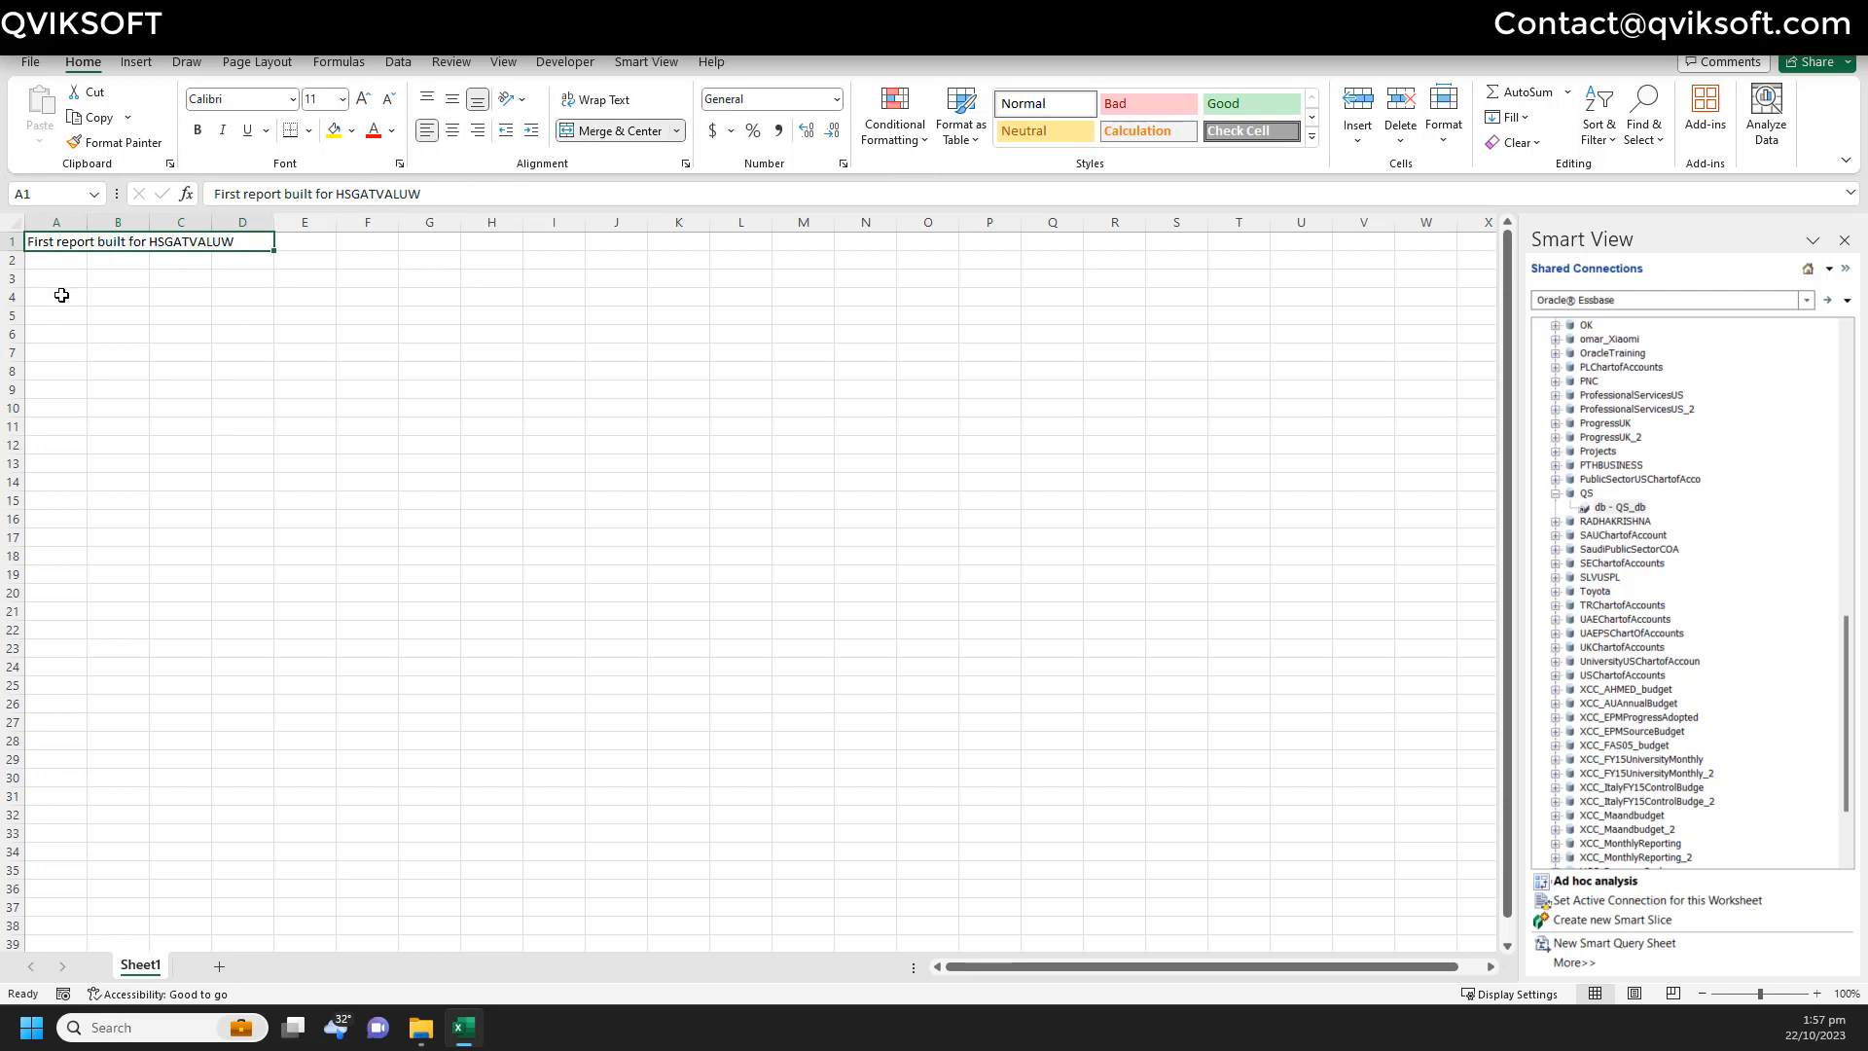
{"action": "left_click", "coordinate": [74, 280]}
{"action": "type", "text": "Account"}
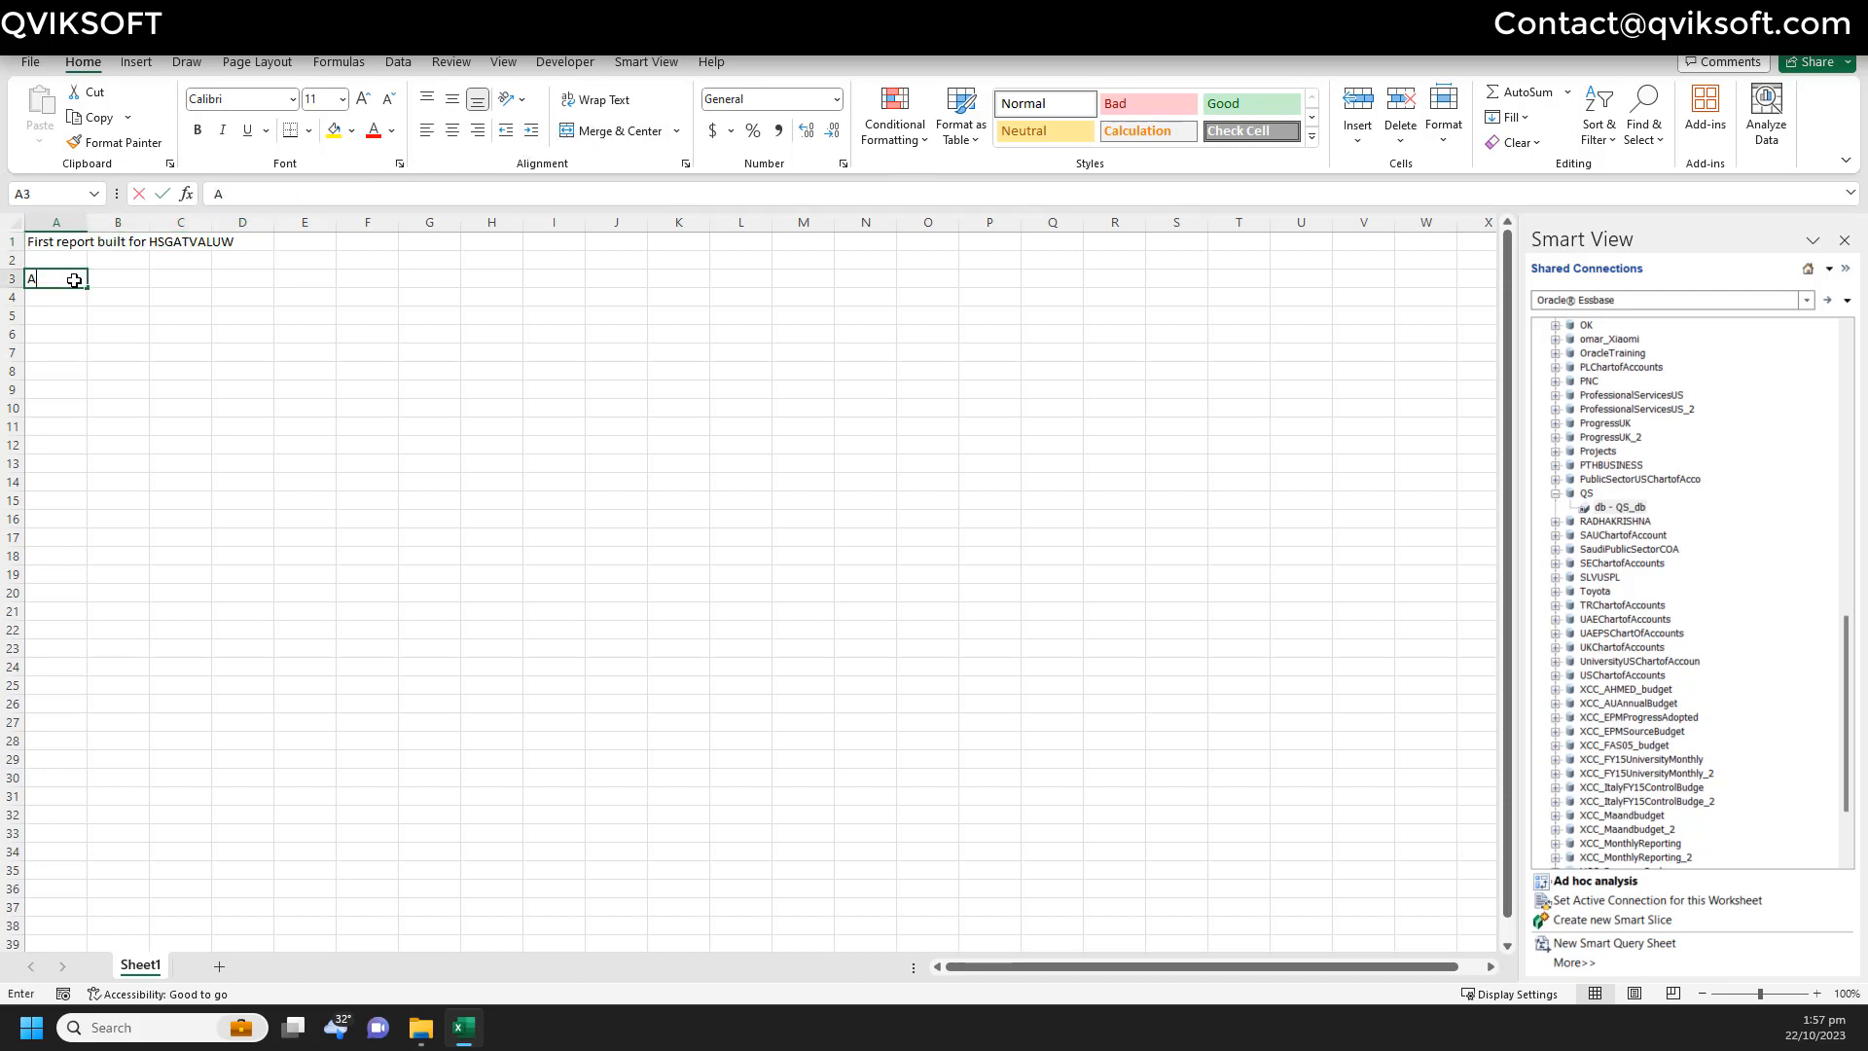
{"action": "key", "text": "Tab"}
{"action": "type", "text": "Value"}
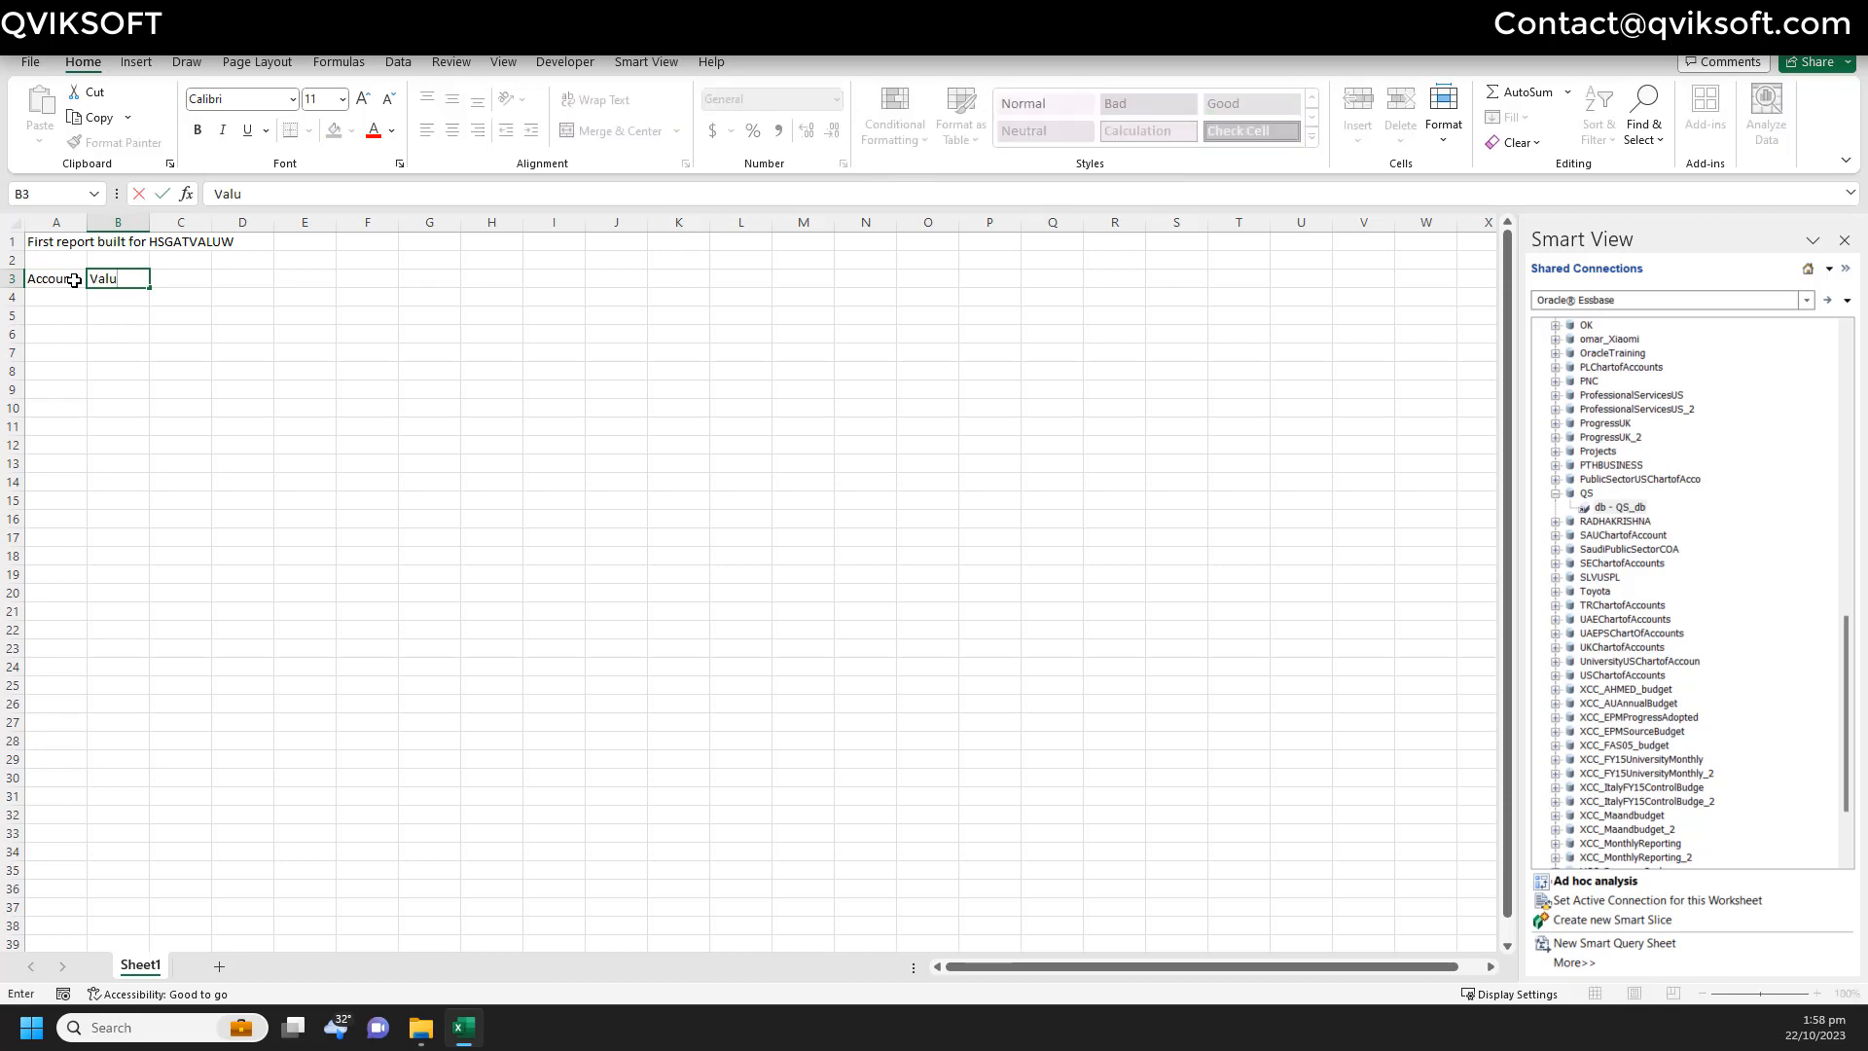
{"action": "key", "text": "Return"}
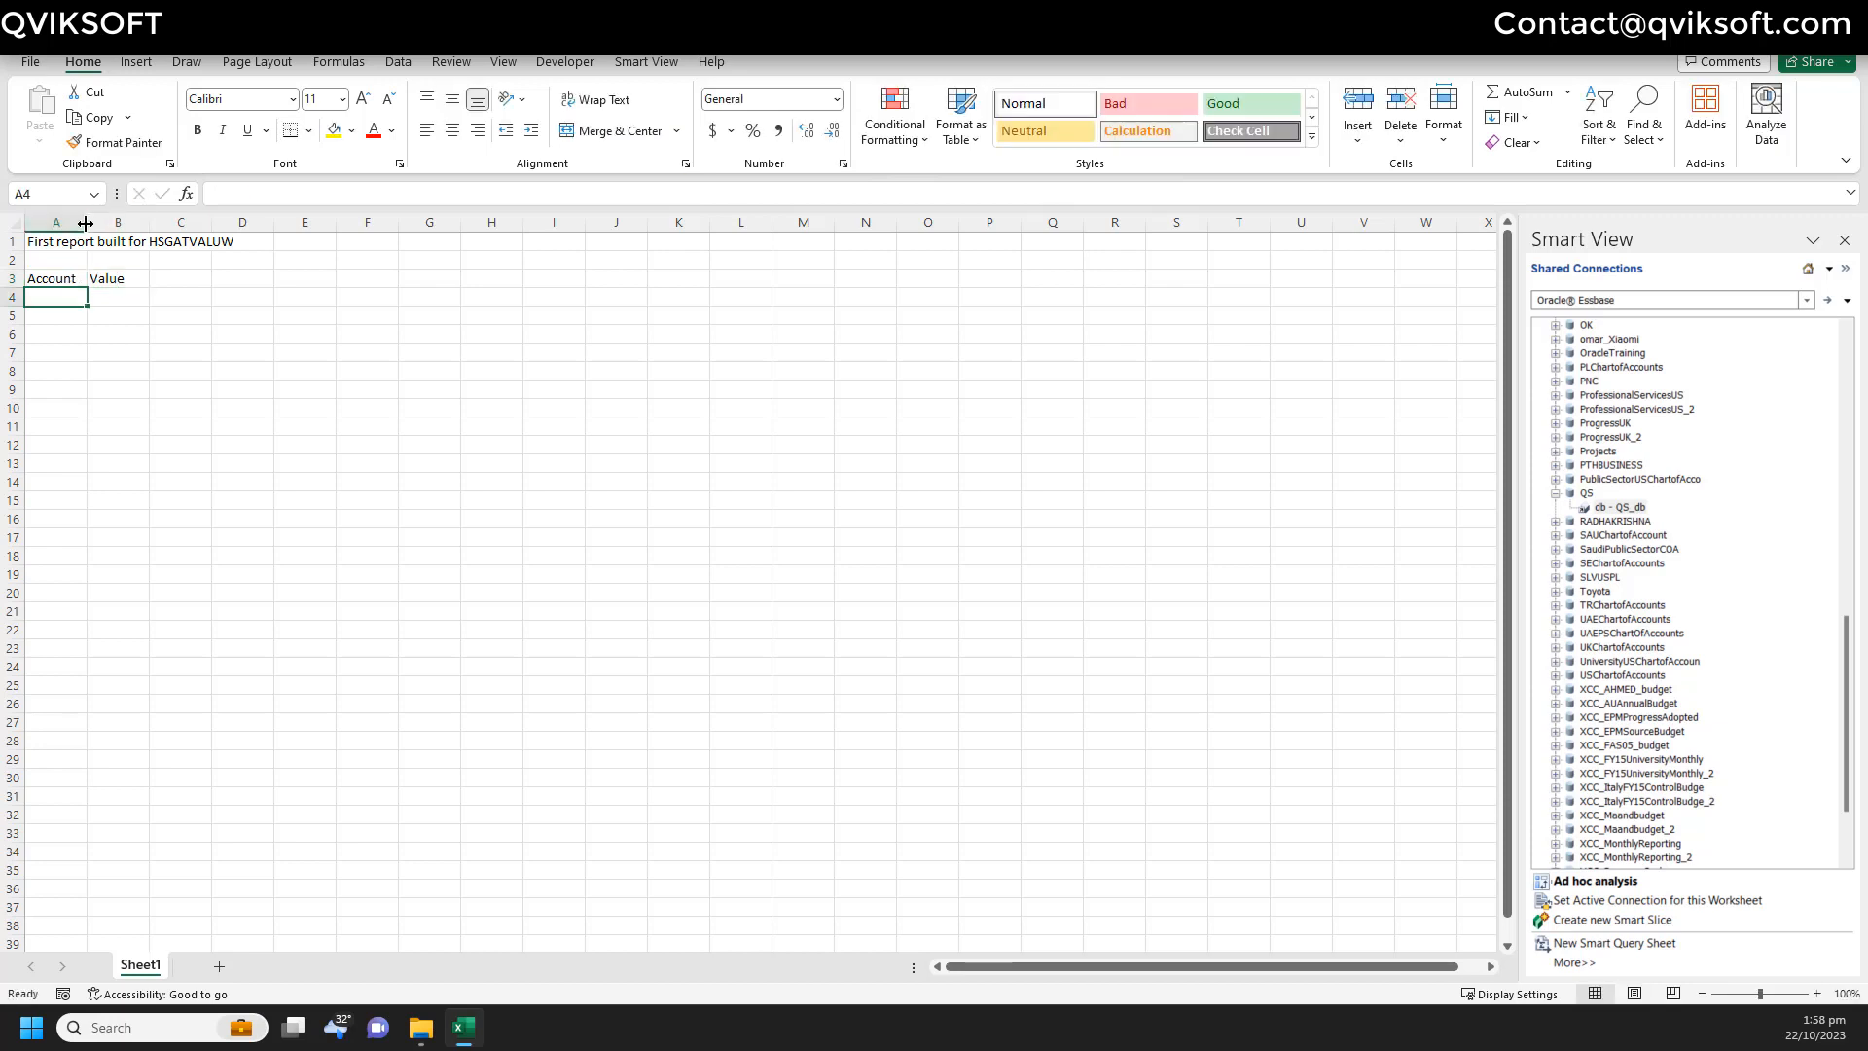
- Widen column A and make the Account/Value headers and the report title bold
{"action": "left_click_drag", "start_coordinate": [88, 221], "coordinate": [334, 224]}
{"action": "left_click", "coordinate": [211, 350]}
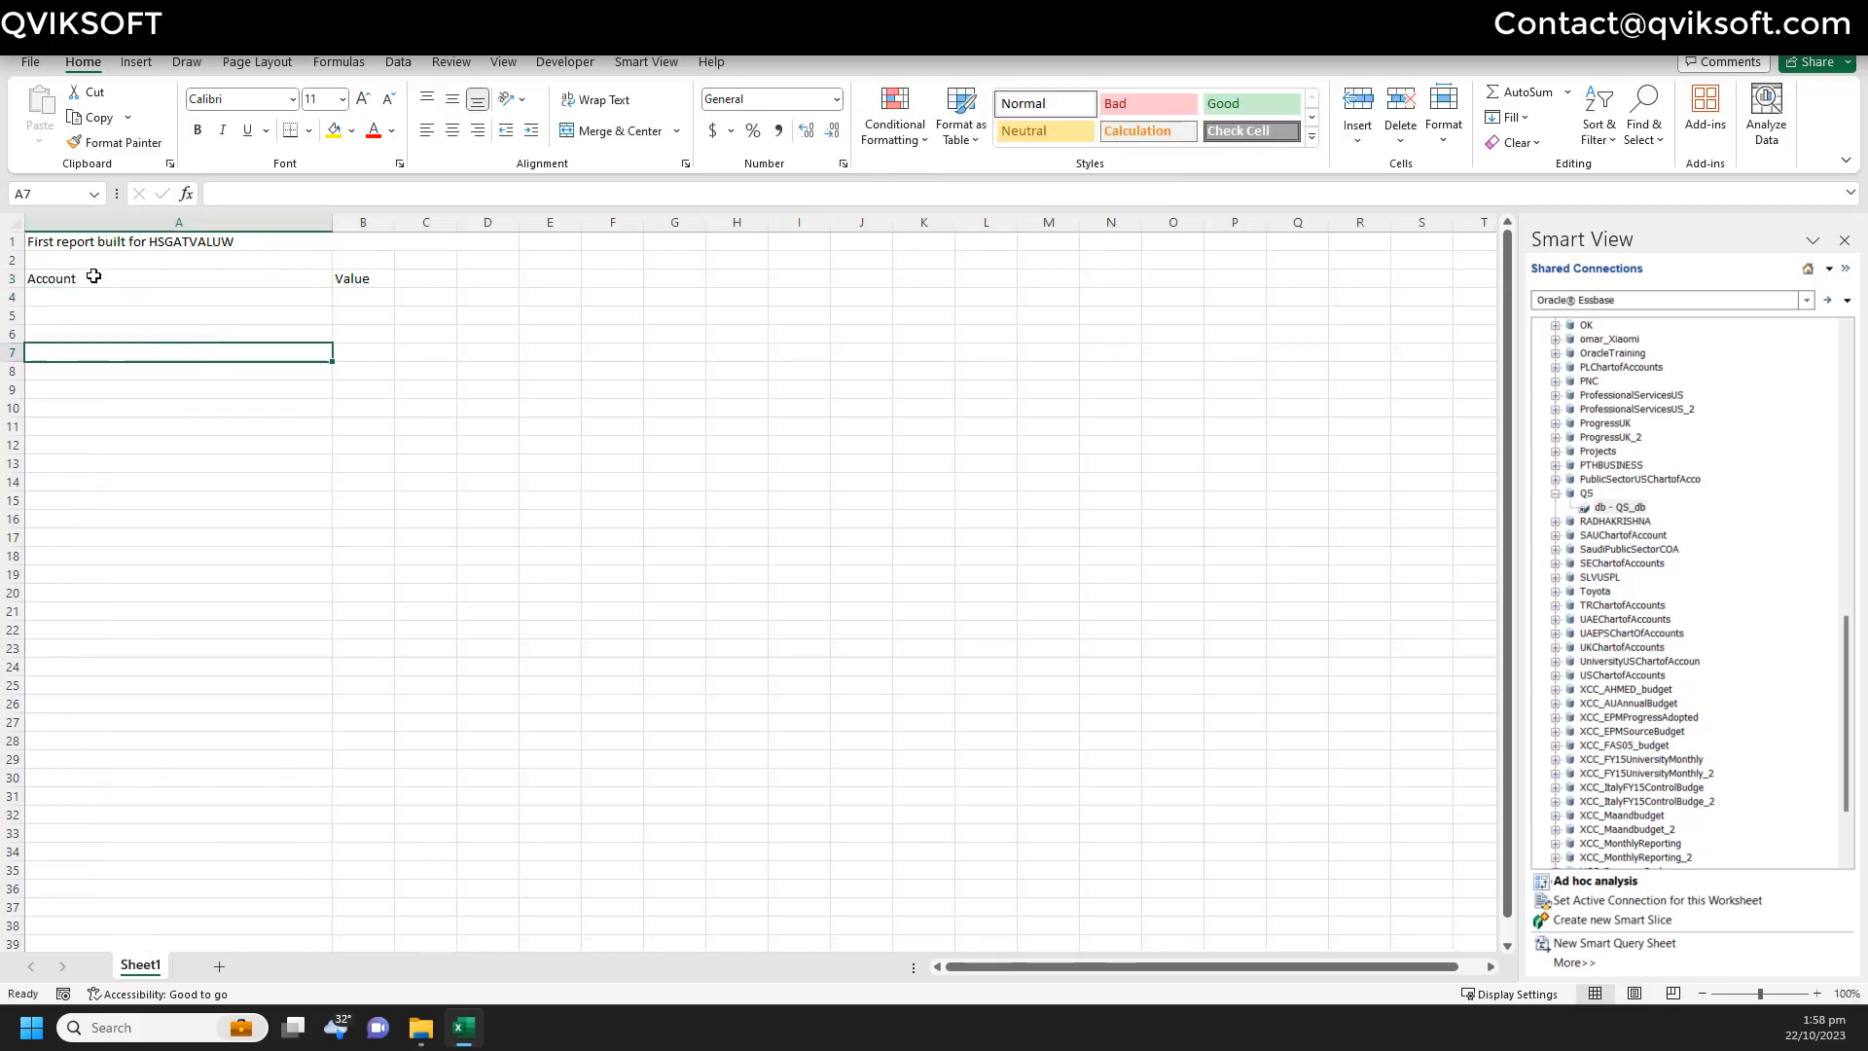
{"action": "left_click_drag", "start_coordinate": [92, 277], "coordinate": [360, 277]}
{"action": "left_click", "coordinate": [202, 134]}
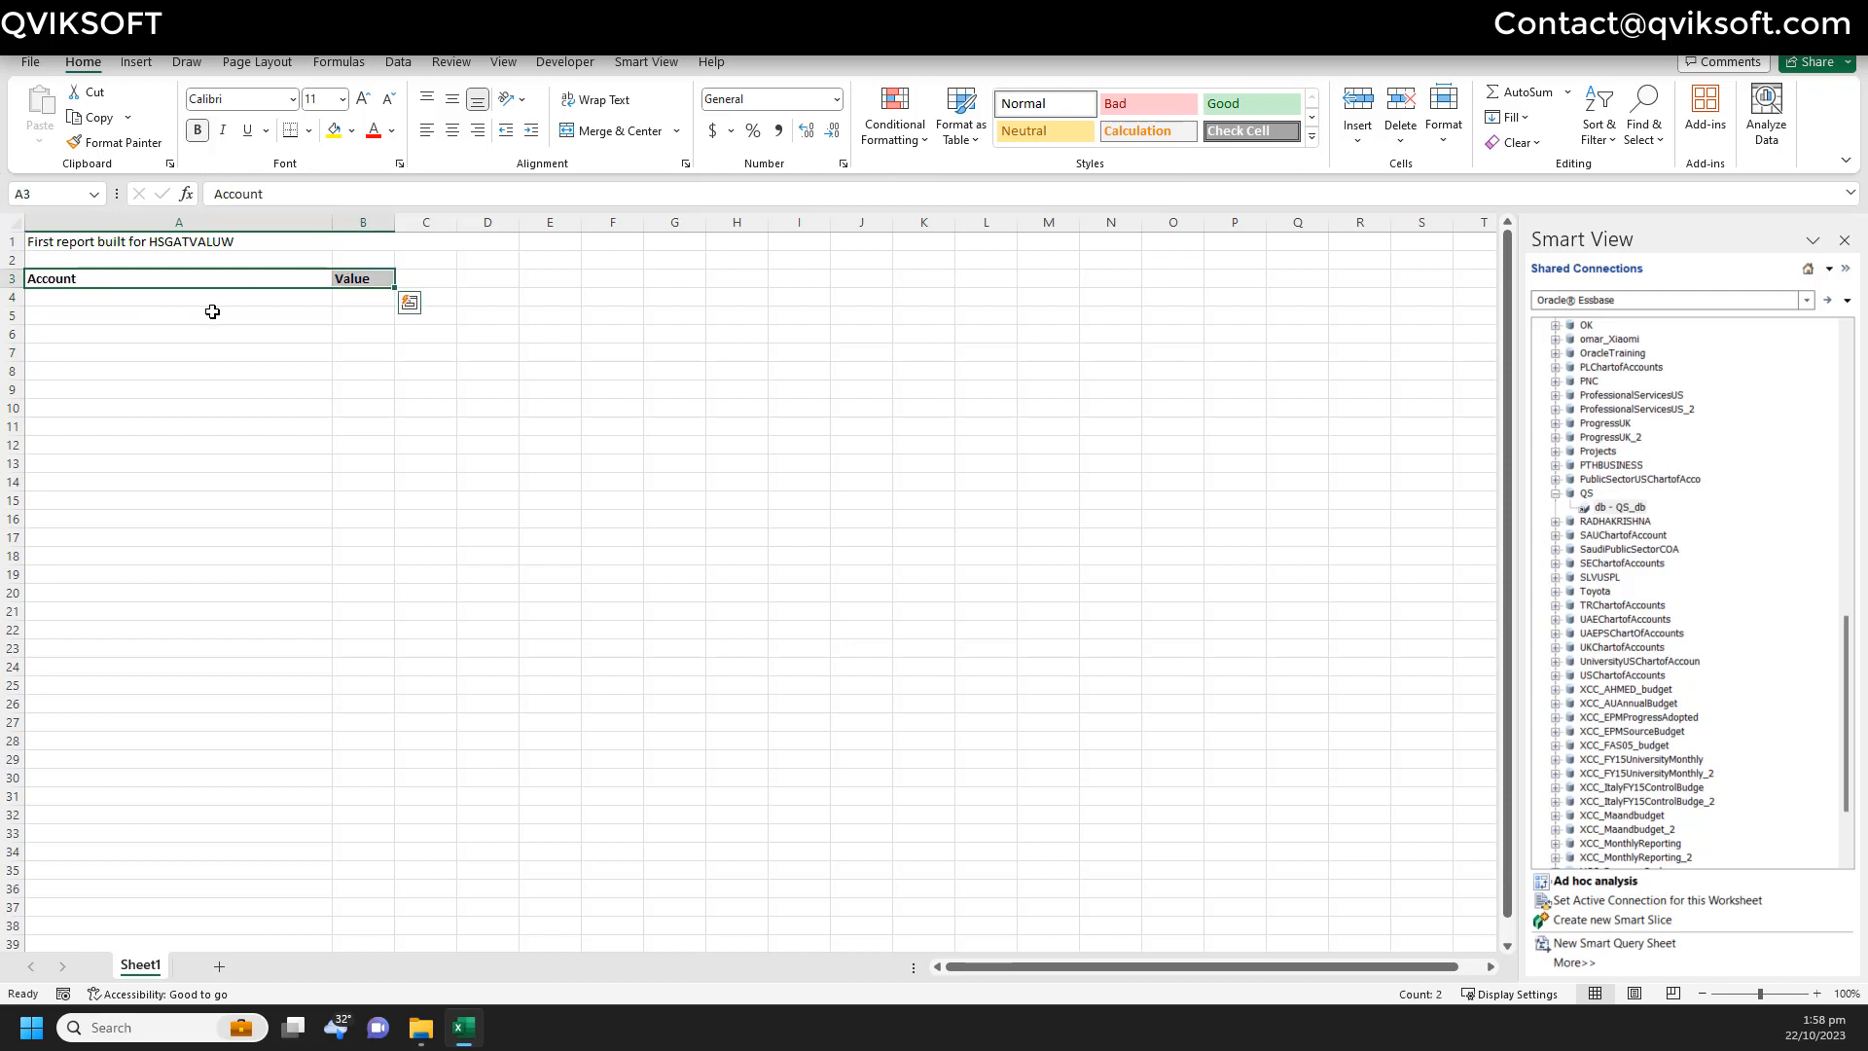
{"action": "left_click", "coordinate": [213, 312]}
{"action": "left_click", "coordinate": [220, 239]}
{"action": "left_click", "coordinate": [199, 133]}
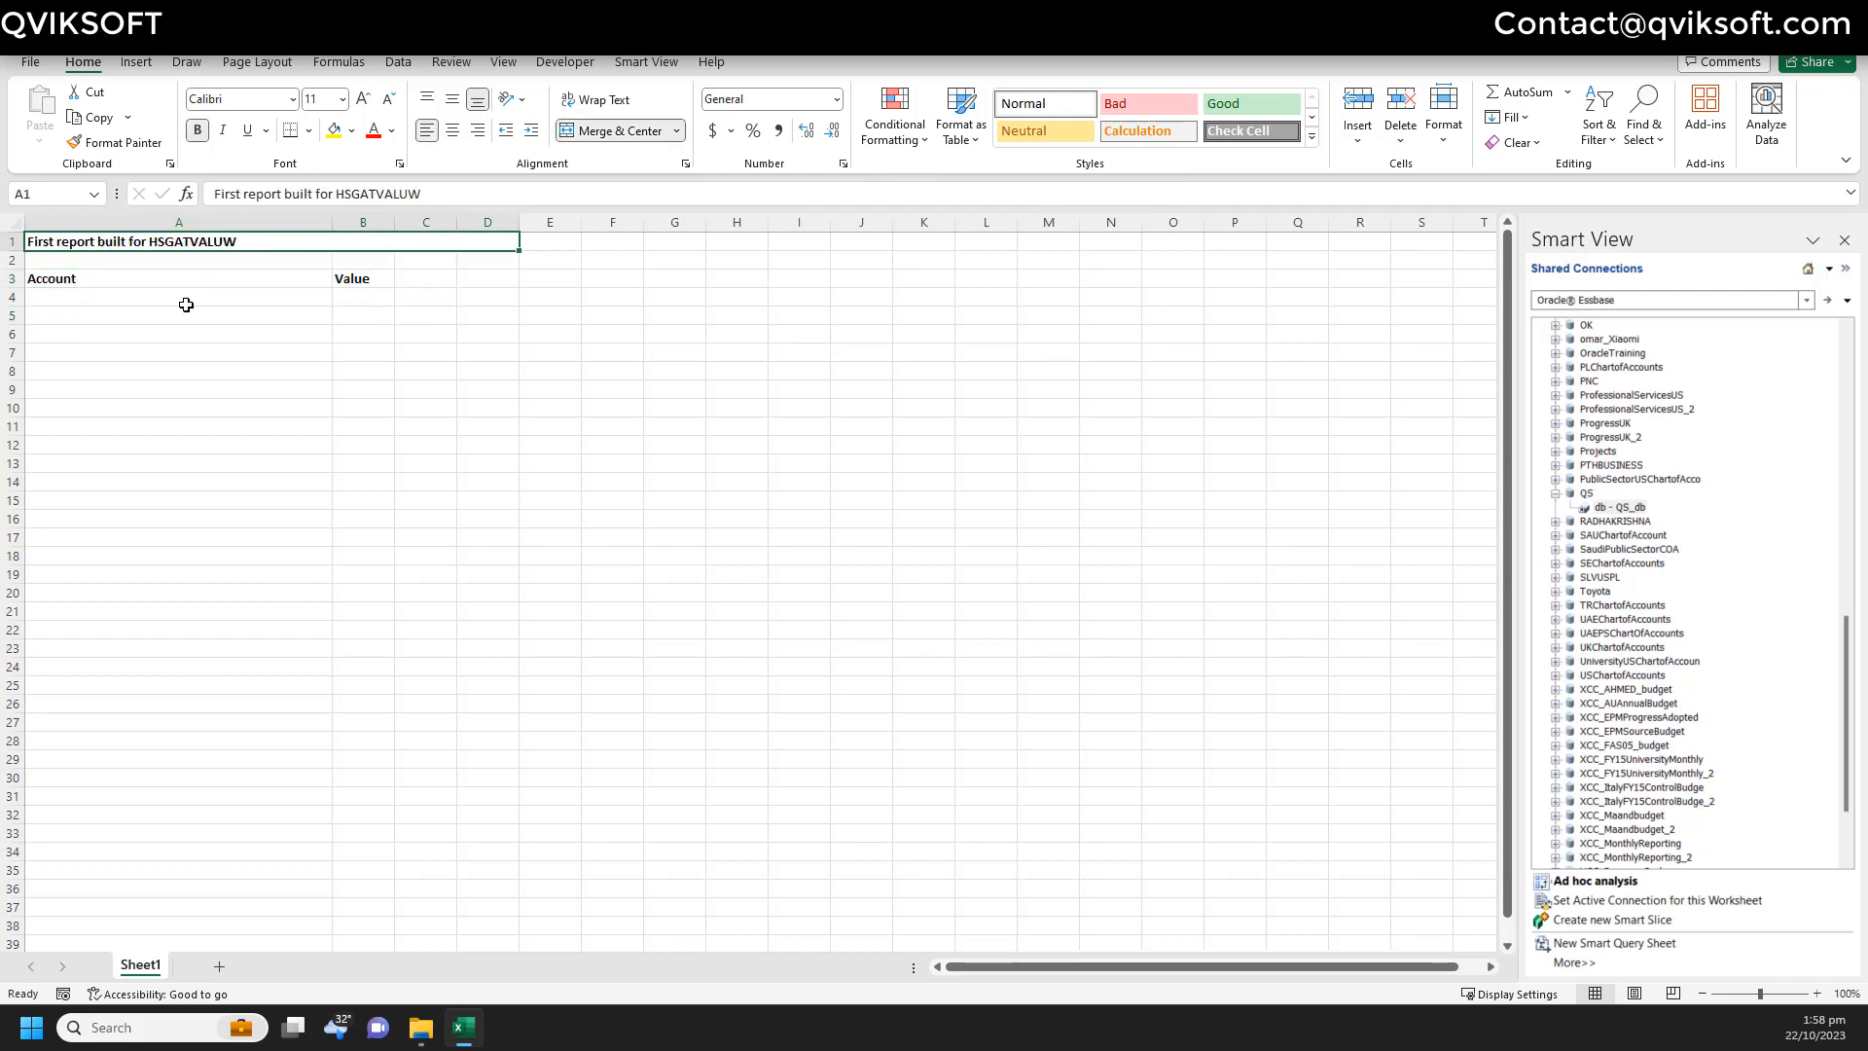
- Enter '1. Line 1 for retrieving balances' unbolded in A4, then move to B4
{"action": "left_click", "coordinate": [194, 300]}
{"action": "type", "text": "1."}
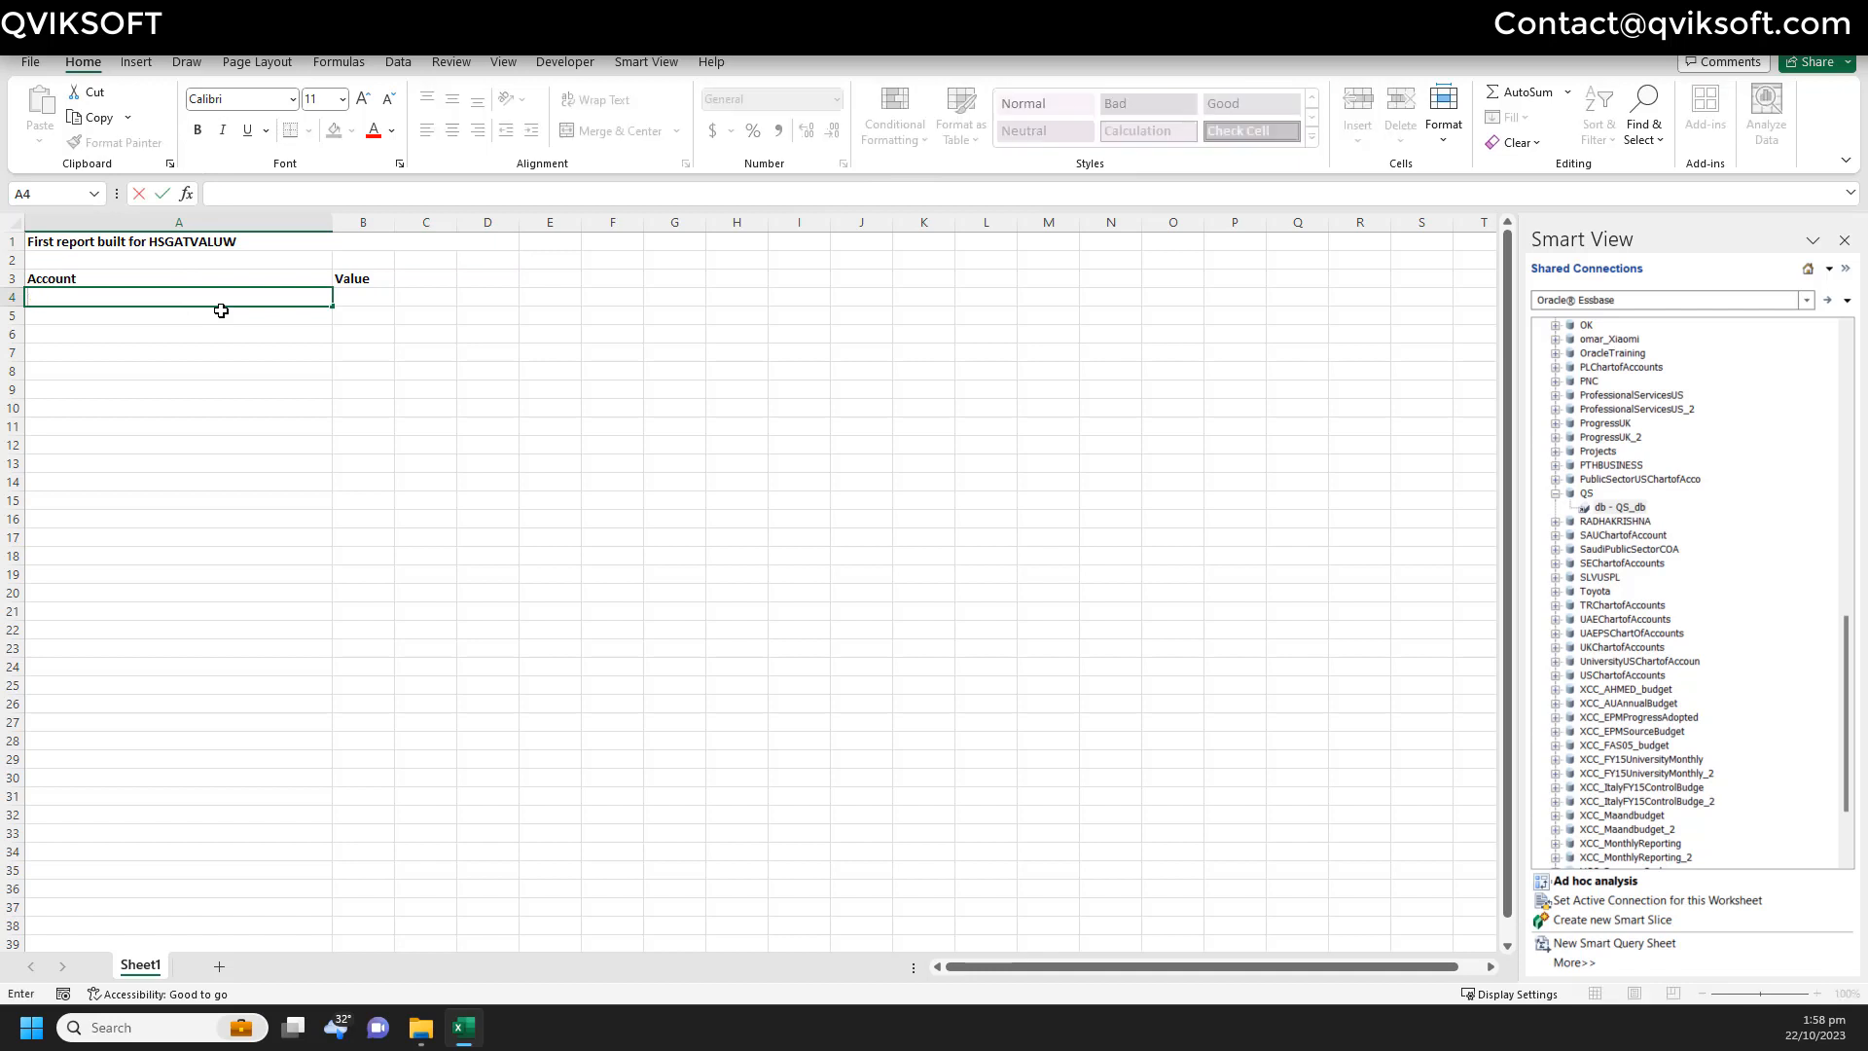
{"action": "key", "text": "ctrl+b"}
{"action": "type", "text": "1."}
{"action": "key", "text": "BackSpace"}
{"action": "key", "text": "BackSpace"}
{"action": "key", "text": "BackSpace"}
{"action": "key", "text": "BackSpace"}
{"action": "key", "text": "BackSpace"}
{"action": "key", "text": "ctrl+b"}
{"action": "type", "text": "1.a"}
{"action": "key", "text": "BackSpace"}
{"action": "key", "text": "BackSpace"}
{"action": "key", "text": "BackSpace"}
{"action": "type", "text": "1."}
{"action": "key", "text": "ctrl+b"}
{"action": "type", "text": "Line 1 for retrieving balances"}
{"action": "key", "text": "Return"}
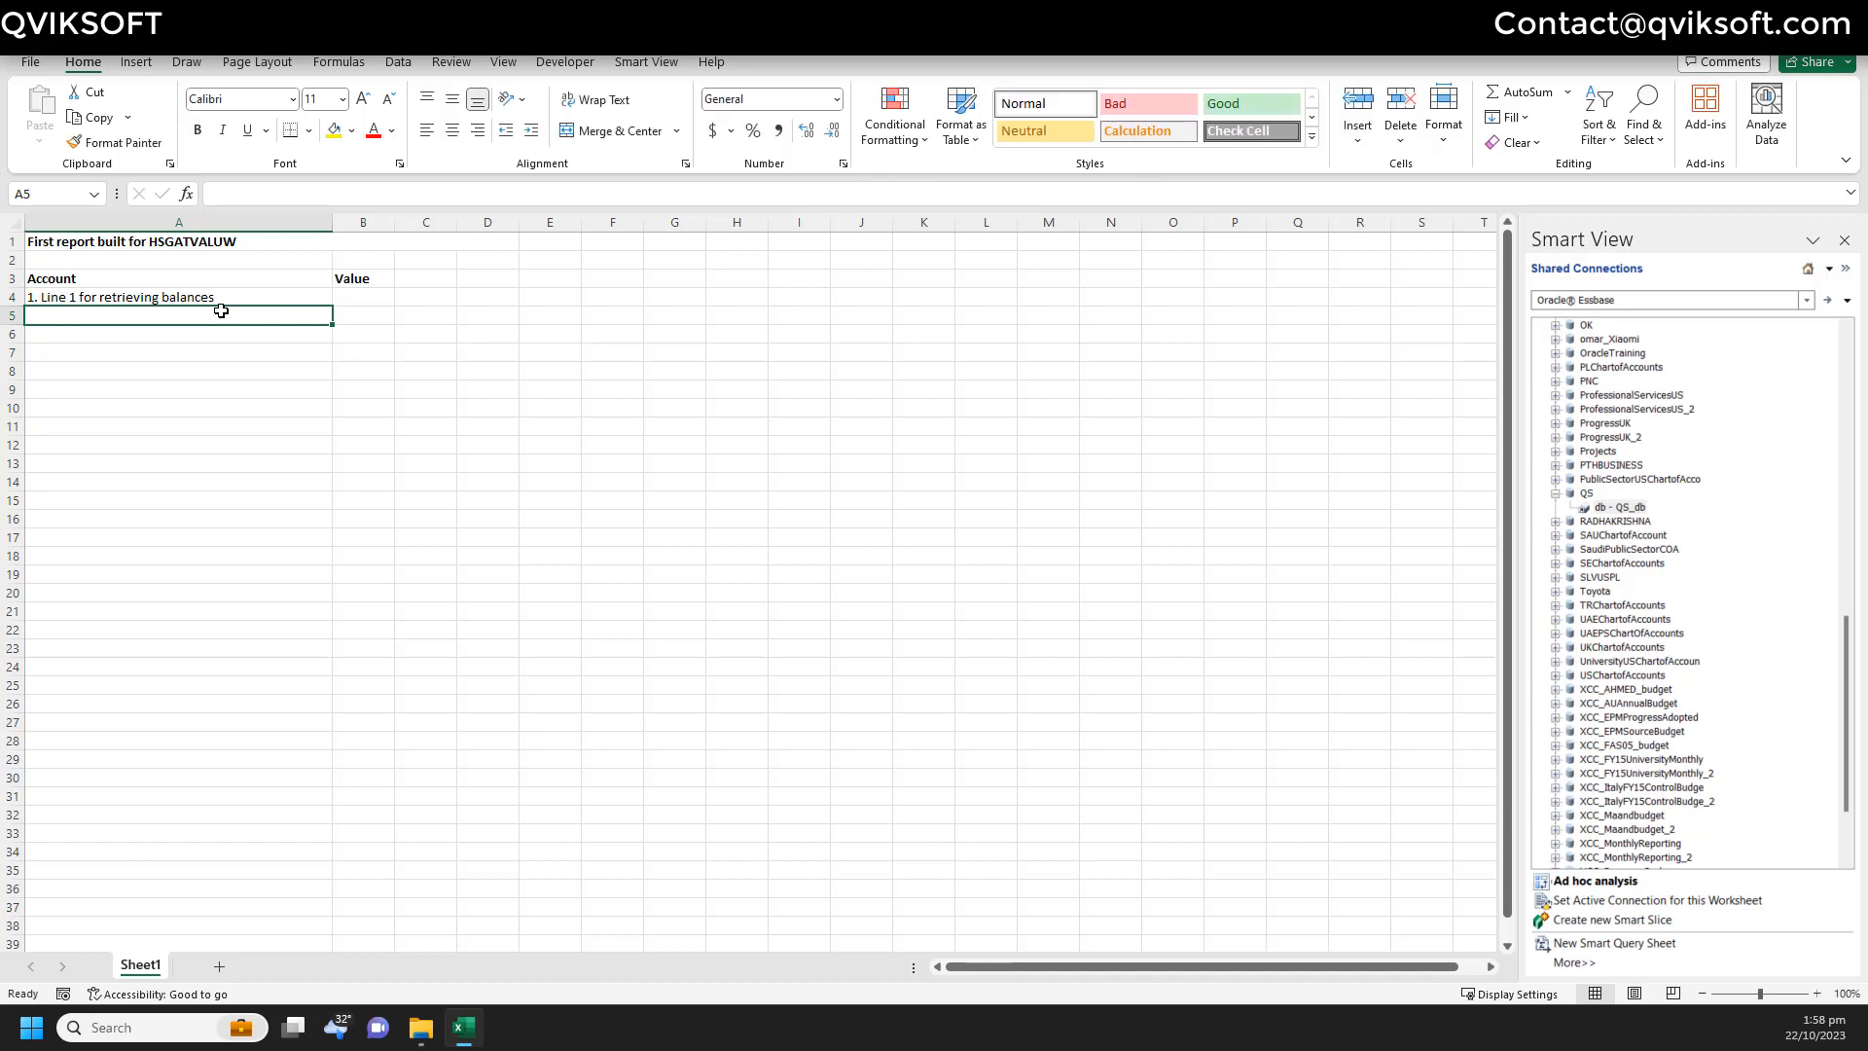
{"action": "key", "text": "Up"}
{"action": "key", "text": "Up"}
{"action": "key", "text": "Right"}
{"action": "key", "text": "Down"}
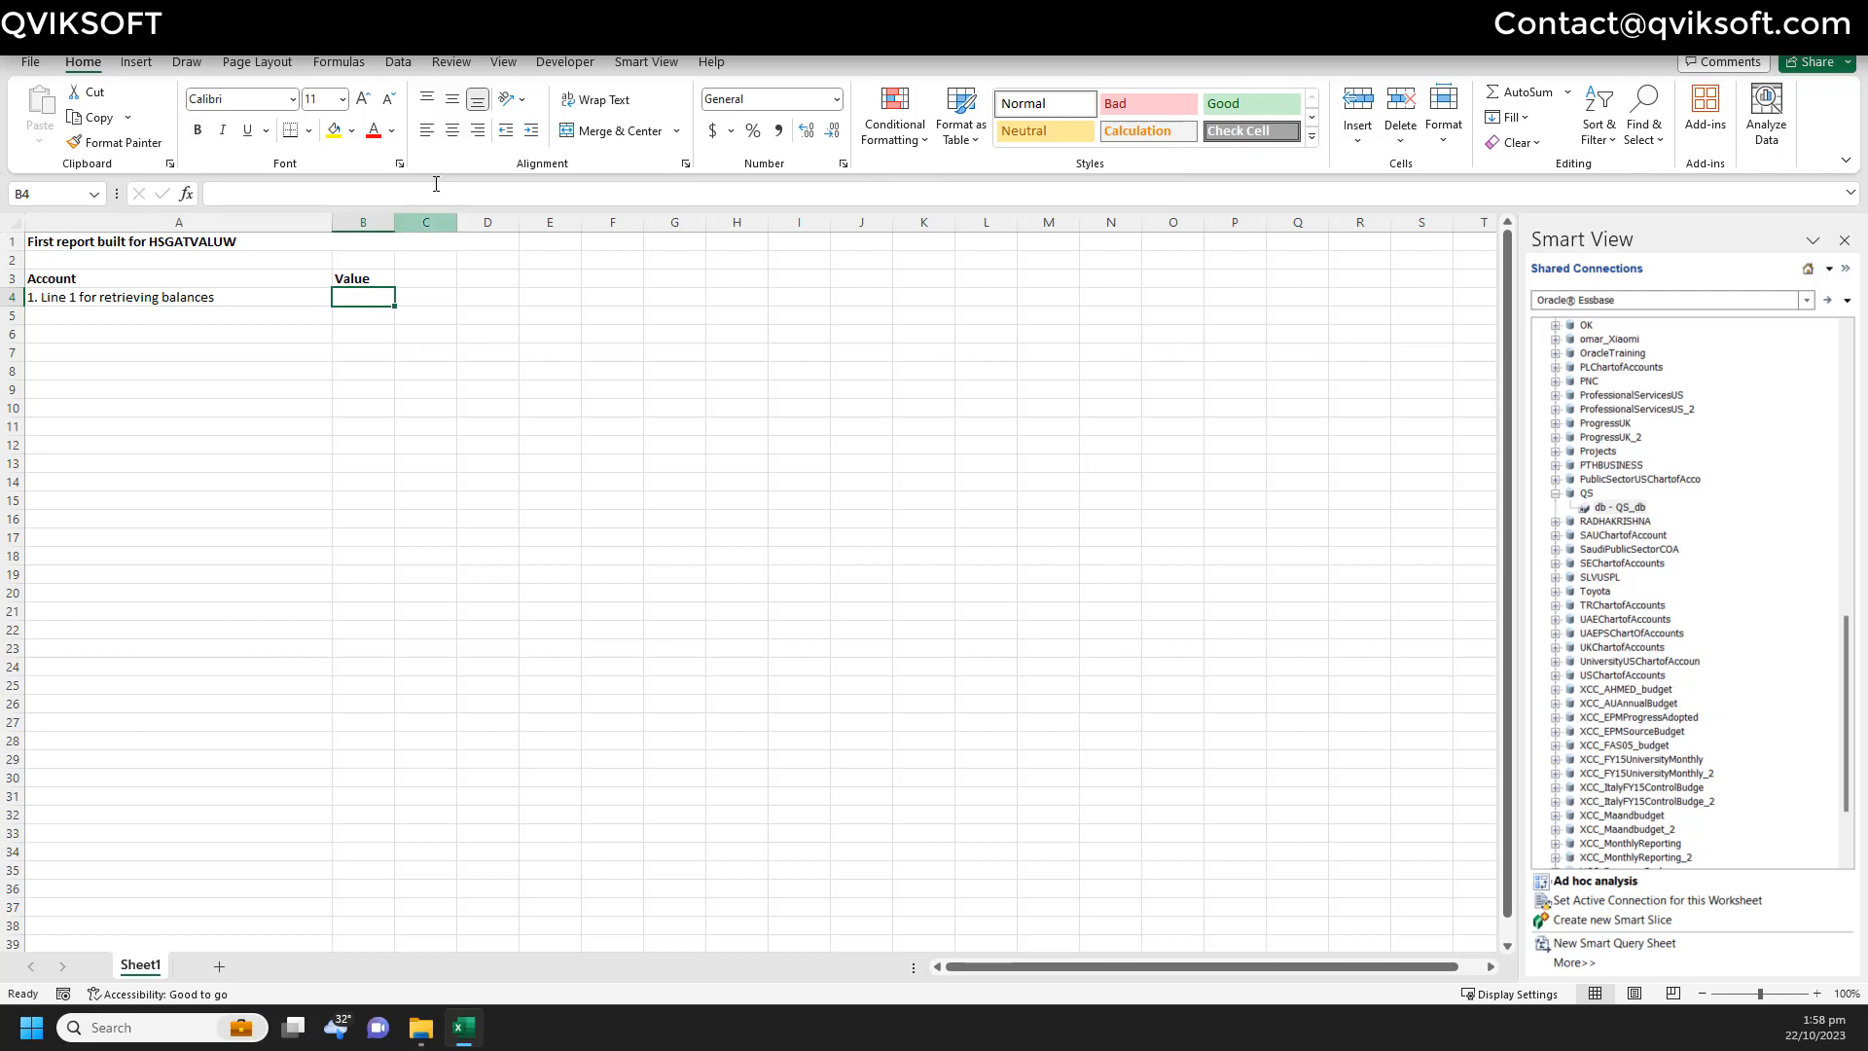
- Use Smart View's Build Function to choose HsGetValue and open its arguments for B4
{"action": "left_click", "coordinate": [630, 64]}
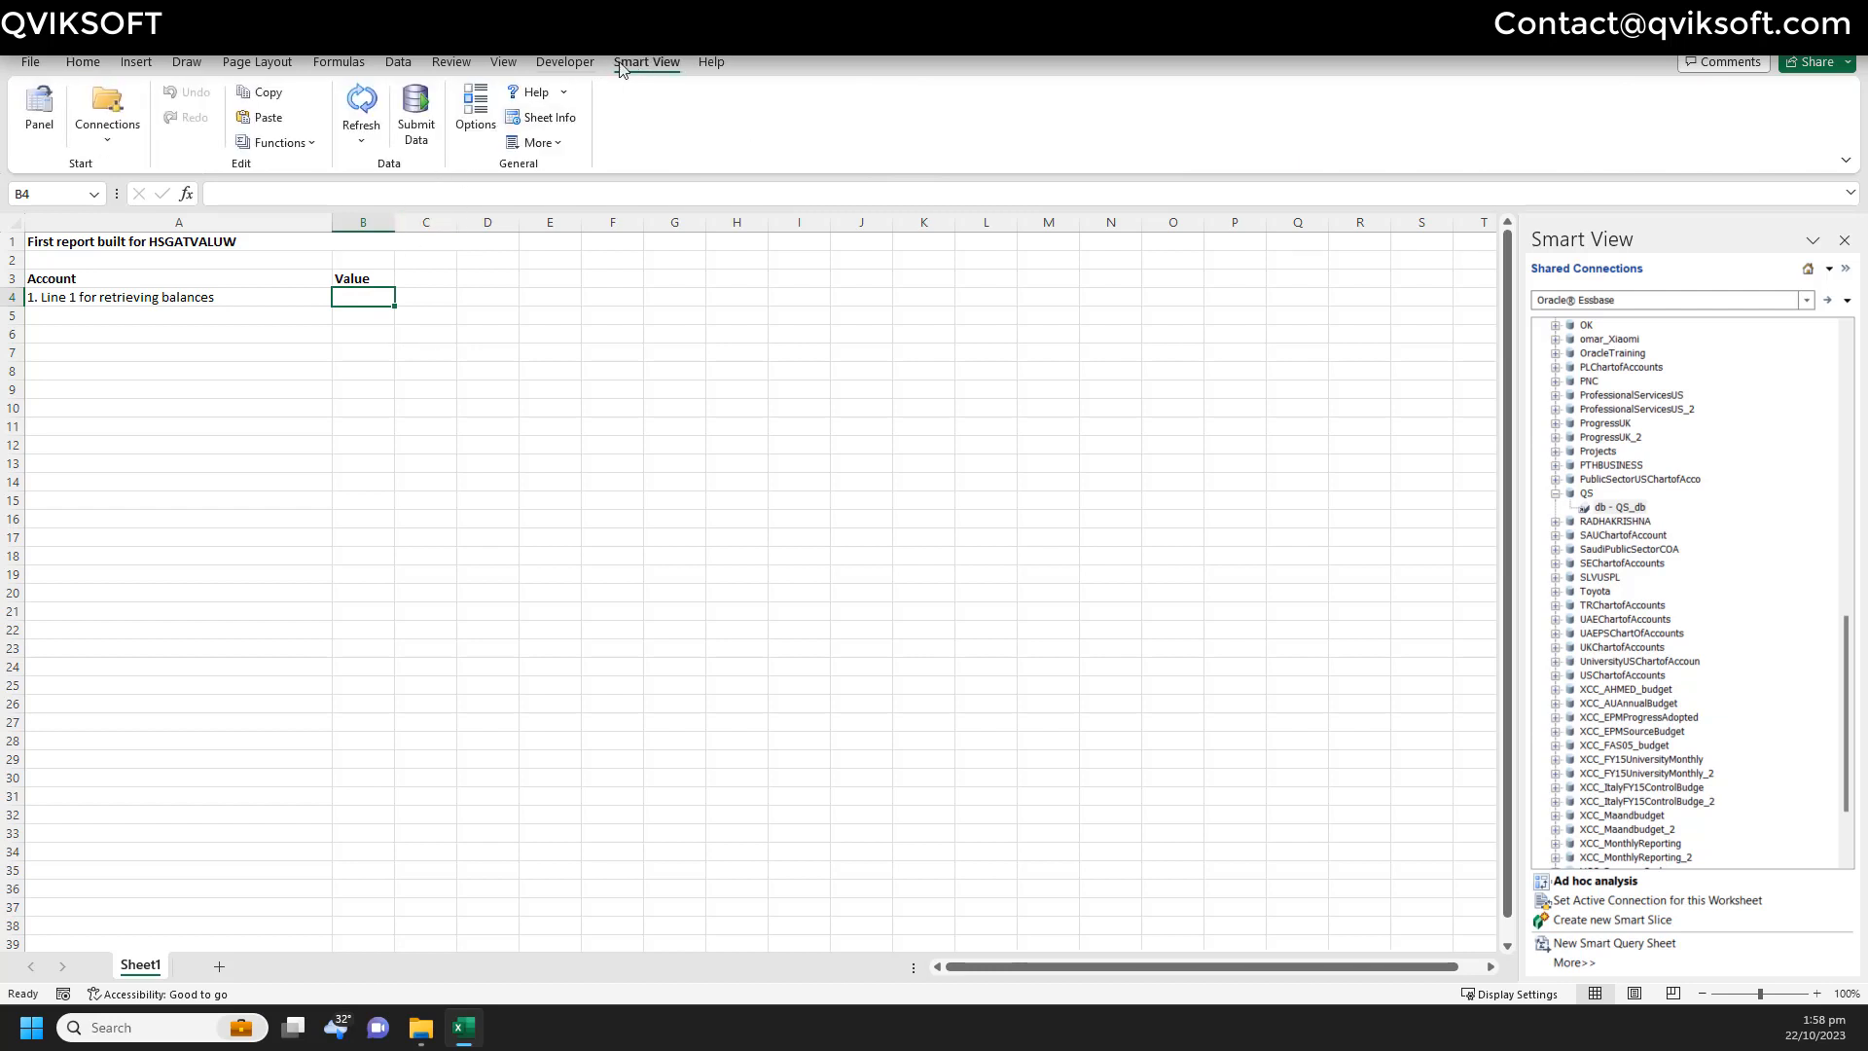
{"action": "left_click", "coordinate": [288, 143]}
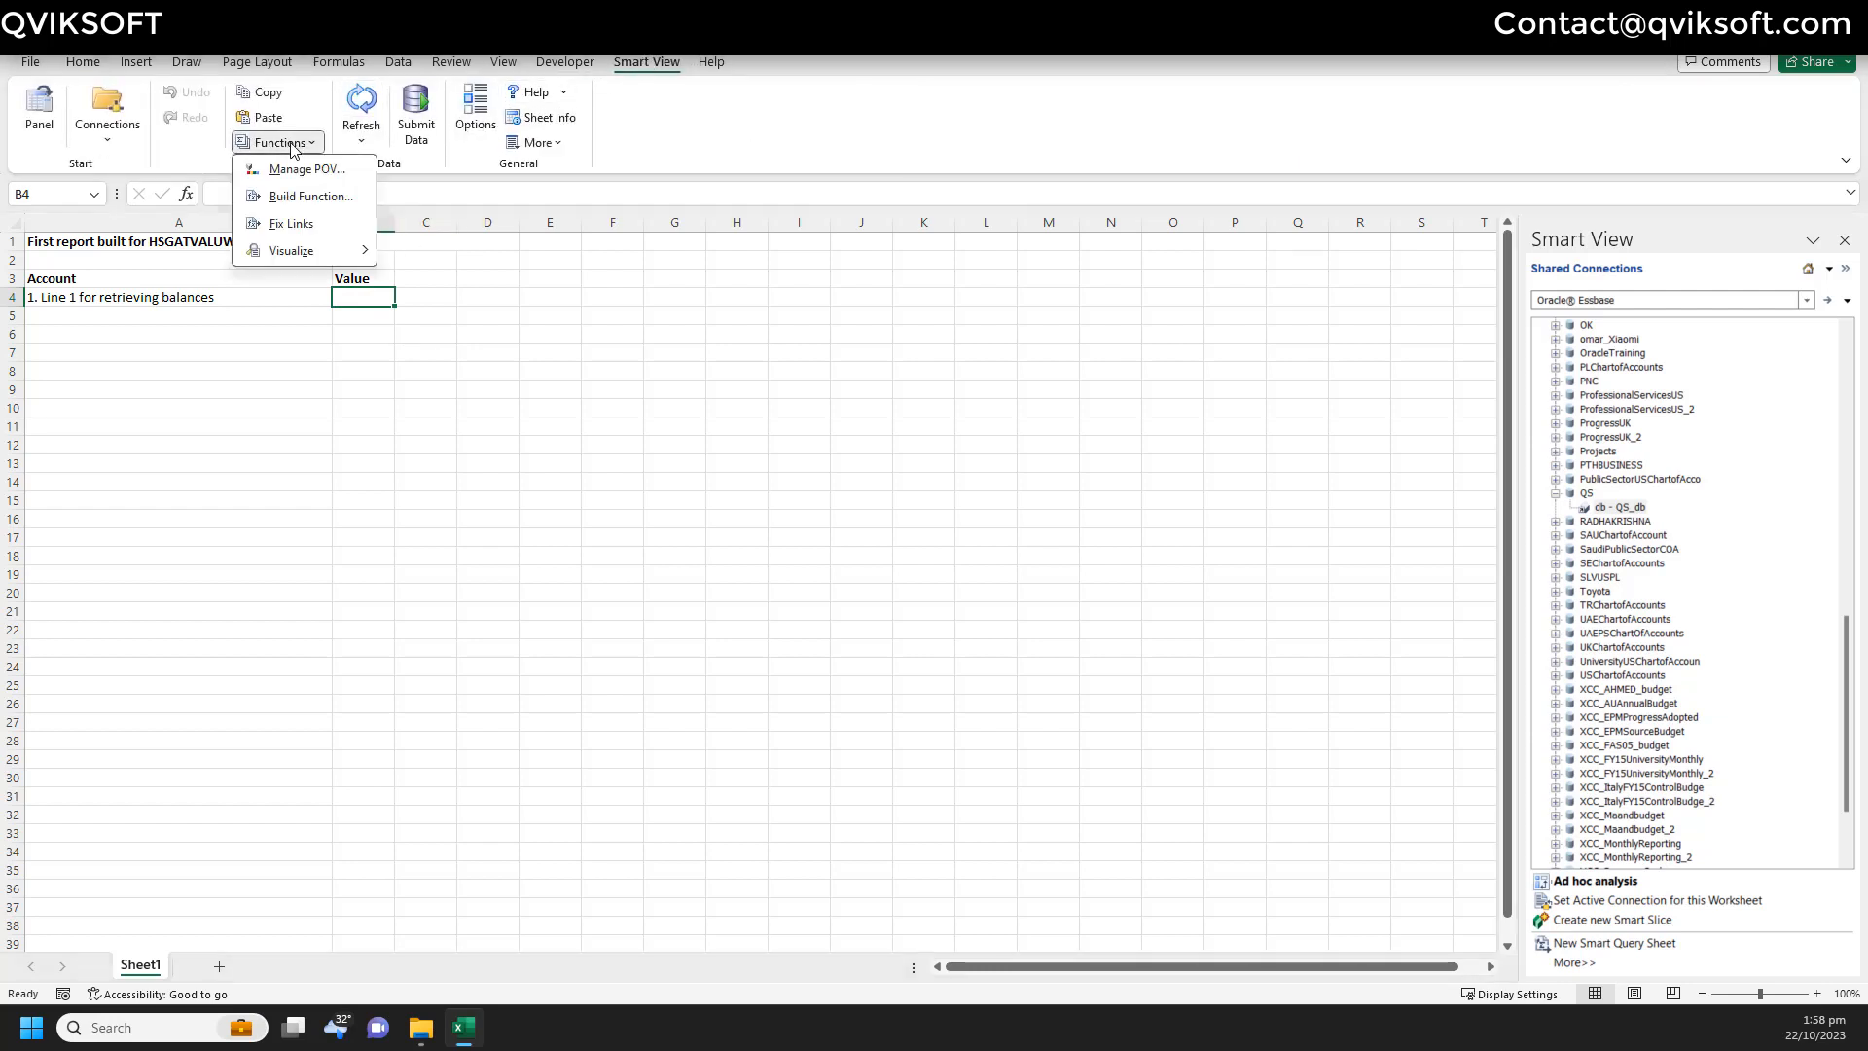
{"action": "left_click", "coordinate": [336, 198]}
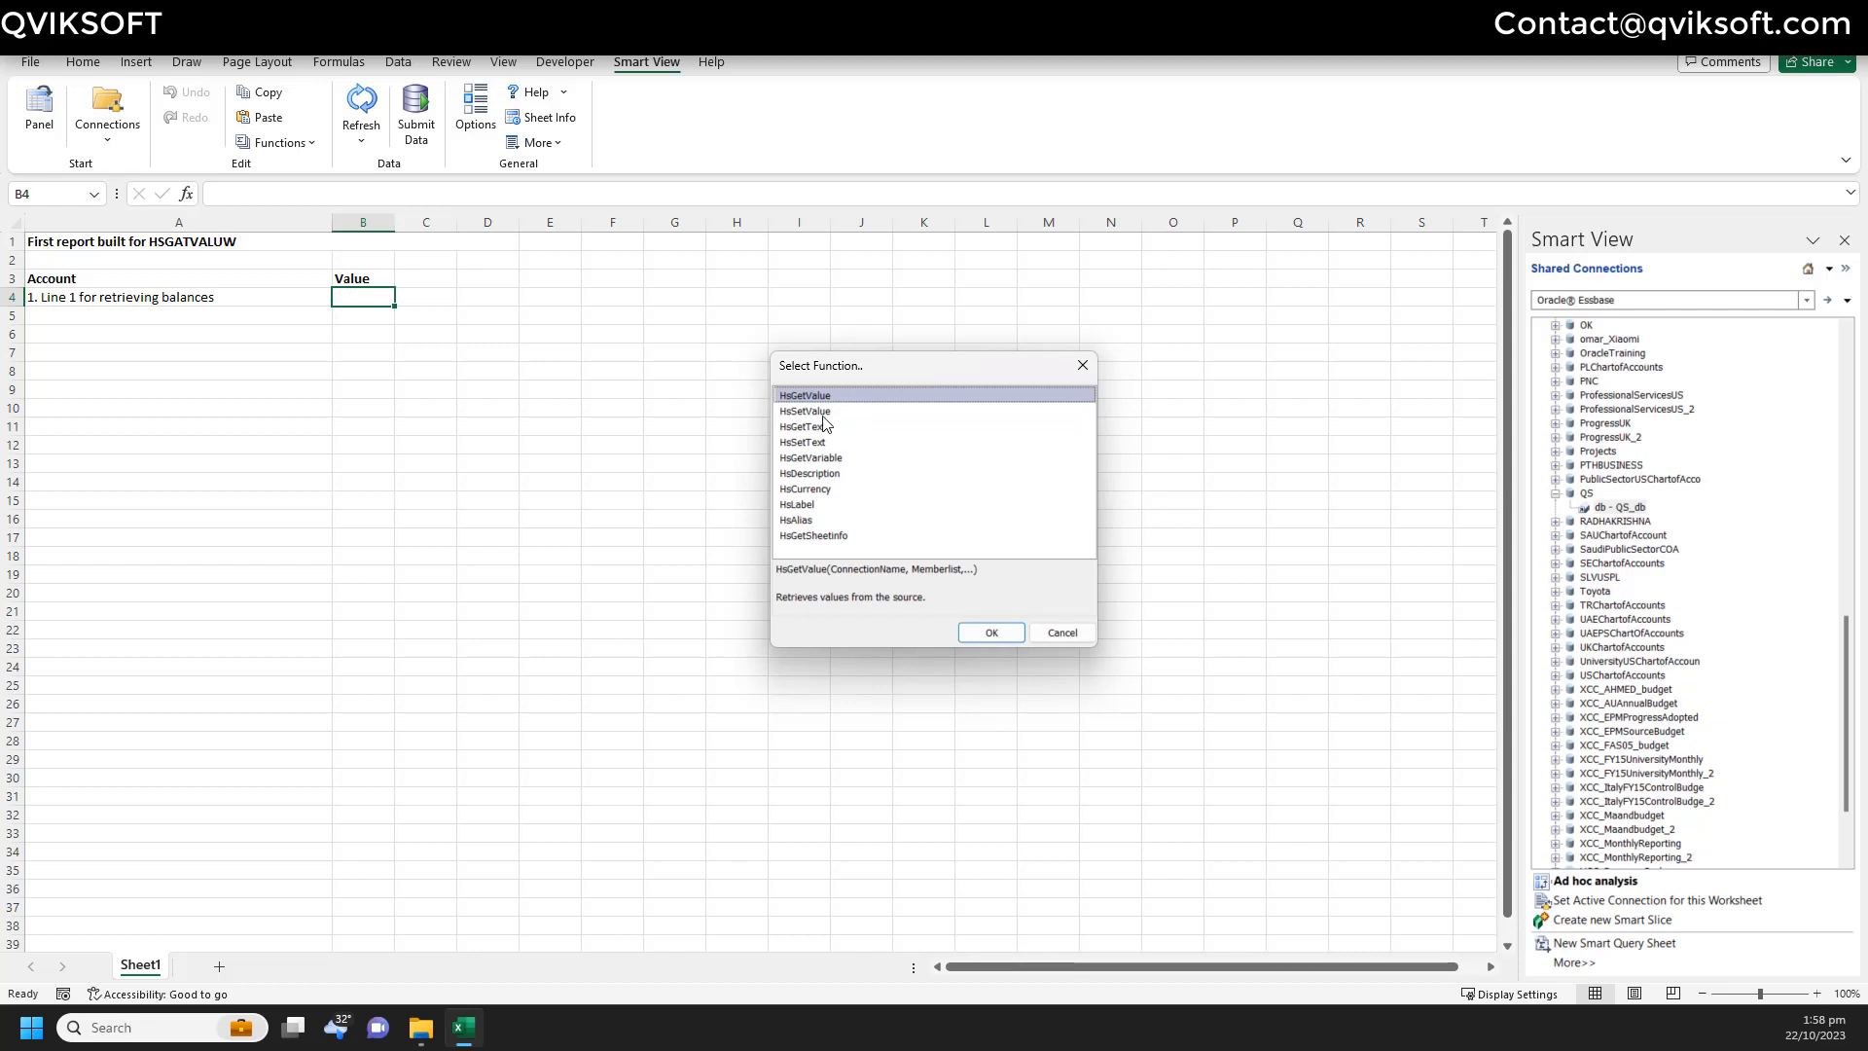
{"action": "left_click", "coordinate": [817, 411]}
{"action": "left_click", "coordinate": [820, 442]}
{"action": "left_click", "coordinate": [826, 410]}
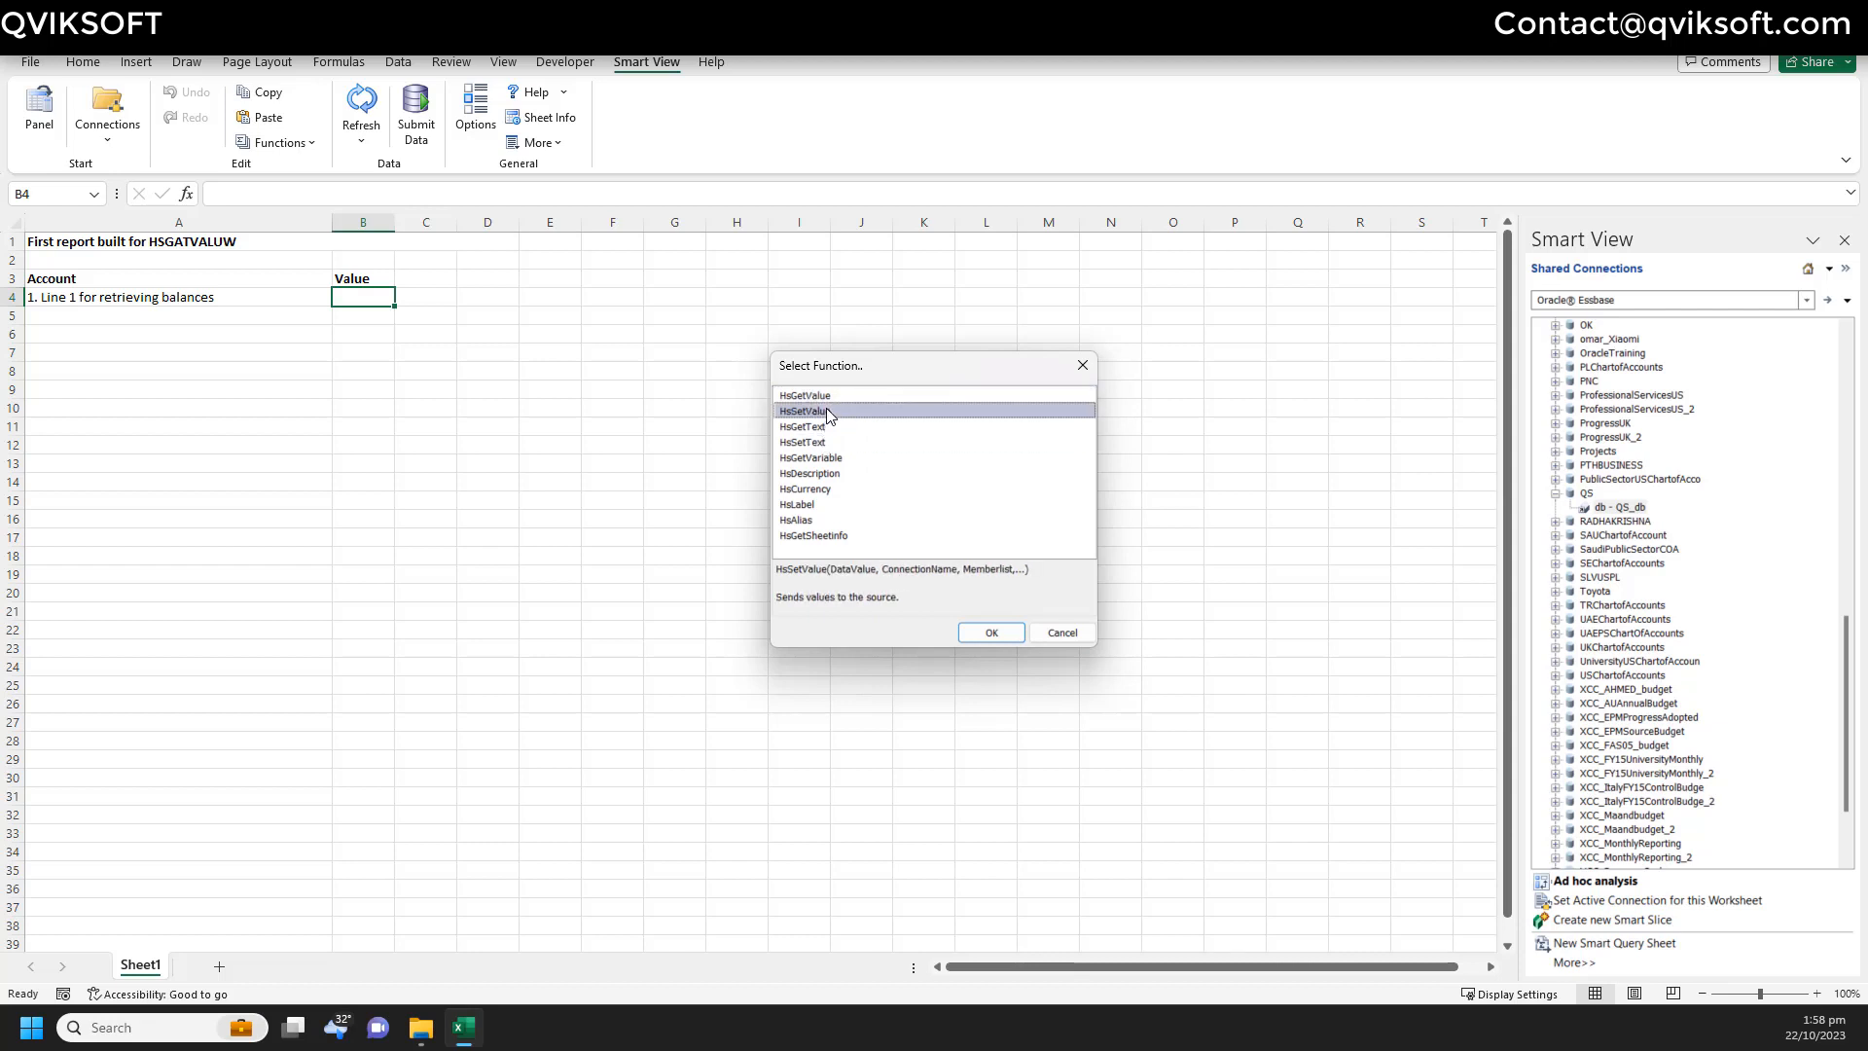
{"action": "left_click", "coordinate": [885, 395]}
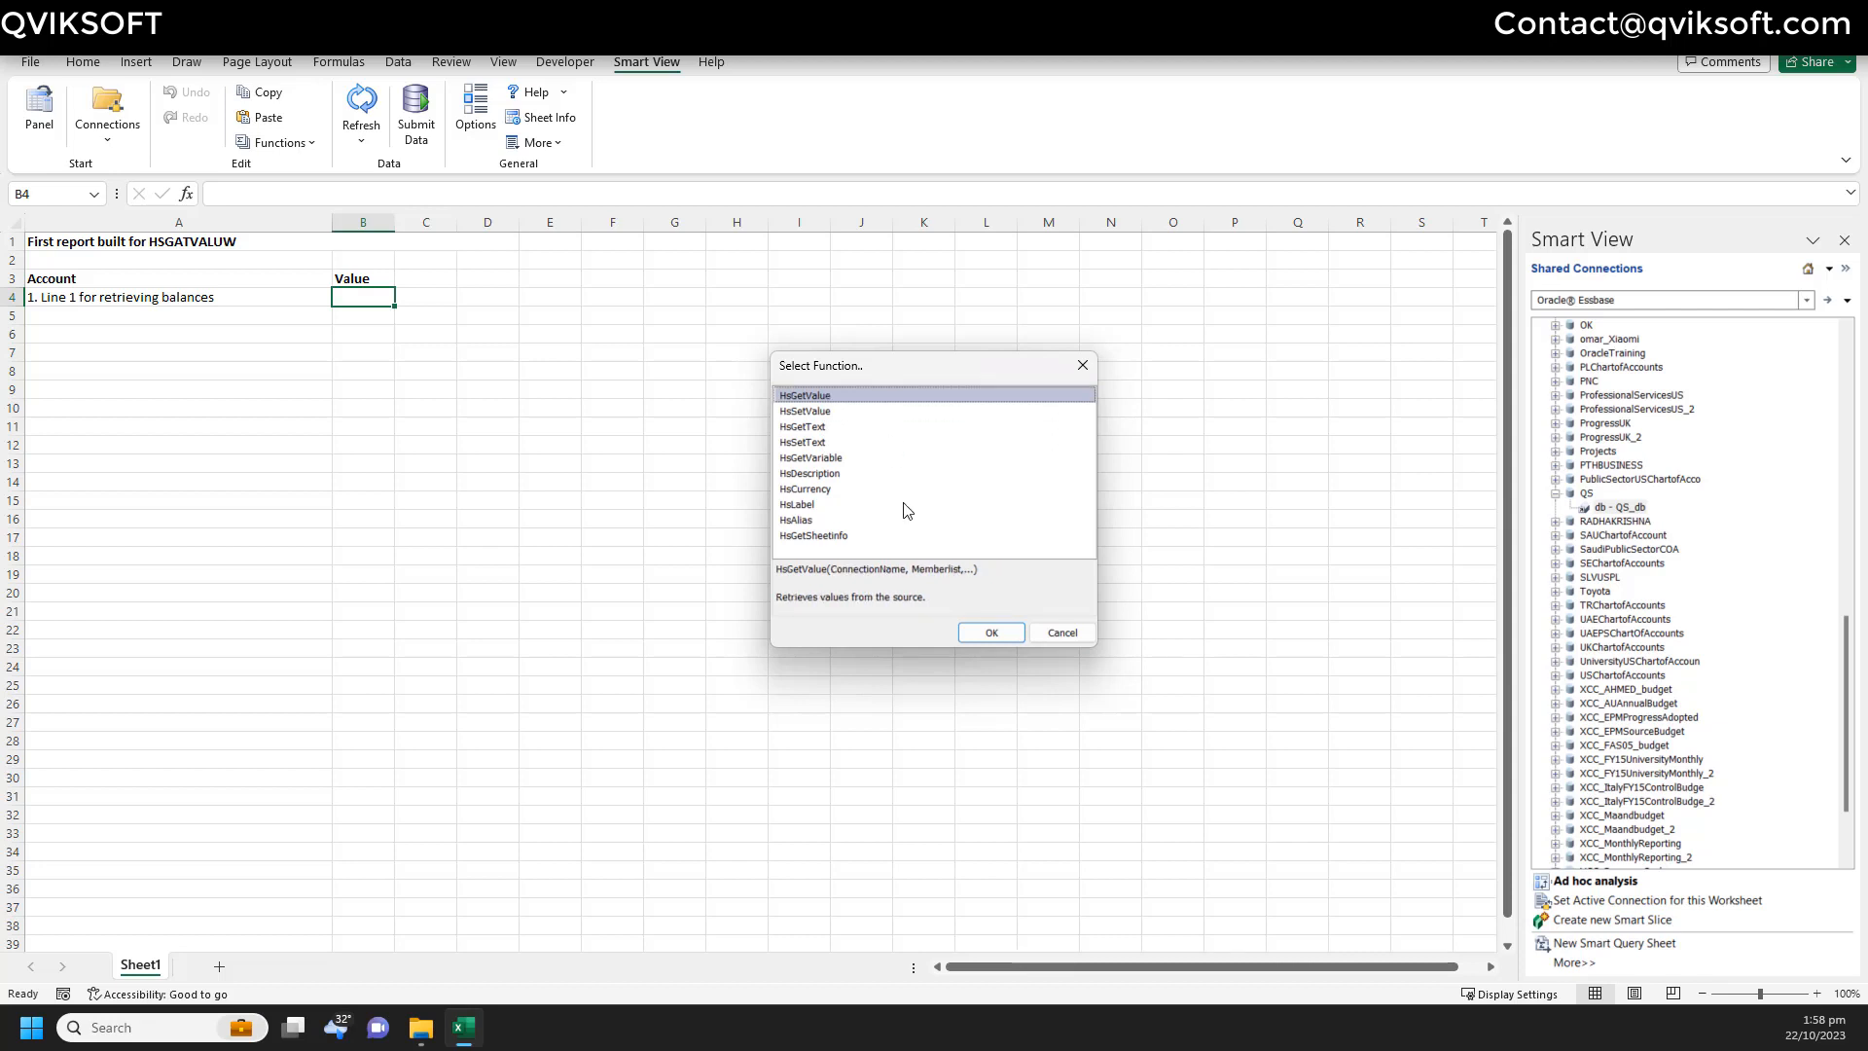
{"action": "left_click", "coordinate": [988, 632]}
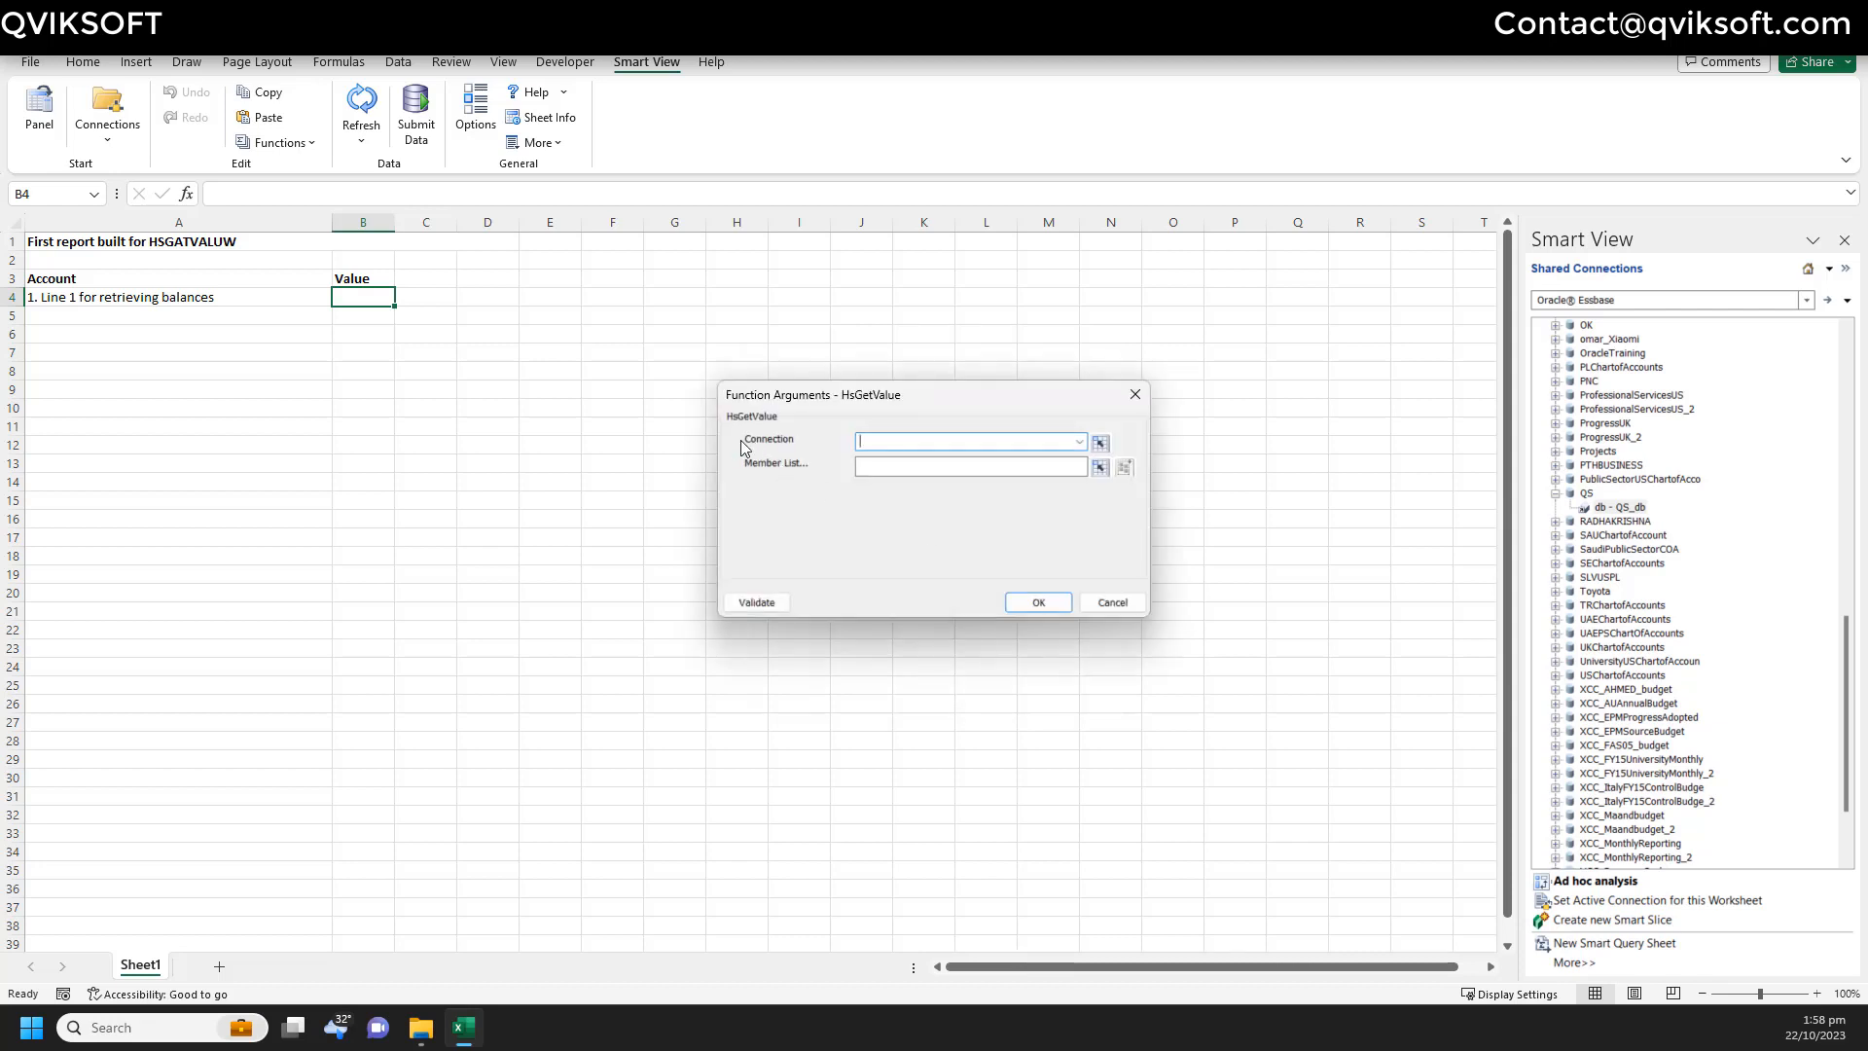
- Set the HsGetValue Connection to QS_db and open member selection for the Member List
{"action": "left_click", "coordinate": [1078, 443]}
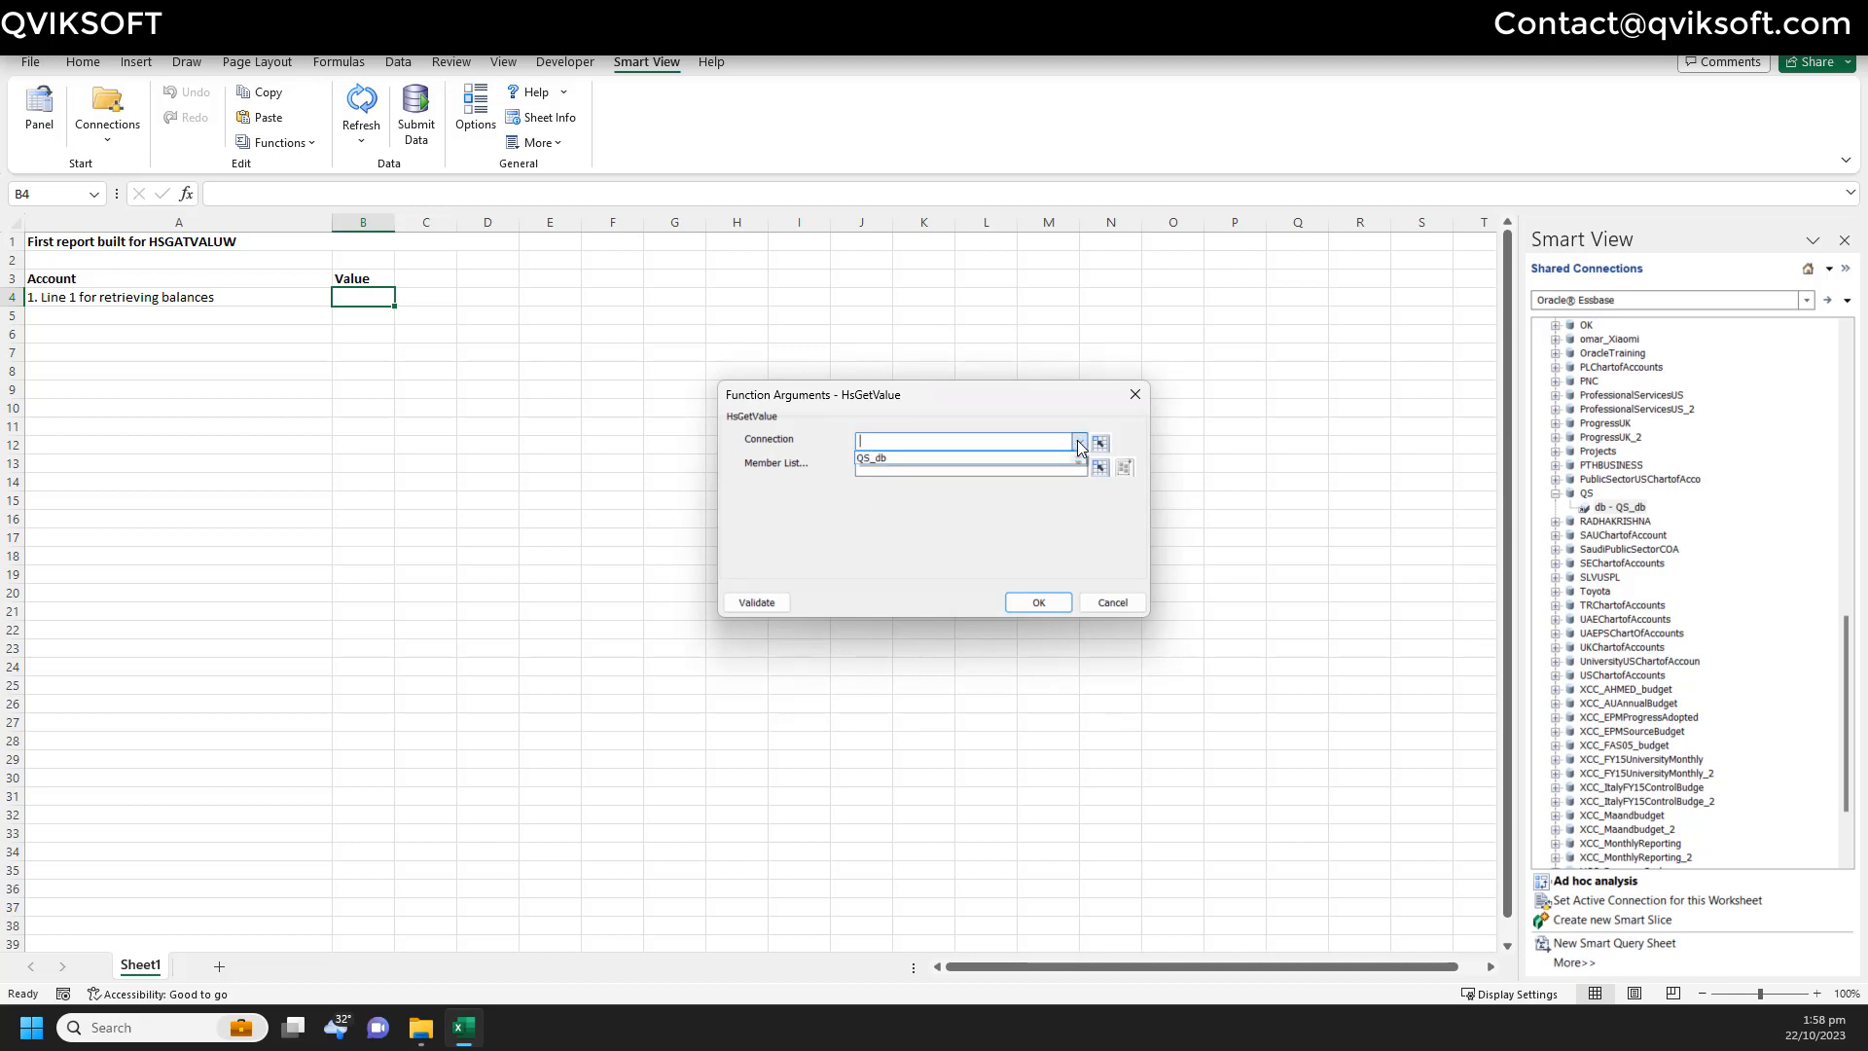
{"action": "left_click", "coordinate": [944, 459]}
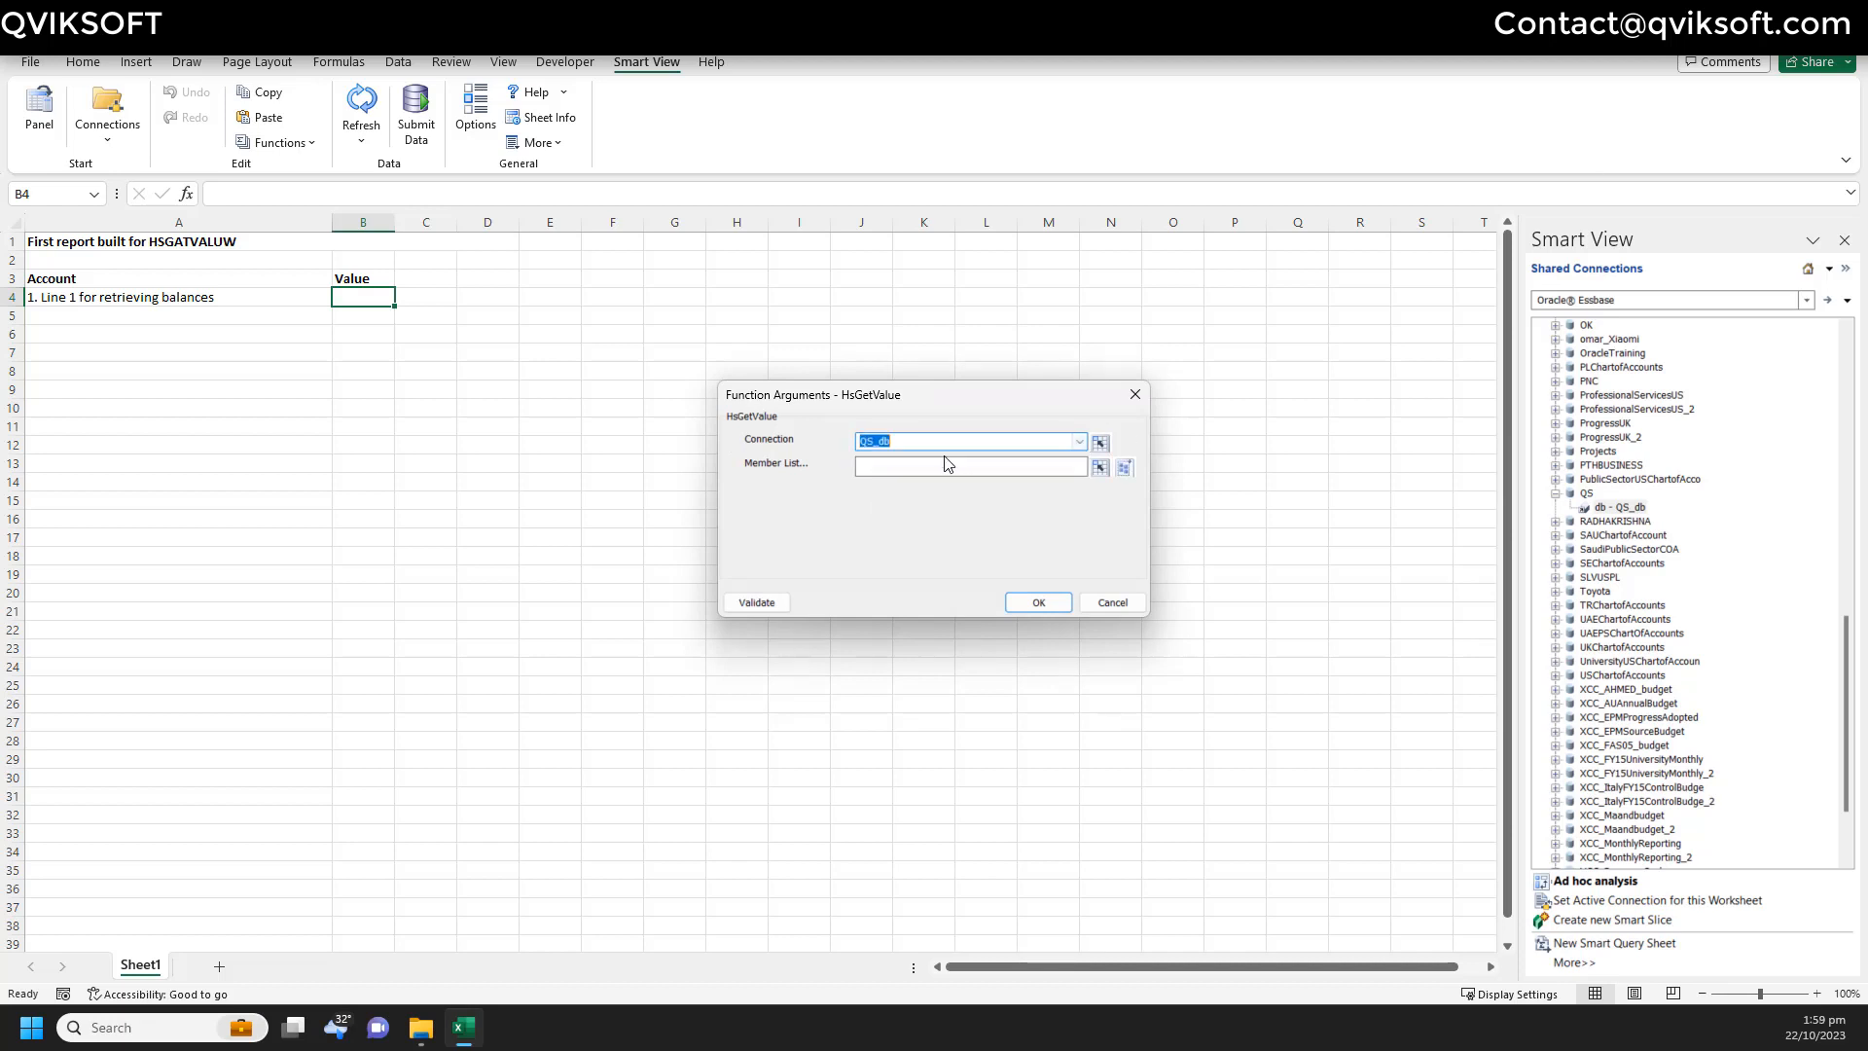
{"action": "left_click", "coordinate": [1033, 472]}
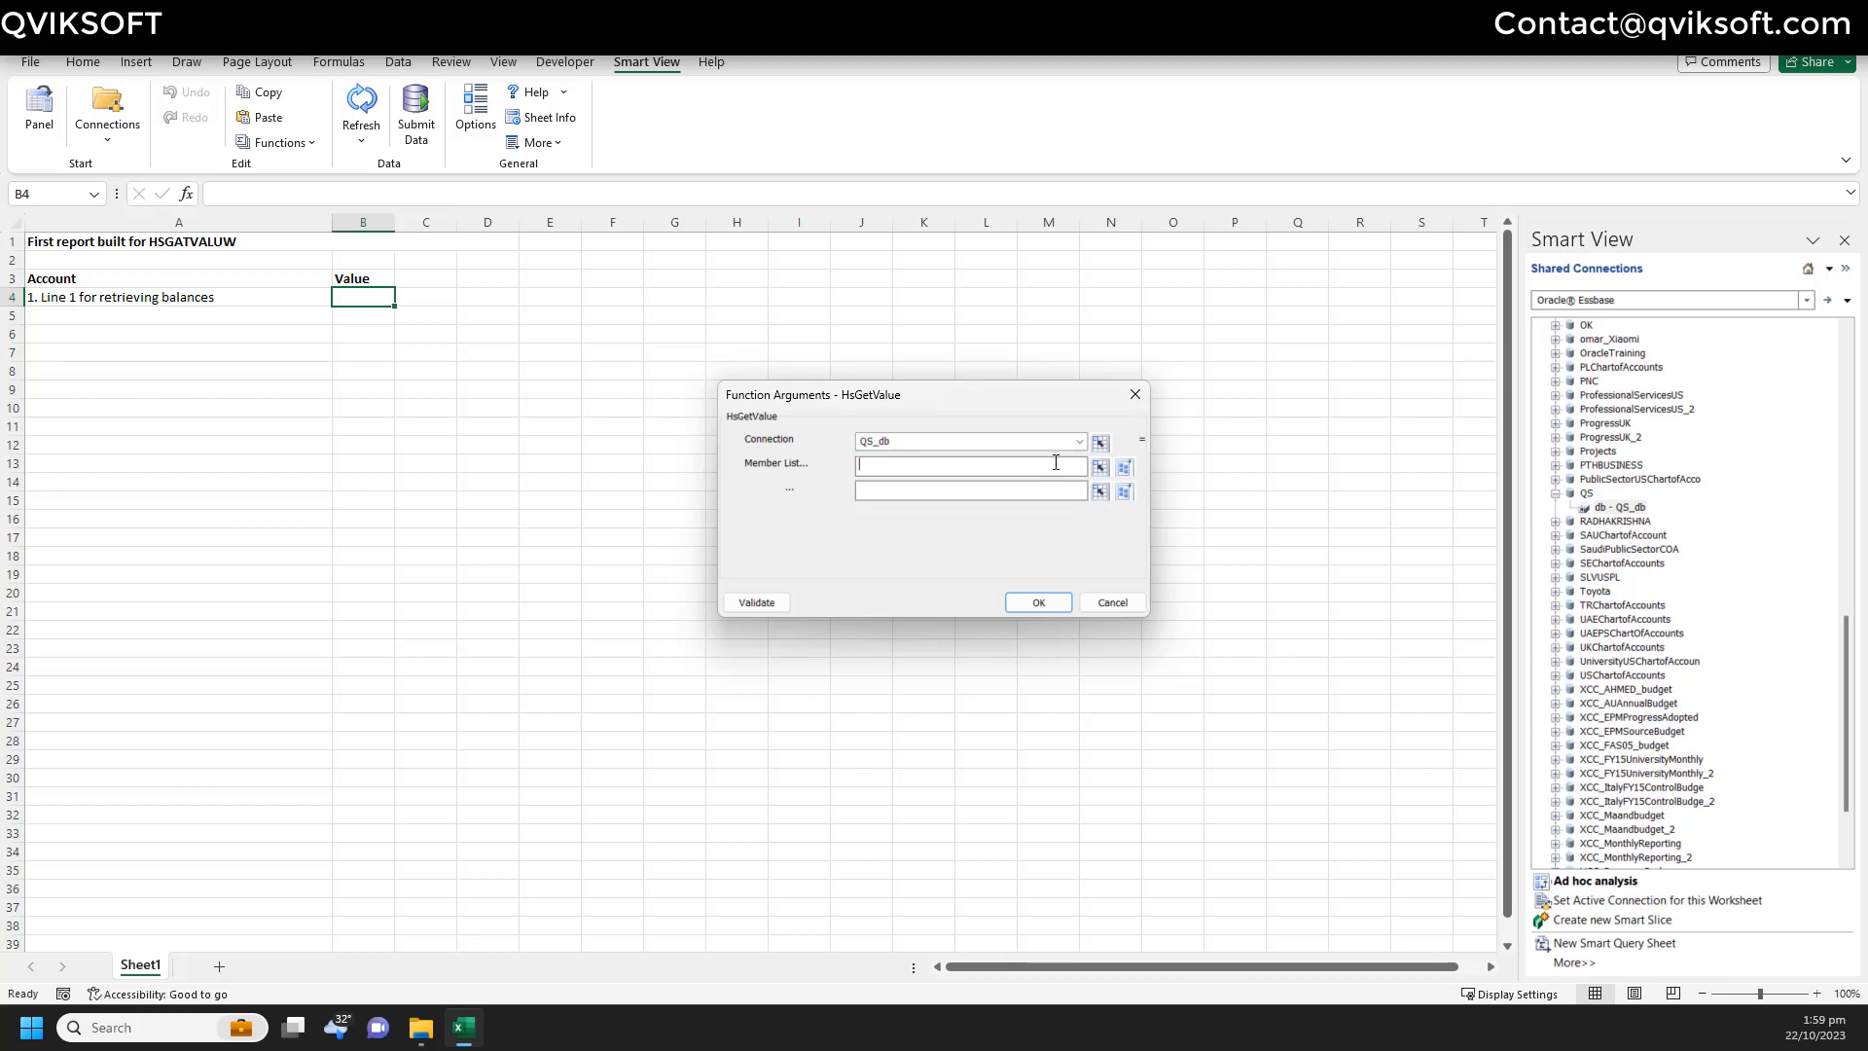
{"action": "left_click", "coordinate": [1126, 469]}
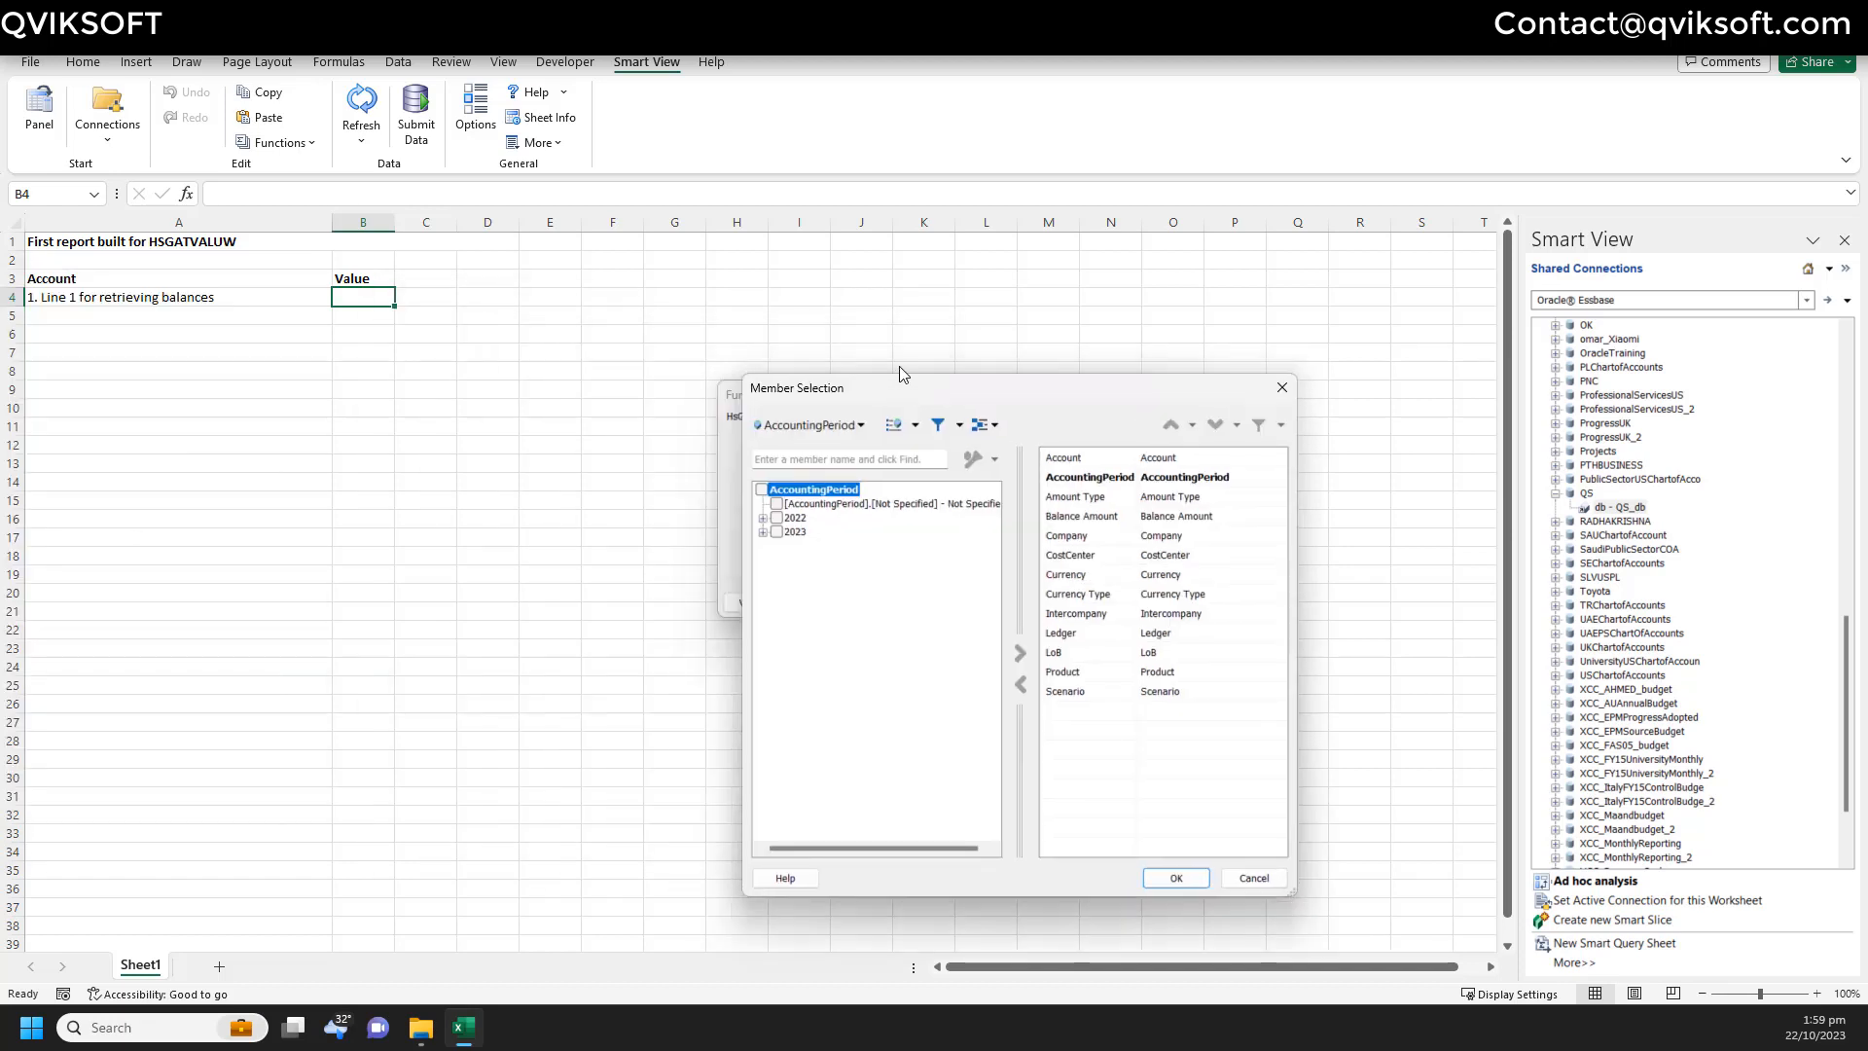
- Select October 2023 for AccountingPeriod and QS SG for Ledger
{"action": "left_click_drag", "start_coordinate": [899, 366], "coordinate": [884, 286]}
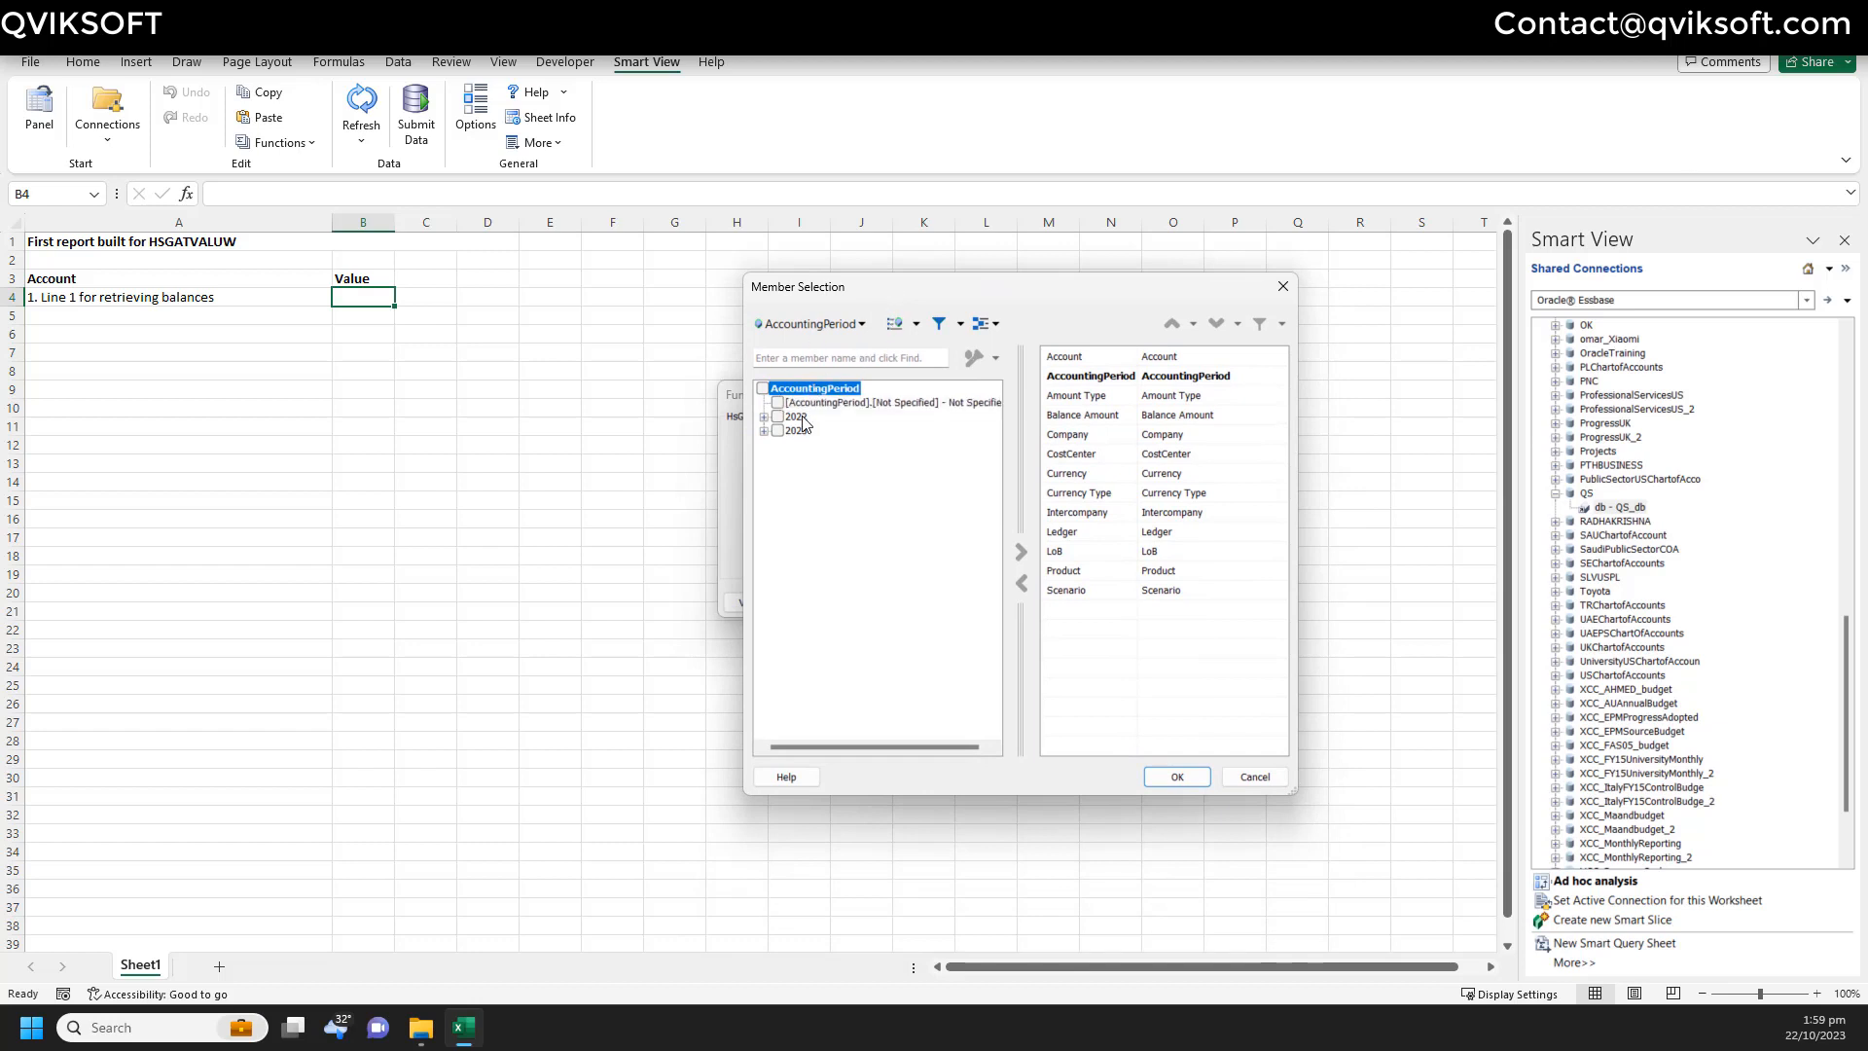
{"action": "left_click", "coordinate": [764, 431]}
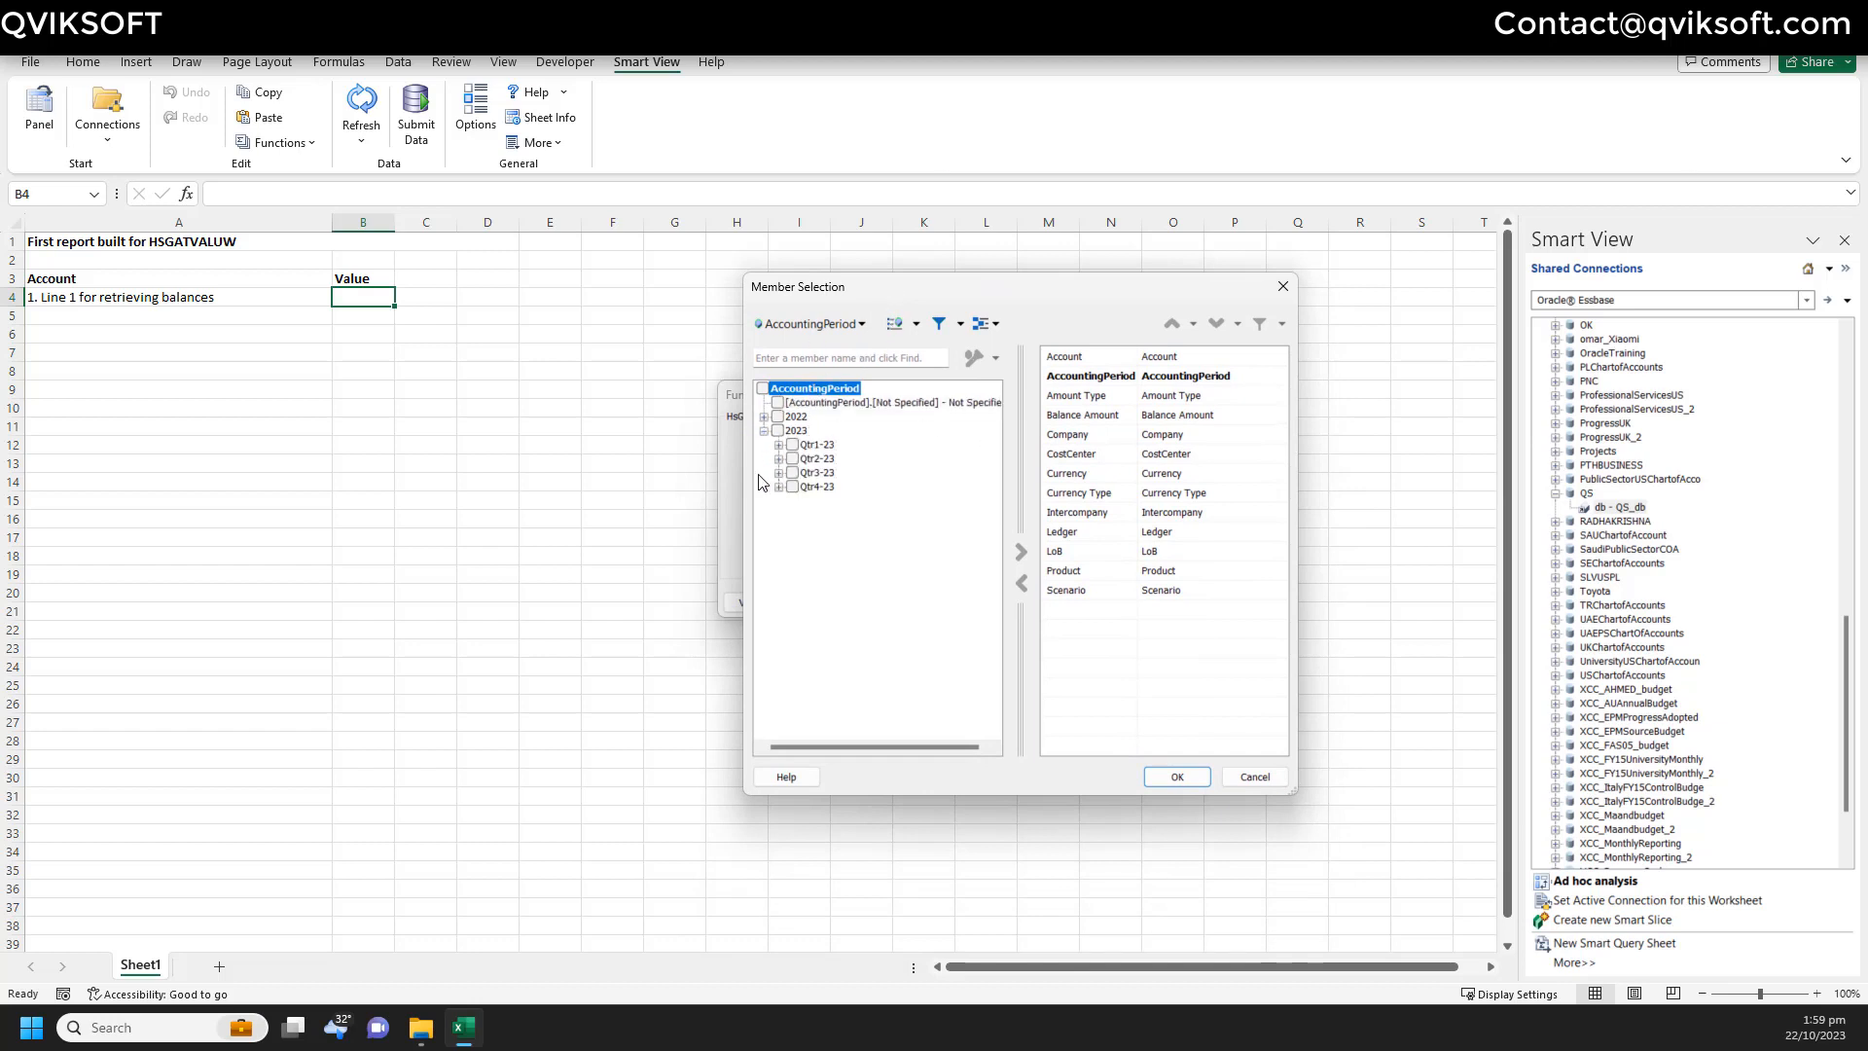
{"action": "left_click", "coordinate": [778, 486]}
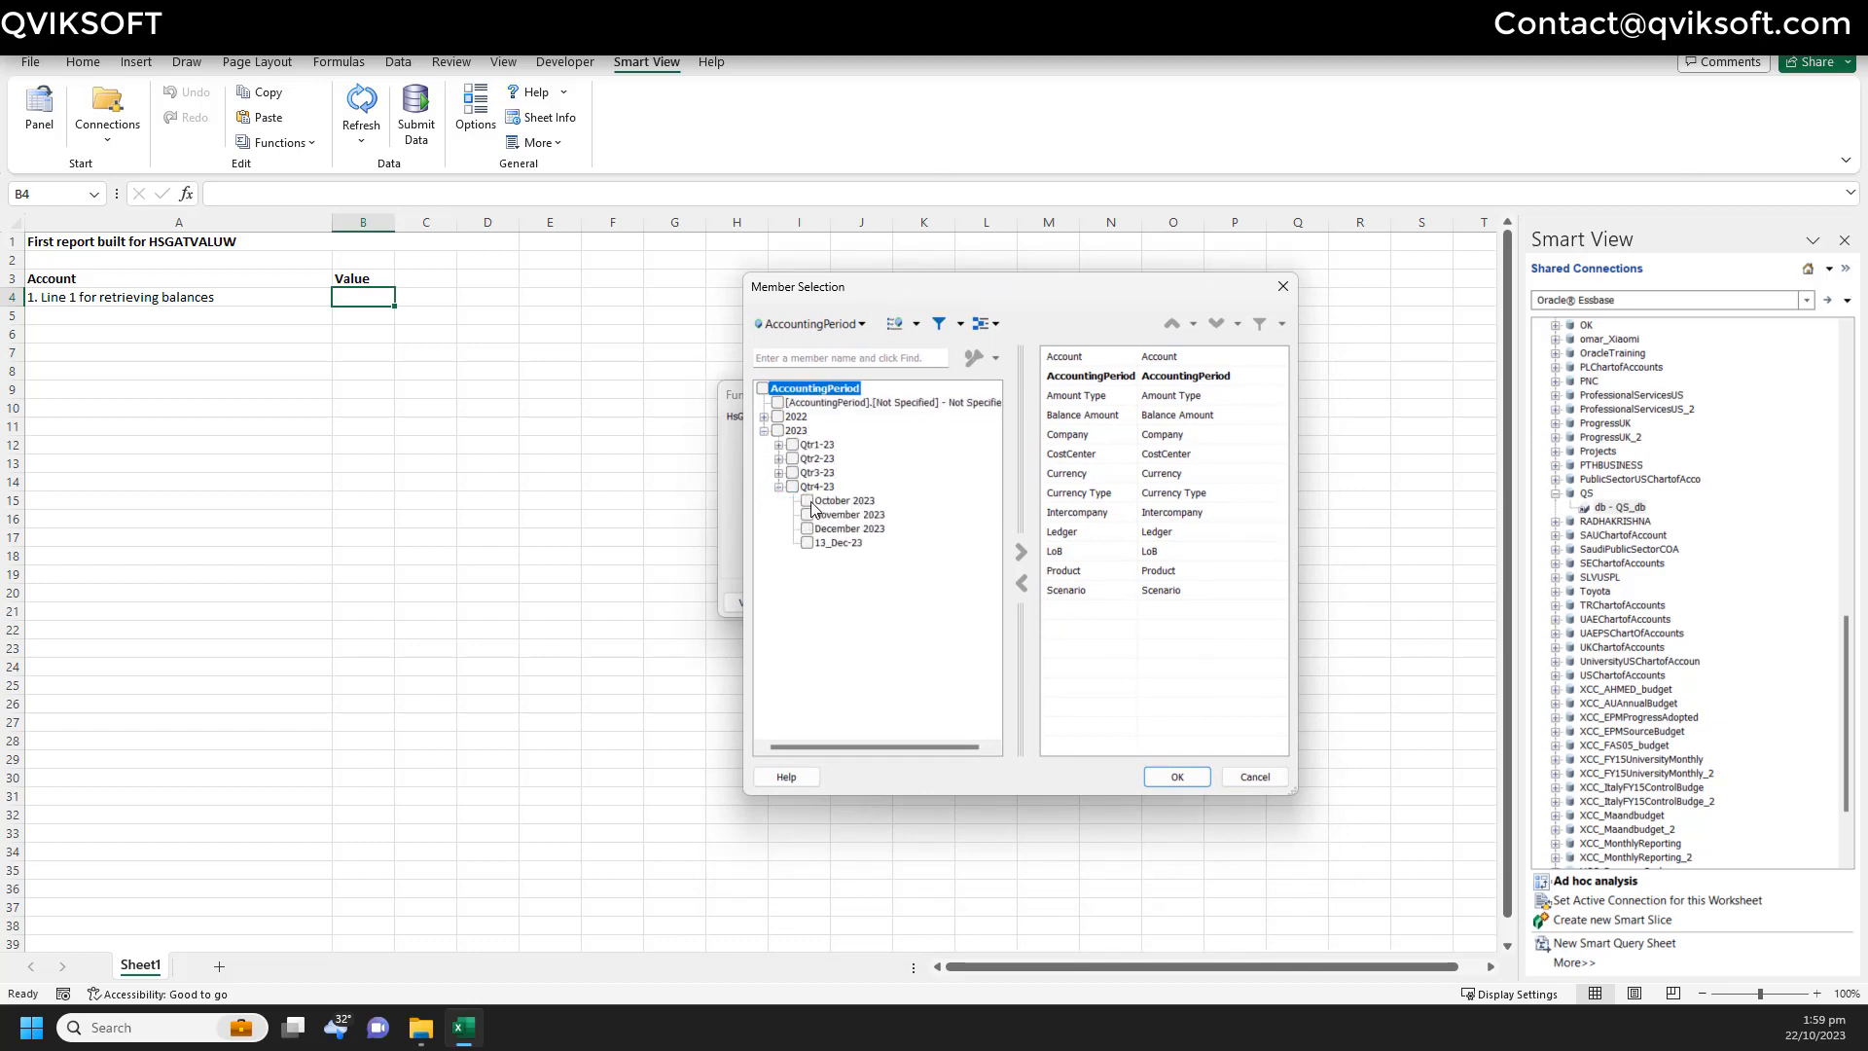
{"action": "left_click", "coordinate": [806, 500]}
{"action": "left_click", "coordinate": [1019, 553]}
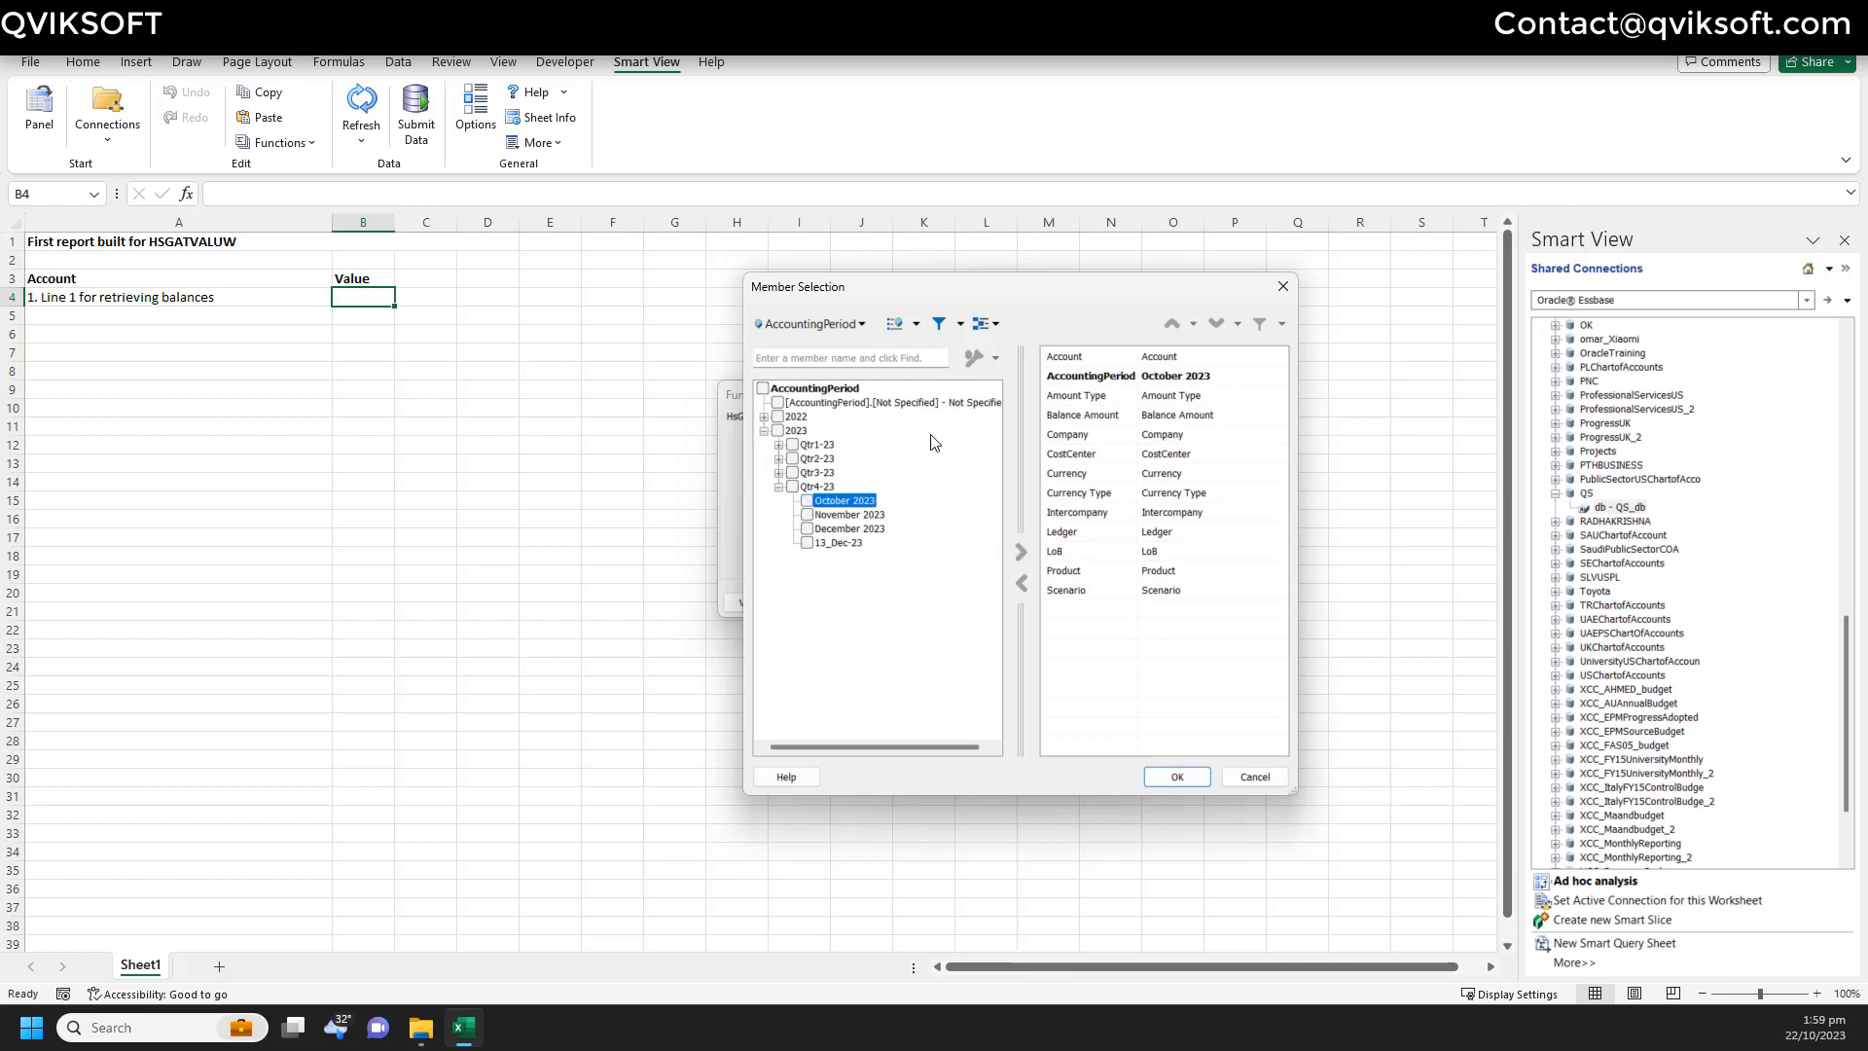
{"action": "left_click", "coordinate": [825, 324]}
{"action": "left_click", "coordinate": [849, 370]}
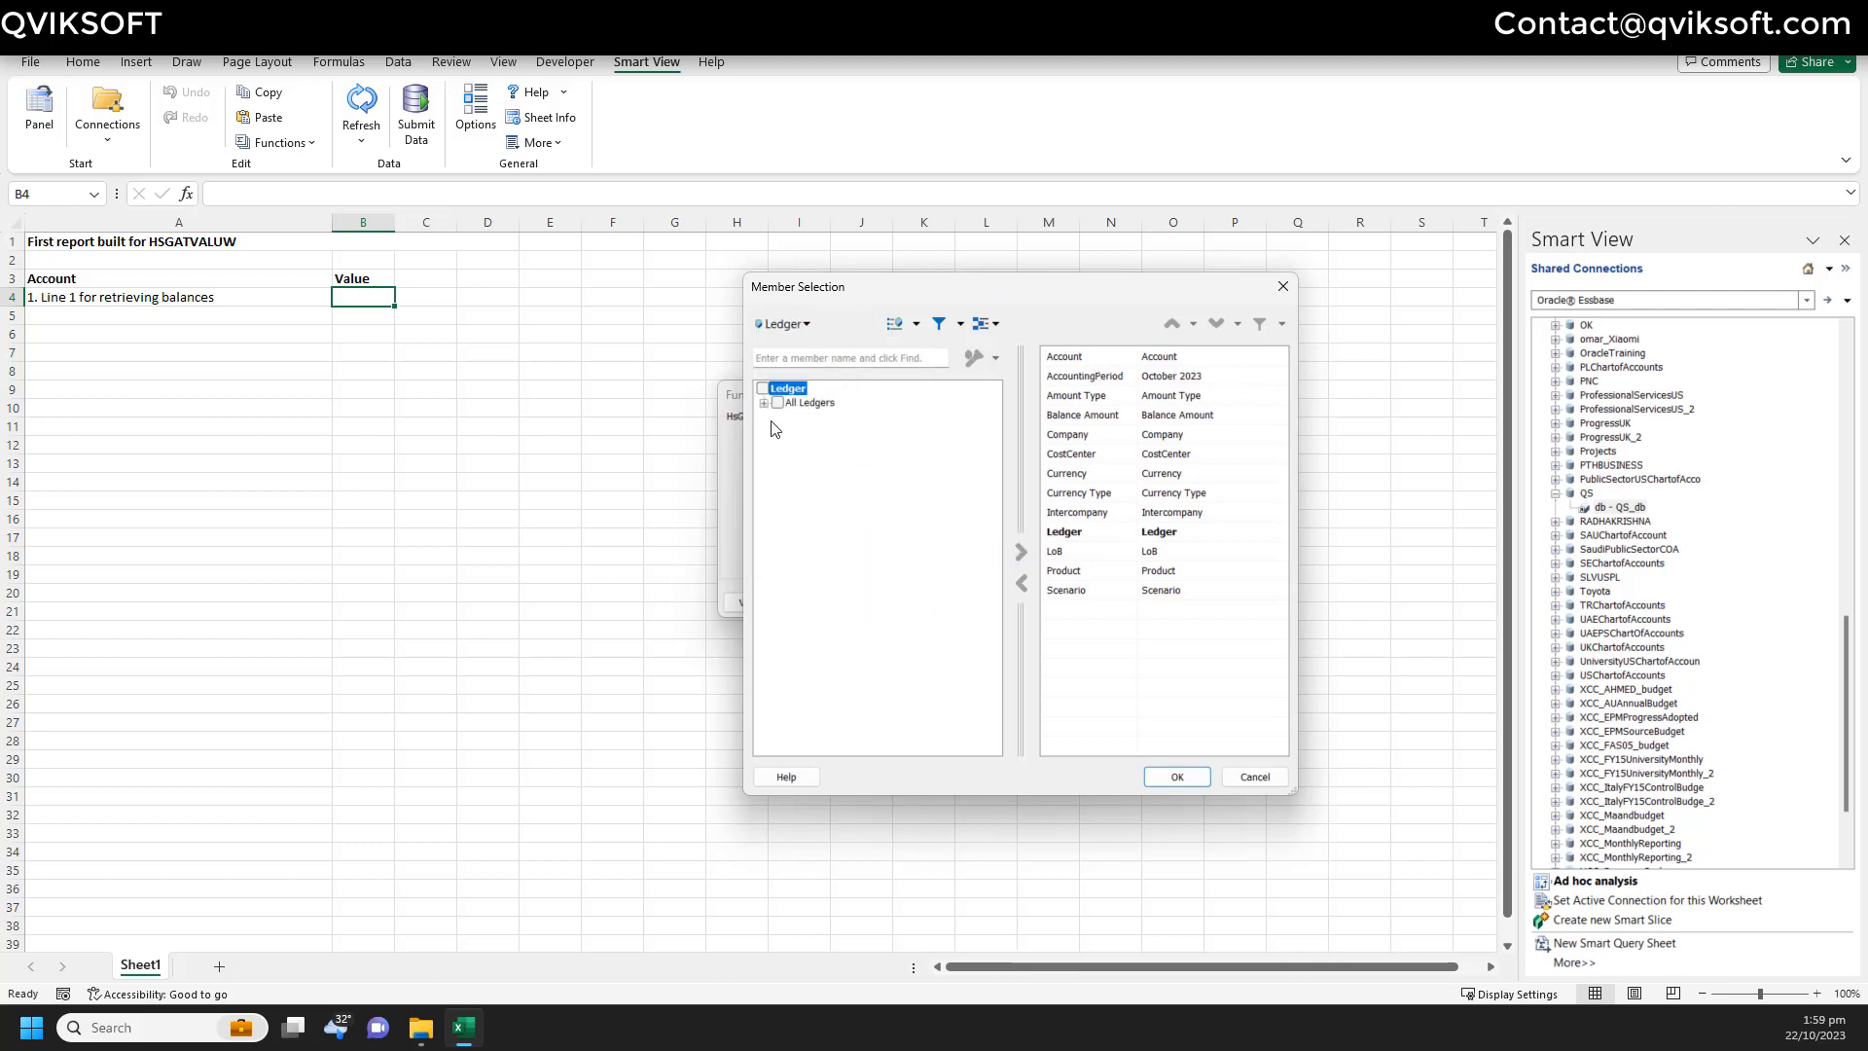
{"action": "left_click", "coordinate": [763, 404]}
{"action": "left_click", "coordinate": [794, 446]}
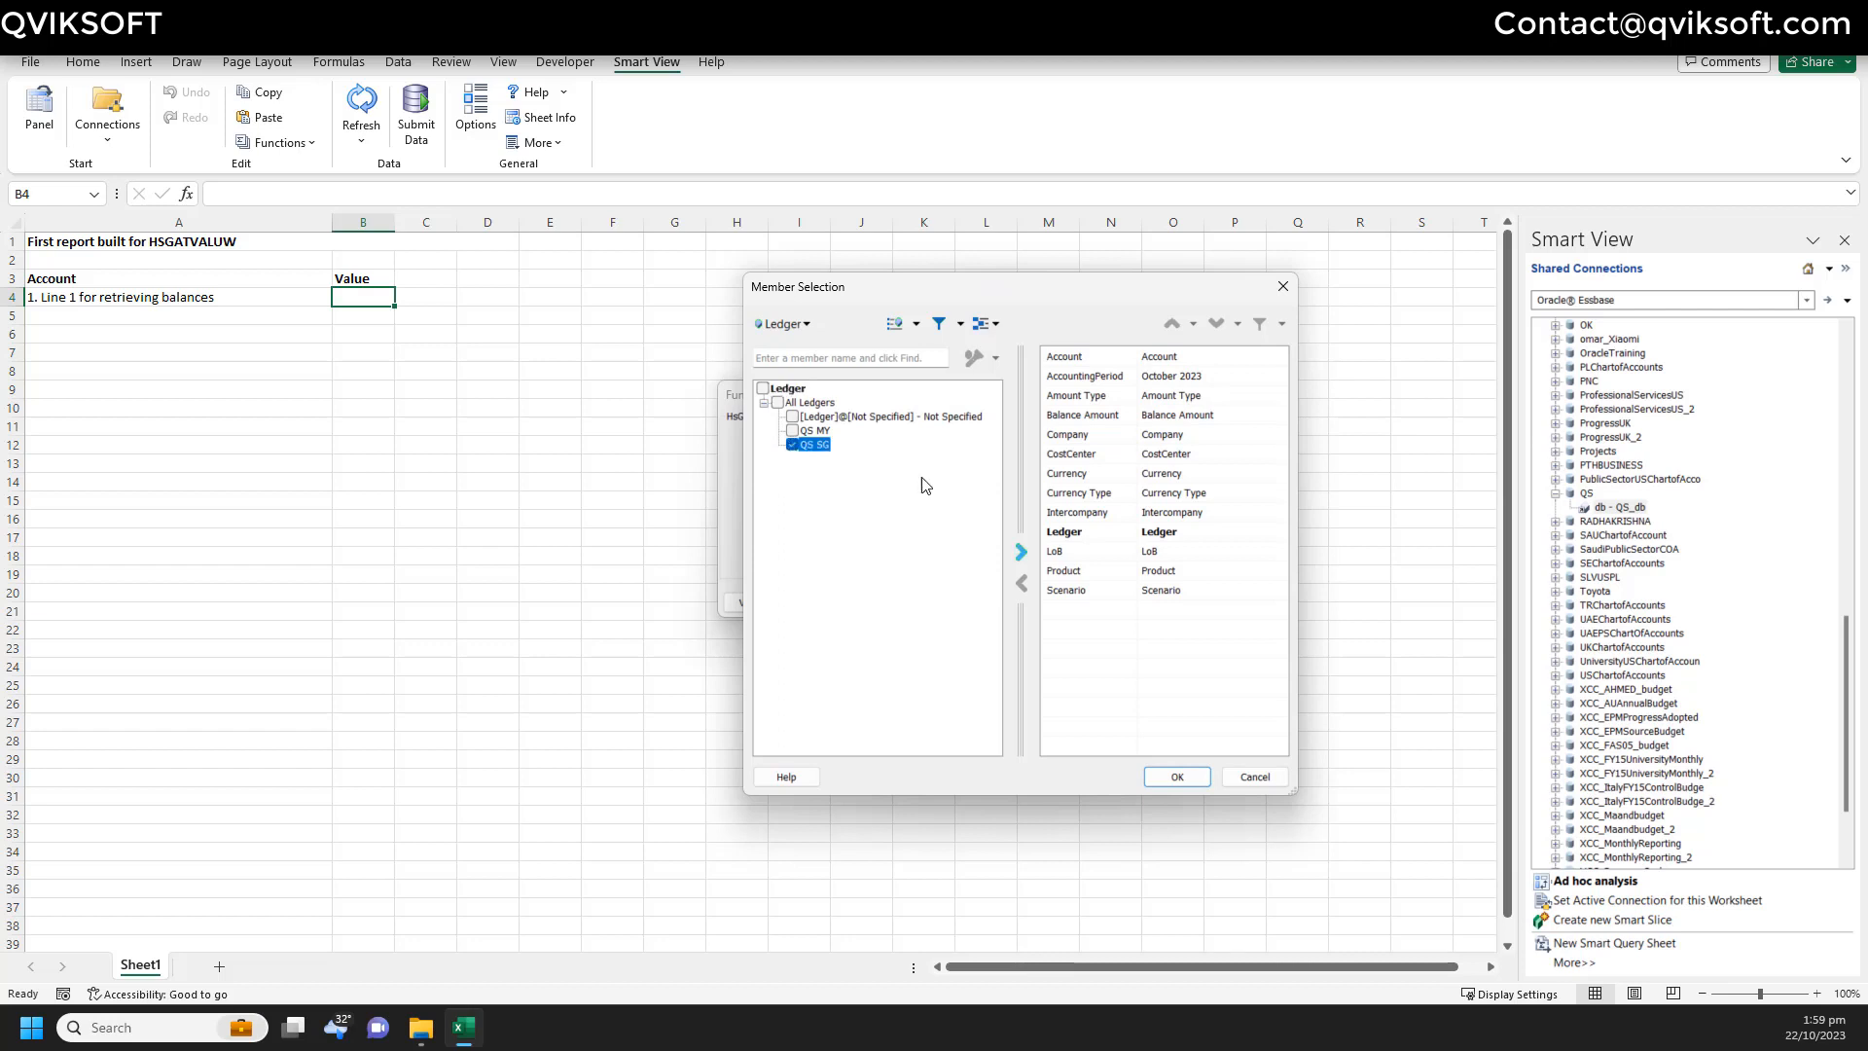
{"action": "left_click", "coordinate": [1020, 552]}
- Select 3777 for Company and 10-None for LoB
{"action": "left_click", "coordinate": [787, 326]}
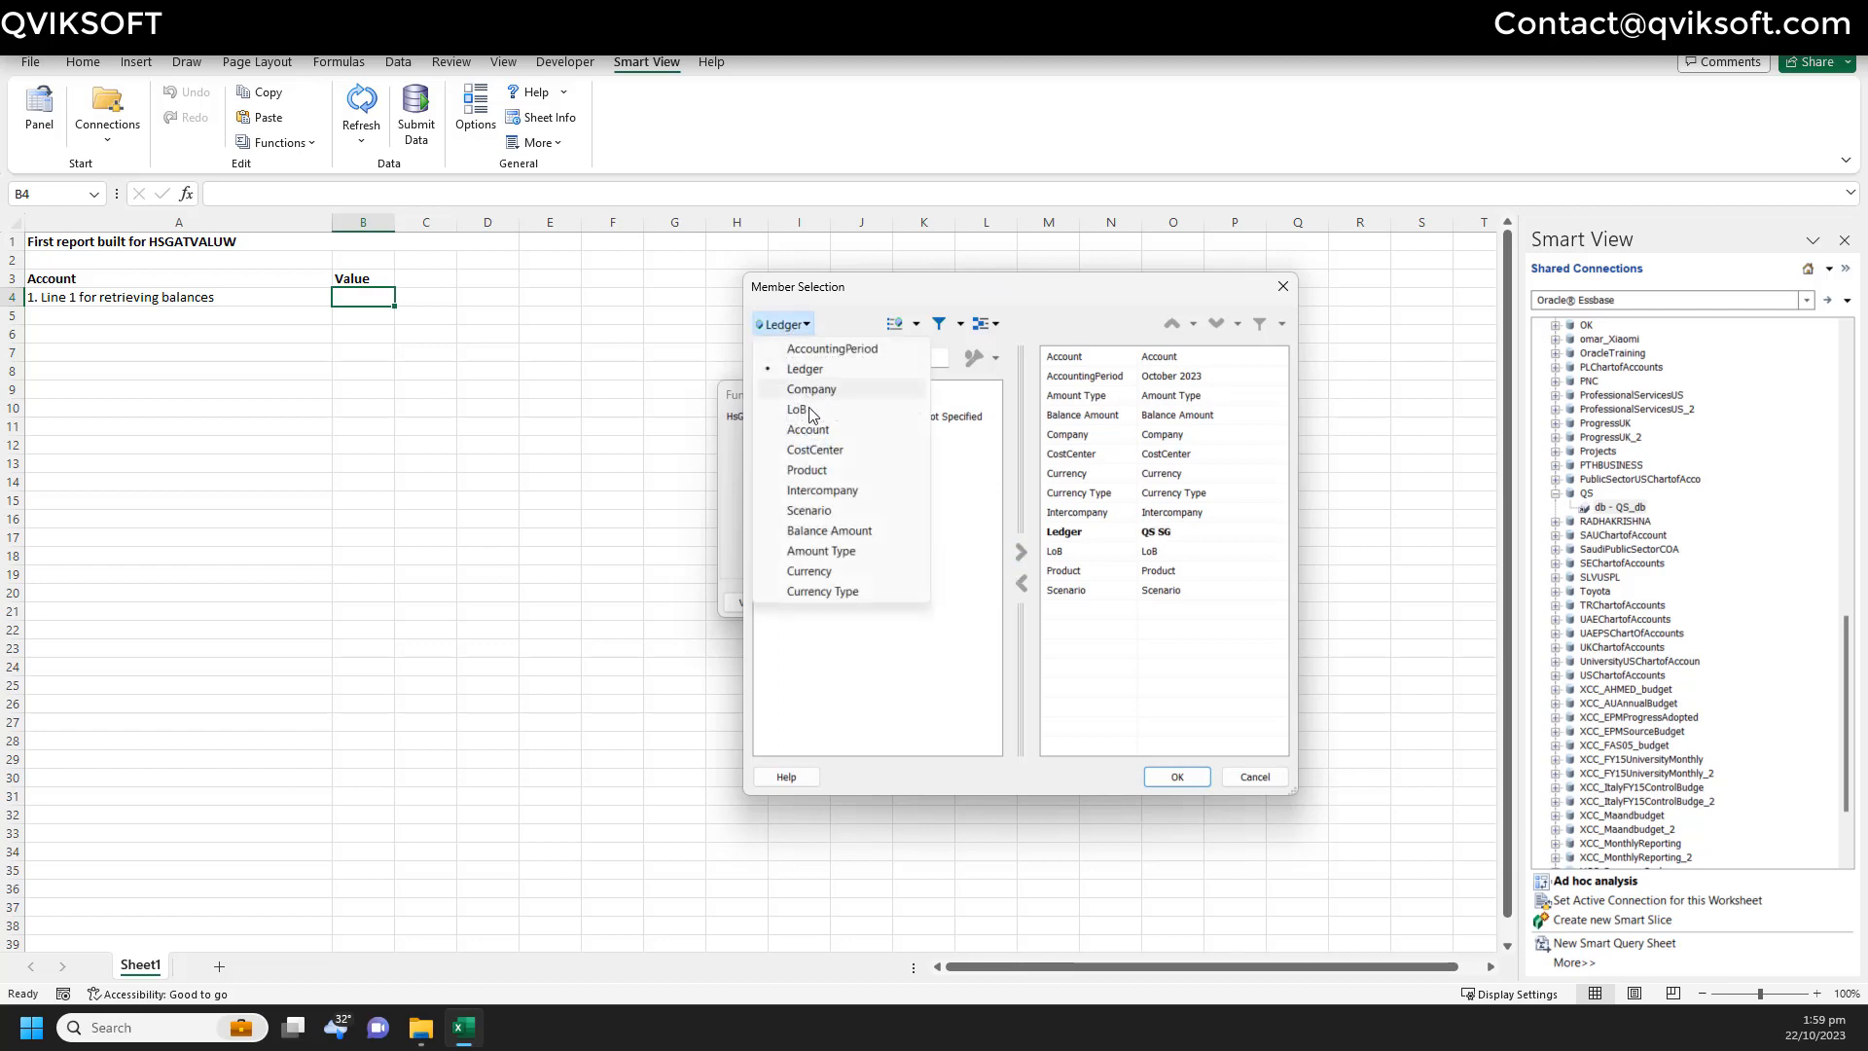
{"action": "left_click", "coordinate": [822, 391]}
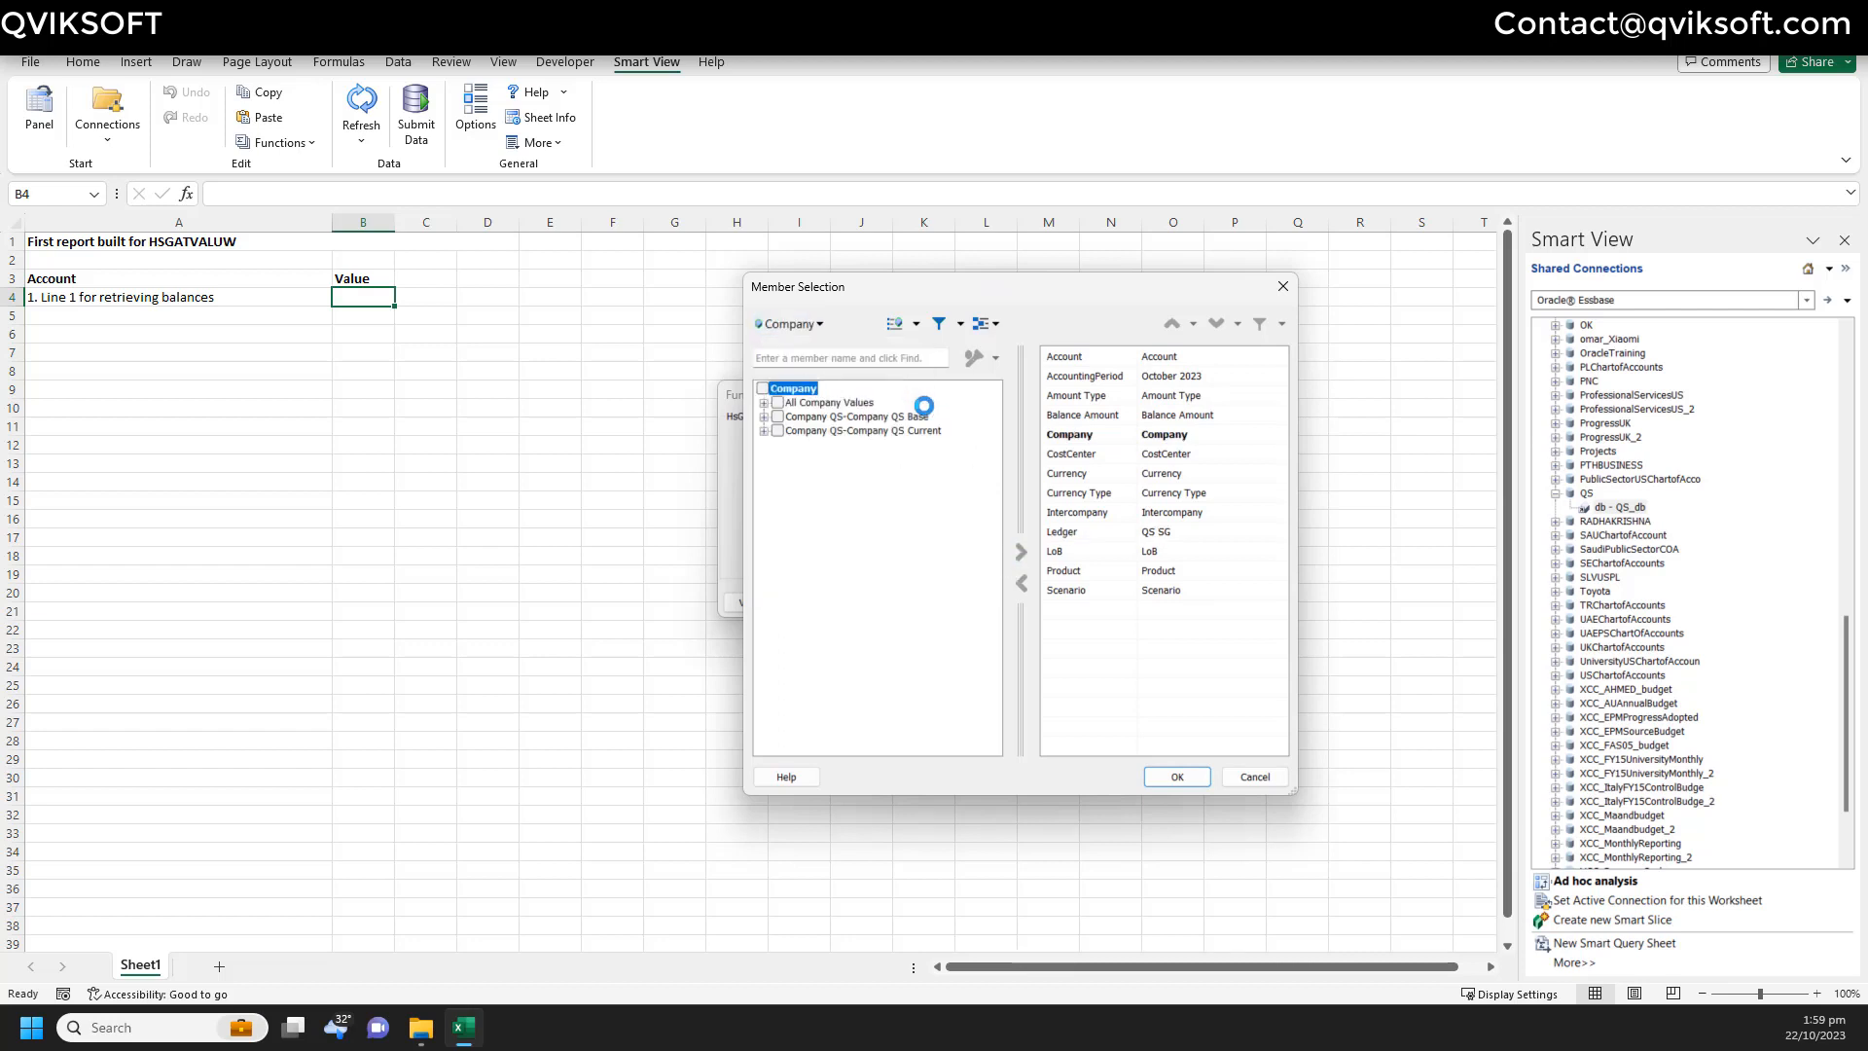
{"action": "left_click", "coordinate": [764, 403]}
{"action": "left_click", "coordinate": [793, 416]}
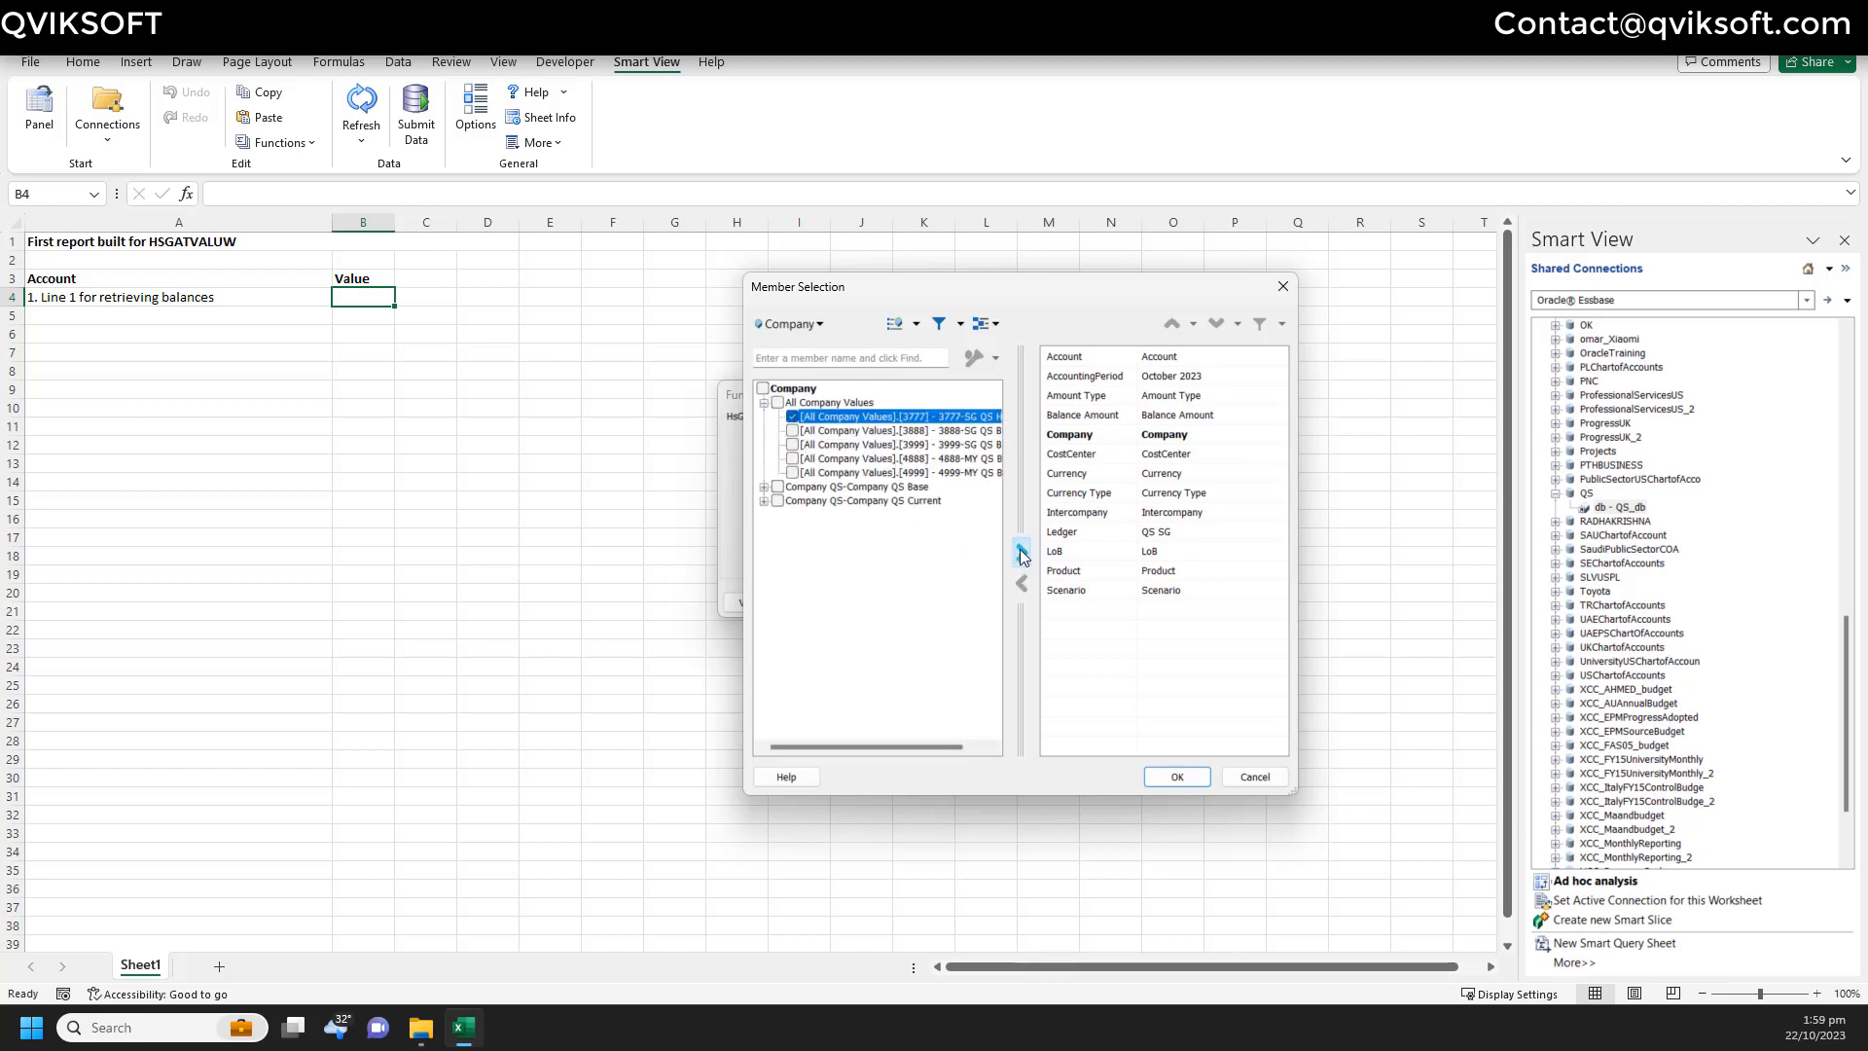
{"action": "left_click", "coordinate": [1020, 552]}
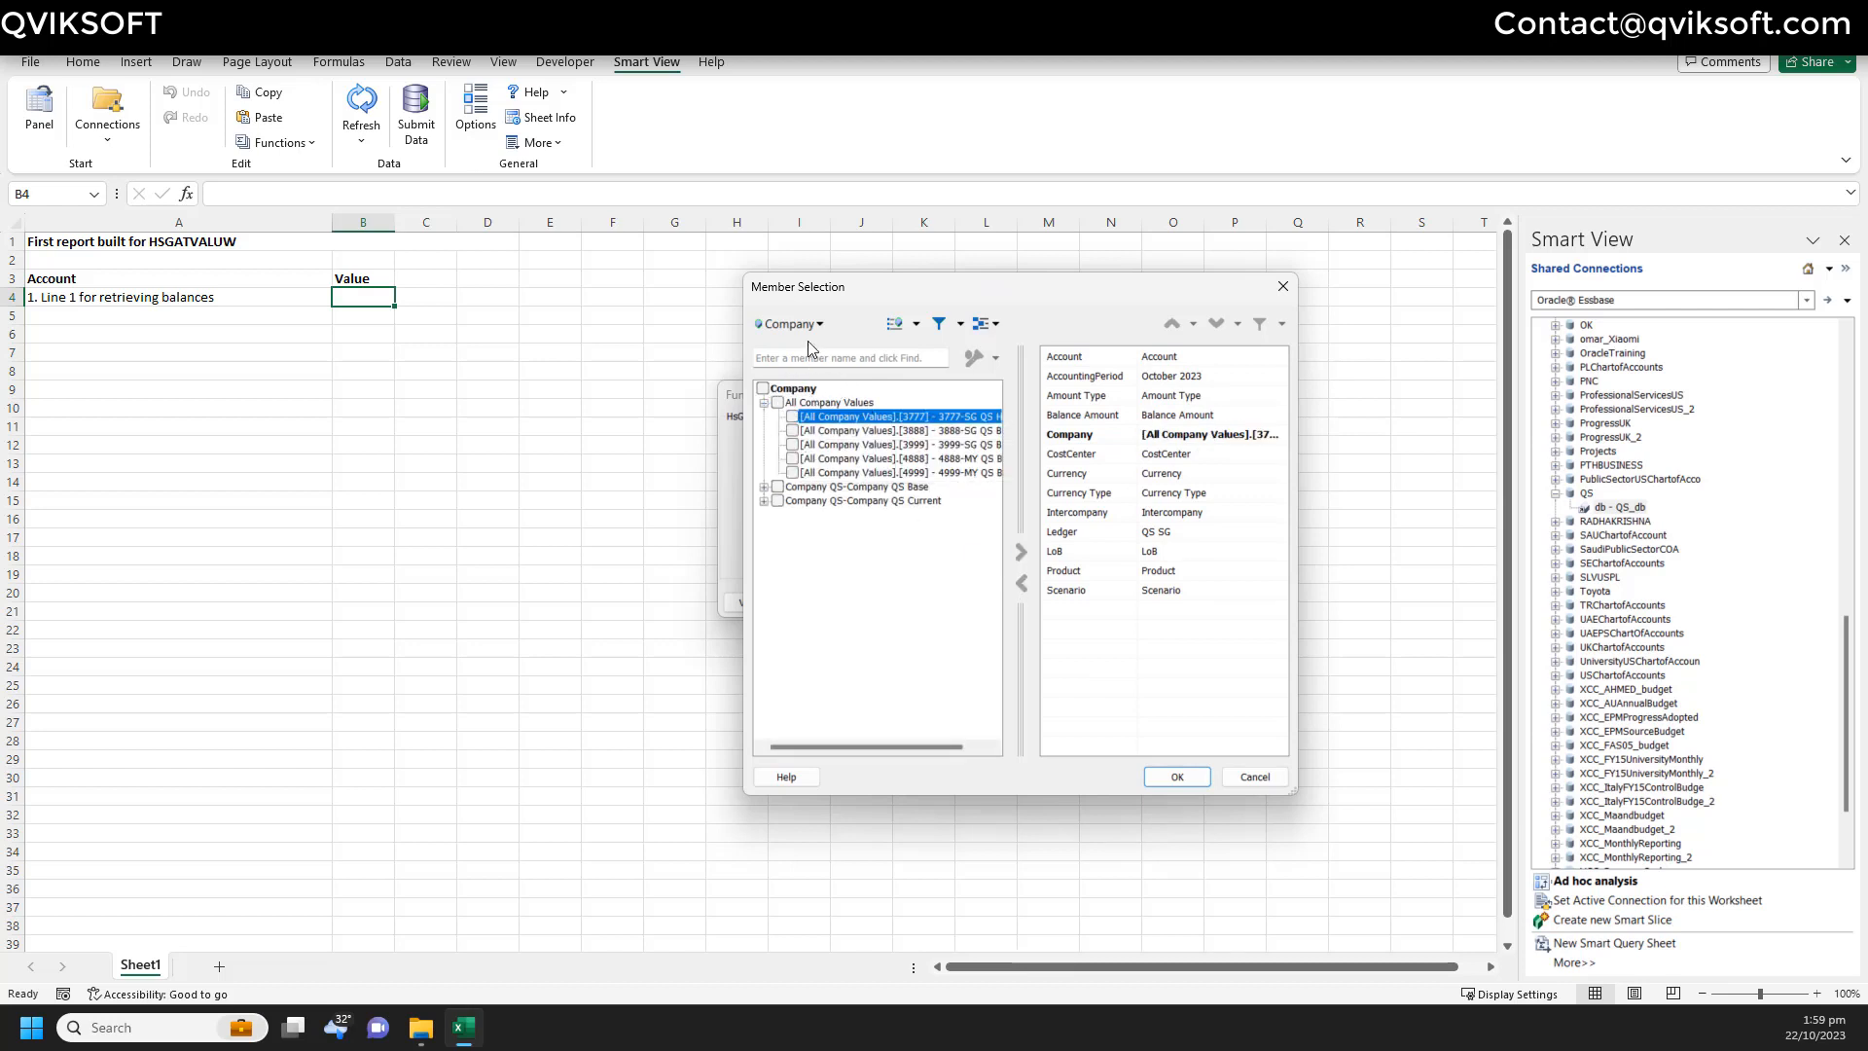
{"action": "left_click", "coordinate": [794, 416]}
{"action": "left_click", "coordinate": [1017, 551]}
{"action": "left_click", "coordinate": [777, 329]}
{"action": "left_click", "coordinate": [847, 416]}
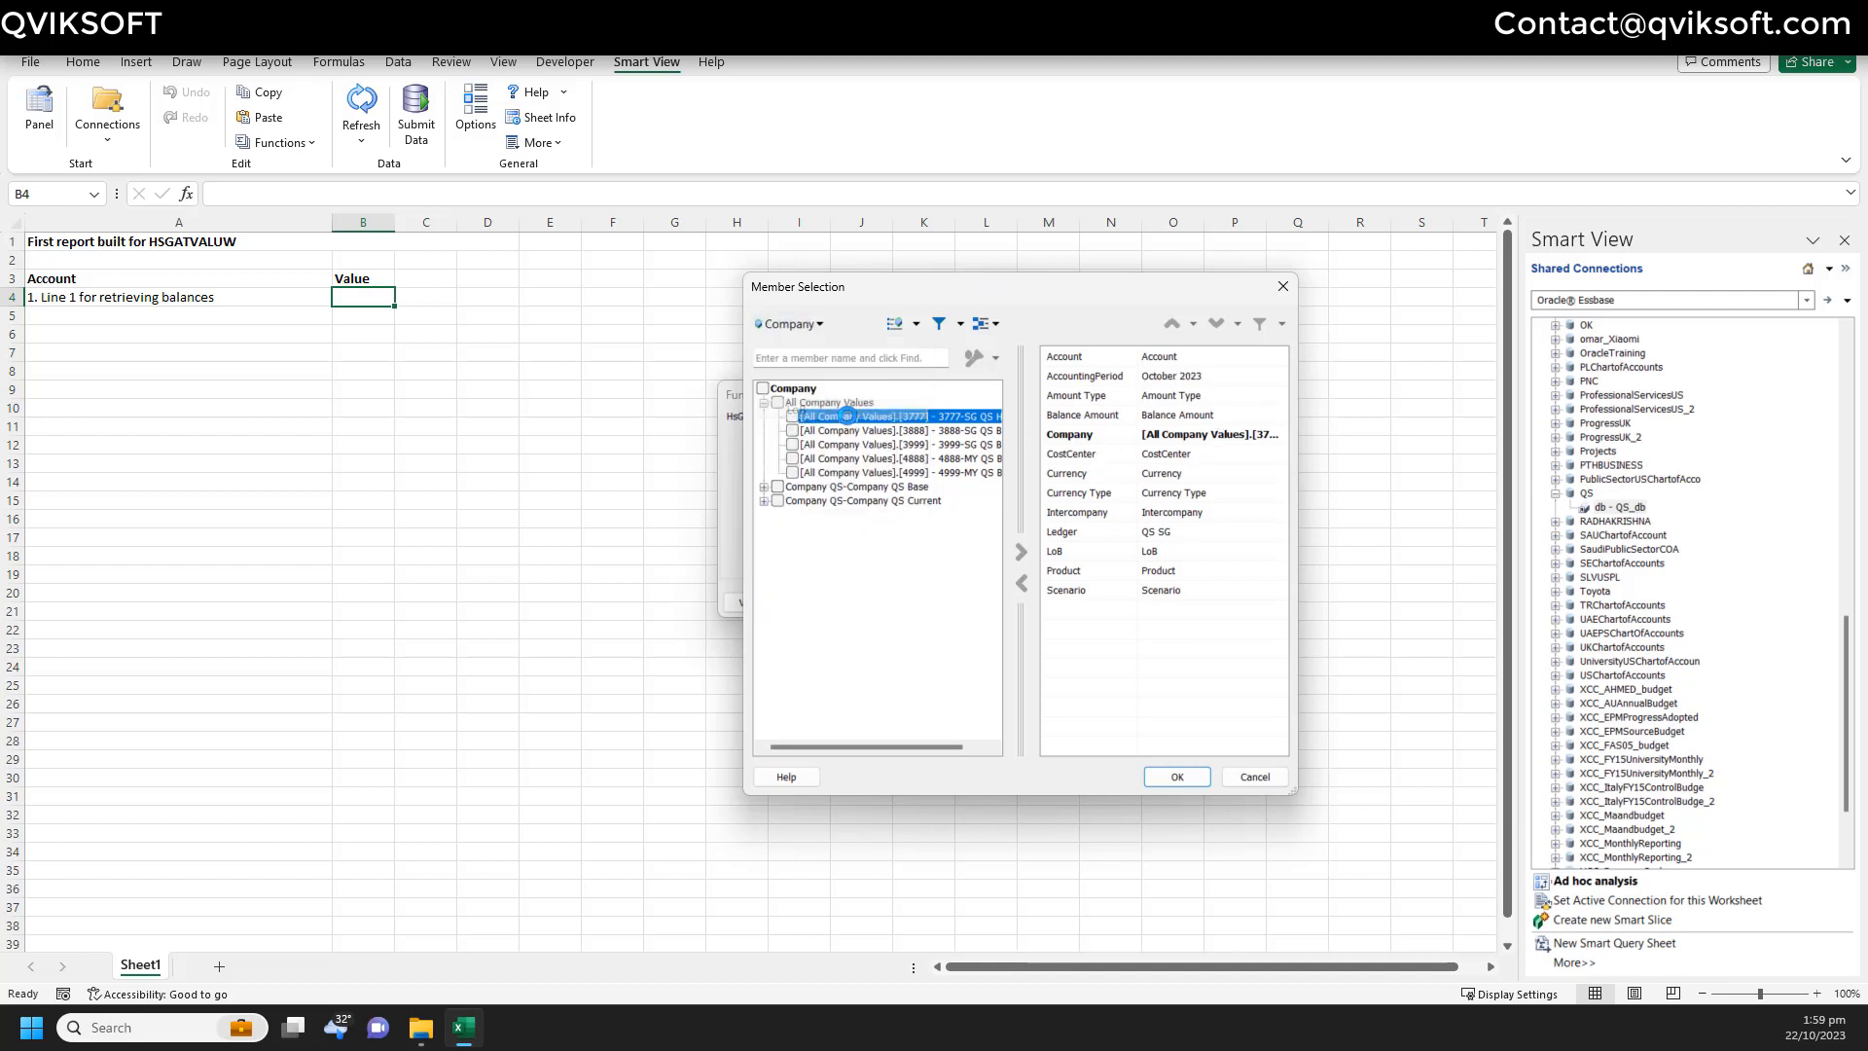
{"action": "left_click", "coordinate": [764, 403]}
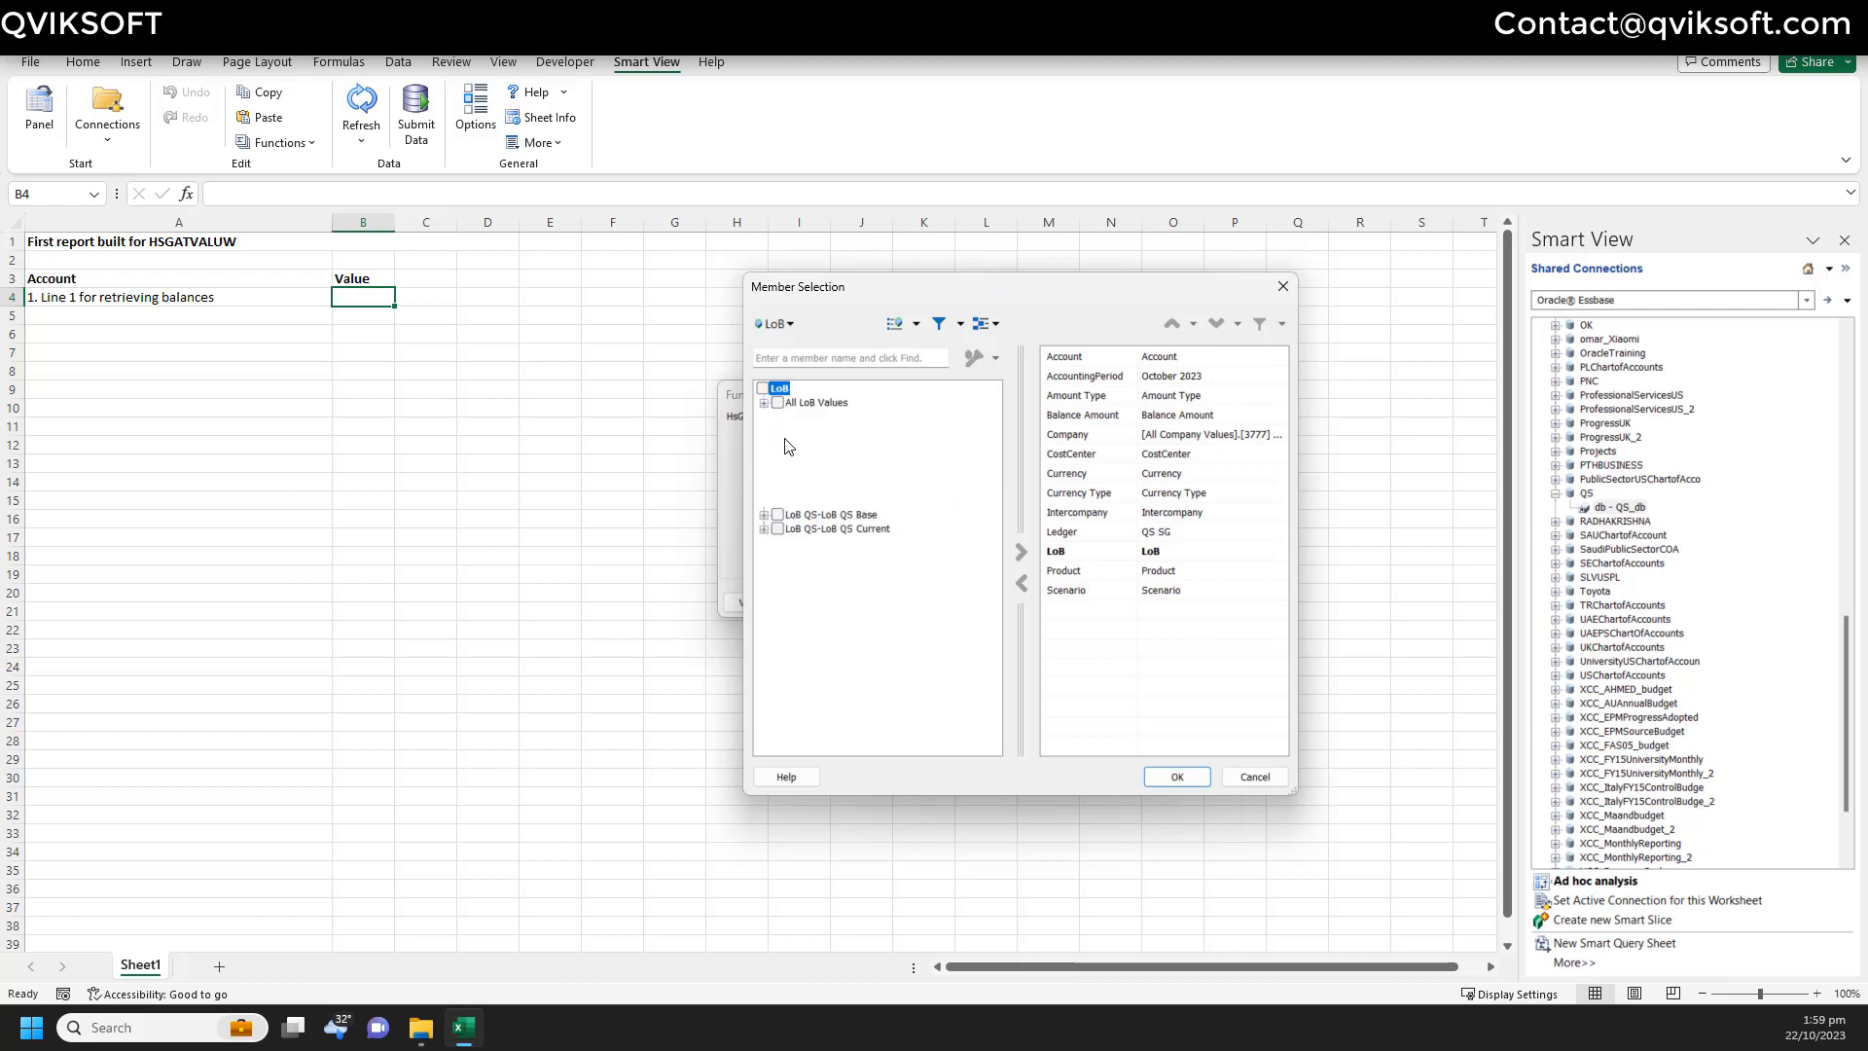
{"action": "left_click", "coordinate": [792, 417]}
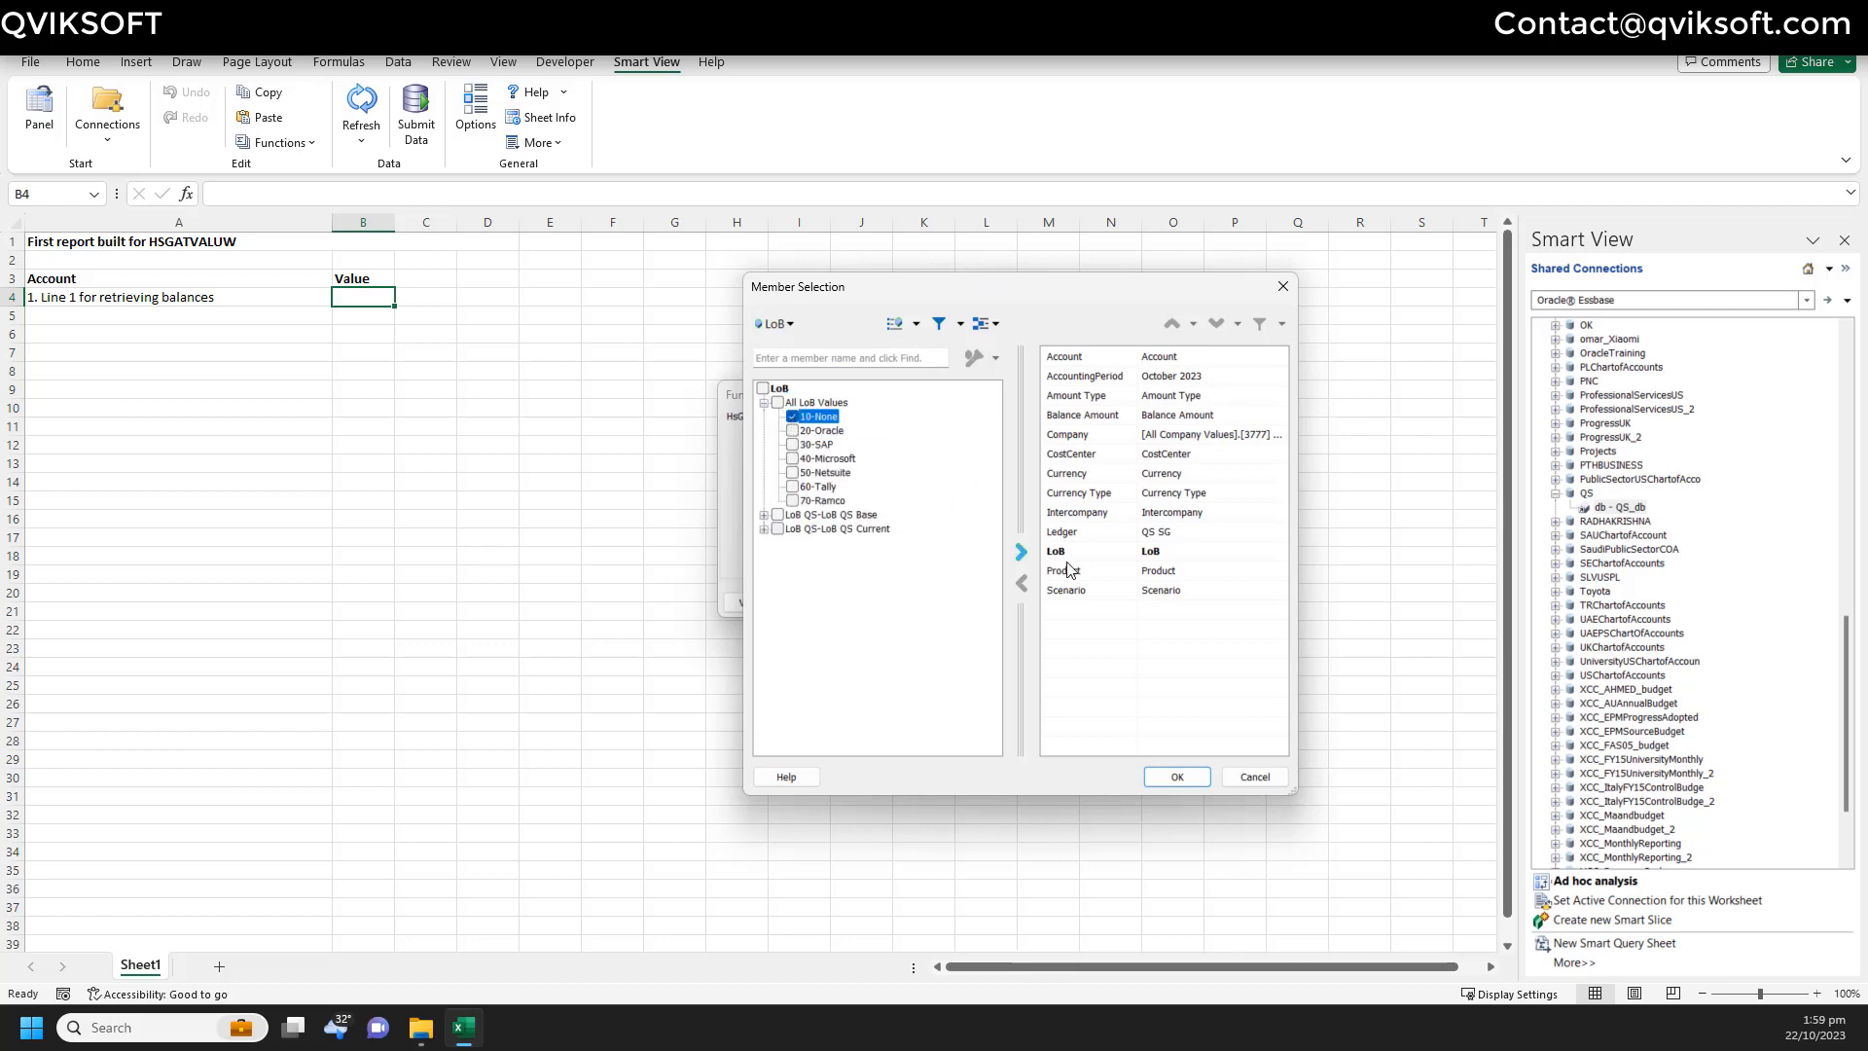
{"action": "left_click", "coordinate": [1020, 552]}
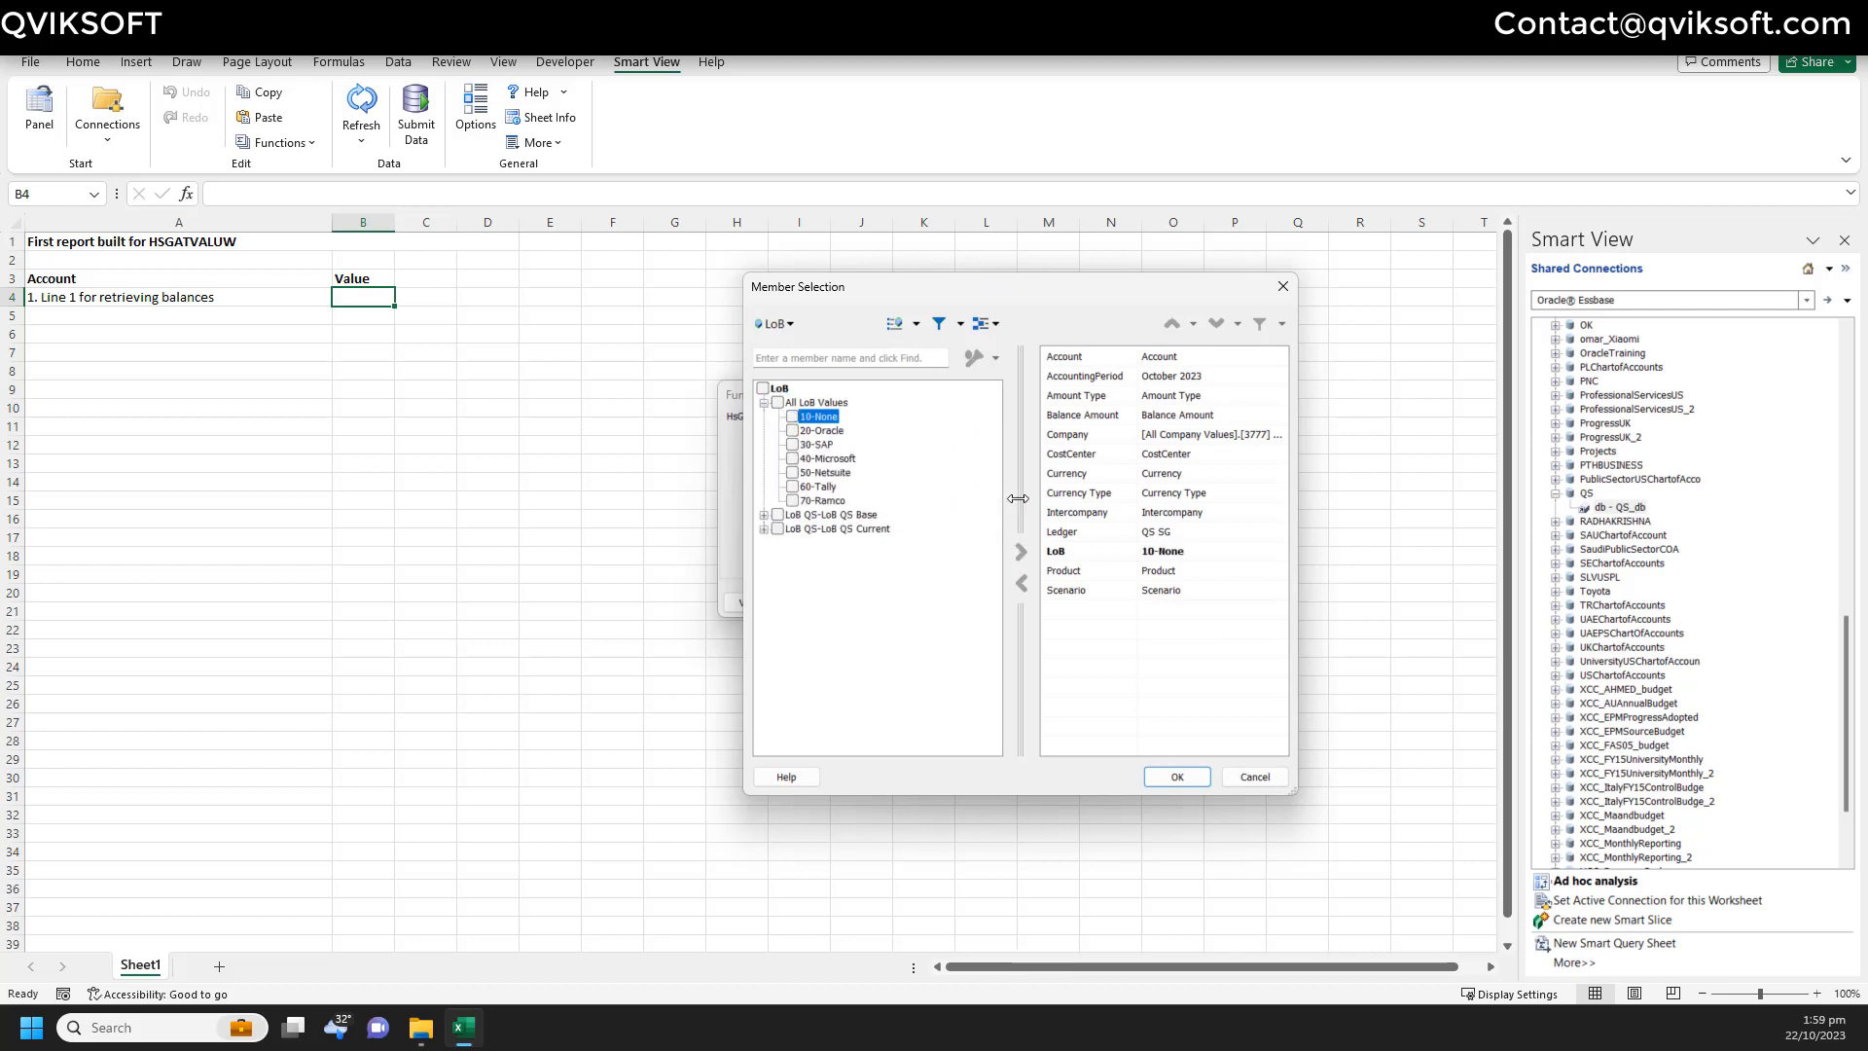
- Search for 75555 and select 75555-Bad Debt Expense as the Account
{"action": "left_click", "coordinate": [781, 331]}
{"action": "left_click", "coordinate": [814, 431]}
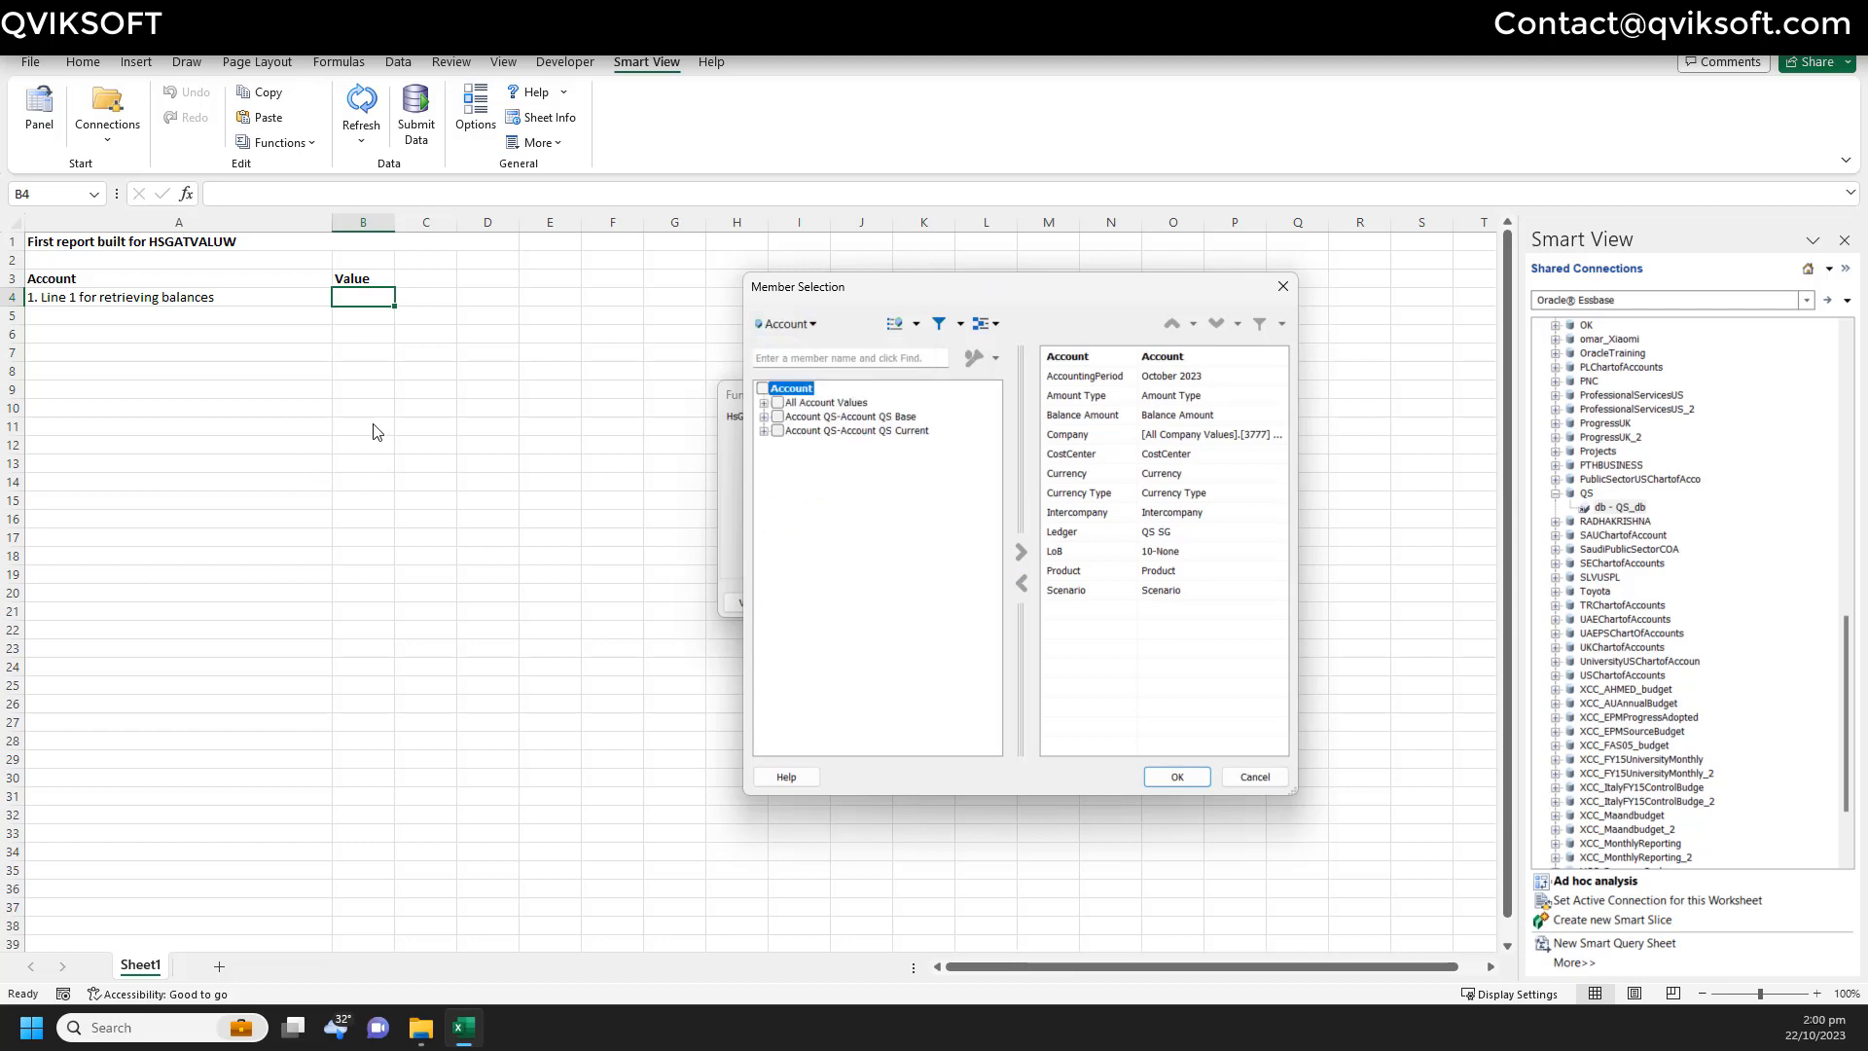
{"action": "left_click", "coordinate": [817, 359]}
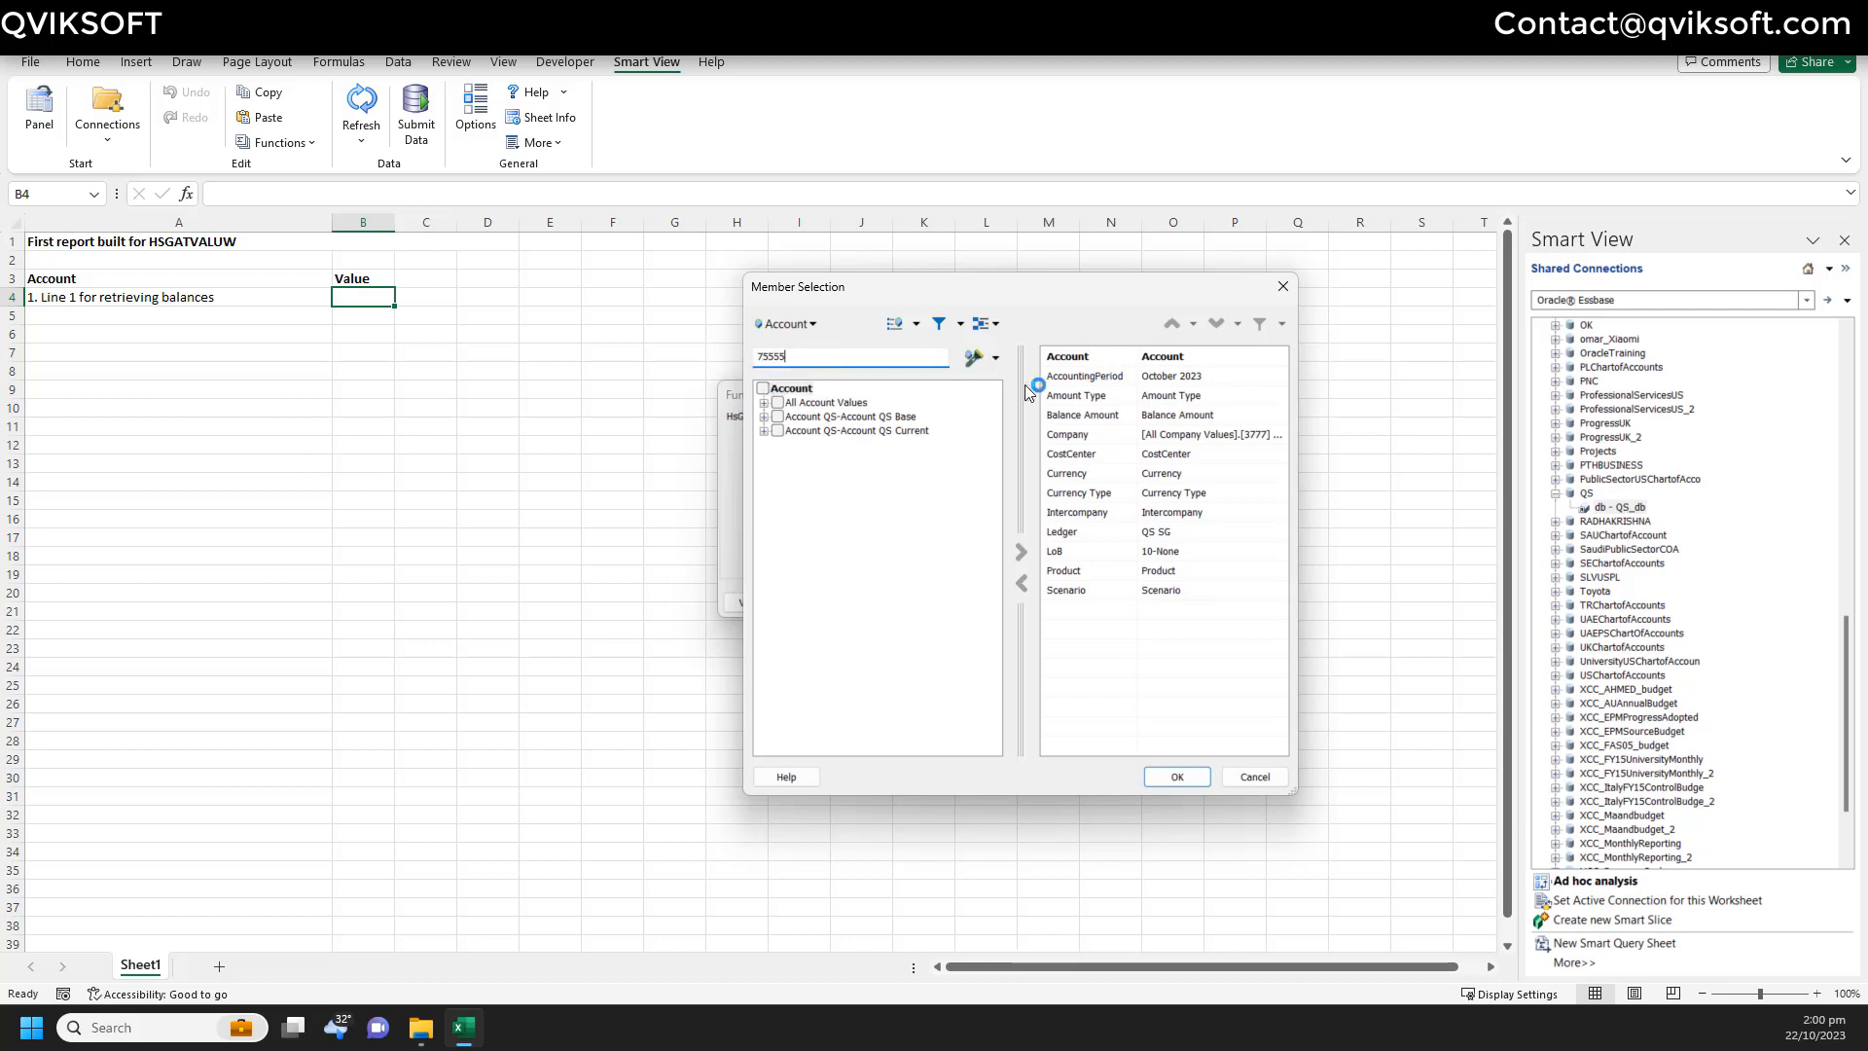
{"action": "left_click", "coordinate": [974, 358]}
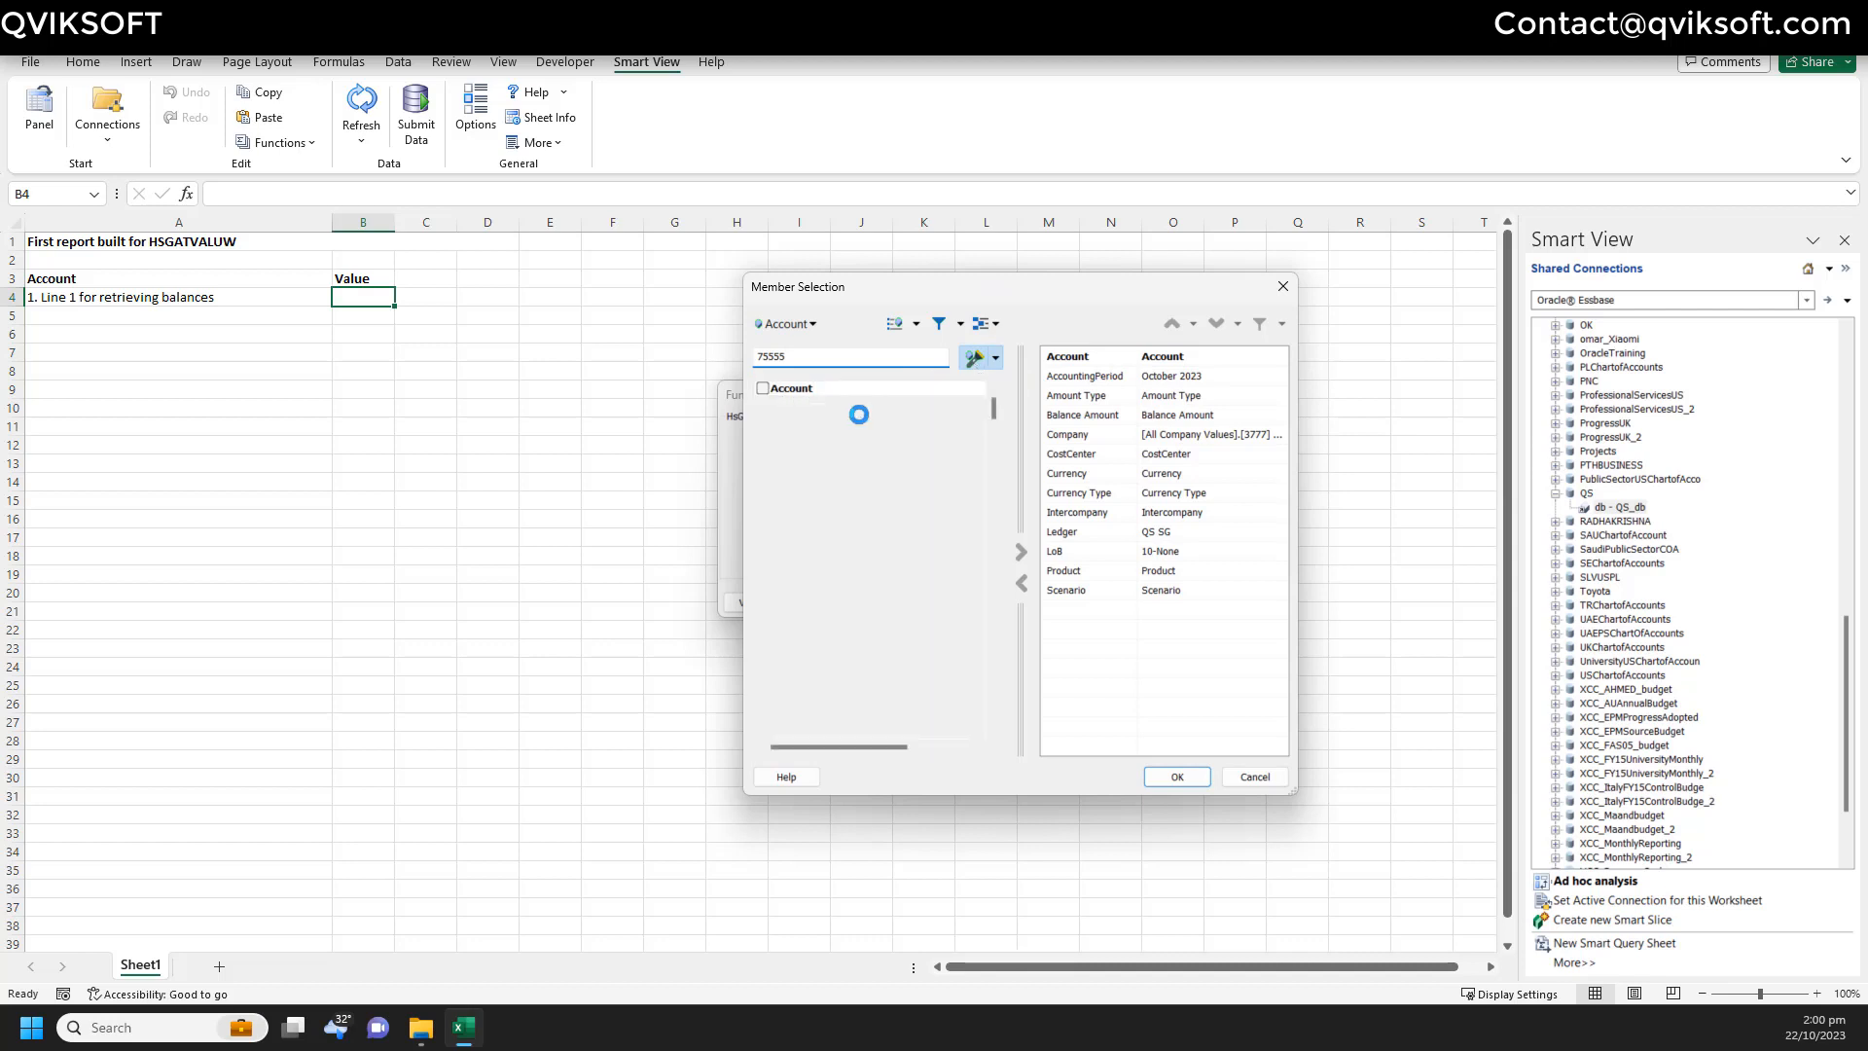
{"action": "left_click", "coordinate": [793, 725]}
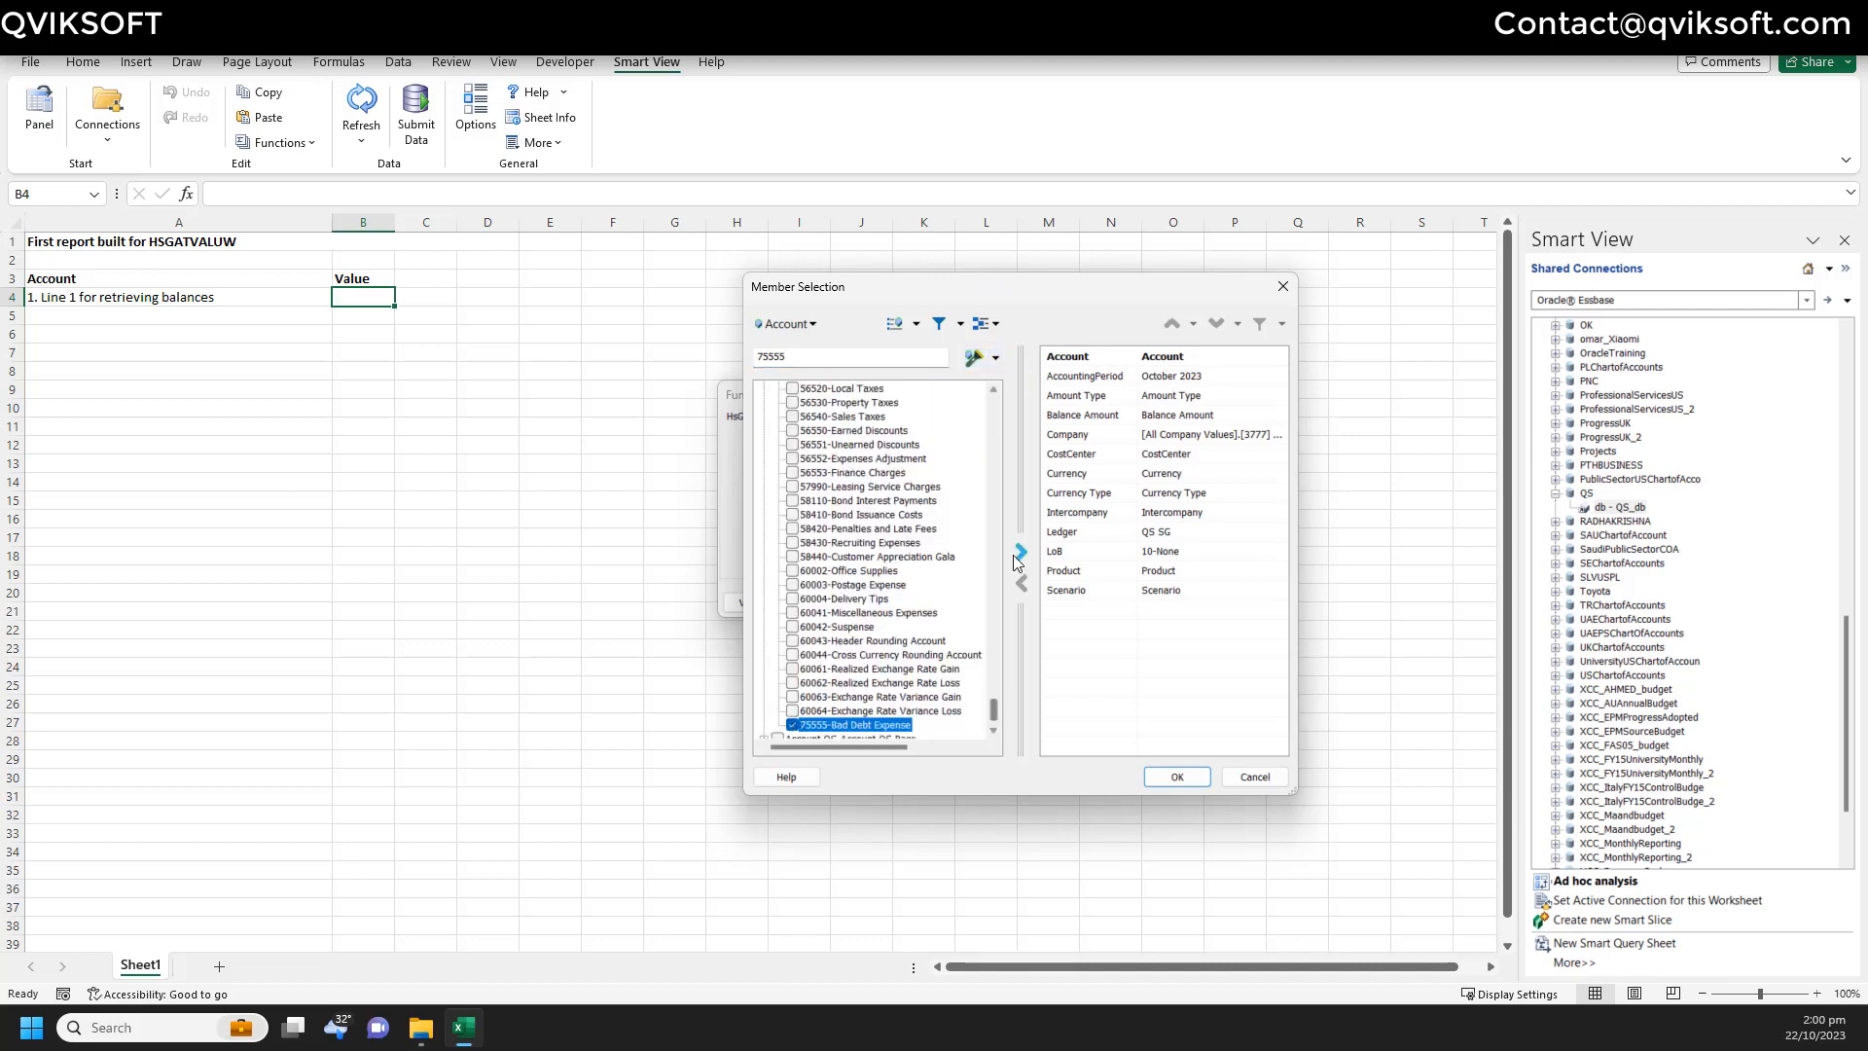
{"action": "left_click", "coordinate": [1017, 554]}
- Select 110-Finance and Accounting for CostCenter and 0000-None for Product
{"action": "left_click", "coordinate": [803, 329]}
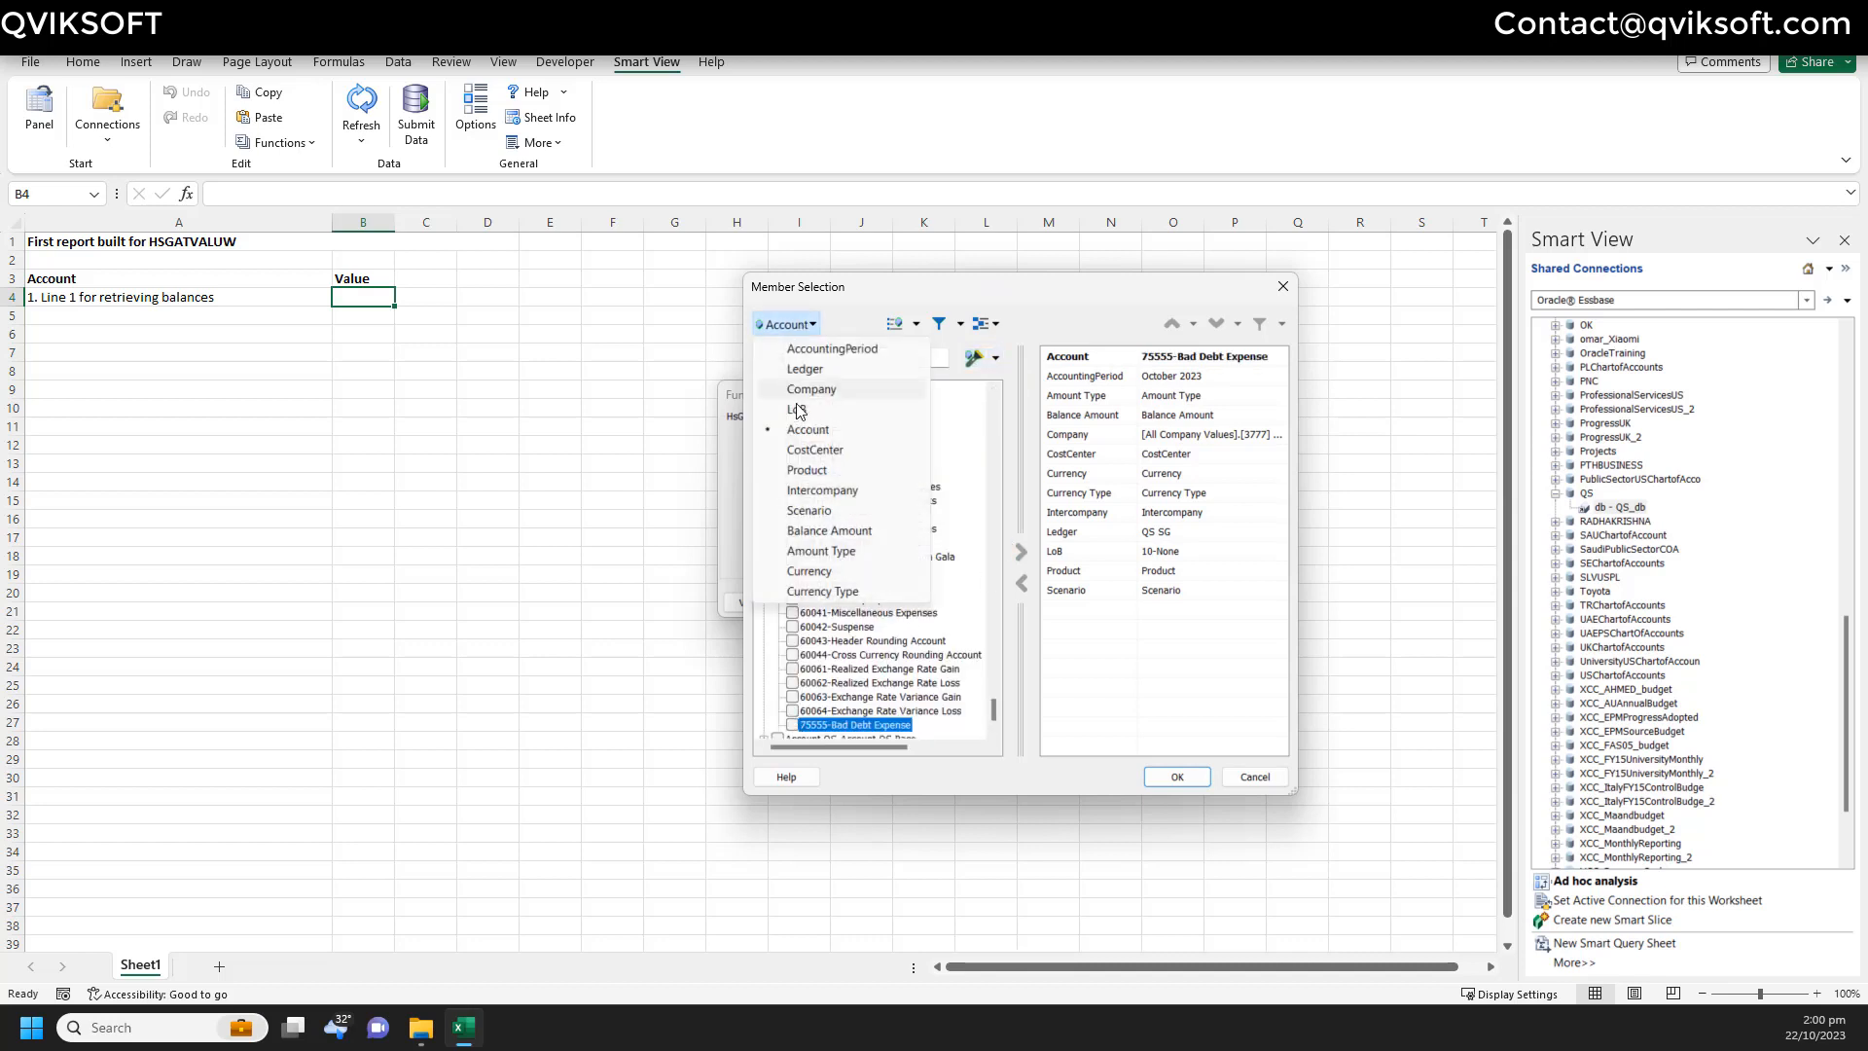
{"action": "left_click", "coordinate": [817, 450]}
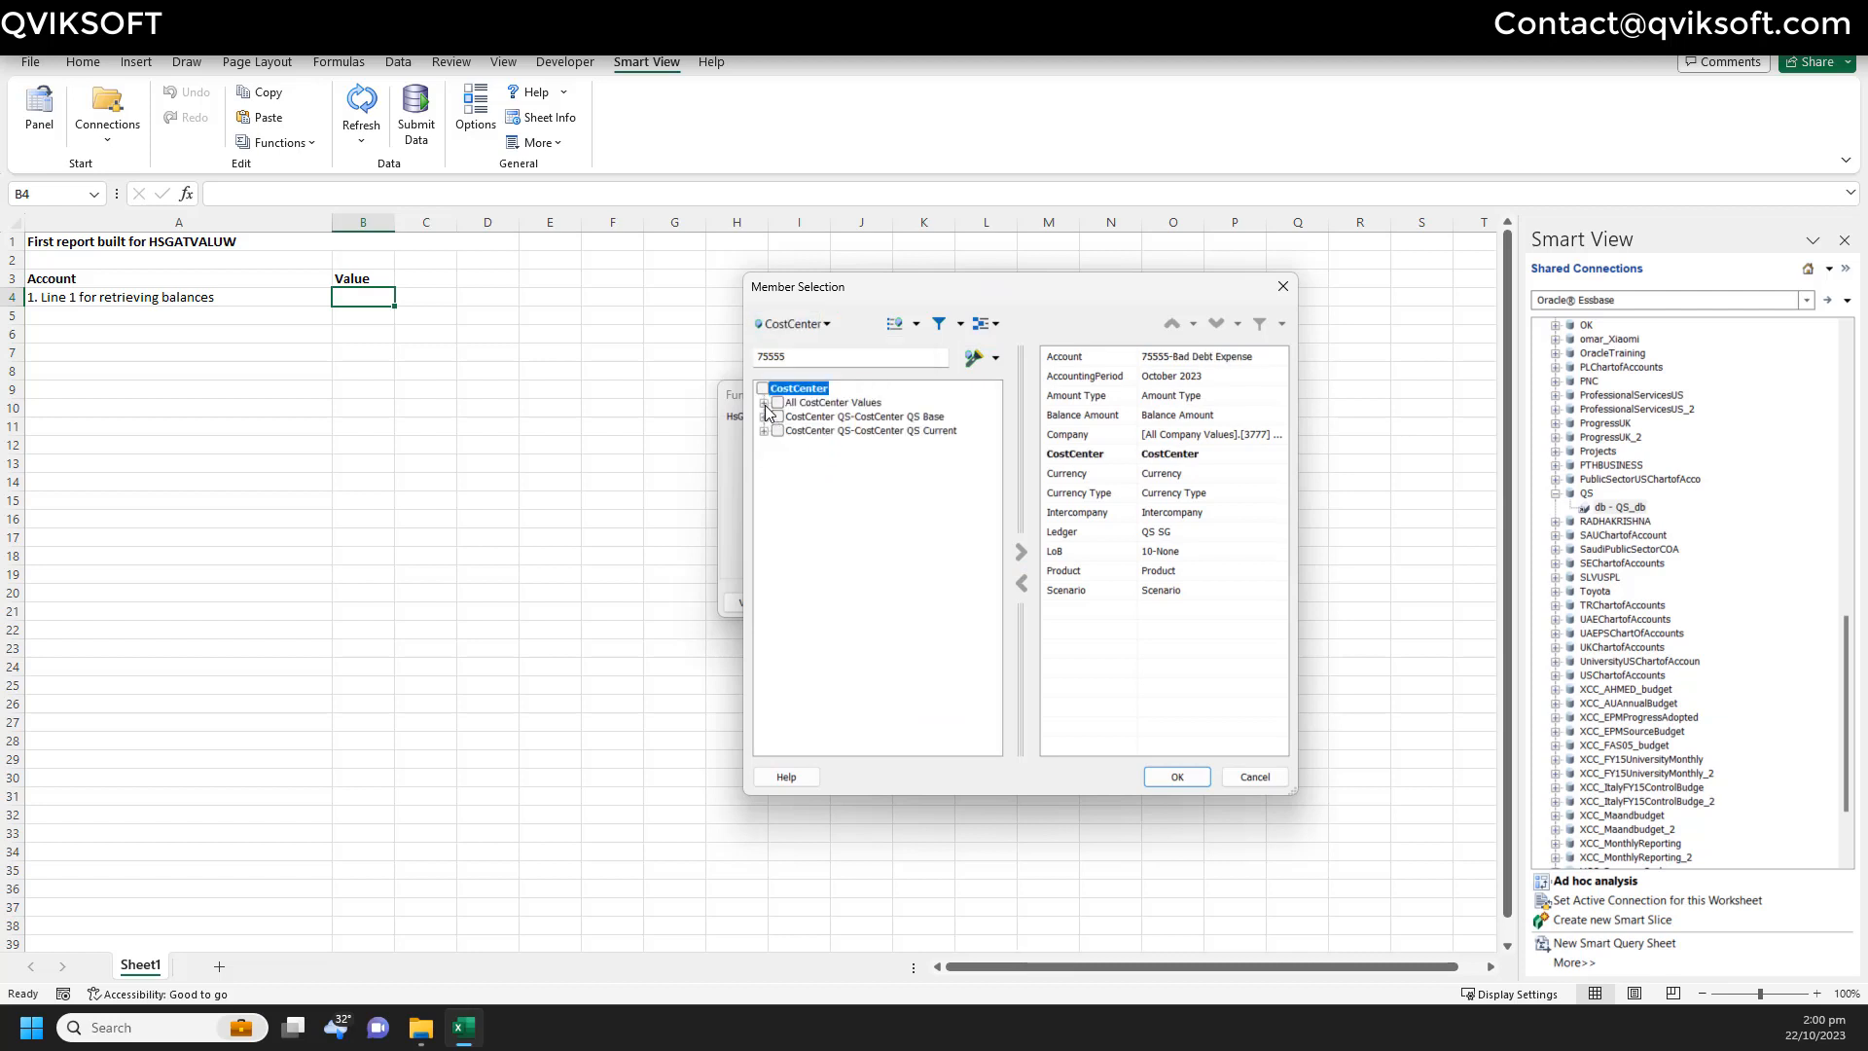
{"action": "left_click", "coordinate": [764, 403]}
{"action": "left_click", "coordinate": [822, 431]}
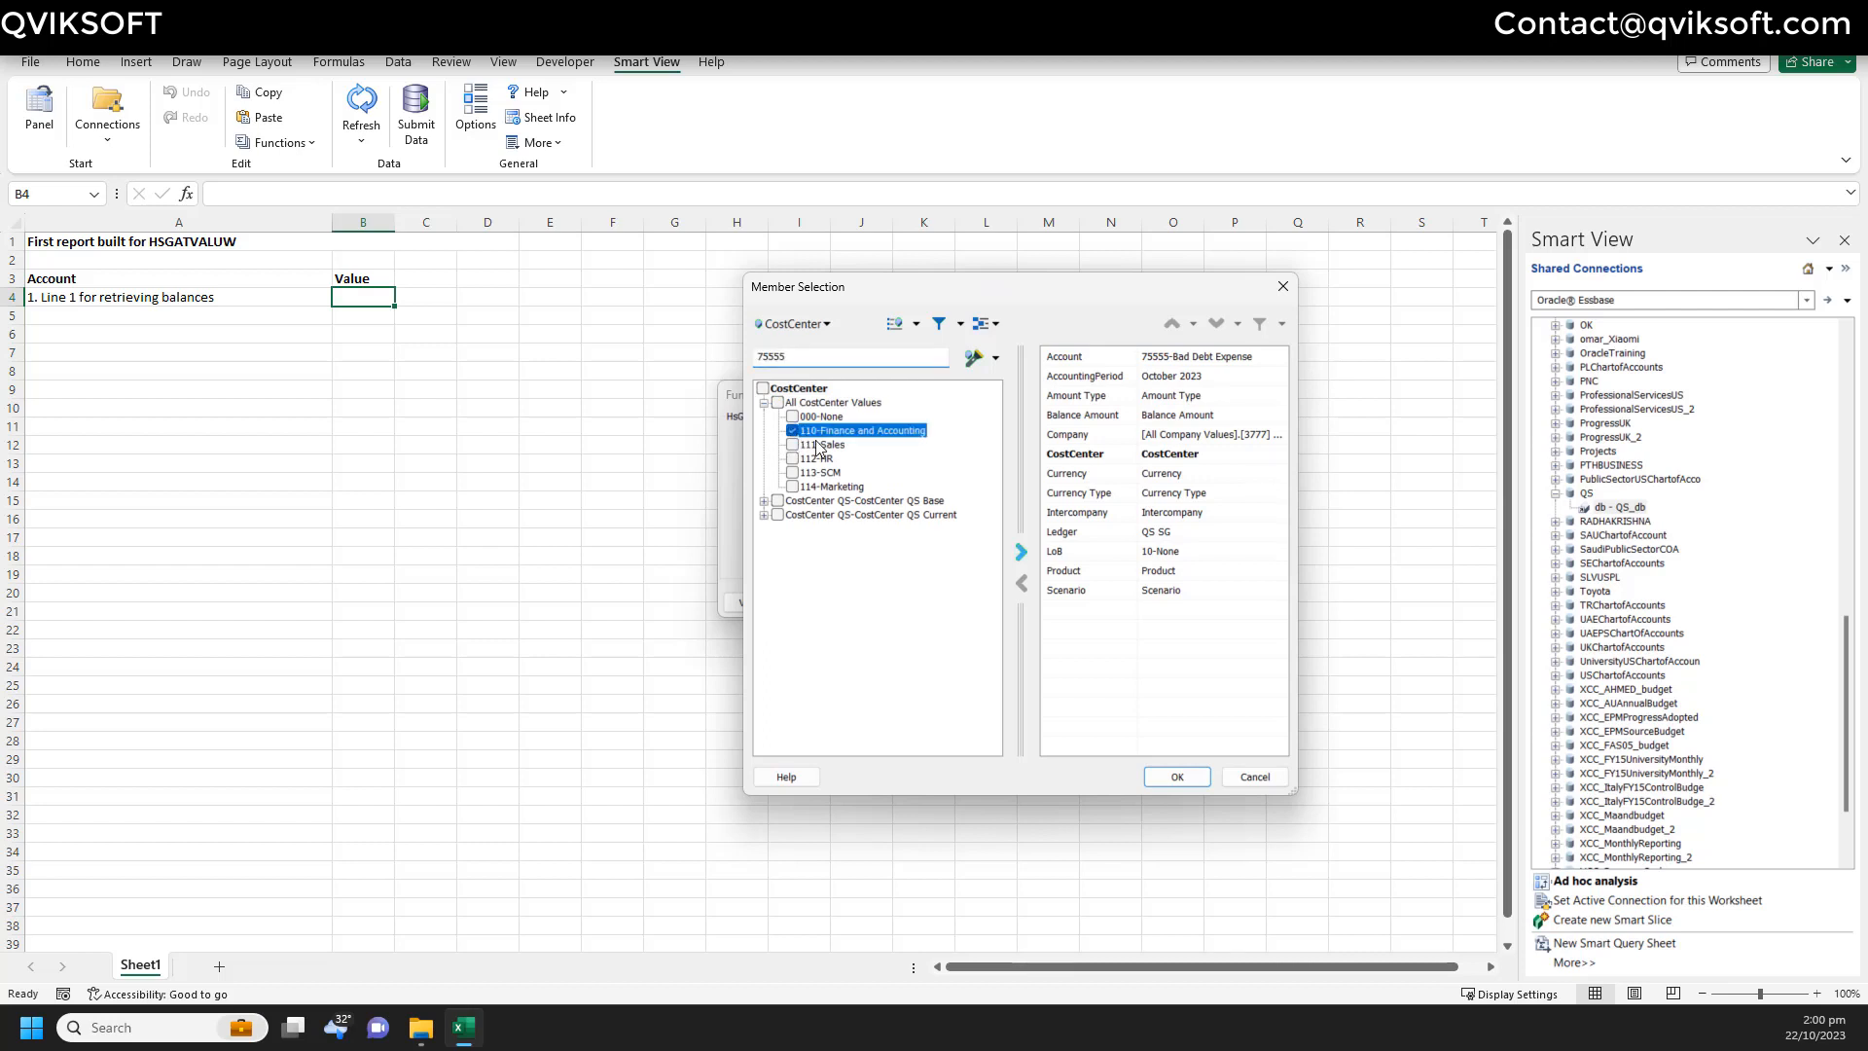
{"action": "left_click", "coordinate": [817, 333]}
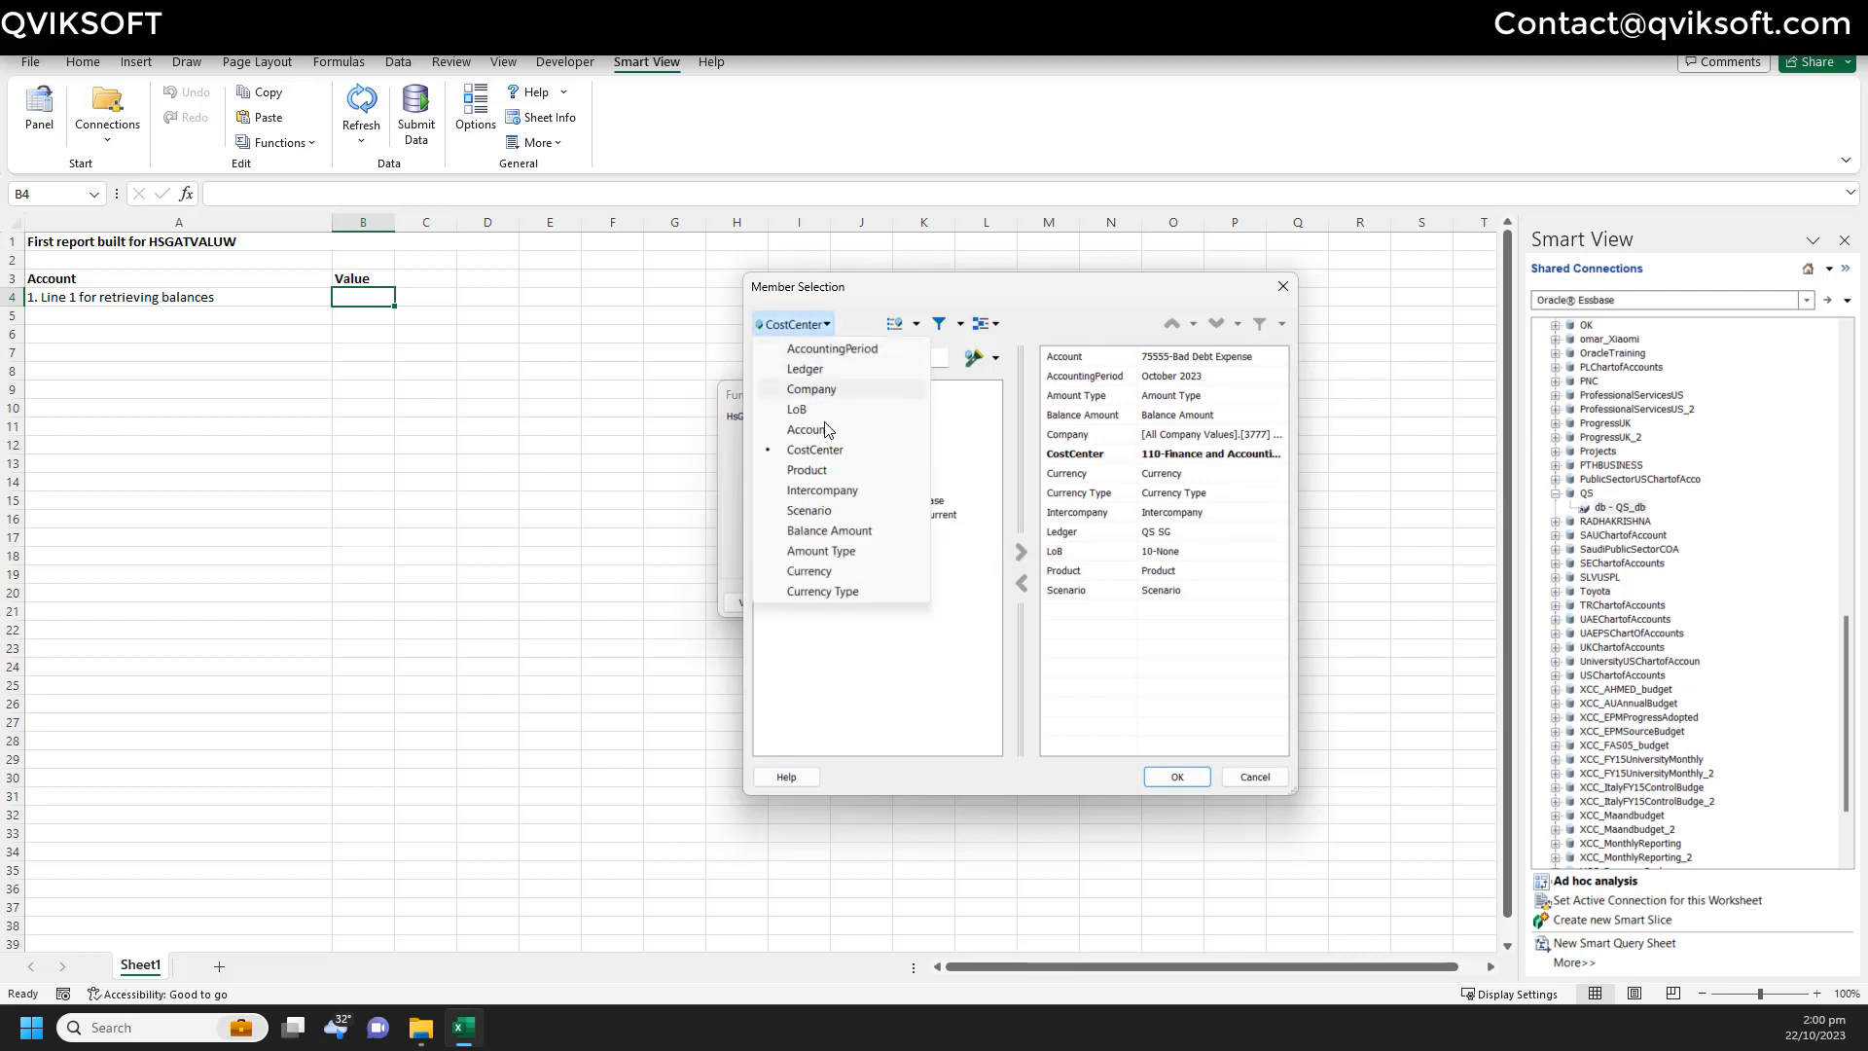
{"action": "left_click", "coordinate": [834, 481]}
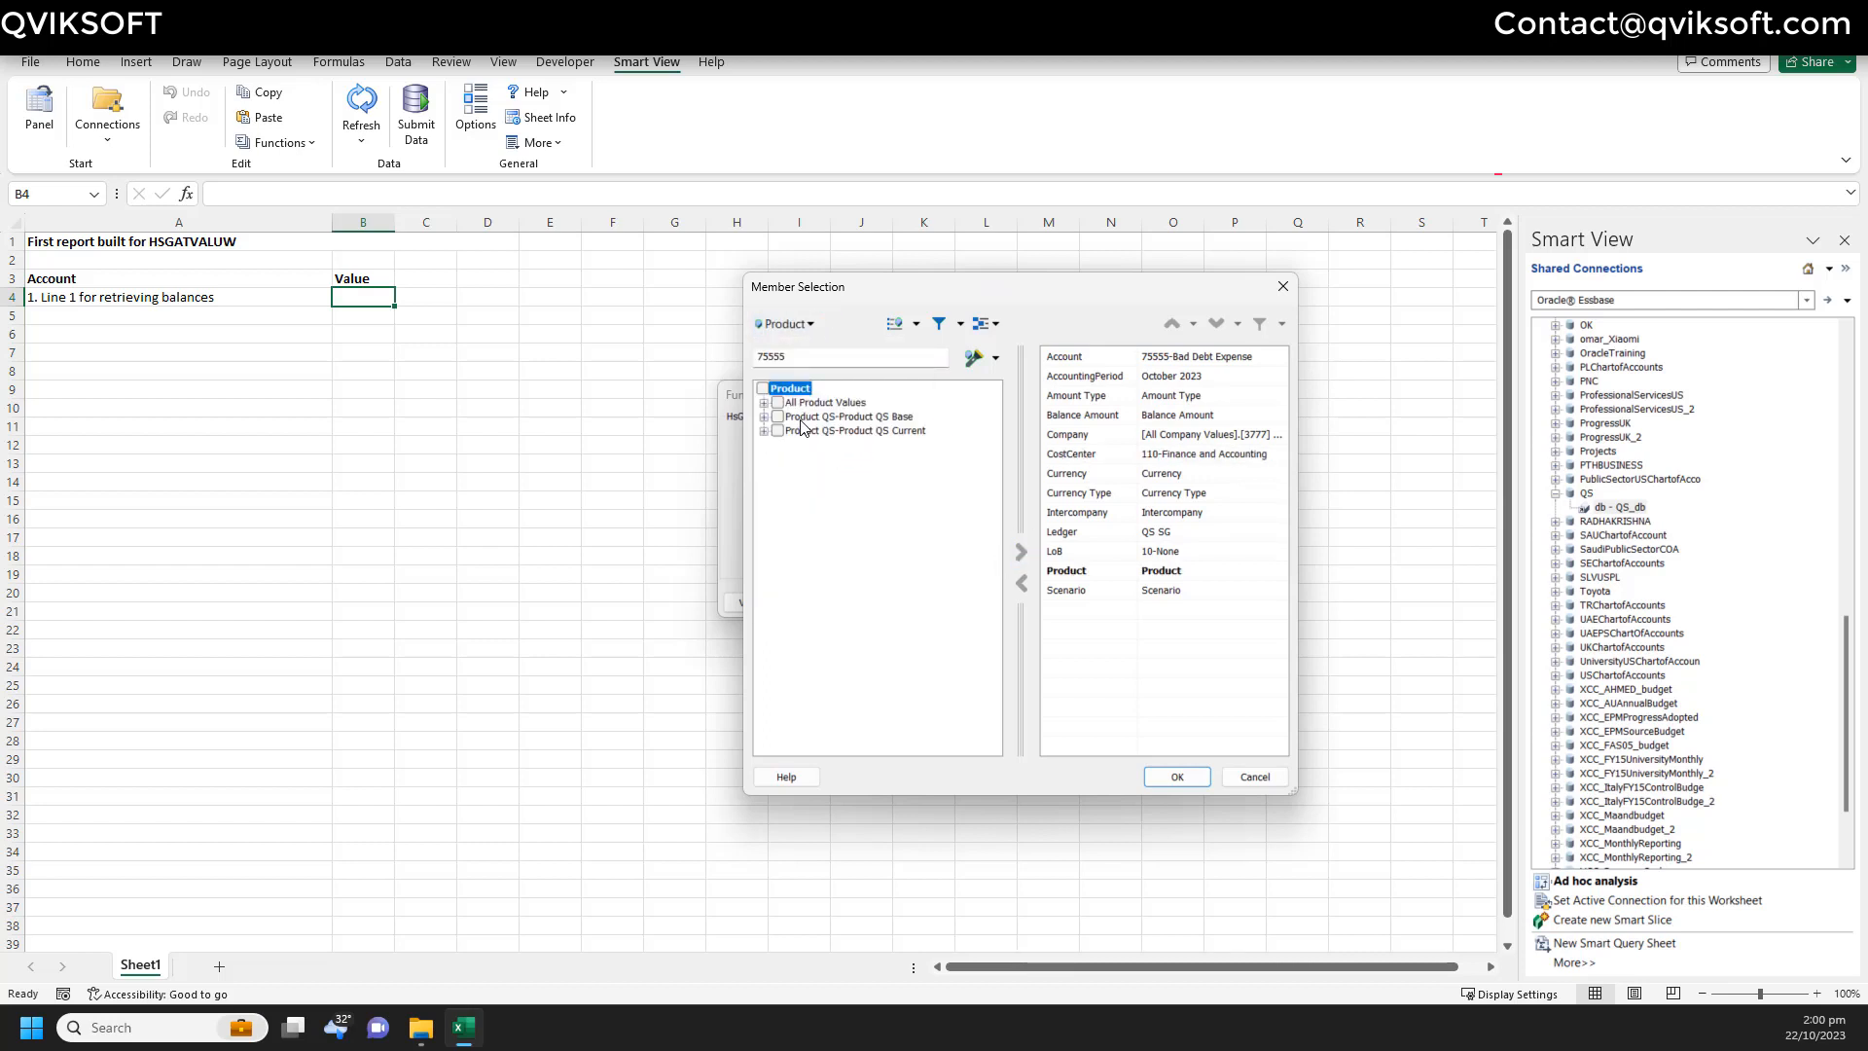
{"action": "left_click", "coordinate": [765, 402]}
{"action": "left_click", "coordinate": [794, 418]}
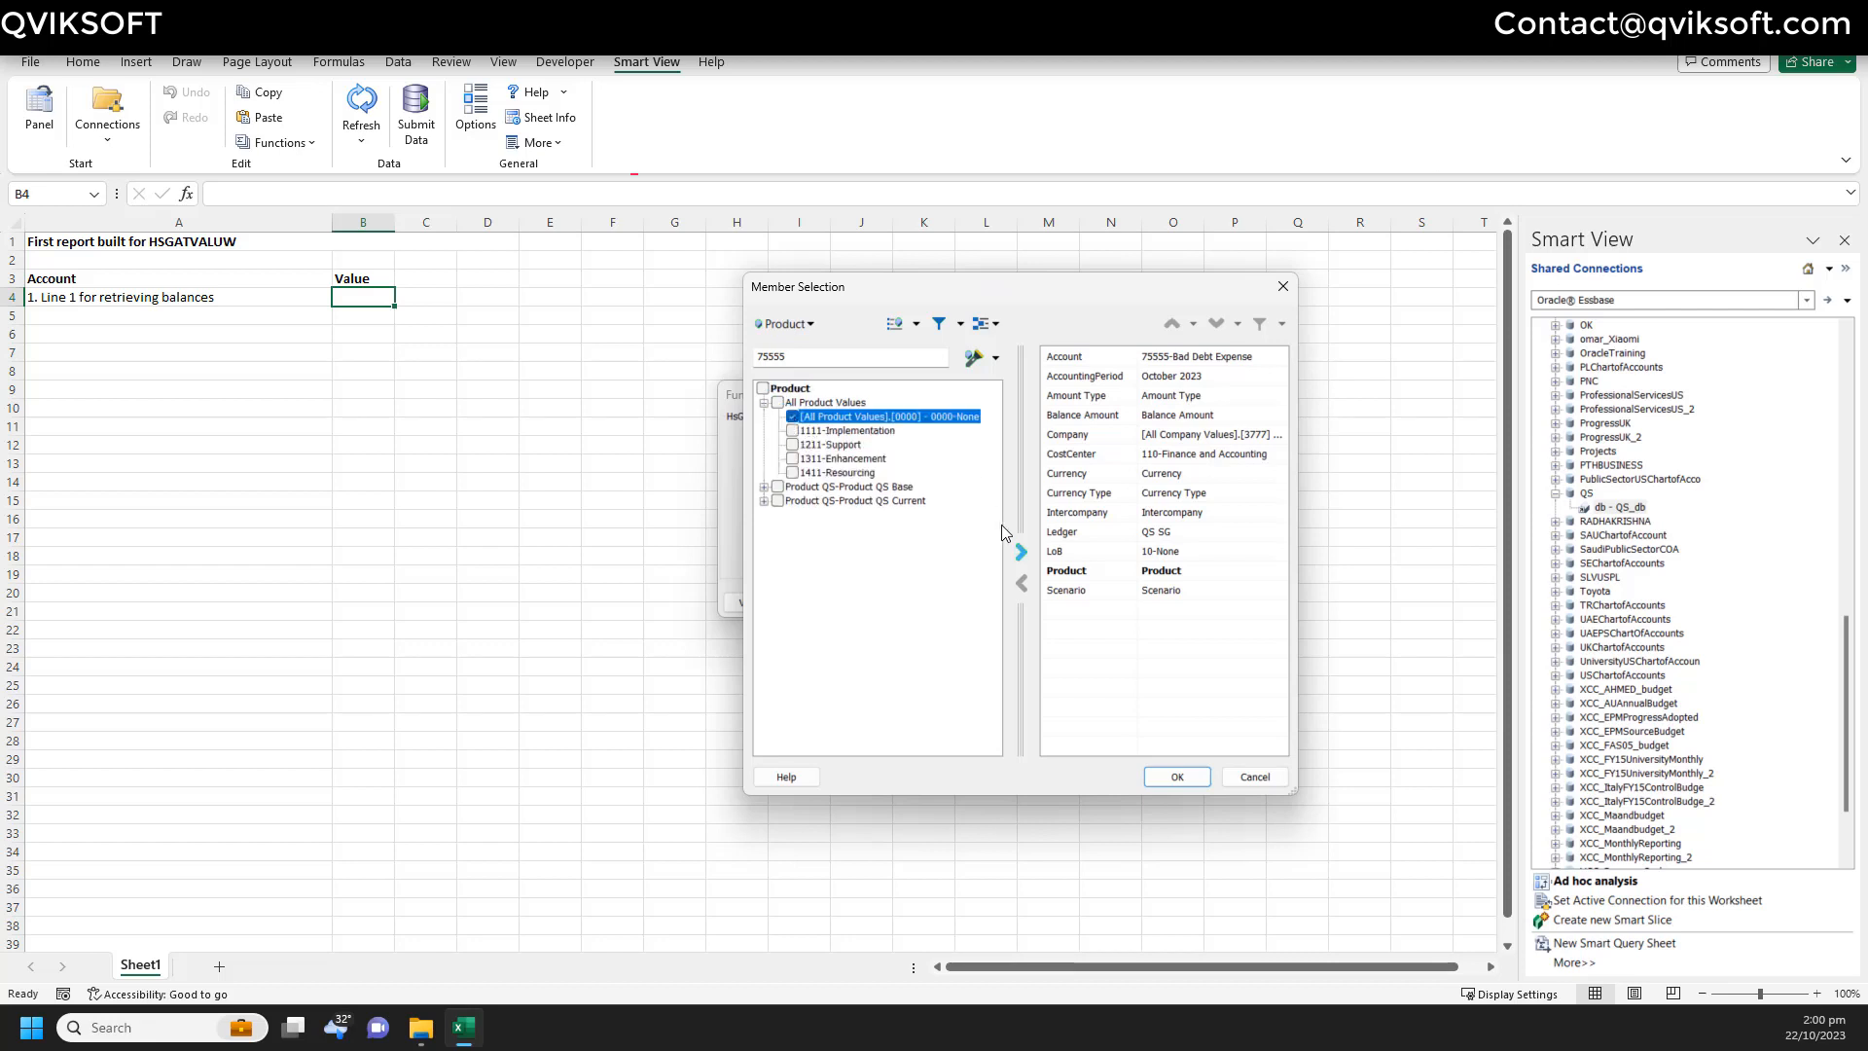
{"action": "left_click", "coordinate": [1017, 554]}
- Select Intercompany 0000, Scenario Actual and Balance Amount Period Activity
{"action": "left_click", "coordinate": [789, 325]}
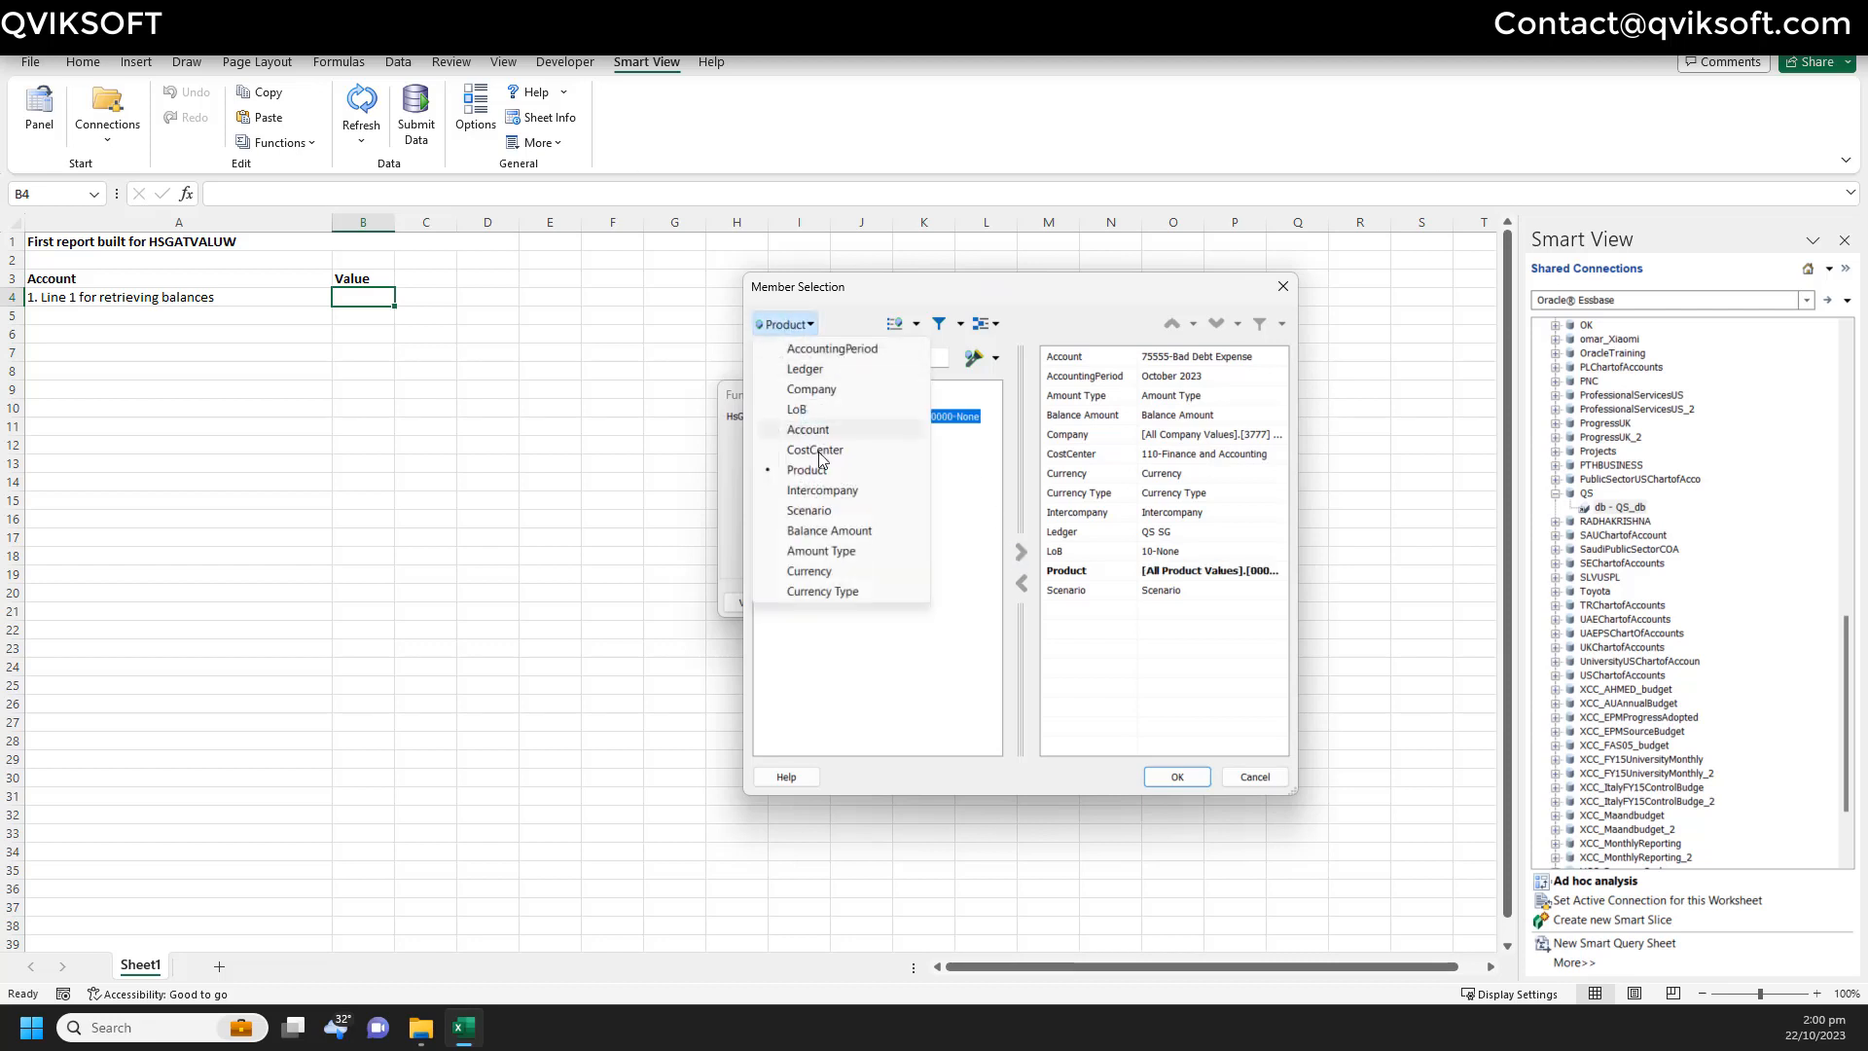
{"action": "left_click", "coordinate": [805, 490]}
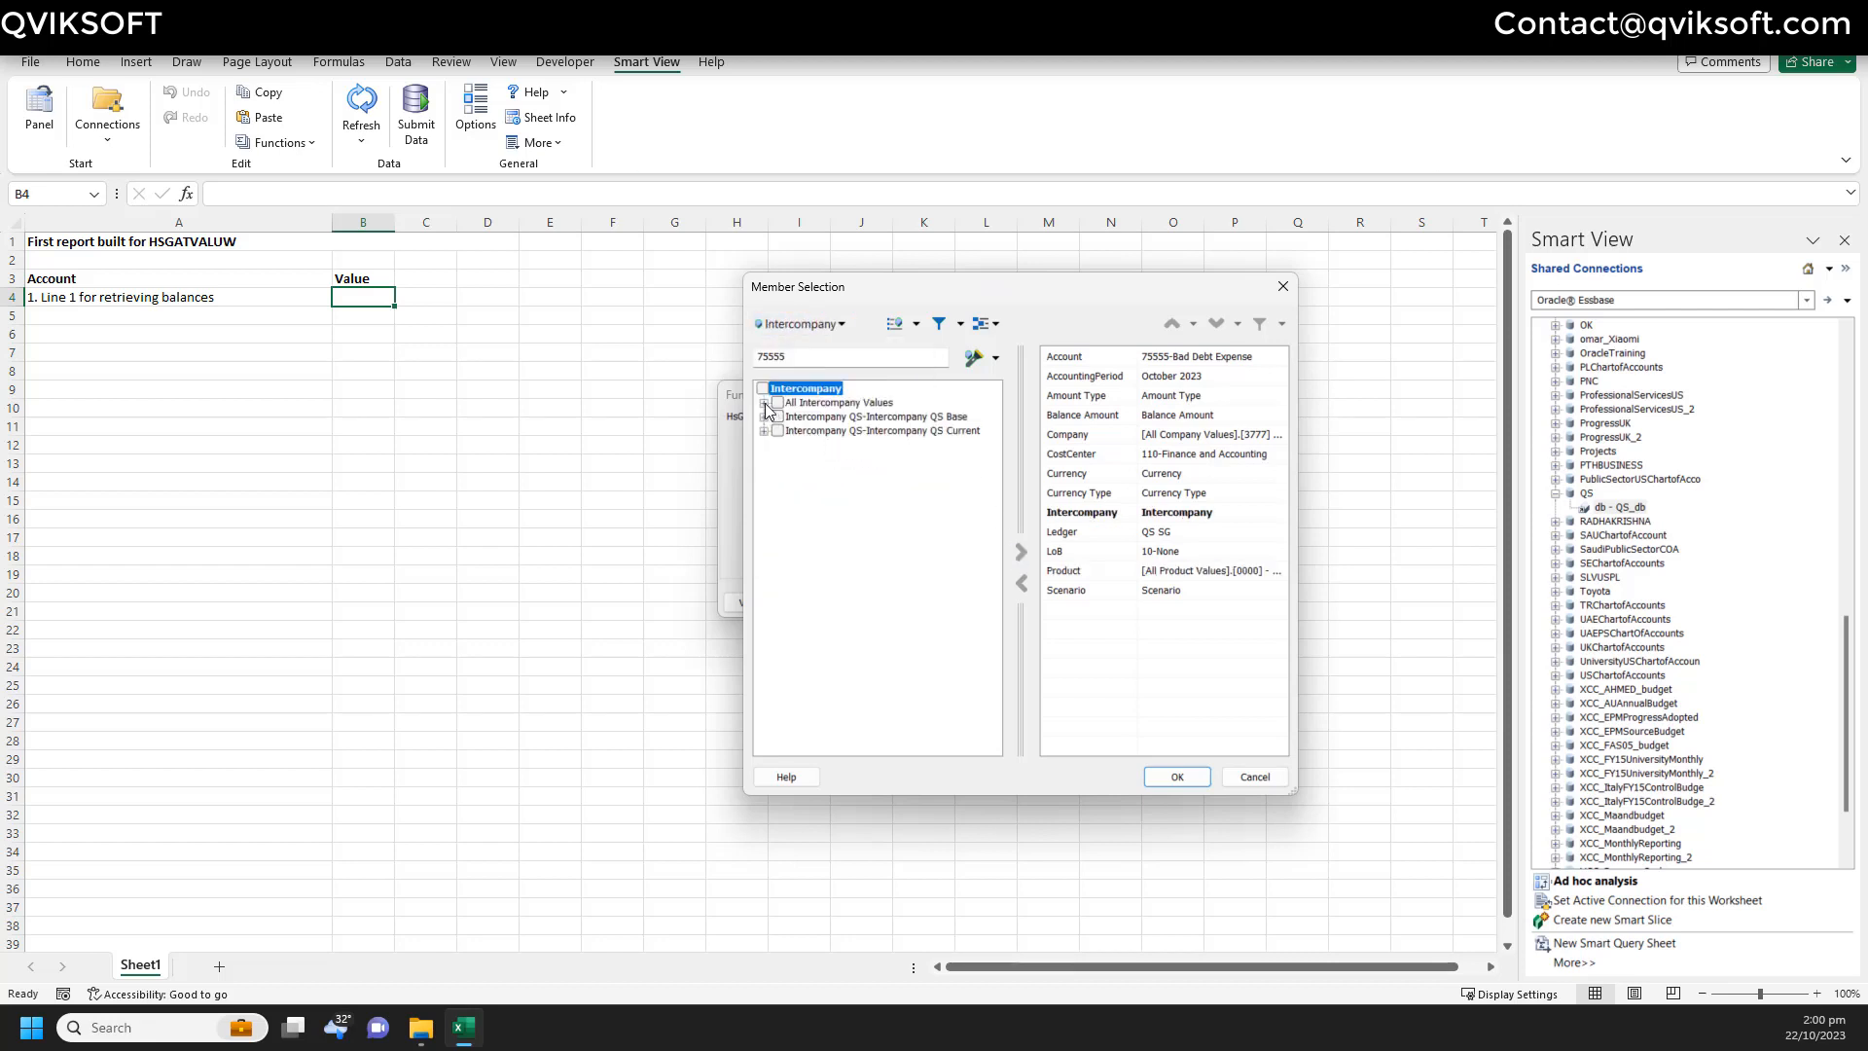
{"action": "left_click", "coordinate": [764, 403]}
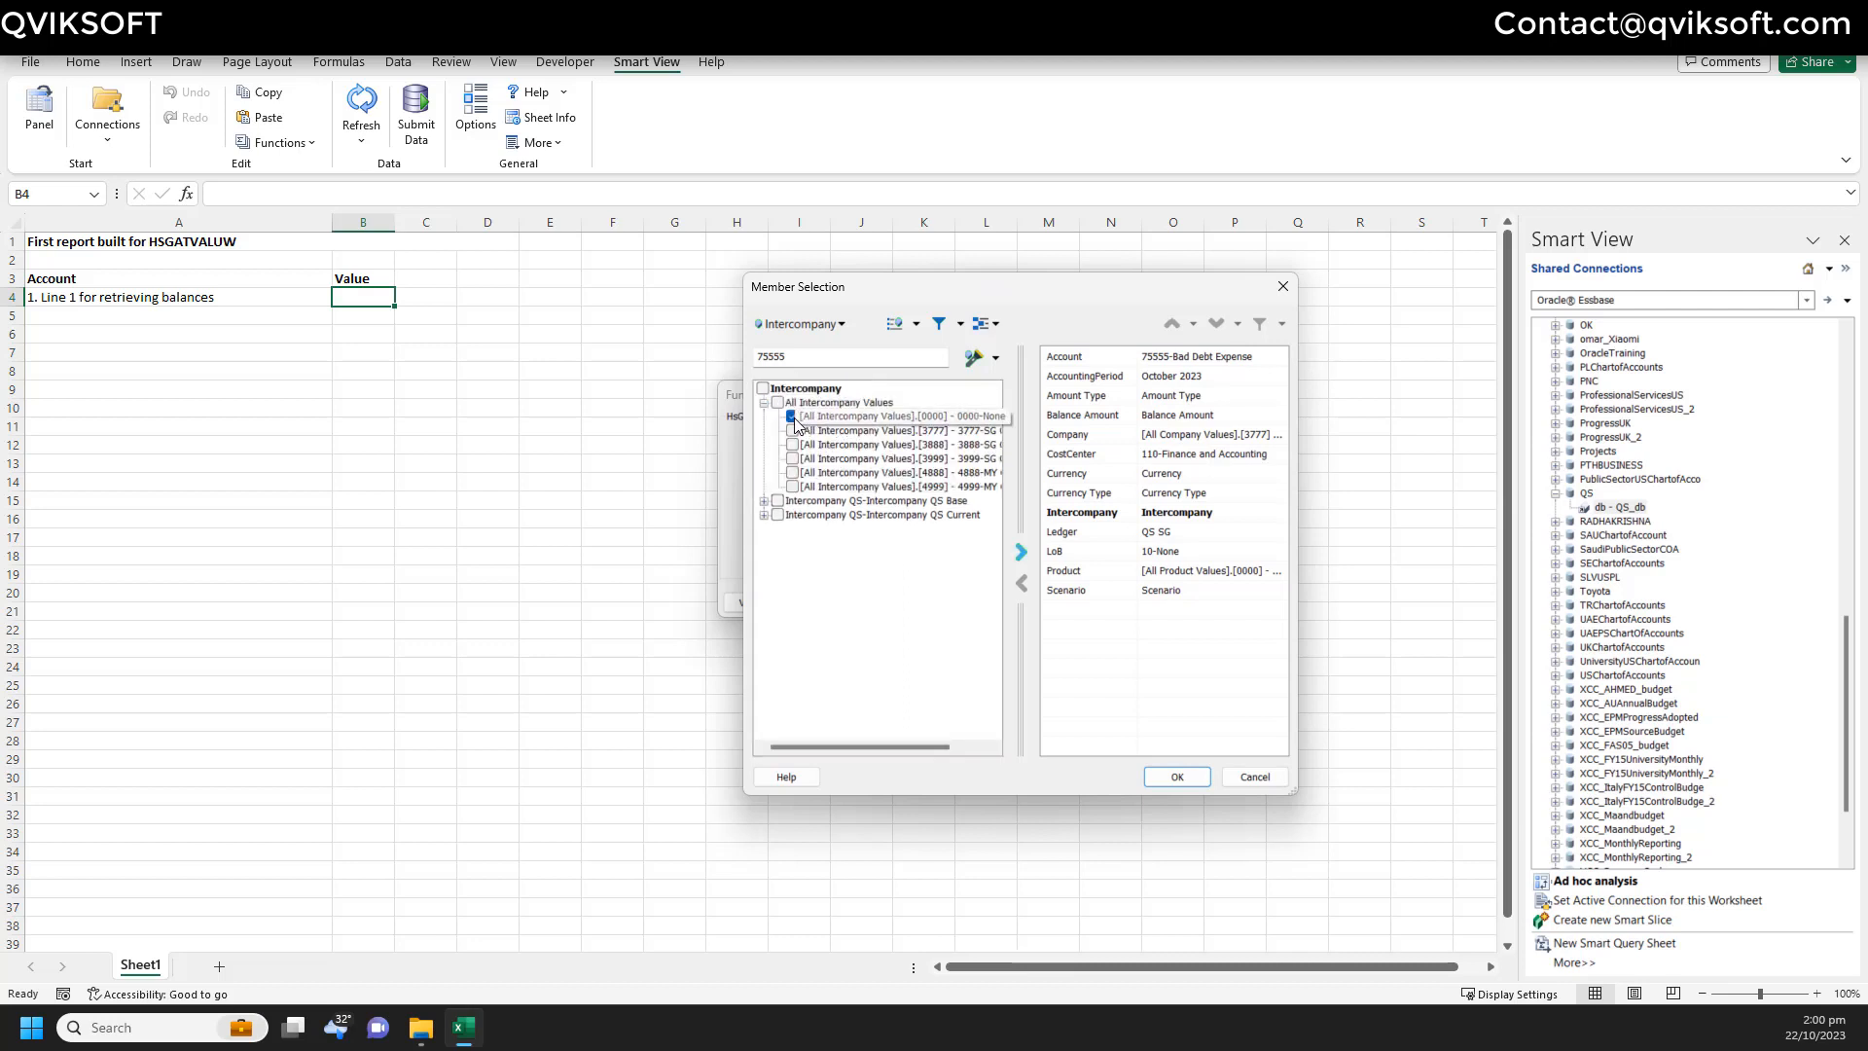
{"action": "left_click", "coordinate": [794, 417]}
{"action": "left_click", "coordinate": [813, 328]}
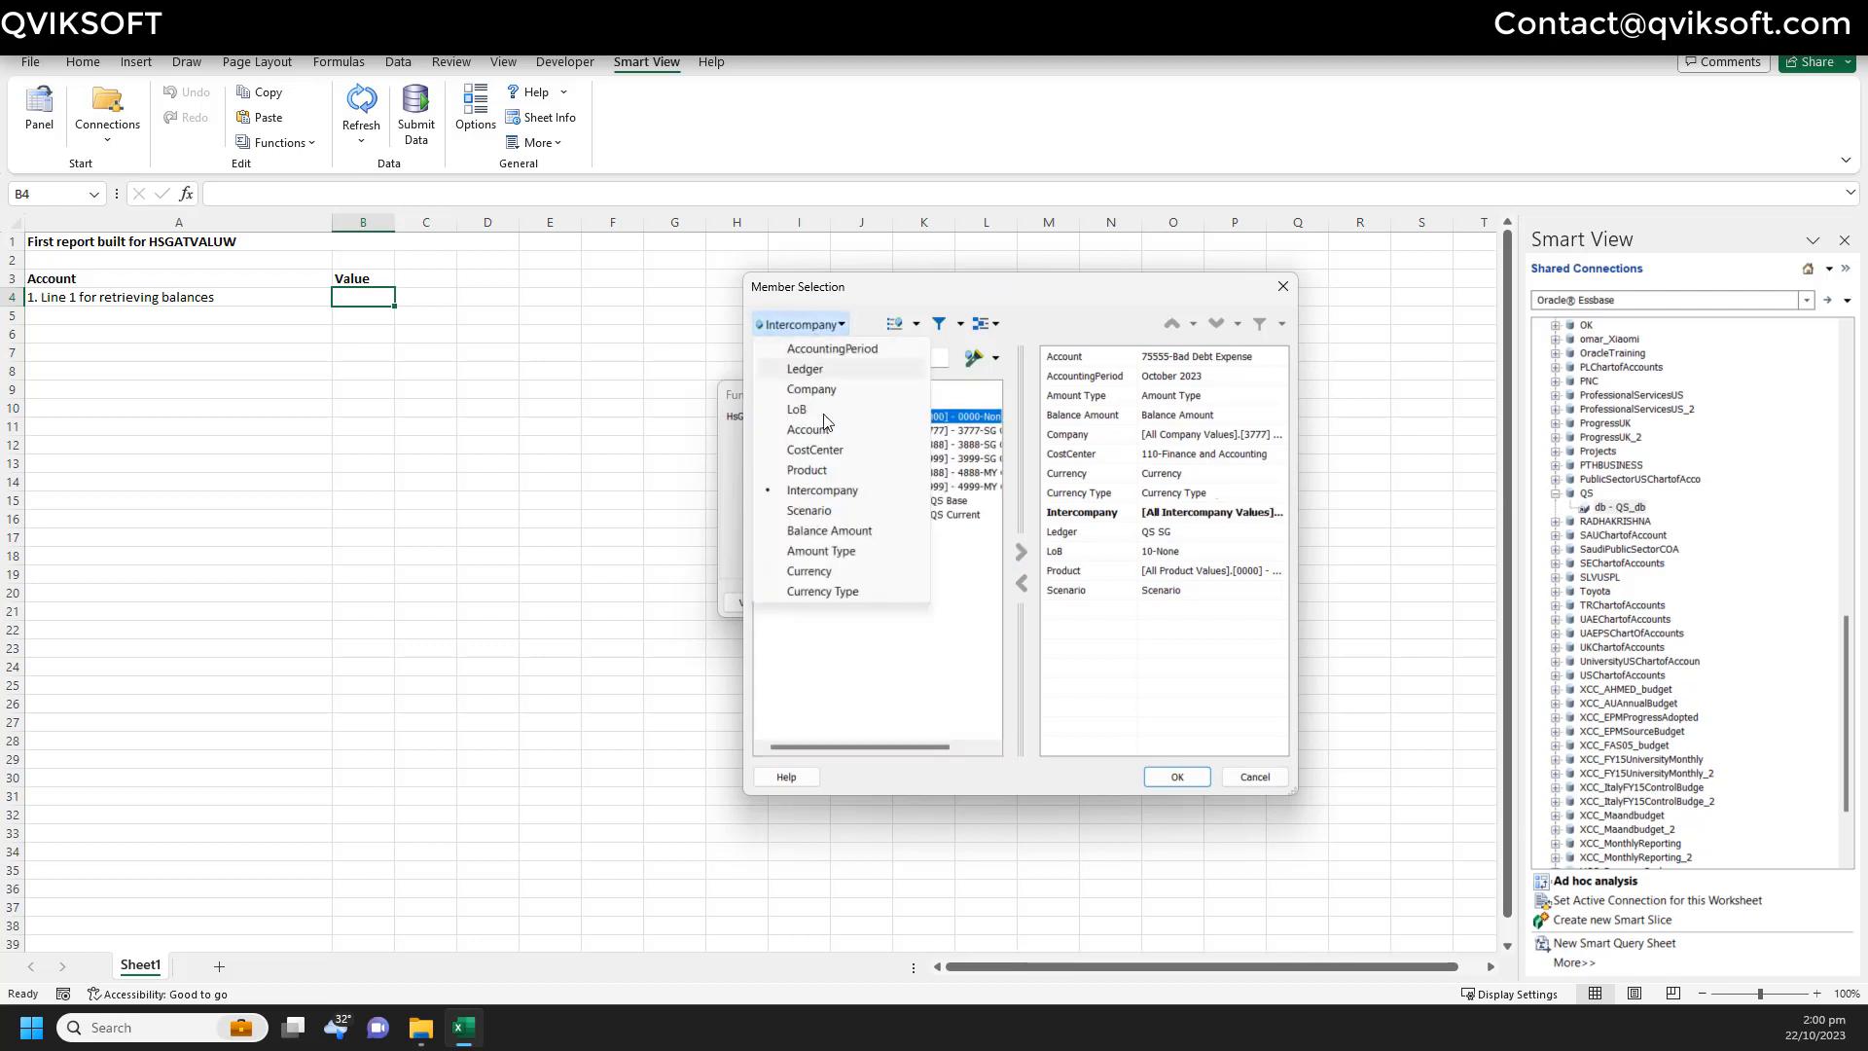
{"action": "left_click", "coordinate": [831, 487]}
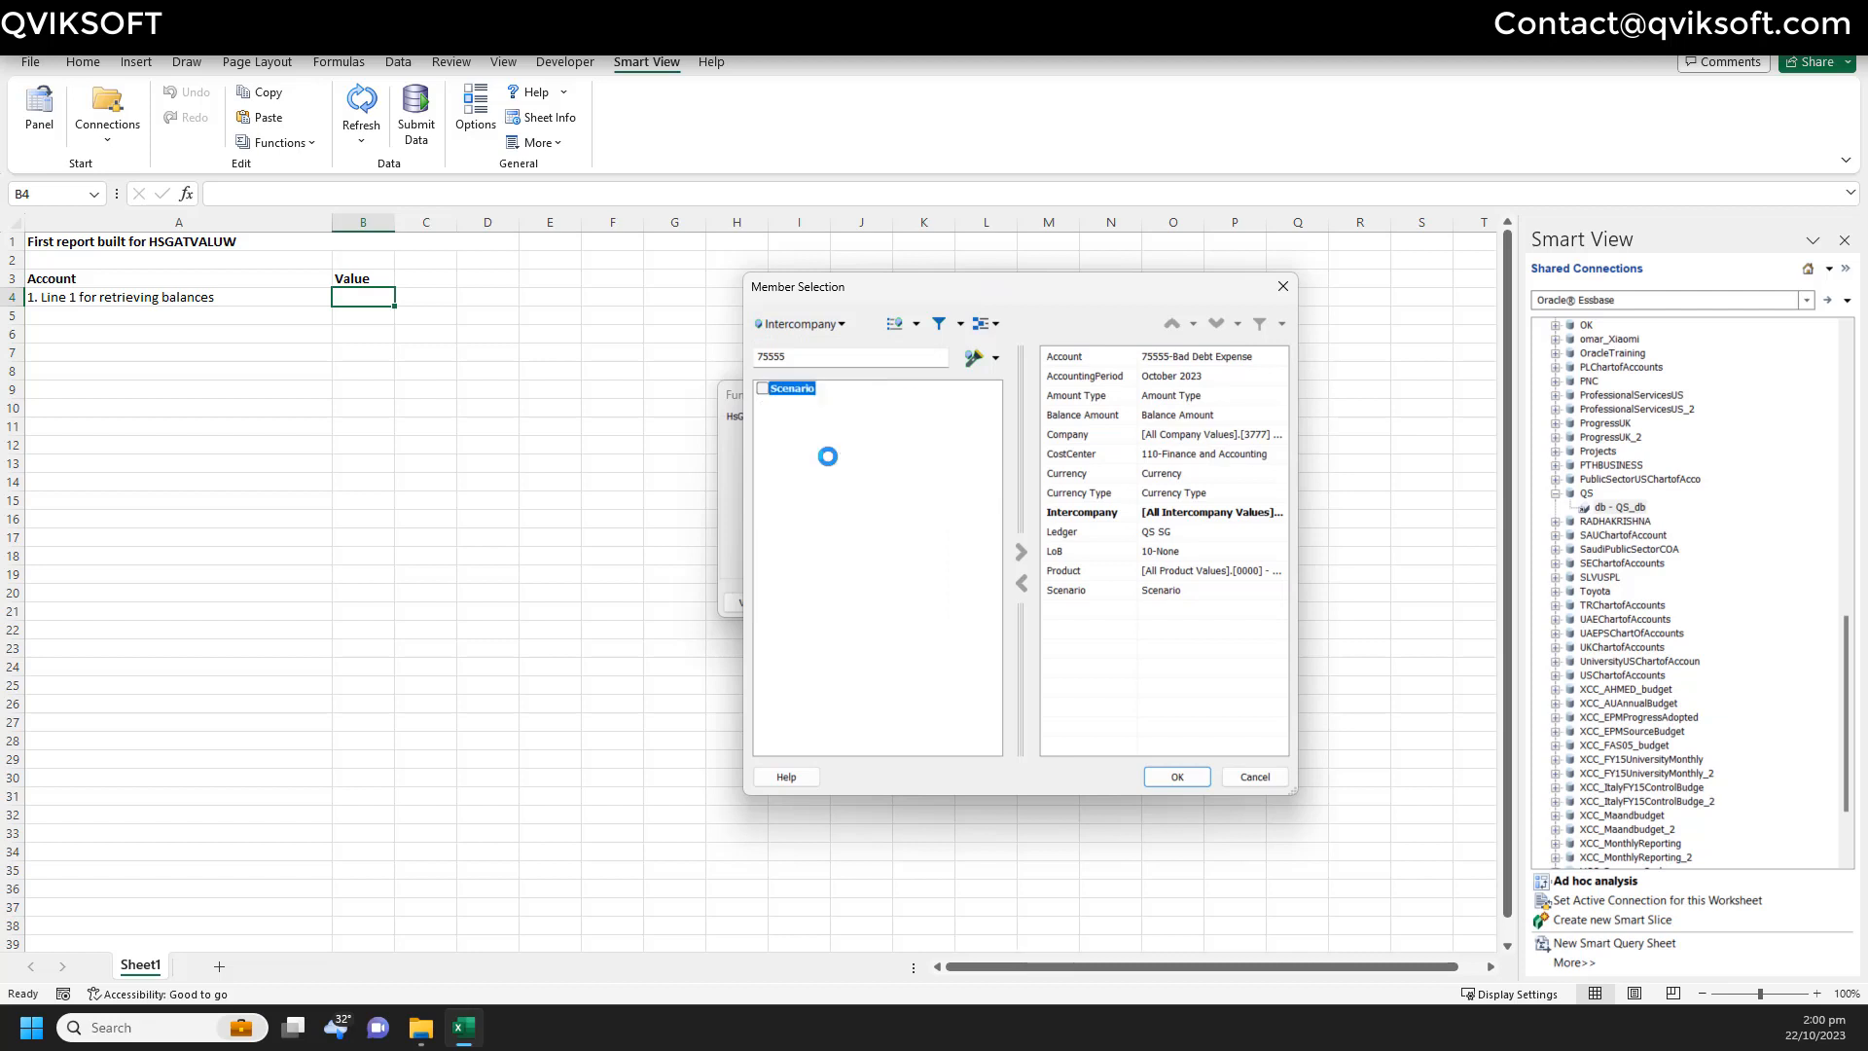
{"action": "left_click", "coordinate": [779, 403]}
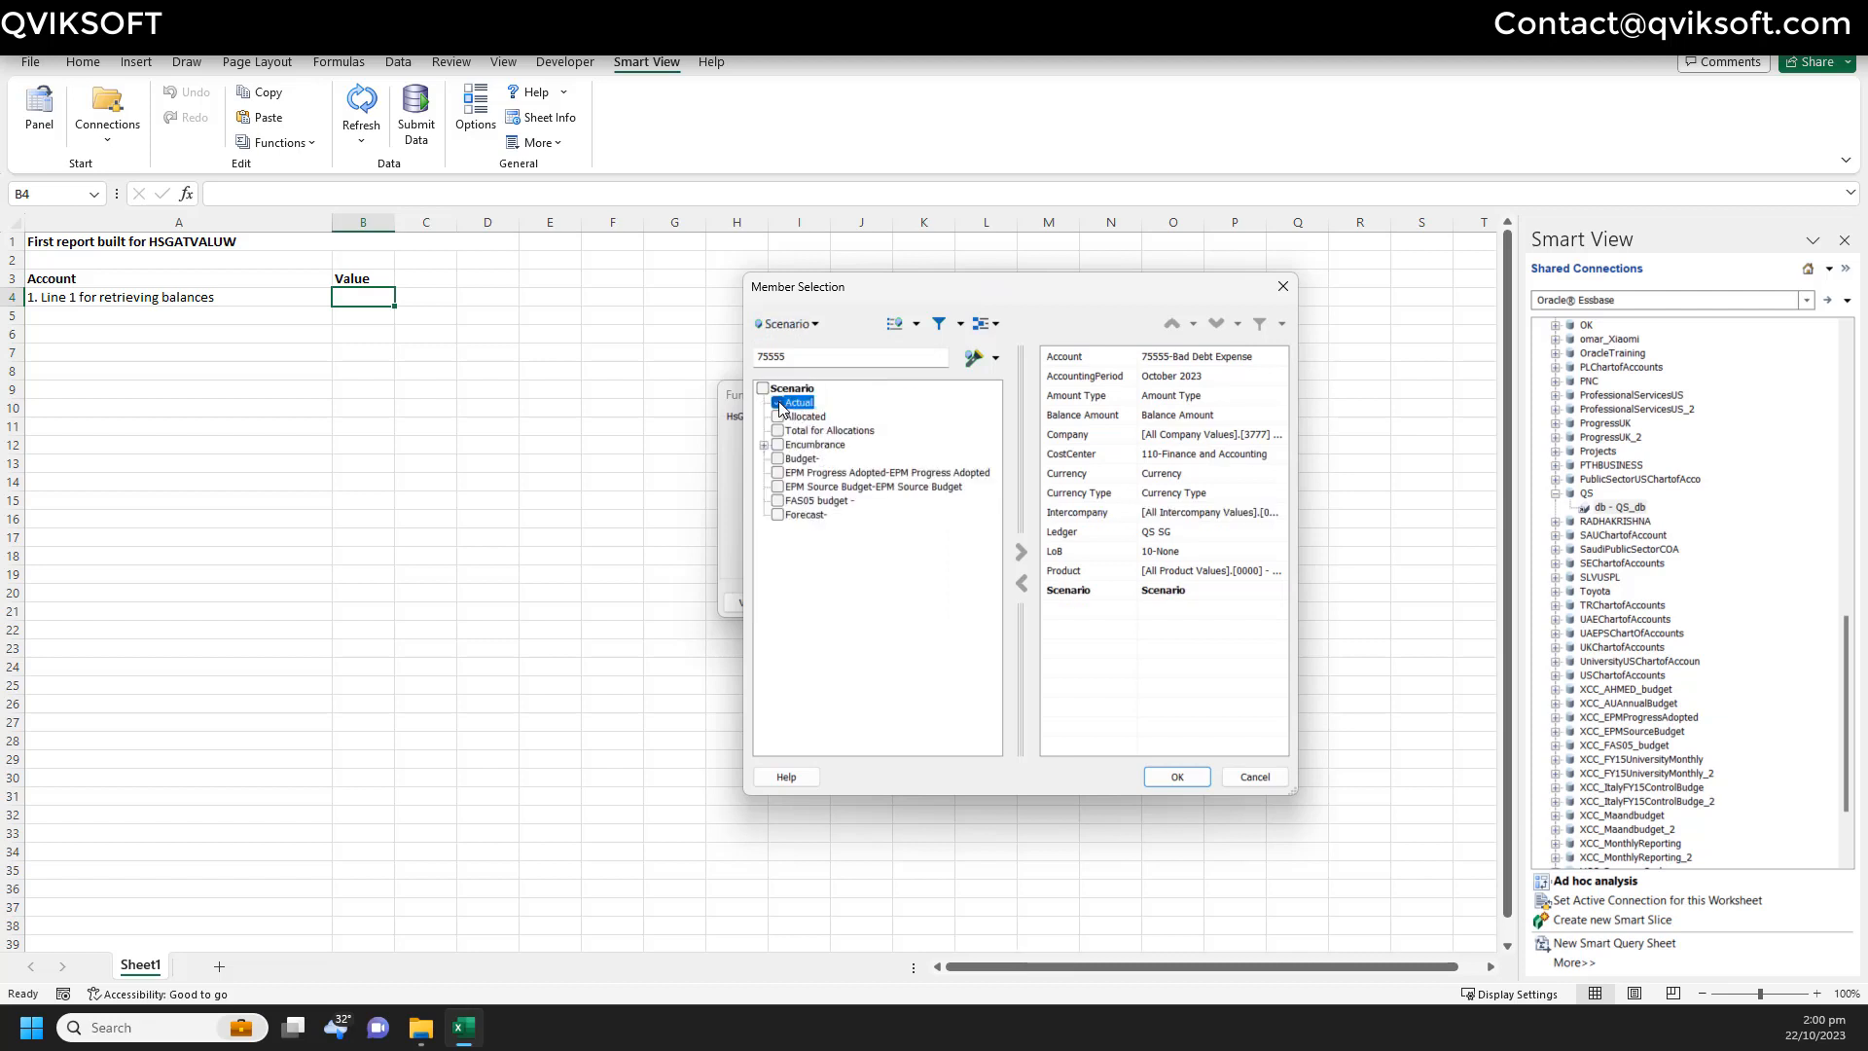
{"action": "left_click", "coordinate": [1021, 551]}
{"action": "left_click", "coordinate": [800, 325]}
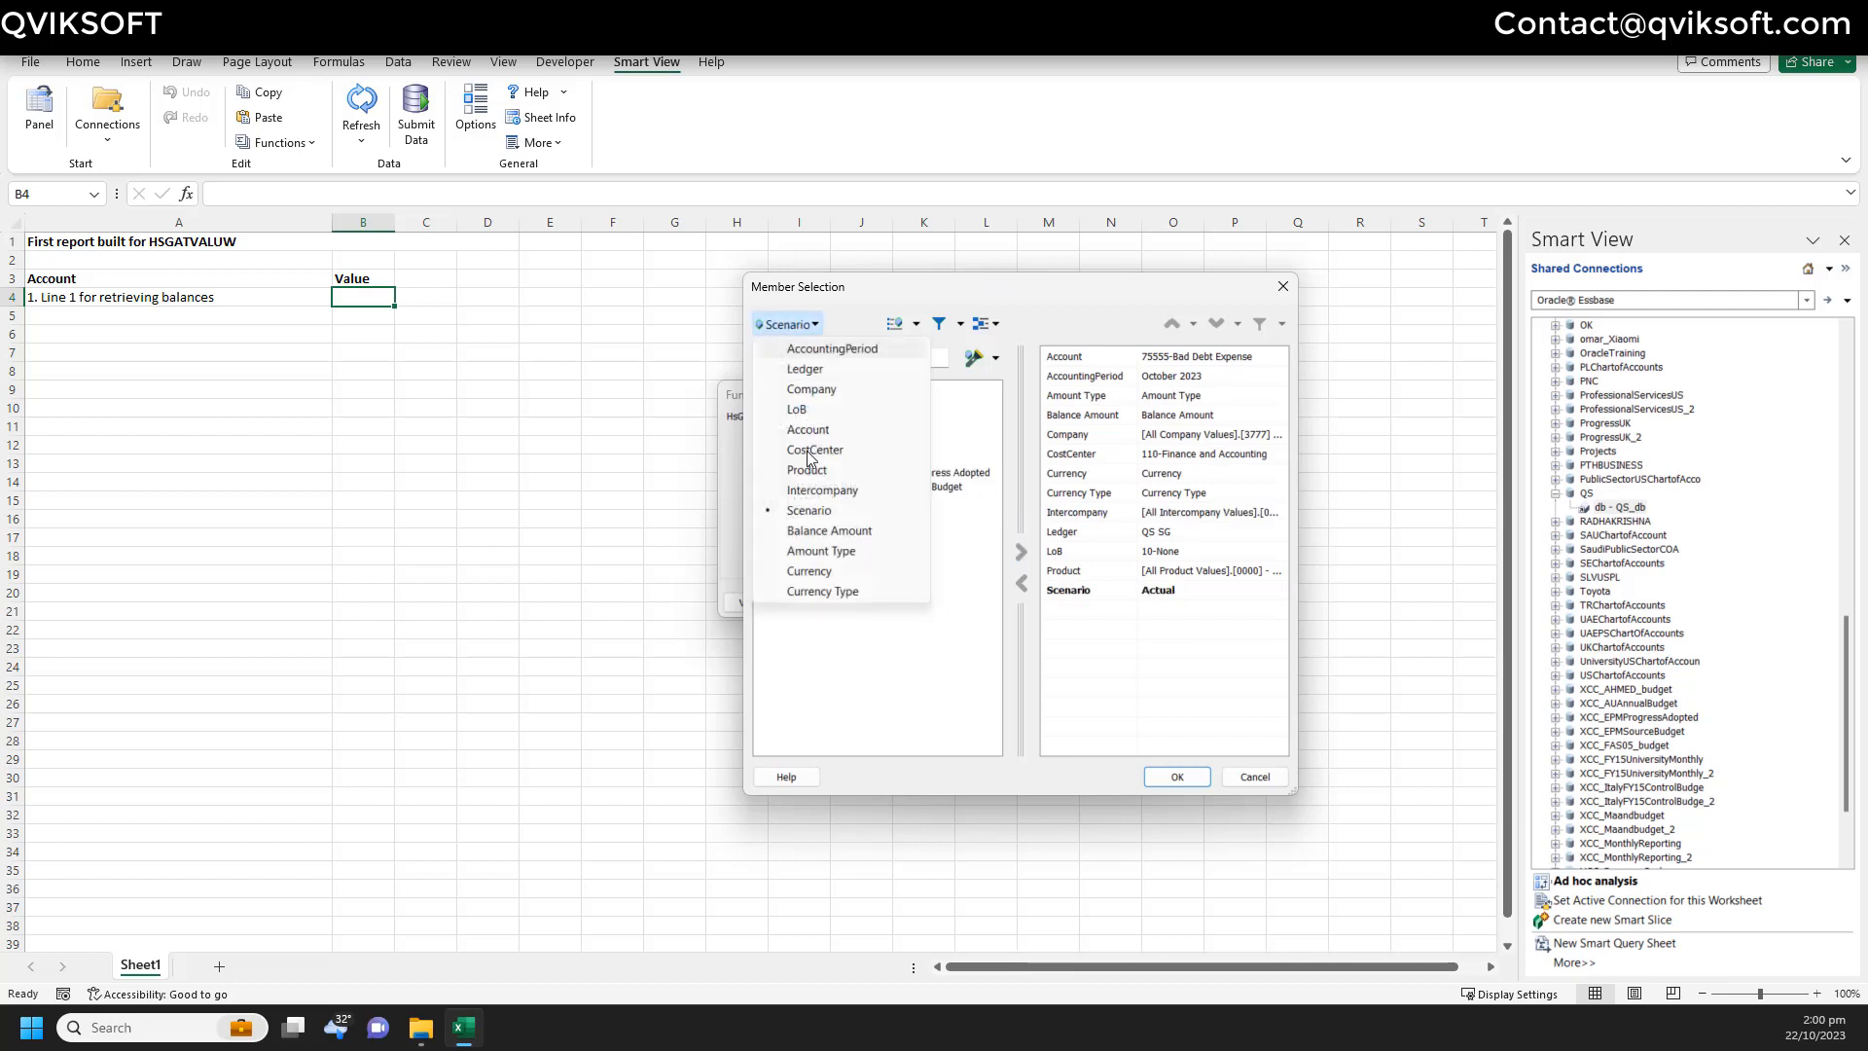
{"action": "left_click", "coordinate": [829, 530]}
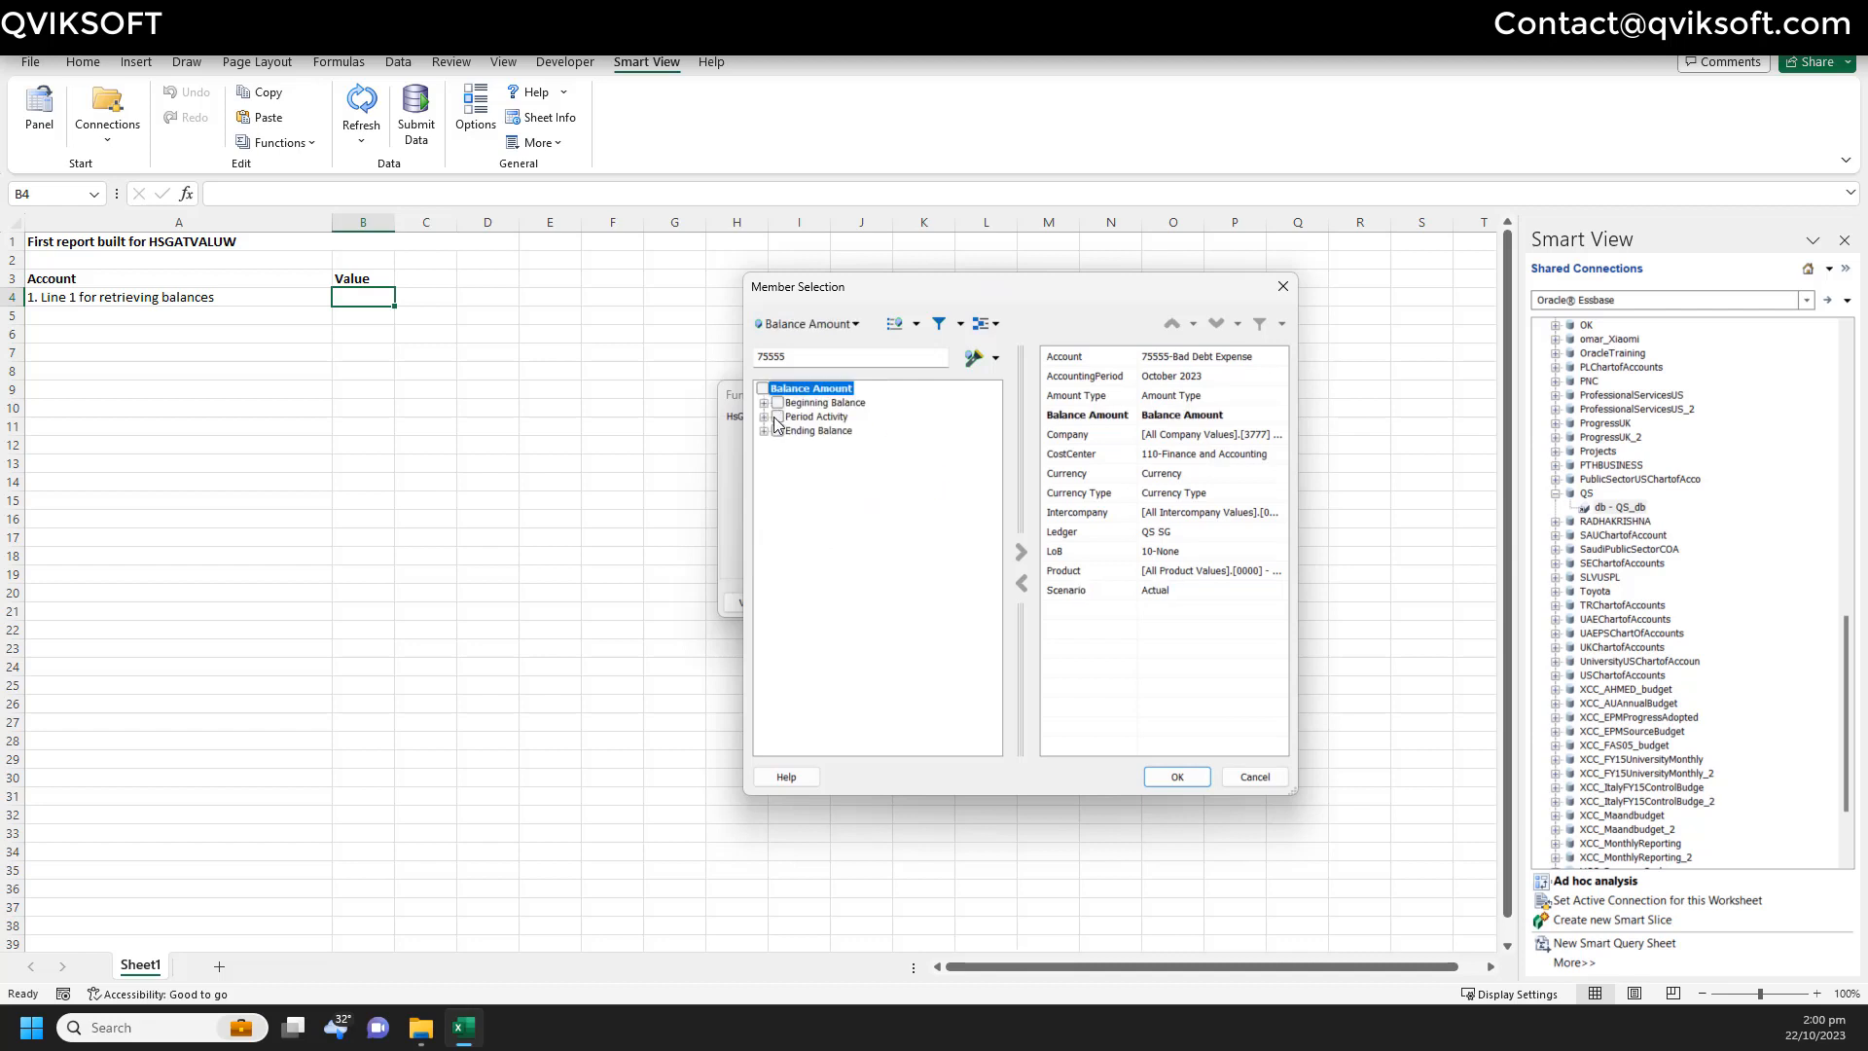
{"action": "left_click", "coordinate": [775, 417]}
- Select Amount Type Base, Currency SGD - Singapore Dollar and Currency Type Total, then confirm
{"action": "left_click", "coordinate": [830, 332]}
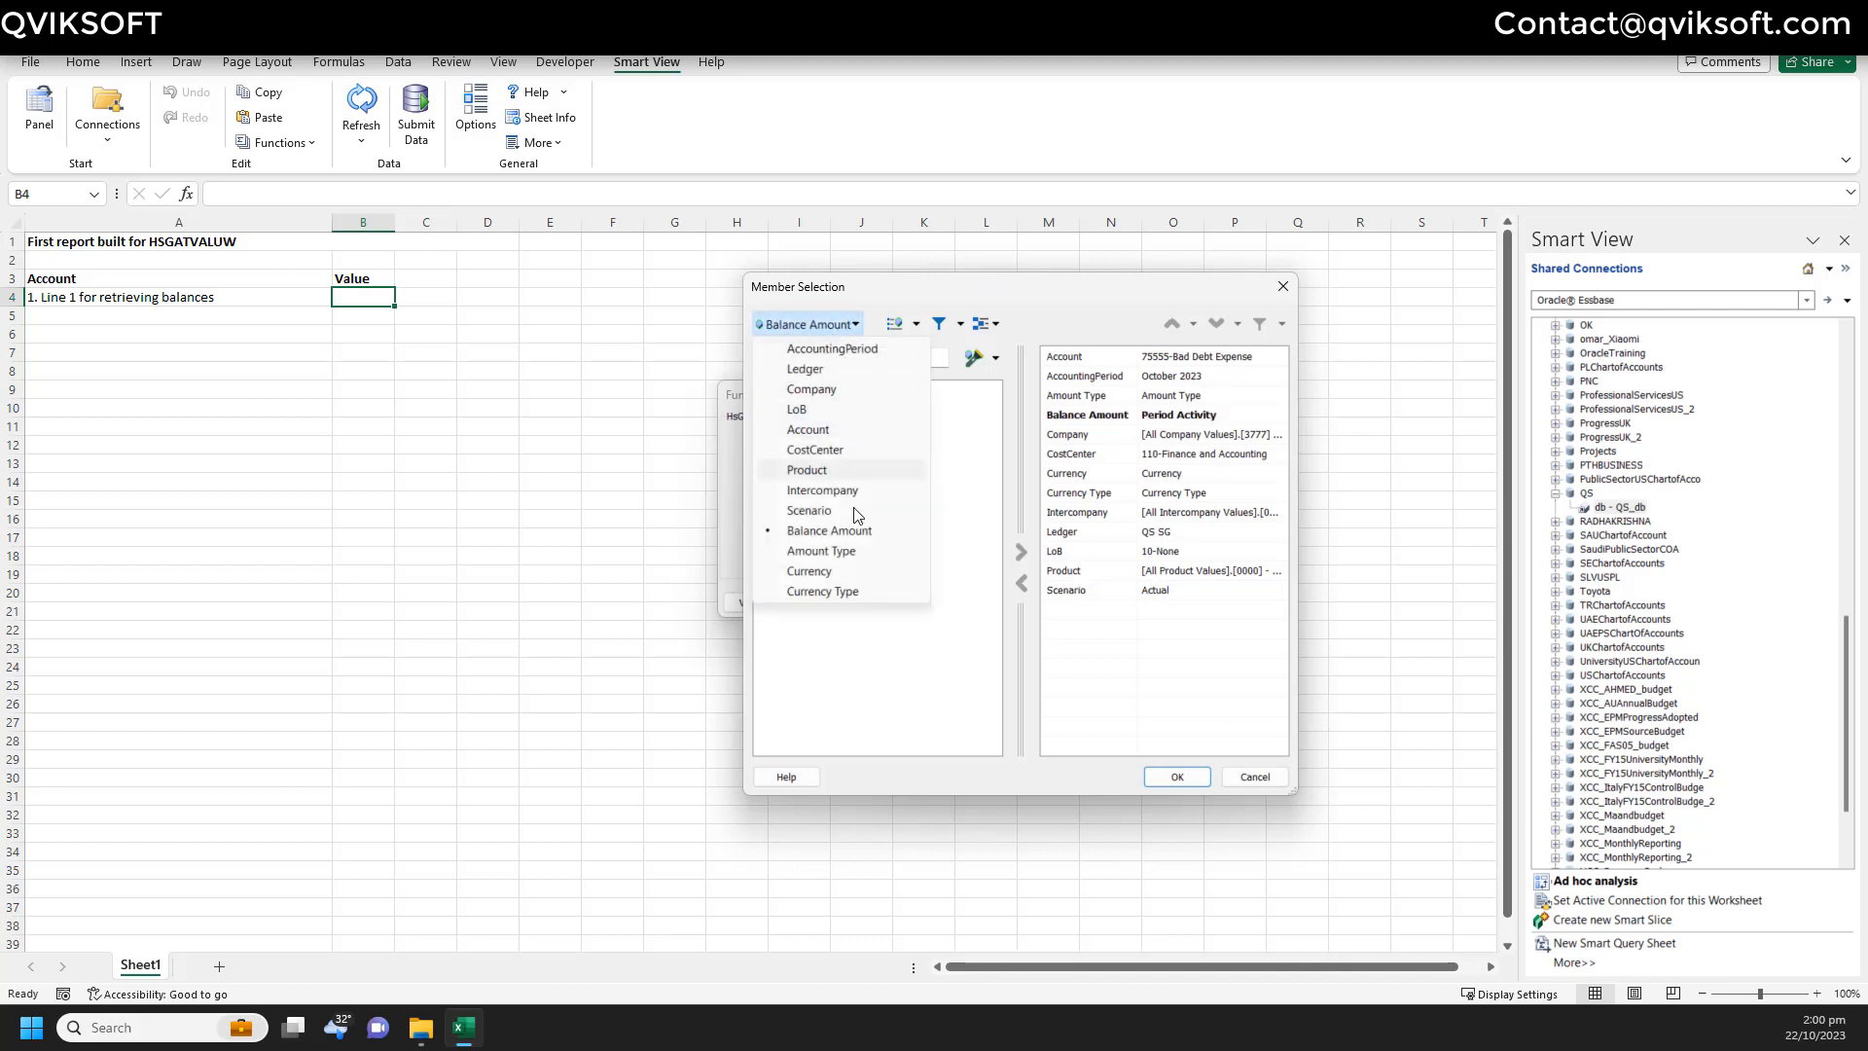
{"action": "left_click", "coordinate": [856, 557]}
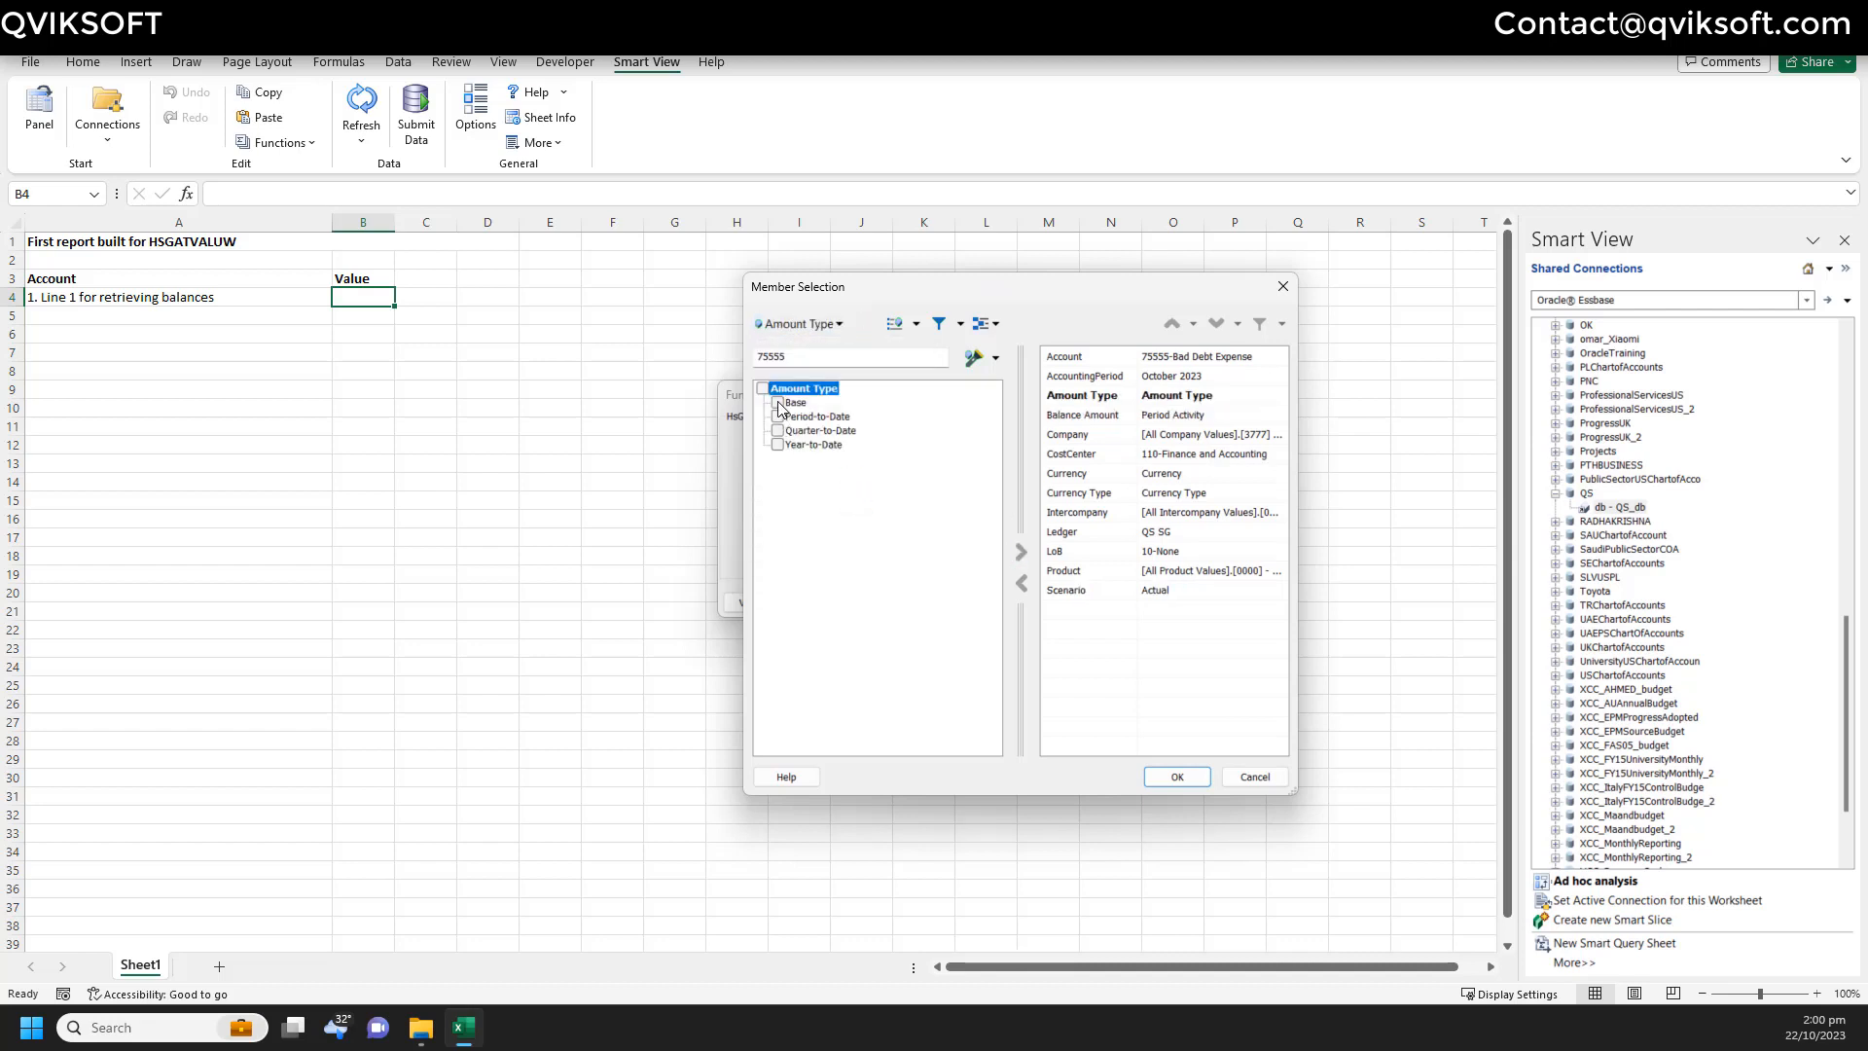
{"action": "left_click", "coordinate": [779, 406]}
{"action": "left_click", "coordinate": [820, 333]}
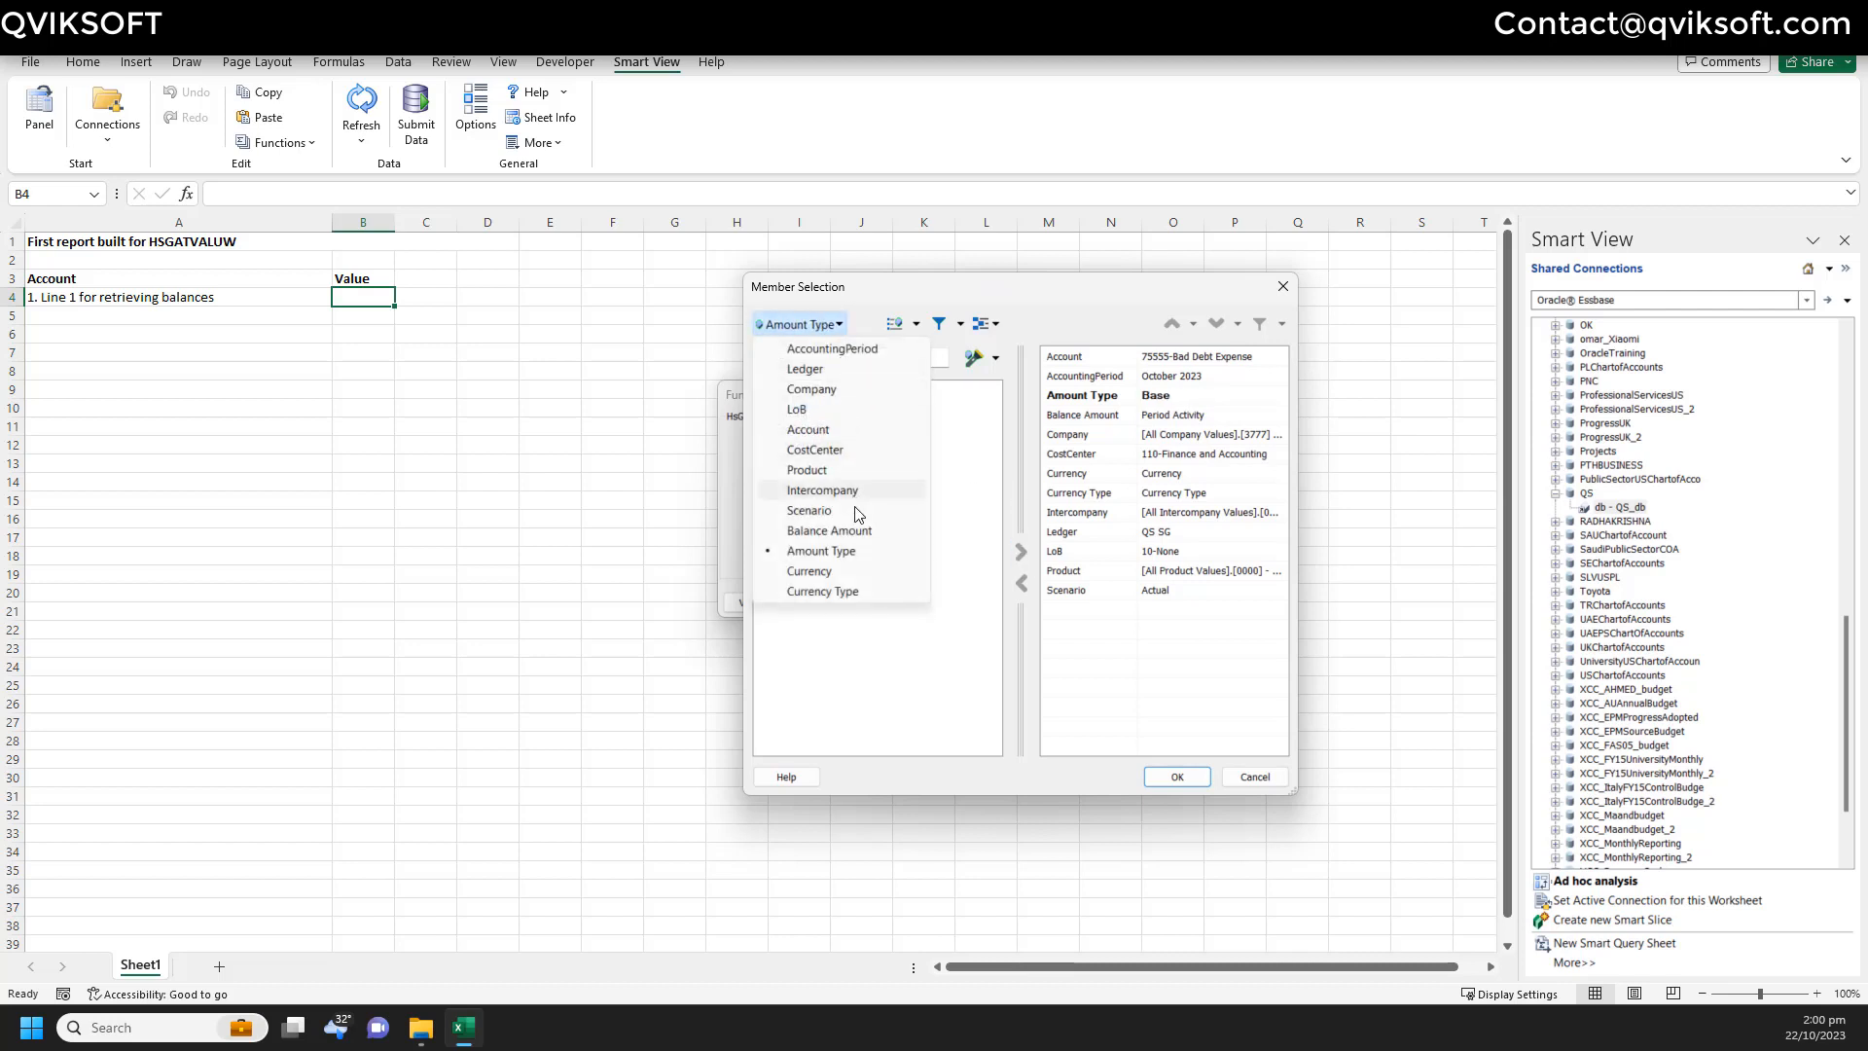
{"action": "left_click", "coordinate": [856, 571]}
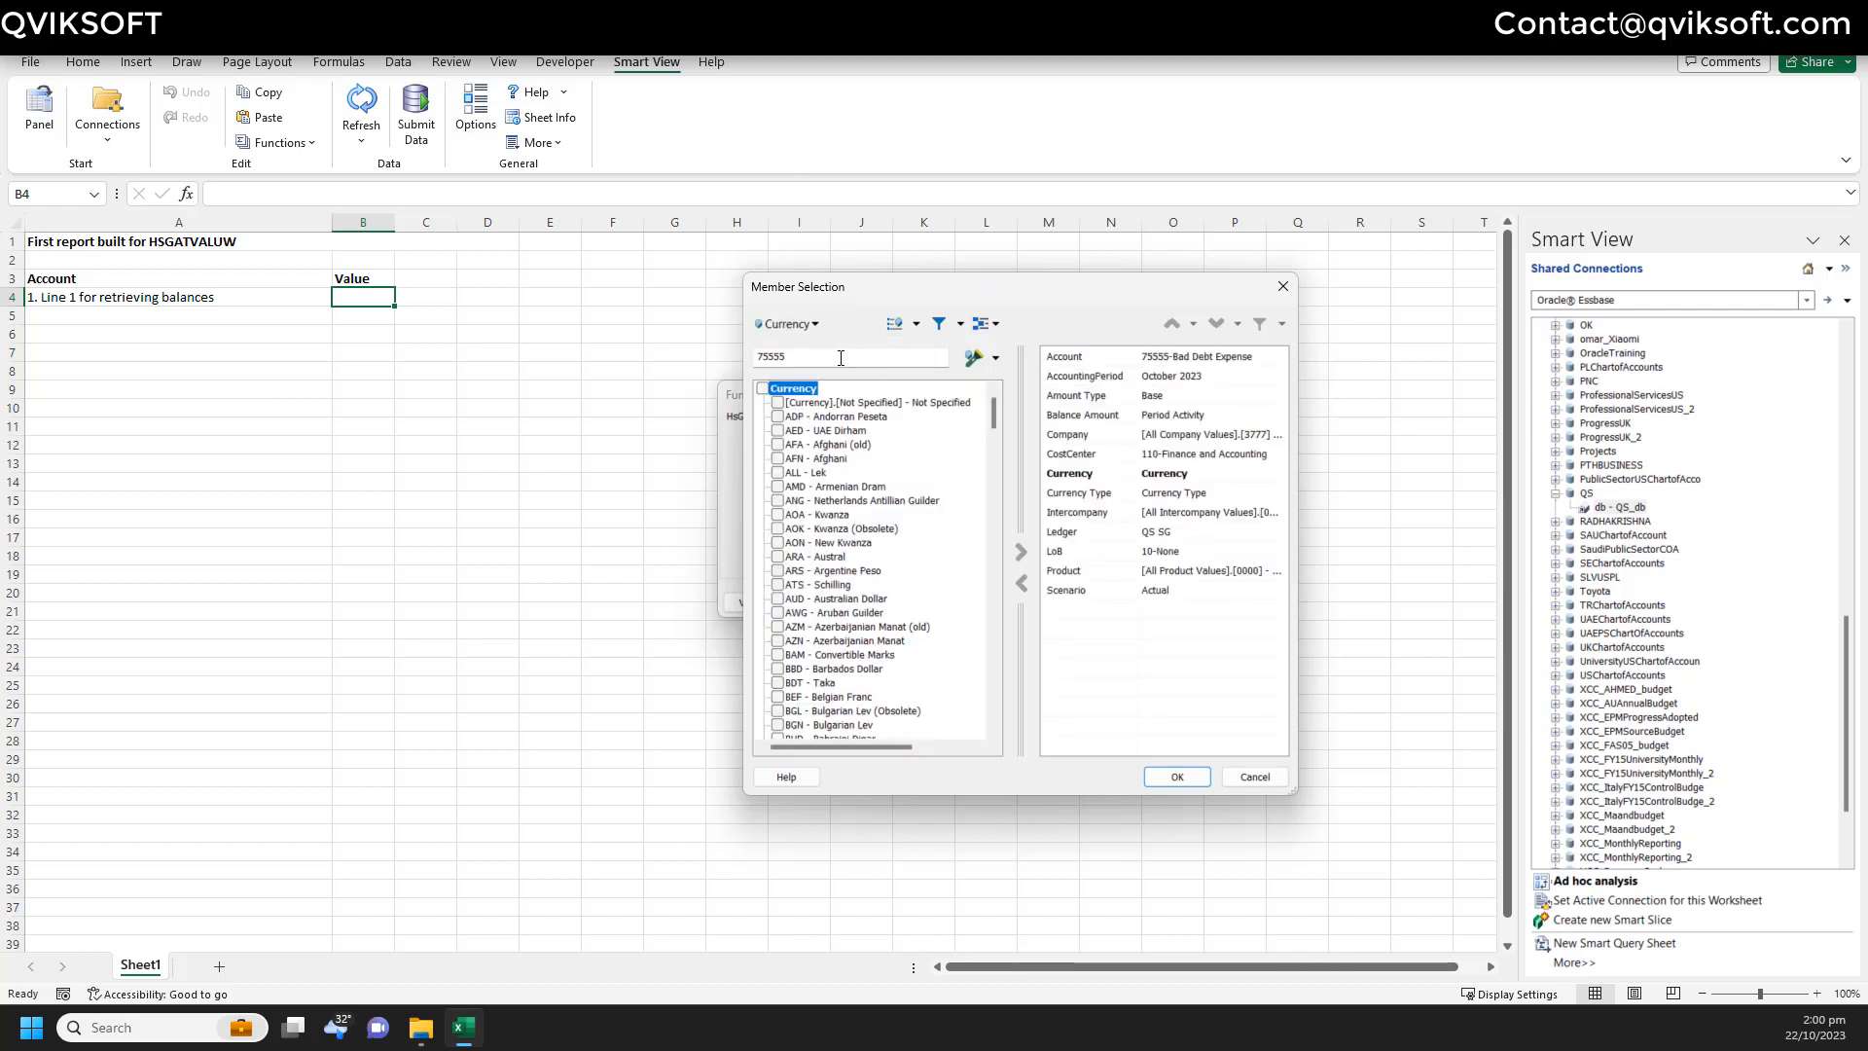
{"action": "type", "text": "SGD"}
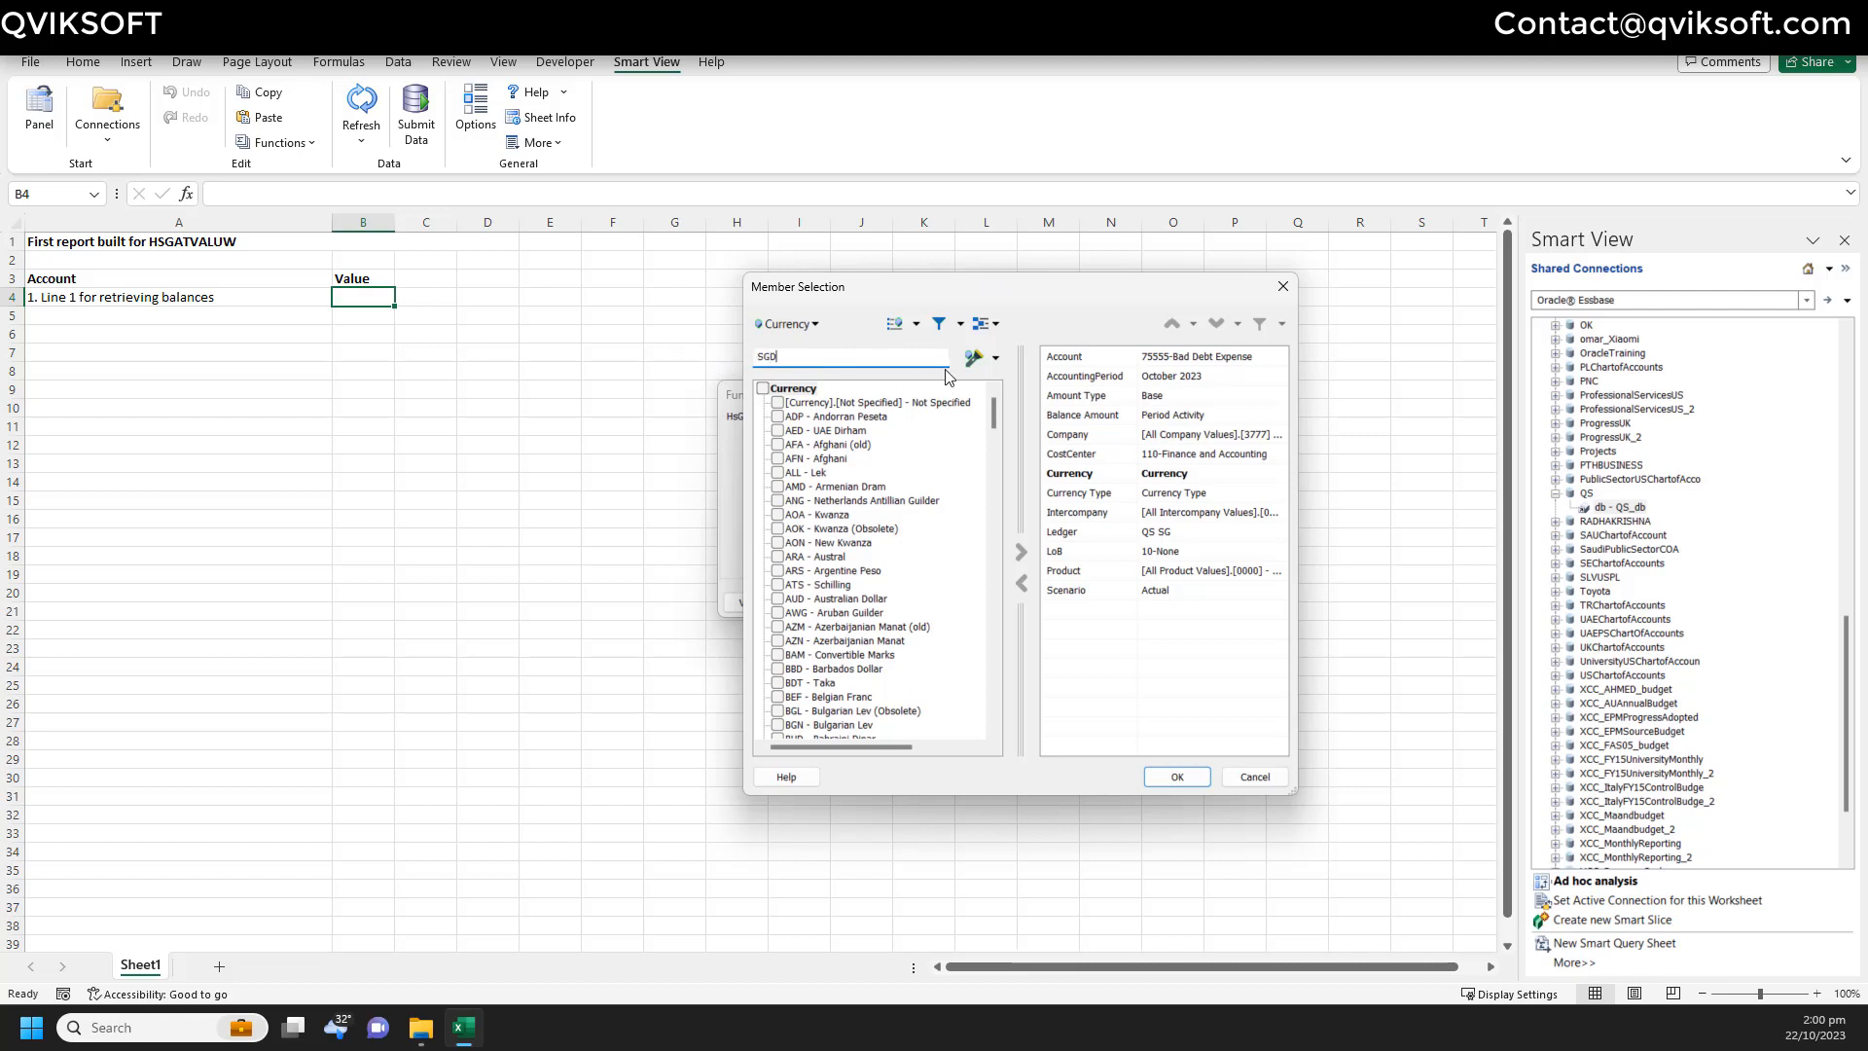
{"action": "left_click", "coordinate": [974, 358]}
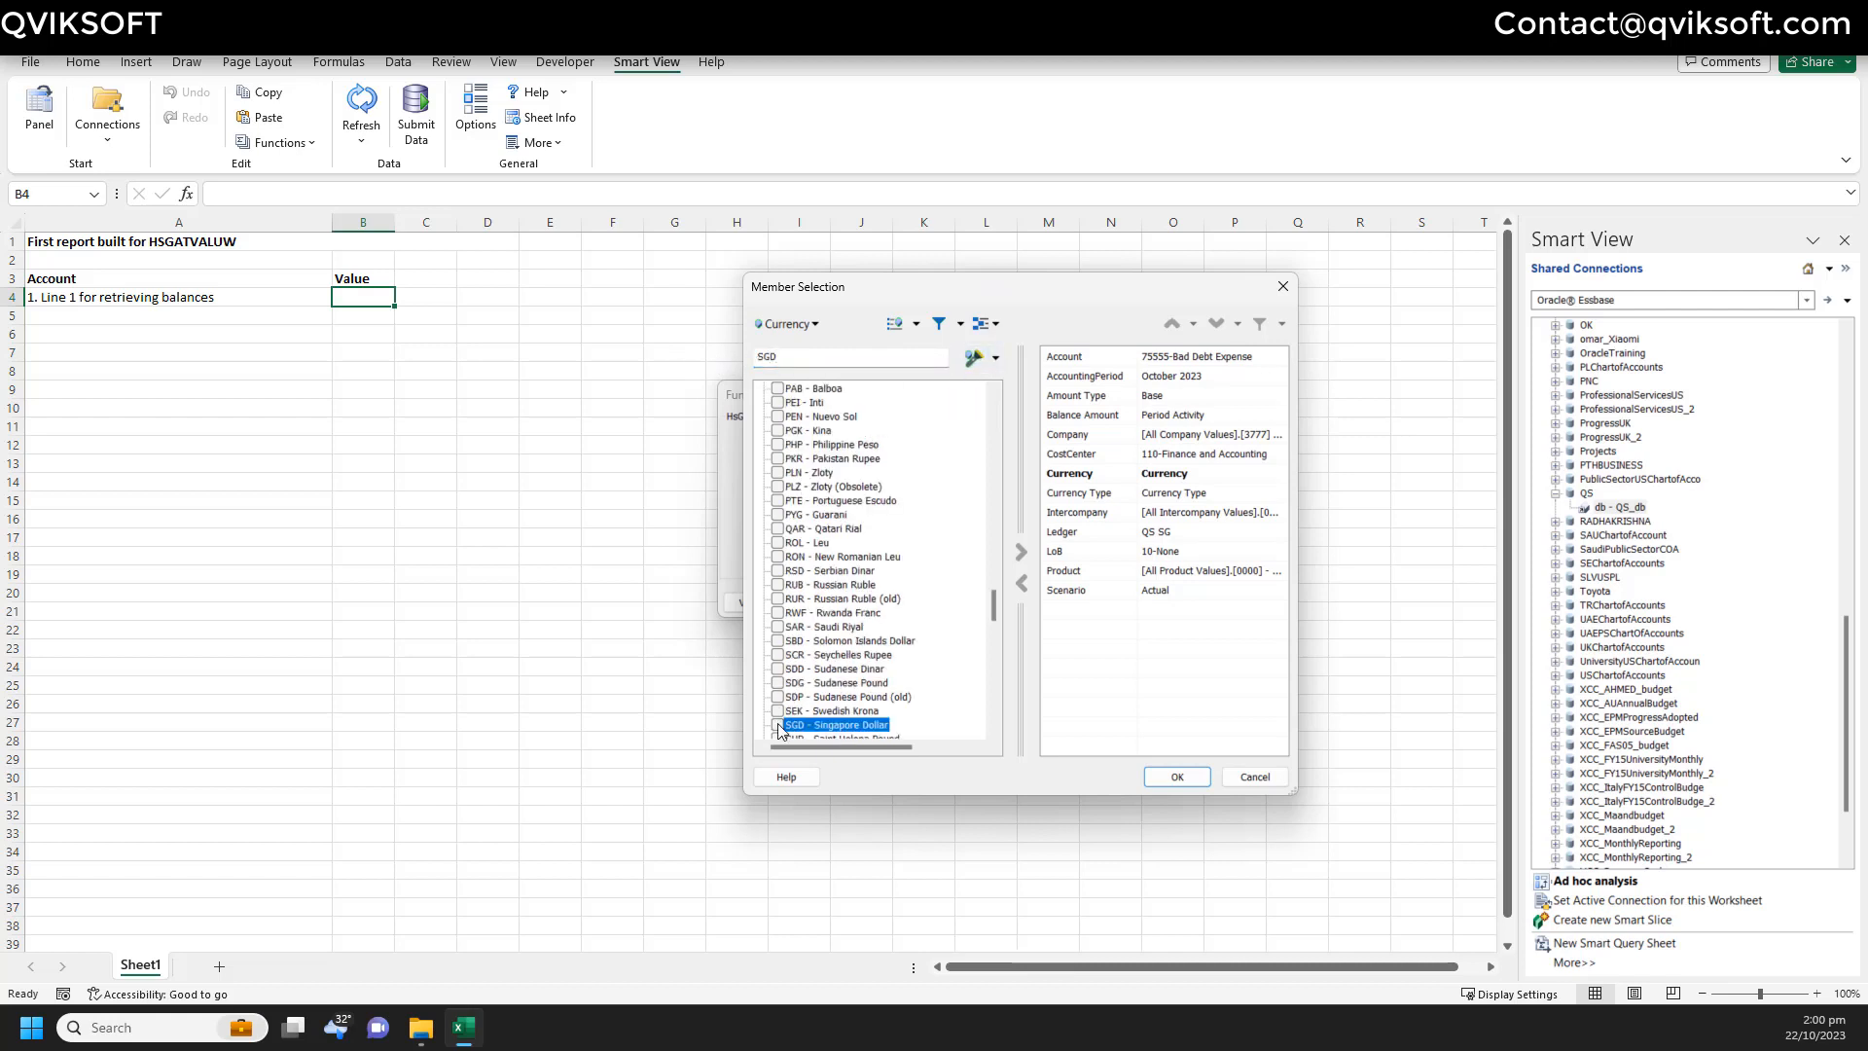
{"action": "left_click", "coordinate": [1018, 551]}
{"action": "left_click", "coordinate": [793, 324]}
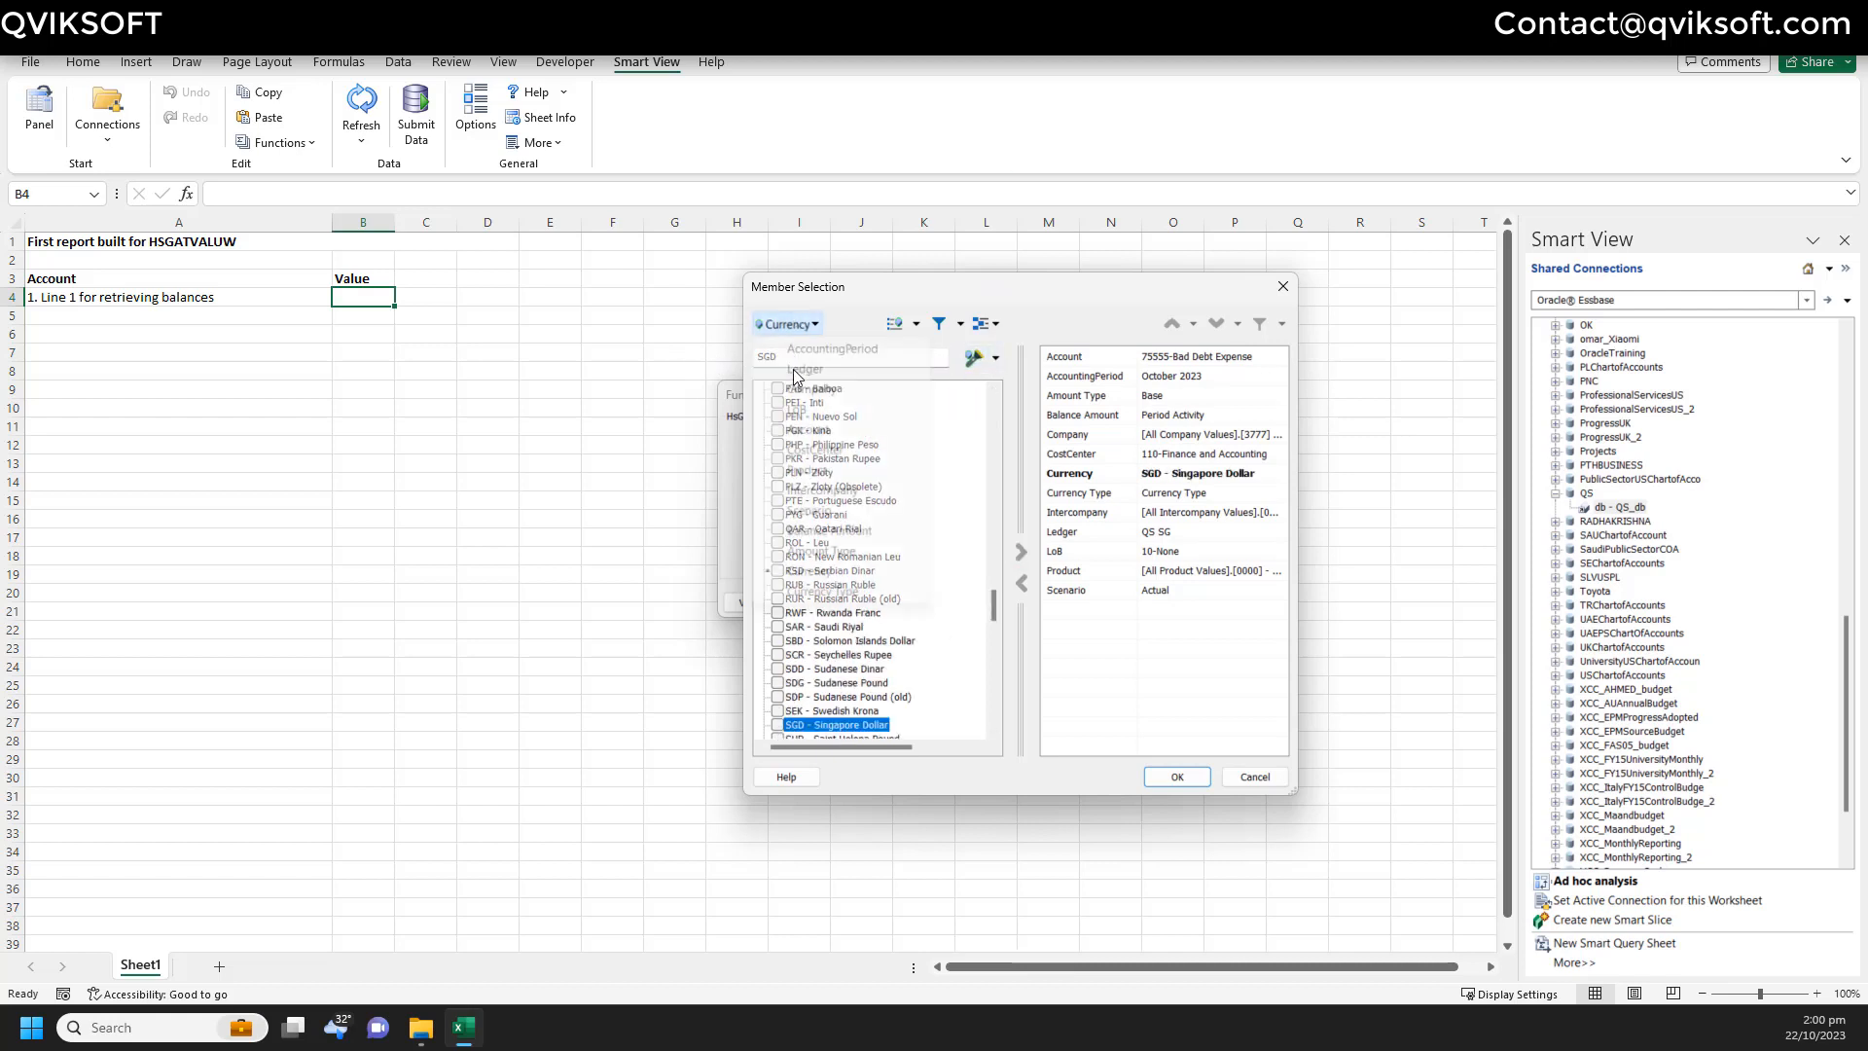
{"action": "left_click", "coordinate": [856, 592]}
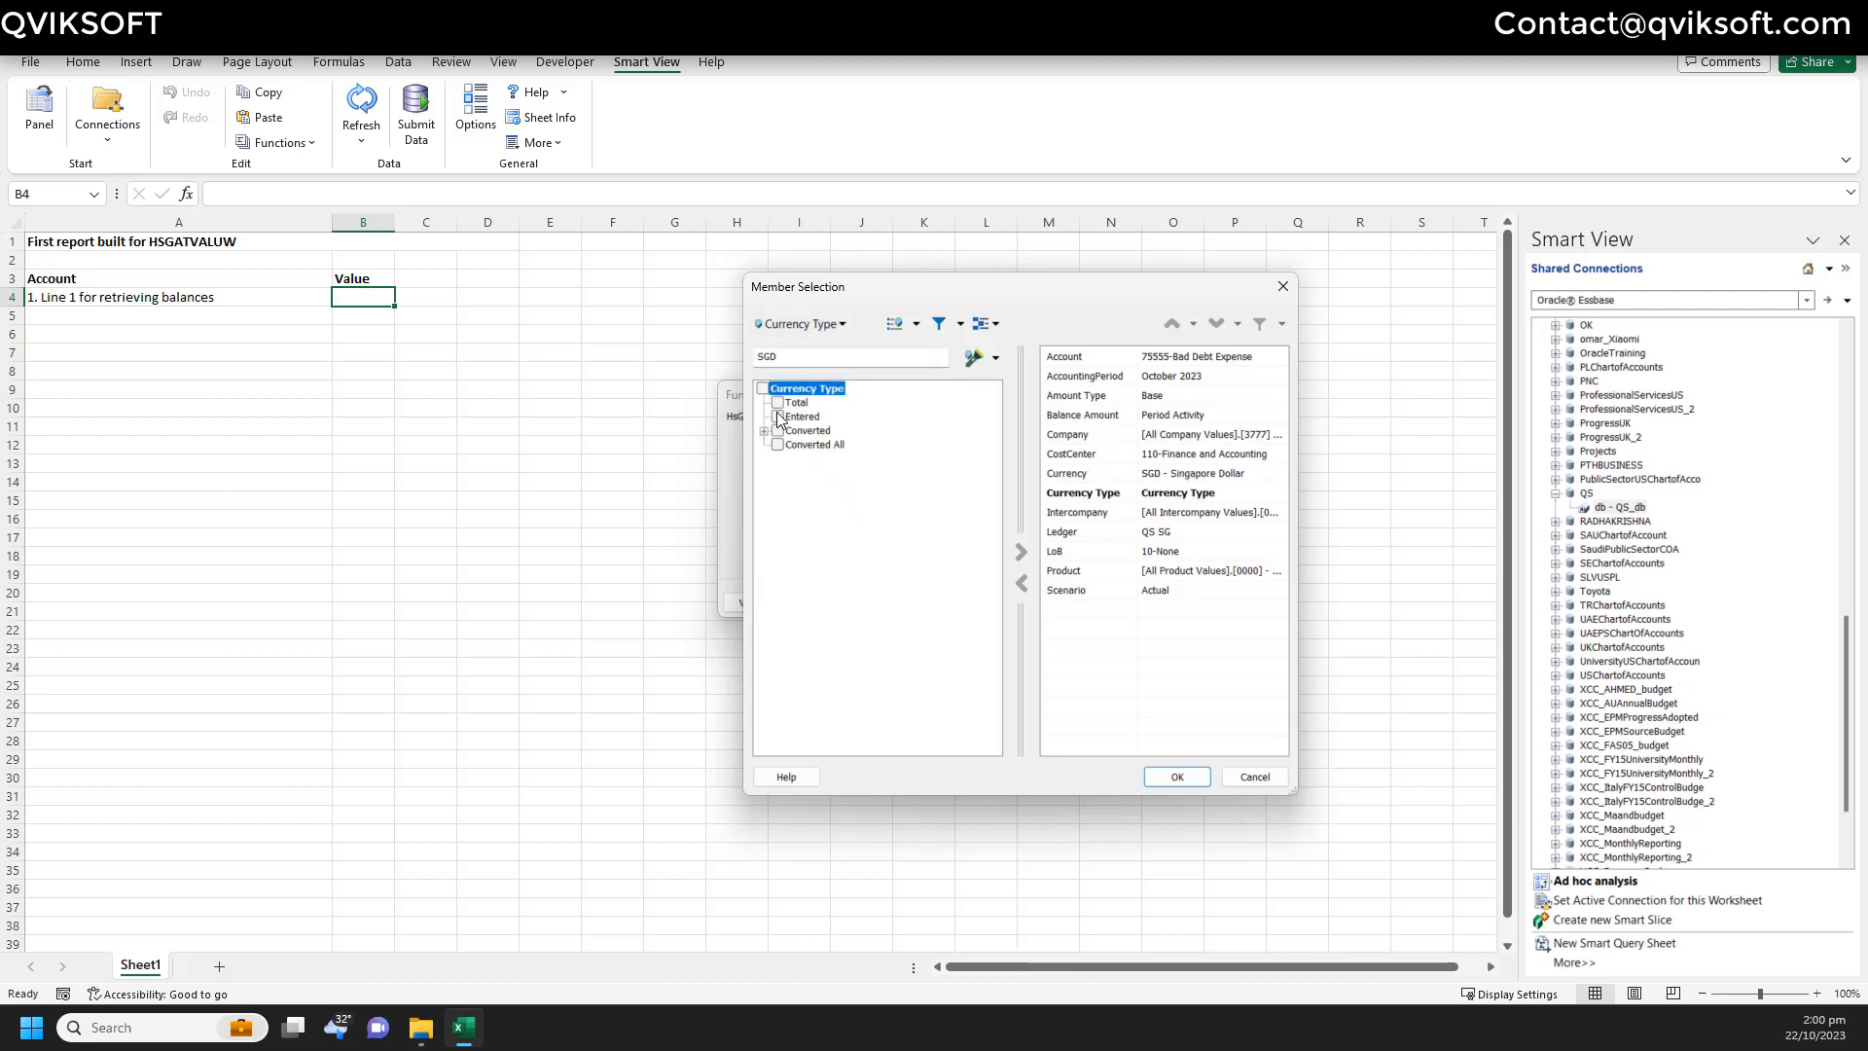
{"action": "left_click", "coordinate": [778, 403]}
{"action": "left_click", "coordinate": [1020, 554]}
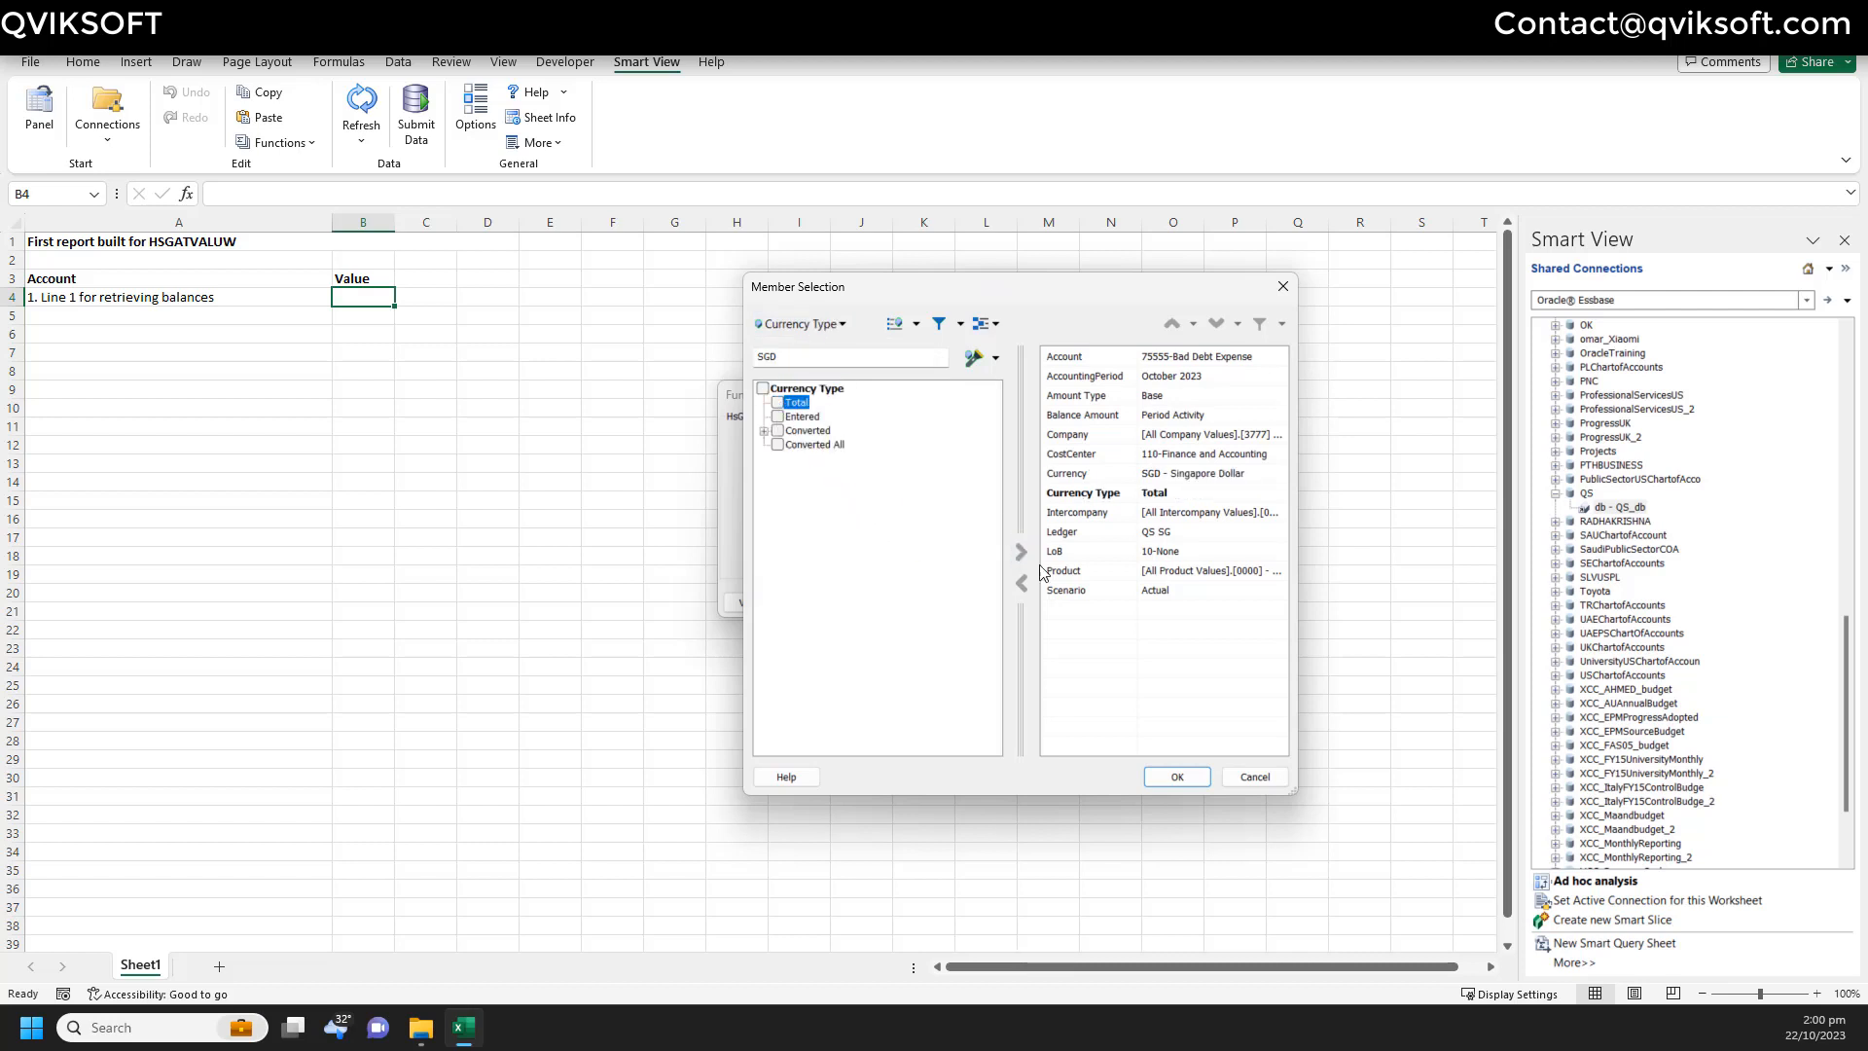
{"action": "left_click", "coordinate": [1176, 776]}
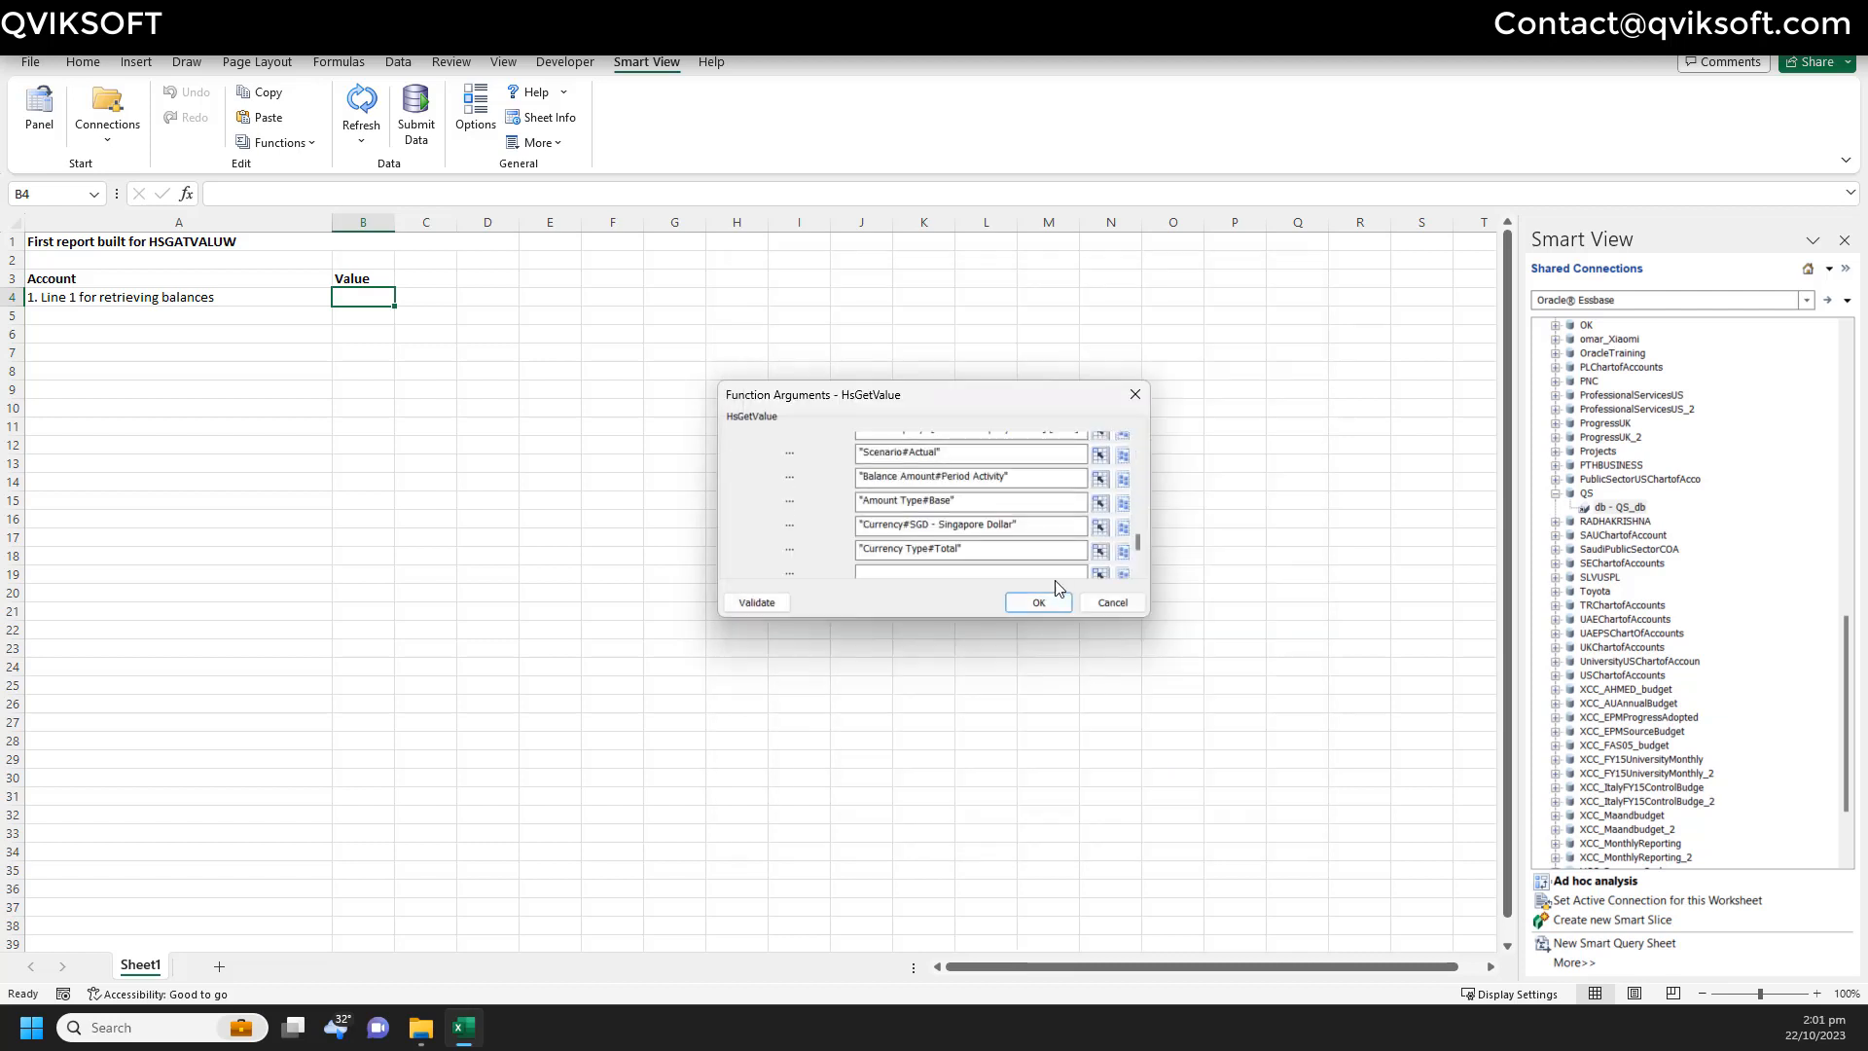
- Validate and insert the HsGetValue formula in B4, autofit column B, and refresh it to return 1000
{"action": "scroll", "coordinate": [932, 458], "scroll_direction": "down", "scroll_amount": 1}
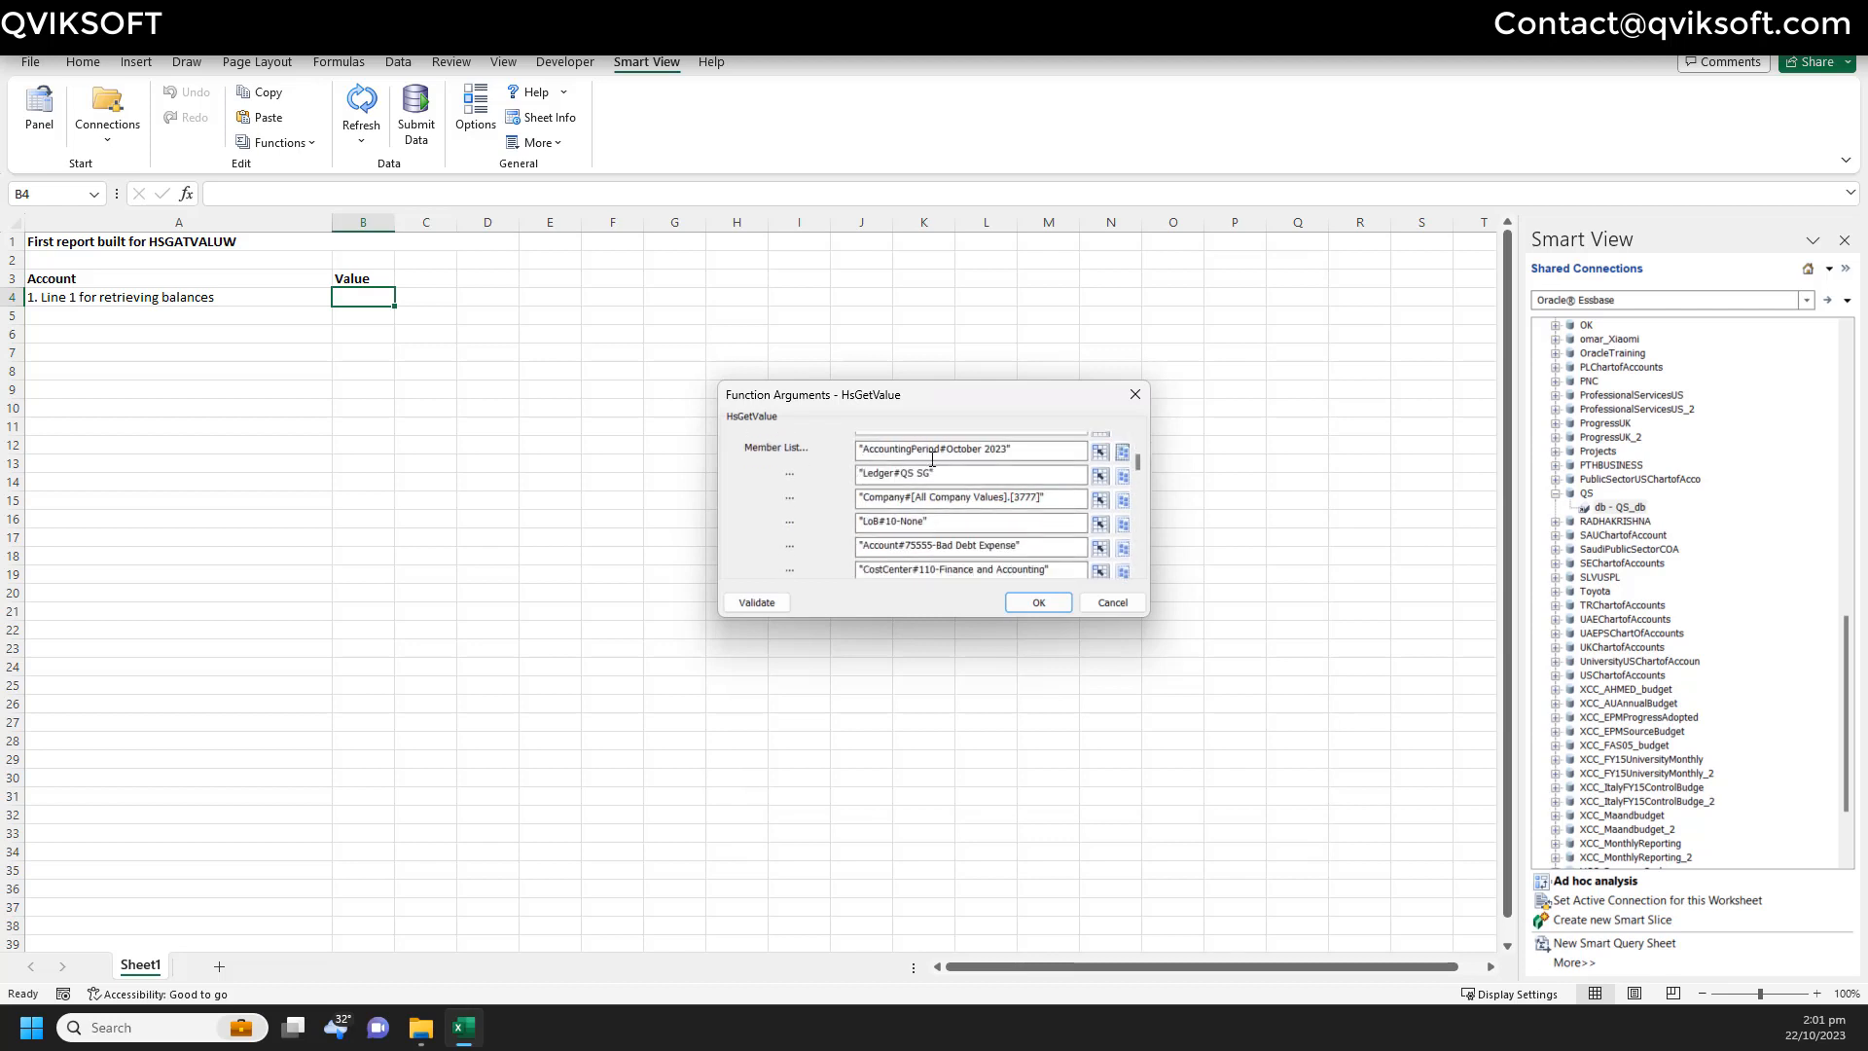
{"action": "left_click", "coordinate": [757, 603]}
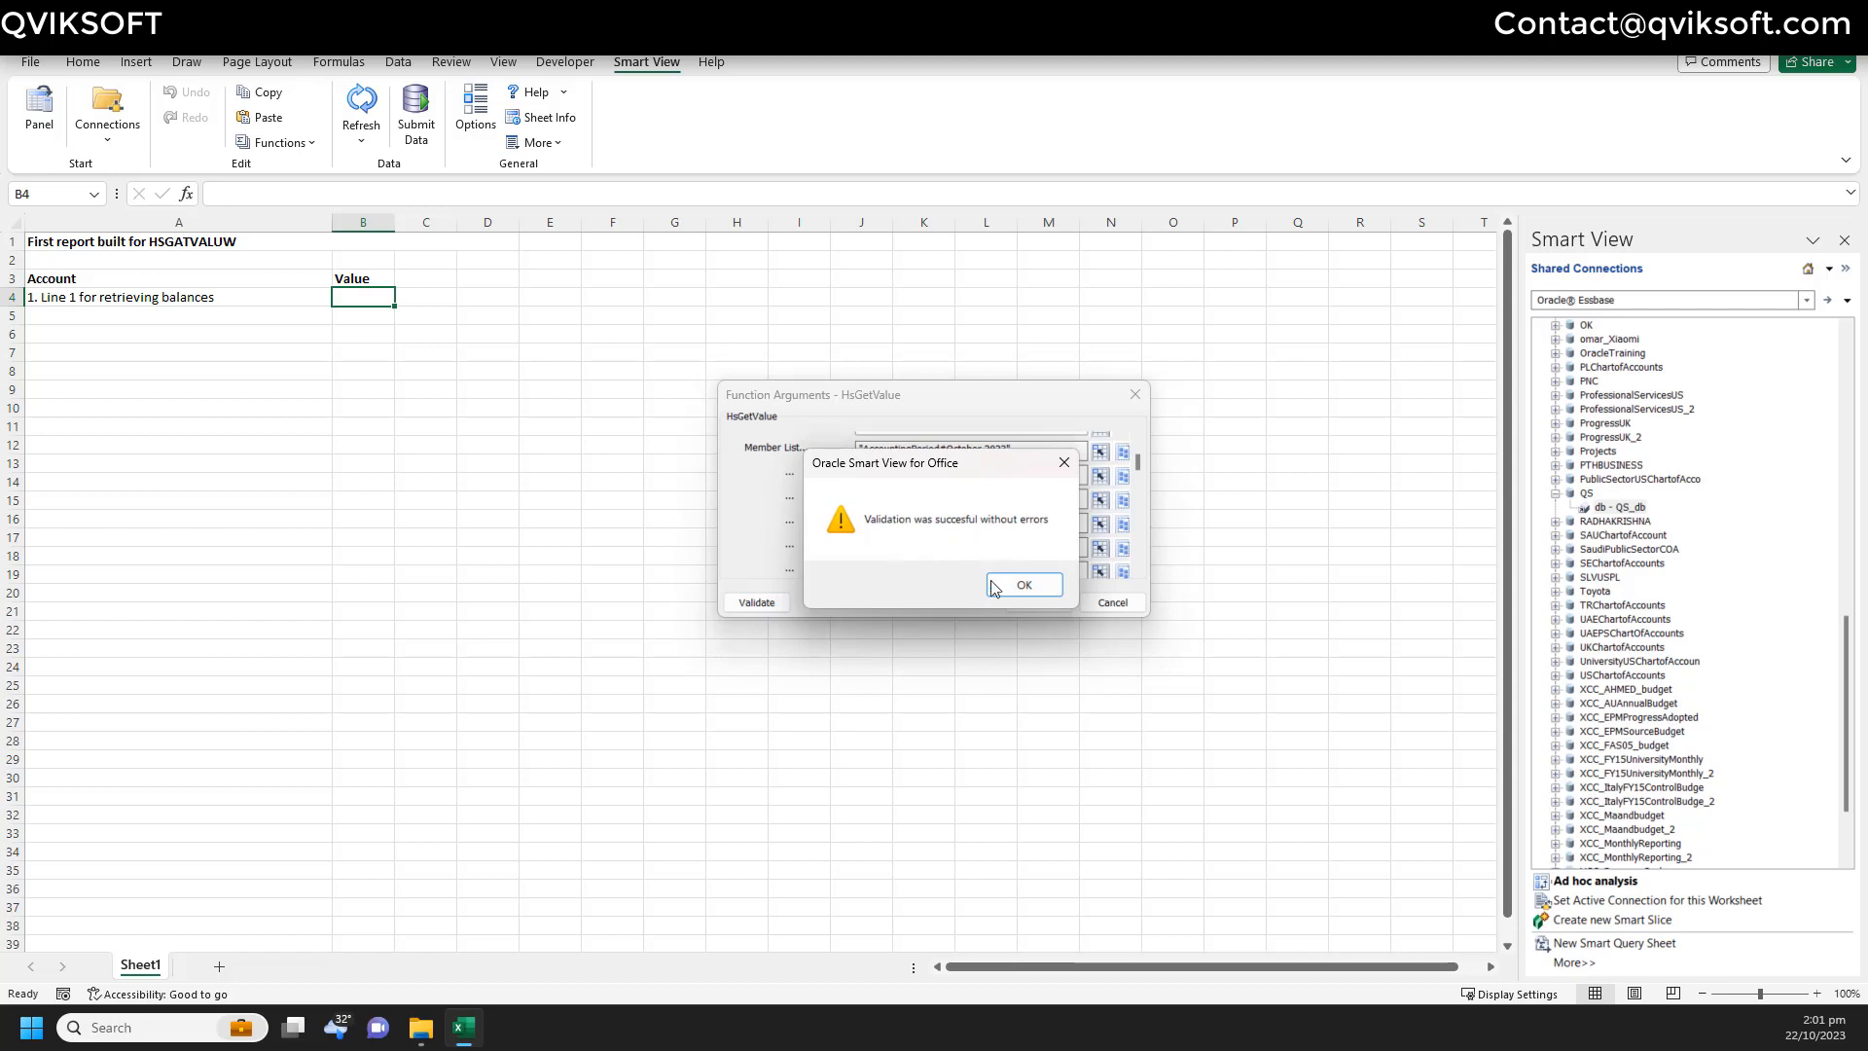
{"action": "left_click", "coordinate": [1002, 586]}
{"action": "left_click", "coordinate": [1035, 604]}
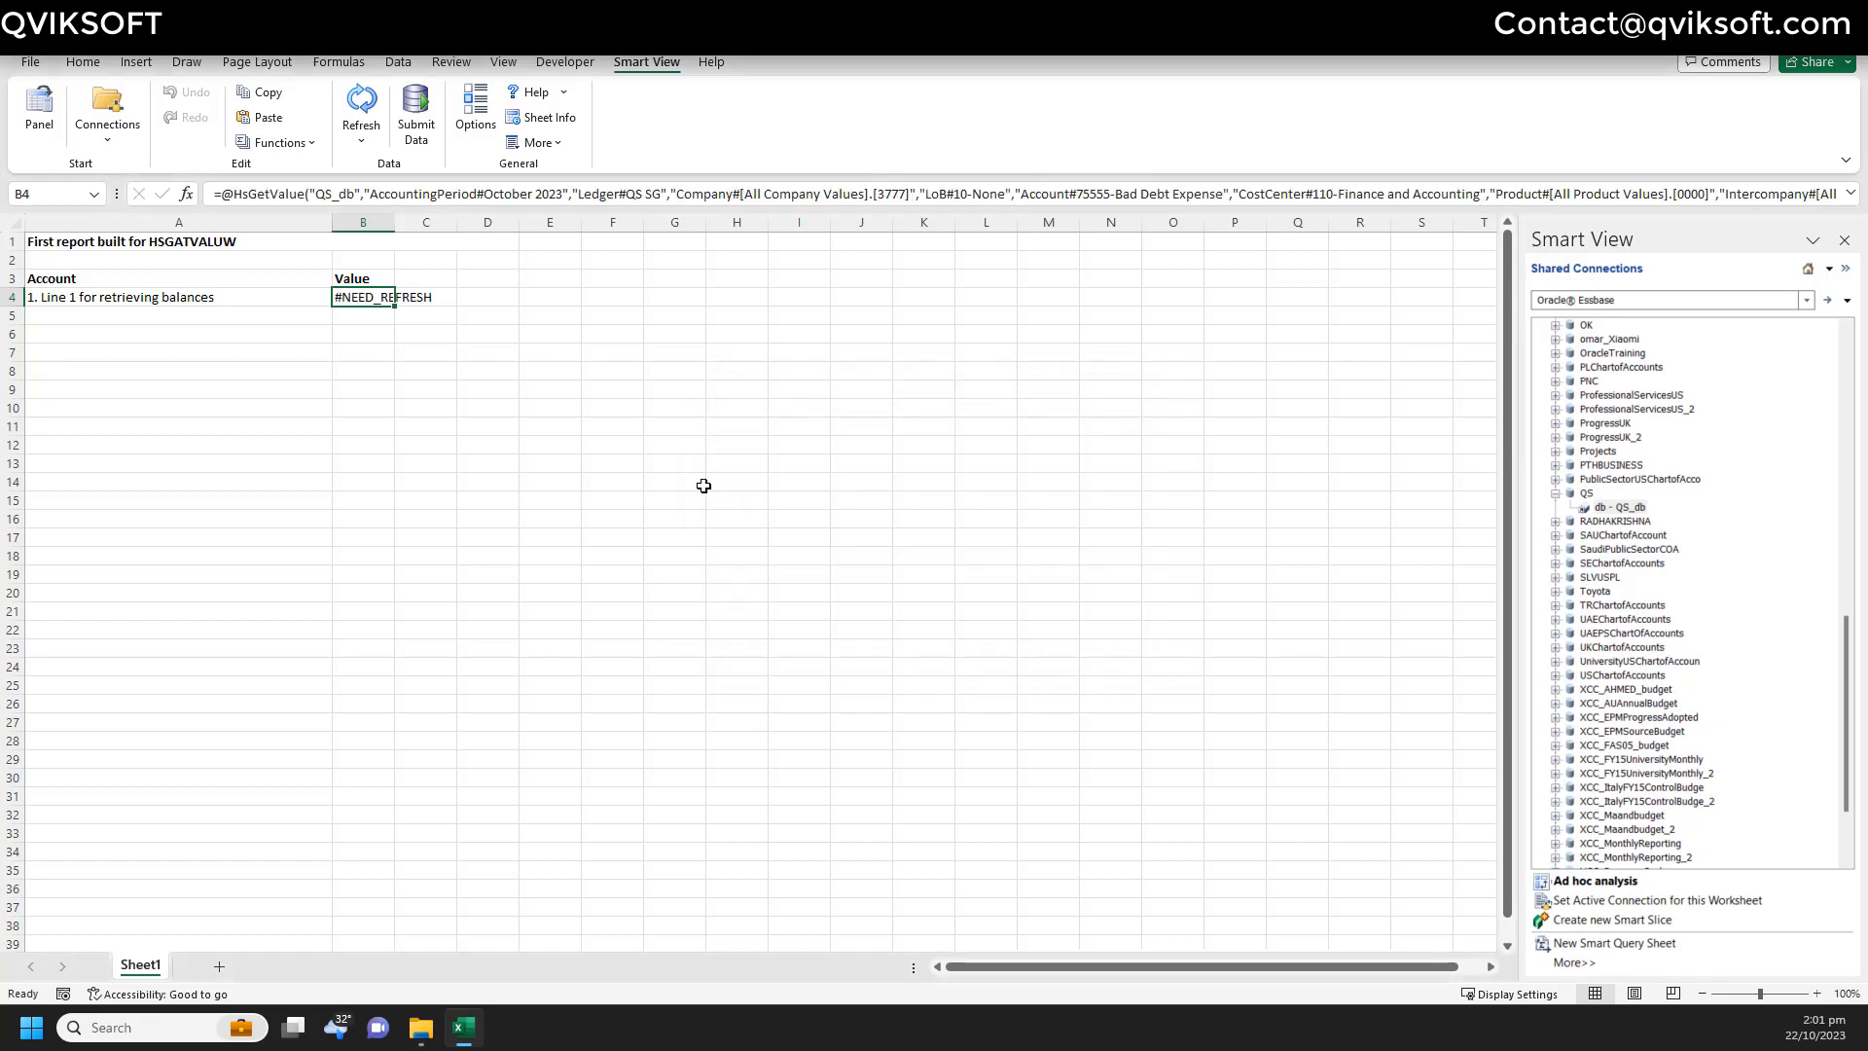
{"action": "double_click", "coordinate": [394, 222]}
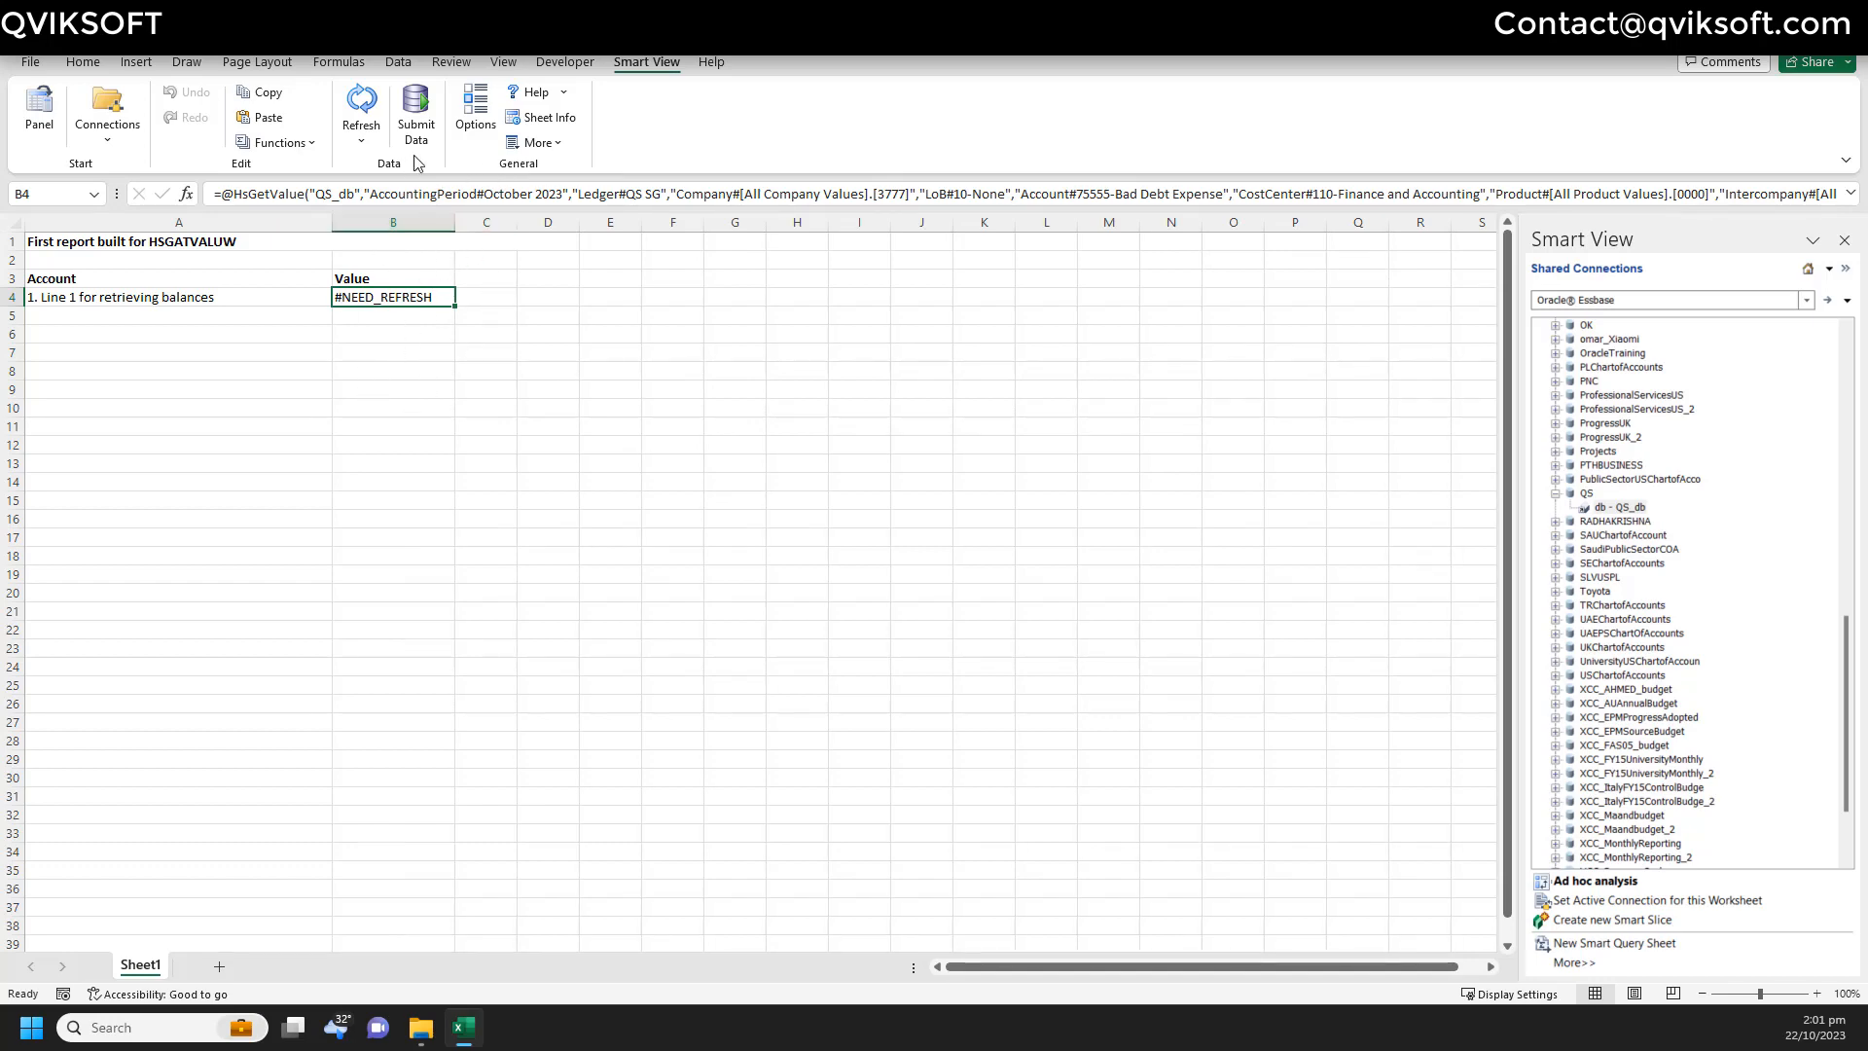
{"action": "left_click", "coordinate": [371, 112]}
- Copy the line 1 label from A4 into cells A5:A8
{"action": "left_click", "coordinate": [73, 295]}
{"action": "key", "text": "ctrl+c"}
{"action": "key", "text": "Down"}
{"action": "key", "text": "shift+Down"}
{"action": "key", "text": "shift+Down"}
{"action": "key", "text": "shift+Down"}
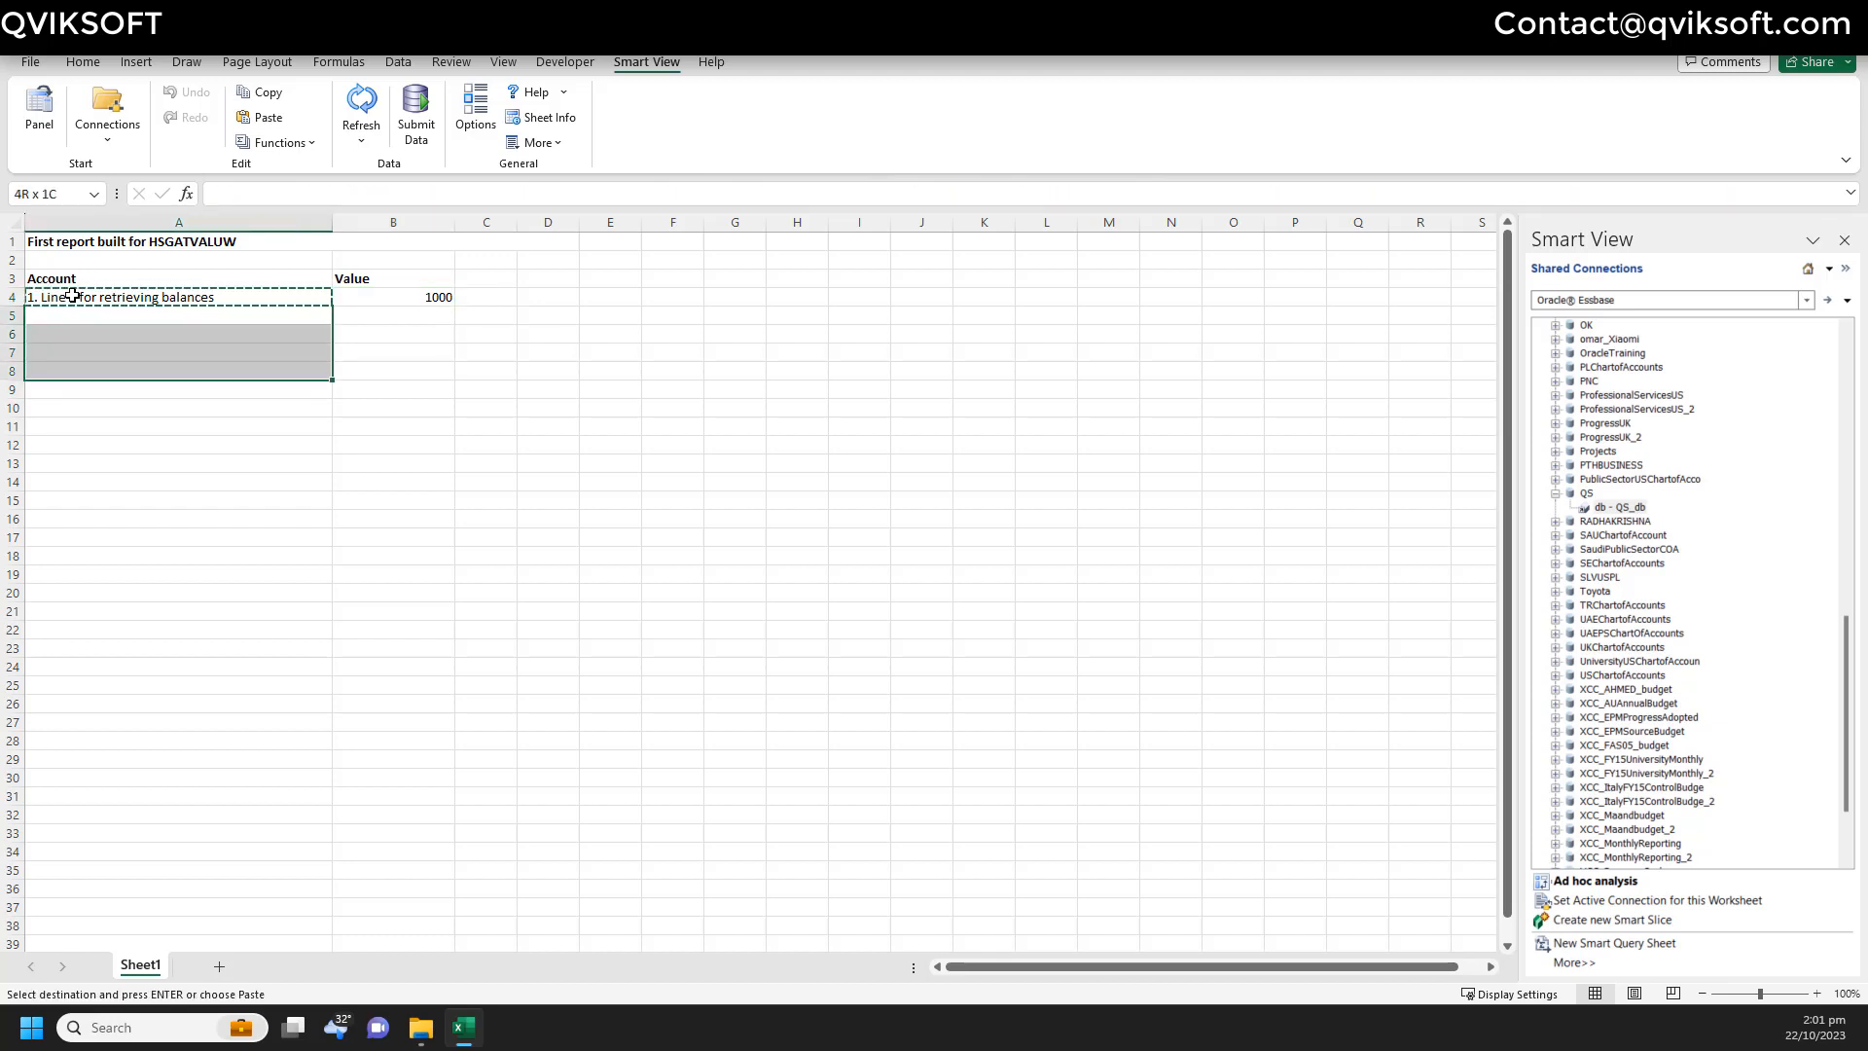
{"action": "key", "text": "ctrl+v"}
- Renumber the labels in A5 and A6 as Line 2 and Line 3
{"action": "left_click", "coordinate": [63, 320]}
{"action": "left_click", "coordinate": [213, 193]}
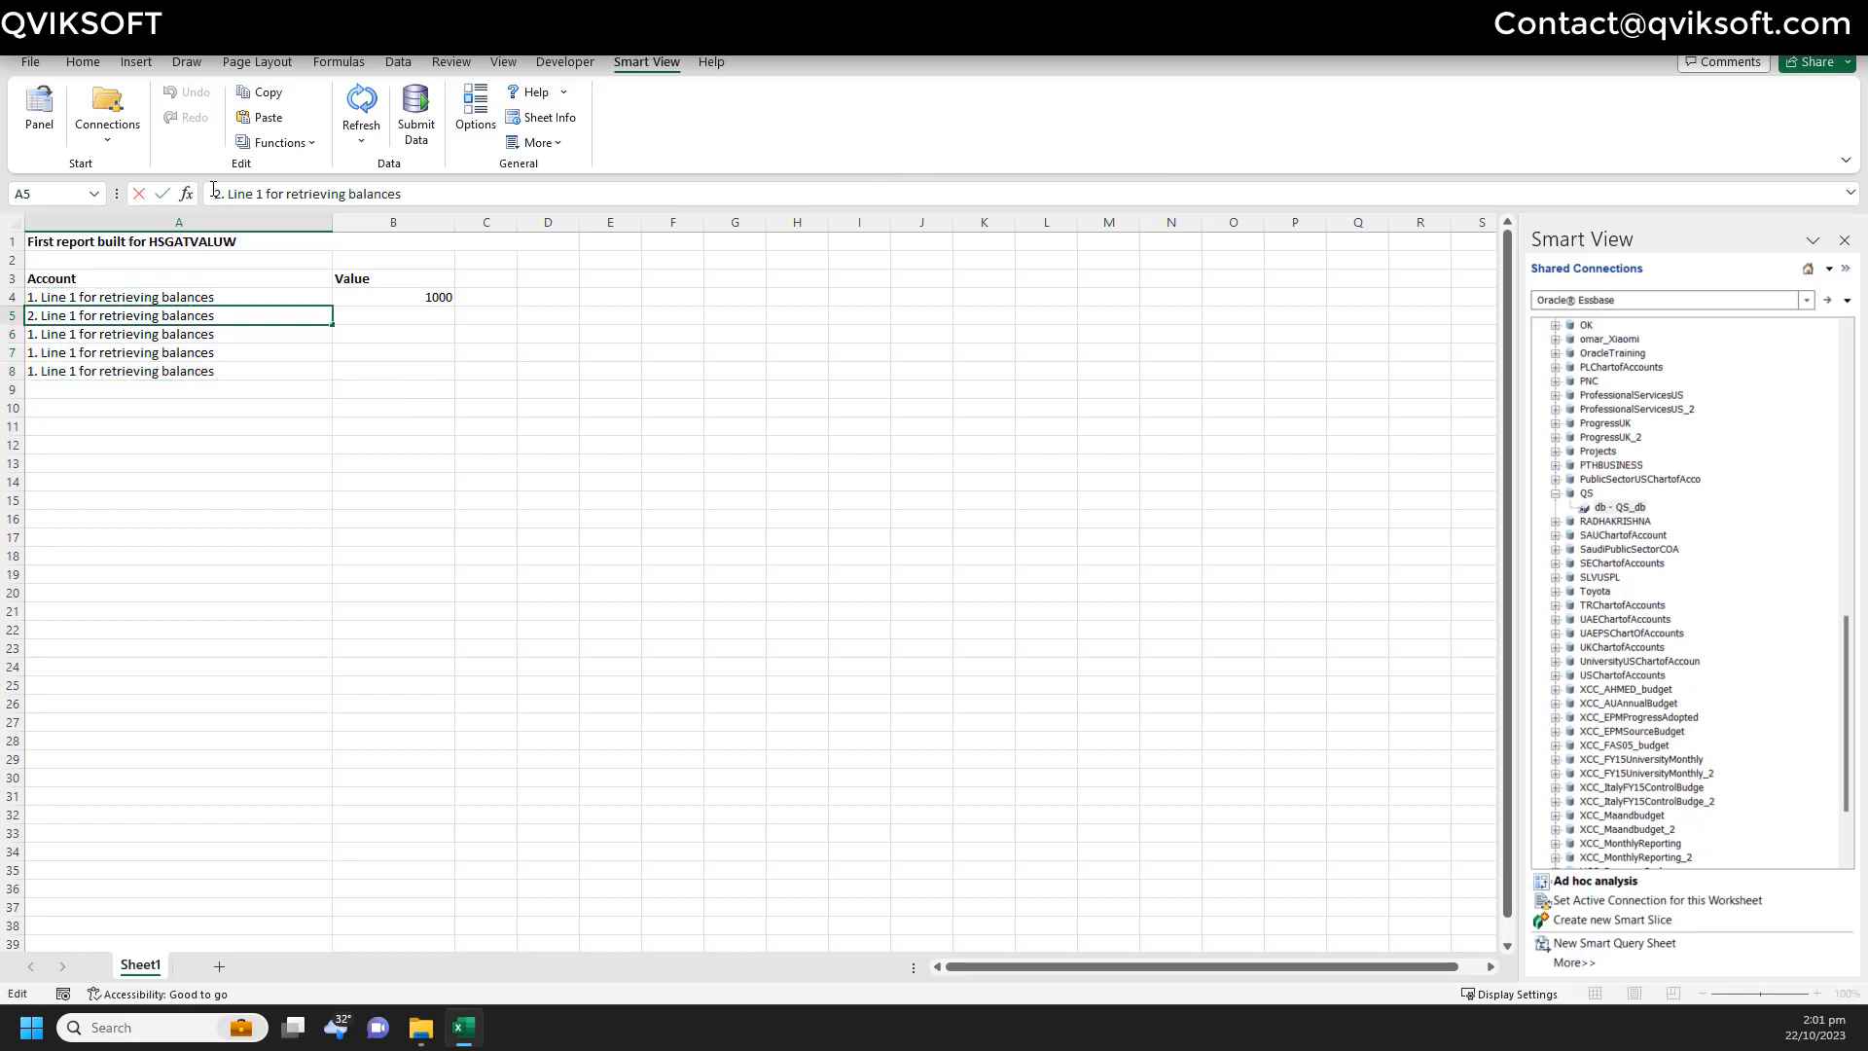
{"action": "key", "text": "Return"}
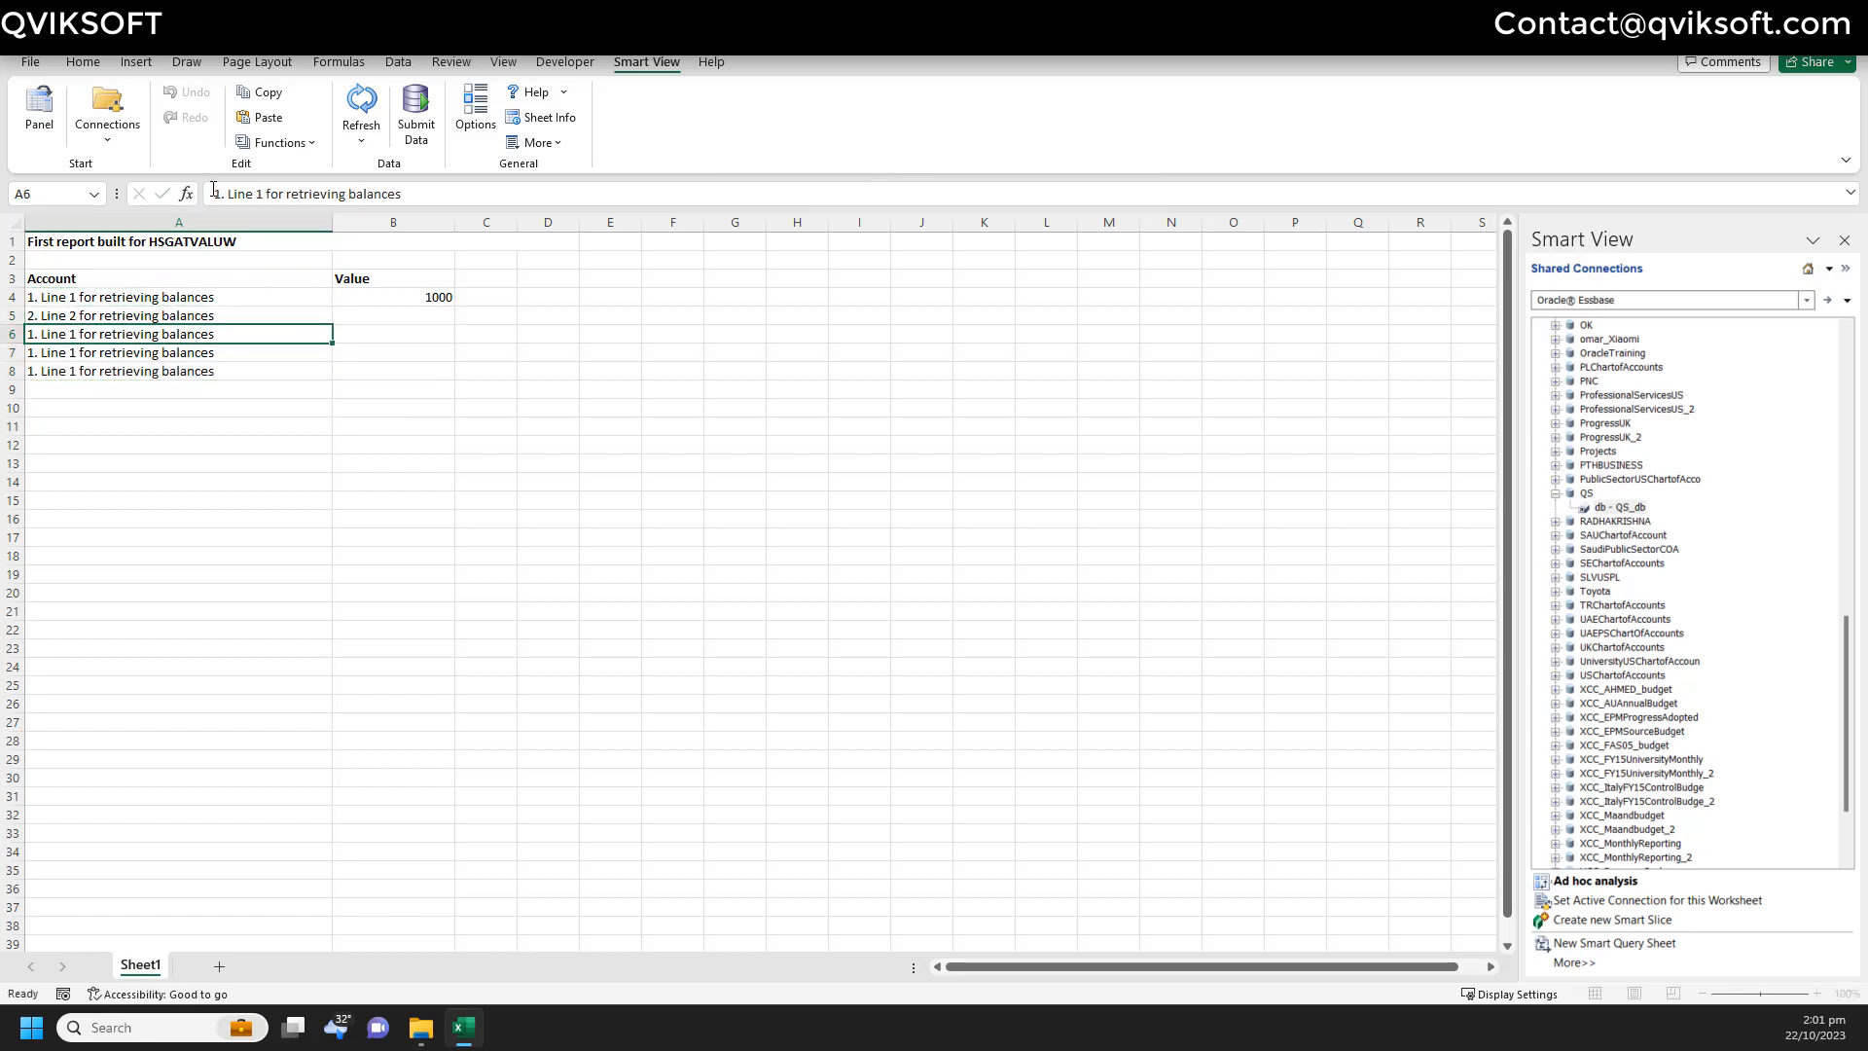
{"action": "left_click", "coordinate": [214, 193]}
{"action": "key", "text": "Delete"}
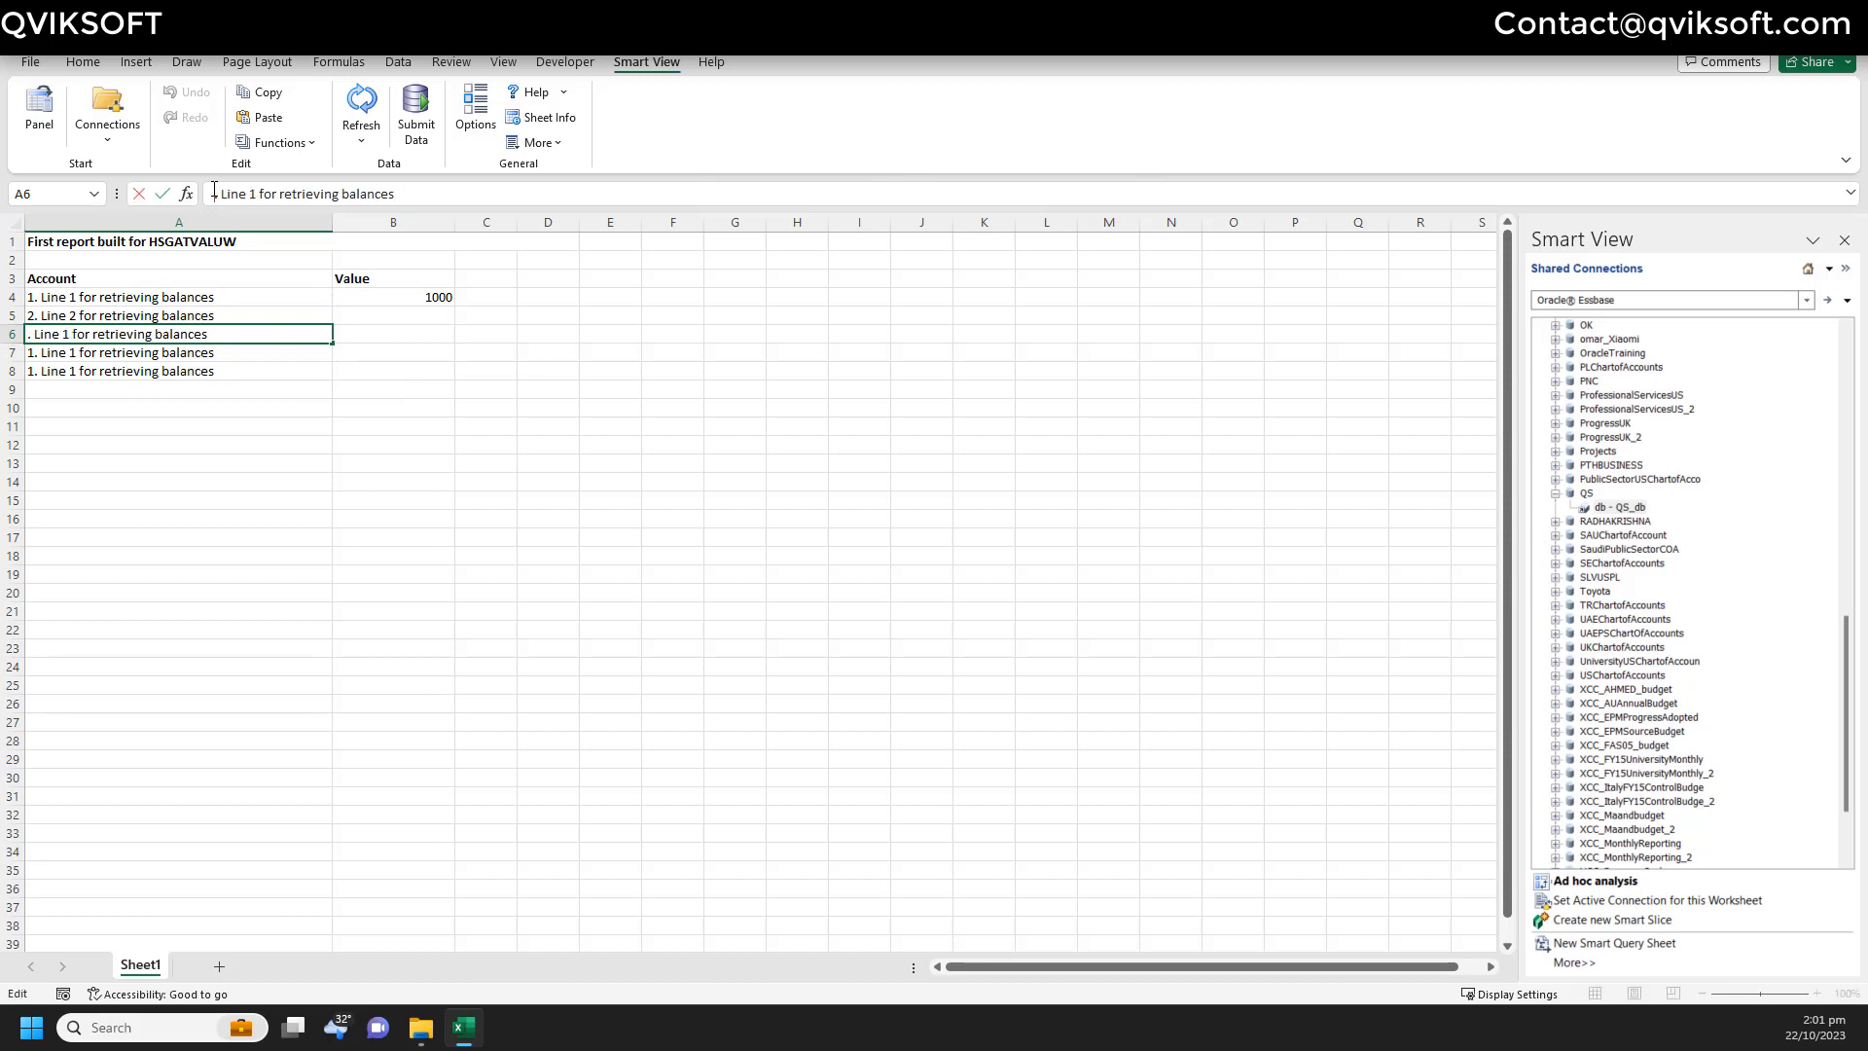
{"action": "type", "text": "3"}
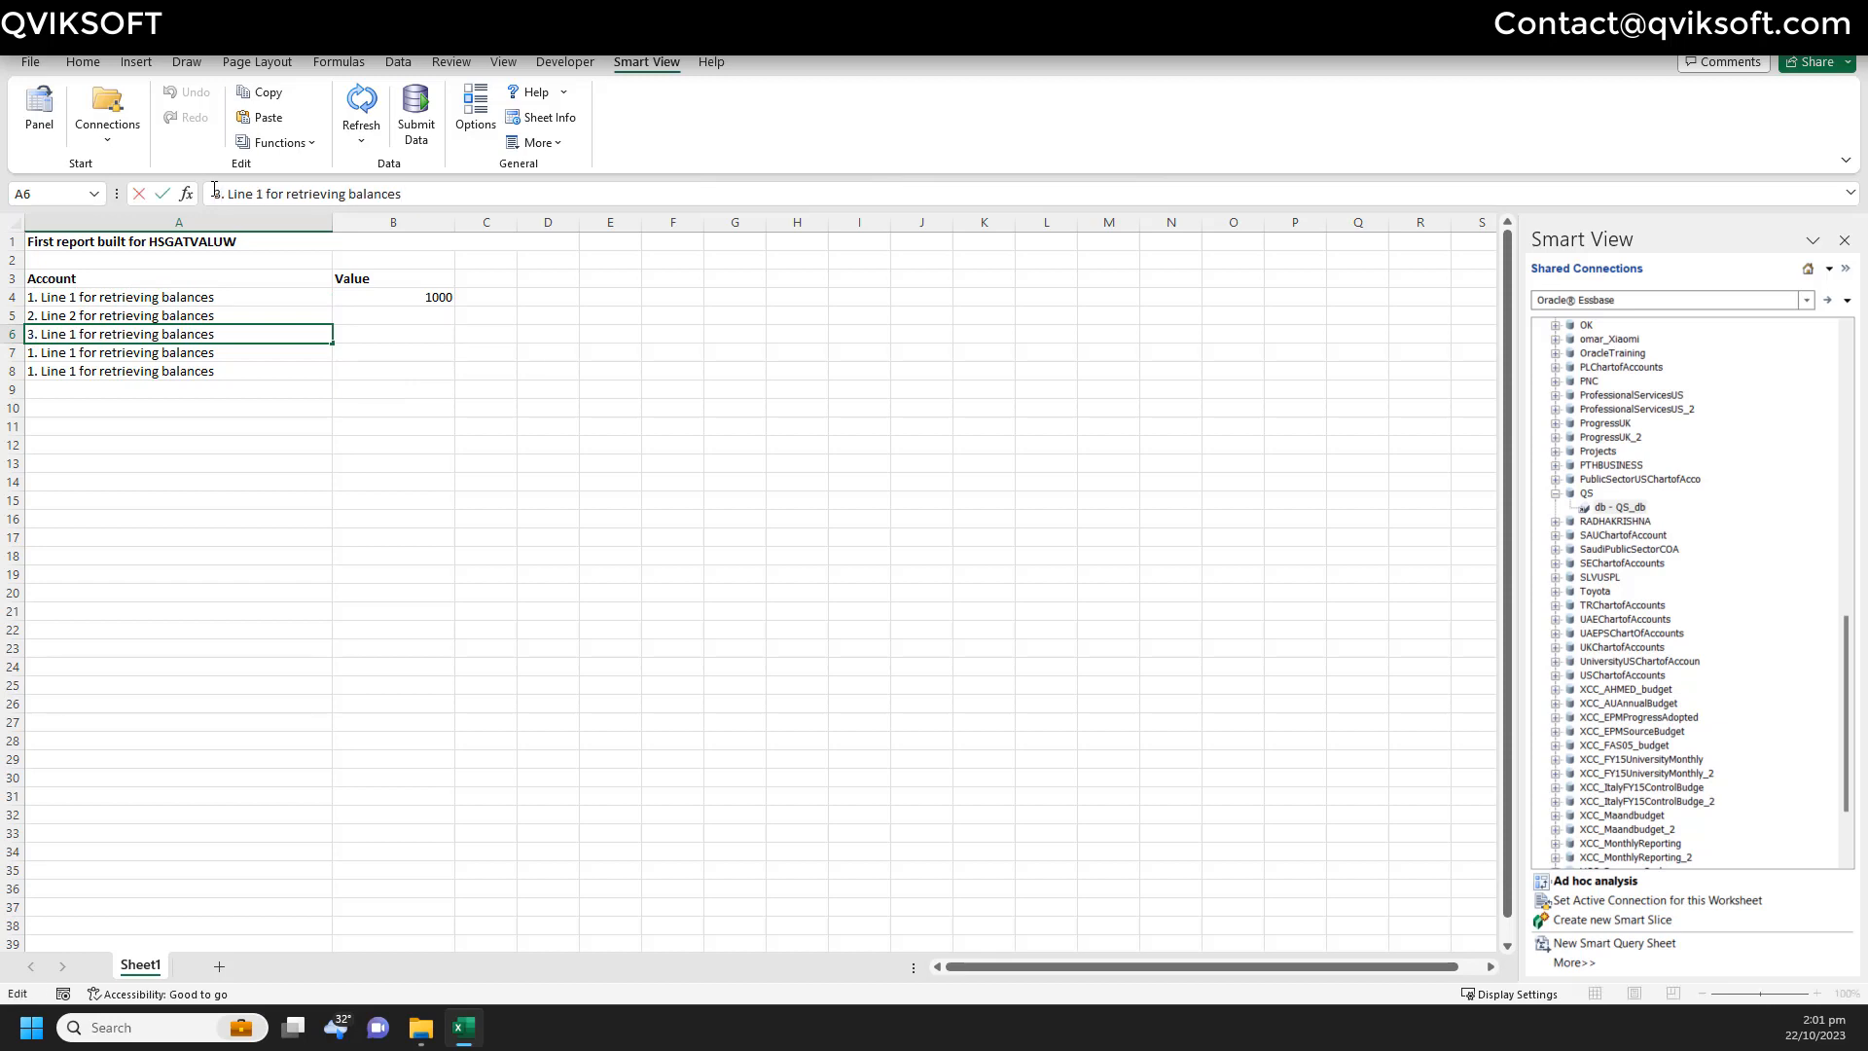
{"action": "key", "text": "BackSpace"}
{"action": "type", "text": "3"}
{"action": "key", "text": "Return"}
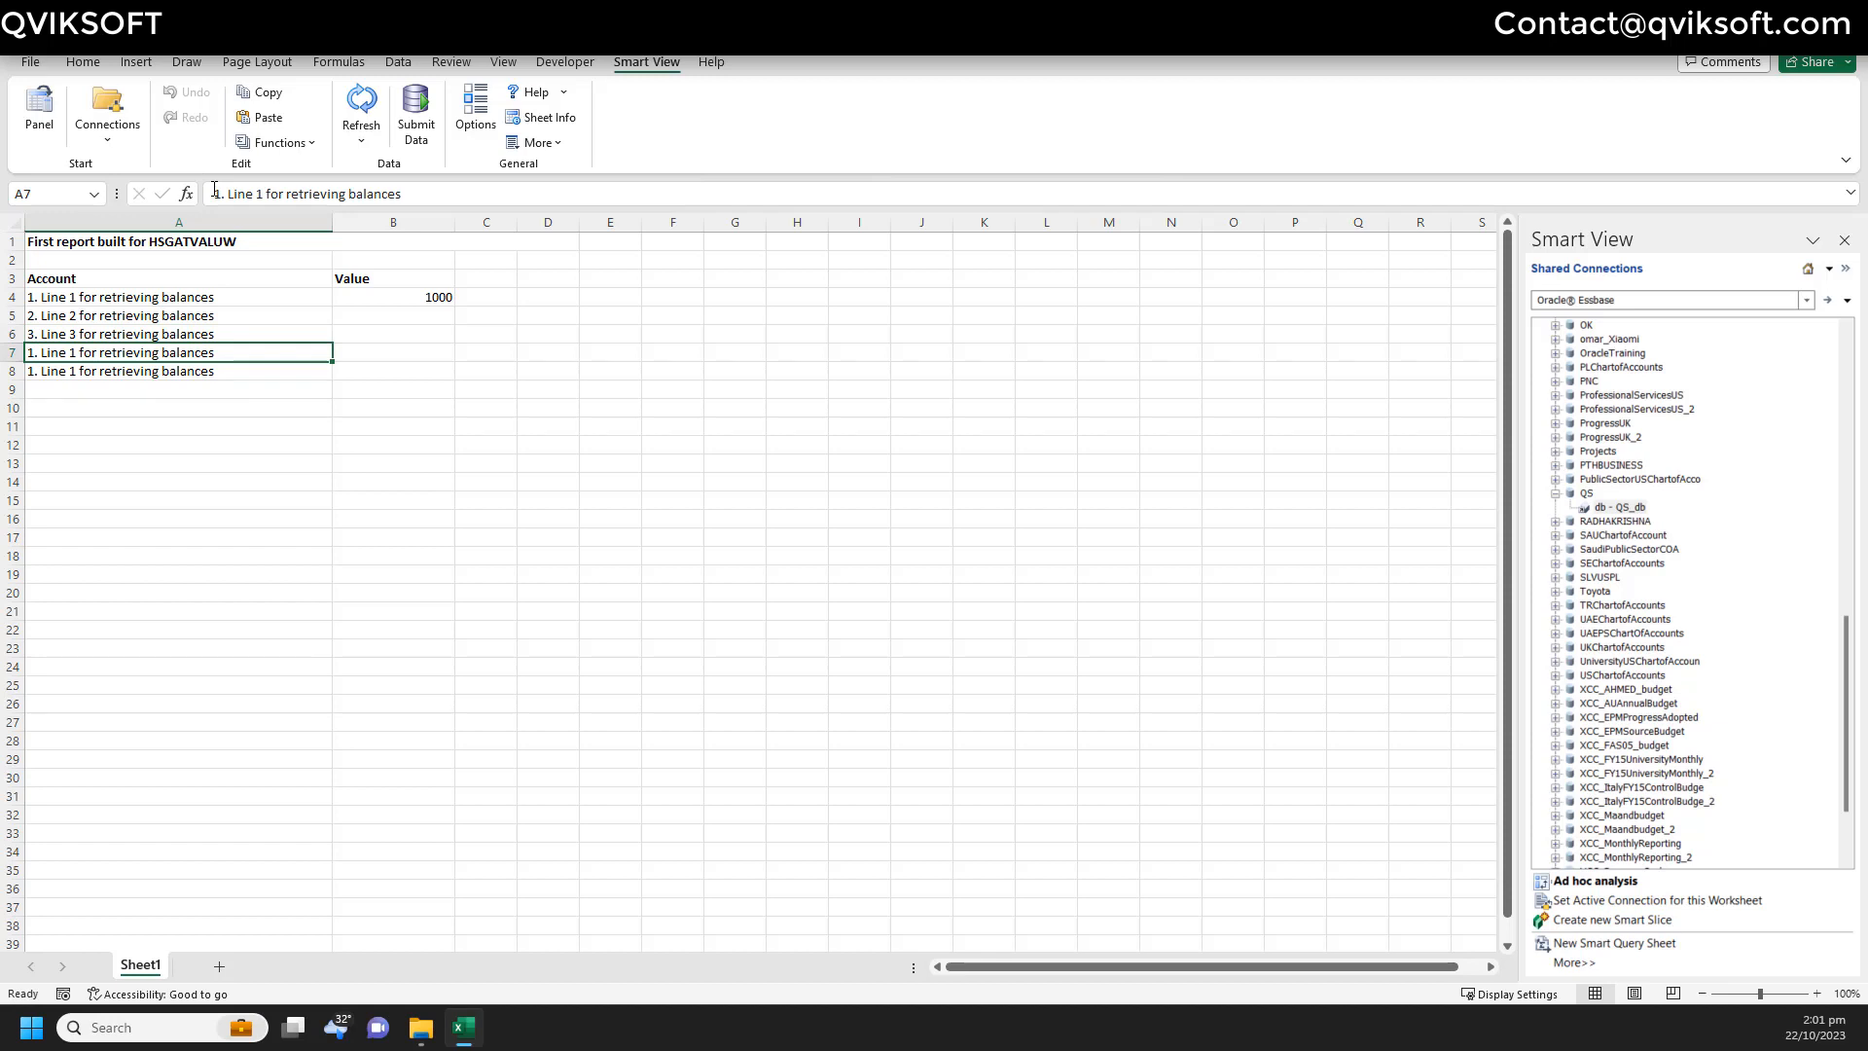
- Renumber the labels in A7 and A8 as Line 4 and Line 5
{"action": "left_click", "coordinate": [215, 192]}
{"action": "key", "text": "Delete"}
{"action": "type", "text": "4"}
{"action": "key", "text": "BackSpace"}
{"action": "type", "text": "4"}
{"action": "key", "text": "Return"}
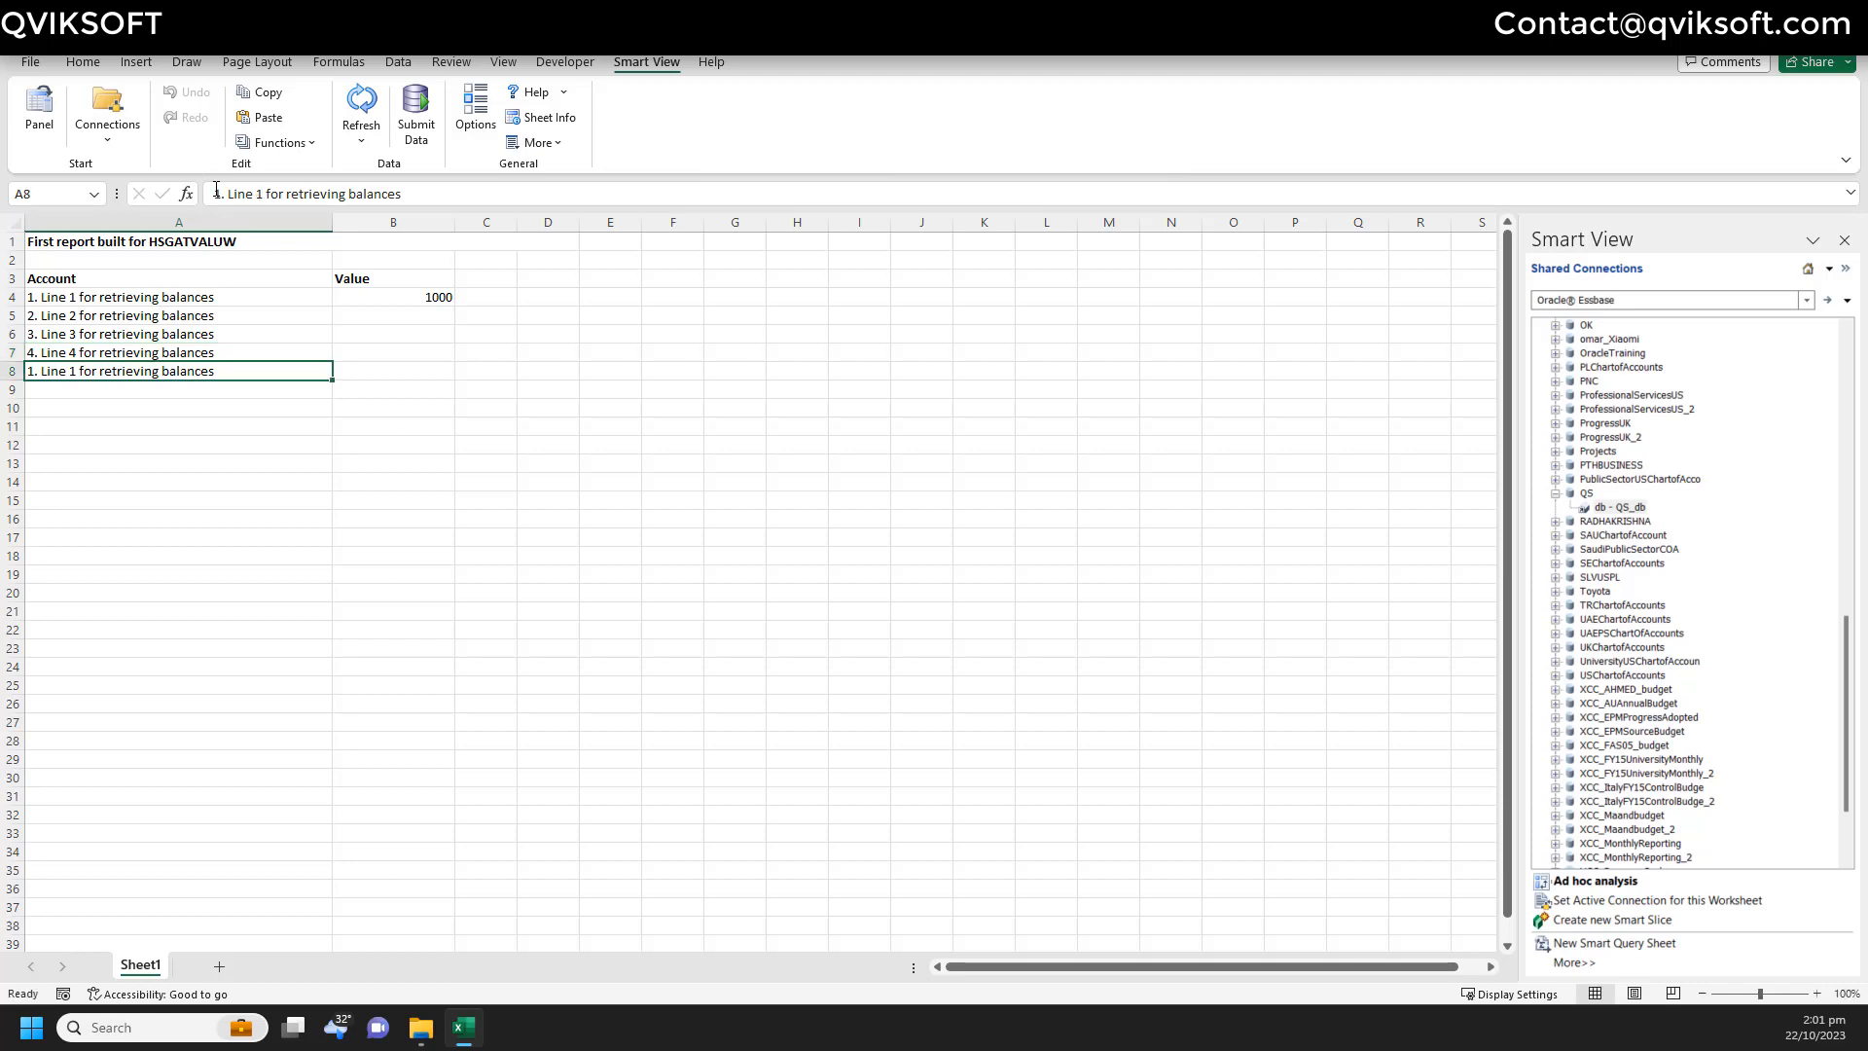
{"action": "left_click", "coordinate": [220, 190]}
{"action": "key", "text": "Delete"}
{"action": "type", "text": "5"}
{"action": "key", "text": "Return"}
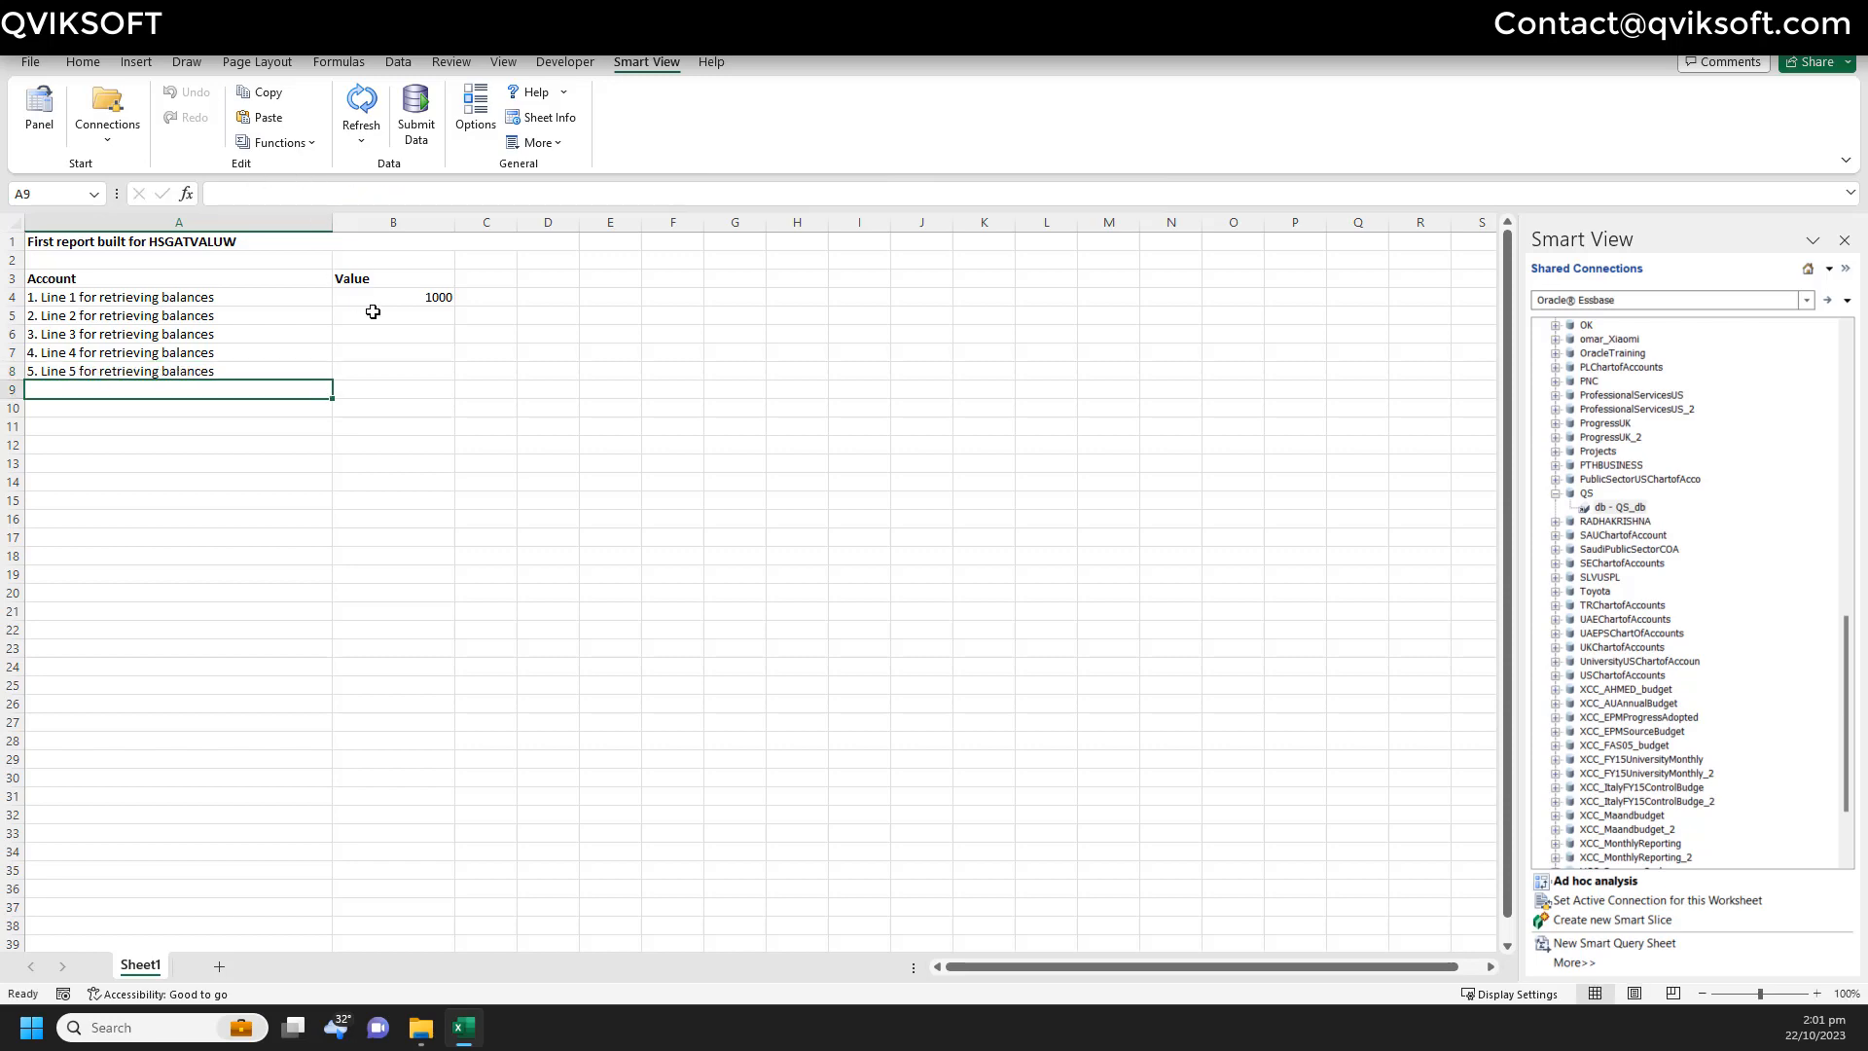
- Paste B4's HsGetValue formula into B5:B8 so lines 2–5 each show 1000
{"action": "left_click", "coordinate": [405, 293]}
{"action": "left_click_drag", "start_coordinate": [187, 300], "coordinate": [185, 389]}
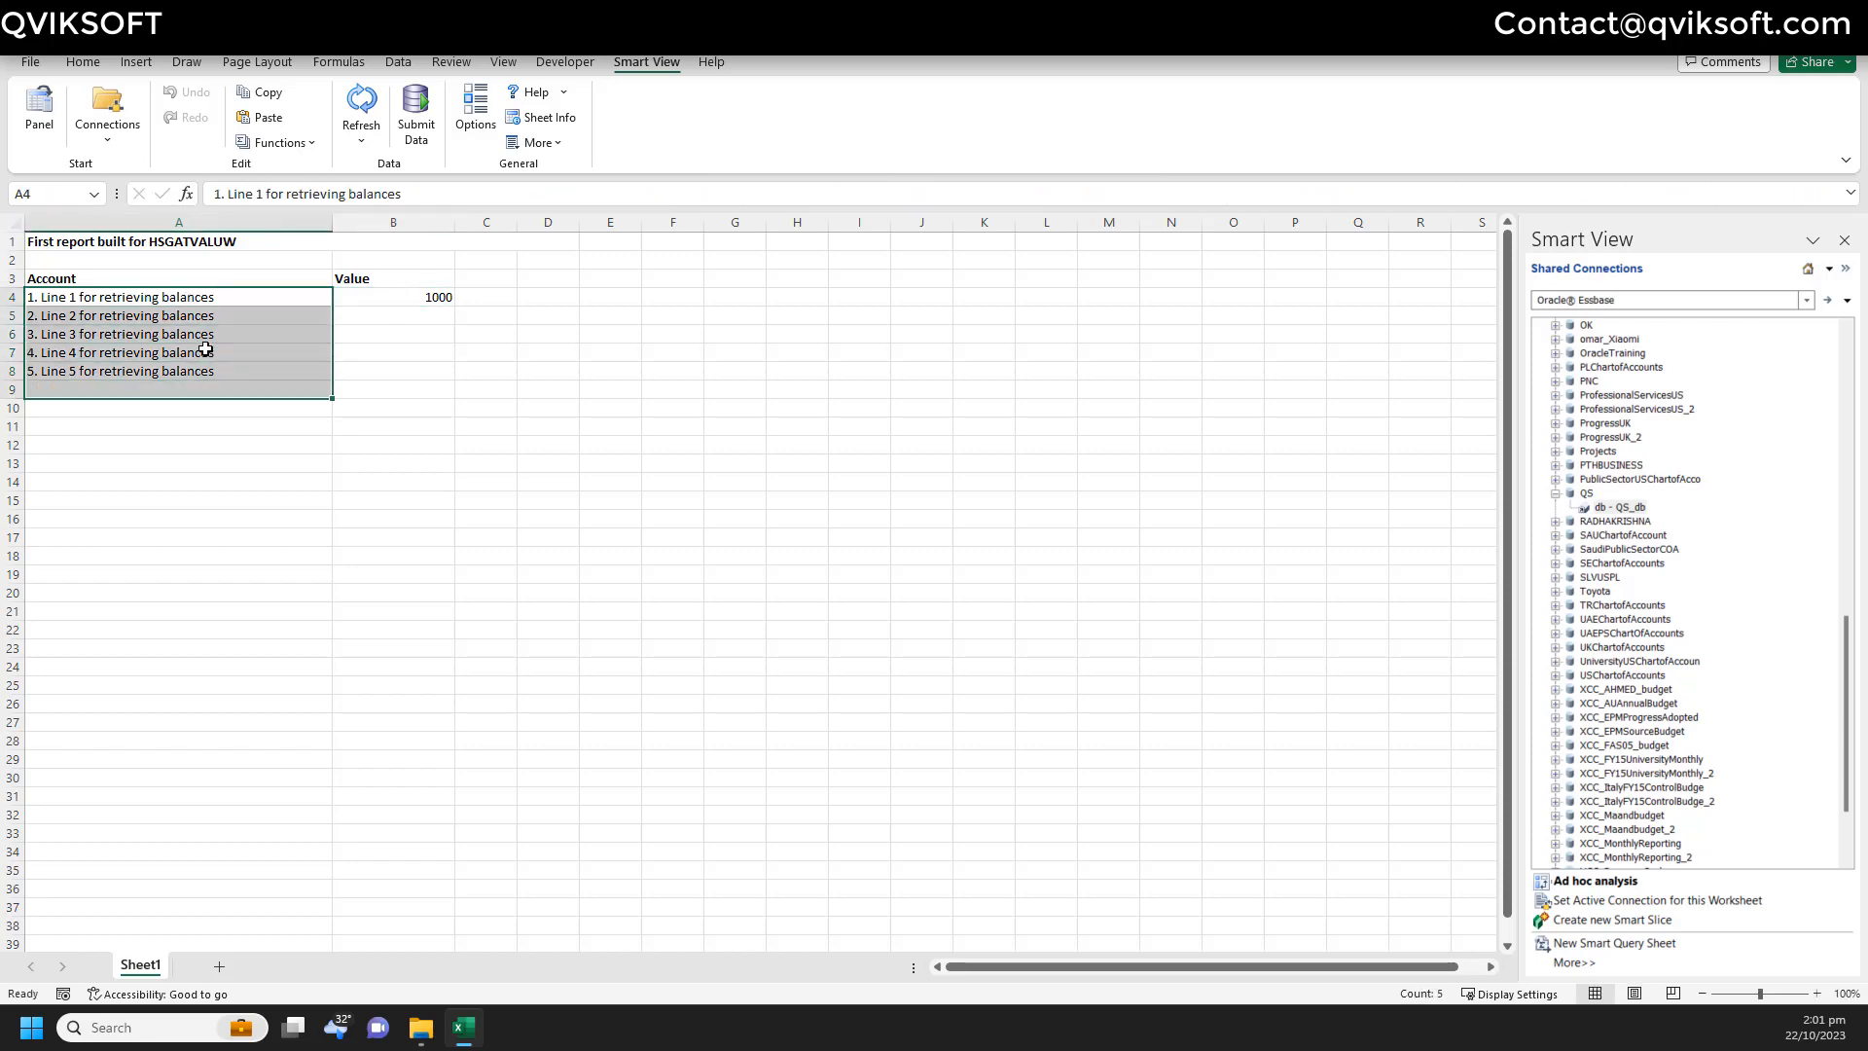
{"action": "left_click", "coordinate": [210, 318]}
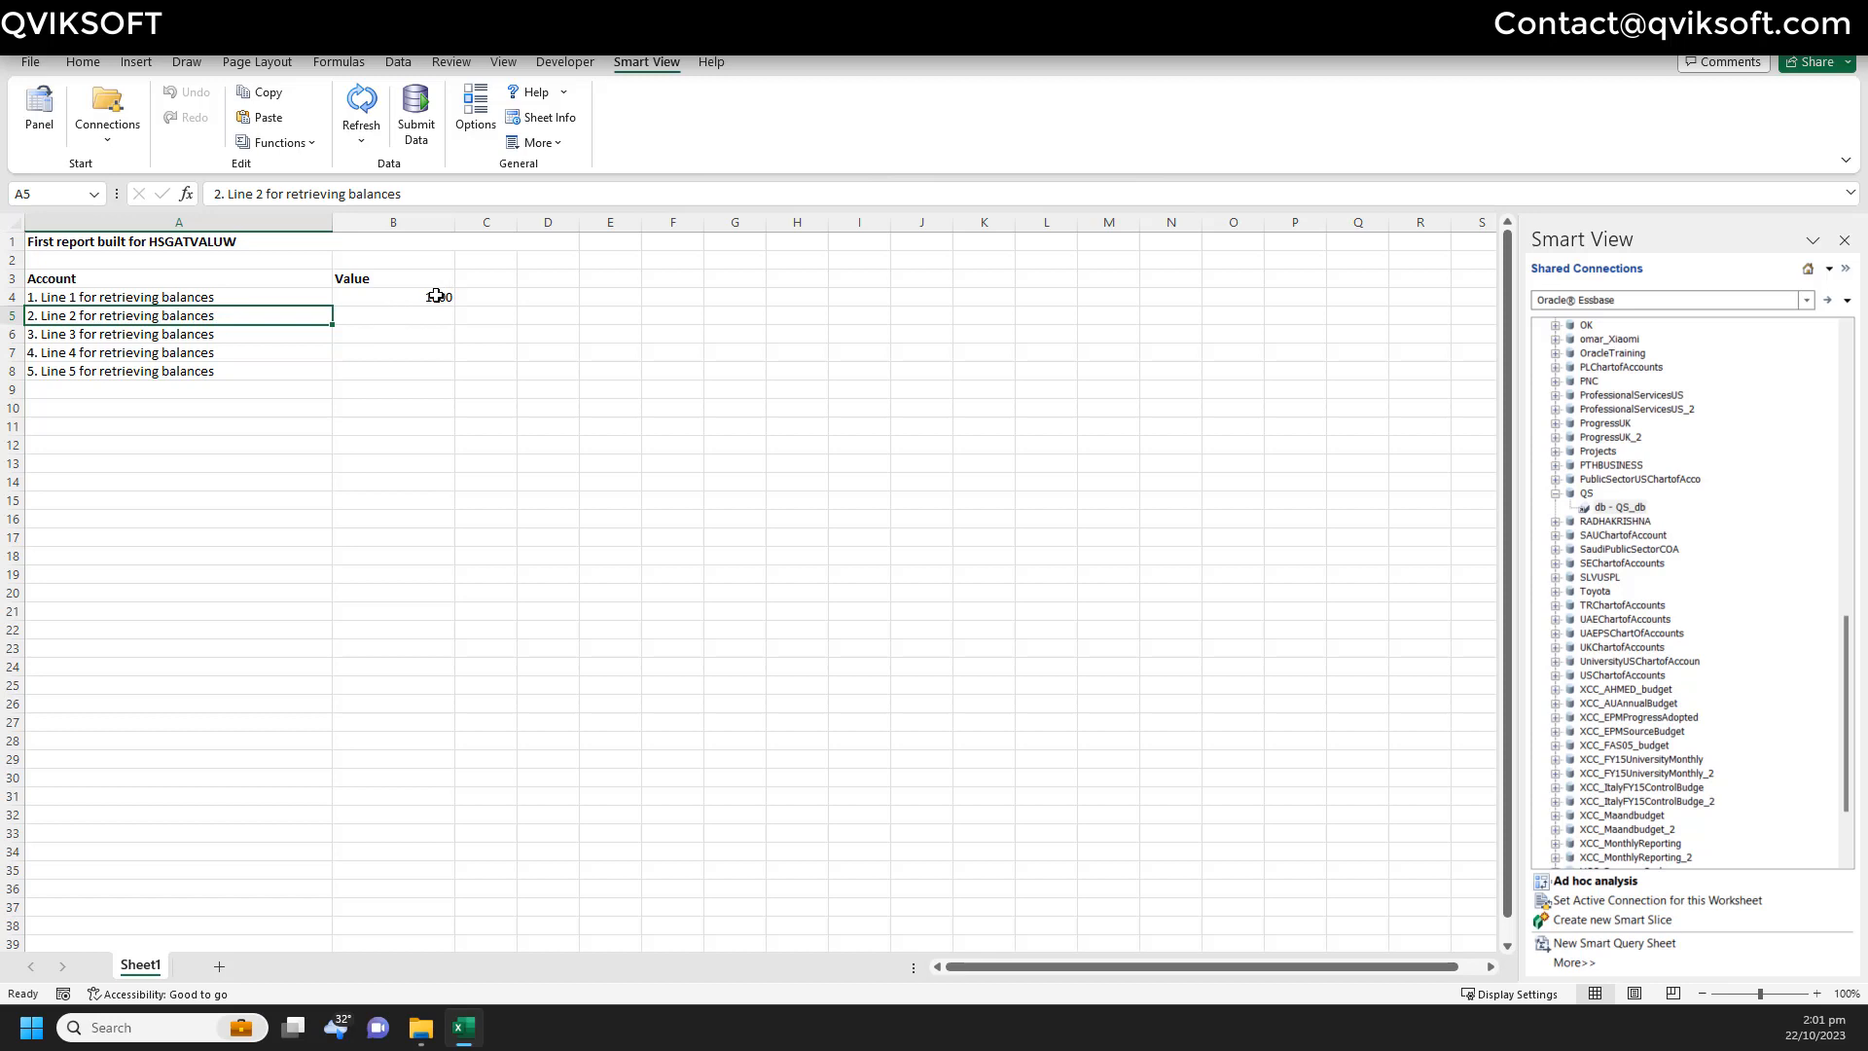
{"action": "left_click_drag", "start_coordinate": [436, 295], "coordinate": [425, 368]}
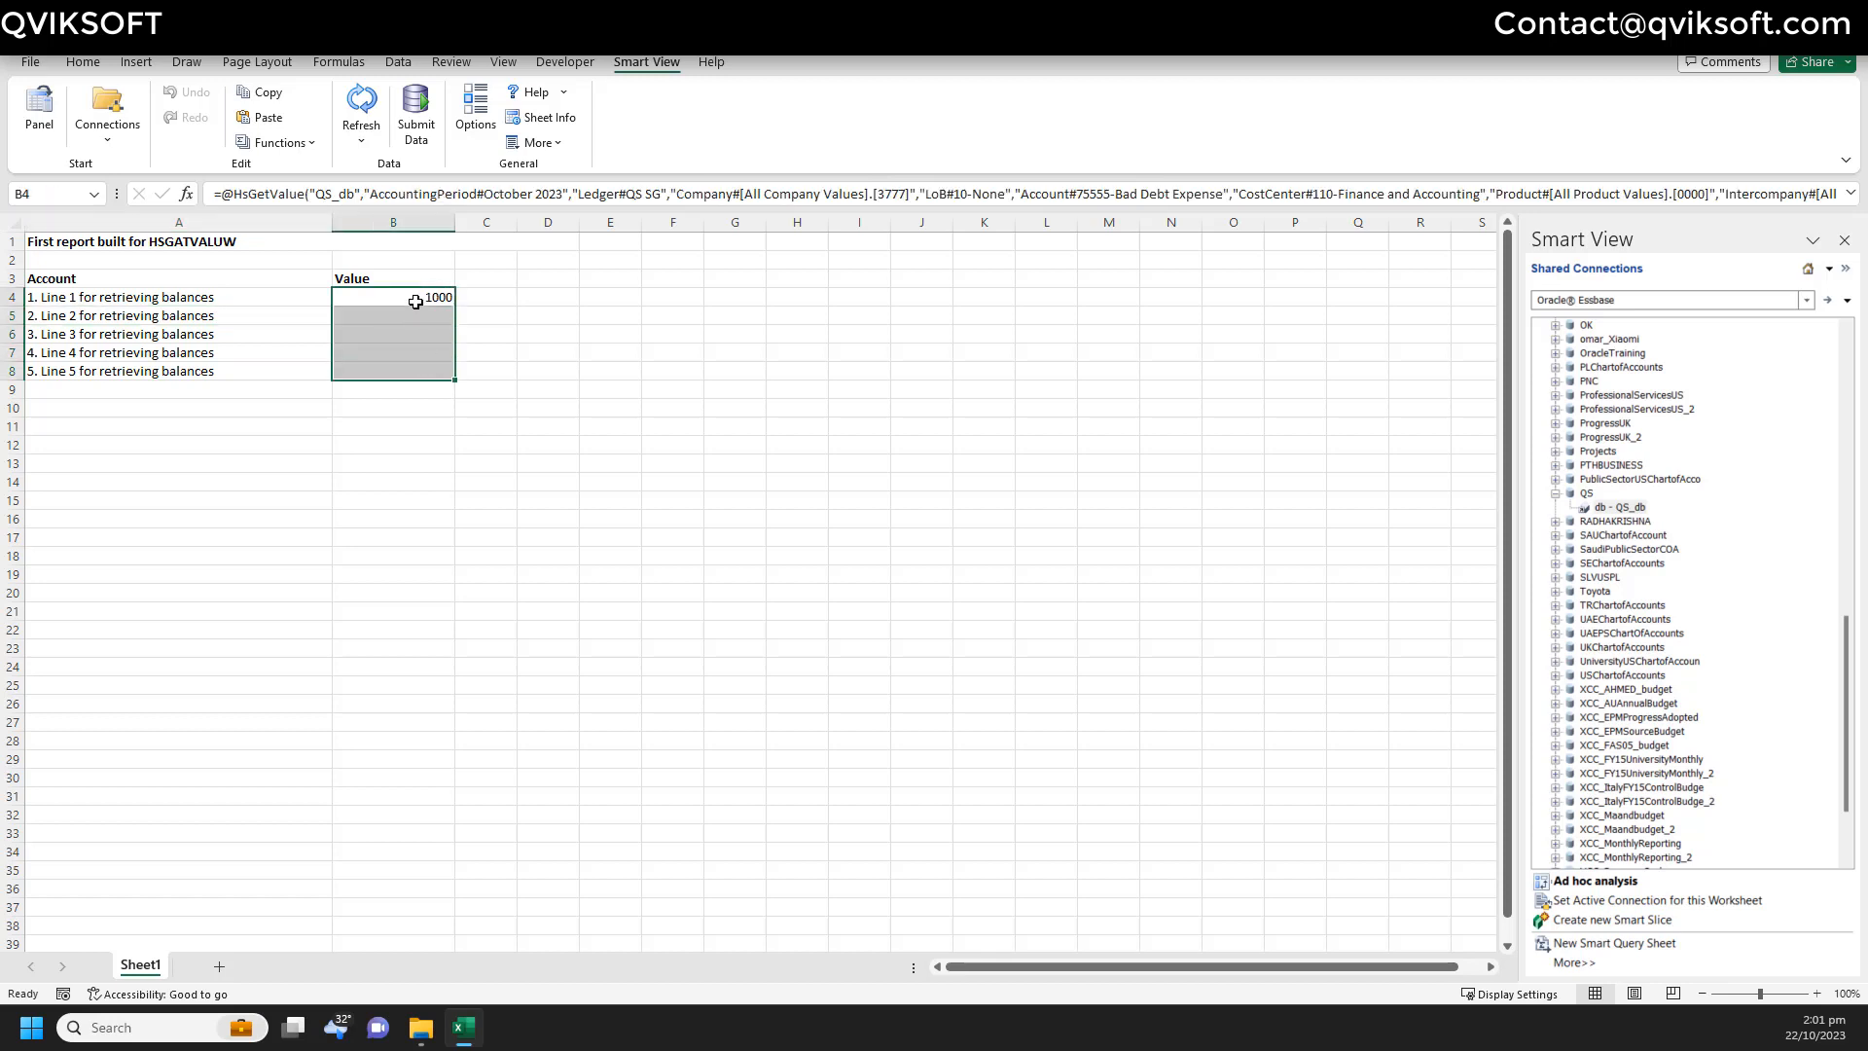
{"action": "left_click", "coordinate": [447, 296]}
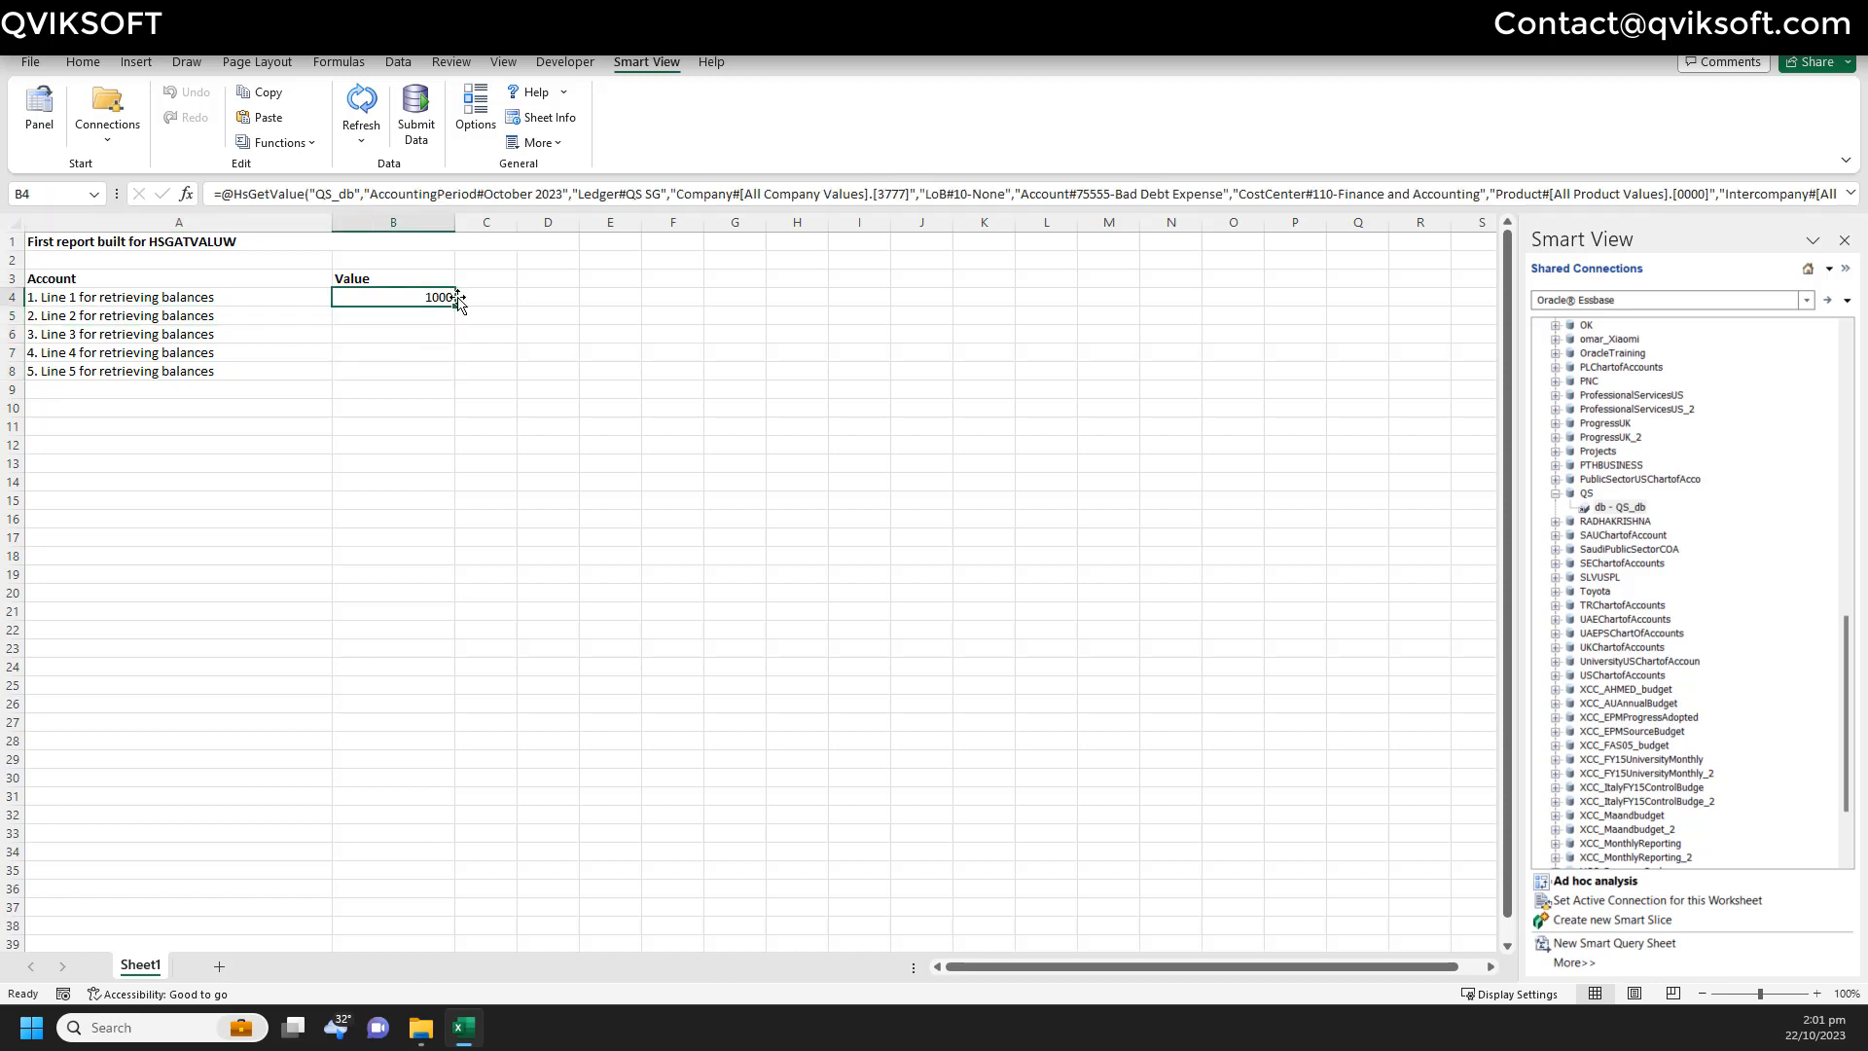
{"action": "key", "text": "ctrl+c"}
{"action": "key", "text": "Down"}
{"action": "key", "text": "shift+Down"}
{"action": "key", "text": "shift+Down"}
{"action": "key", "text": "shift+Down"}
{"action": "key", "text": "ctrl+v"}
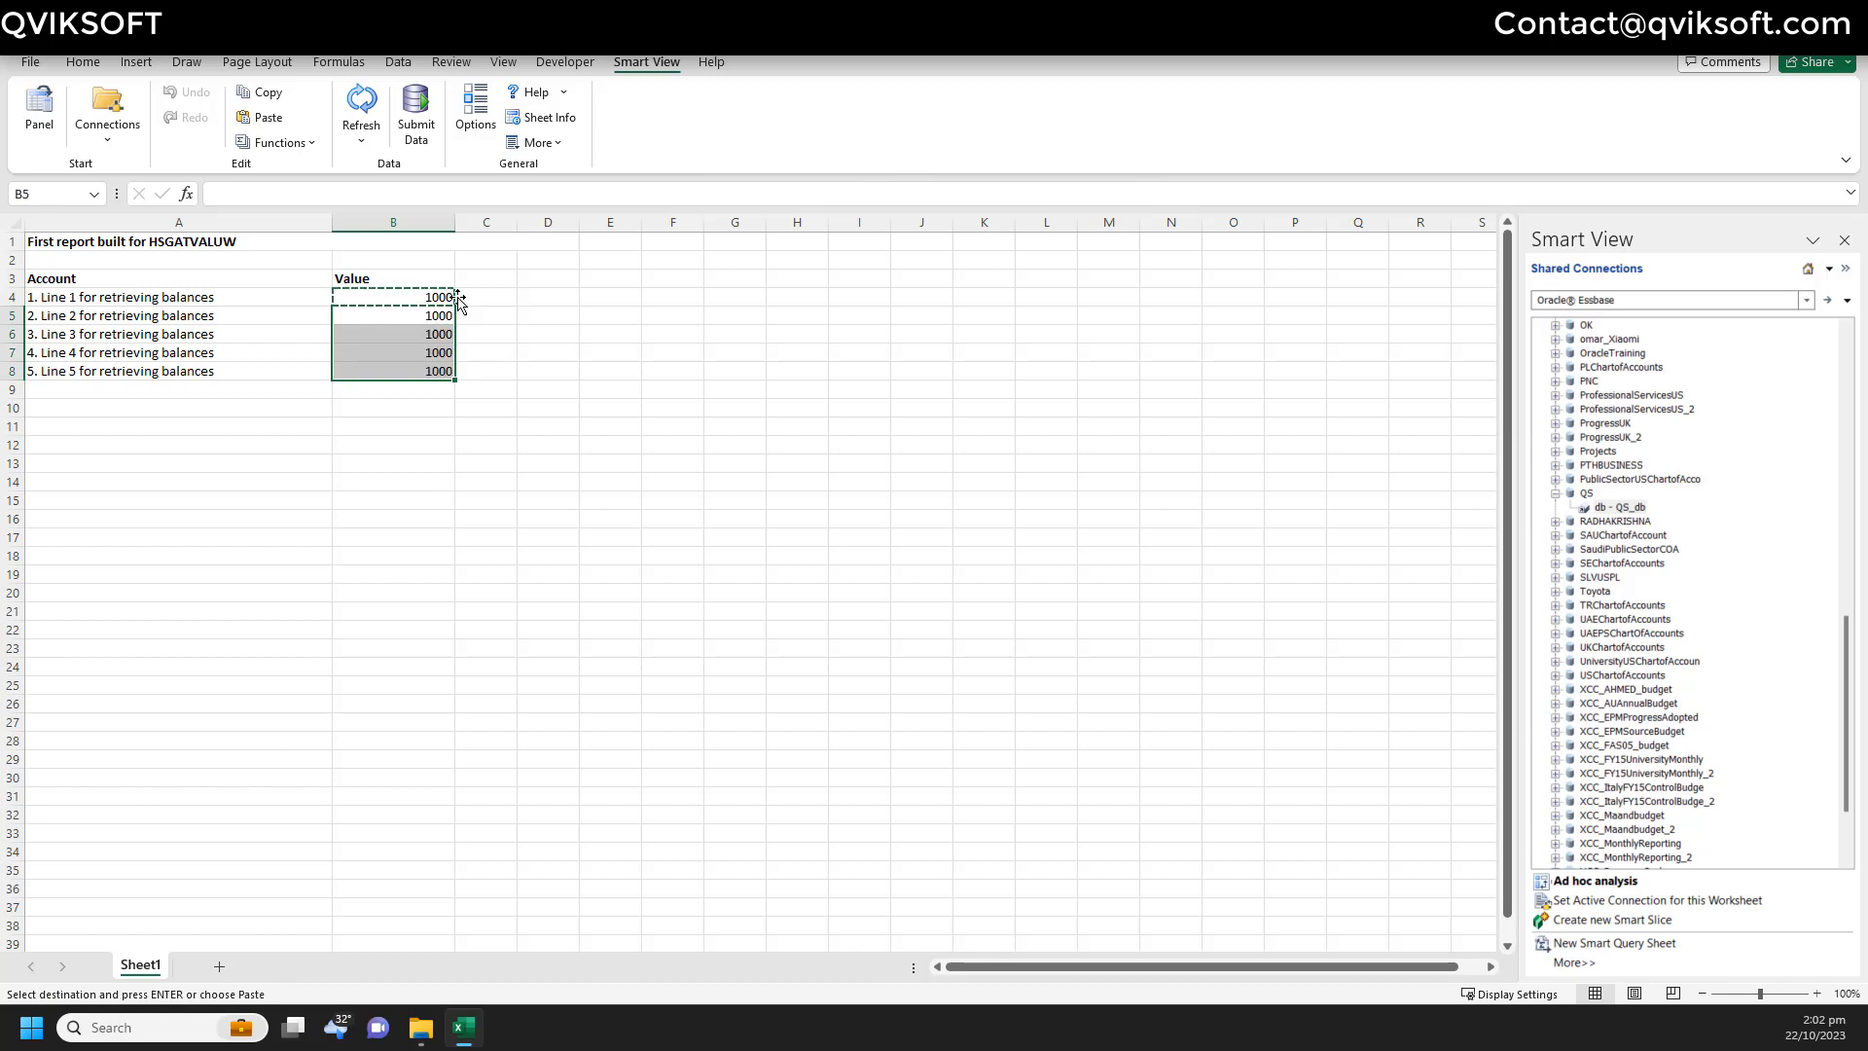
{"action": "key", "text": "Escape"}
{"action": "key", "text": "Down"}
{"action": "key", "text": "Down"}
{"action": "key", "text": "Up"}
{"action": "key", "text": "Up"}
{"action": "key", "text": "Up"}
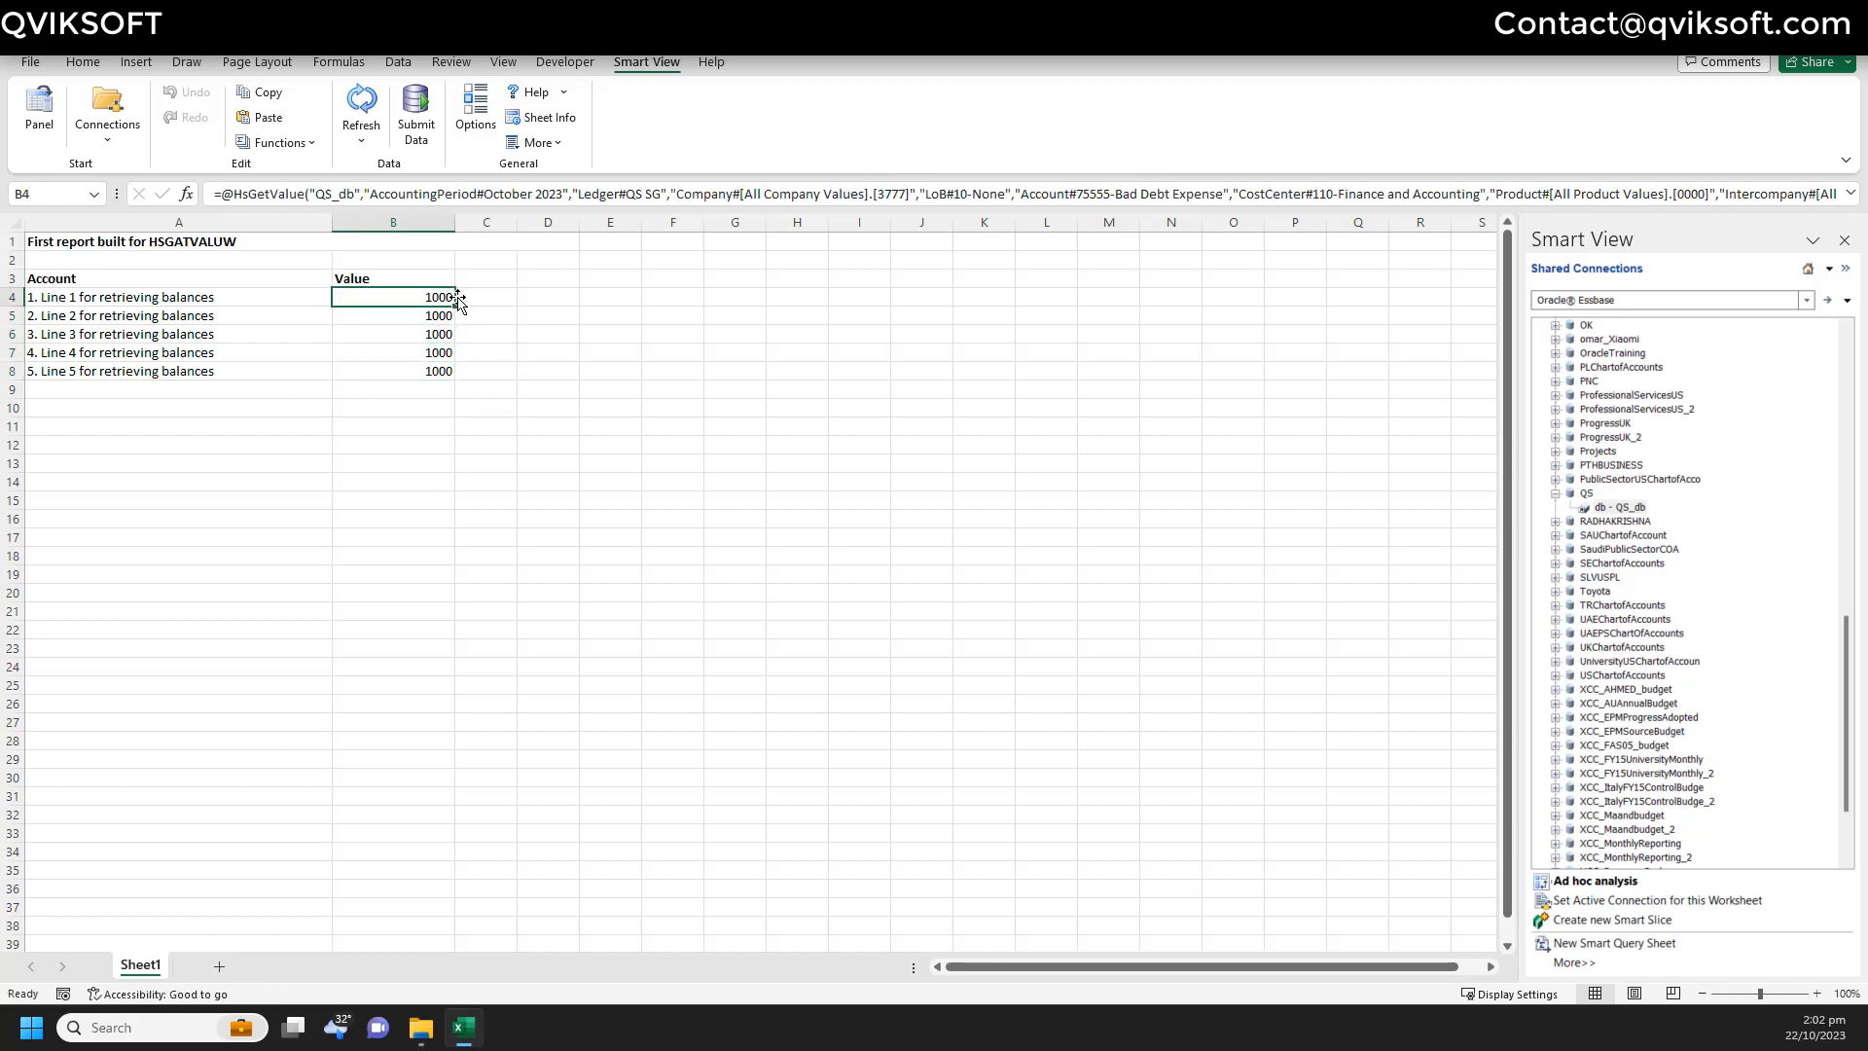
{"action": "key", "text": "Down"}
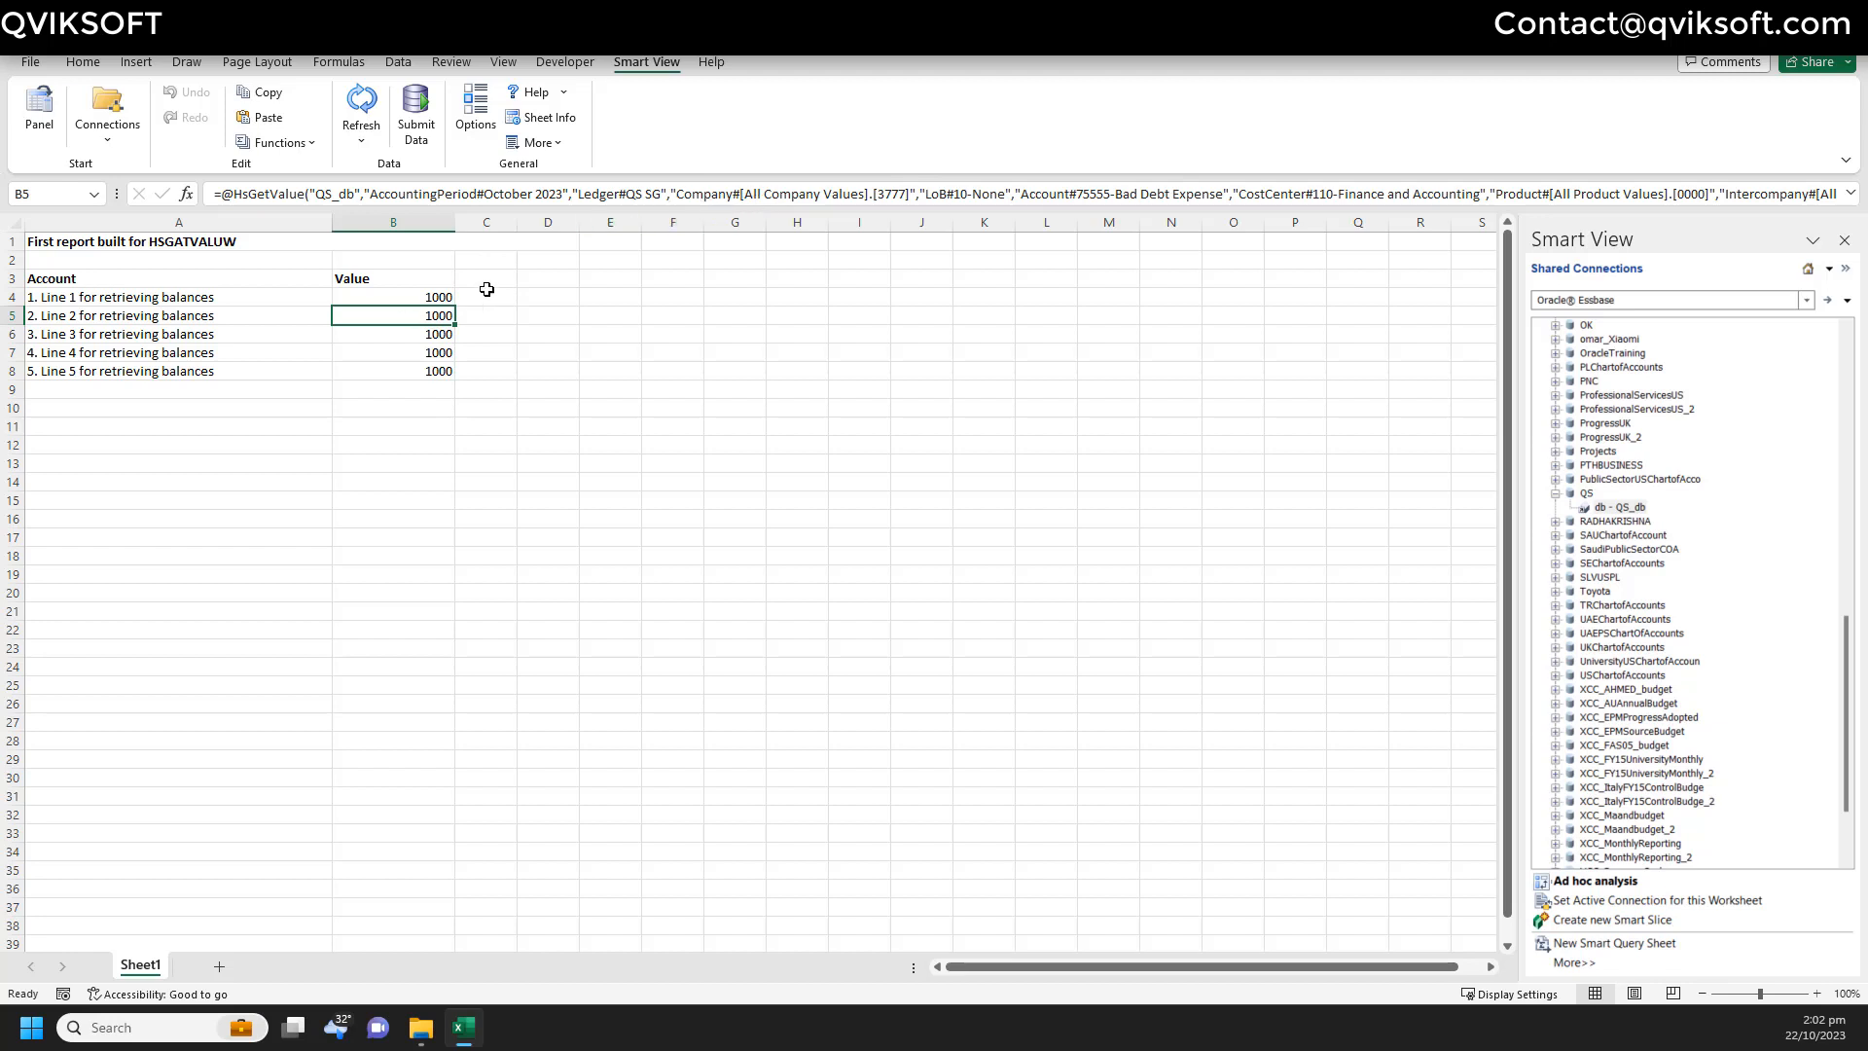
- Change the line 2 formula in B5 to use LoB member 20-Oracle
{"action": "left_click", "coordinate": [289, 153]}
{"action": "left_click", "coordinate": [302, 191]}
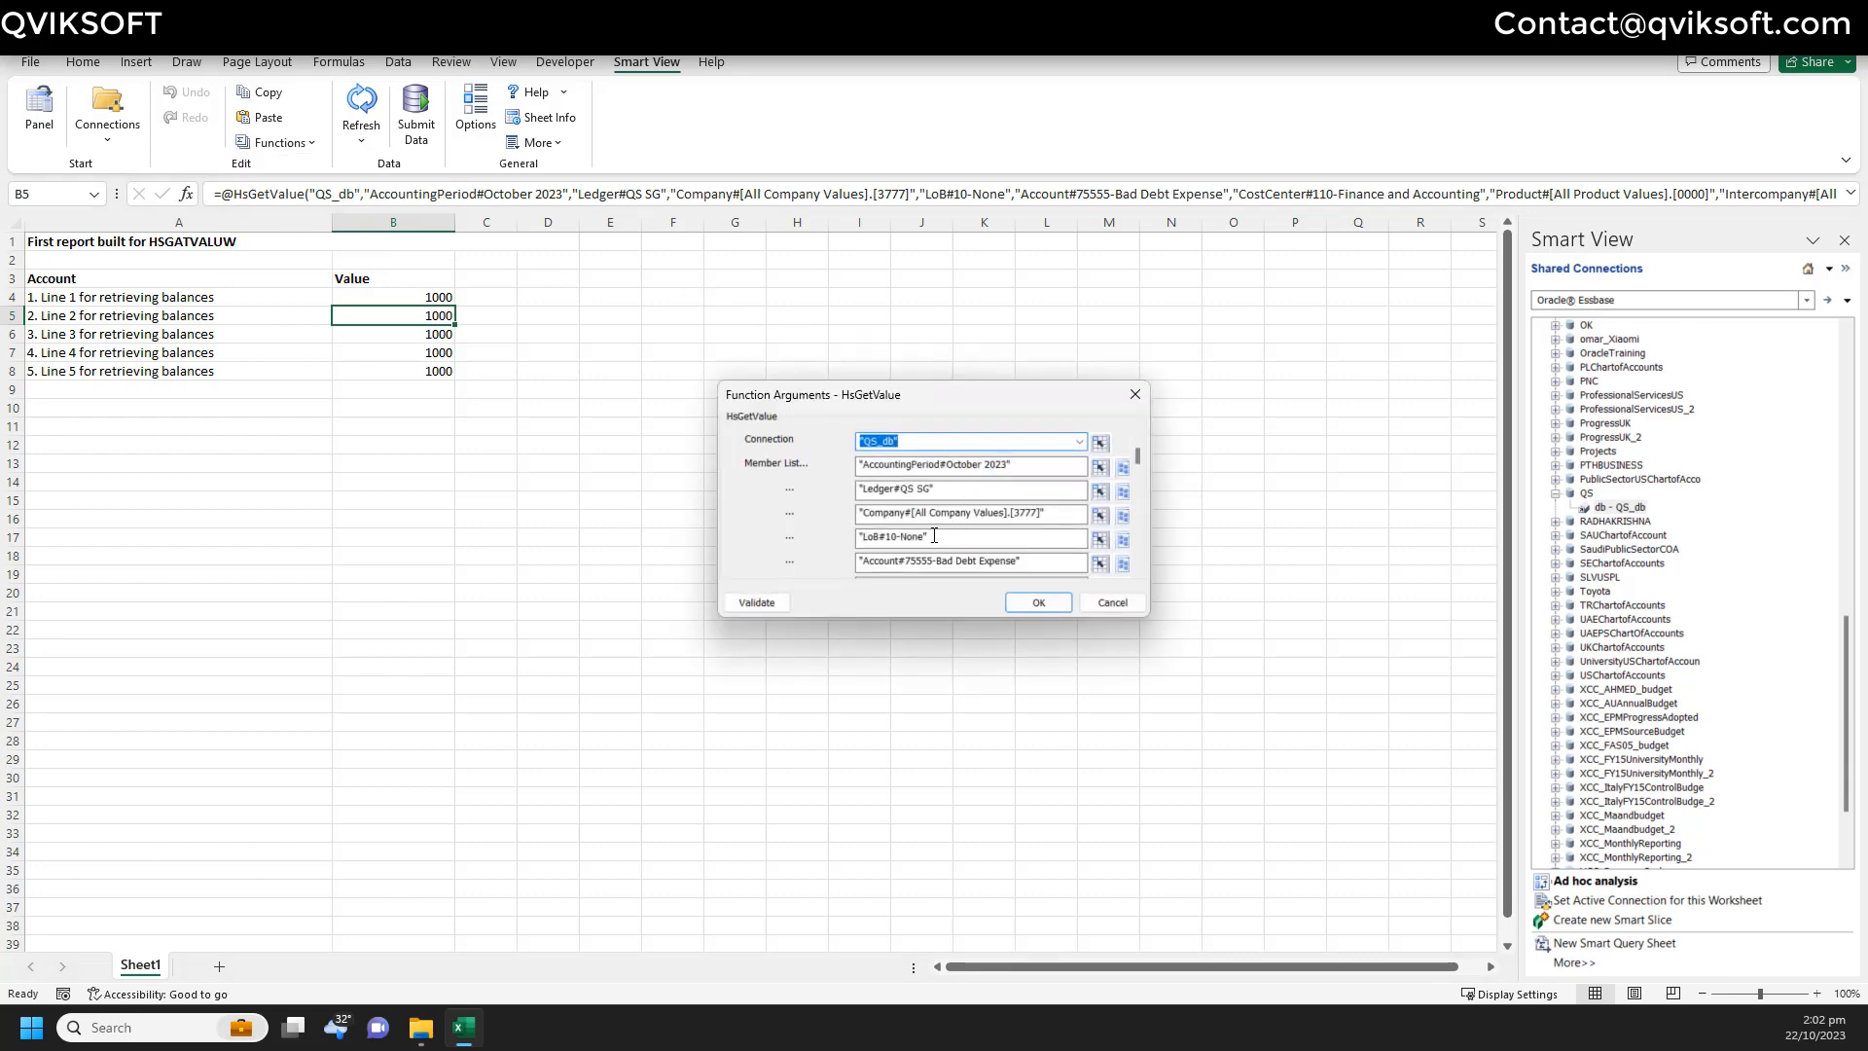
{"action": "left_click", "coordinate": [934, 536]}
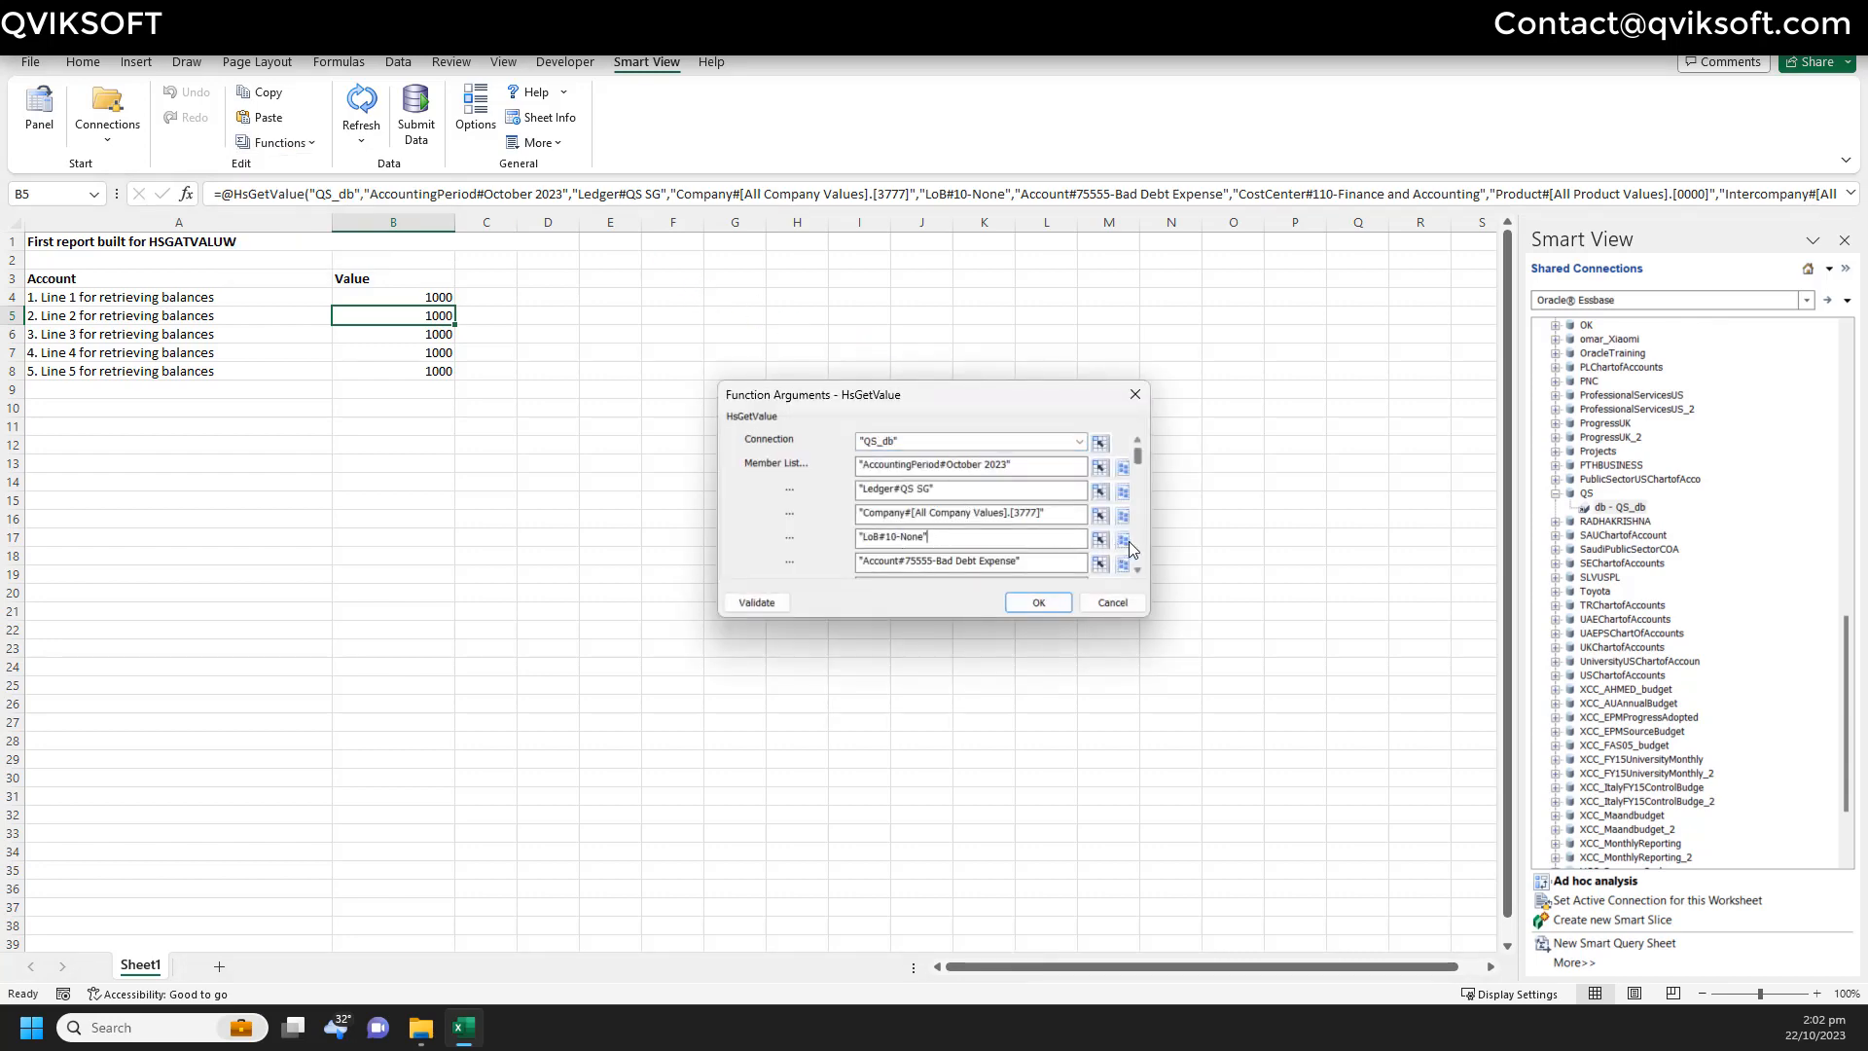
{"action": "scroll", "coordinate": [1069, 541], "scroll_direction": "down", "scroll_amount": 5}
{"action": "scroll", "coordinate": [1051, 491], "scroll_direction": "up", "scroll_amount": 1}
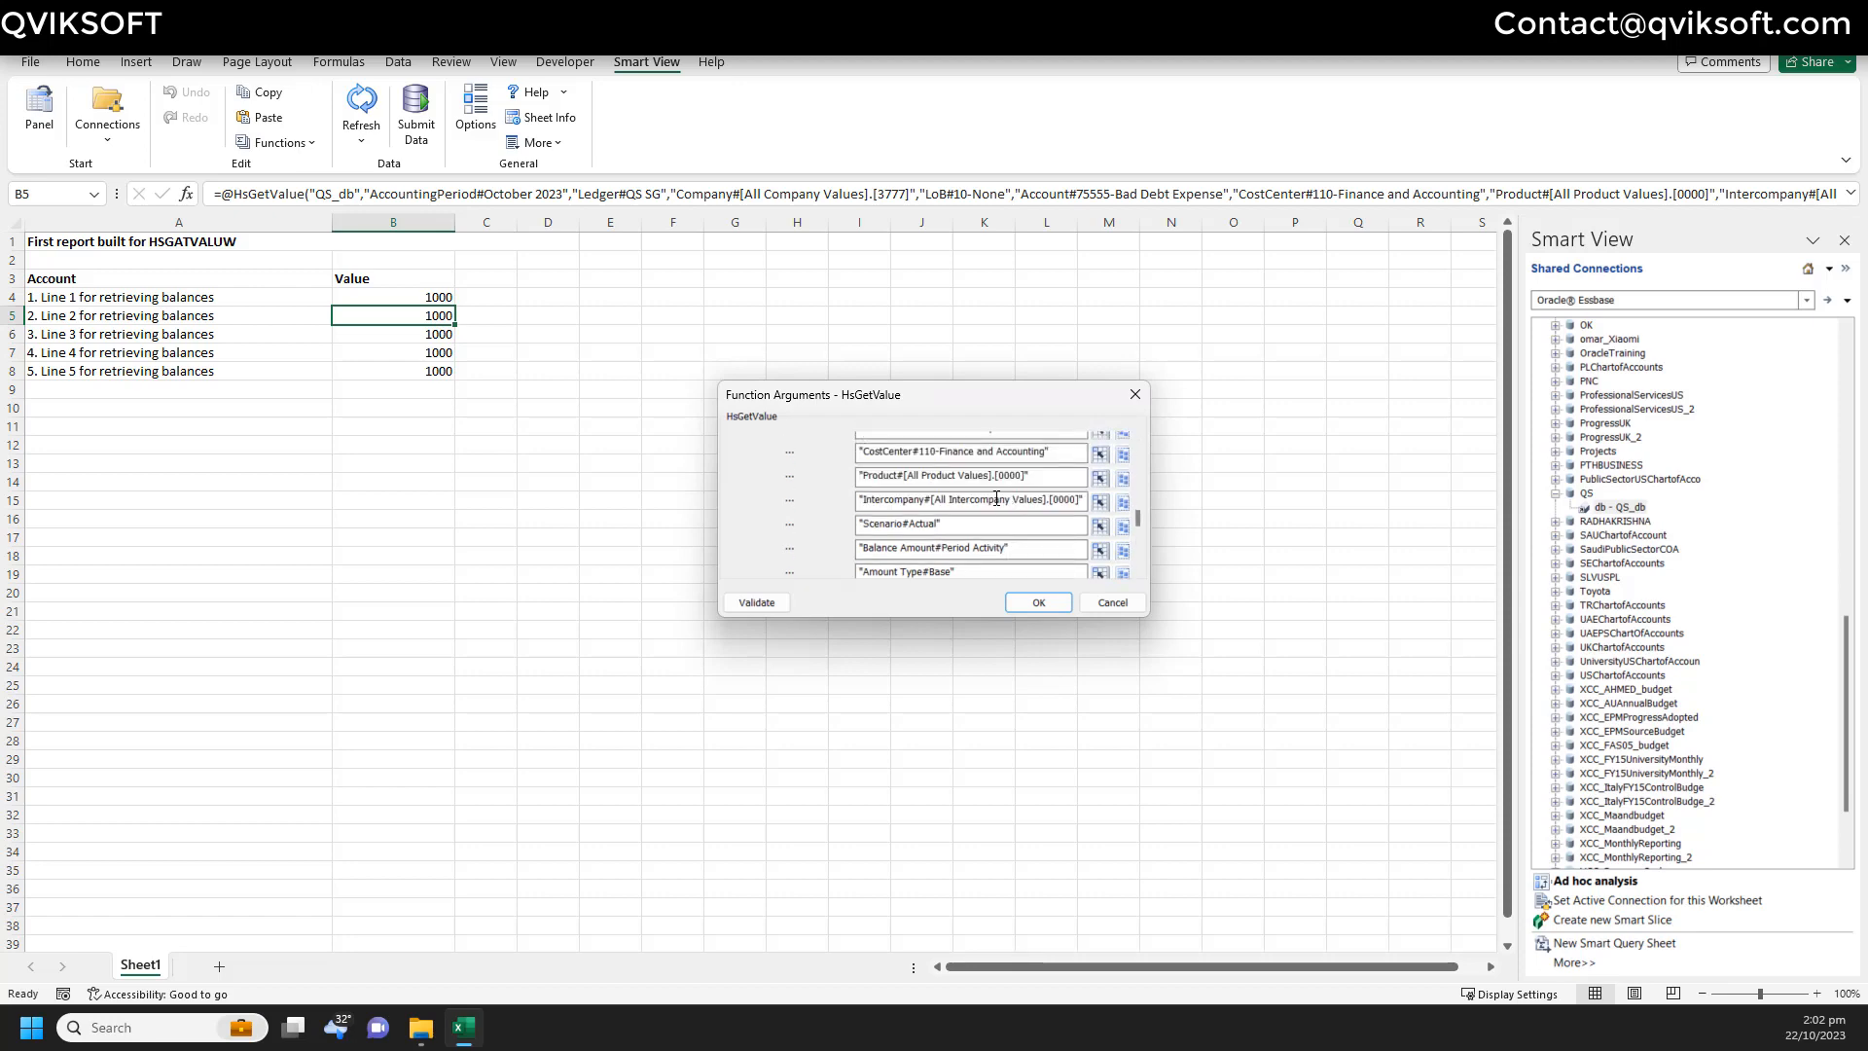
{"action": "scroll", "coordinate": [1002, 517], "scroll_direction": "up", "scroll_amount": 1}
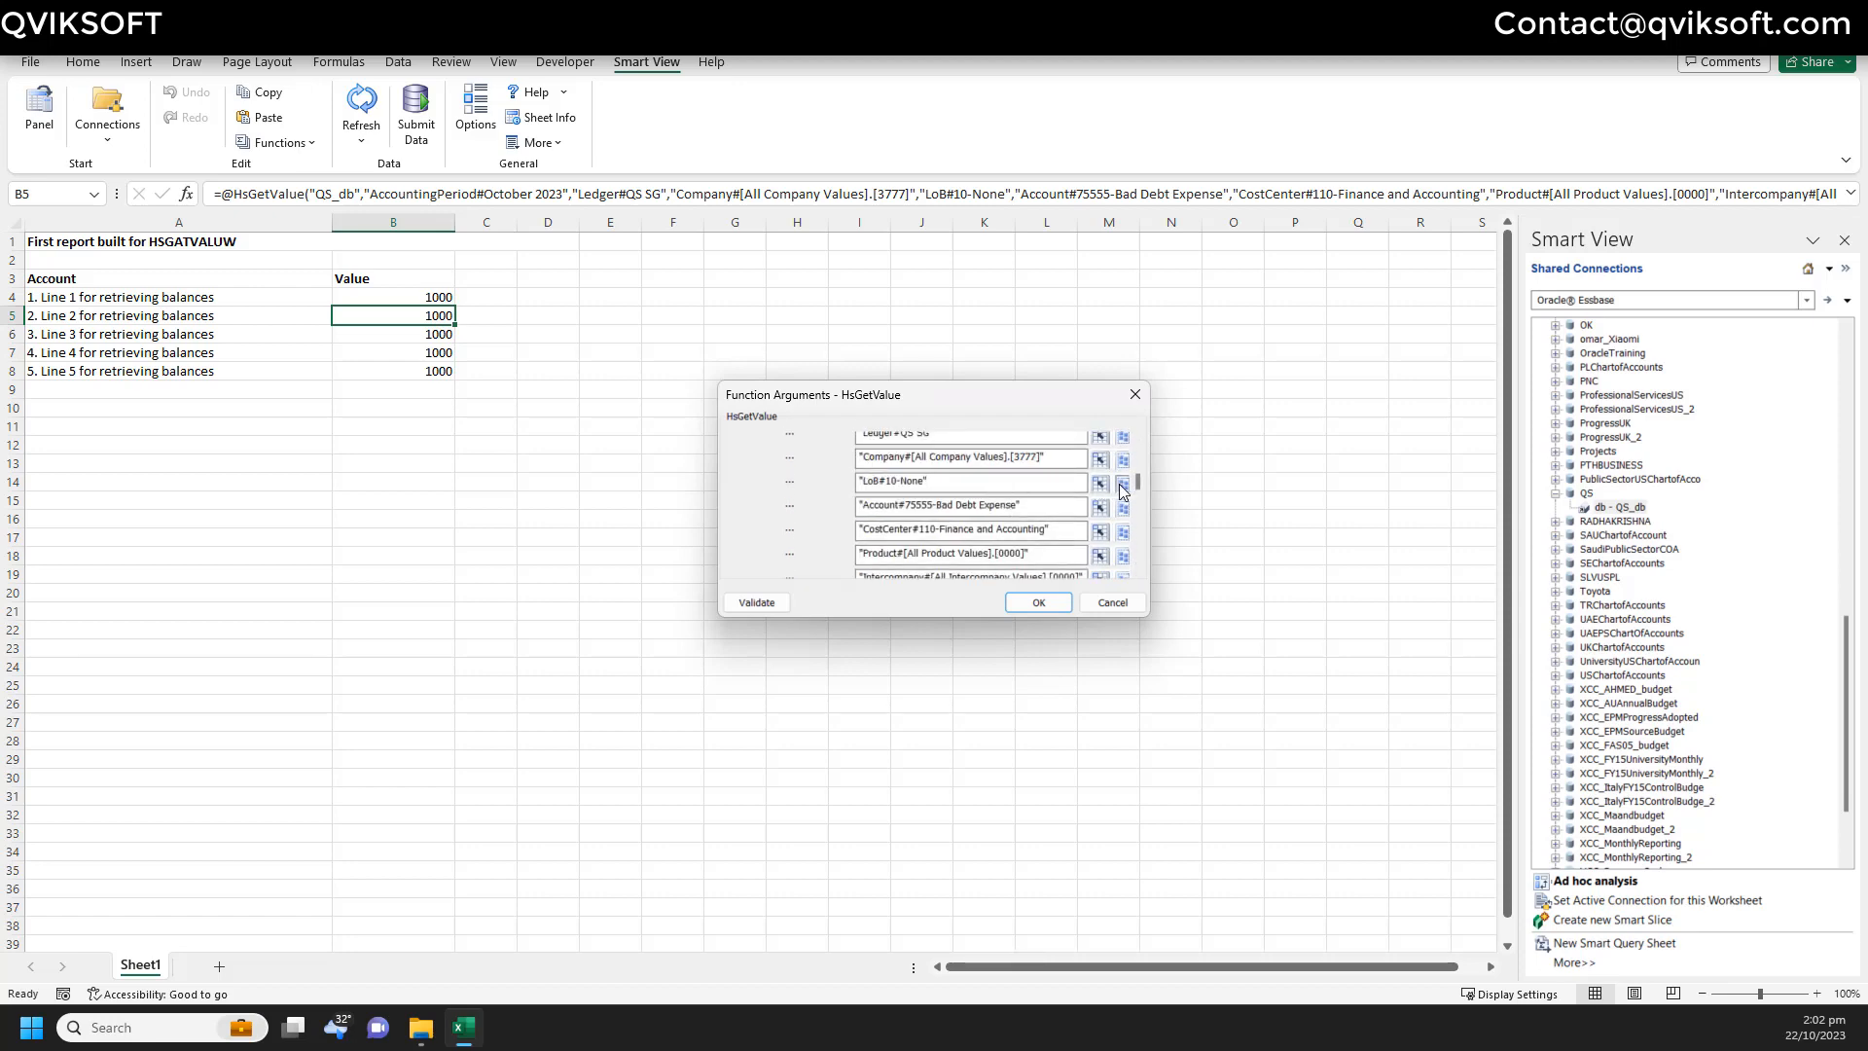
{"action": "left_click", "coordinate": [898, 459]}
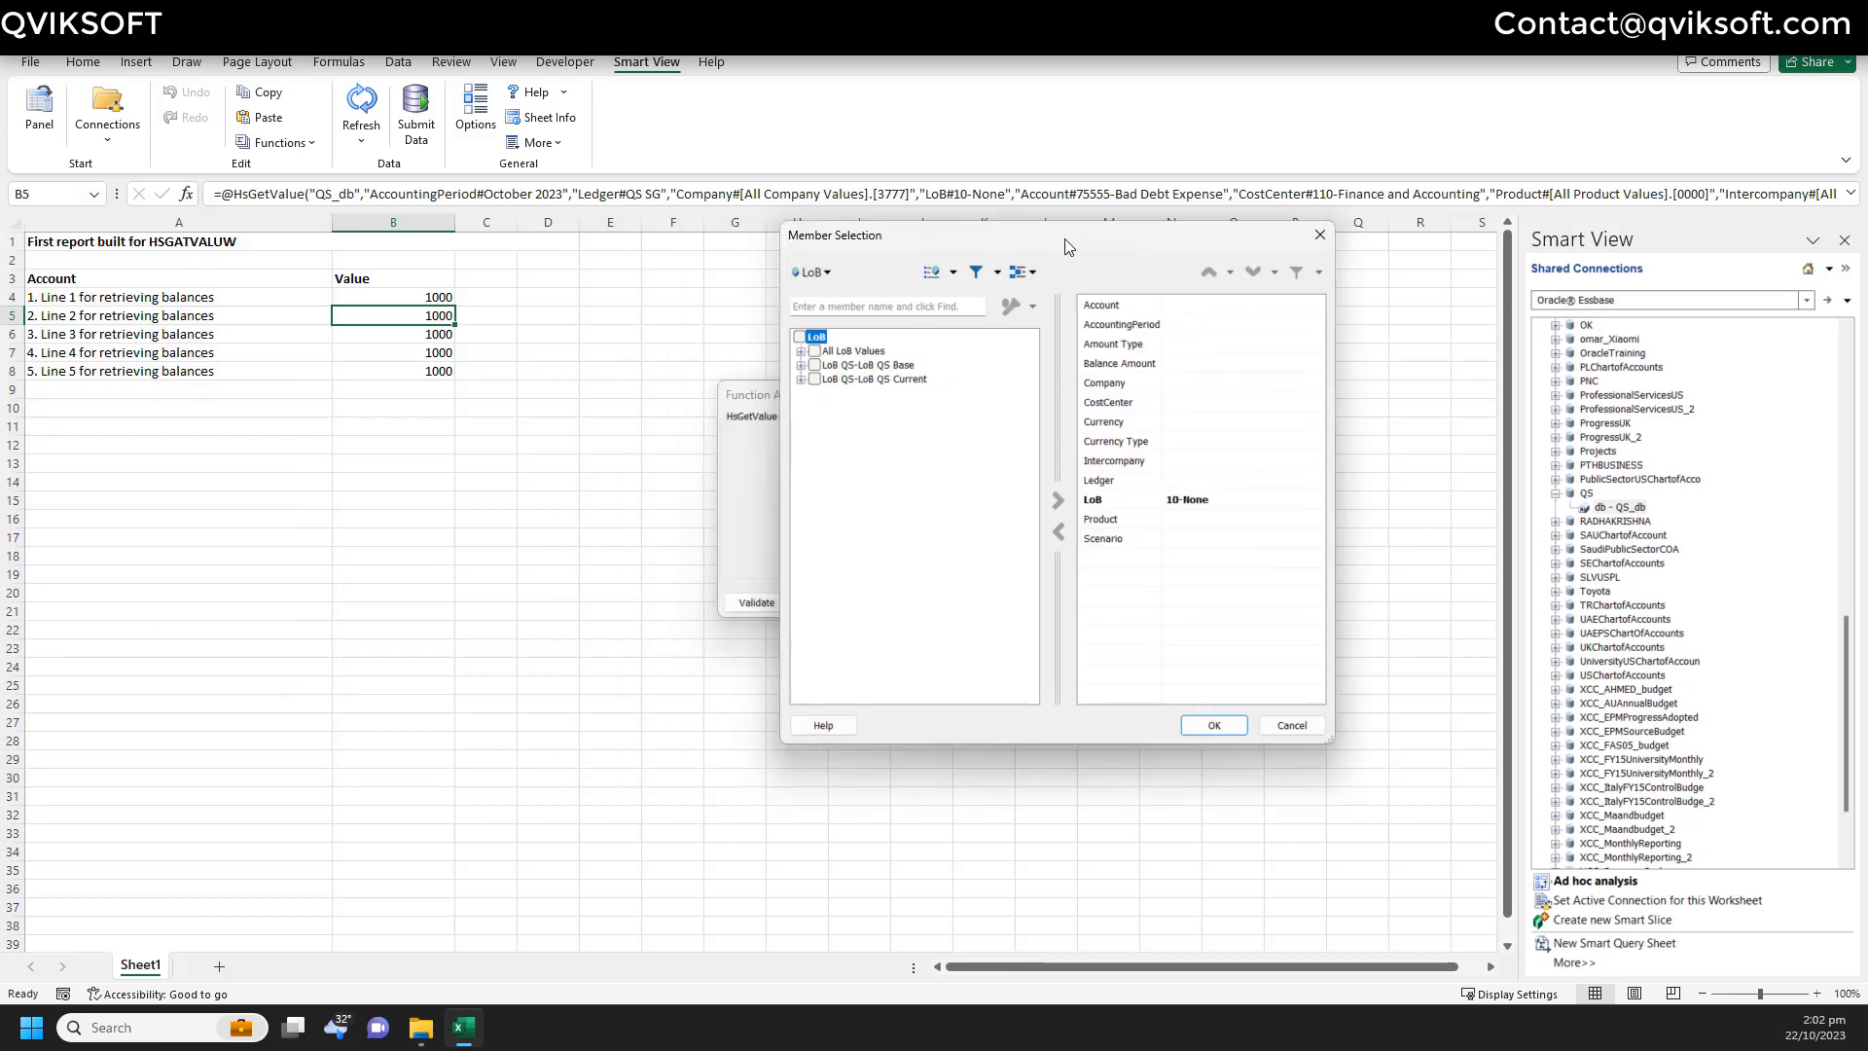
{"action": "left_click", "coordinate": [801, 350]}
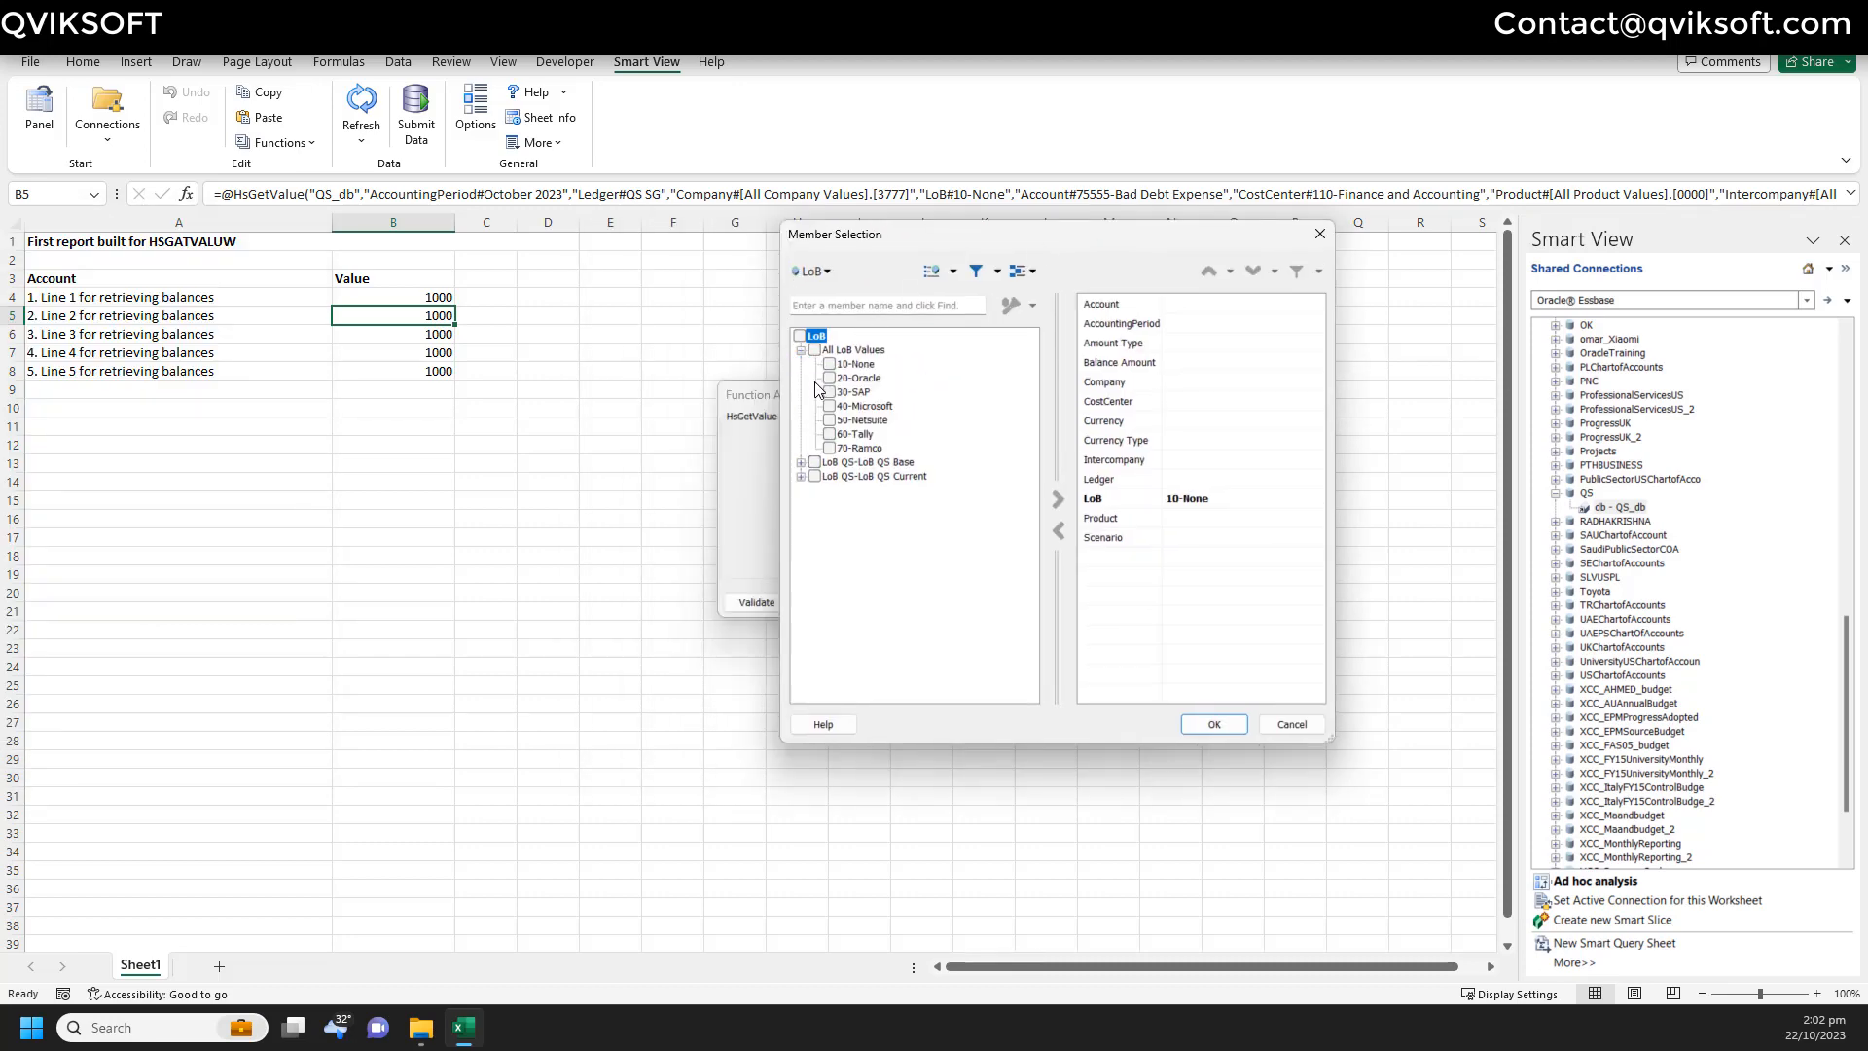
{"action": "left_click", "coordinate": [846, 378]}
{"action": "left_click", "coordinate": [1057, 499]}
{"action": "left_click", "coordinate": [1231, 727]}
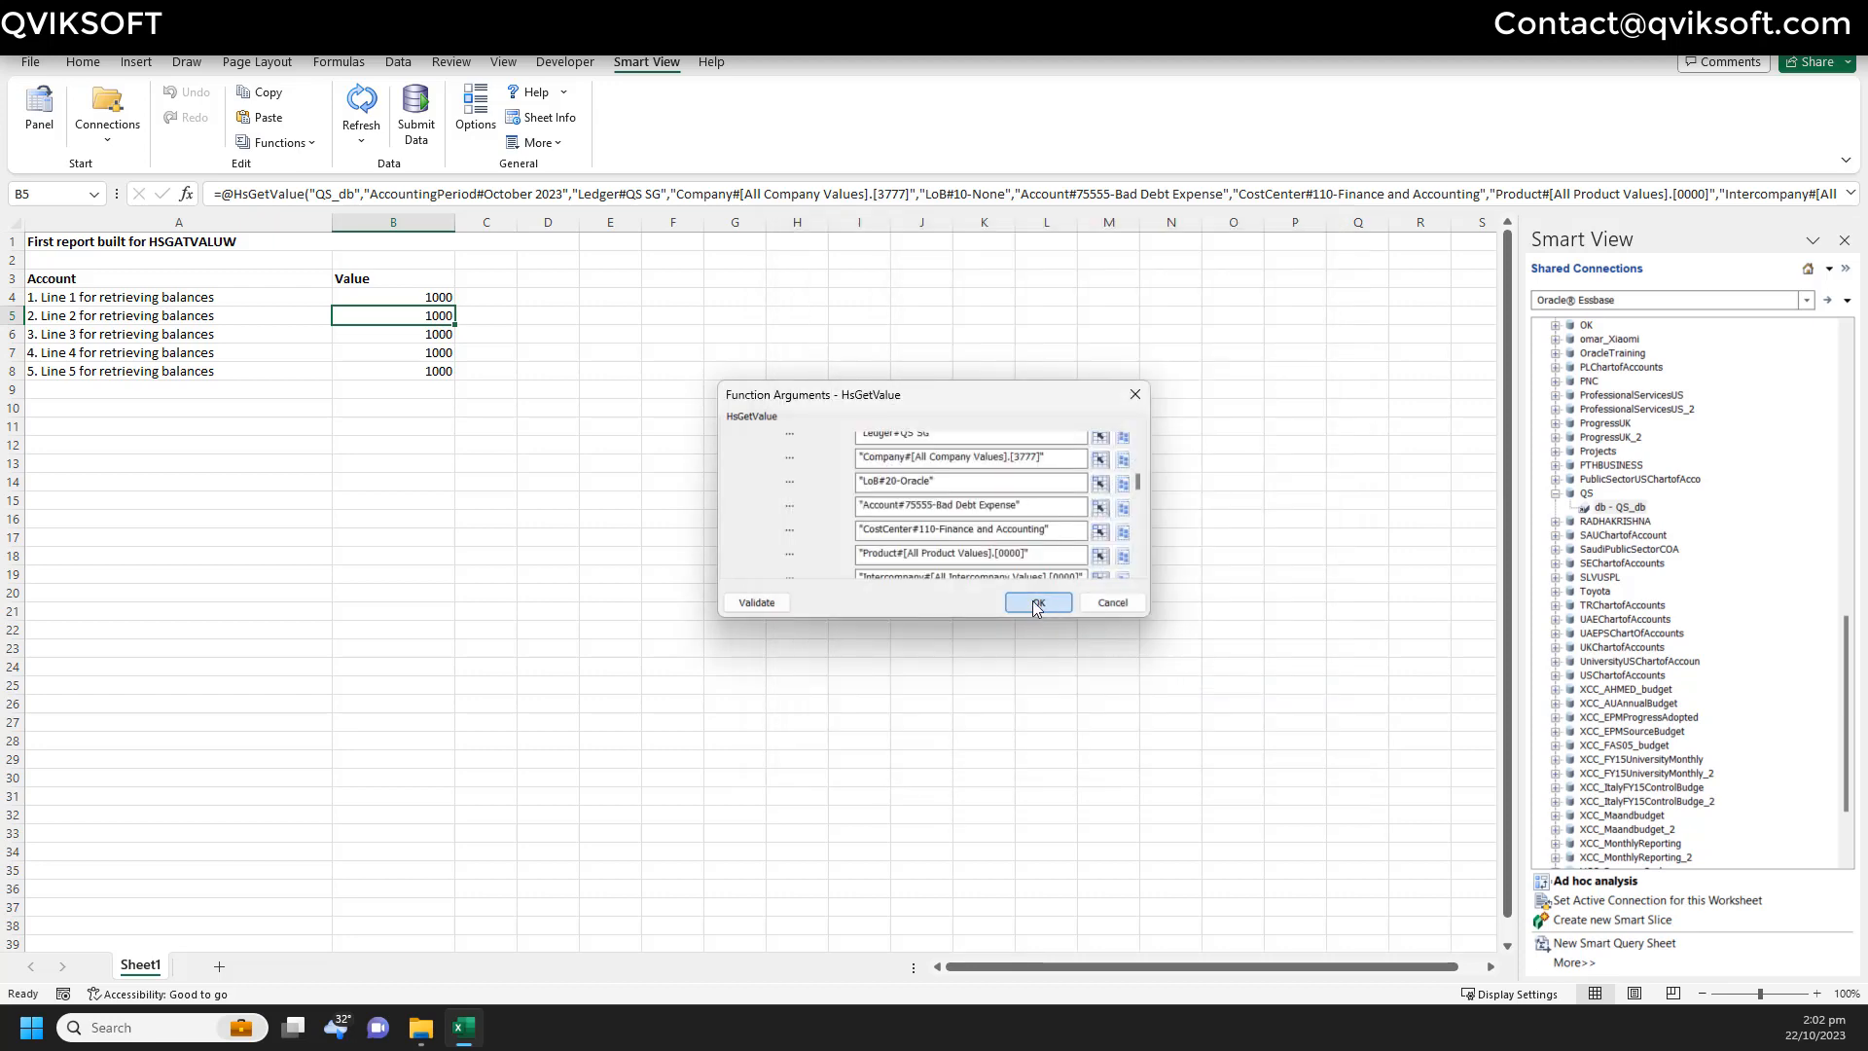
{"action": "left_click", "coordinate": [1037, 604]}
- Change the line 3 formula in B6 to use LoB member 30-SAP
{"action": "left_click", "coordinate": [456, 334]}
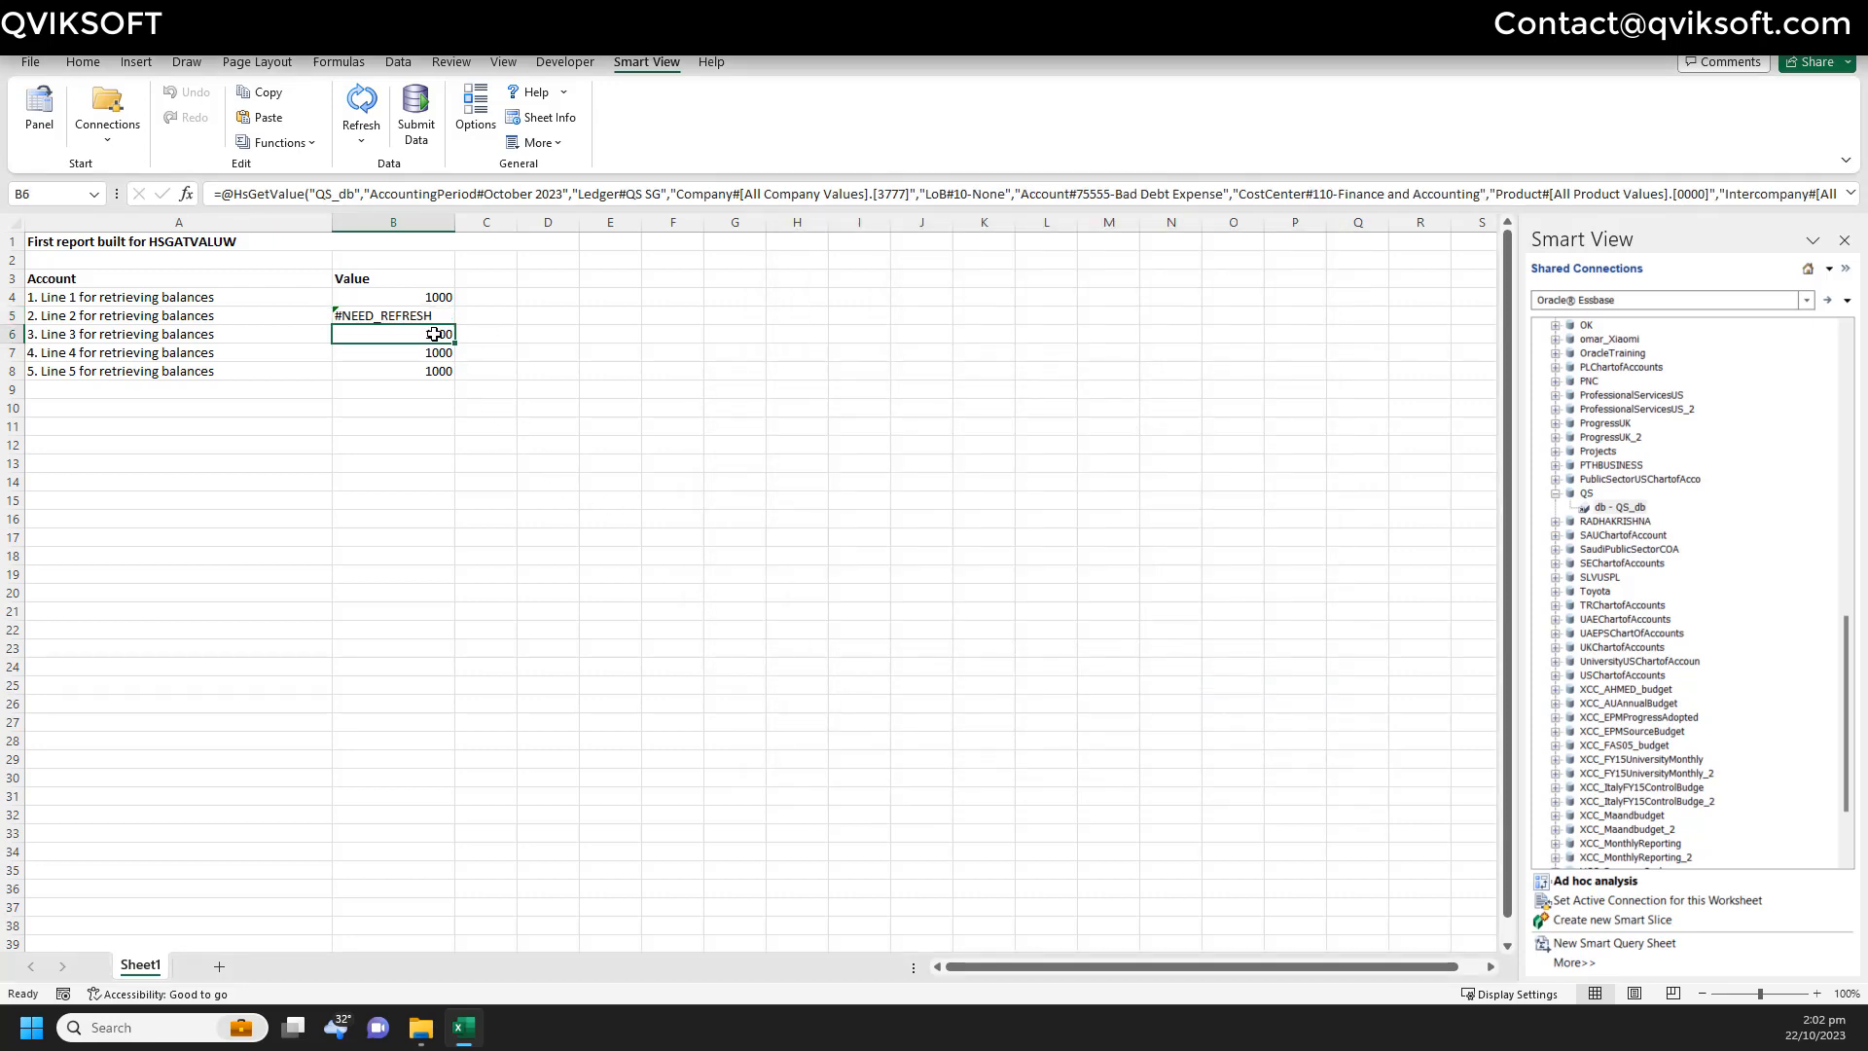
{"action": "left_click", "coordinate": [288, 144]}
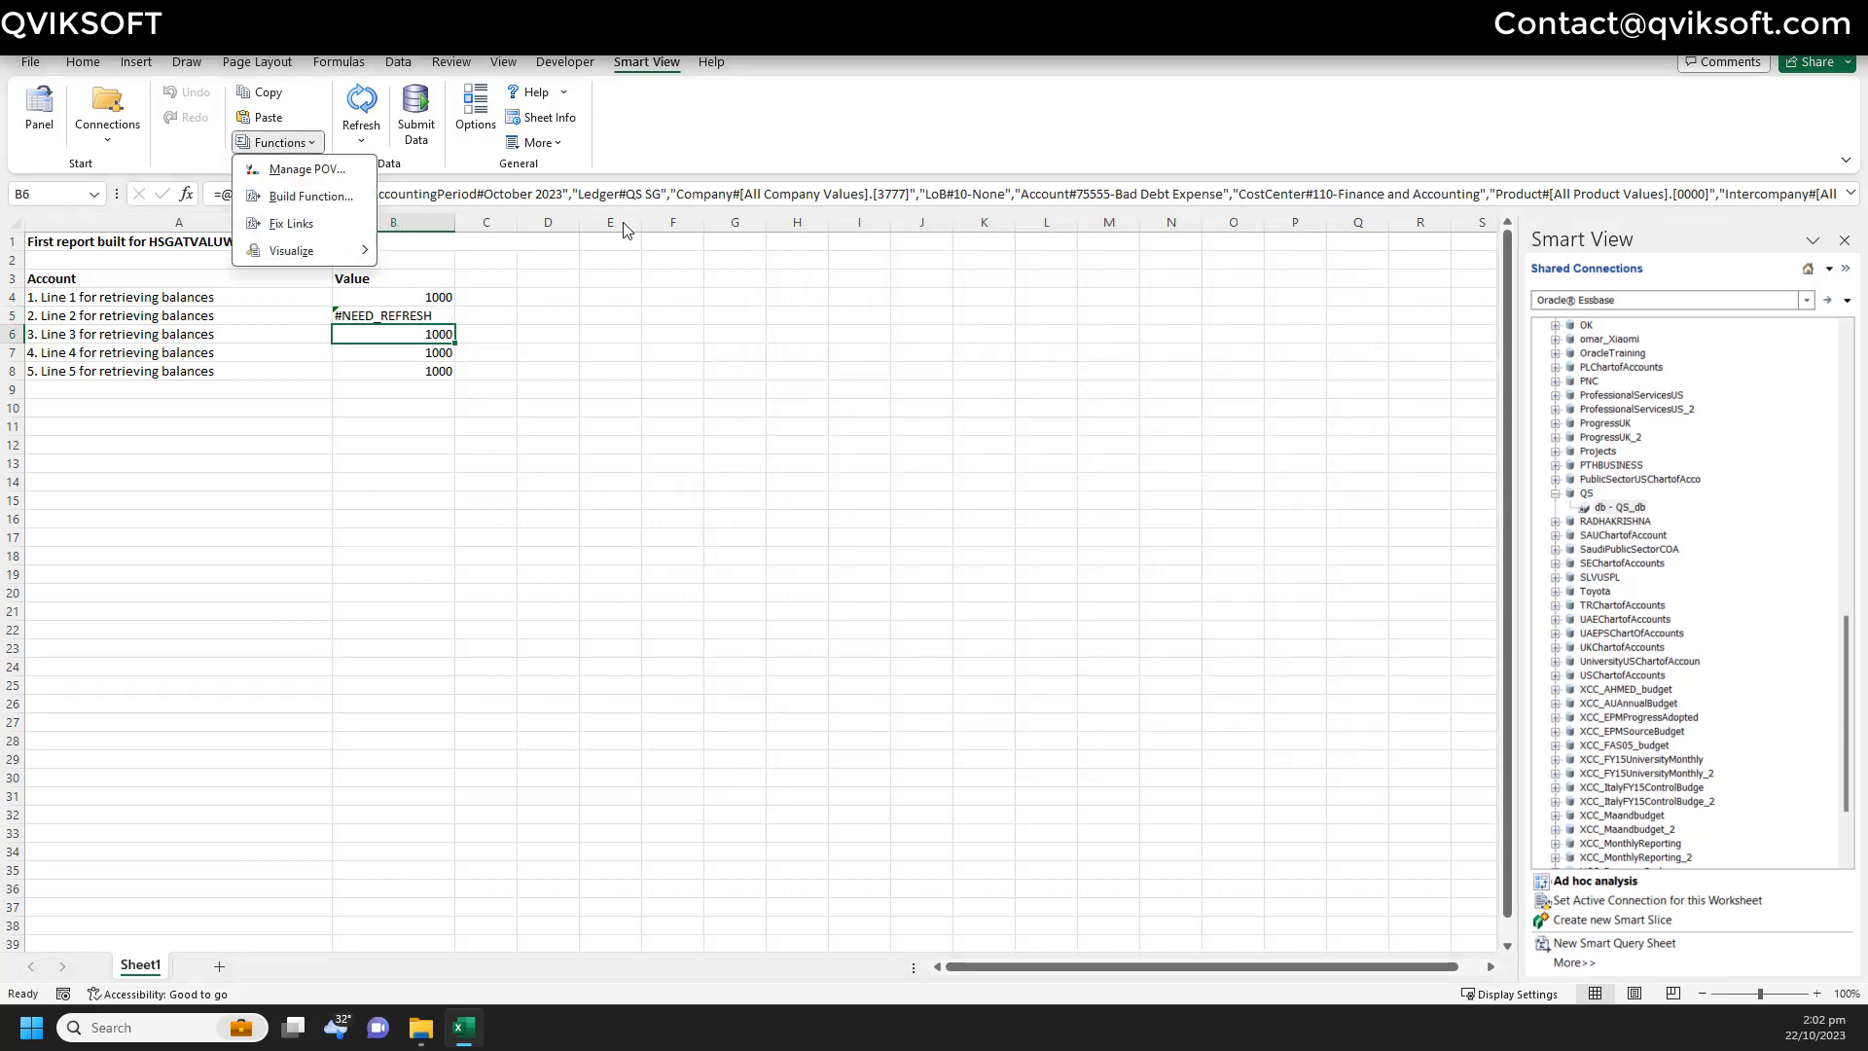
{"action": "left_click", "coordinate": [304, 200]}
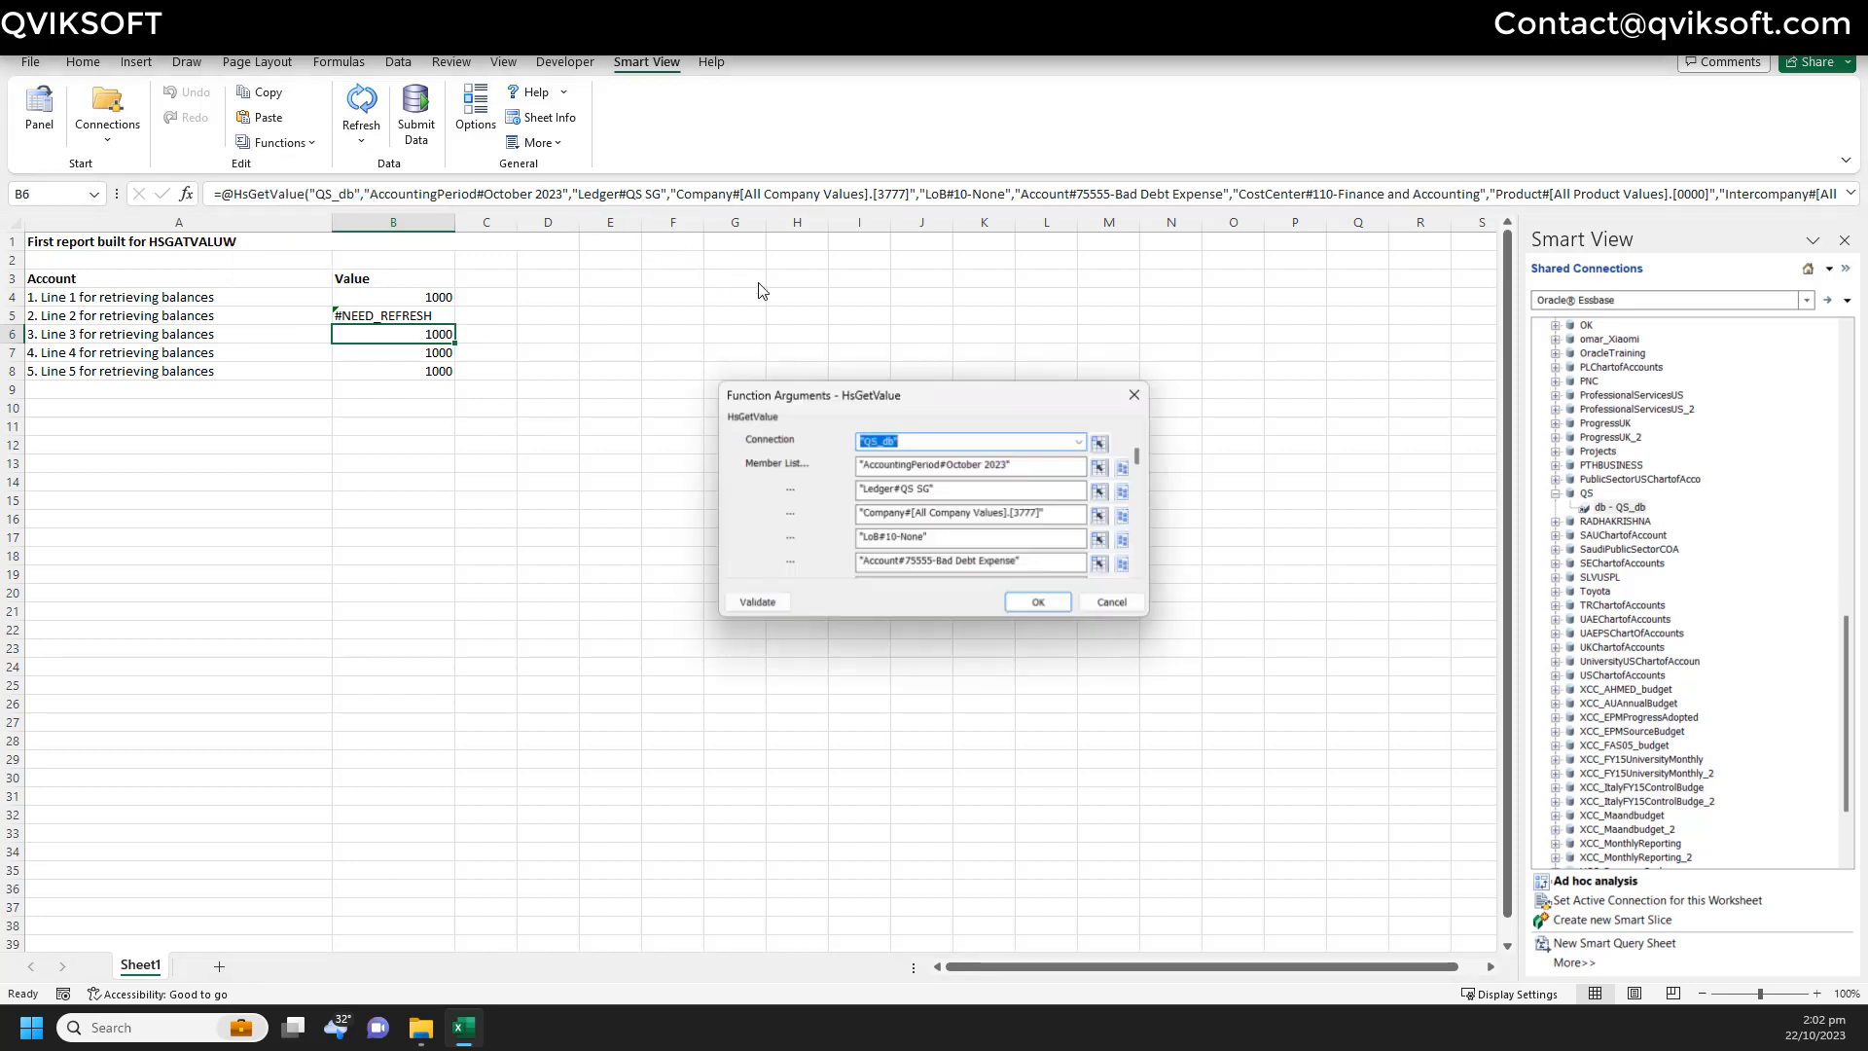
{"action": "scroll", "coordinate": [982, 518], "scroll_direction": "down", "scroll_amount": 1}
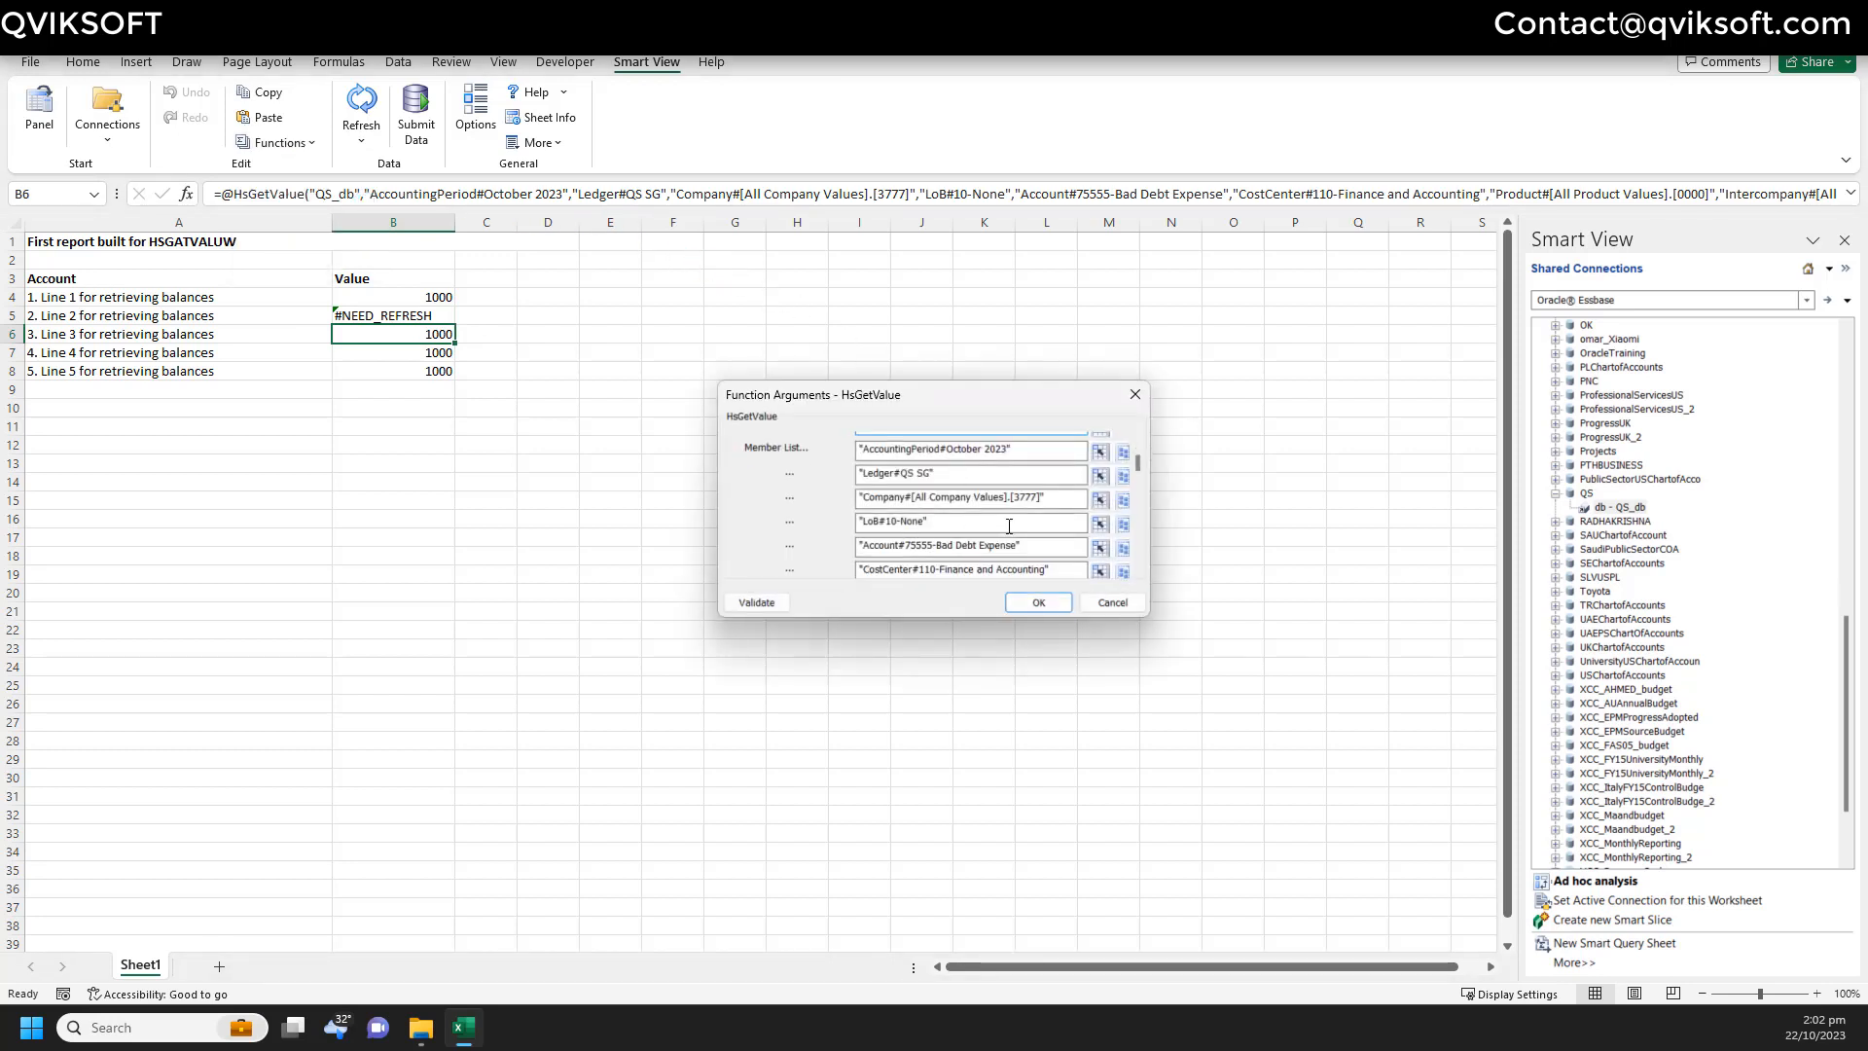
{"action": "left_click", "coordinate": [1009, 526]}
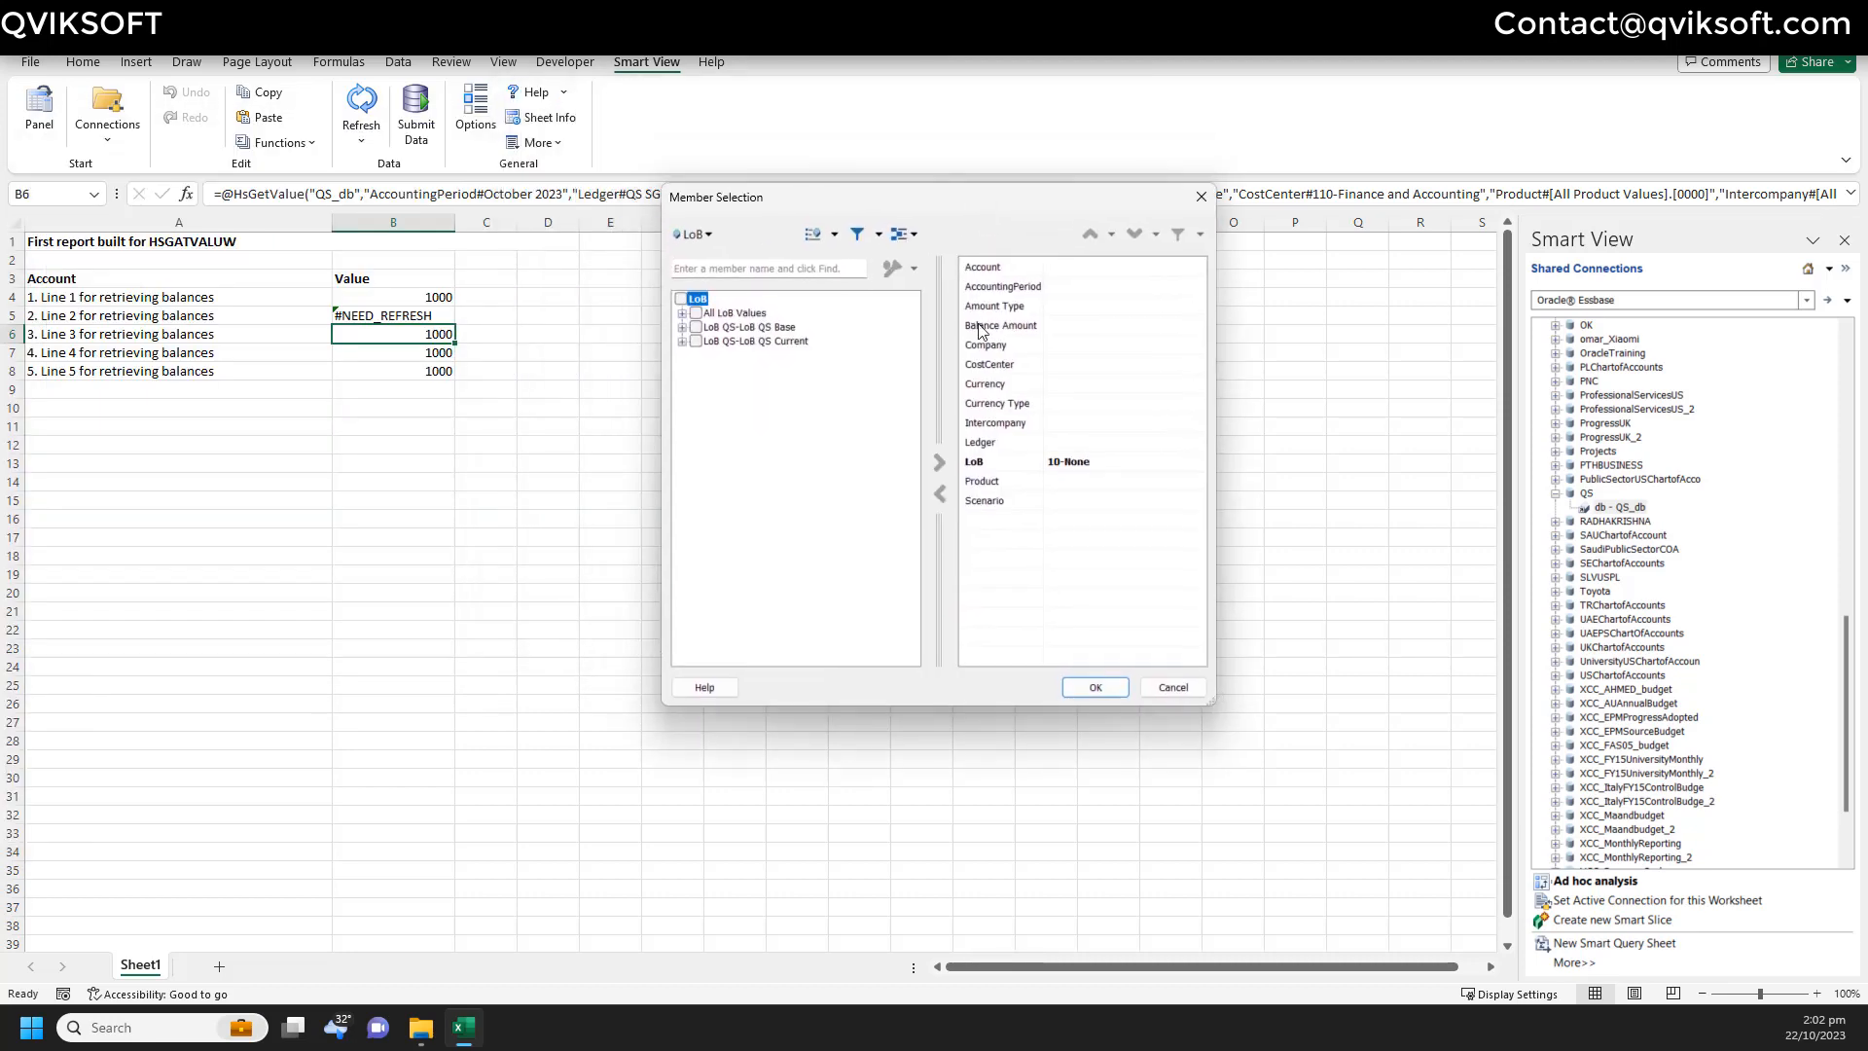
{"action": "left_click", "coordinate": [681, 313]}
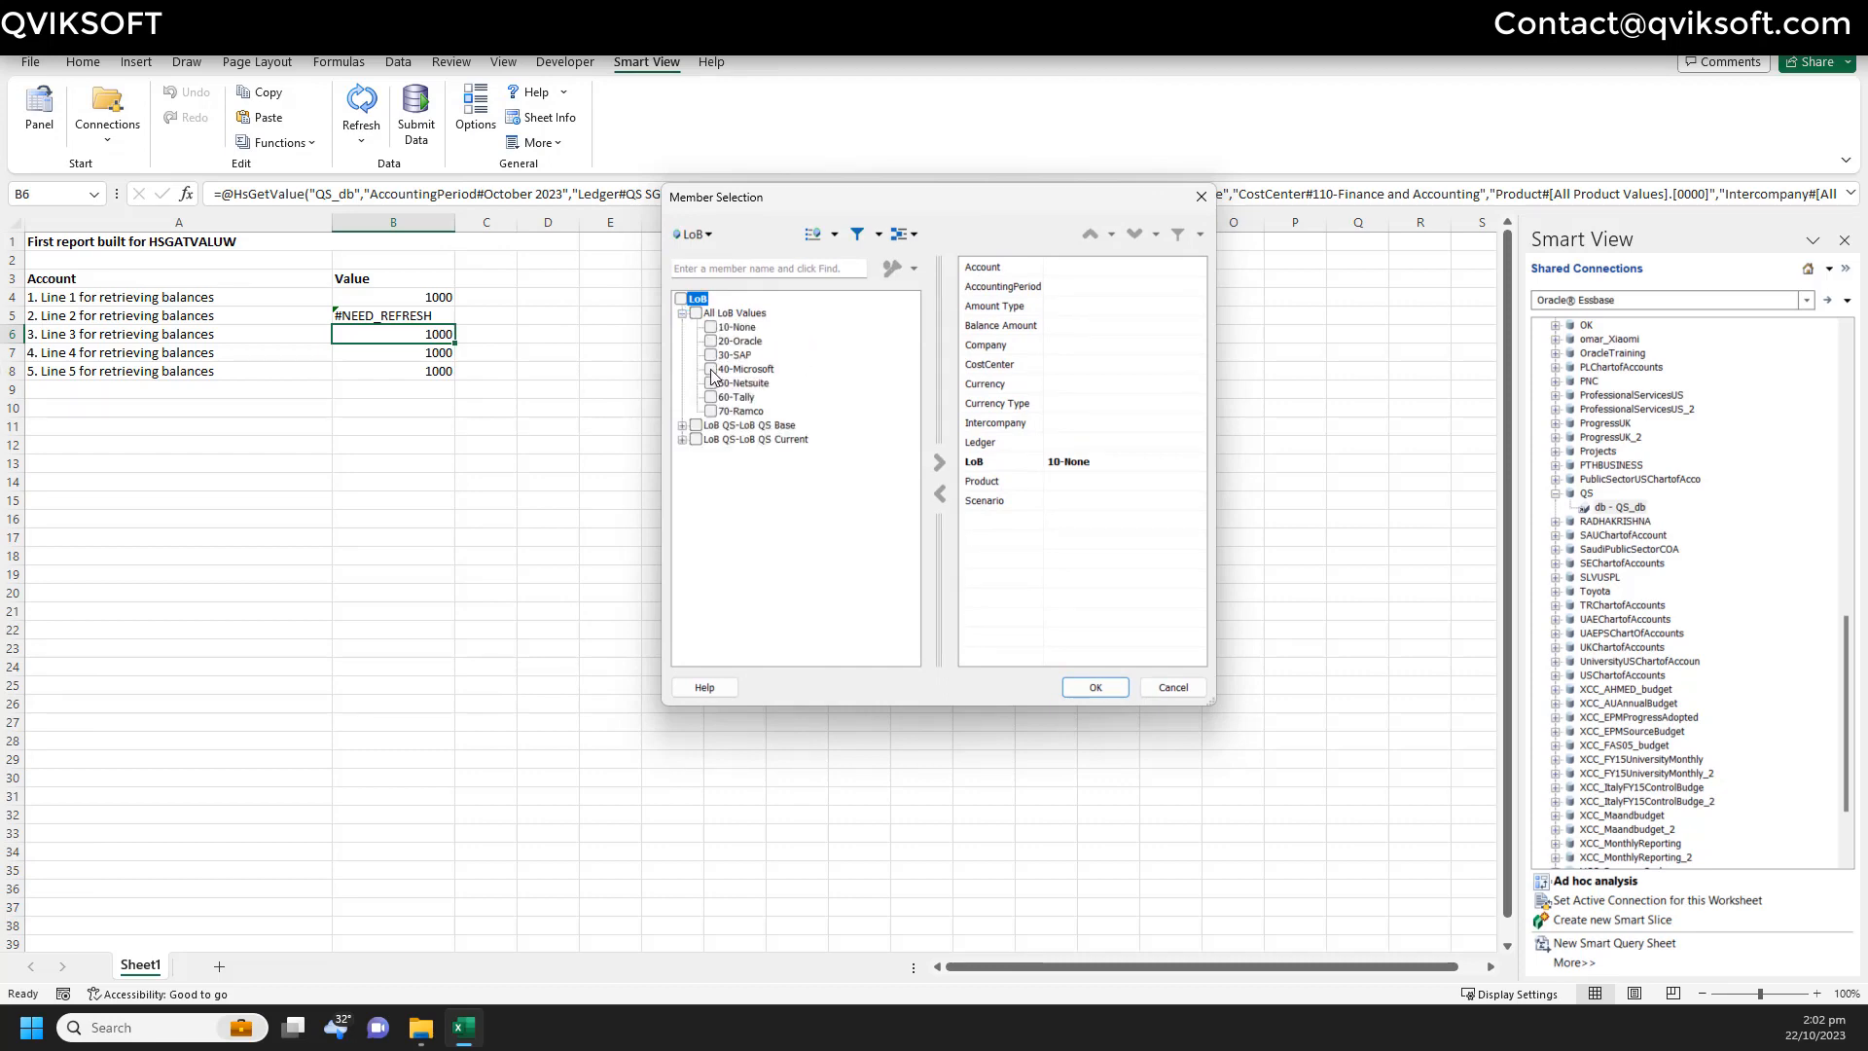
{"action": "left_click", "coordinate": [710, 355]}
{"action": "left_click", "coordinate": [940, 461]}
{"action": "left_click", "coordinate": [1080, 688]}
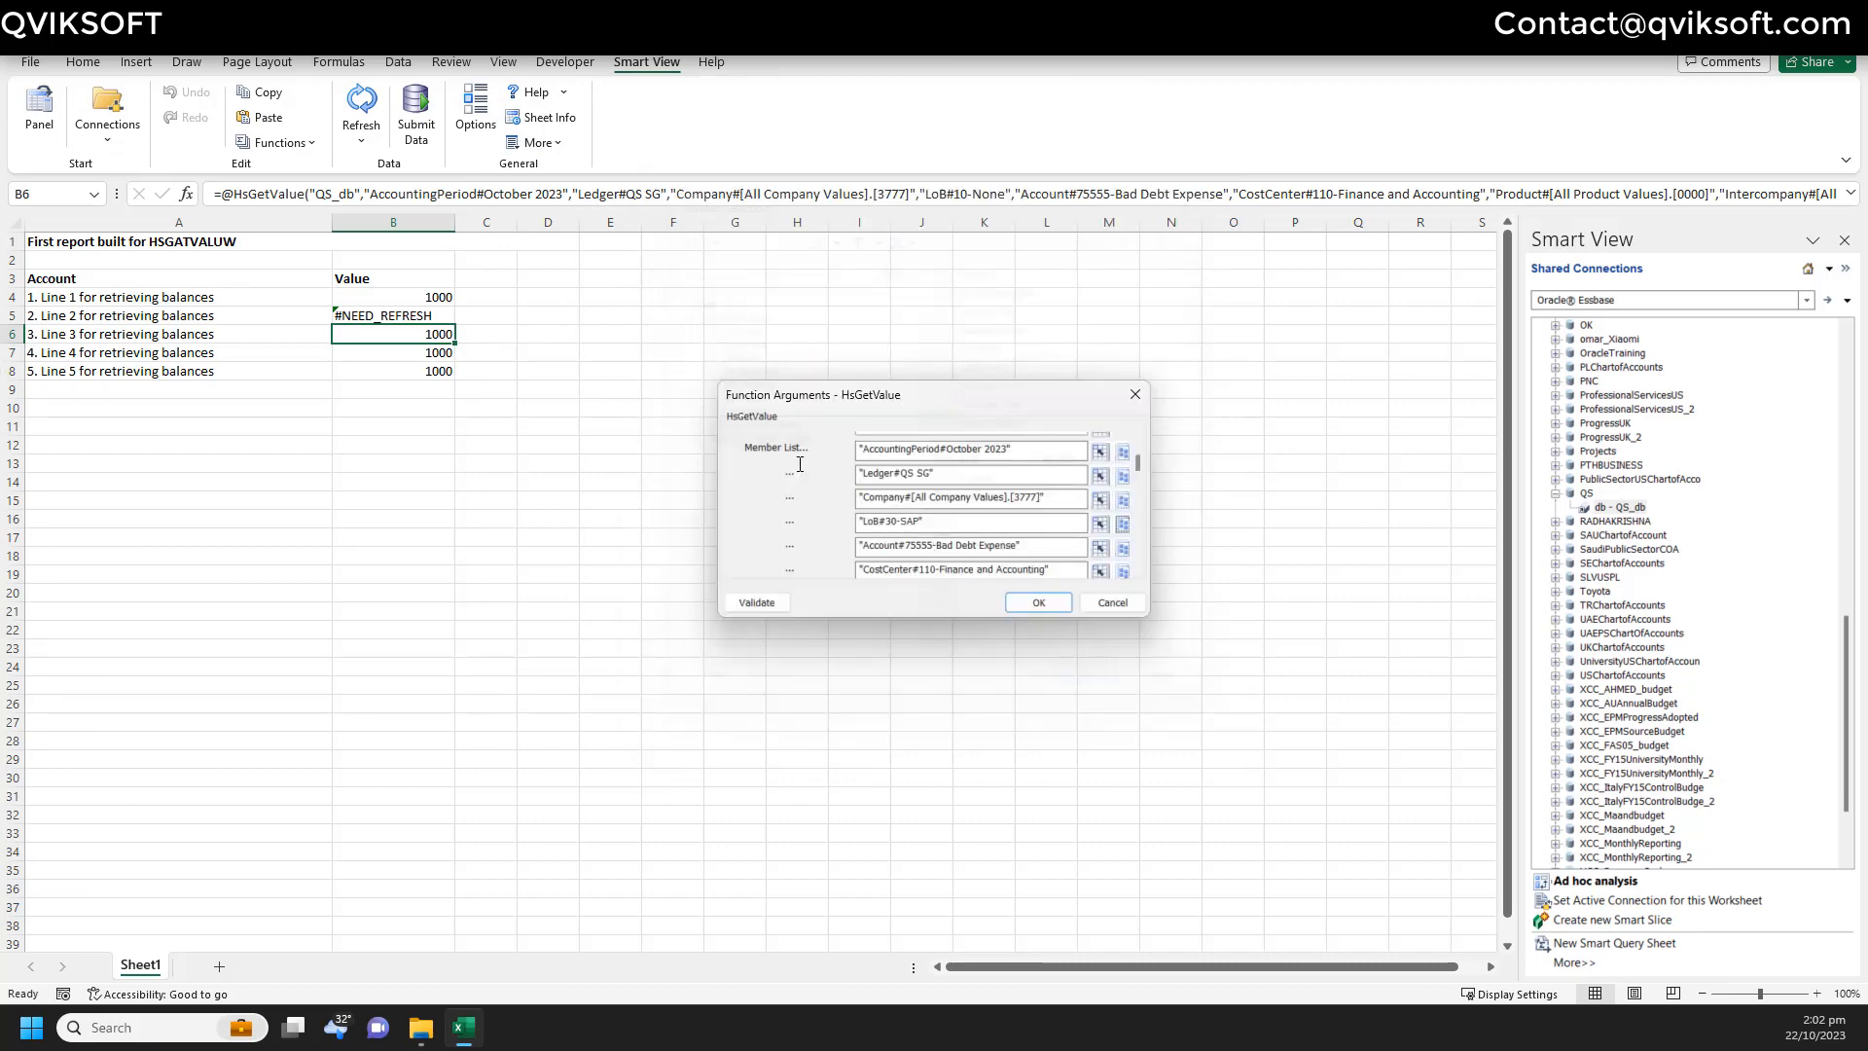
{"action": "left_click", "coordinate": [1038, 602]}
{"action": "left_click", "coordinate": [410, 356]}
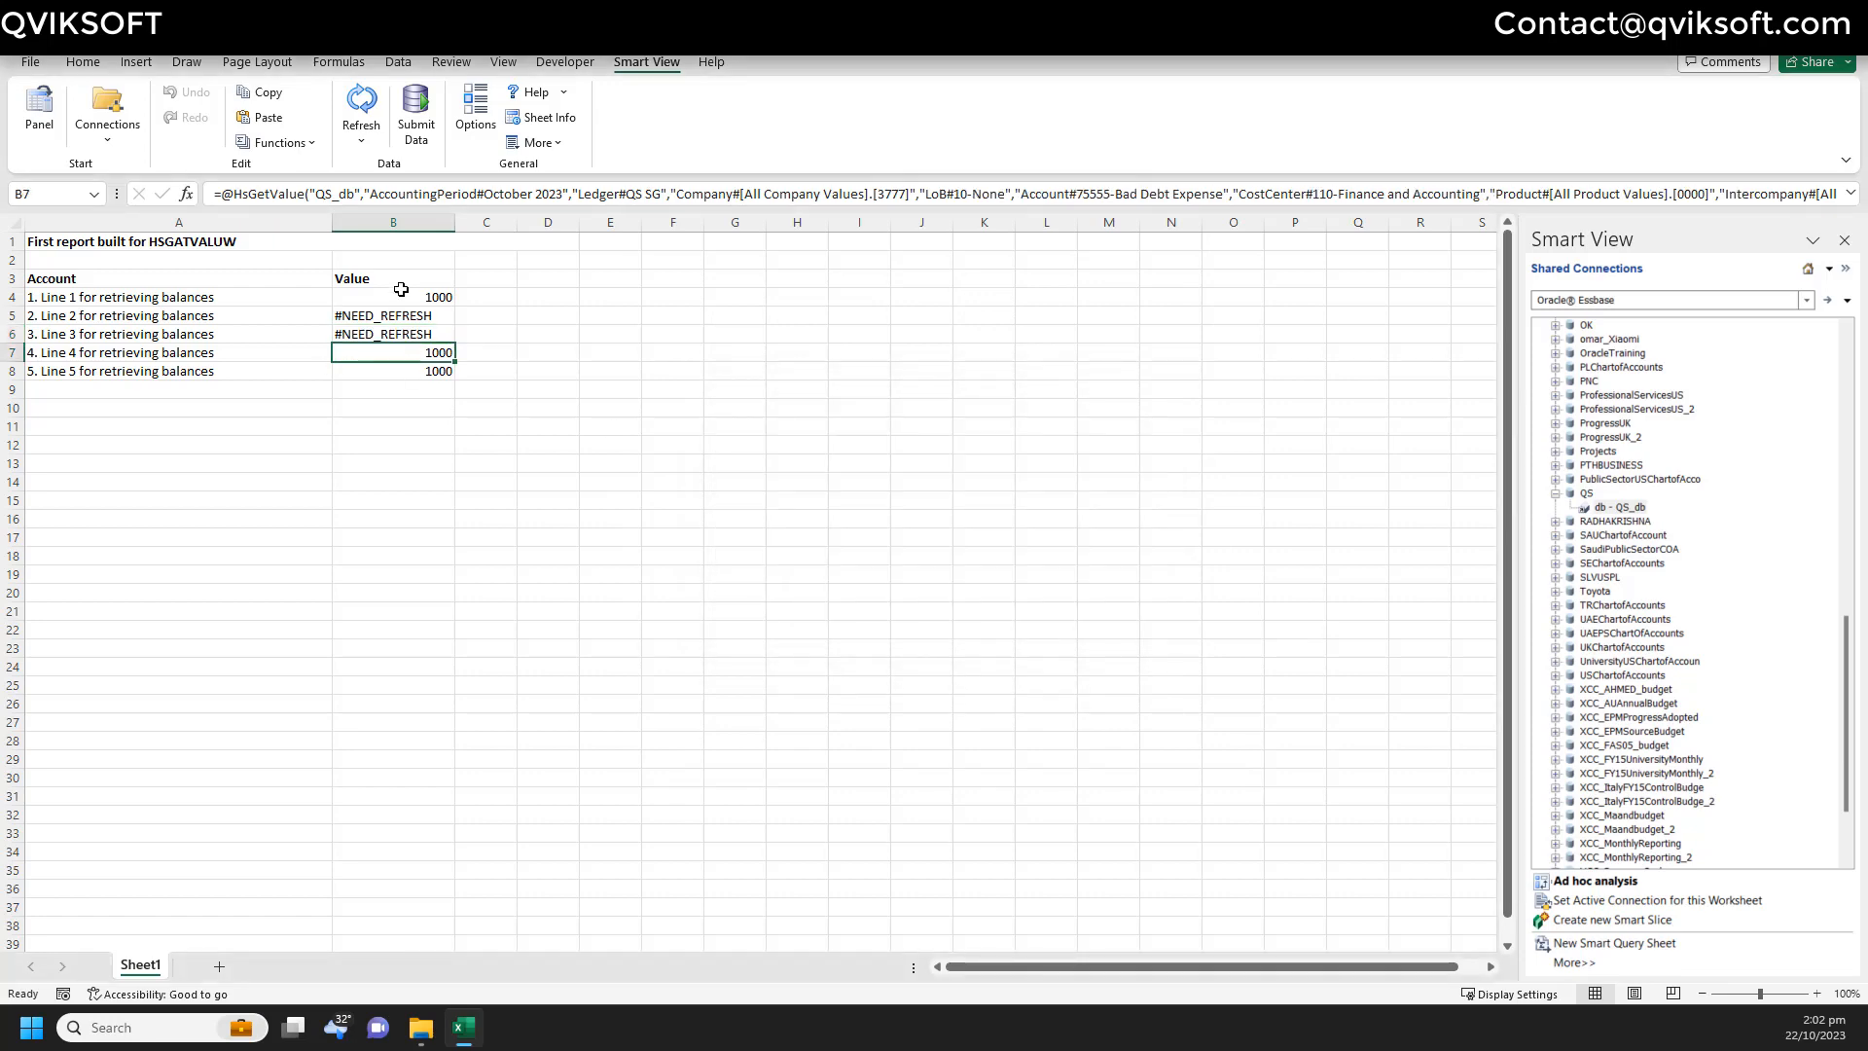
- Change the line 4 formula in B7 to use LoB member 40-Microsoft
{"action": "left_click", "coordinate": [287, 143]}
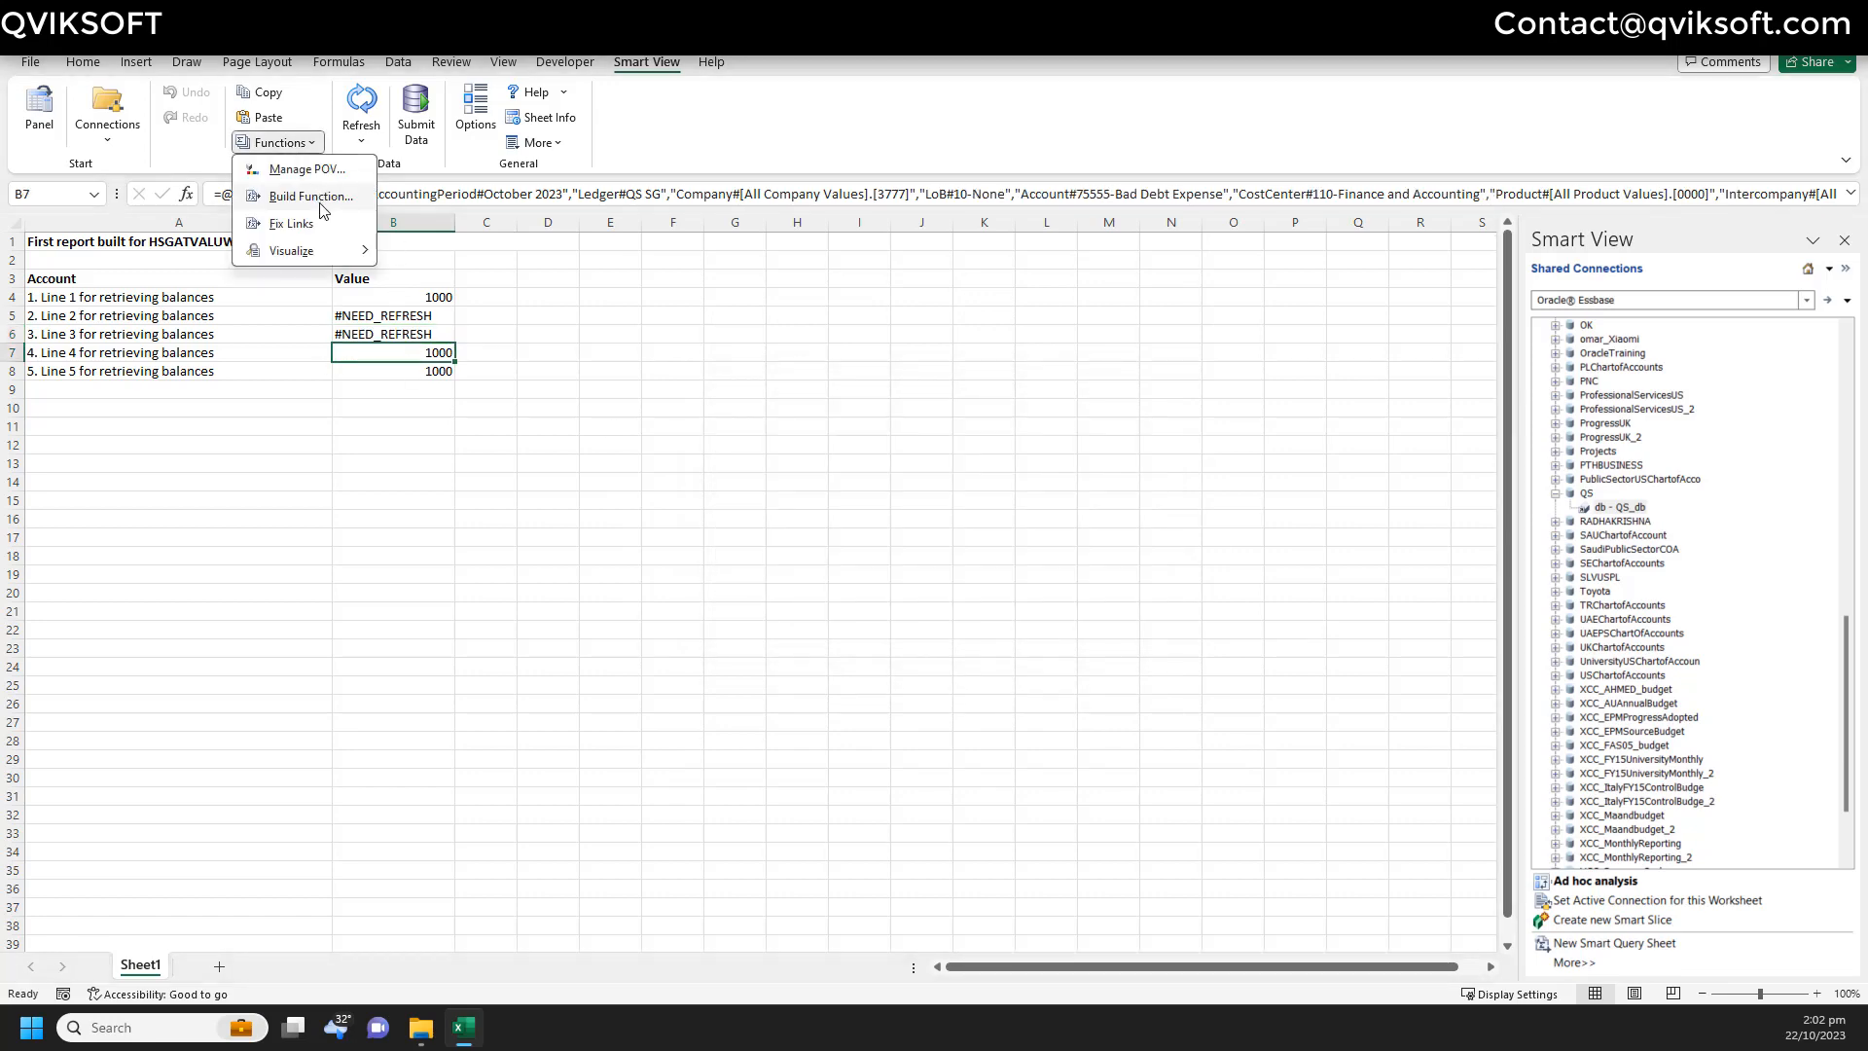
{"action": "left_click", "coordinate": [320, 200]}
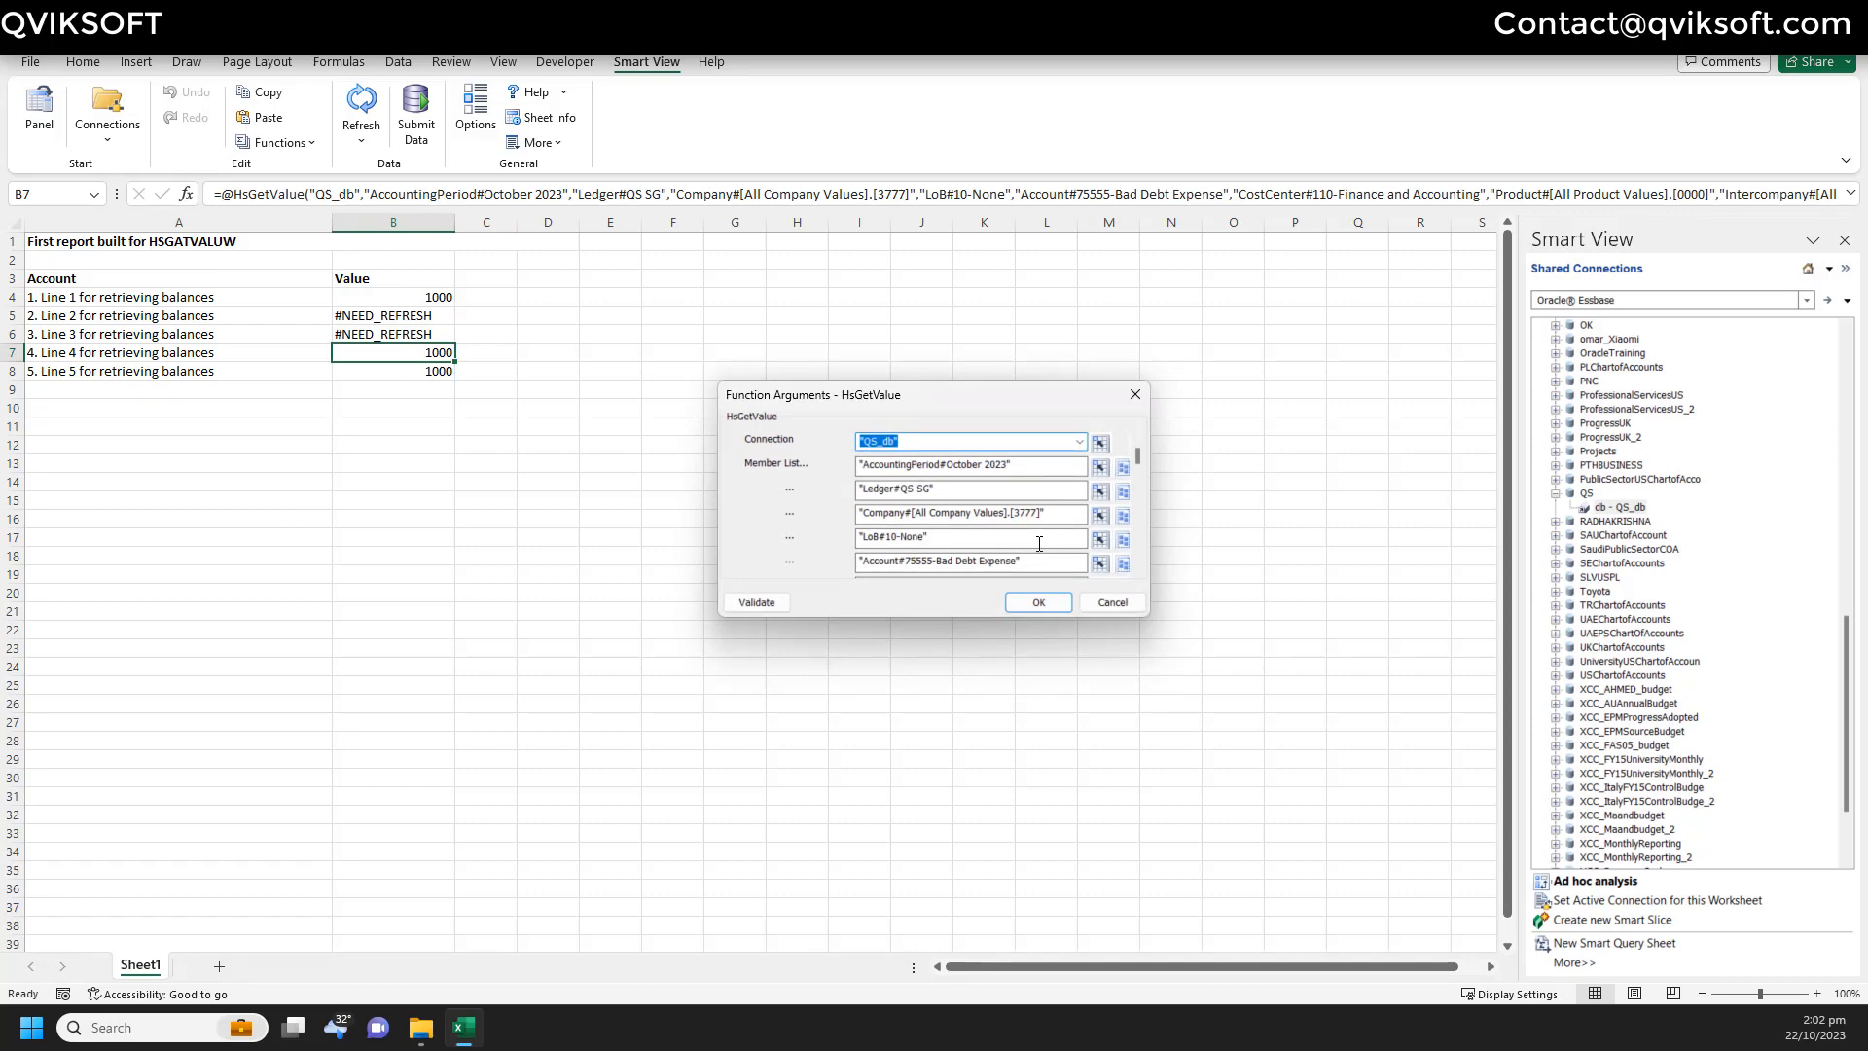
{"action": "left_click", "coordinate": [1039, 543]}
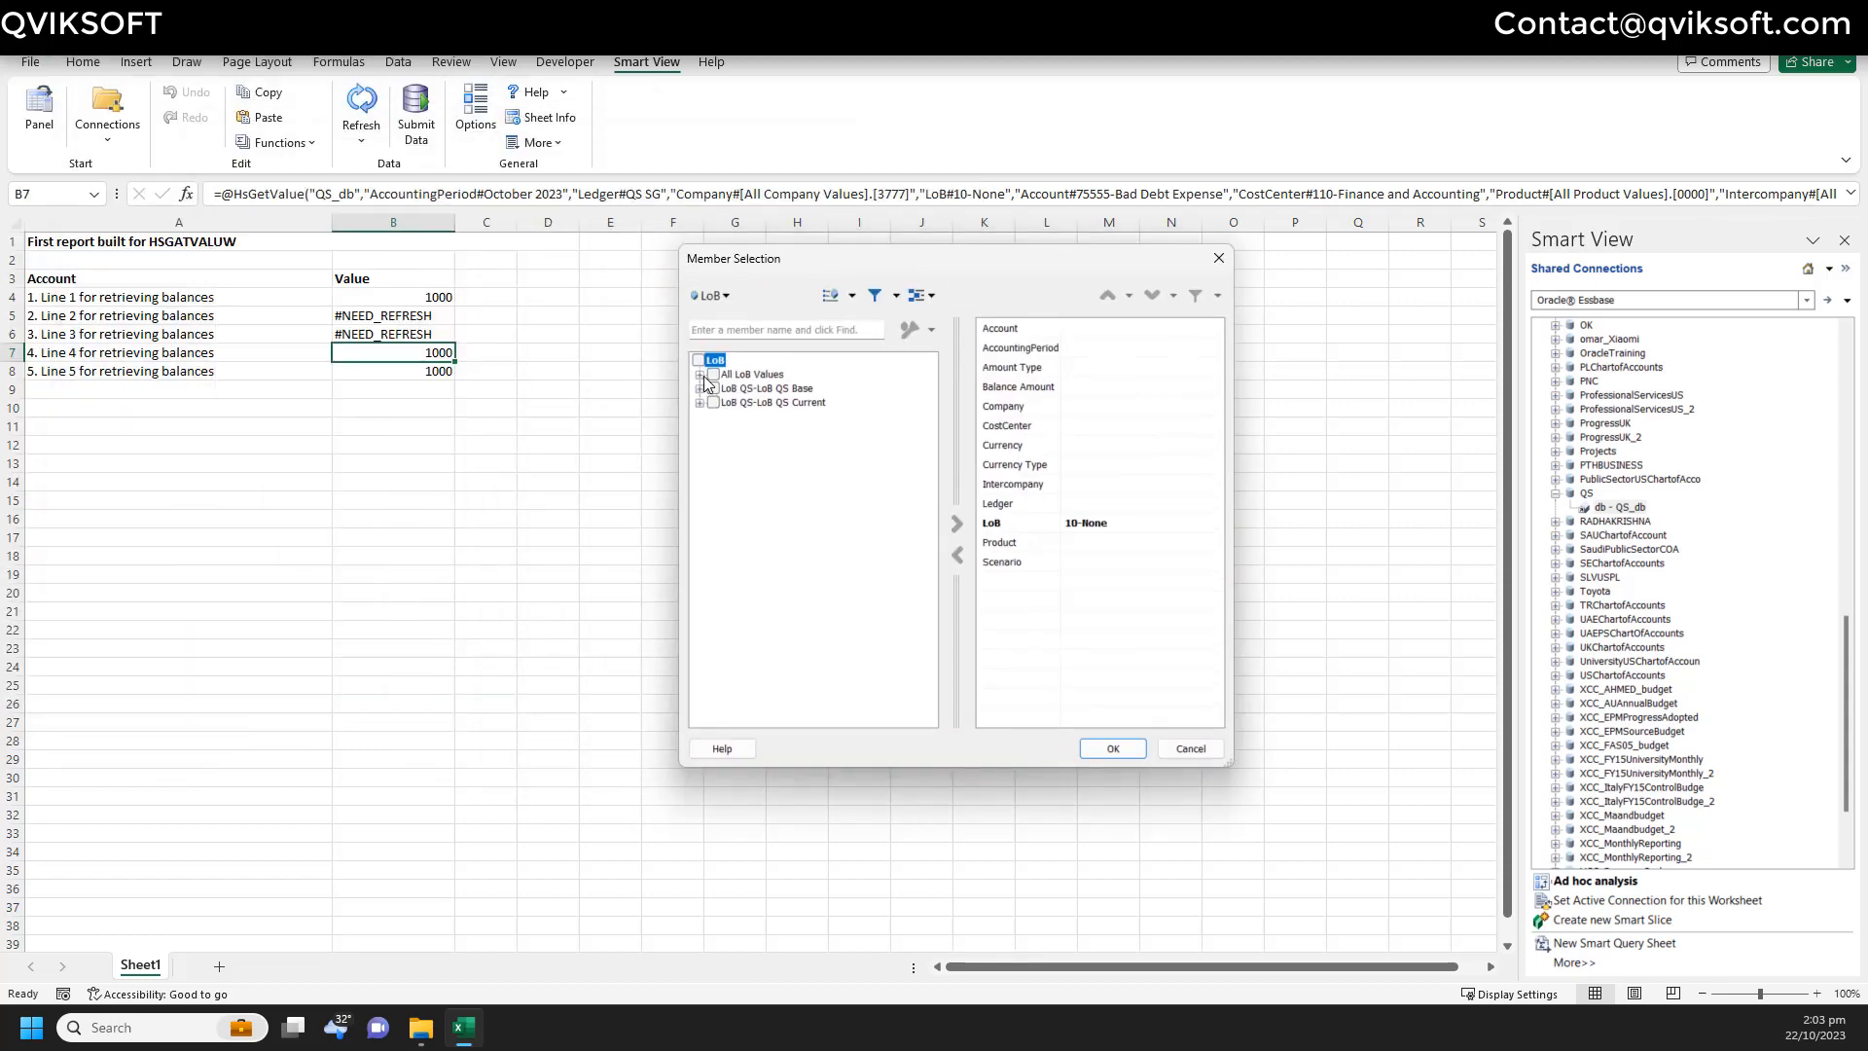
{"action": "left_click", "coordinate": [698, 375]}
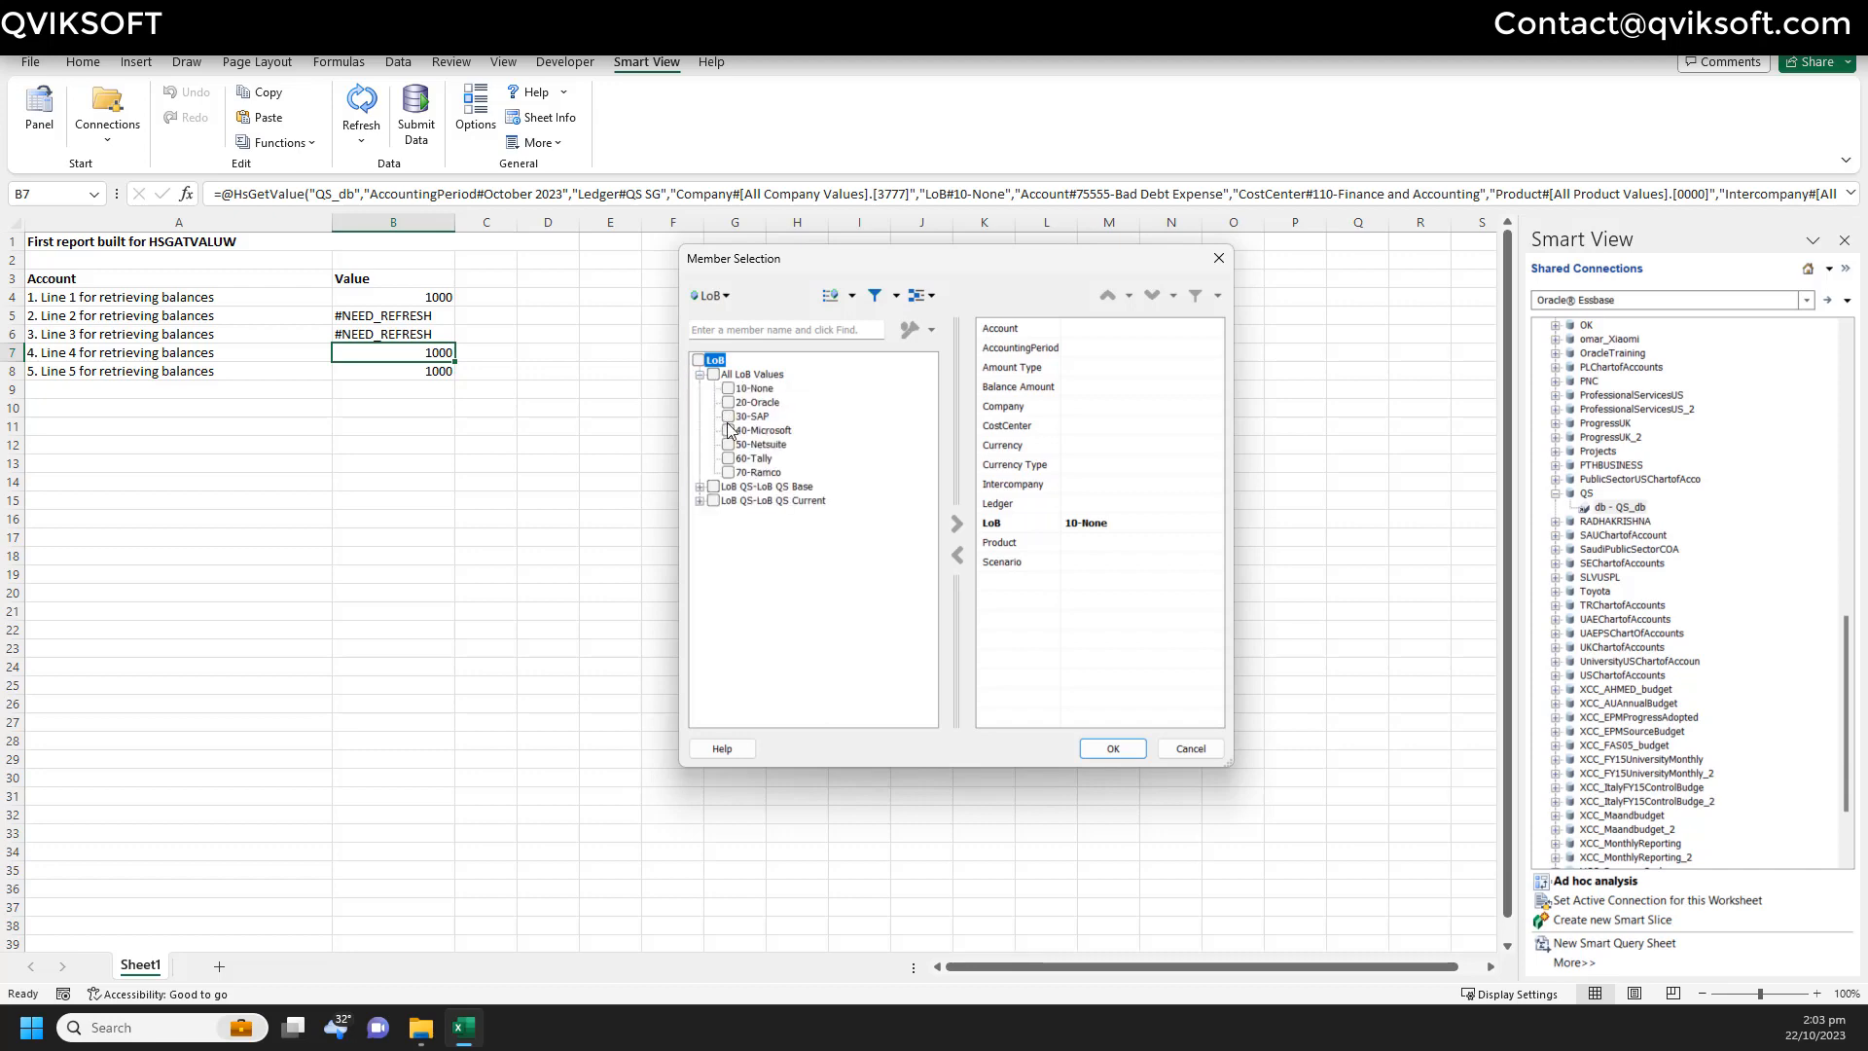
{"action": "left_click", "coordinate": [727, 429]}
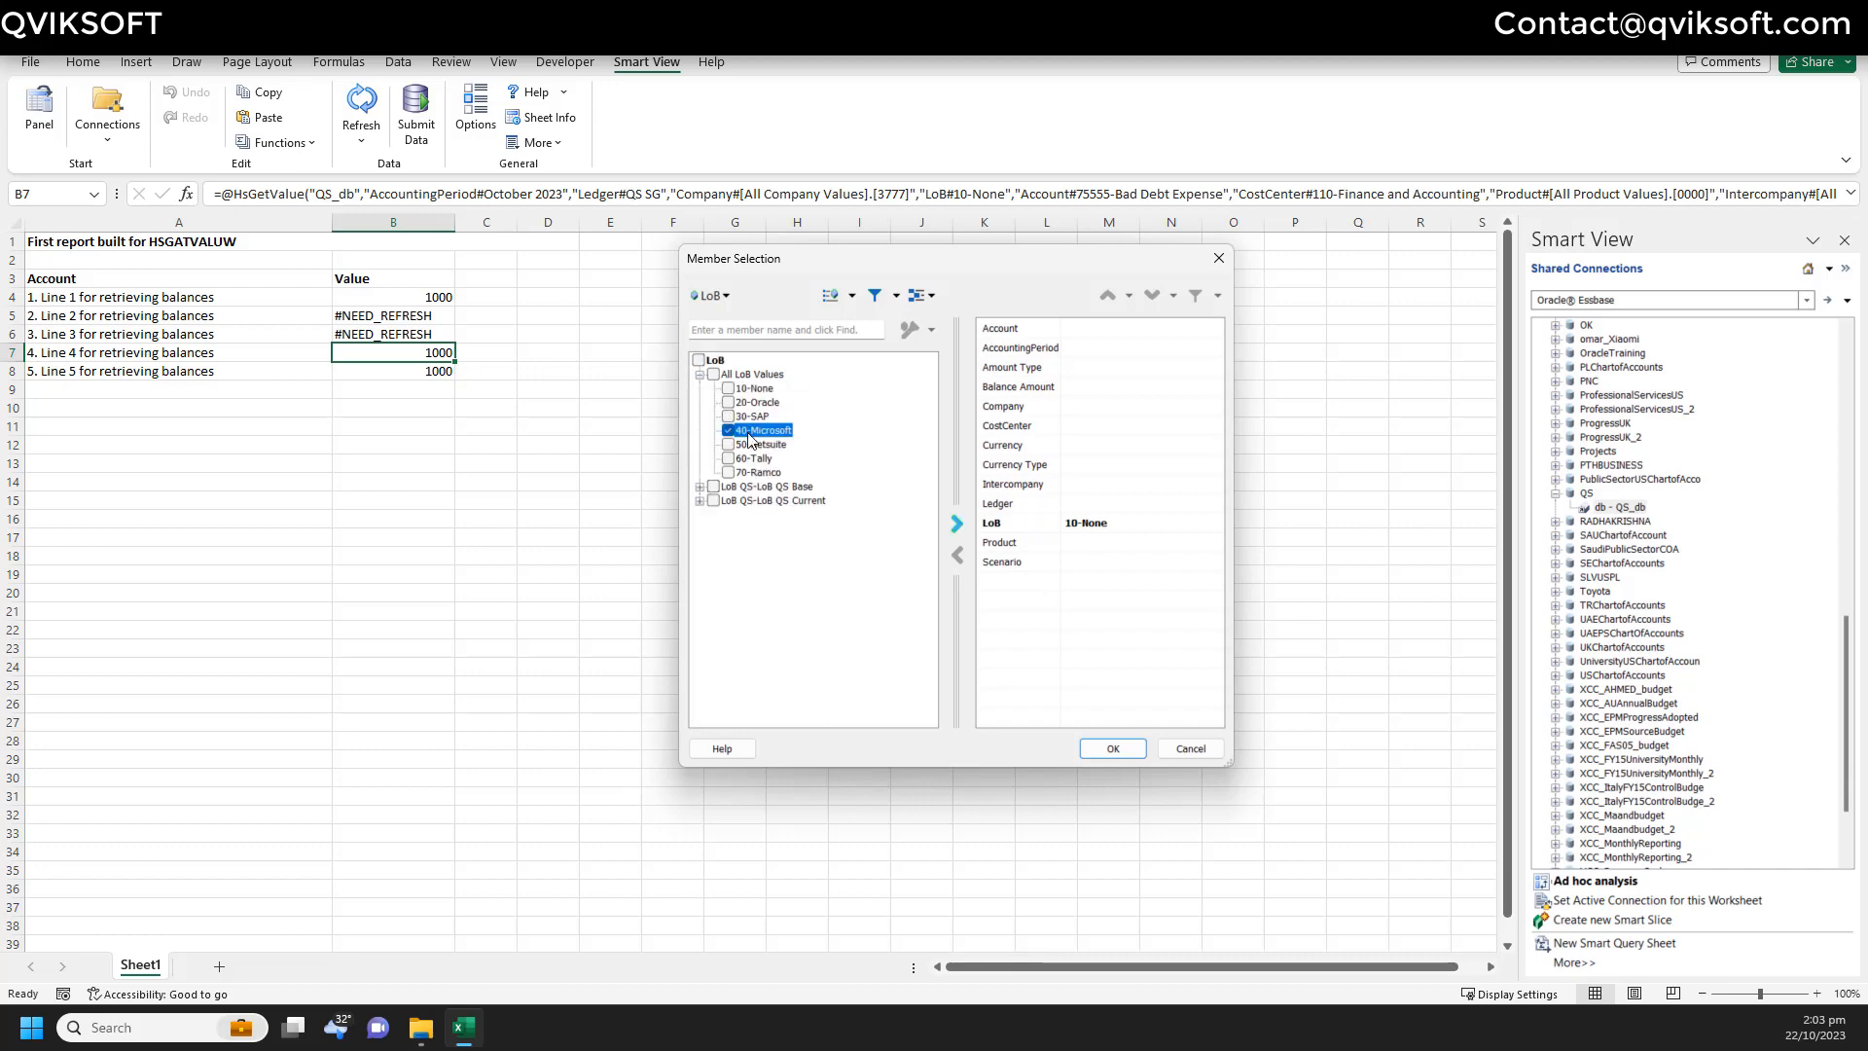
{"action": "left_click", "coordinate": [958, 526]}
{"action": "left_click", "coordinate": [1112, 748]}
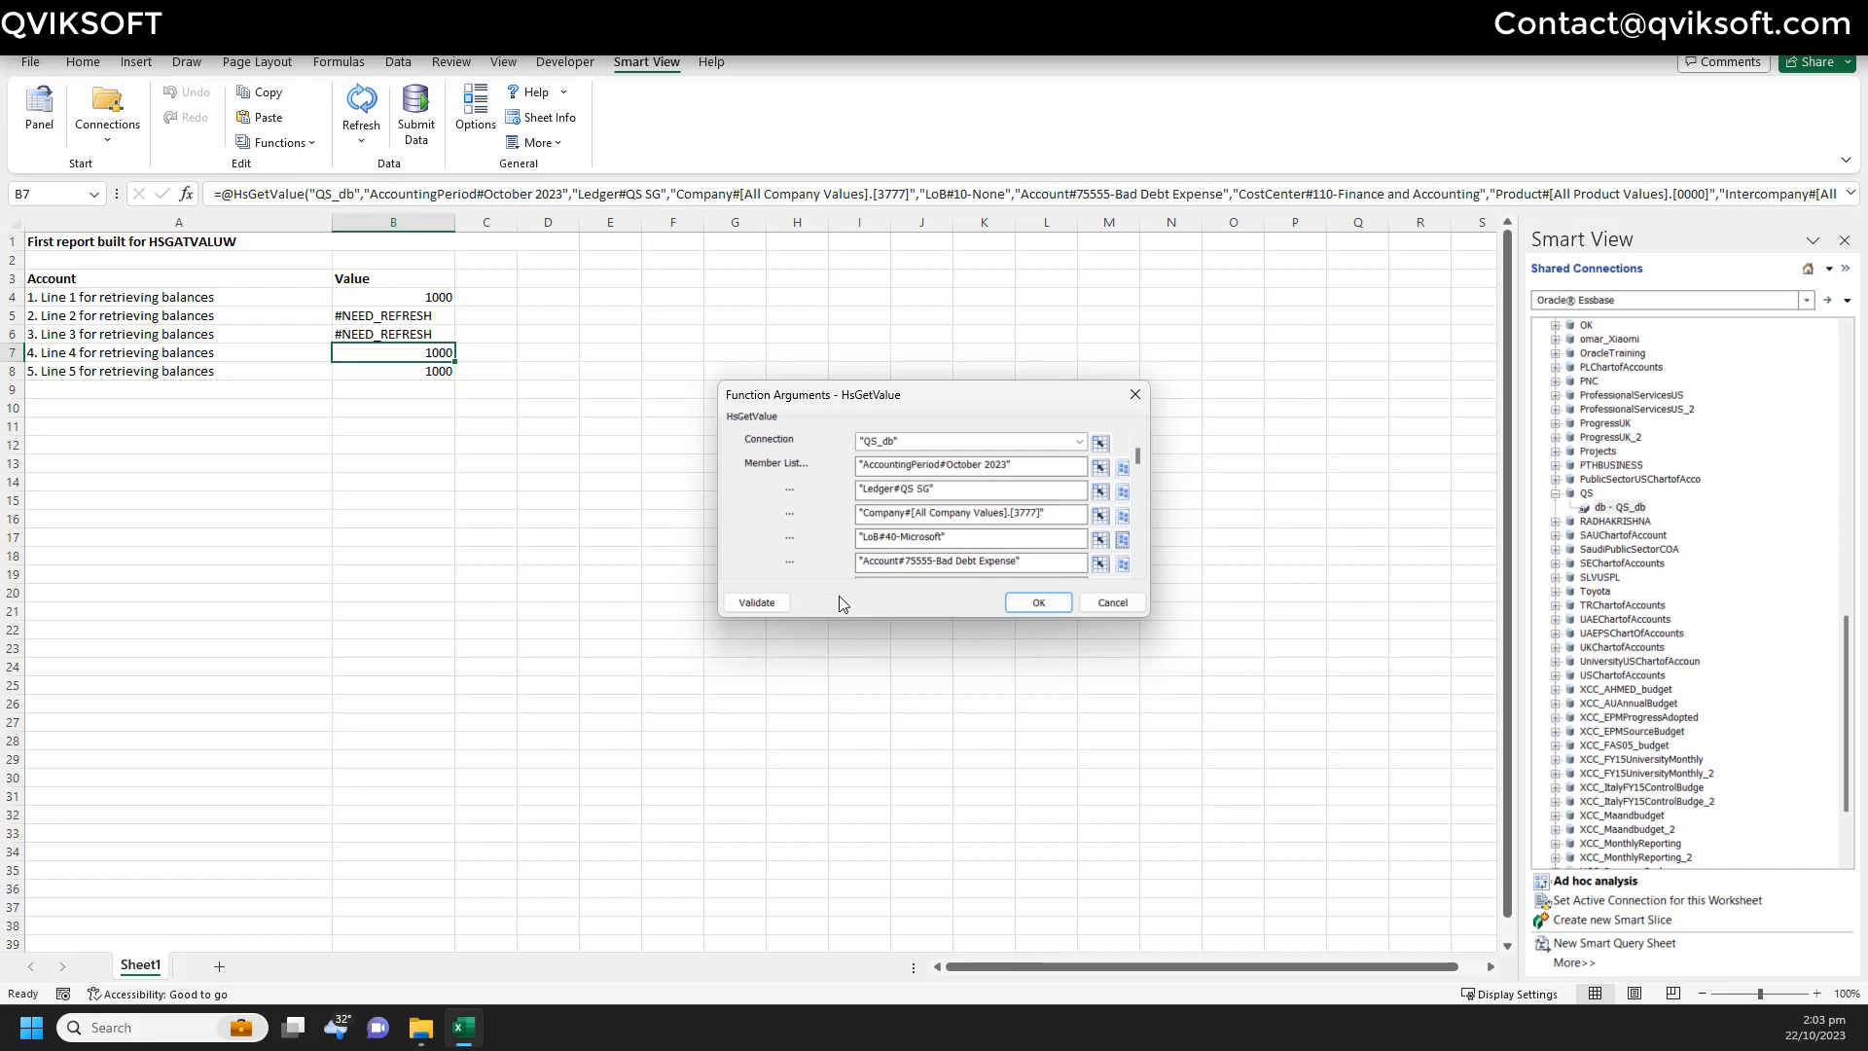
{"action": "left_click", "coordinate": [1036, 603]}
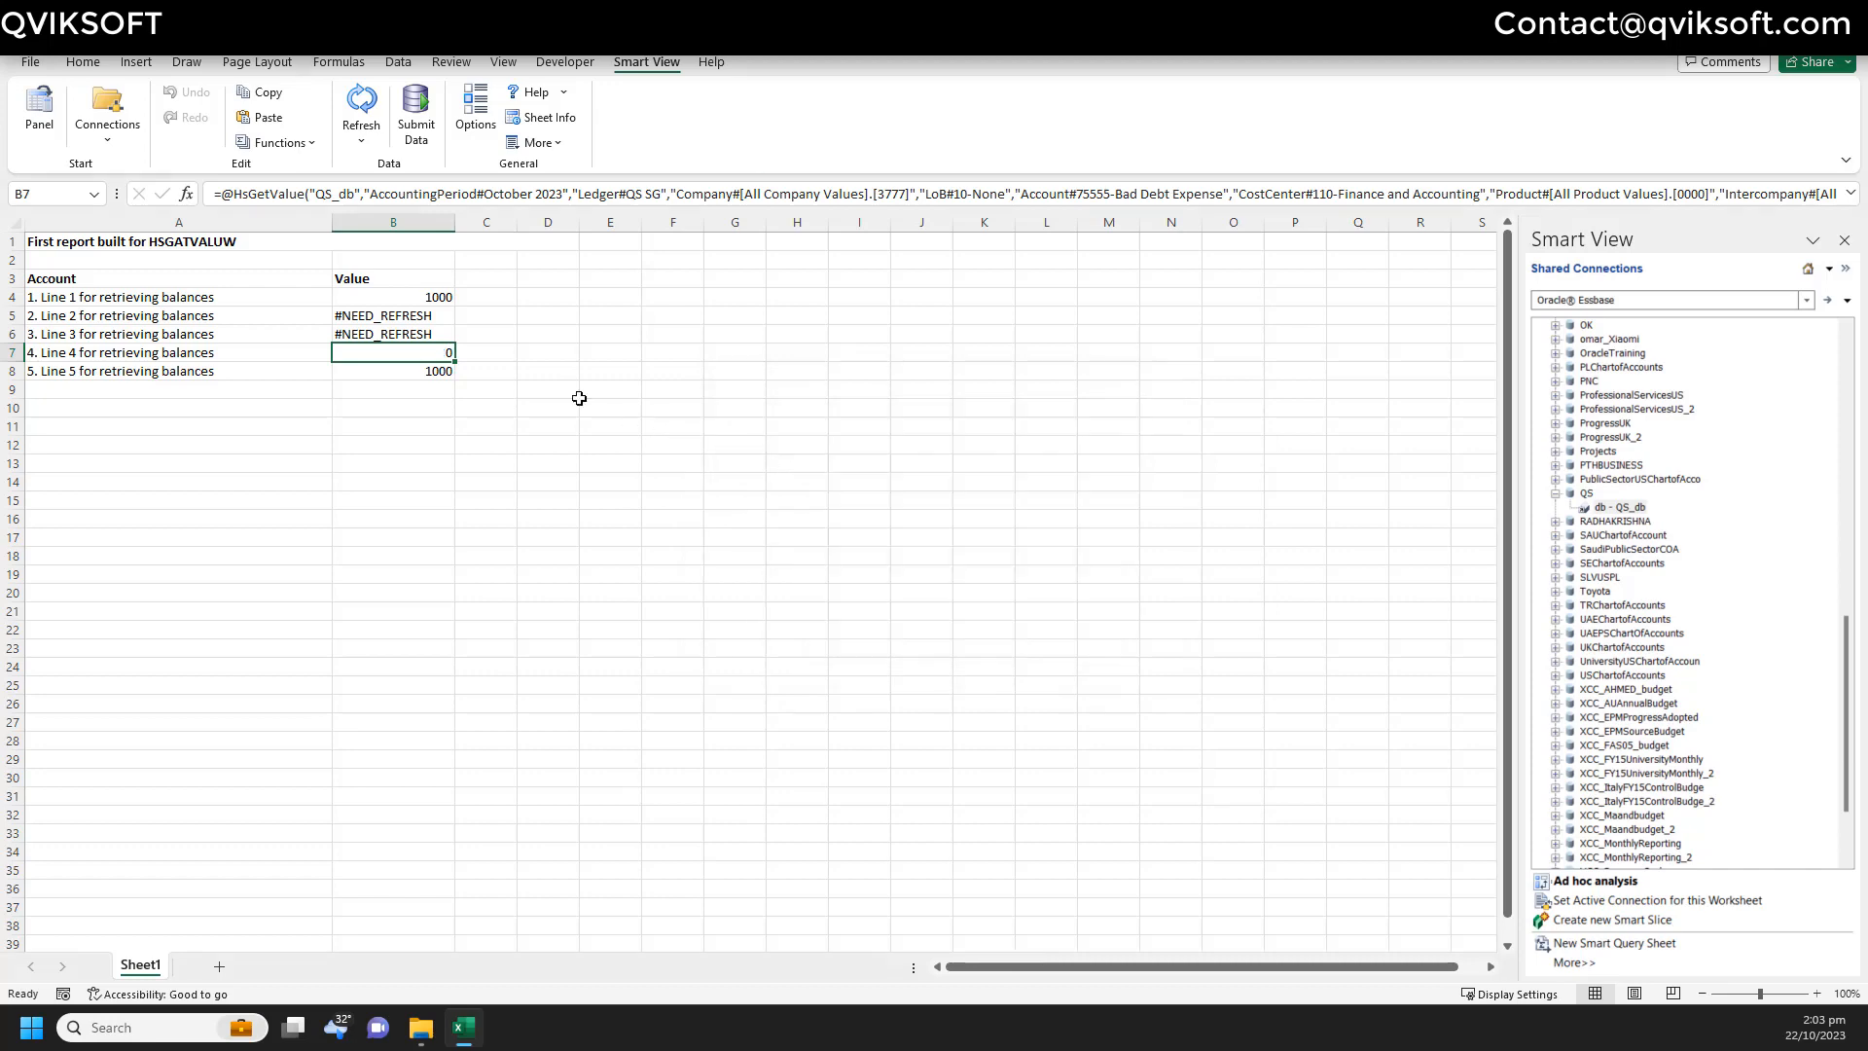
- Change the line 5 formula in B8 to use LoB member 50-Netsuite
{"action": "left_click", "coordinate": [416, 372]}
{"action": "left_click", "coordinate": [282, 142]}
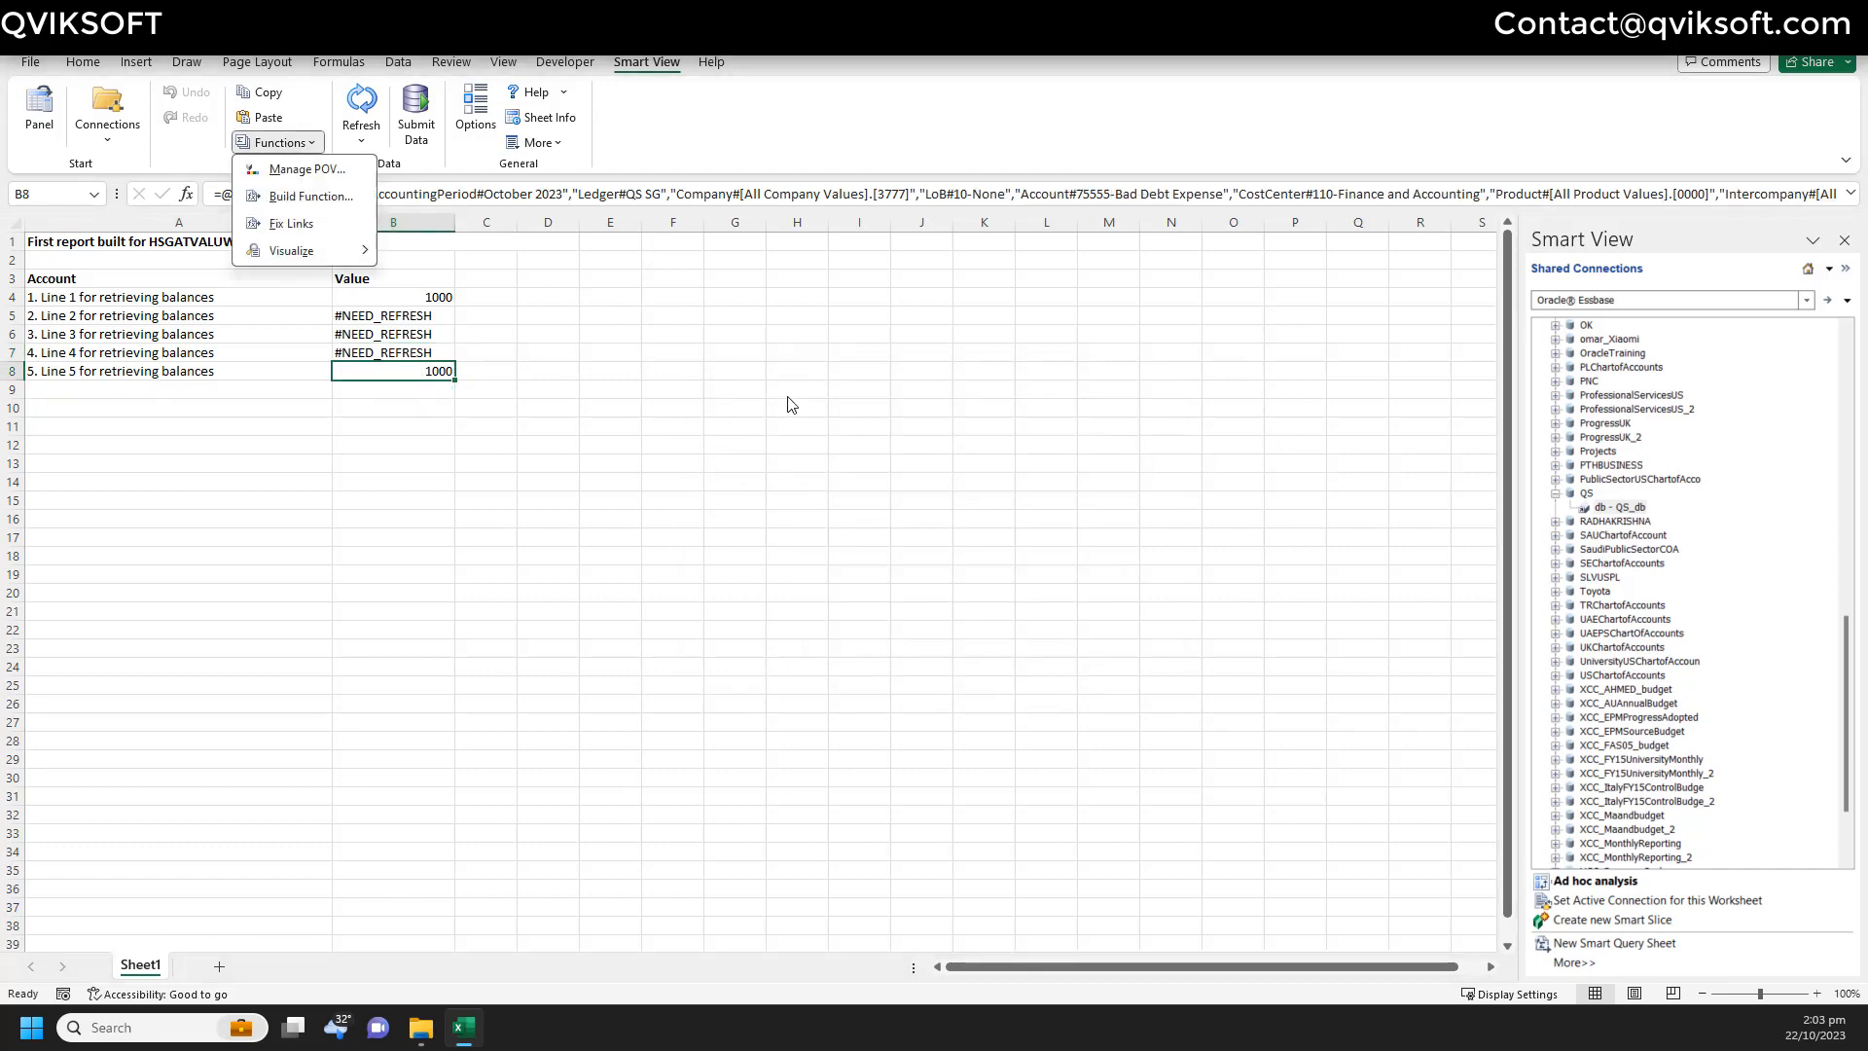
{"action": "left_click", "coordinate": [282, 195]}
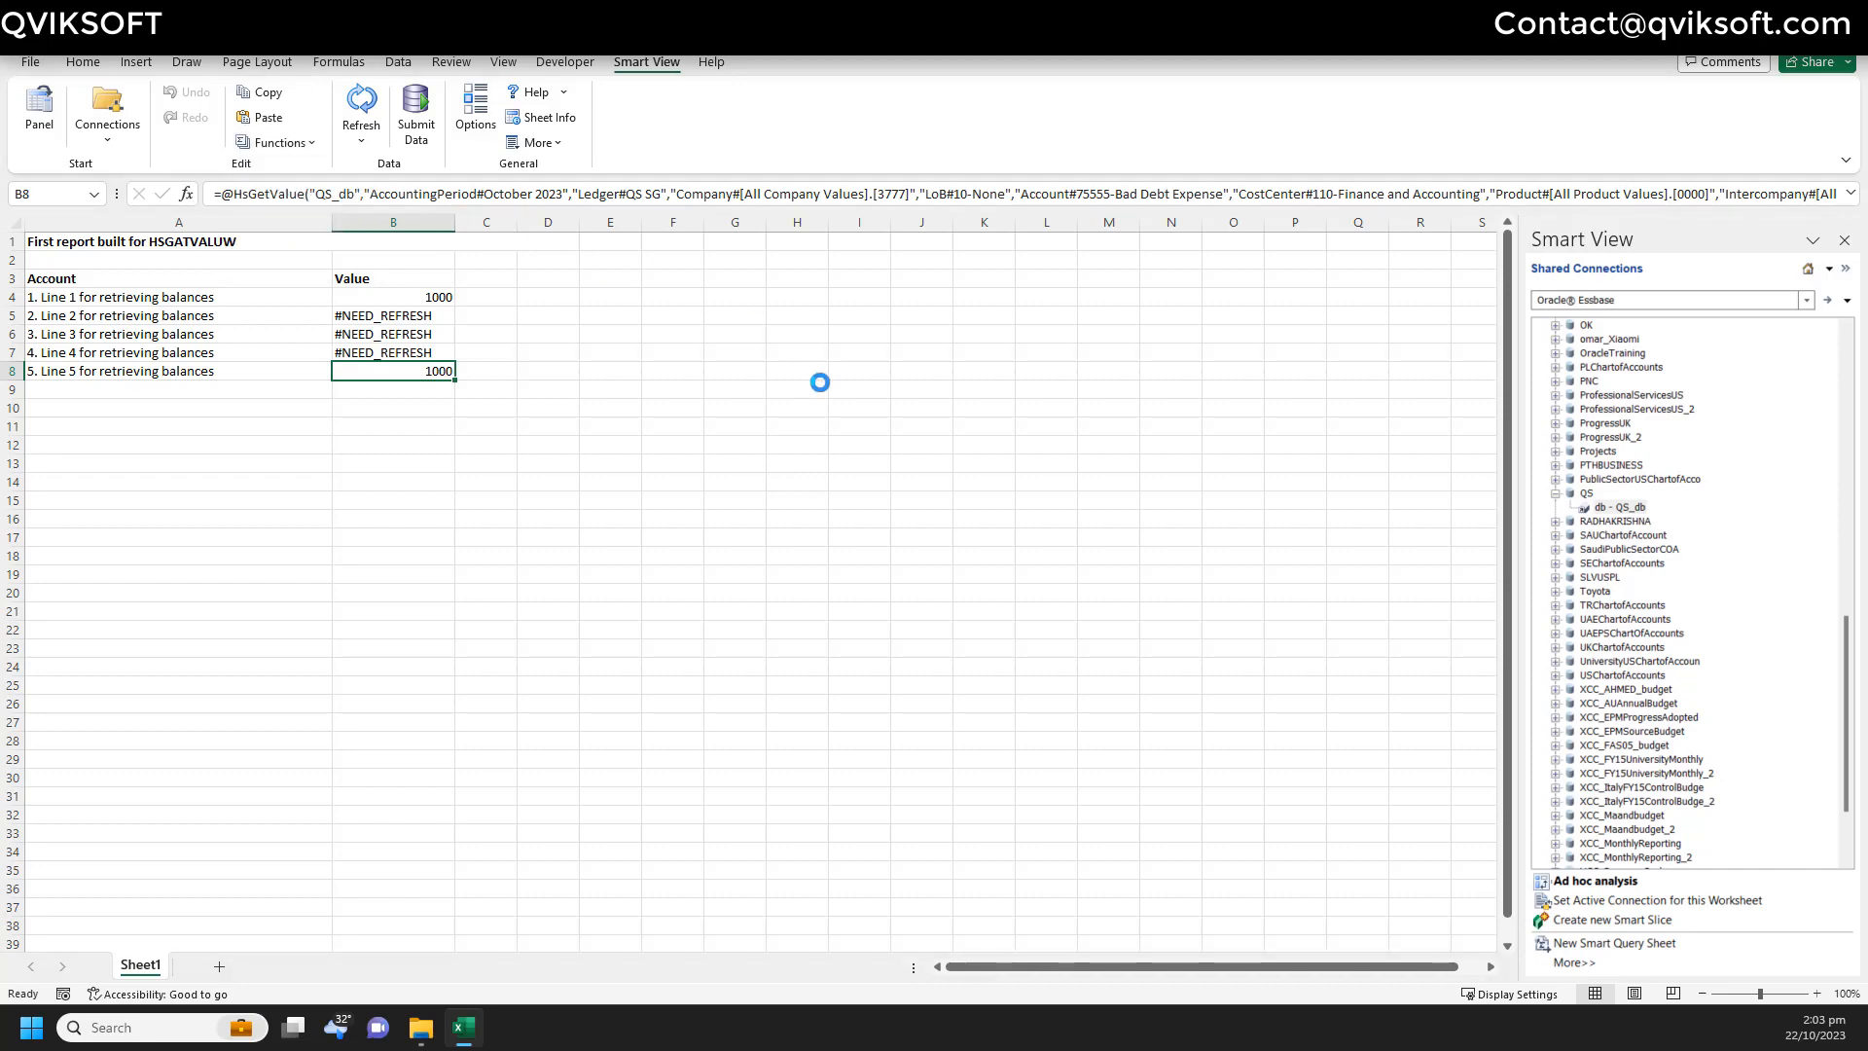
{"action": "left_click", "coordinate": [1030, 533]}
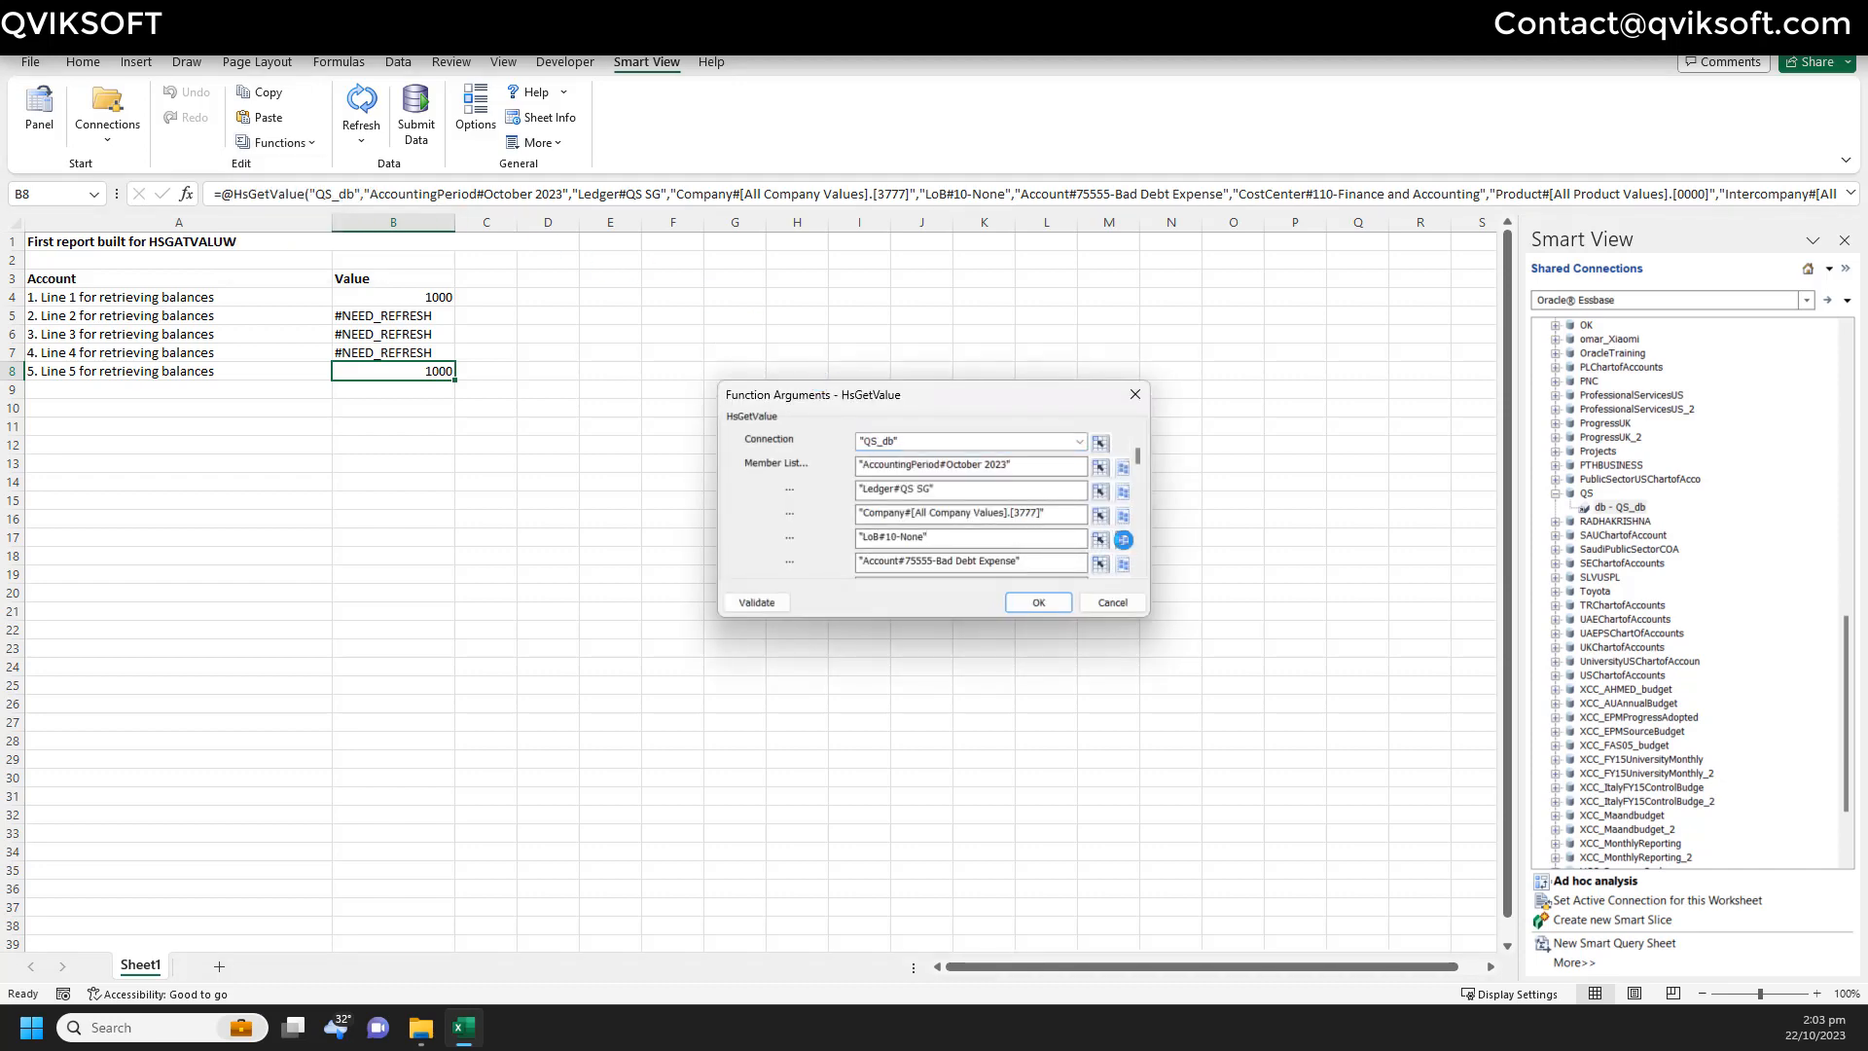
{"action": "left_click", "coordinate": [1123, 540]}
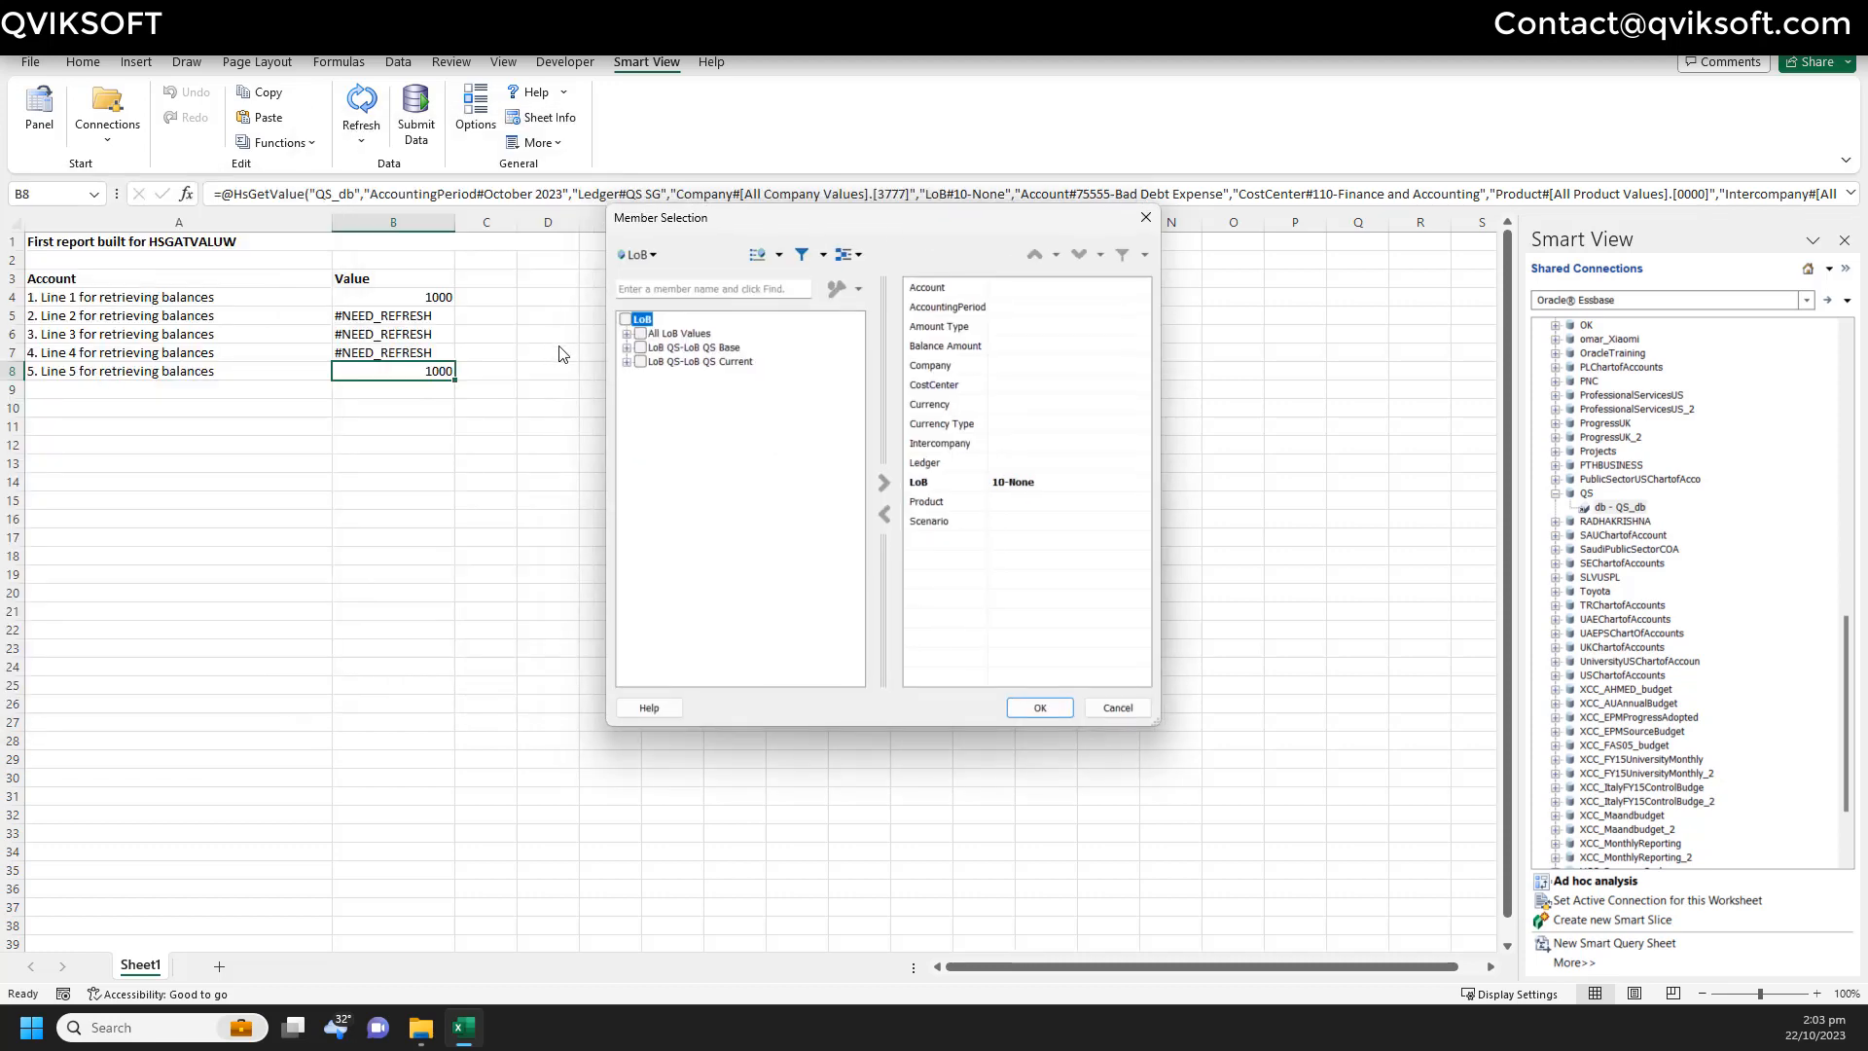
{"action": "left_click", "coordinate": [626, 334]}
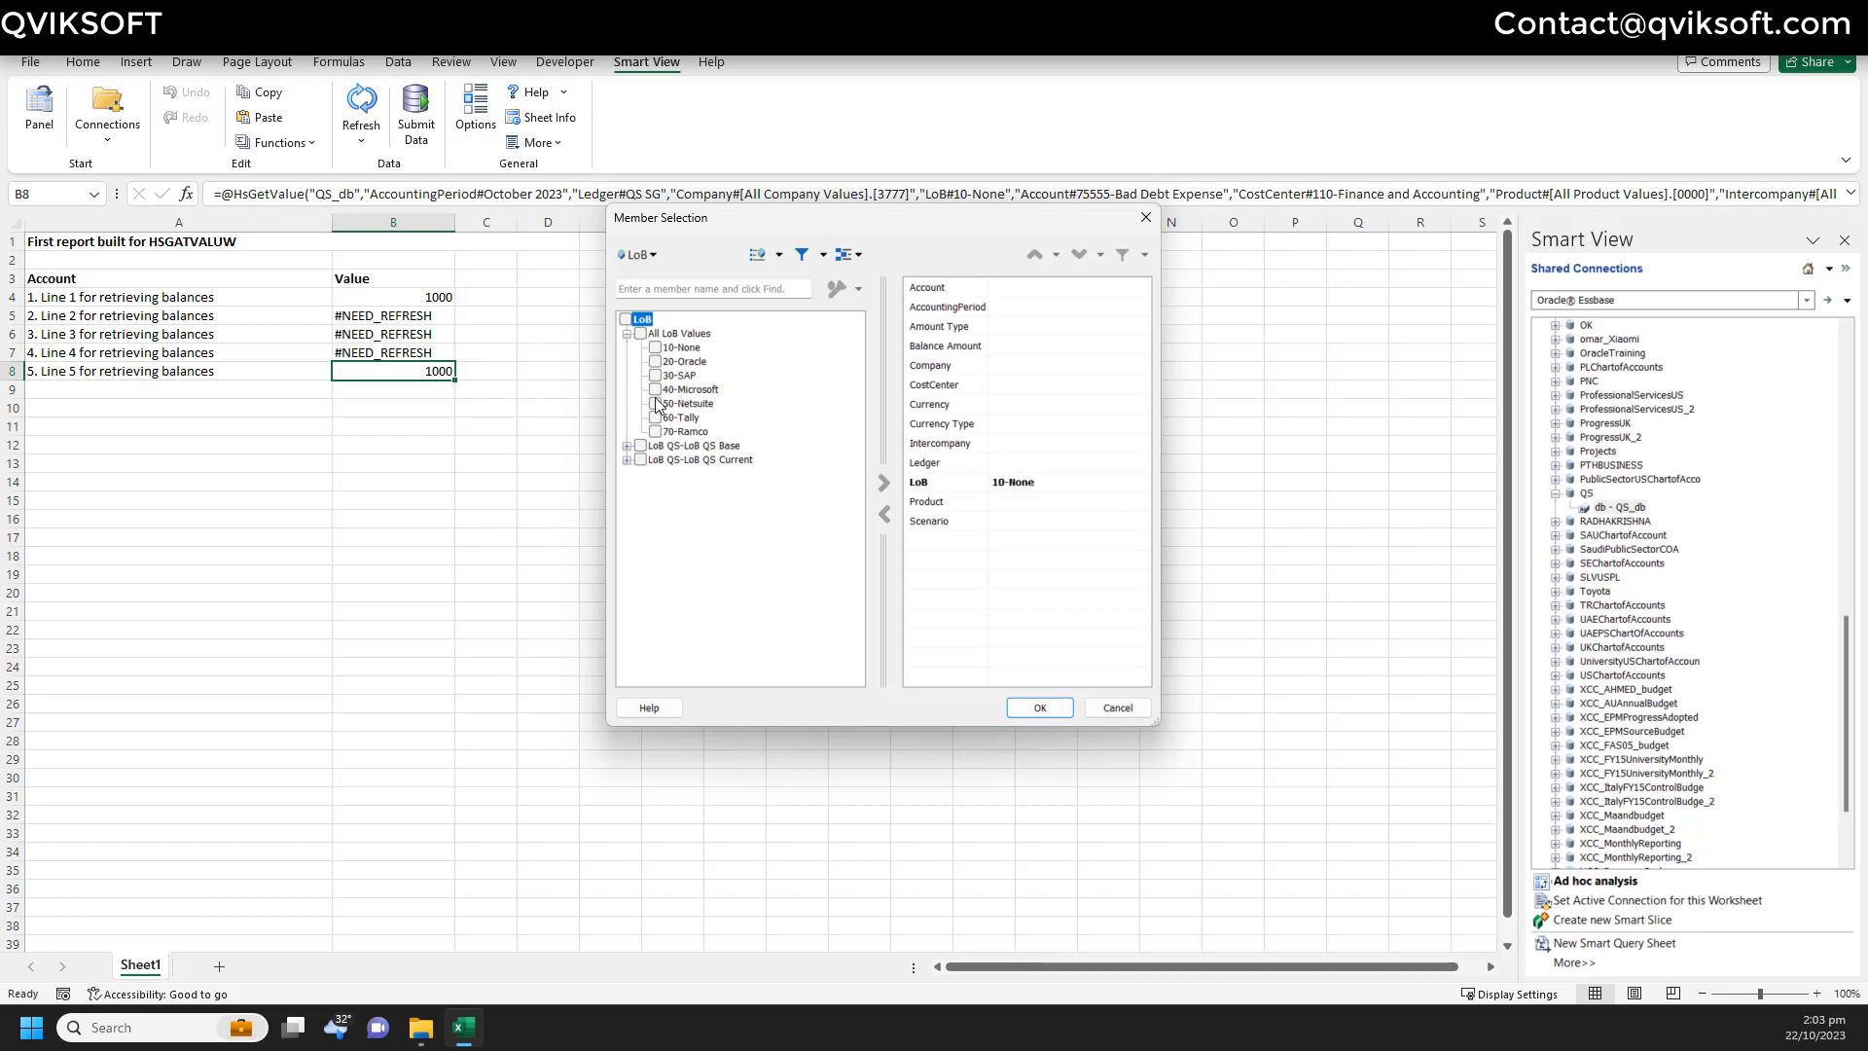
{"action": "left_click", "coordinate": [655, 403]}
{"action": "left_click", "coordinate": [883, 480]}
{"action": "left_click", "coordinate": [1038, 707]}
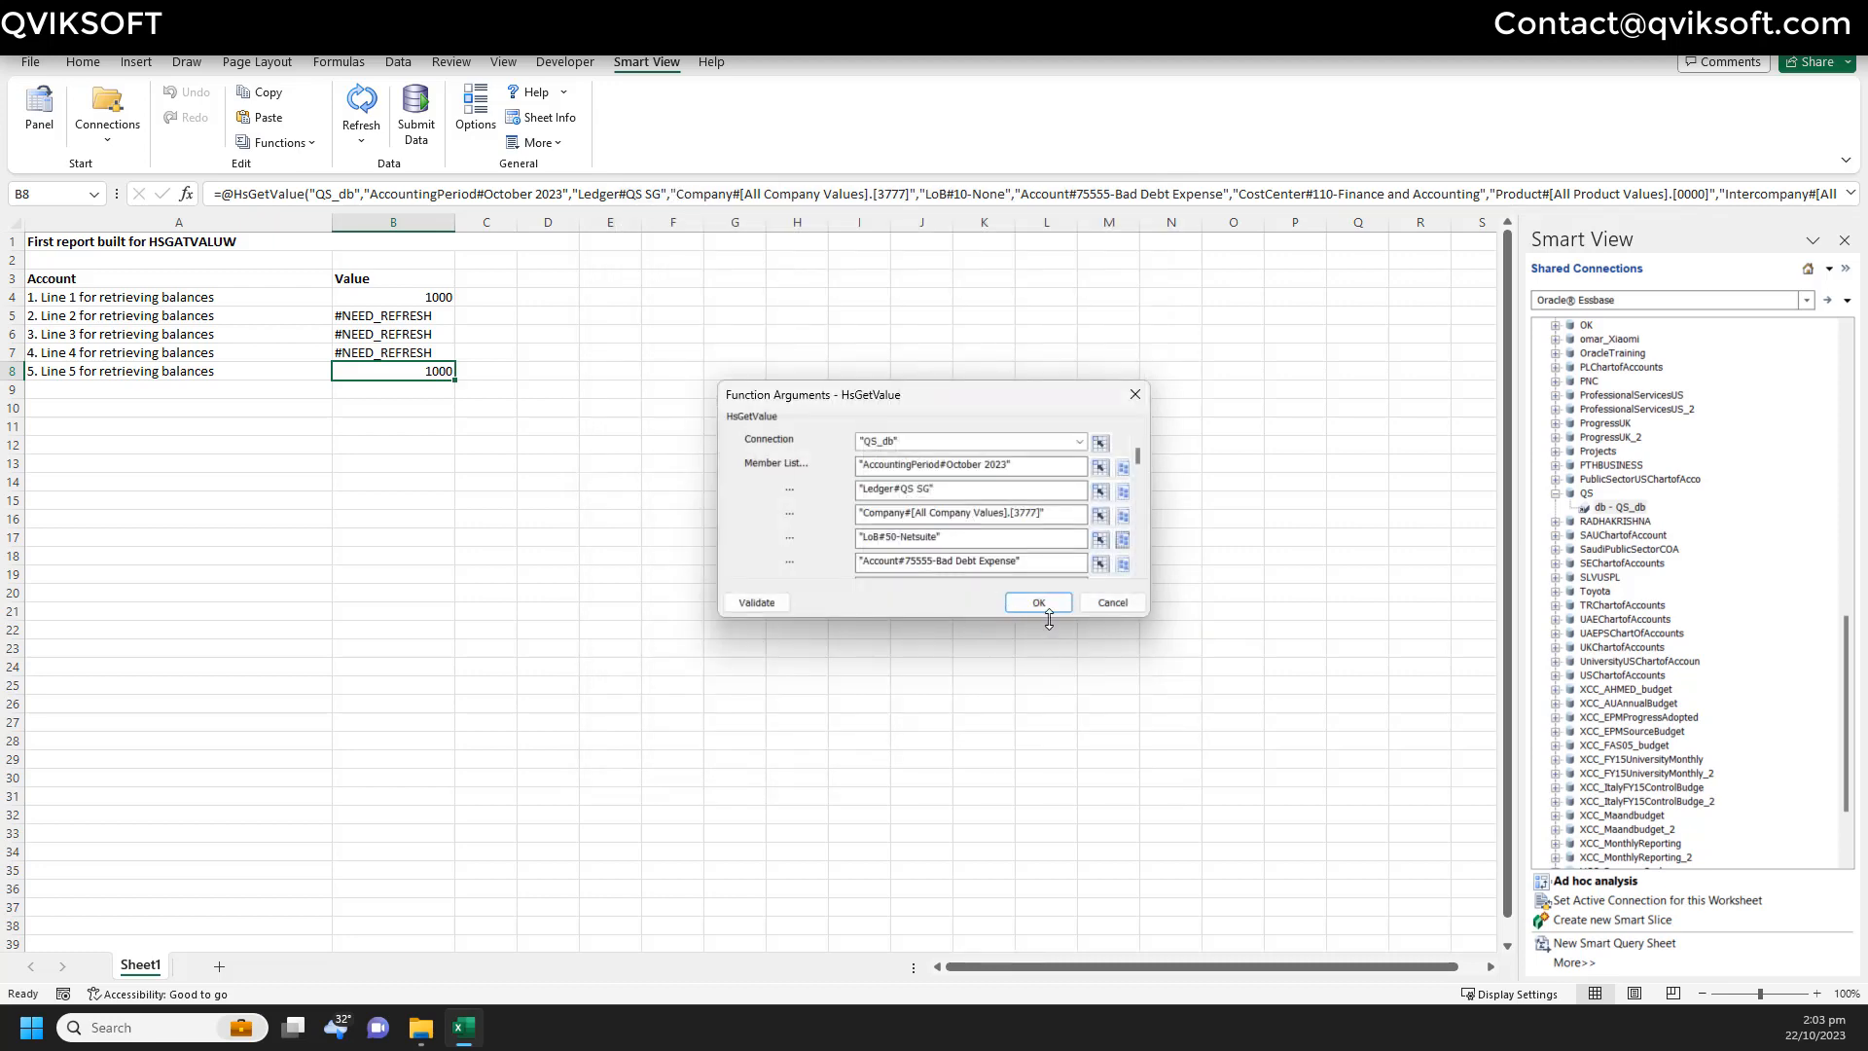
{"action": "left_click", "coordinate": [1038, 602]}
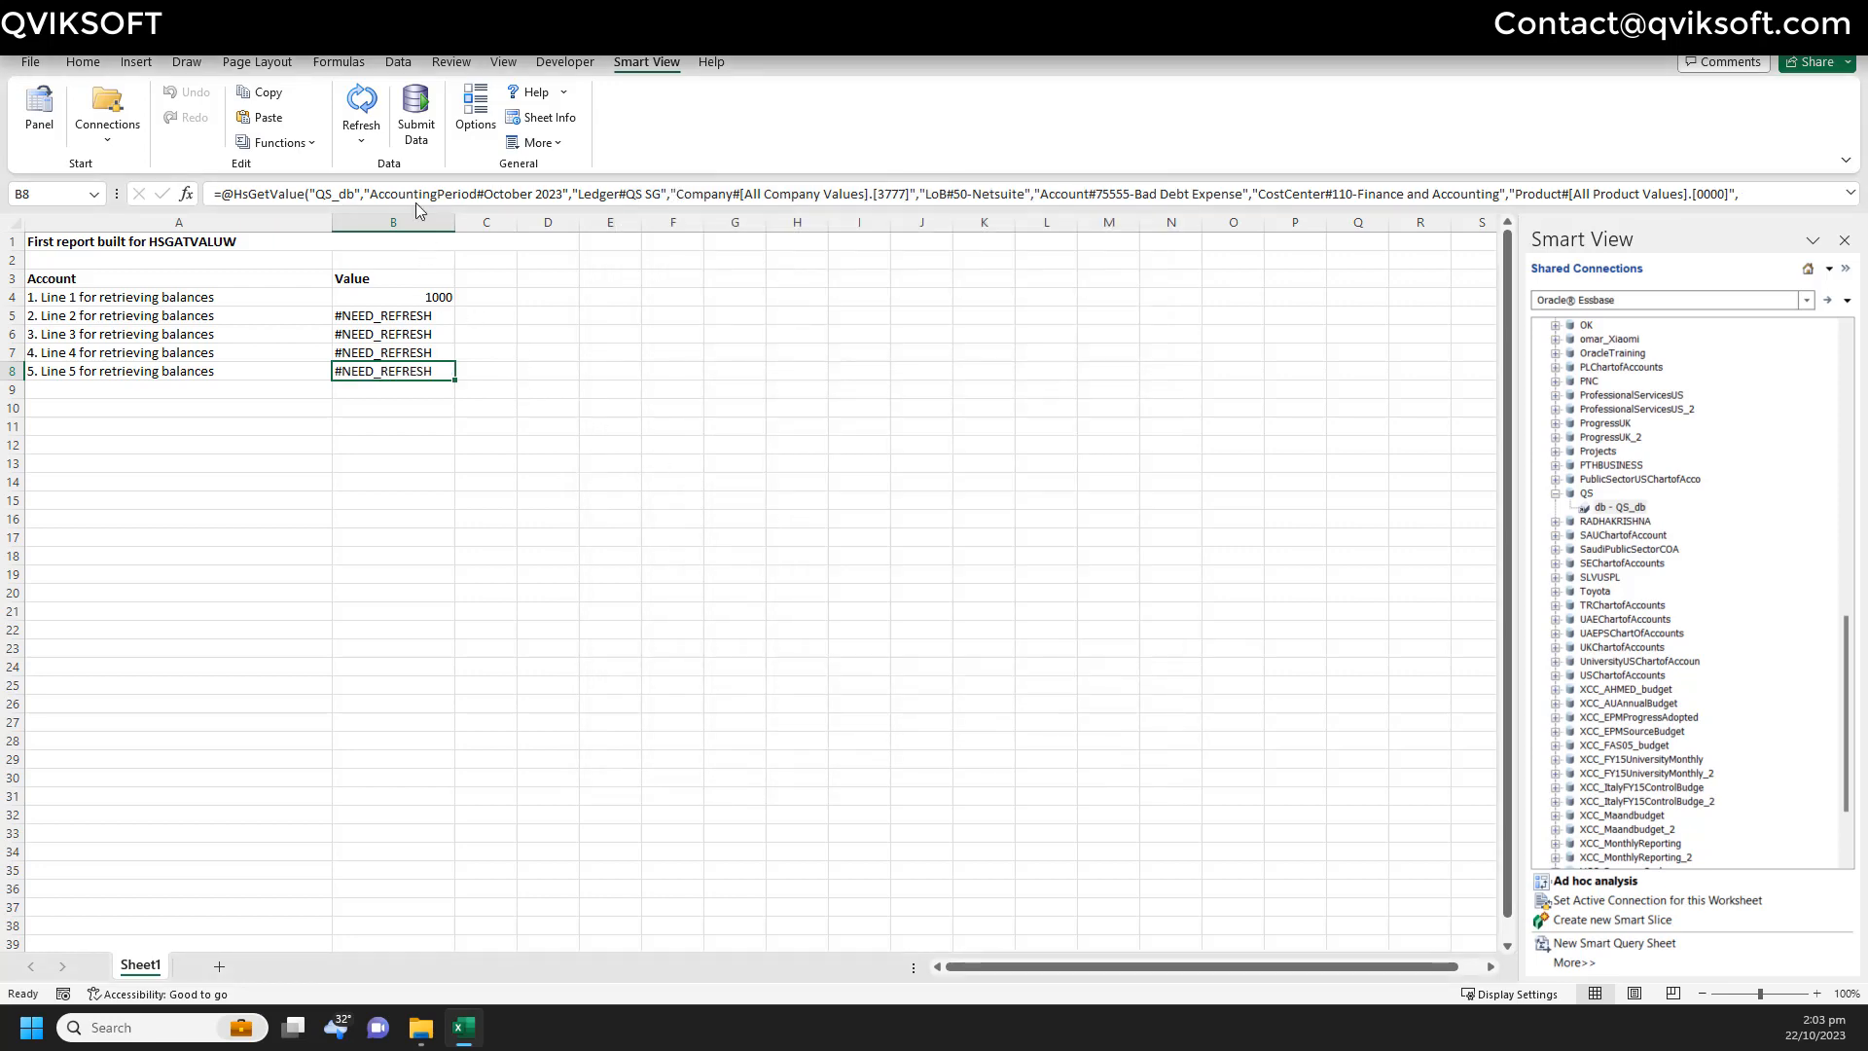
- Refresh Smart View data and select B4:B8 to confirm the 15000 total
{"action": "left_click", "coordinate": [361, 107]}
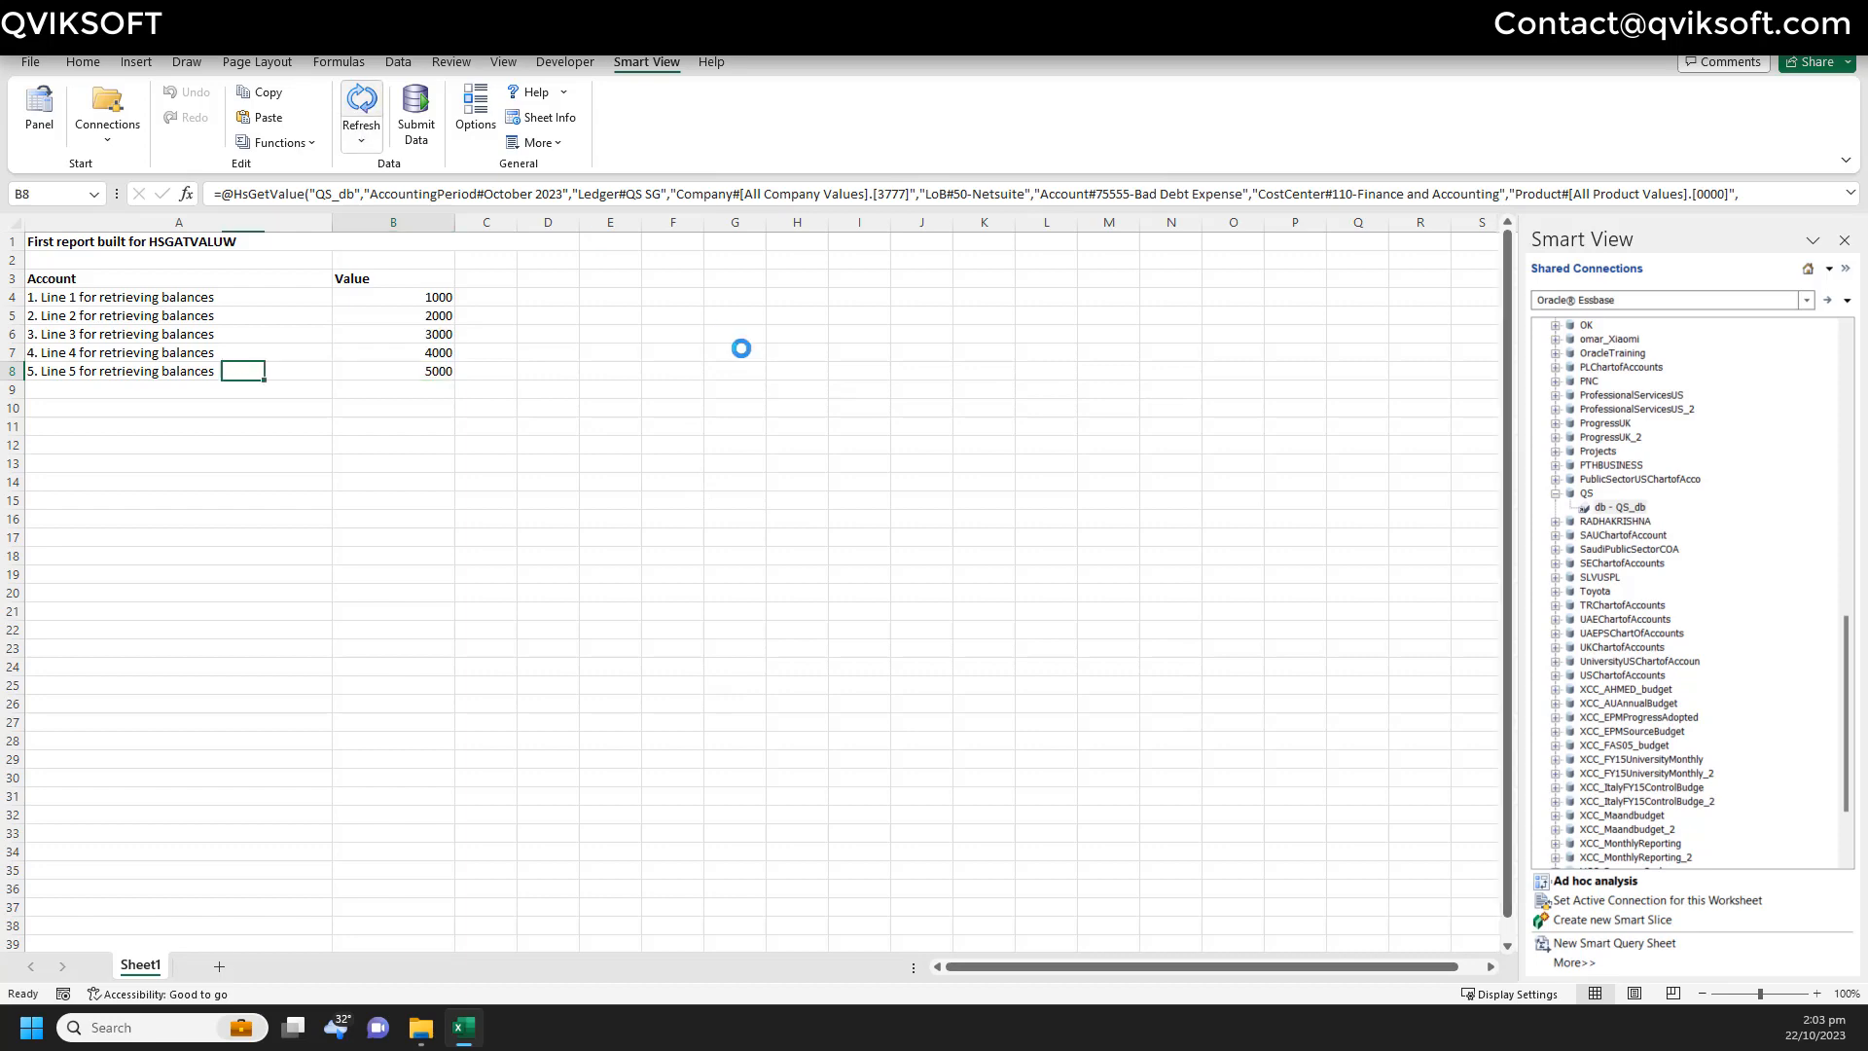
{"action": "left_click_drag", "start_coordinate": [248, 297], "coordinate": [243, 370]}
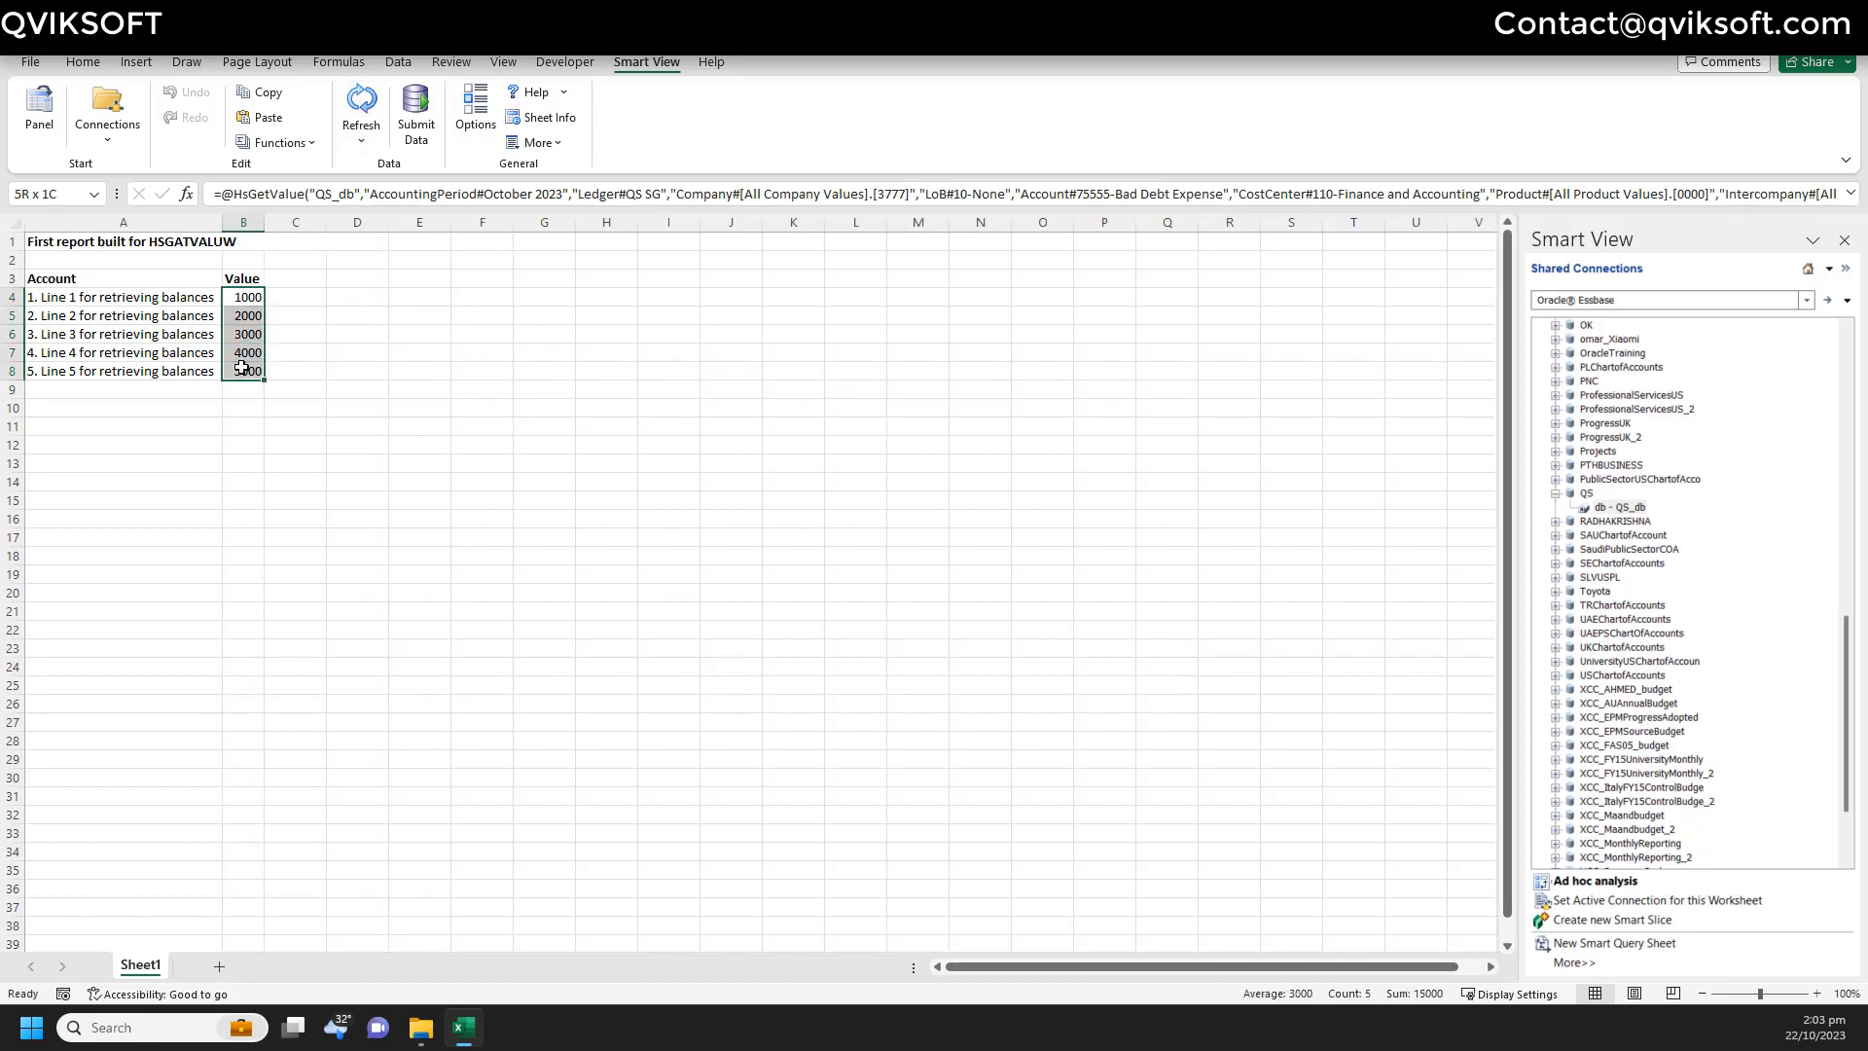
{"action": "left_click", "coordinate": [357, 352]}
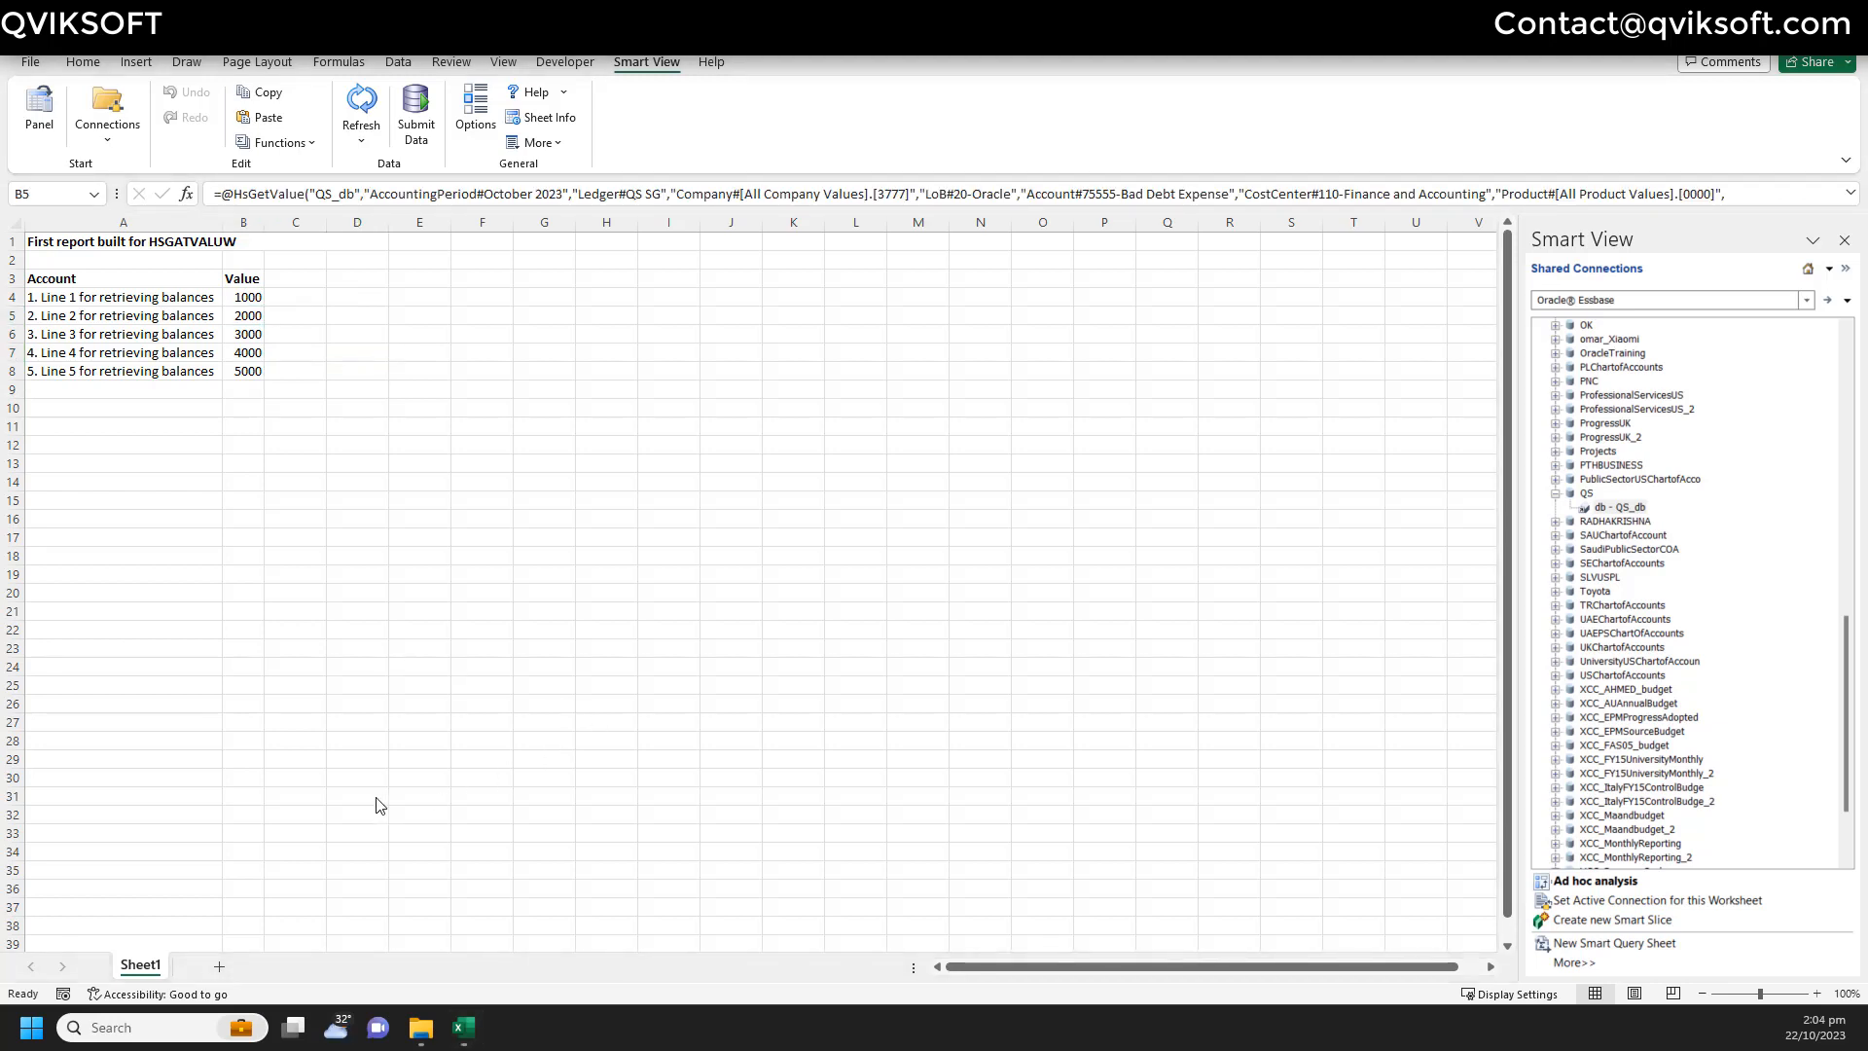
- Add a second sheet and rename it Parameters
{"action": "left_click", "coordinate": [220, 968]}
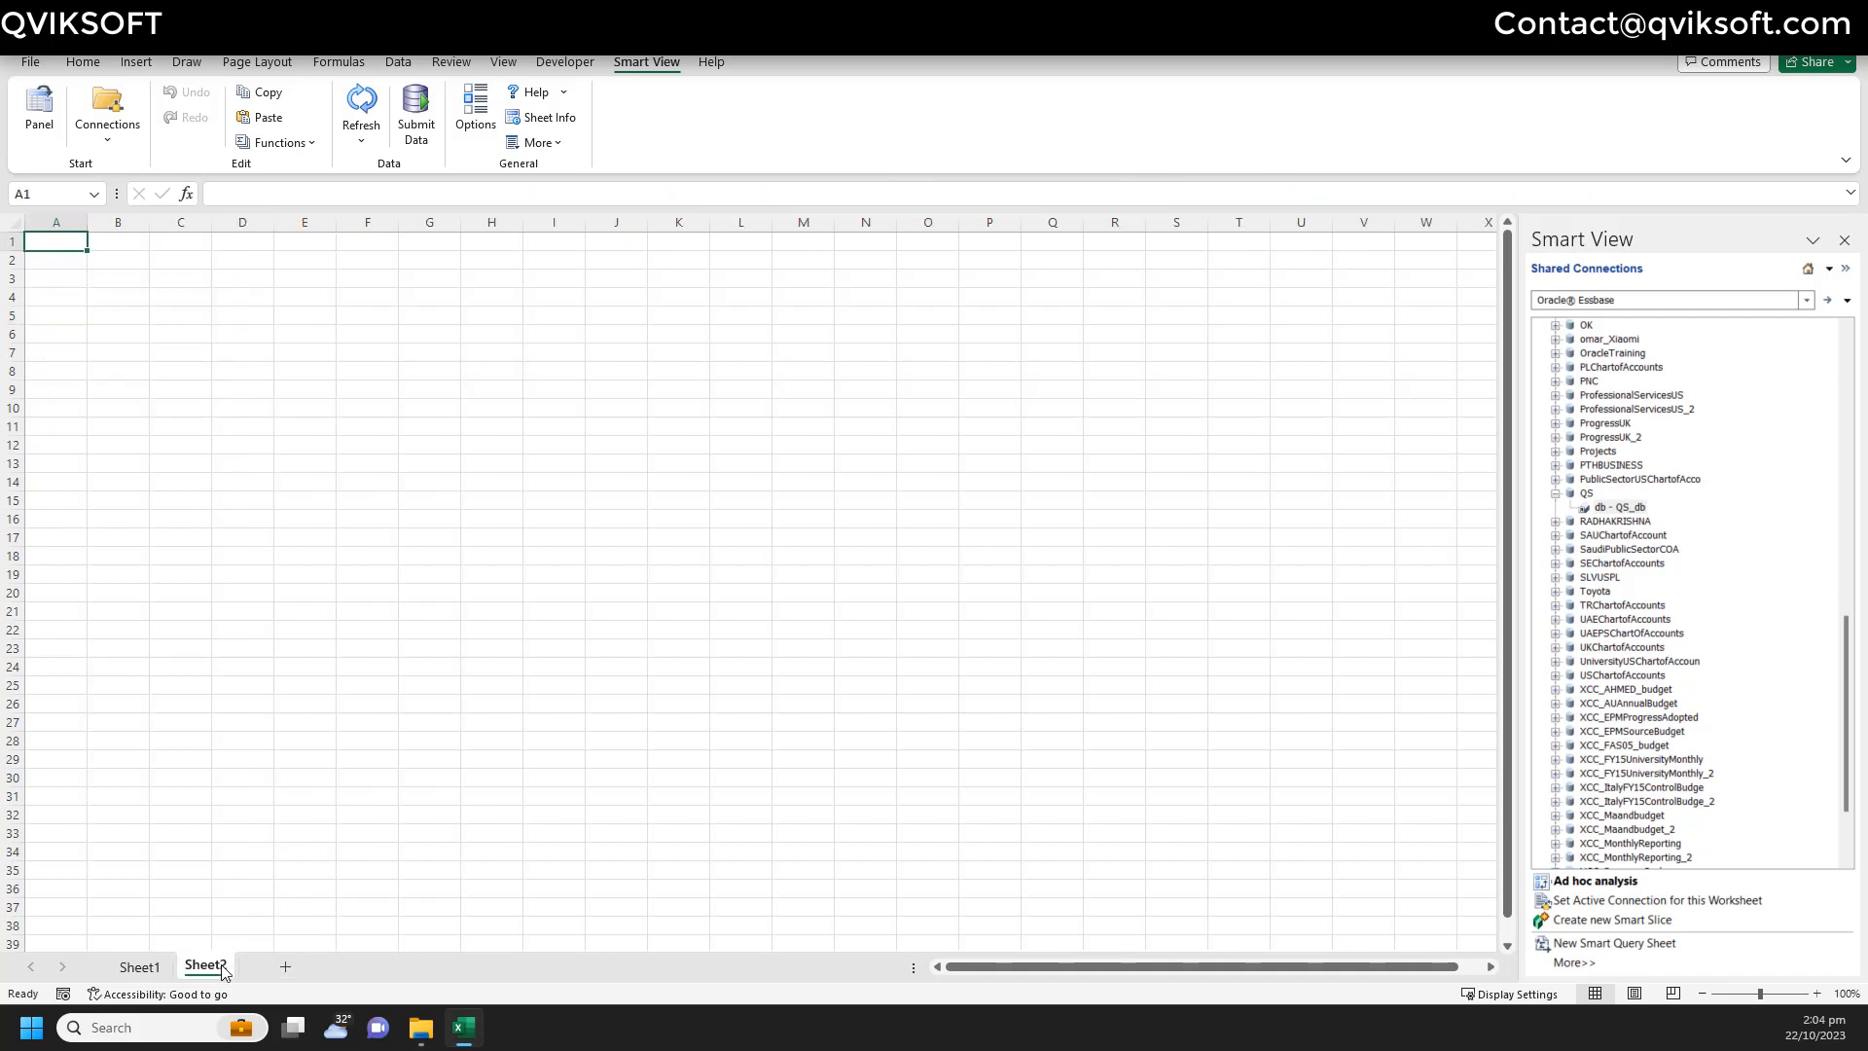
{"action": "right_click", "coordinate": [221, 967]}
{"action": "left_click", "coordinate": [289, 728]}
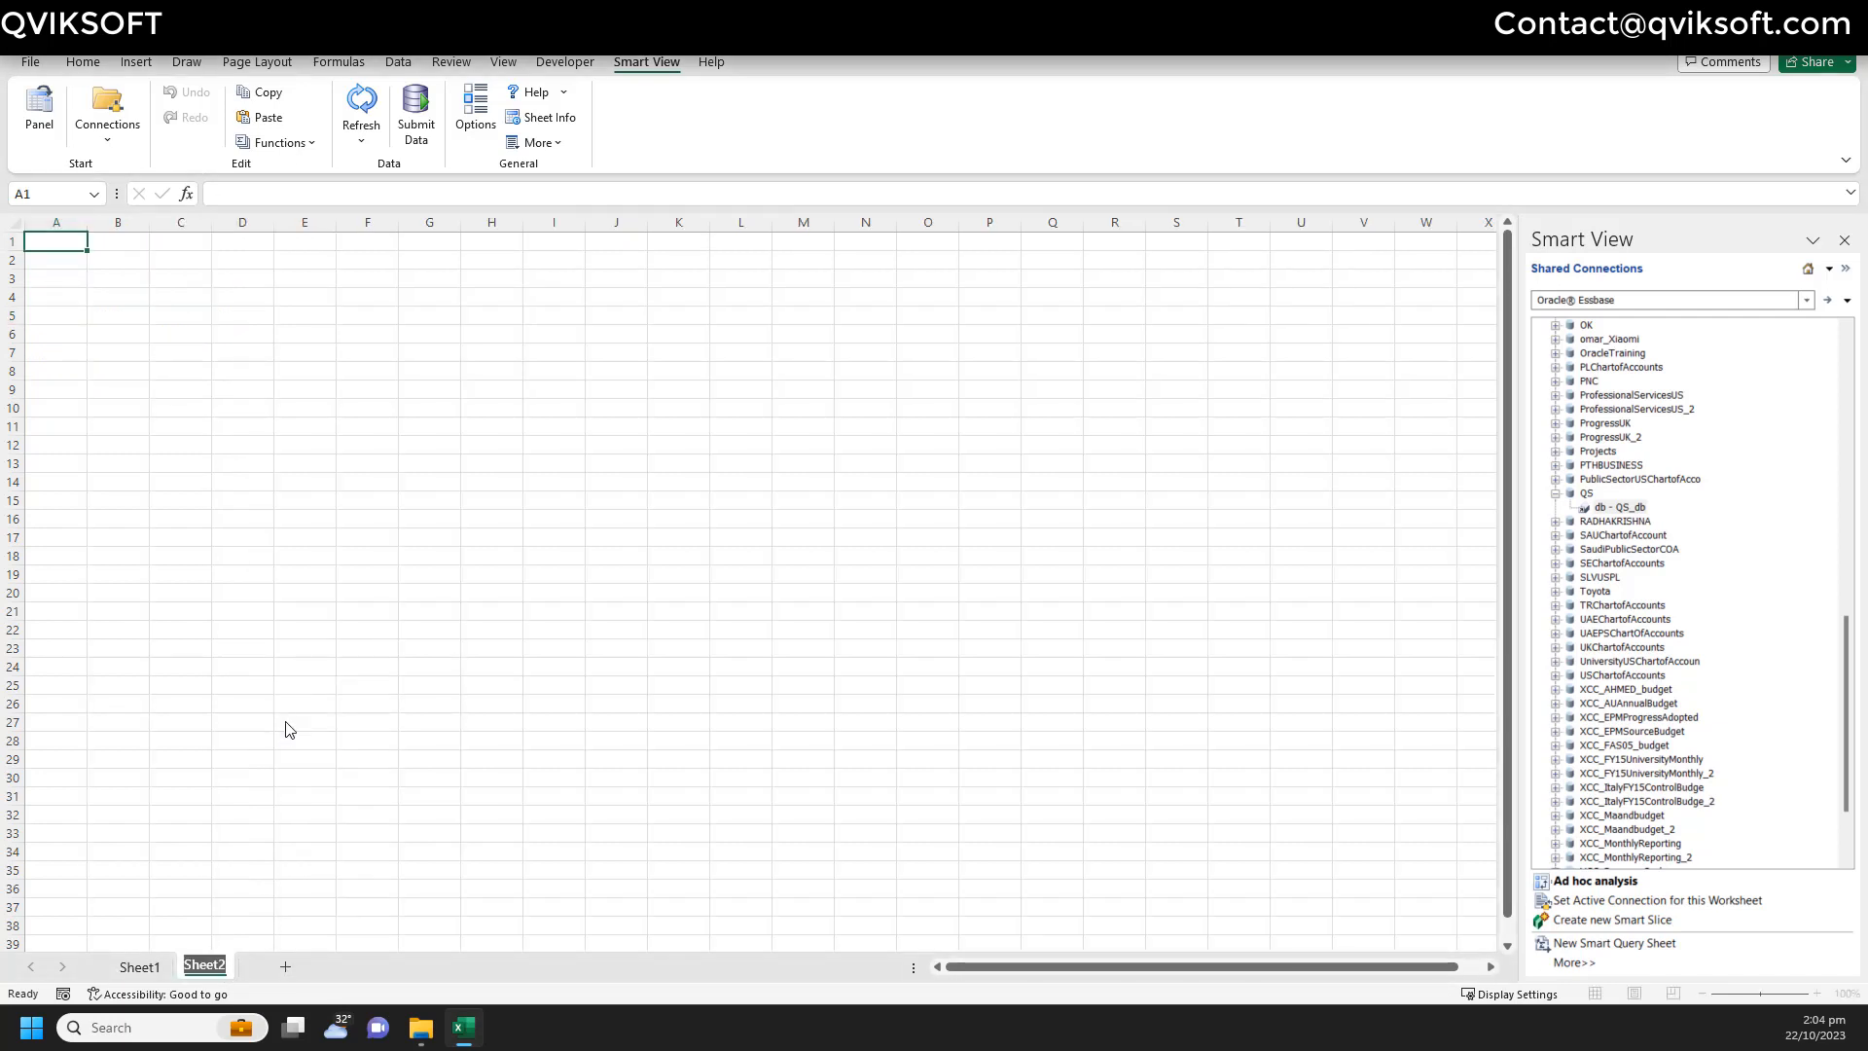
{"action": "key", "text": "BackSpace"}
{"action": "type", "text": "Parameters"}
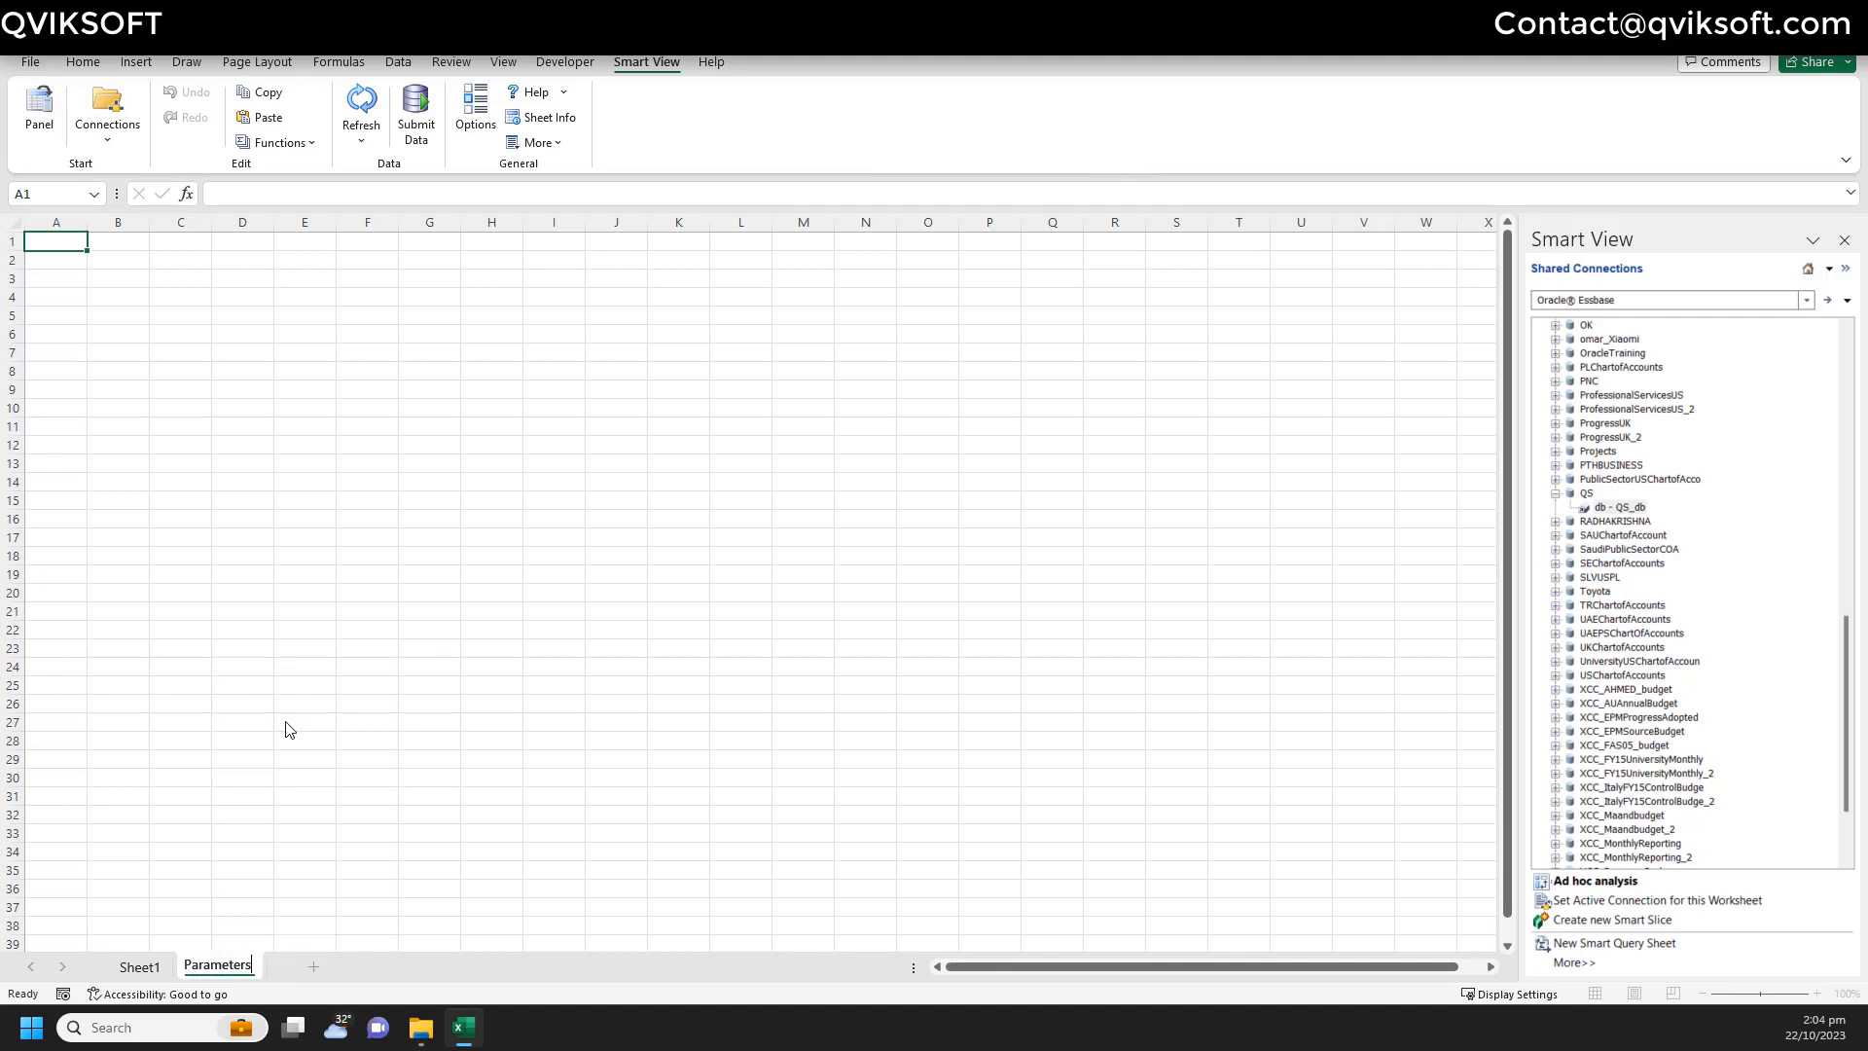
{"action": "key", "text": "Return"}
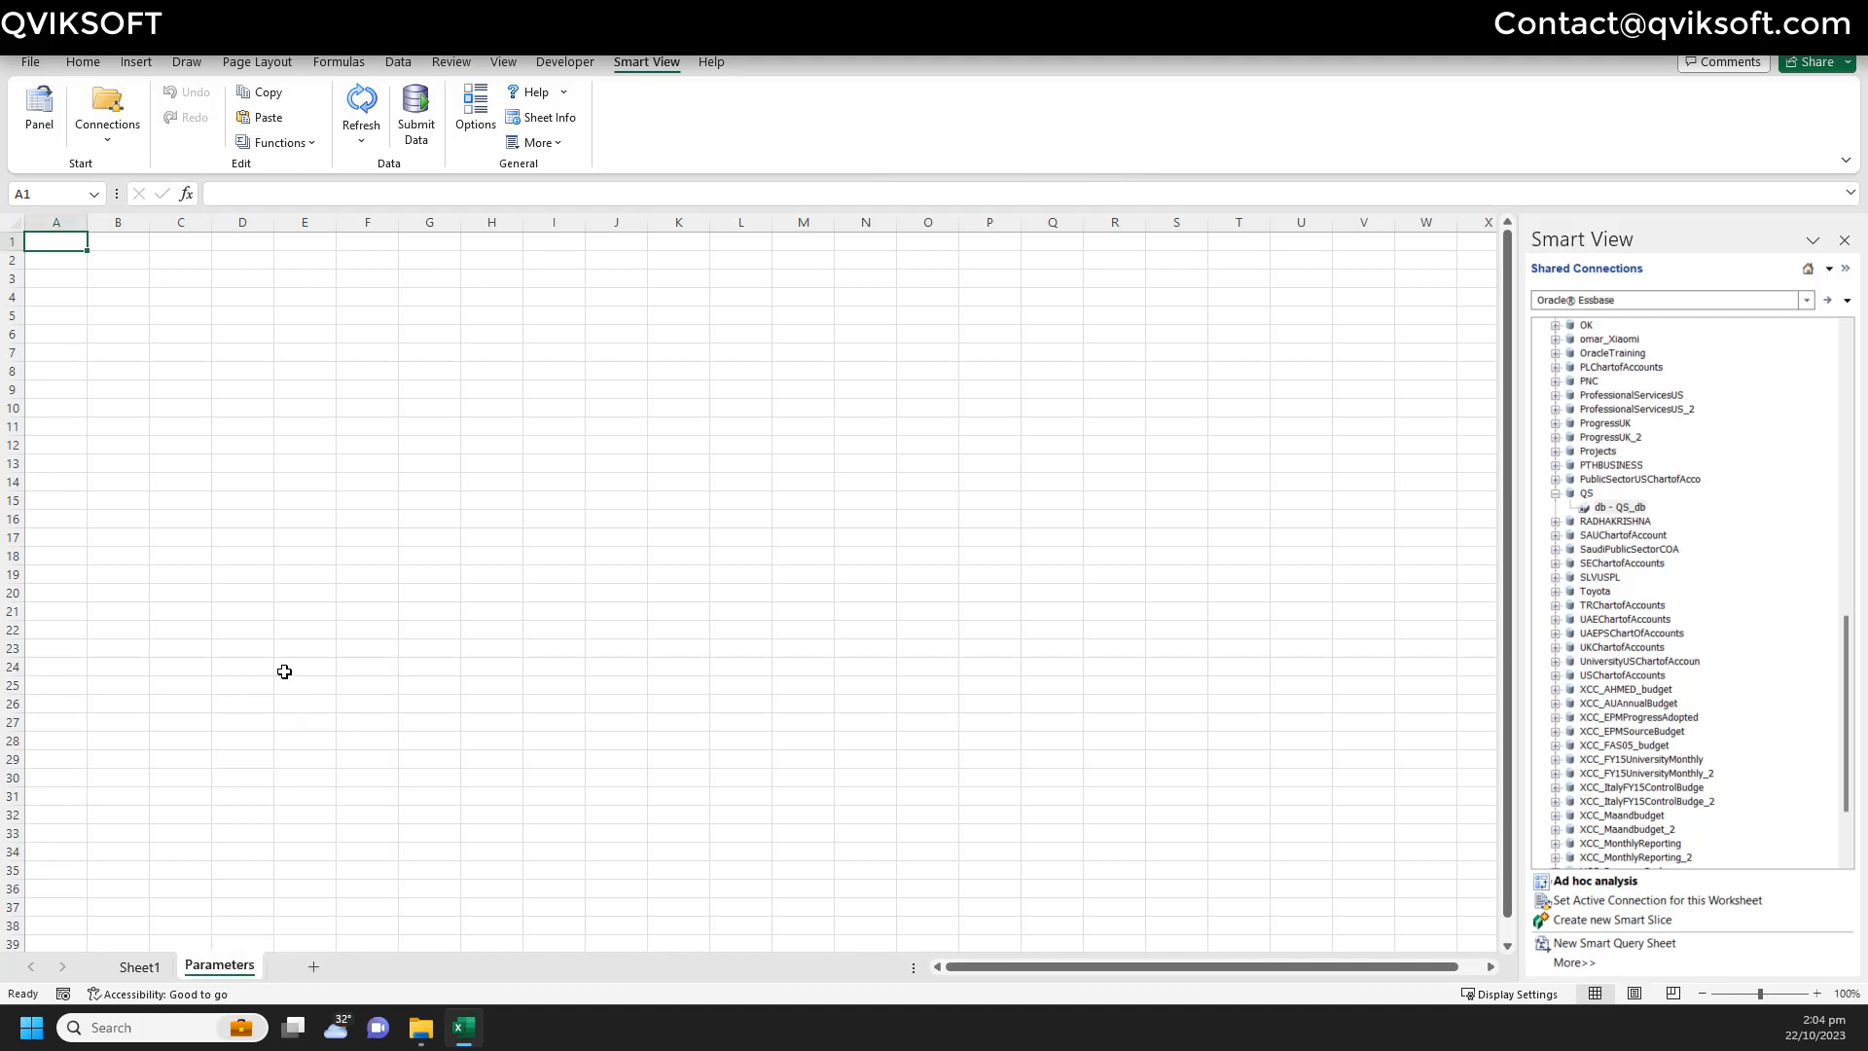
- Enter a Lob header with values 10, 20, 30, 40 and 50 below it
{"action": "type", "text": "ob"}
{"action": "key", "text": "Return"}
{"action": "type", "text": "10"}
{"action": "key", "text": "Return"}
{"action": "type", "text": "20"}
{"action": "key", "text": "Return"}
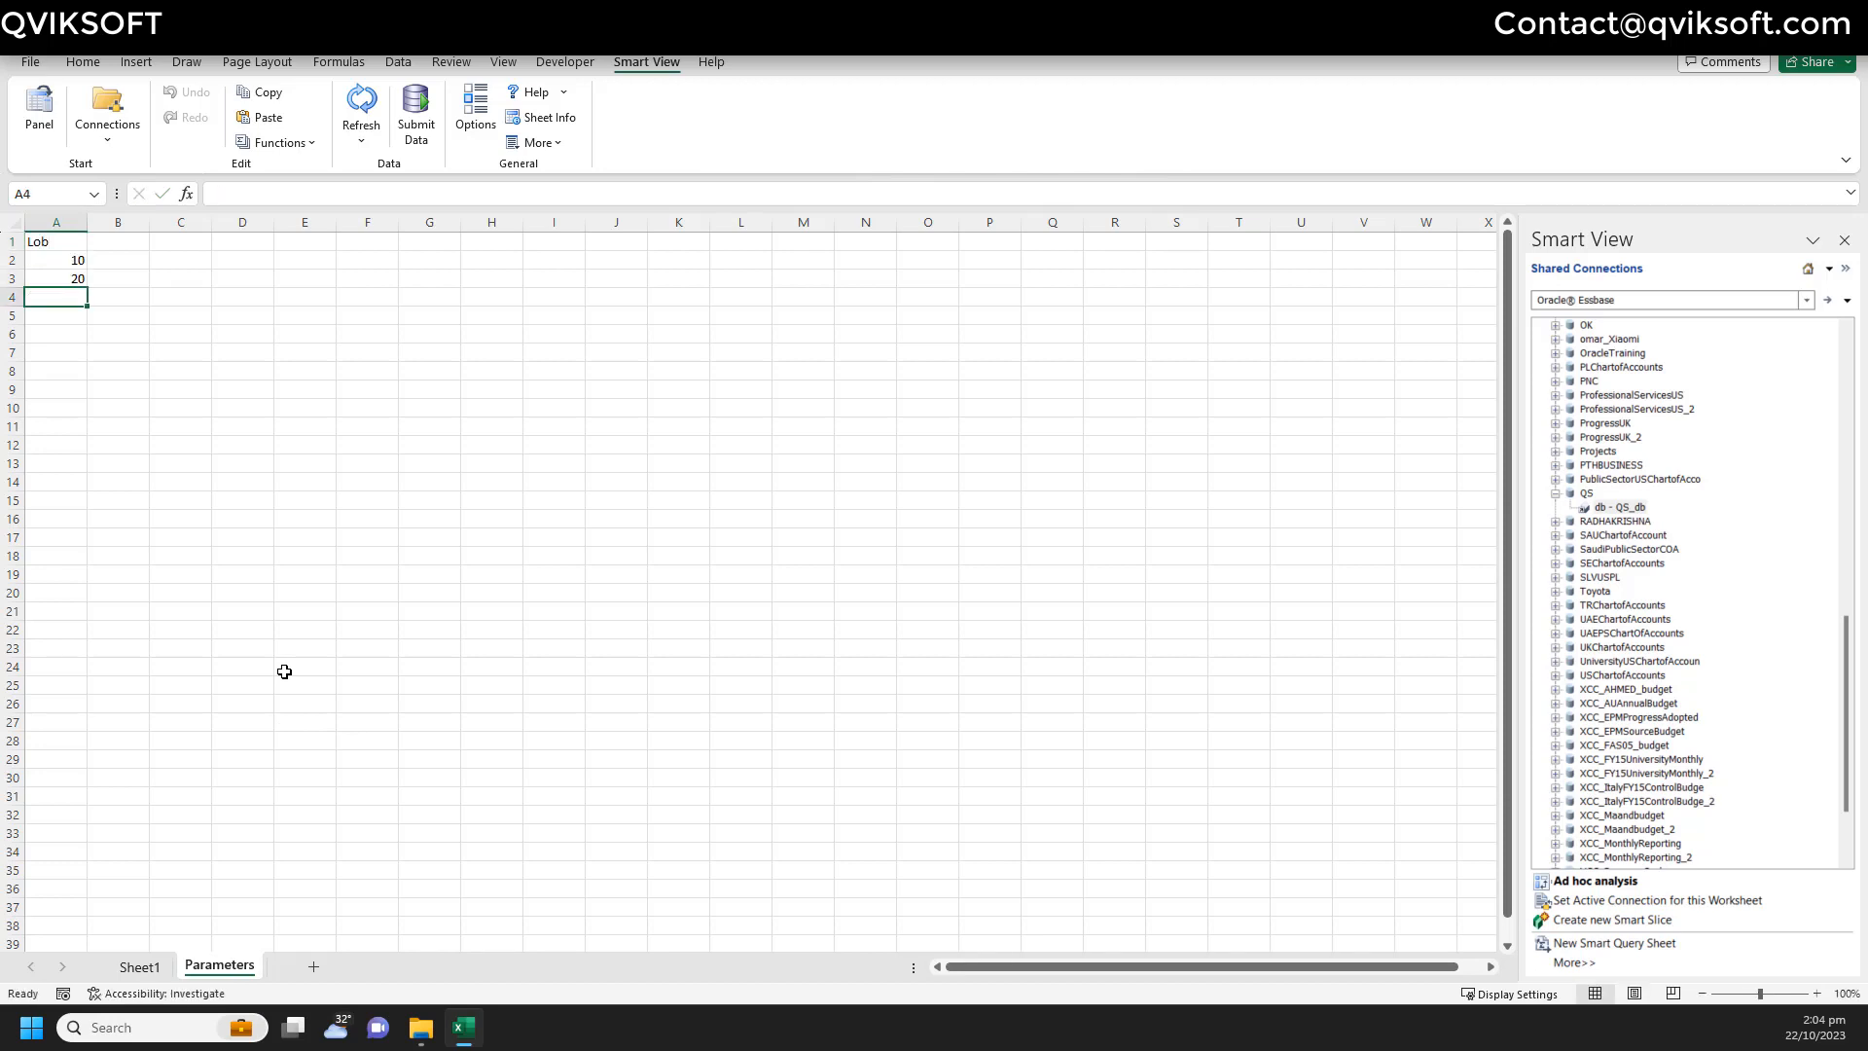
{"action": "type", "text": "30"}
{"action": "key", "text": "Return"}
{"action": "type", "text": "40"}
{"action": "key", "text": "Return"}
{"action": "type", "text": "50"}
{"action": "key", "text": "Return"}
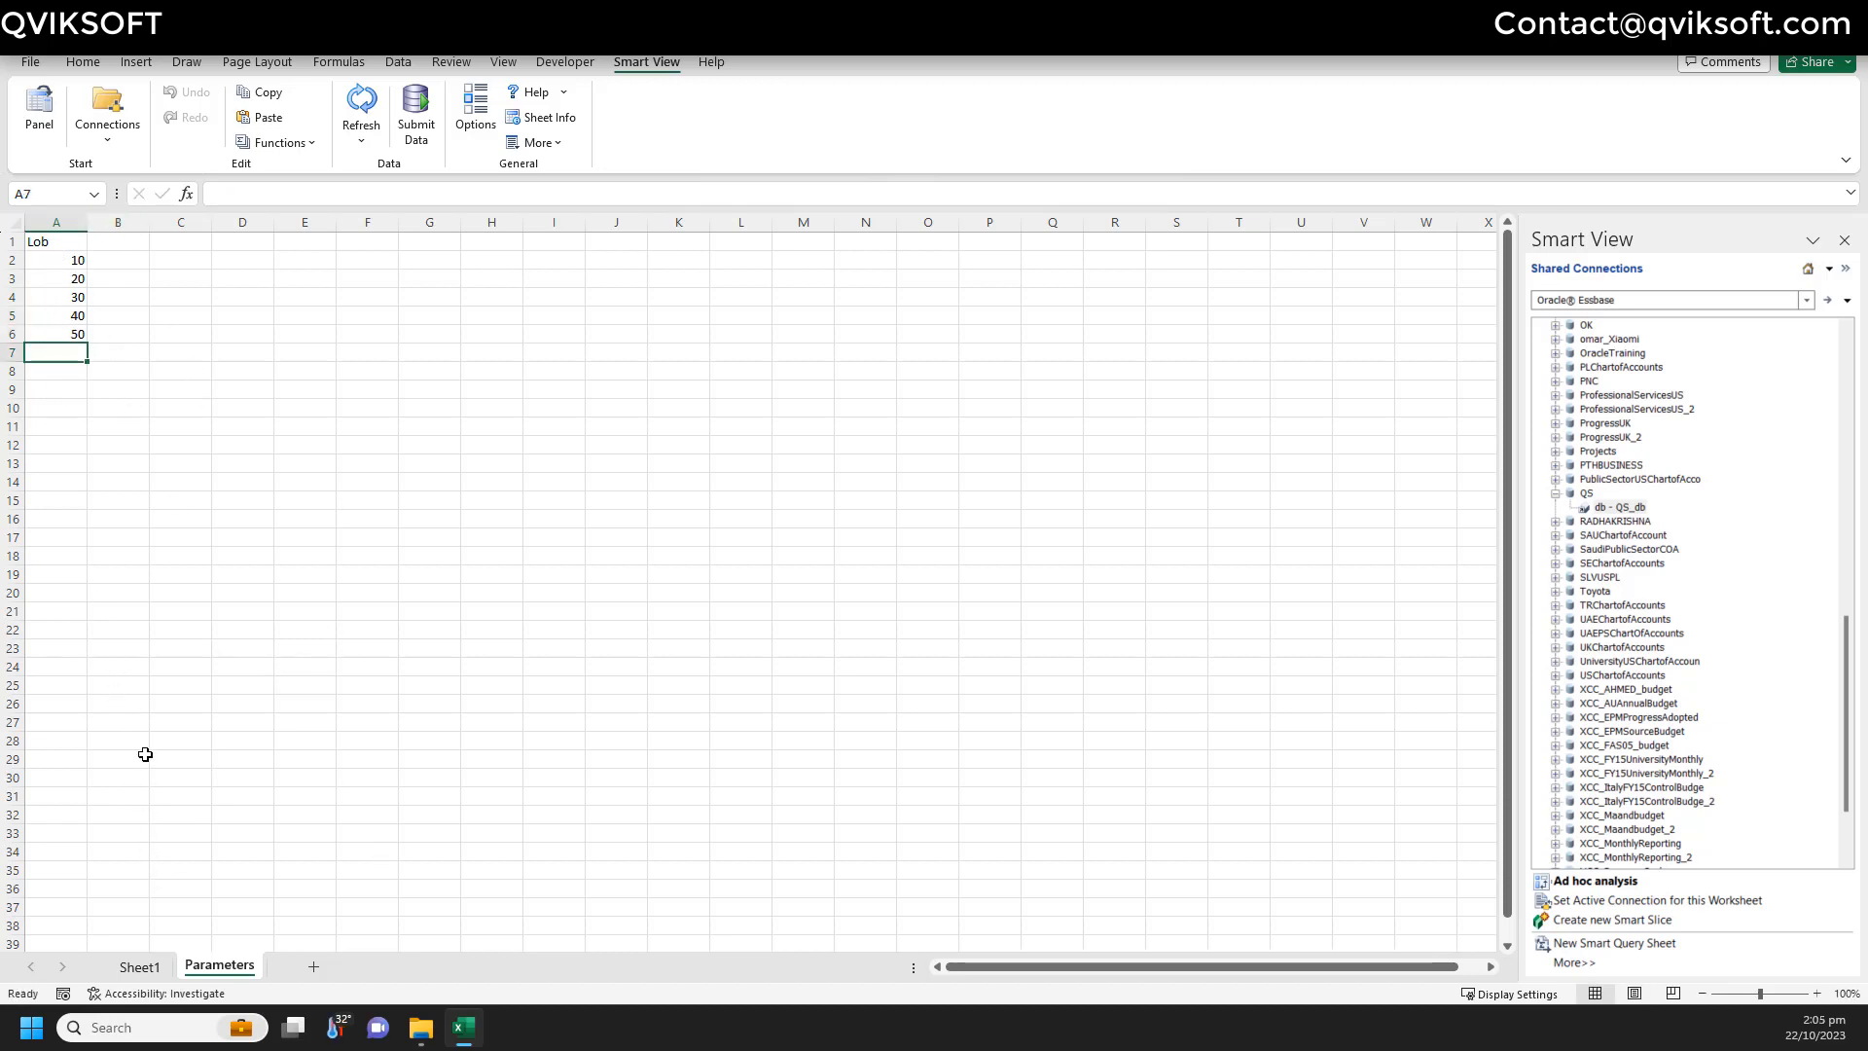
- Reopen the HsGetValue function builder for cell B4 on Sheet1
{"action": "left_click", "coordinate": [144, 968]}
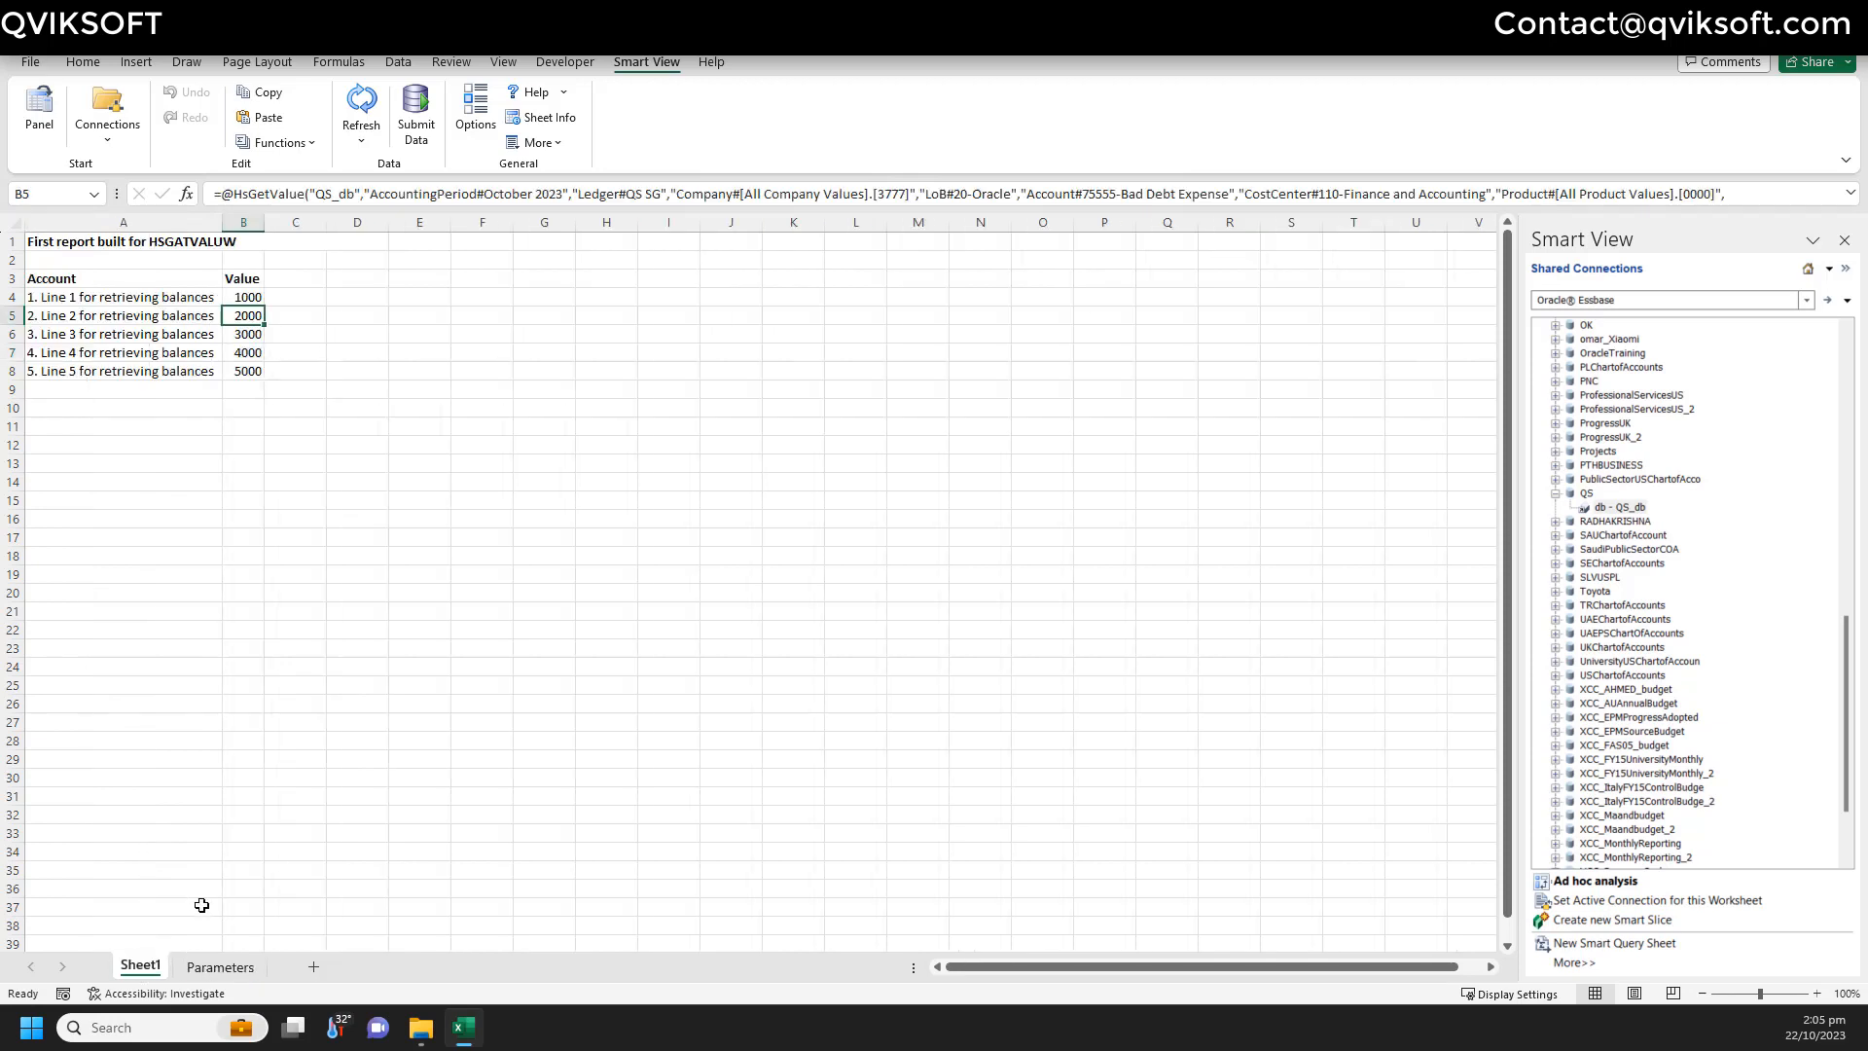
{"action": "left_click", "coordinate": [243, 298]}
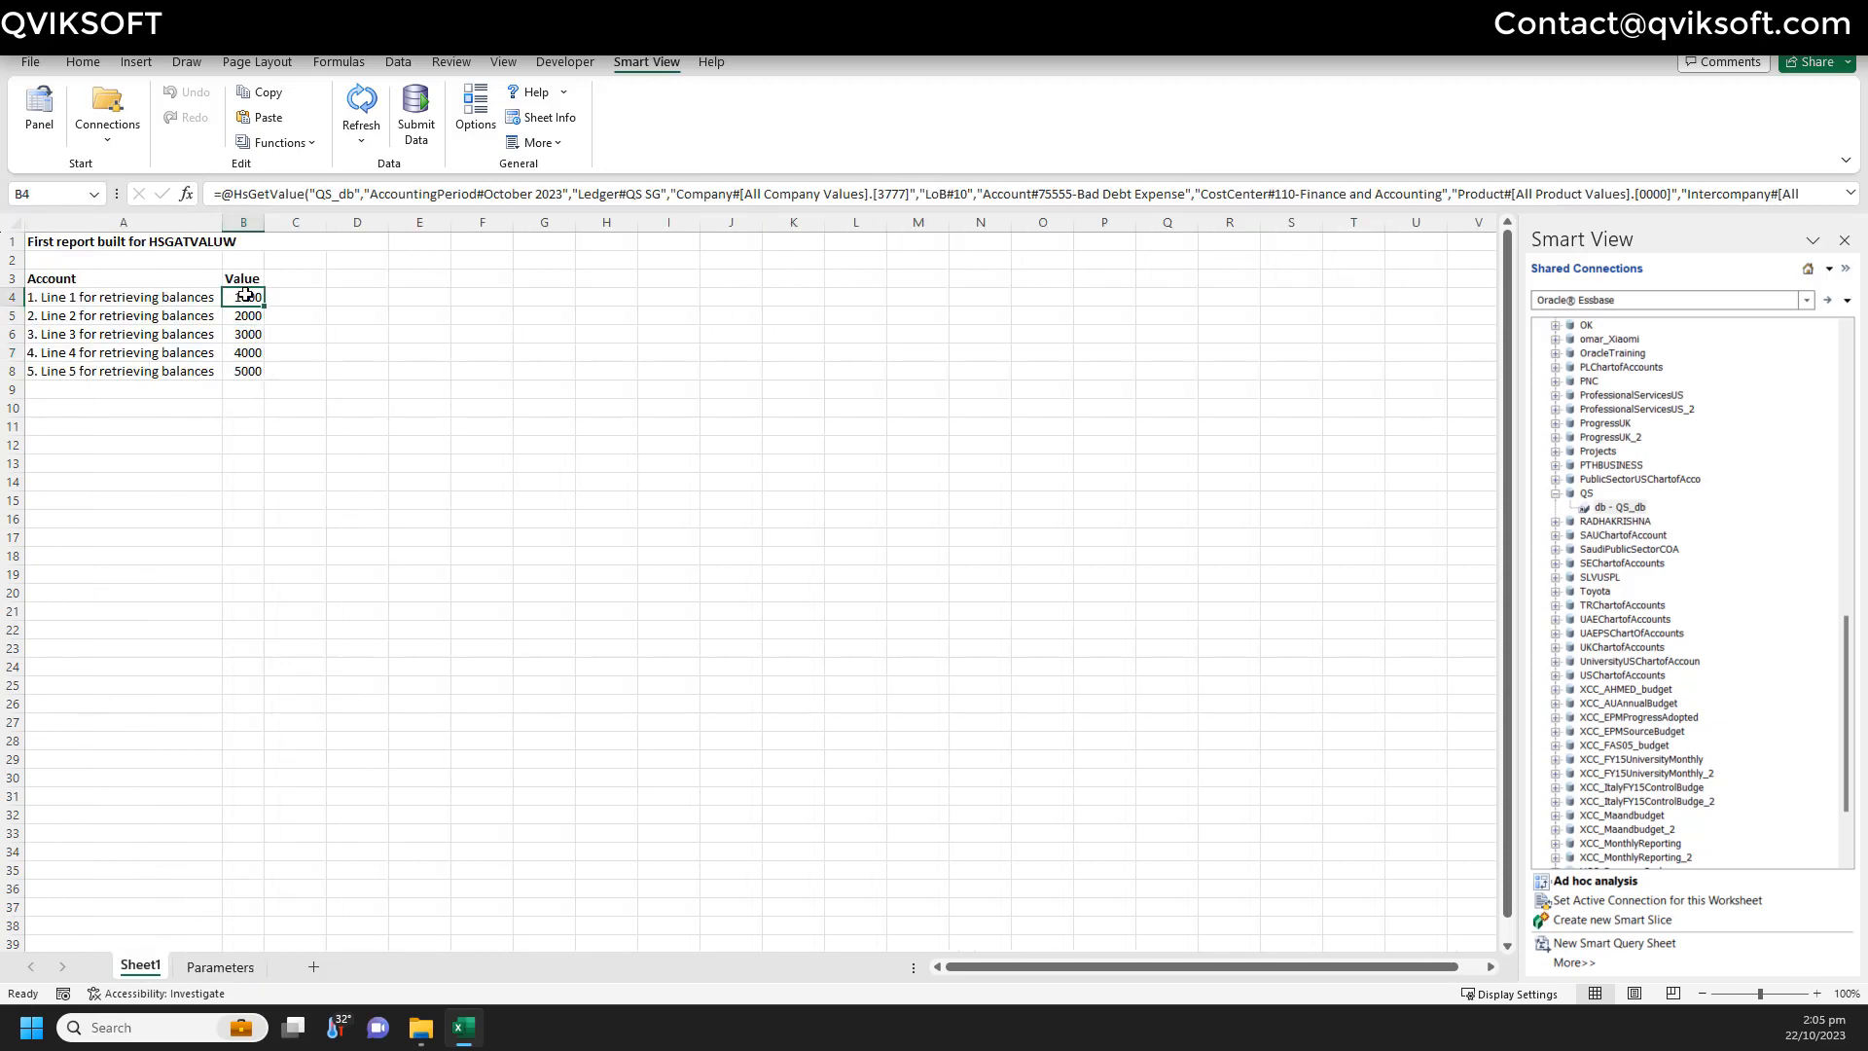
{"action": "left_click", "coordinate": [292, 143]}
{"action": "left_click", "coordinate": [303, 209]}
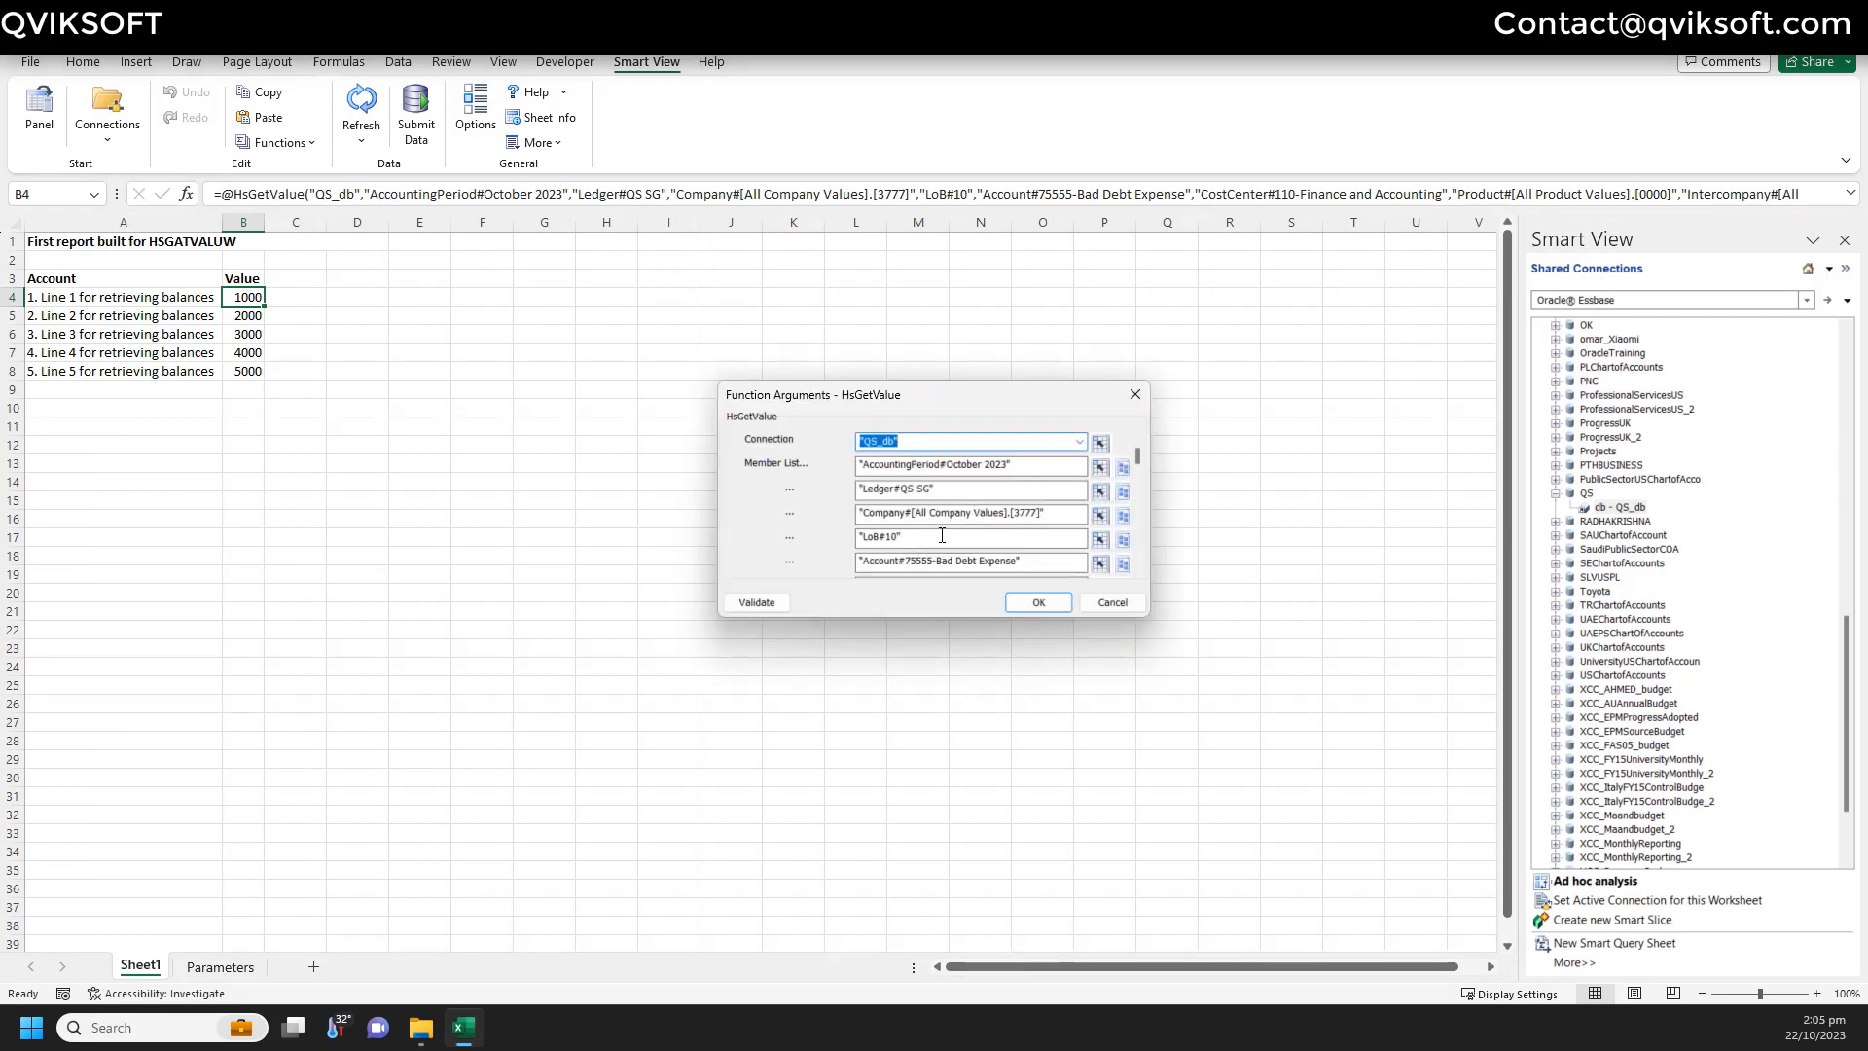
- Replace B4's LoB#10 argument with a reference to Parameters cell A3
{"action": "left_click_drag", "start_coordinate": [941, 534], "coordinate": [832, 538]}
{"action": "left_click", "coordinate": [905, 538]}
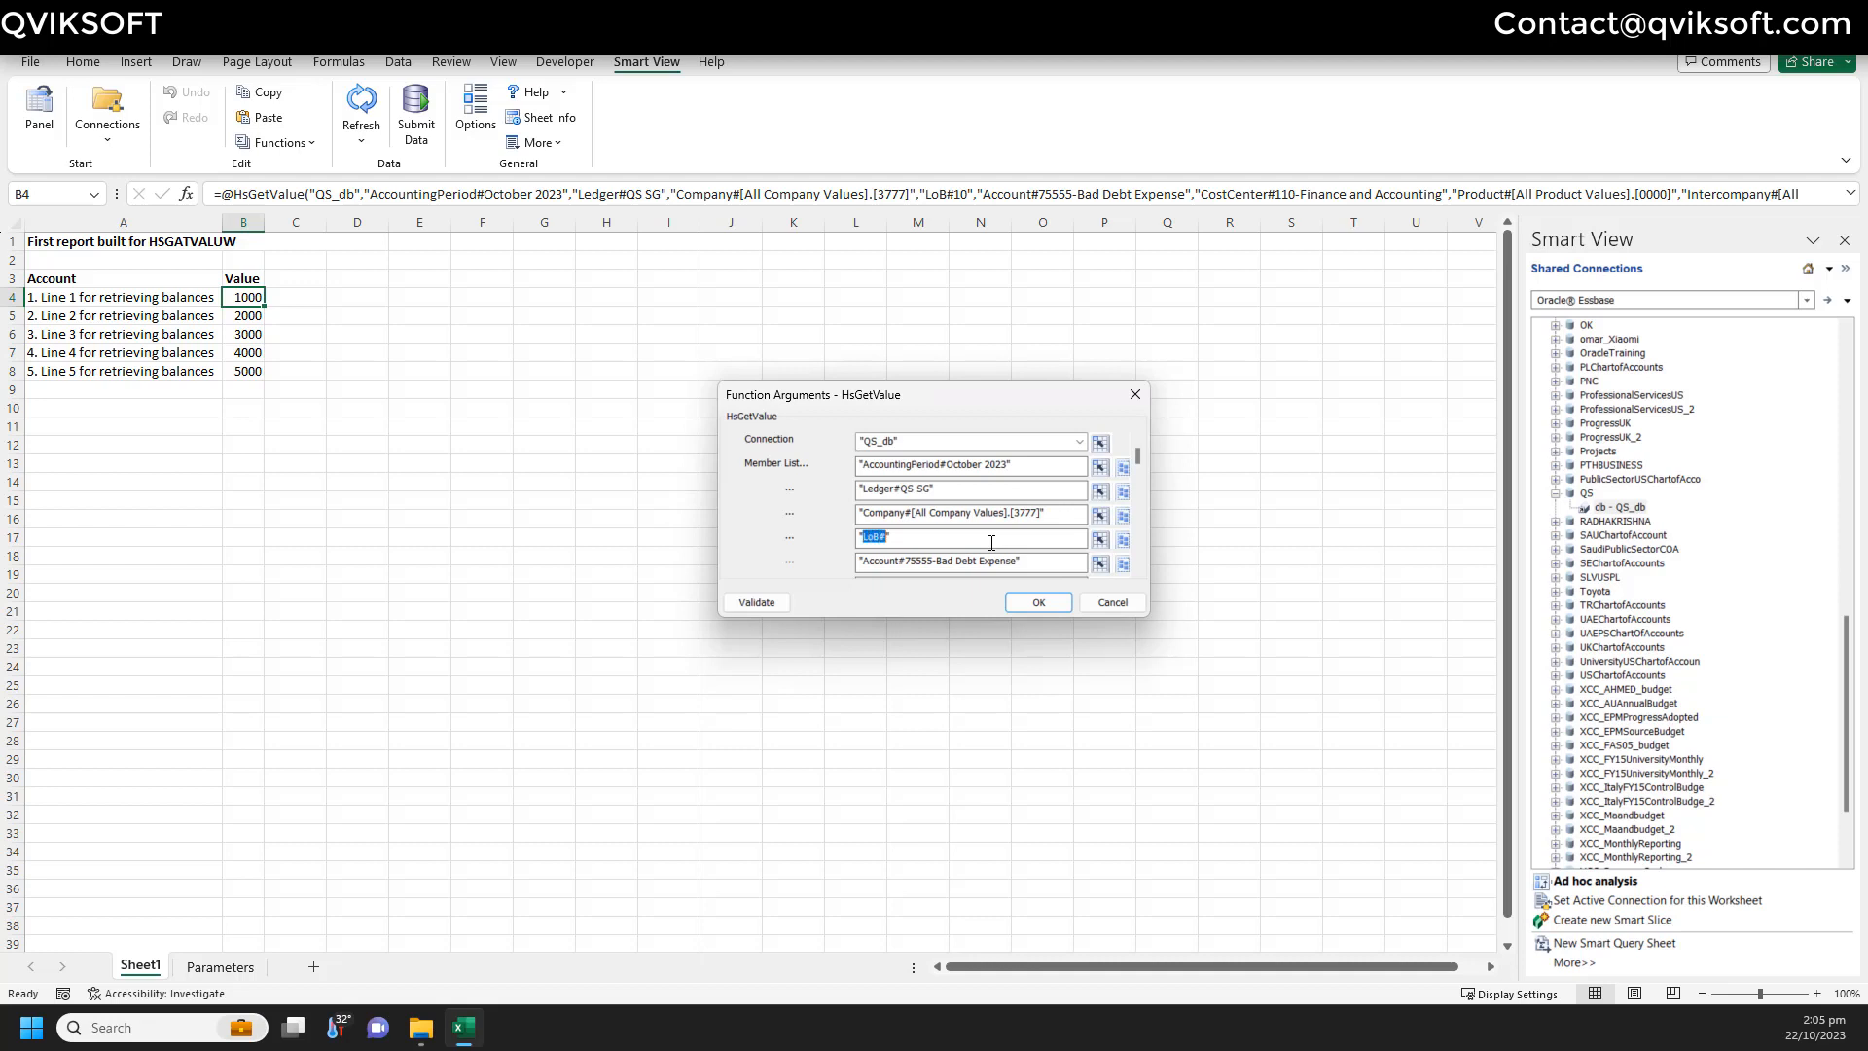
{"action": "left_click", "coordinate": [991, 541]}
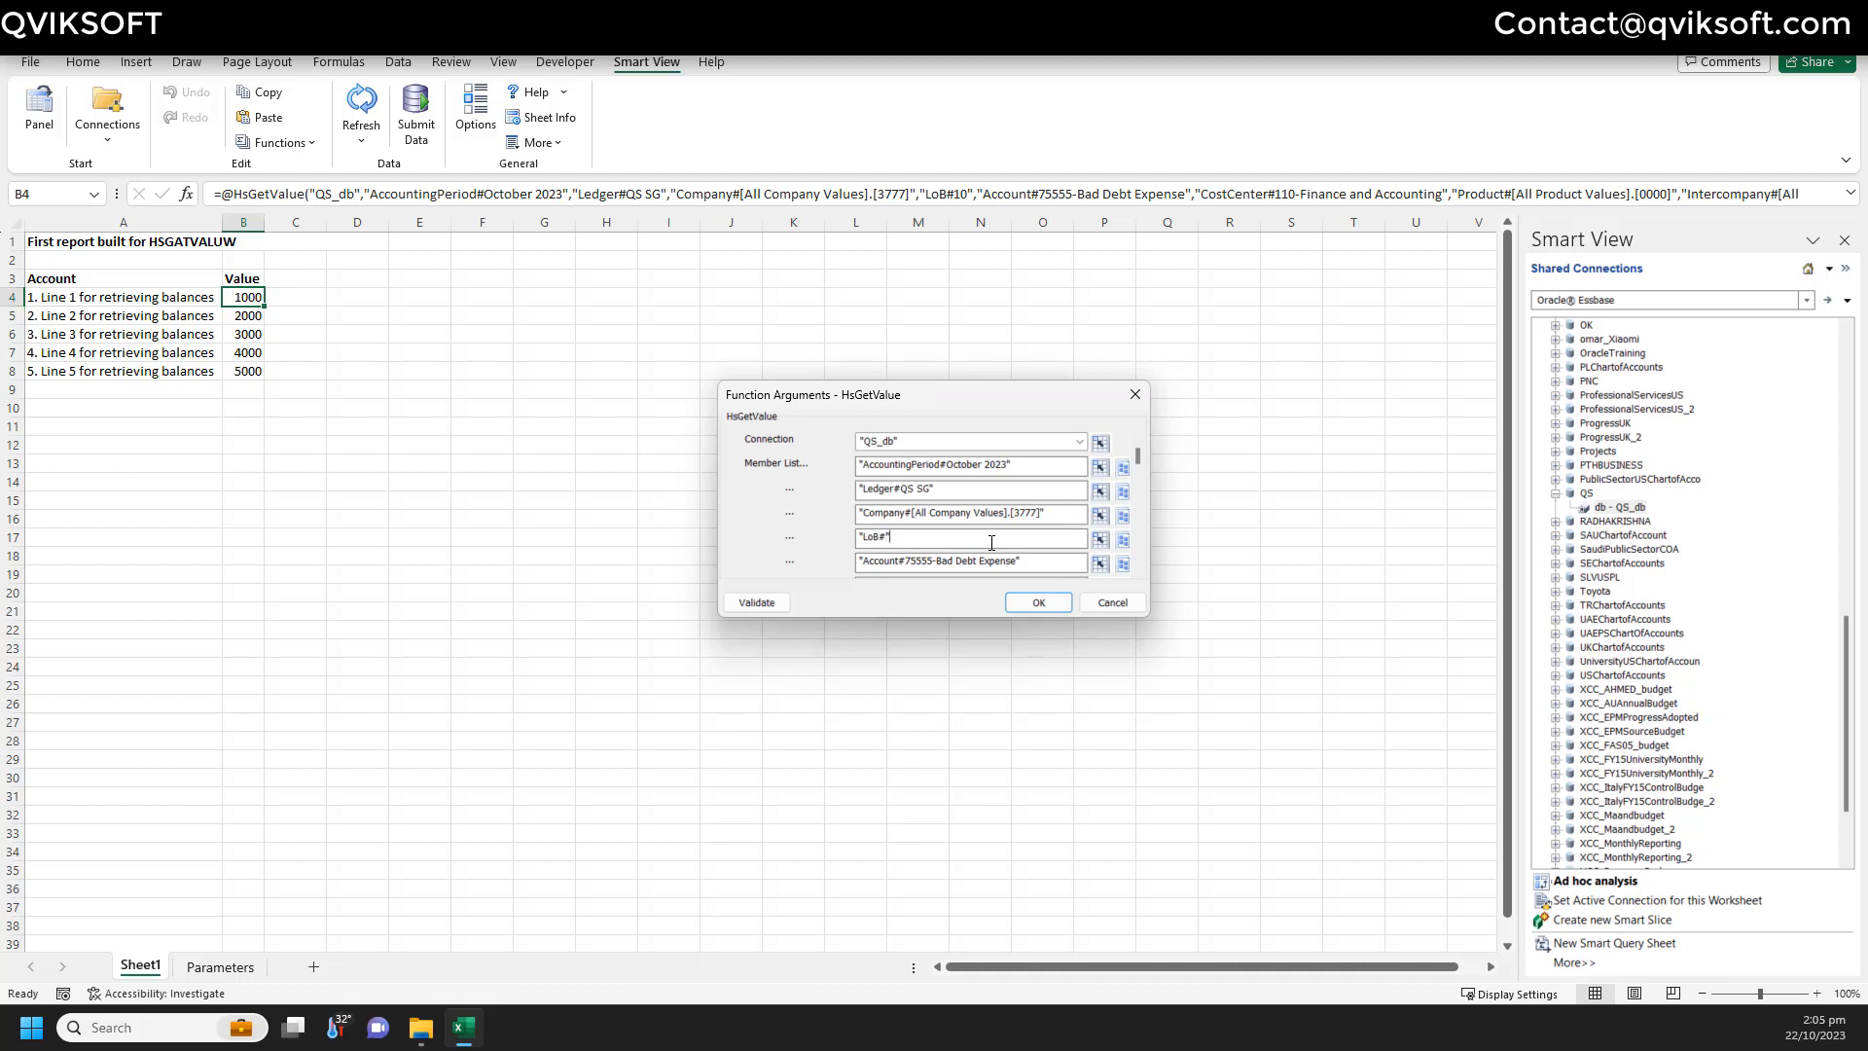
{"action": "left_click", "coordinate": [1101, 541]}
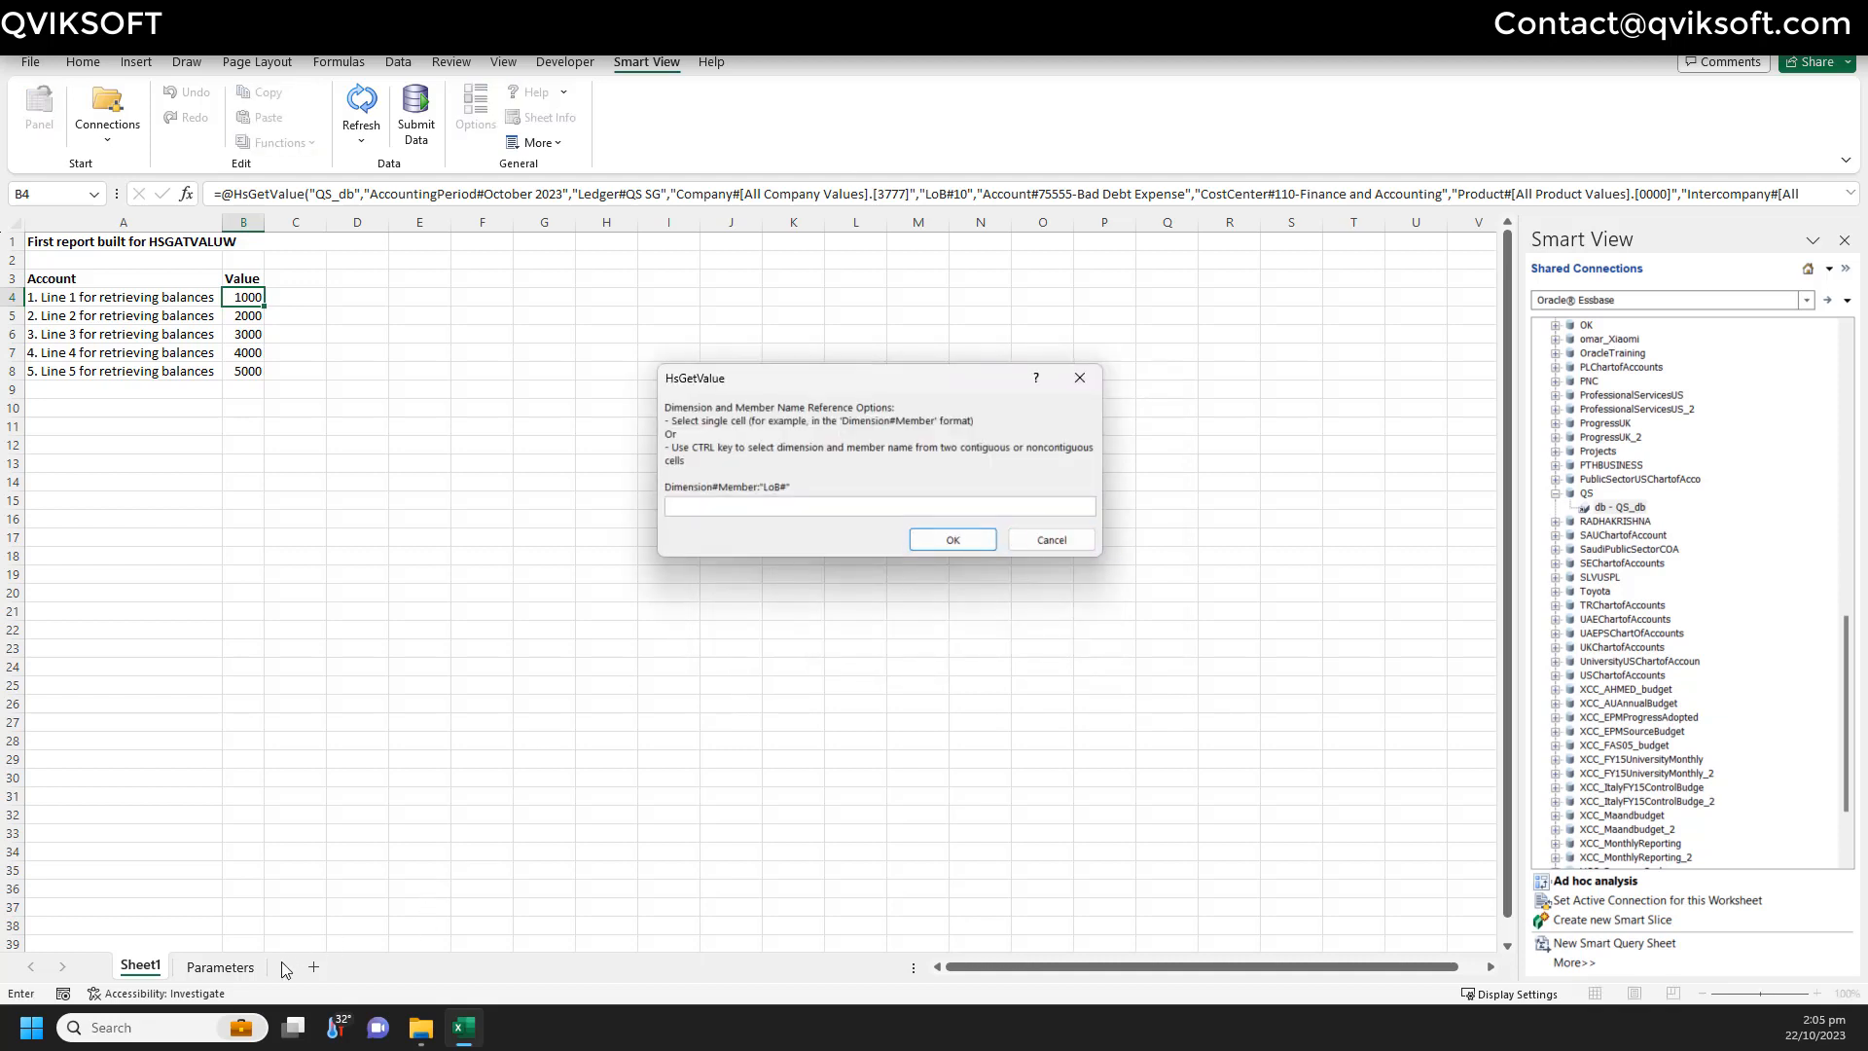
{"action": "left_click", "coordinate": [220, 965]}
{"action": "left_click", "coordinate": [68, 279]}
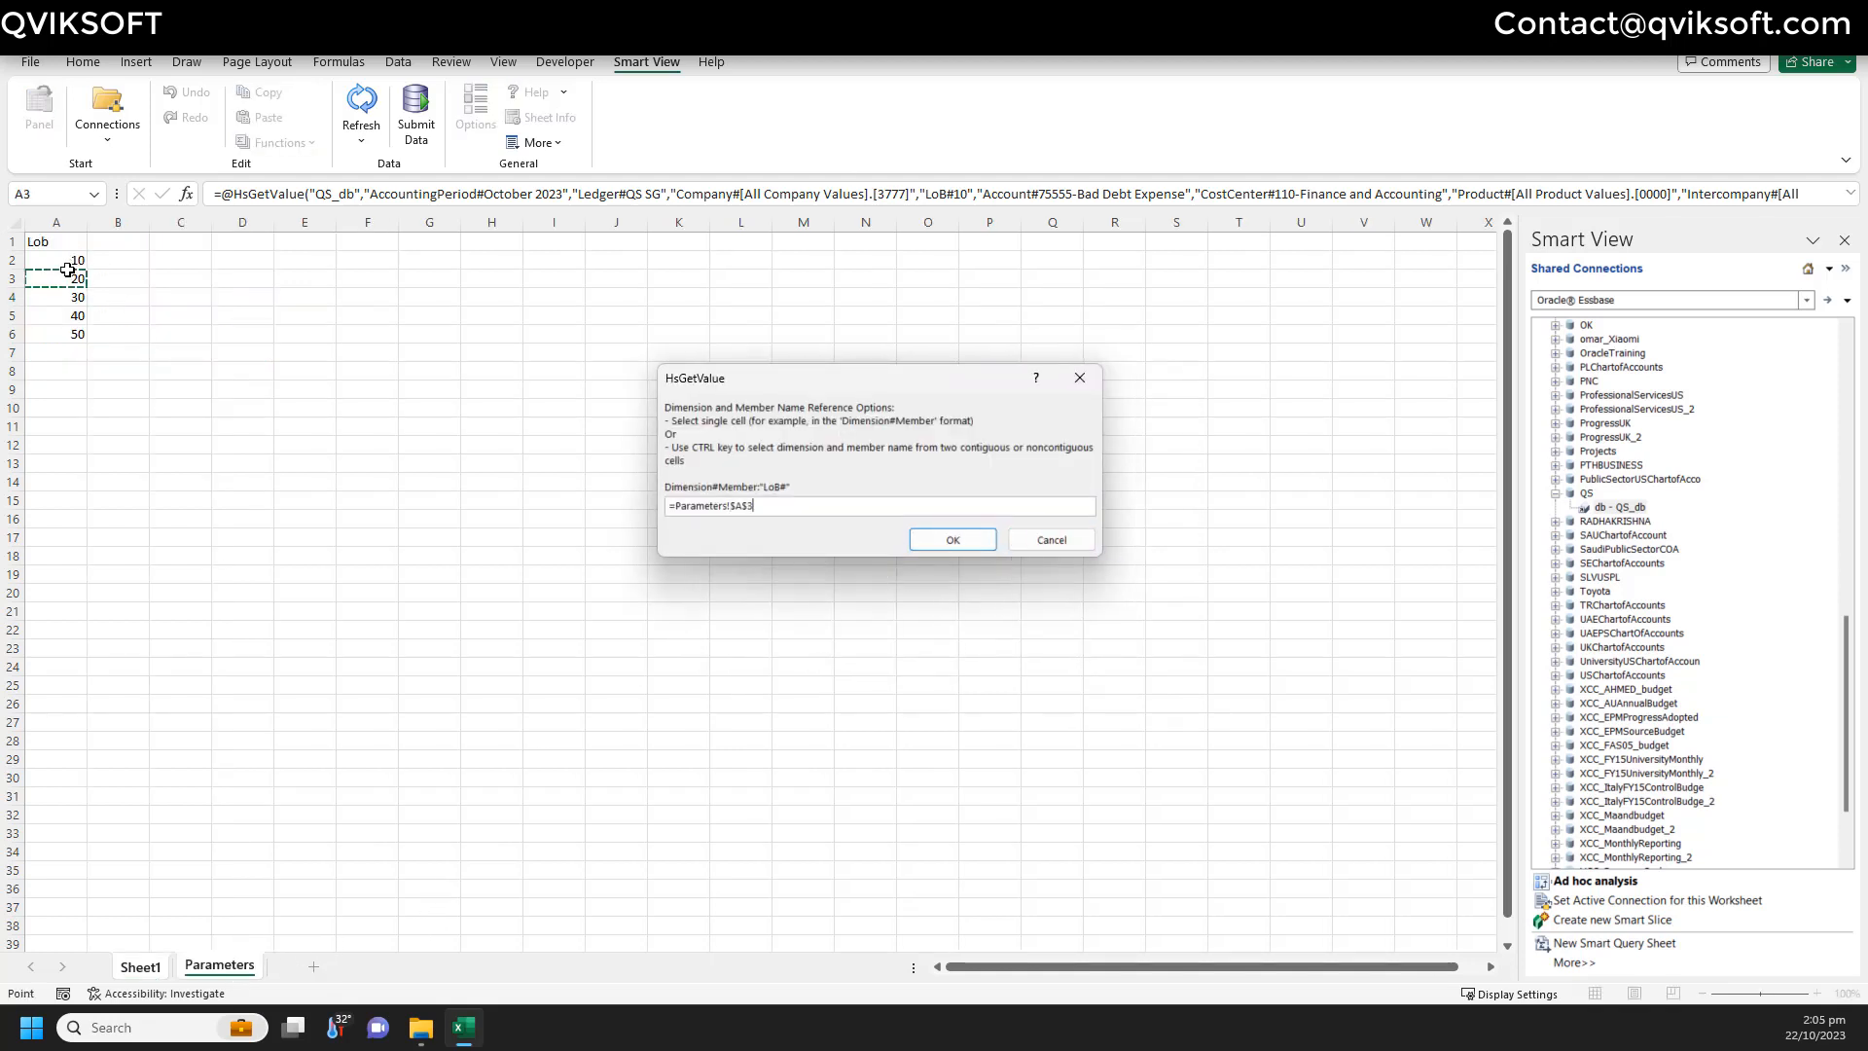
{"action": "left_click", "coordinate": [951, 539]}
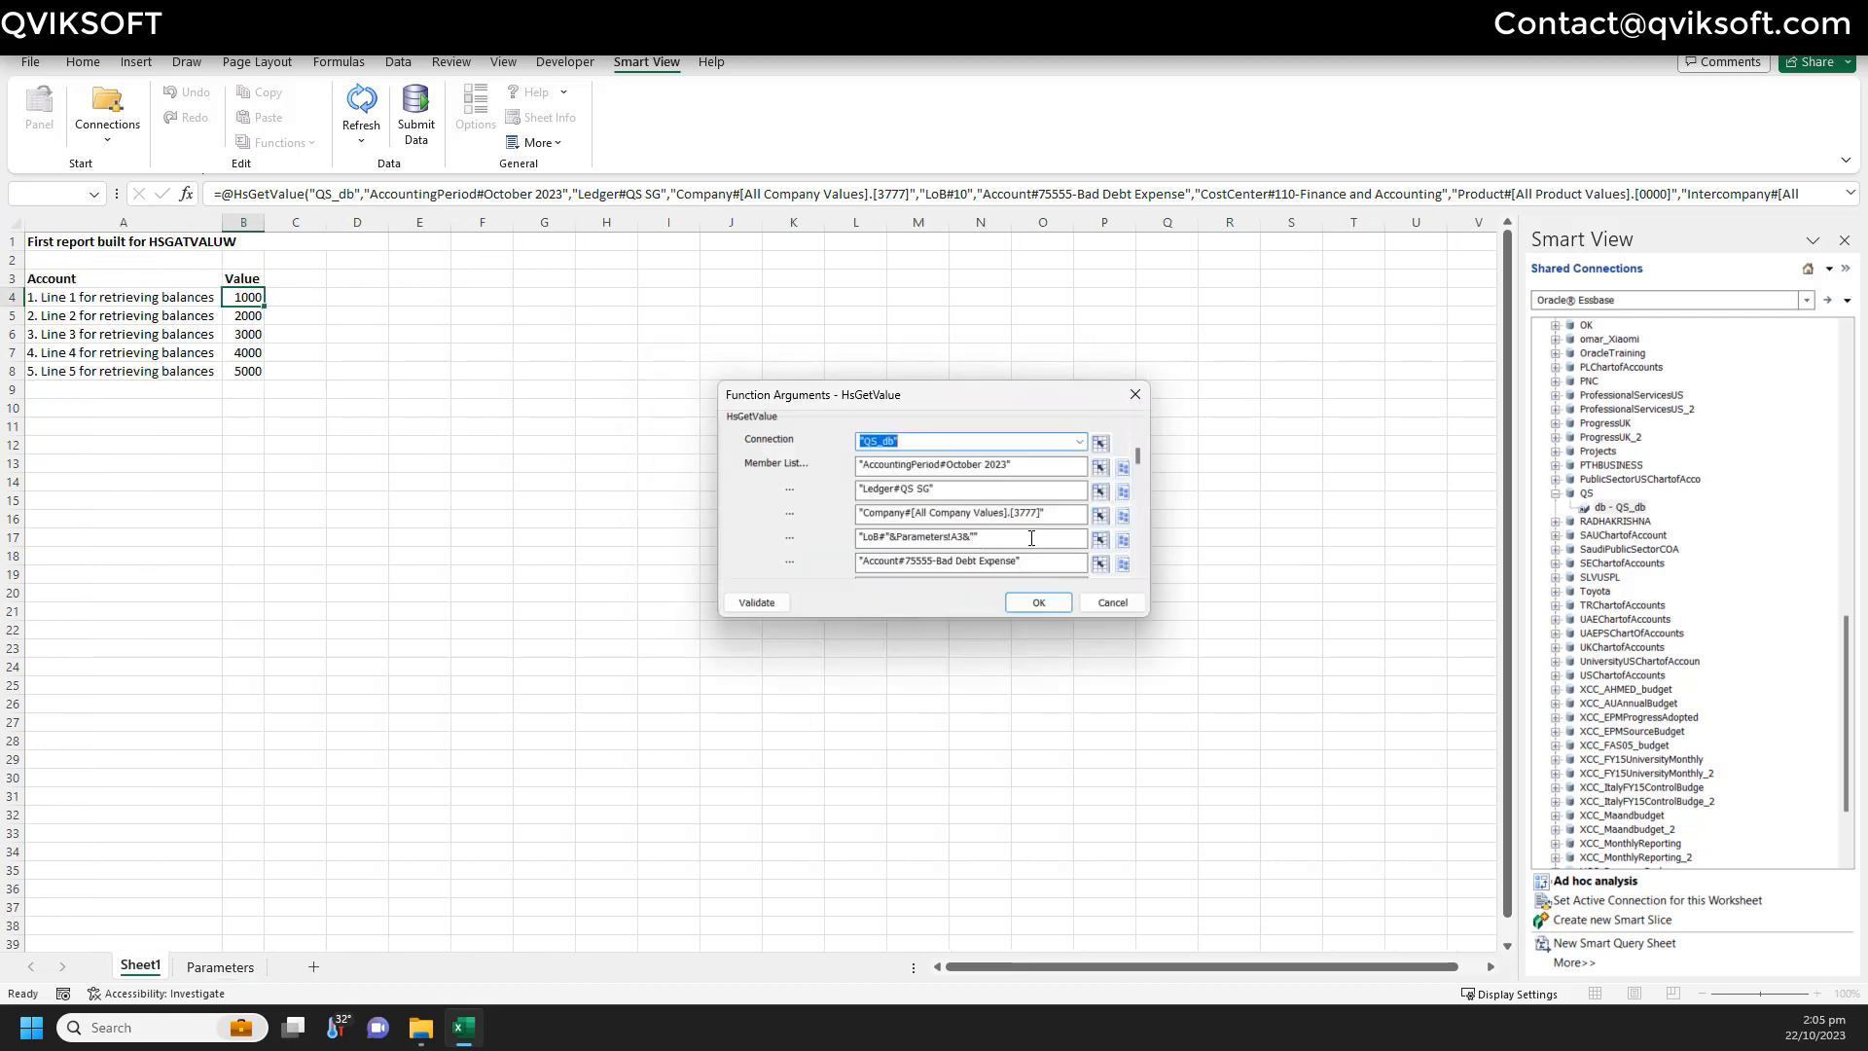
- Validate the edited function, apply it to B4, and refresh the data
{"action": "left_click", "coordinate": [757, 603]}
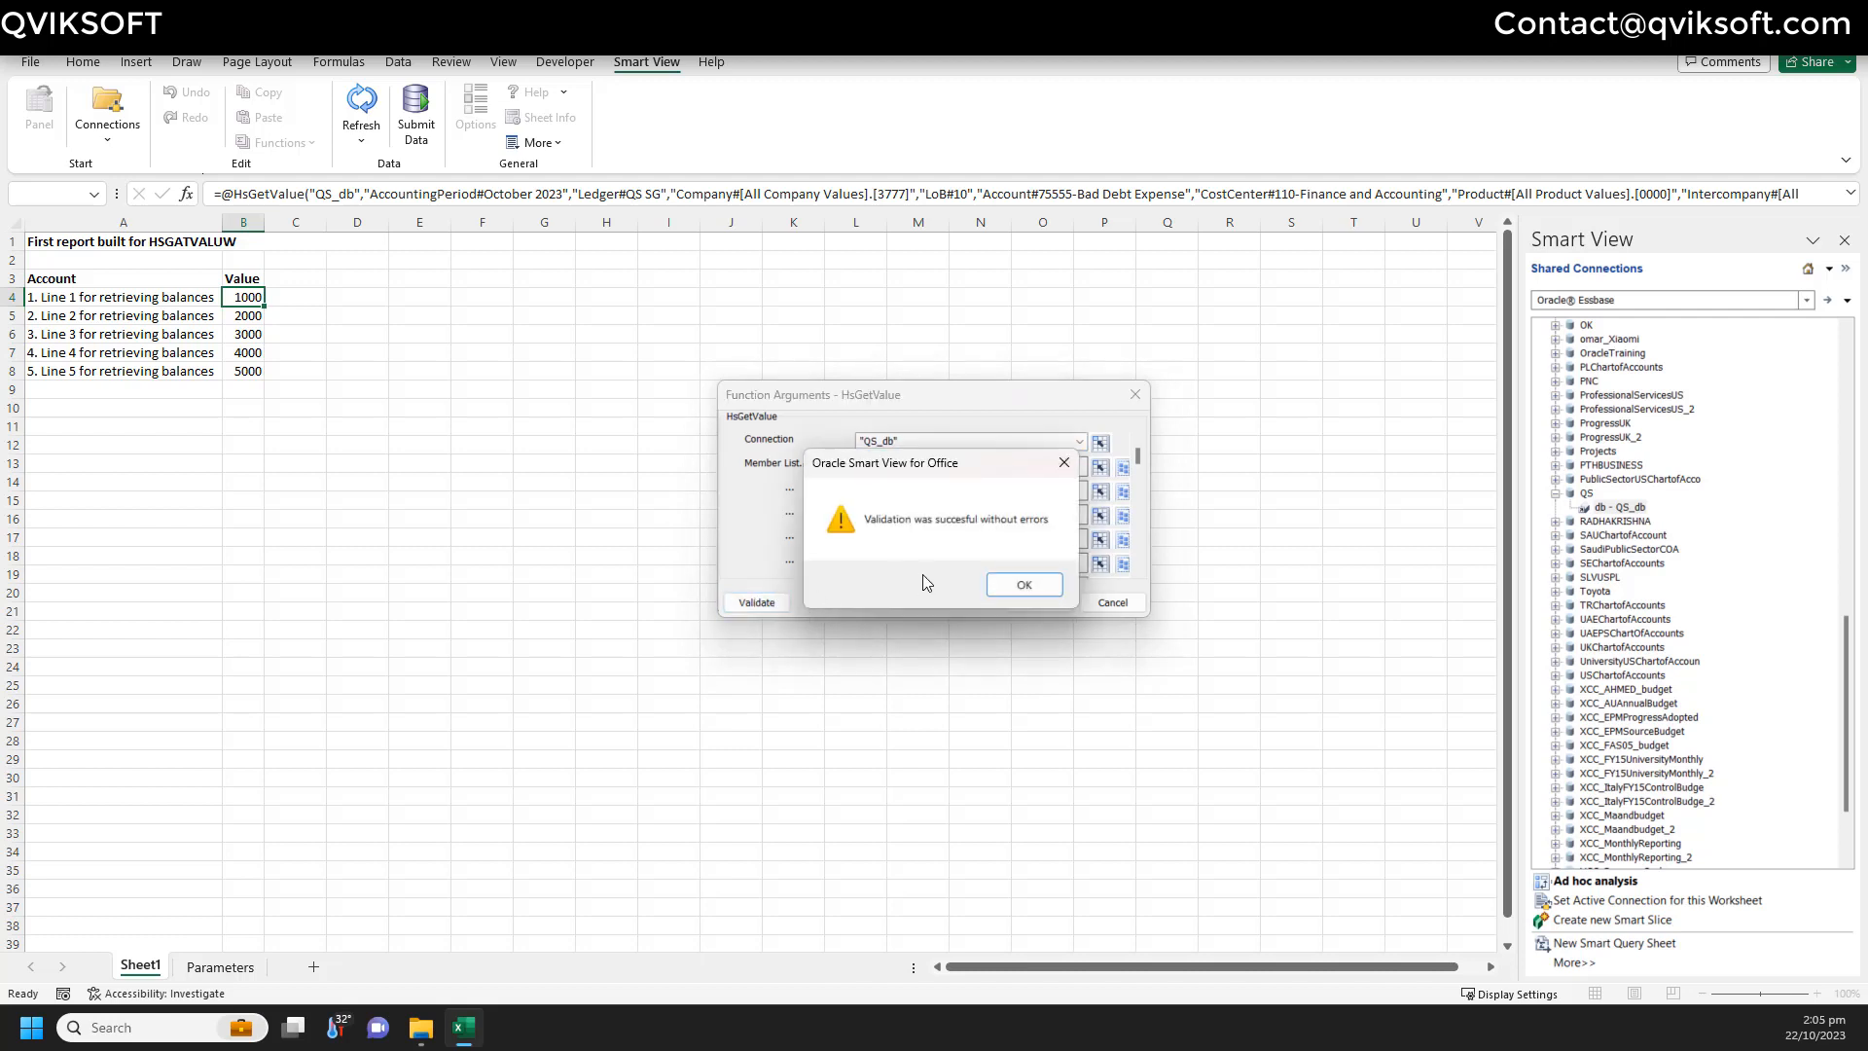
{"action": "left_click", "coordinate": [1023, 583]}
{"action": "left_click", "coordinate": [1033, 602]}
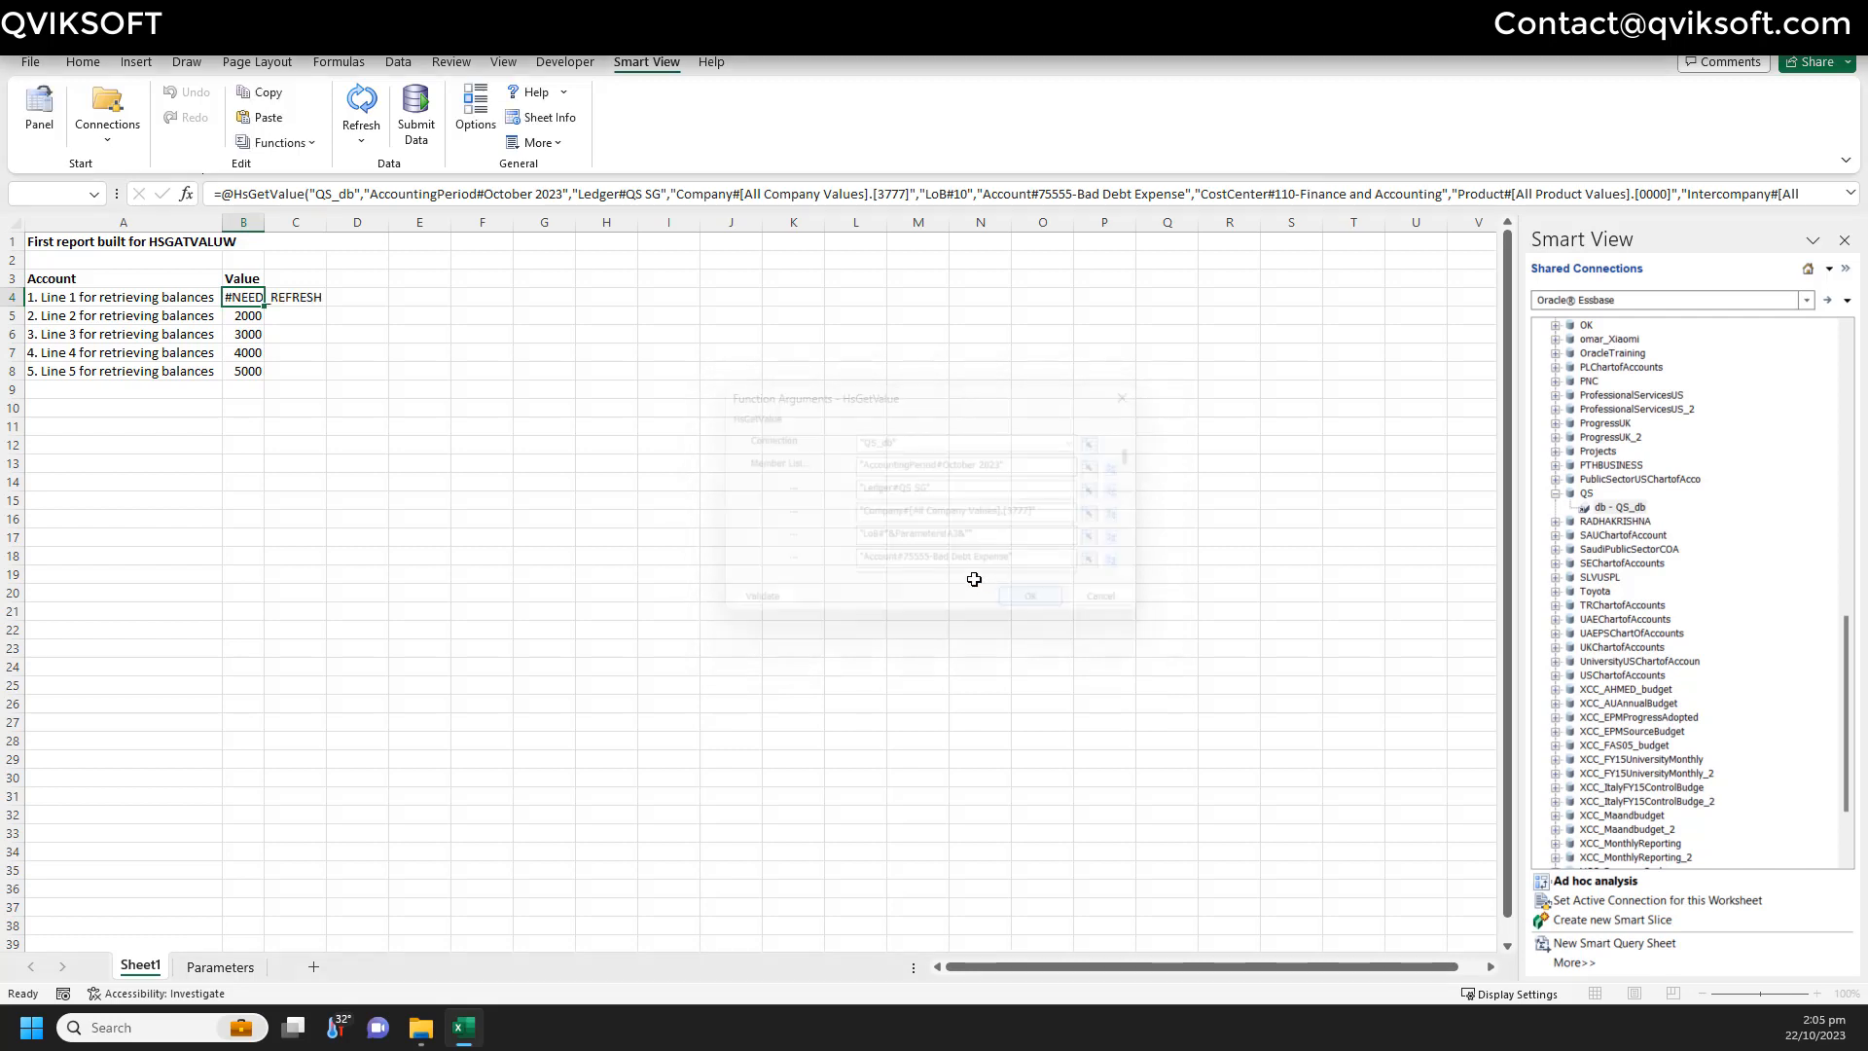
{"action": "left_click", "coordinate": [361, 109]}
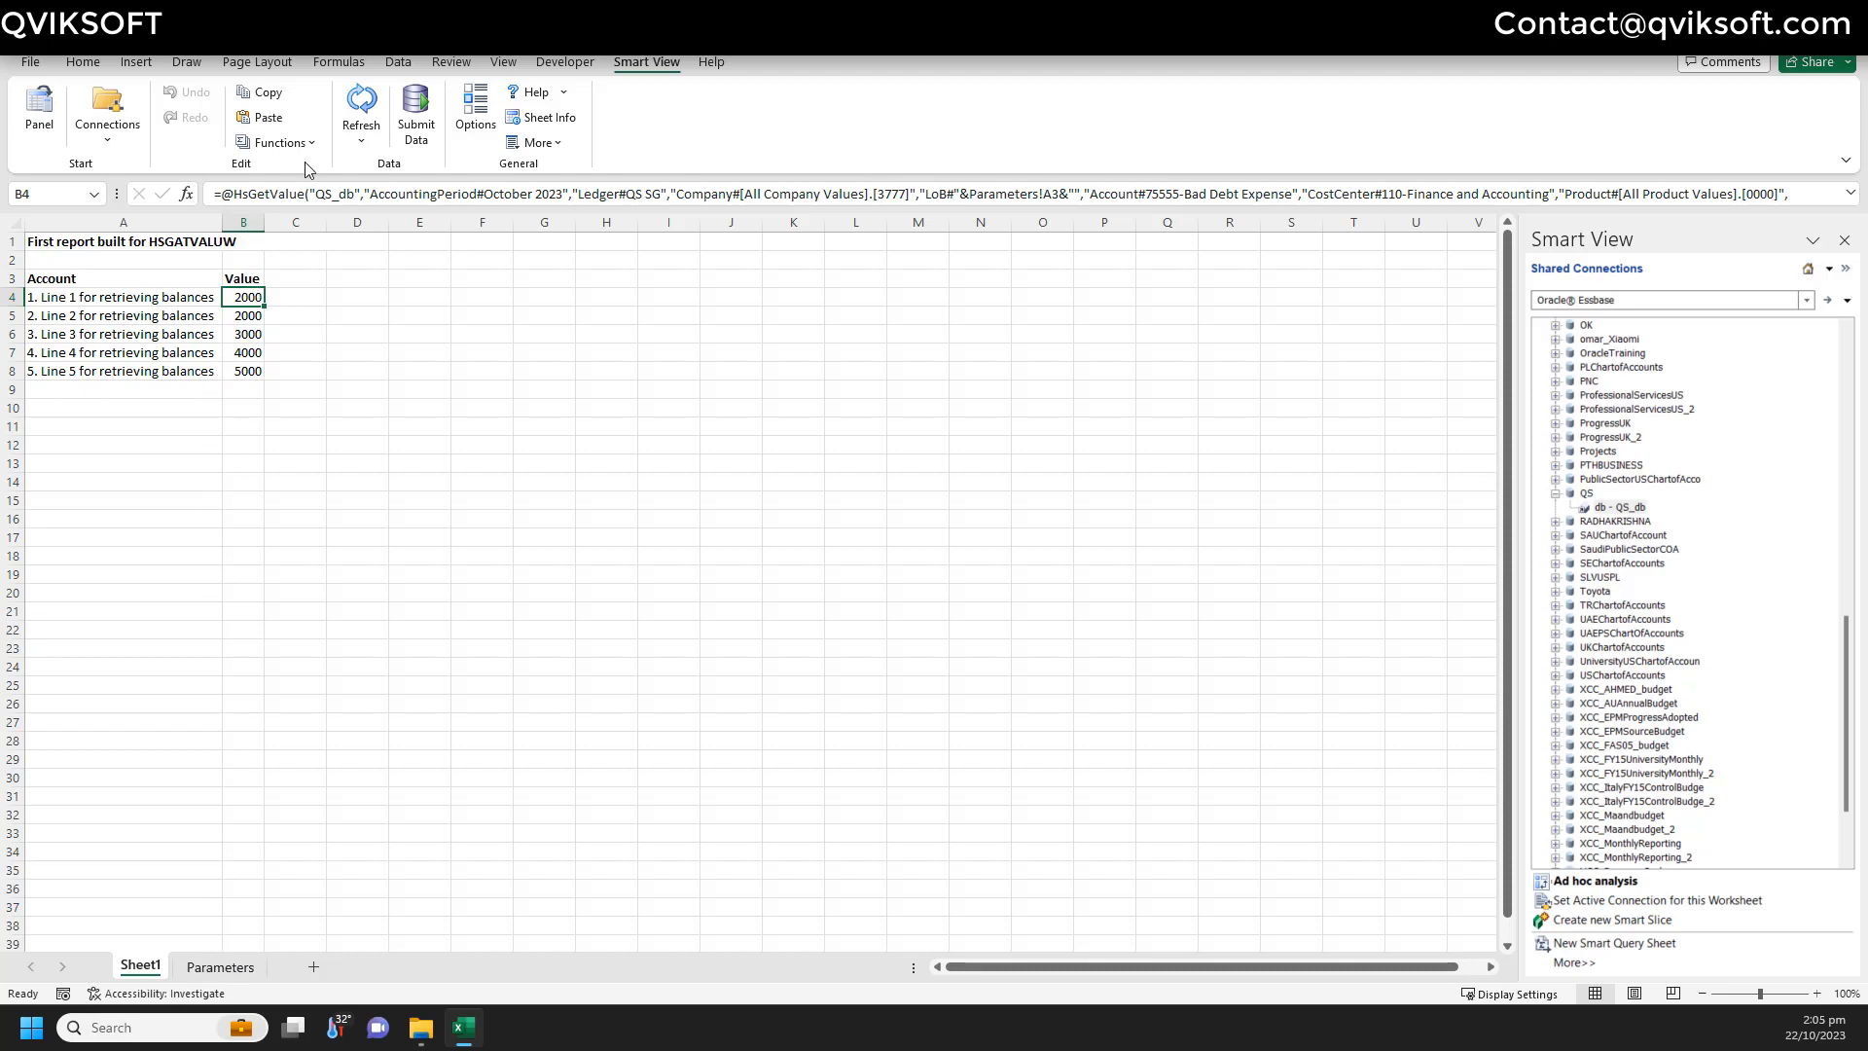
{"action": "left_click", "coordinate": [279, 142]}
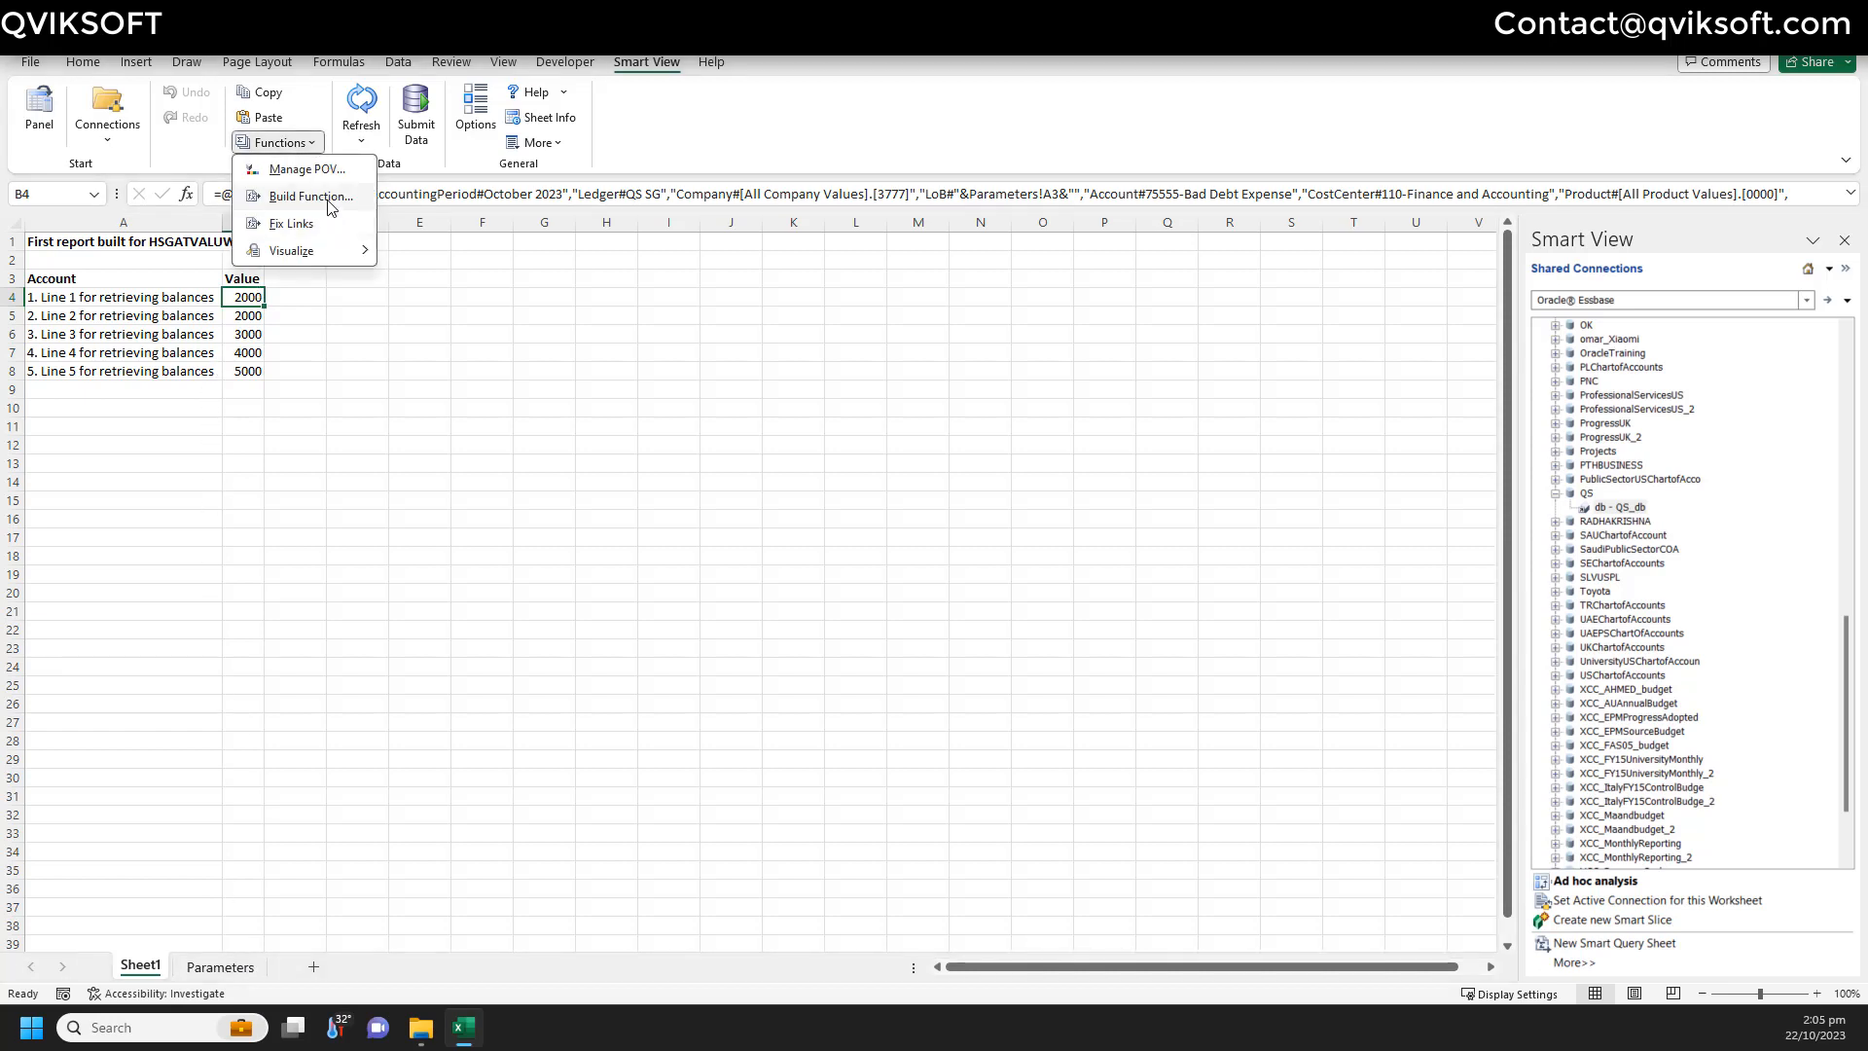
{"action": "left_click", "coordinate": [309, 195]}
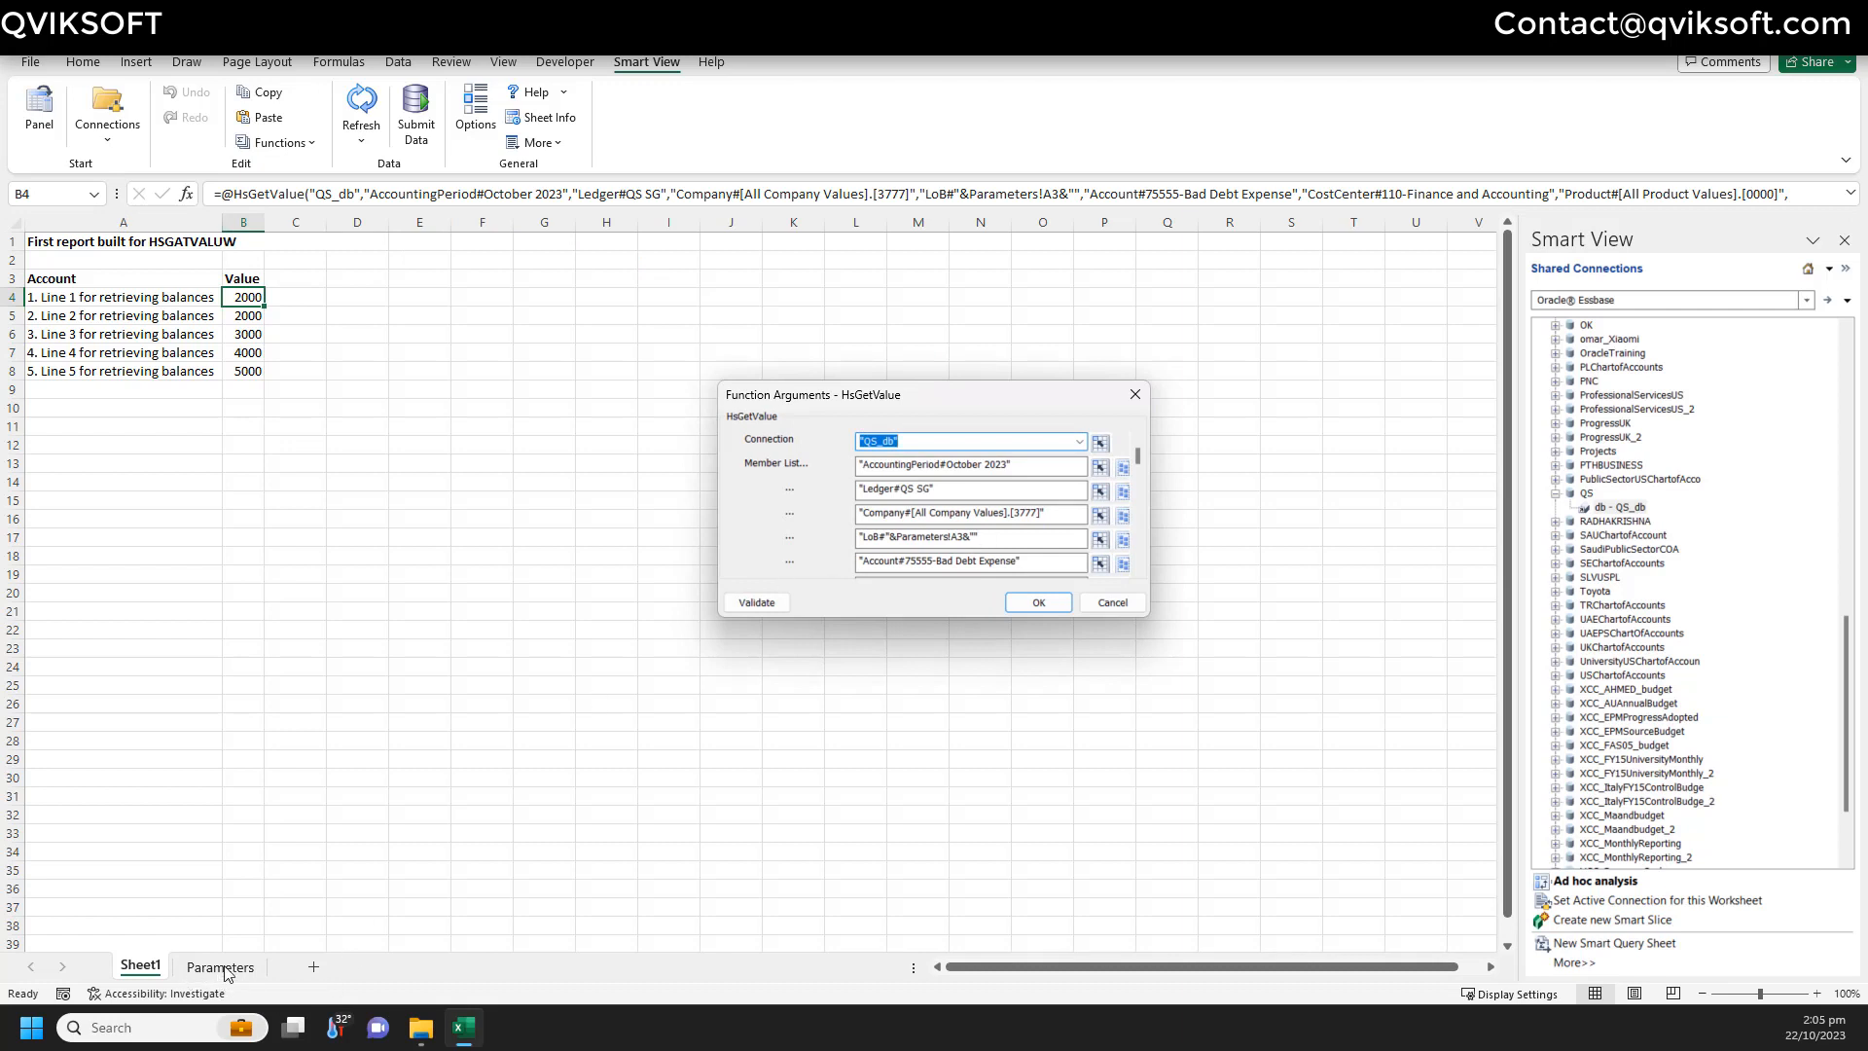
{"action": "left_click", "coordinate": [1112, 602]}
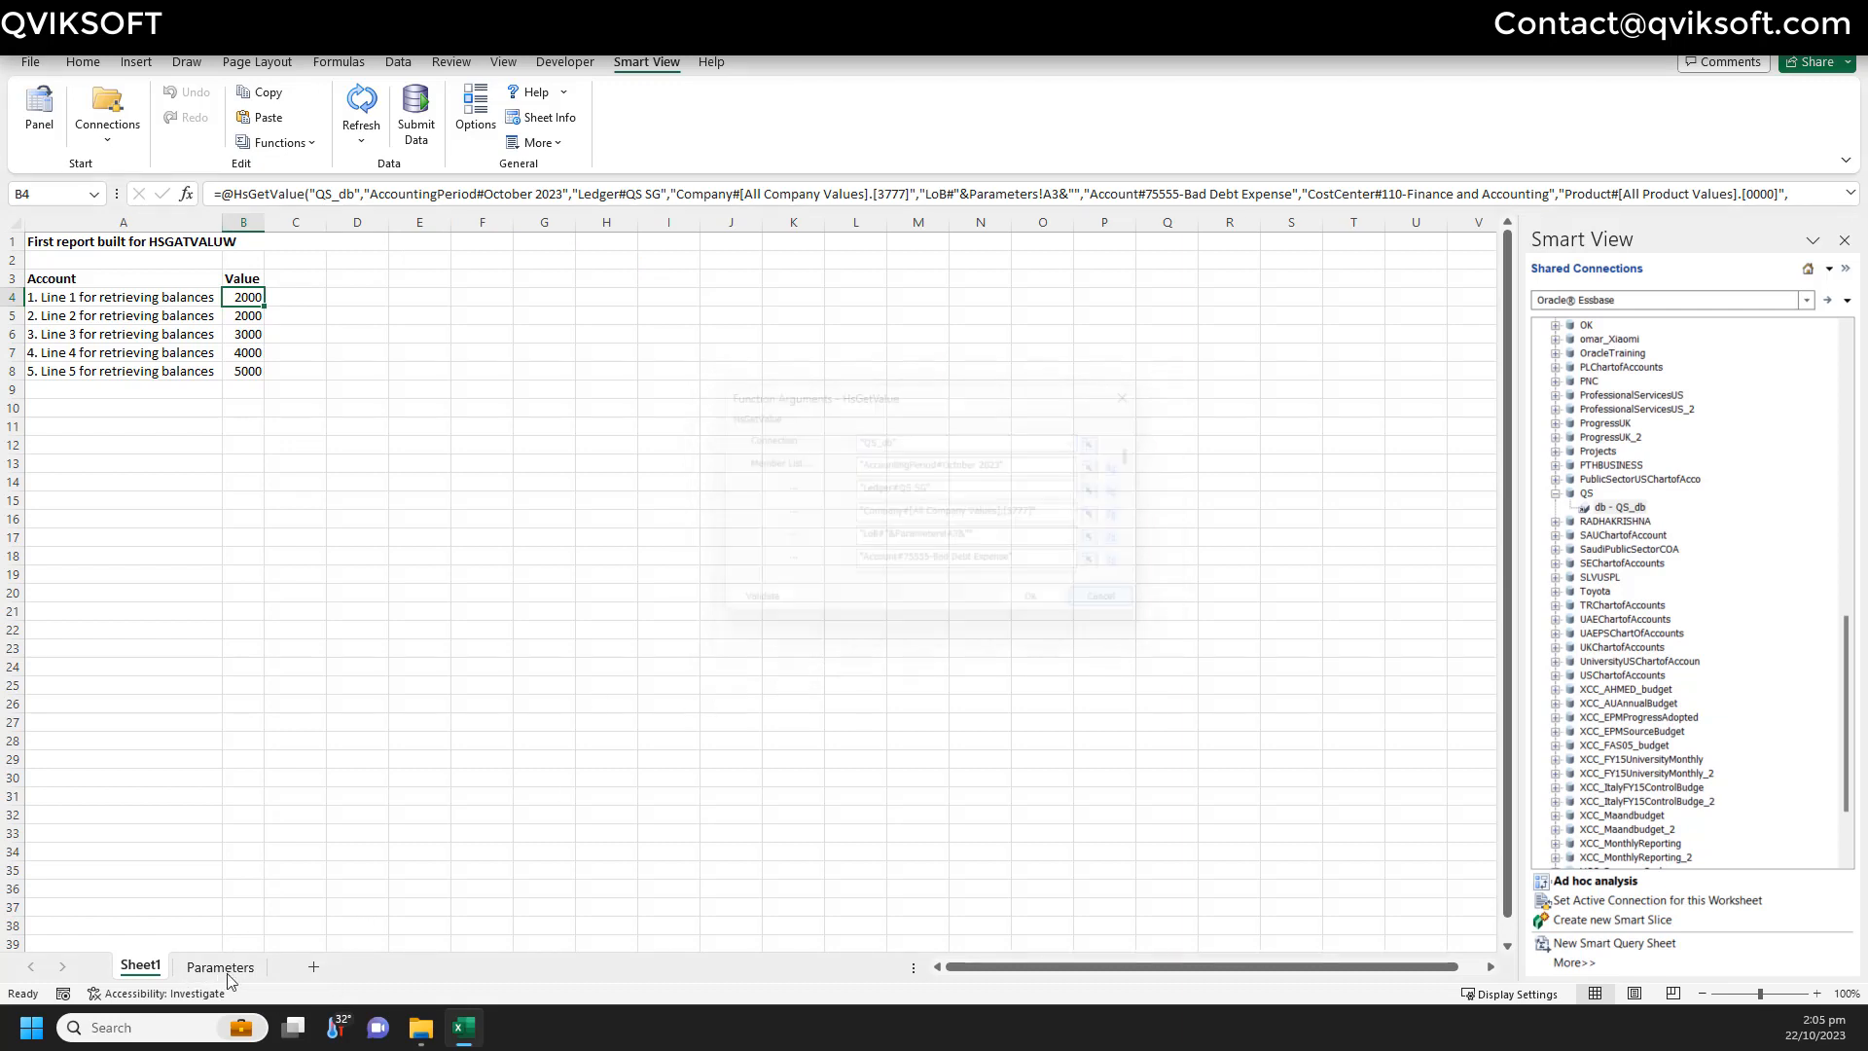
{"action": "left_click", "coordinate": [220, 964]}
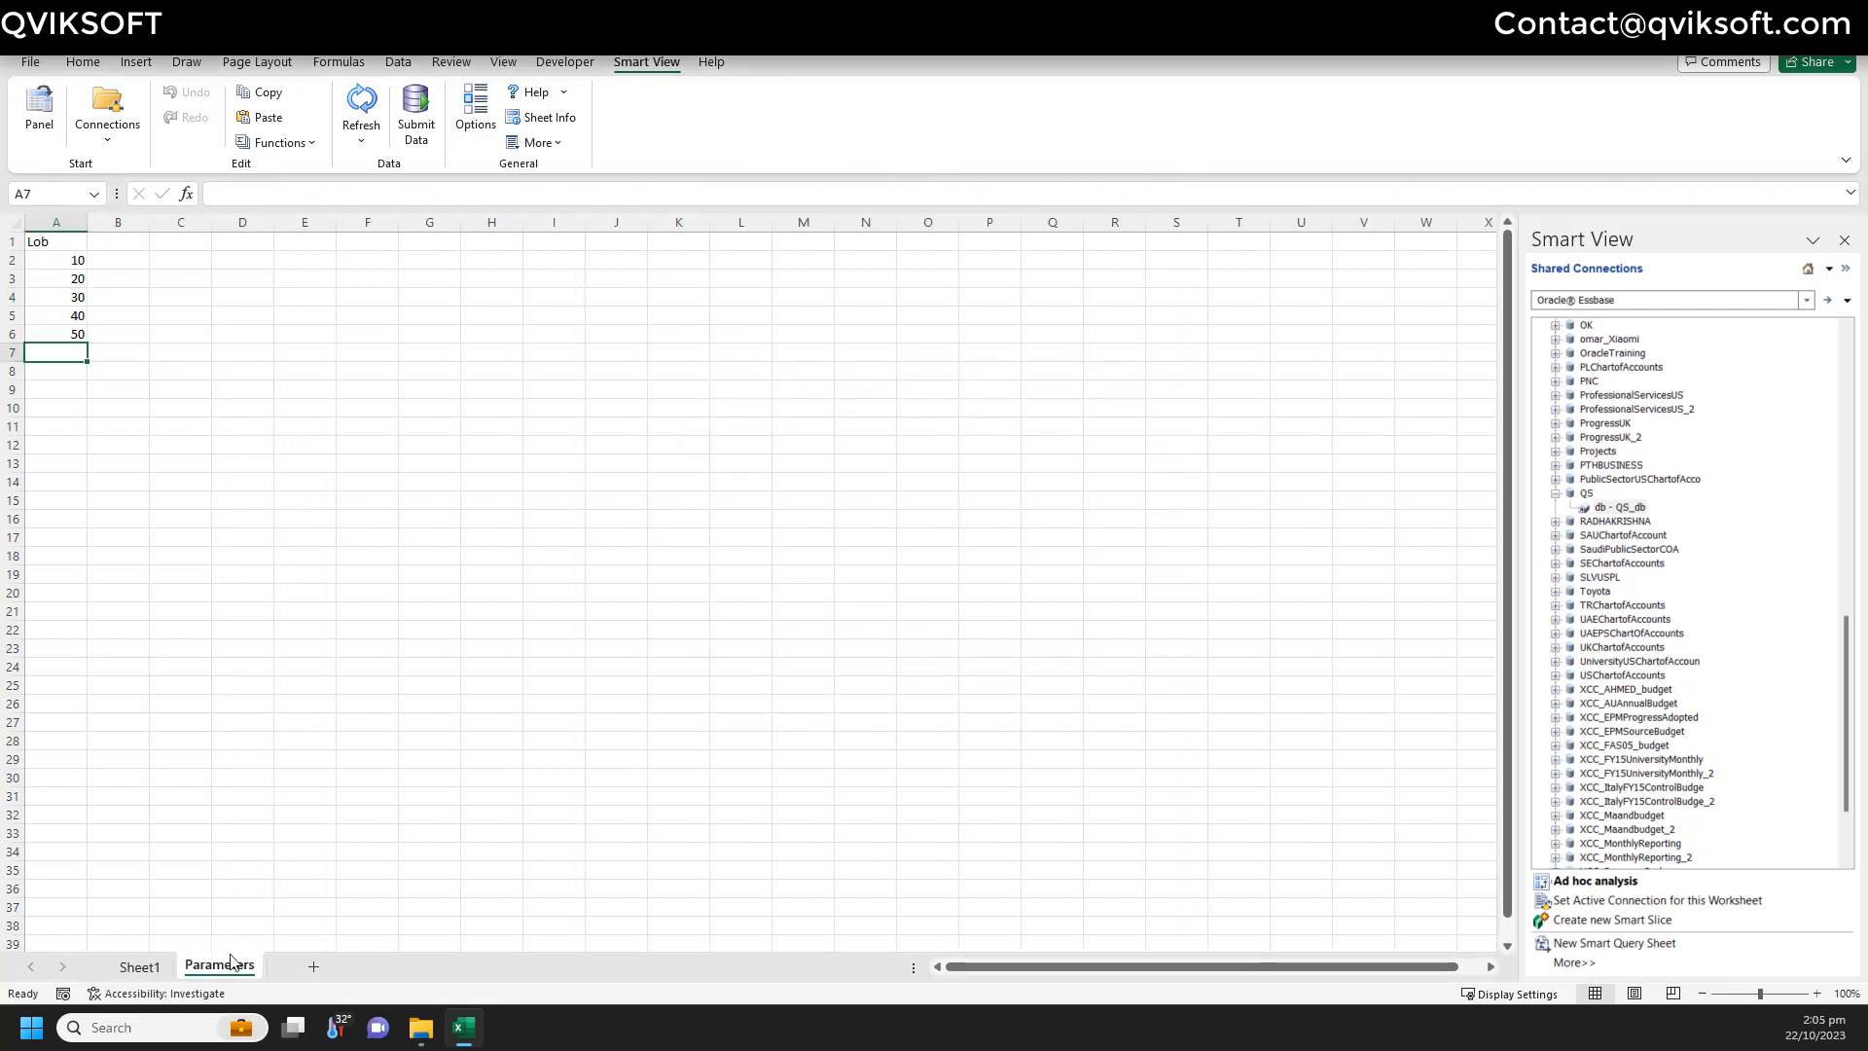
{"action": "left_click", "coordinate": [58, 283]}
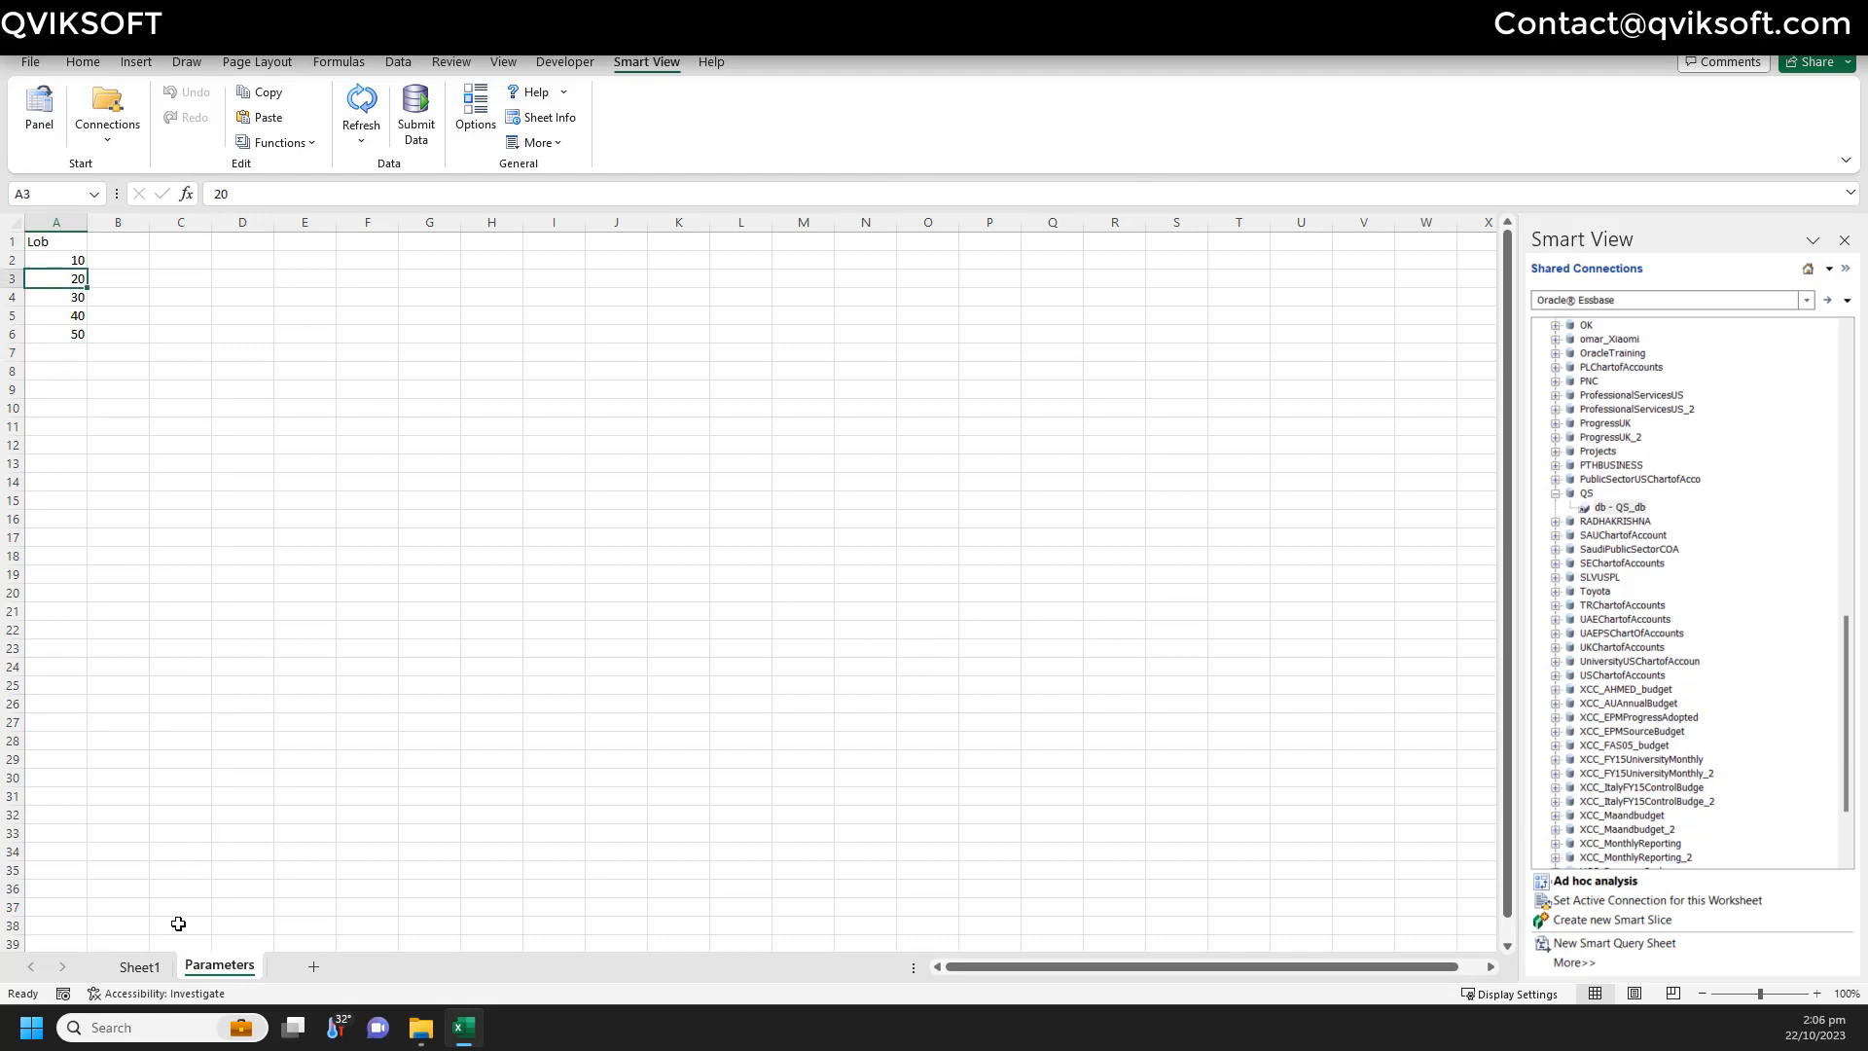
{"action": "left_click", "coordinate": [160, 968]}
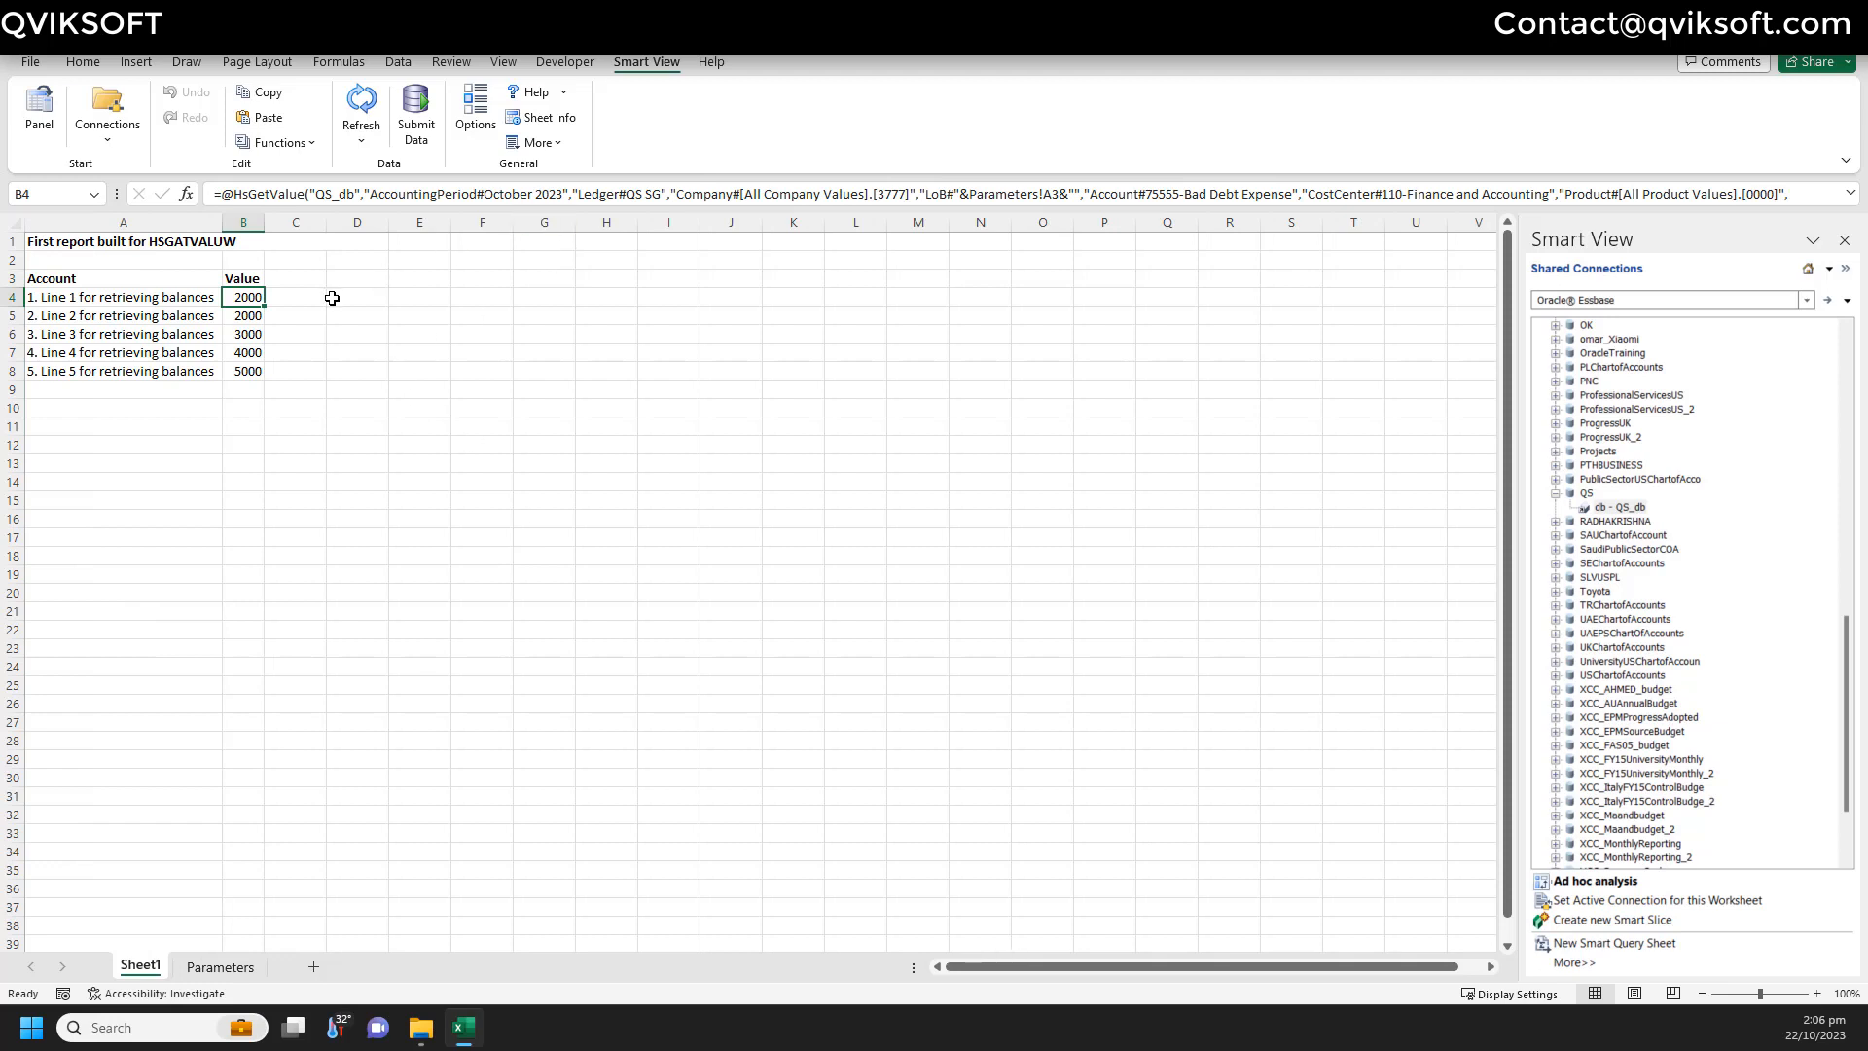
- Paste B4's formula into B5:B8
{"action": "key", "text": "ctrl+c"}
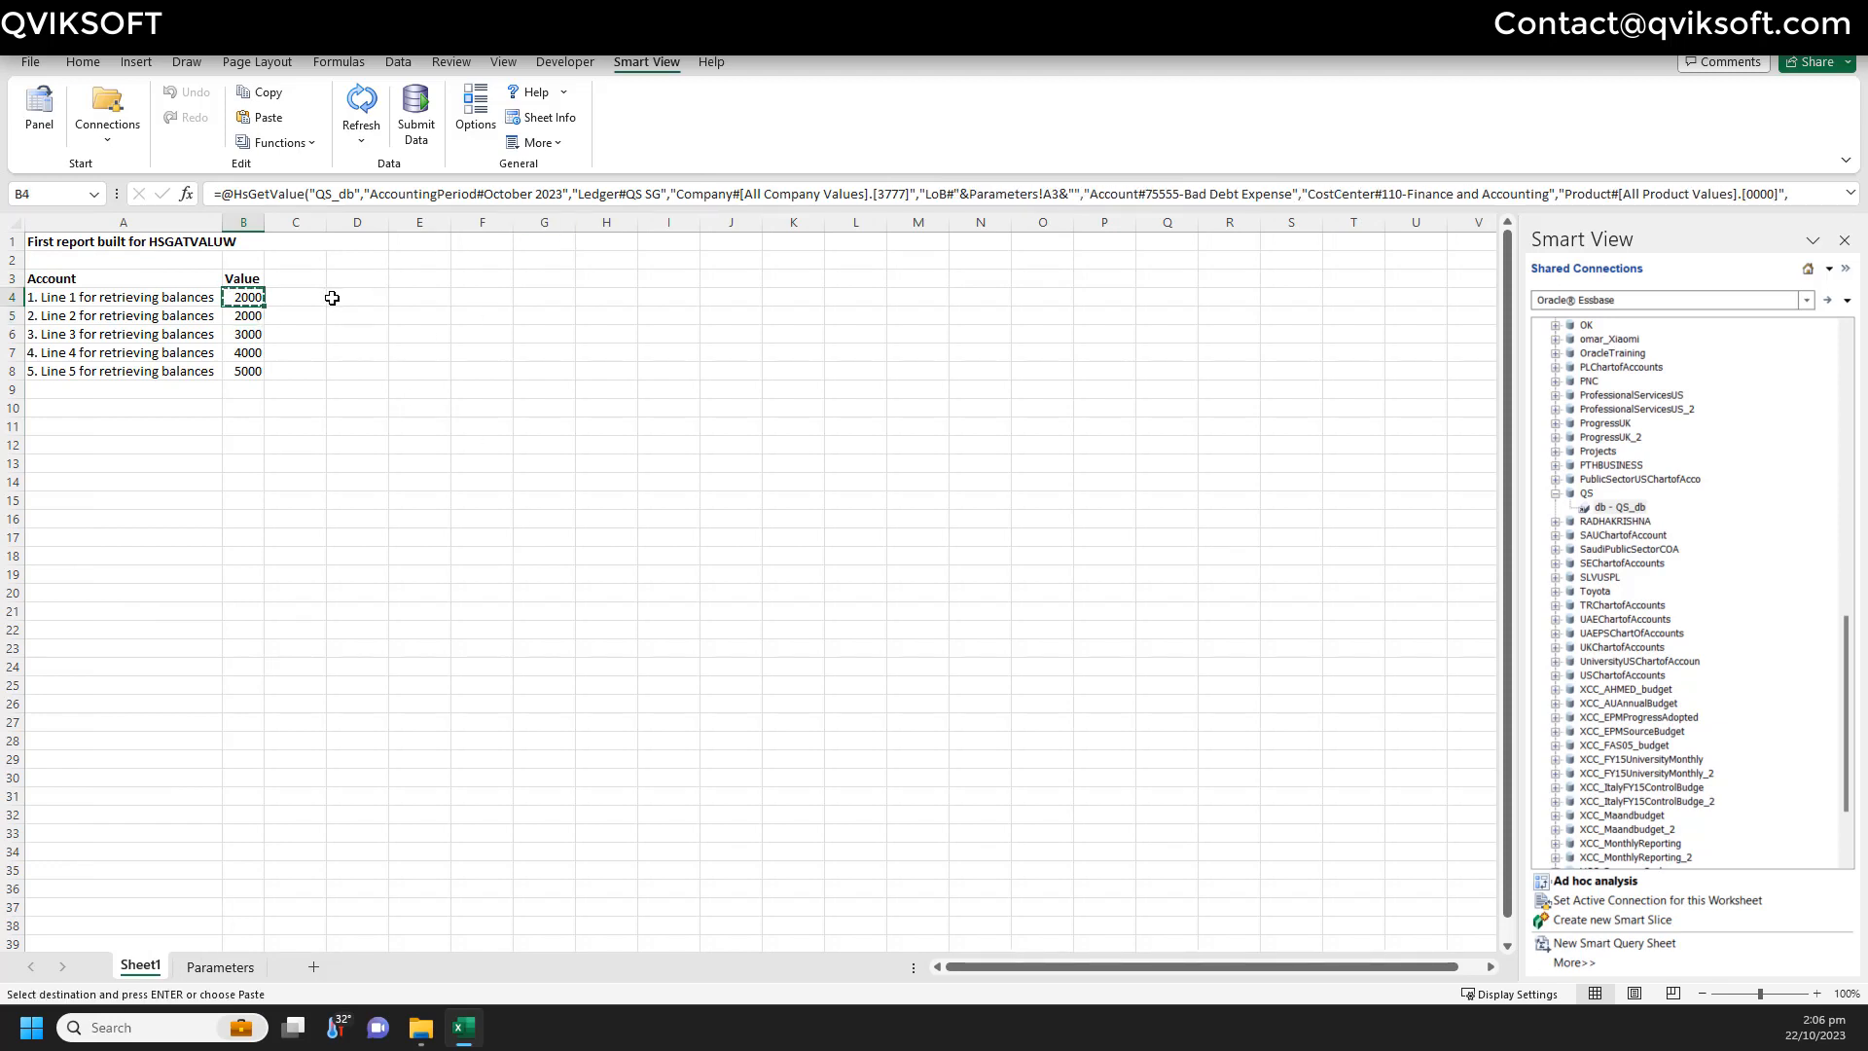
{"action": "key", "text": "Down"}
{"action": "key", "text": "shift+Down"}
{"action": "key", "text": "shift+Down"}
{"action": "key", "text": "shift+Down"}
{"action": "key", "text": "ctrl+v"}
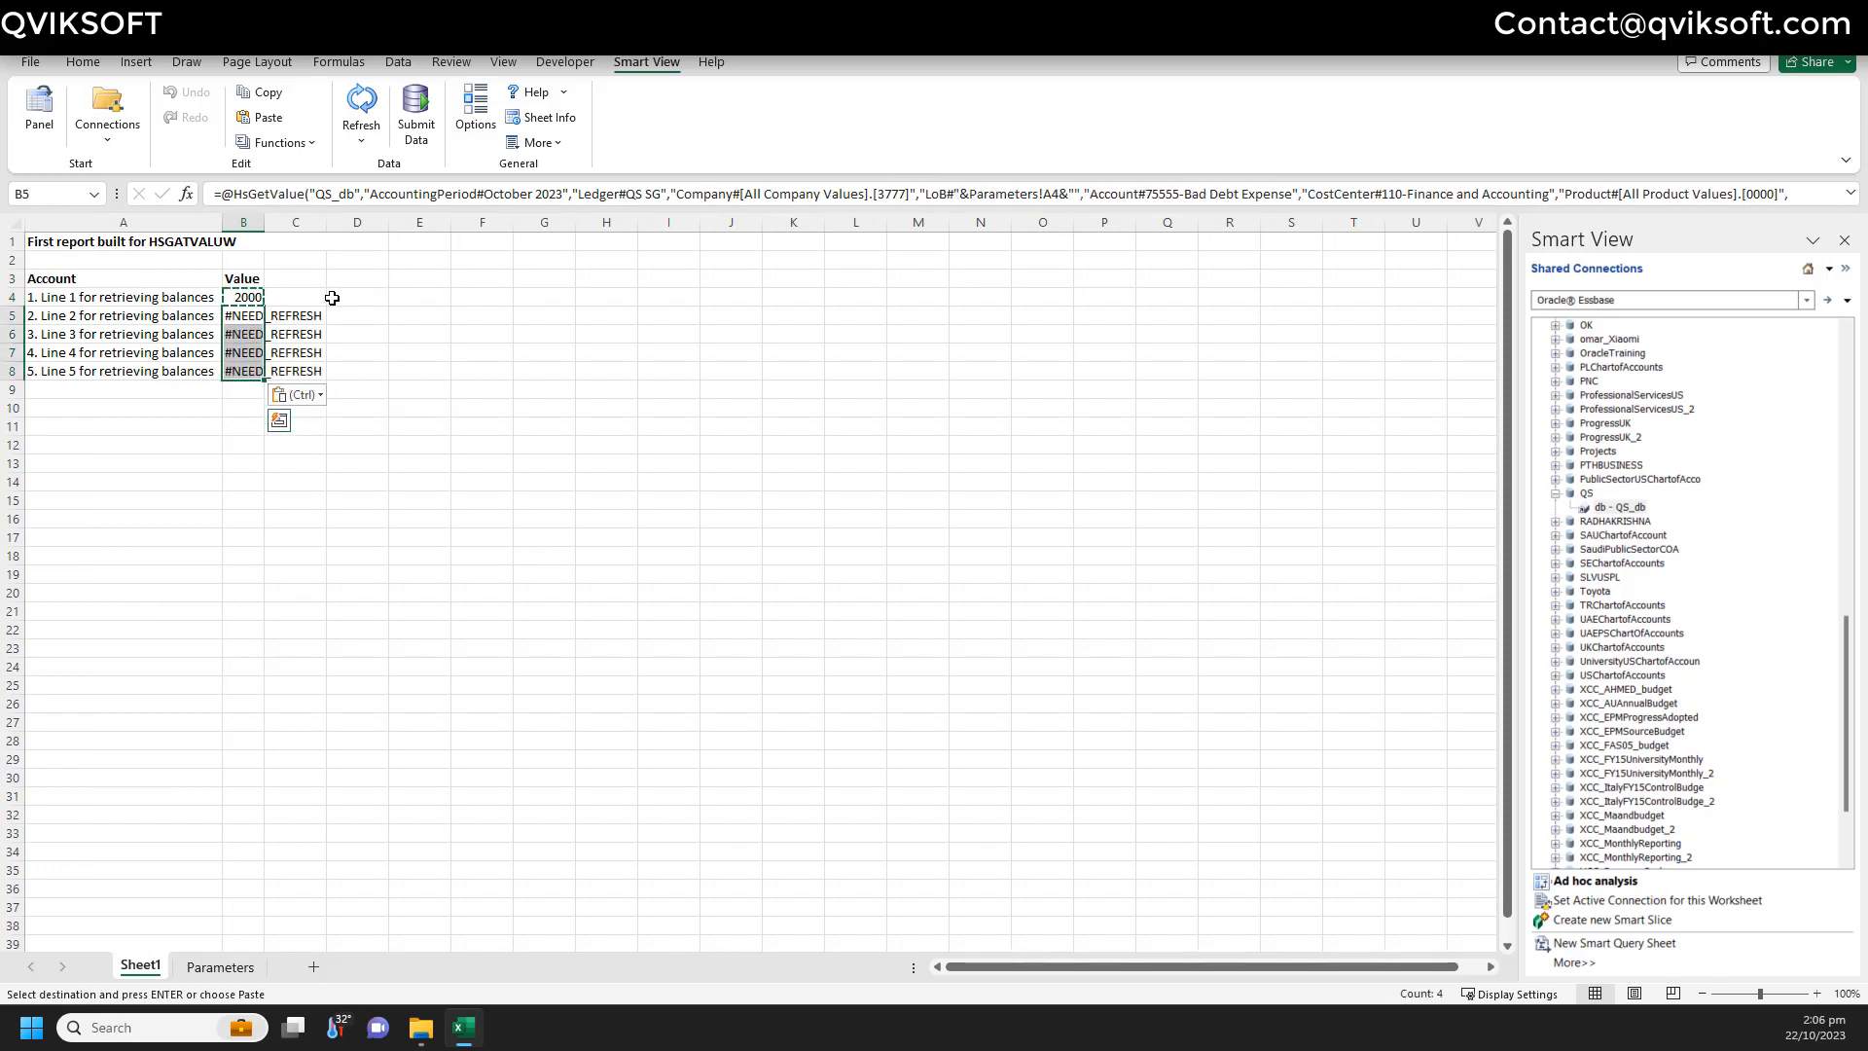
{"action": "left_click", "coordinate": [319, 298]}
{"action": "key", "text": "Escape"}
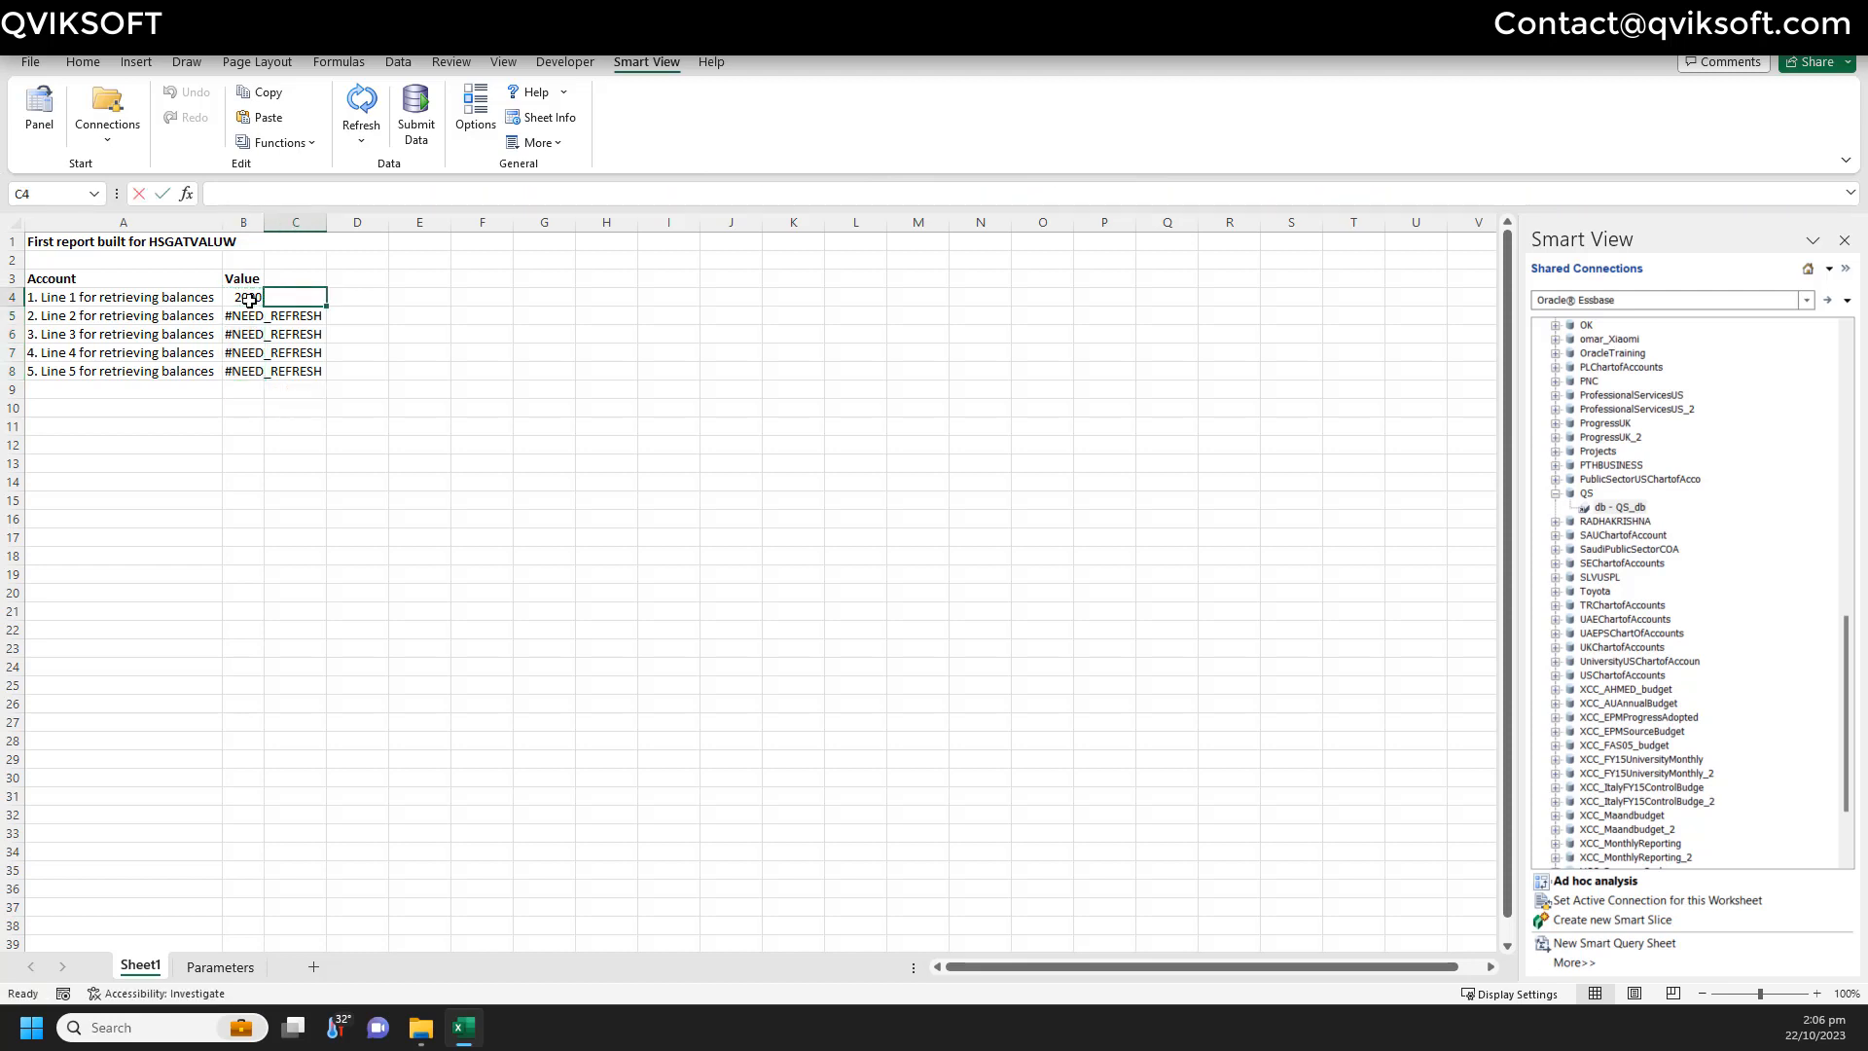
{"action": "left_click", "coordinate": [250, 300]}
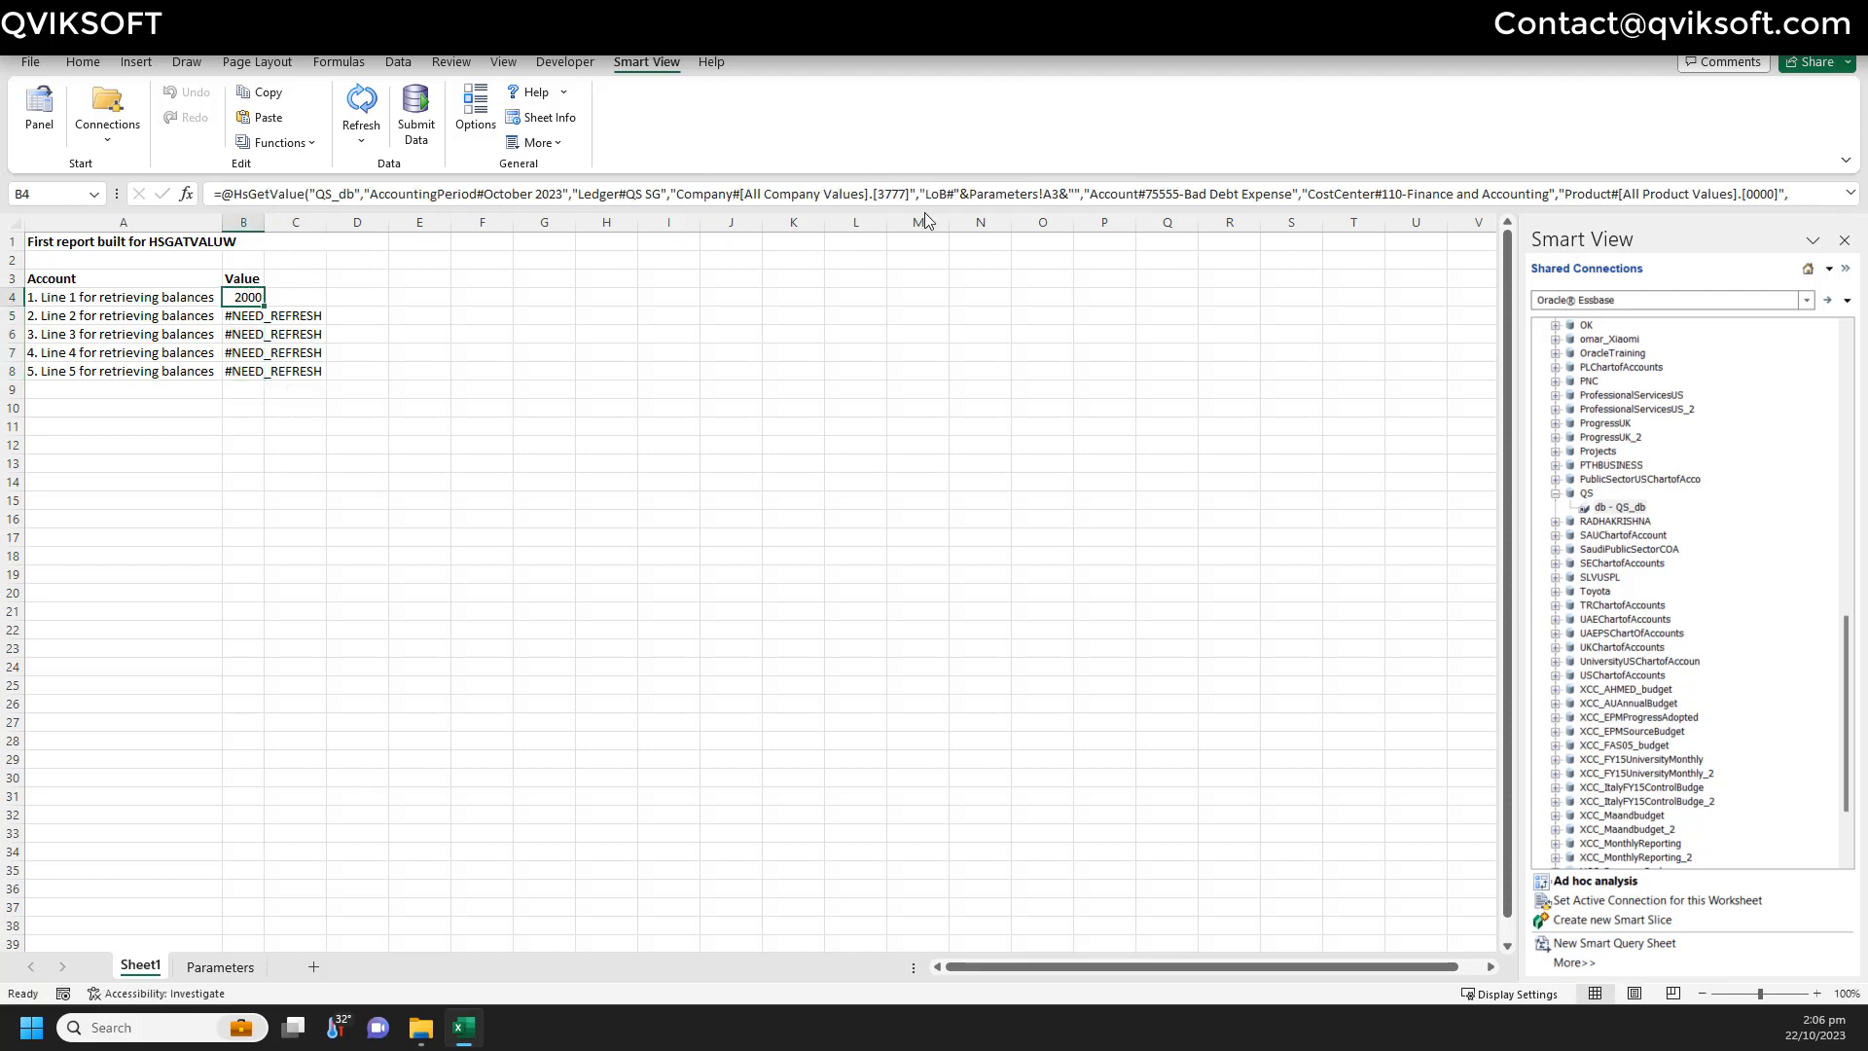
- Change B4's LoB reference to Parameters!$A2
{"action": "left_click", "coordinate": [1056, 193]}
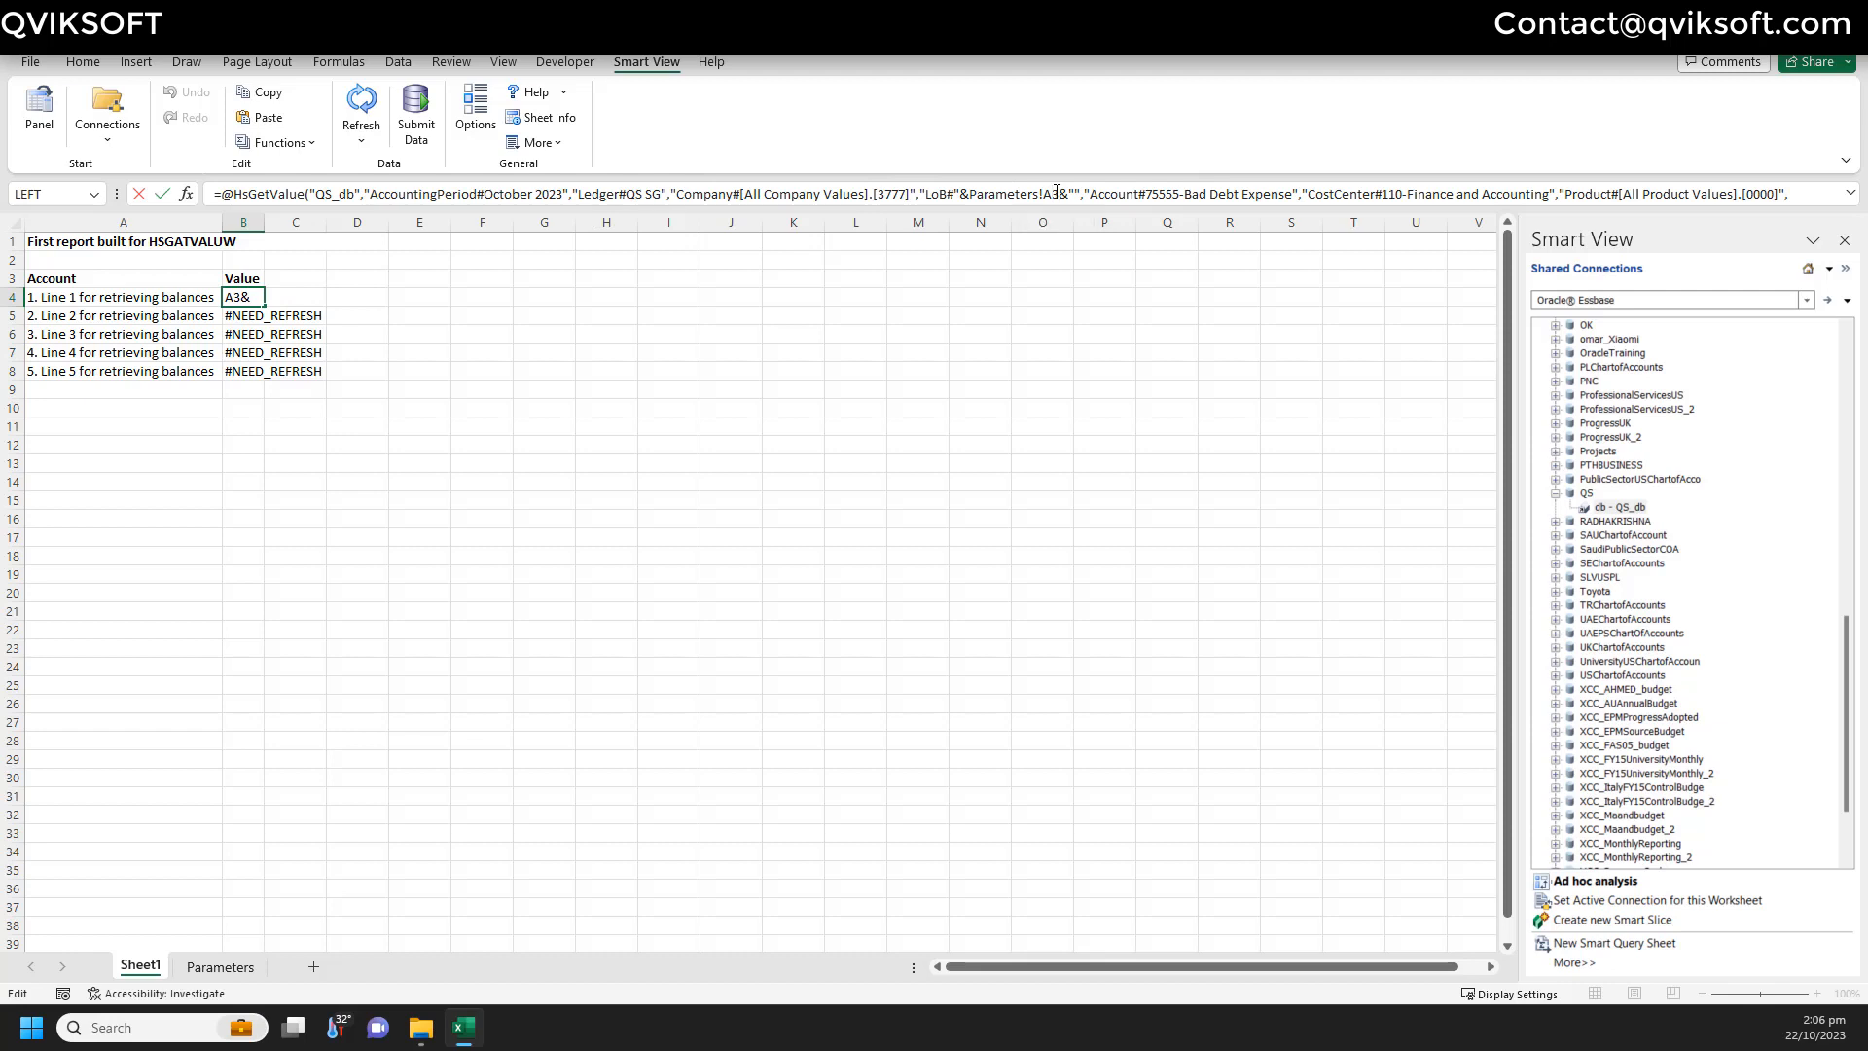
{"action": "key", "text": "BackSpace"}
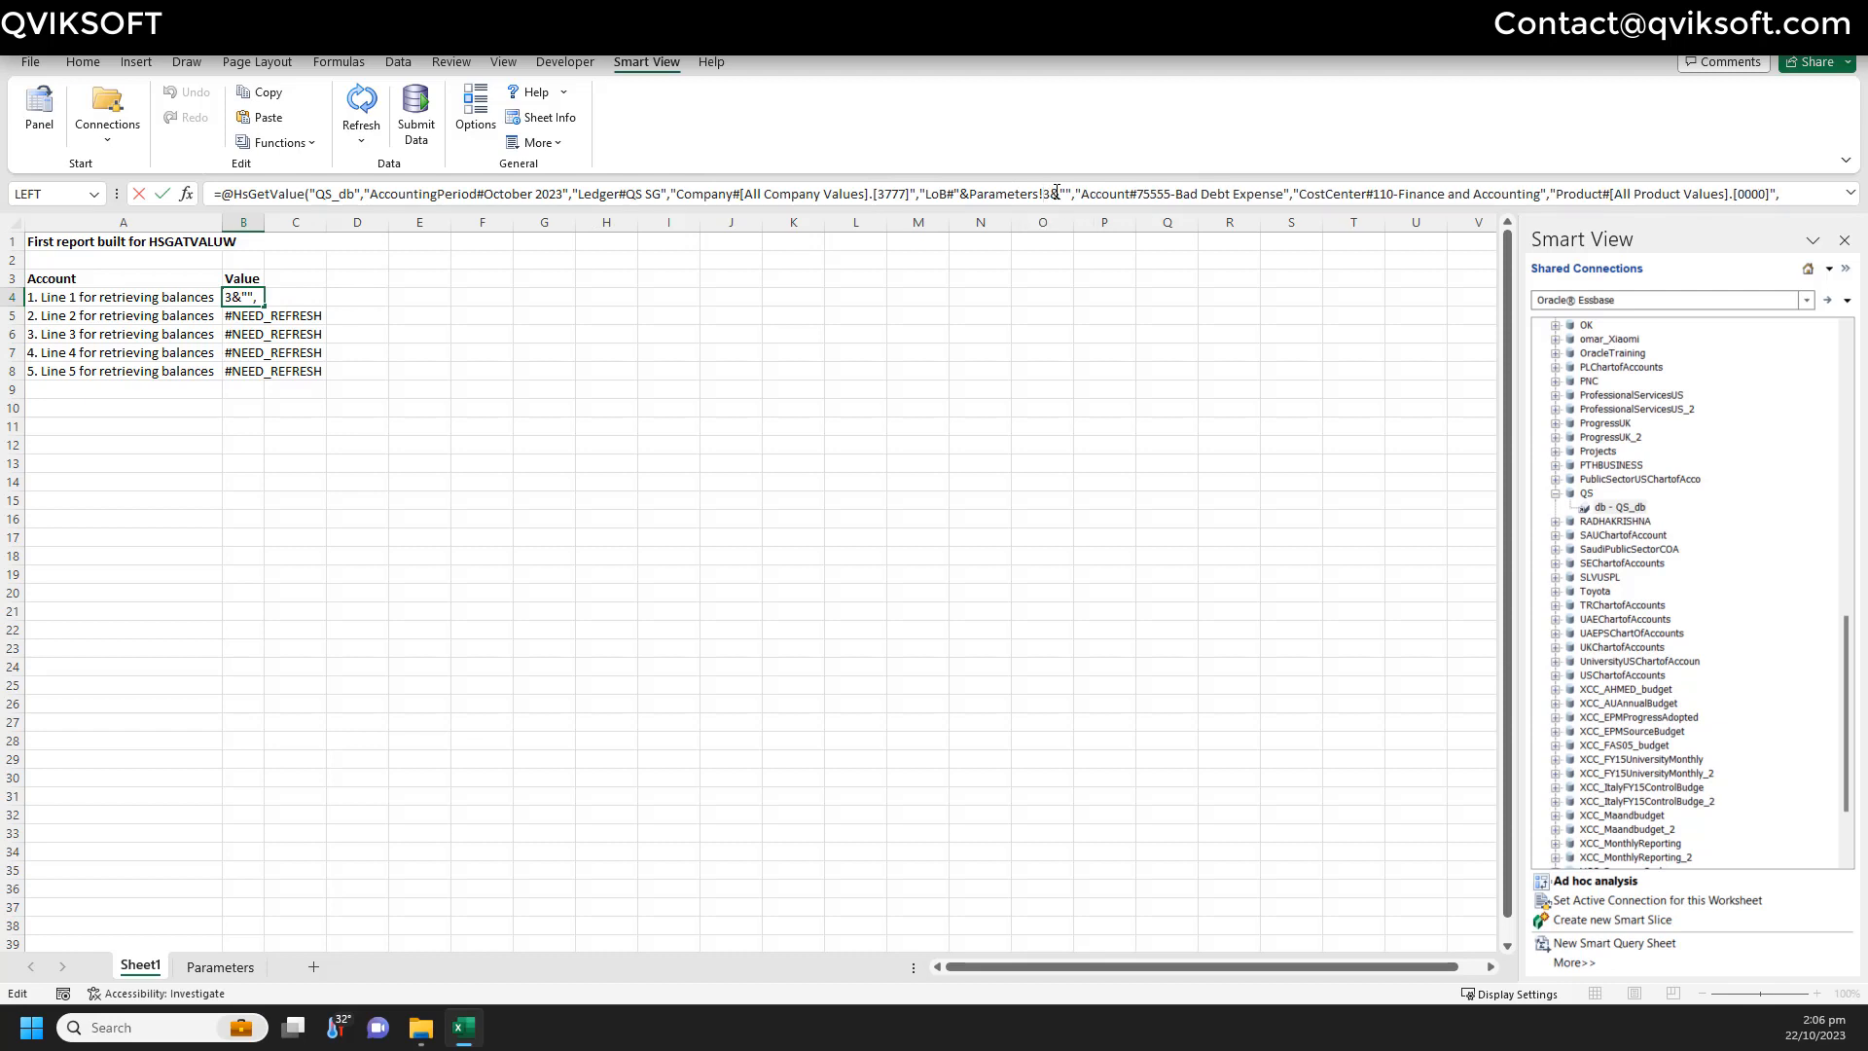
{"action": "type", "text": "A"}
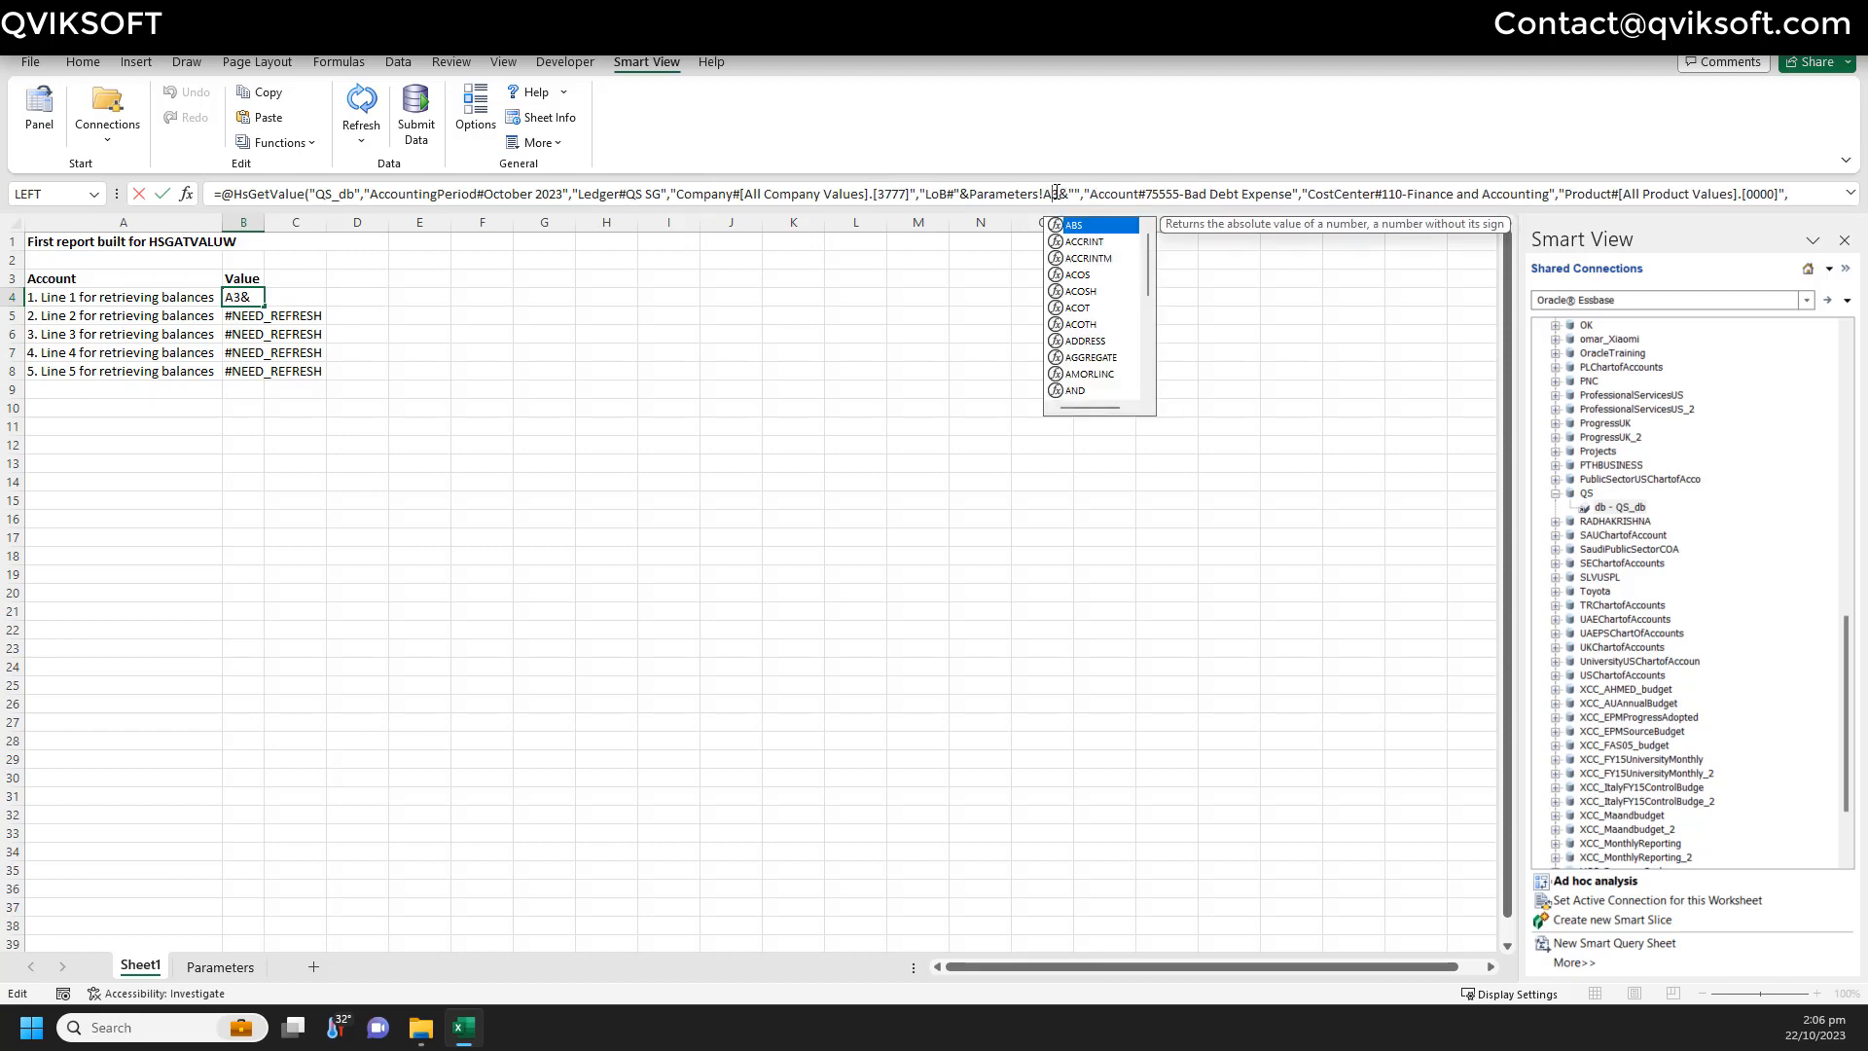
{"action": "key", "text": "Left"}
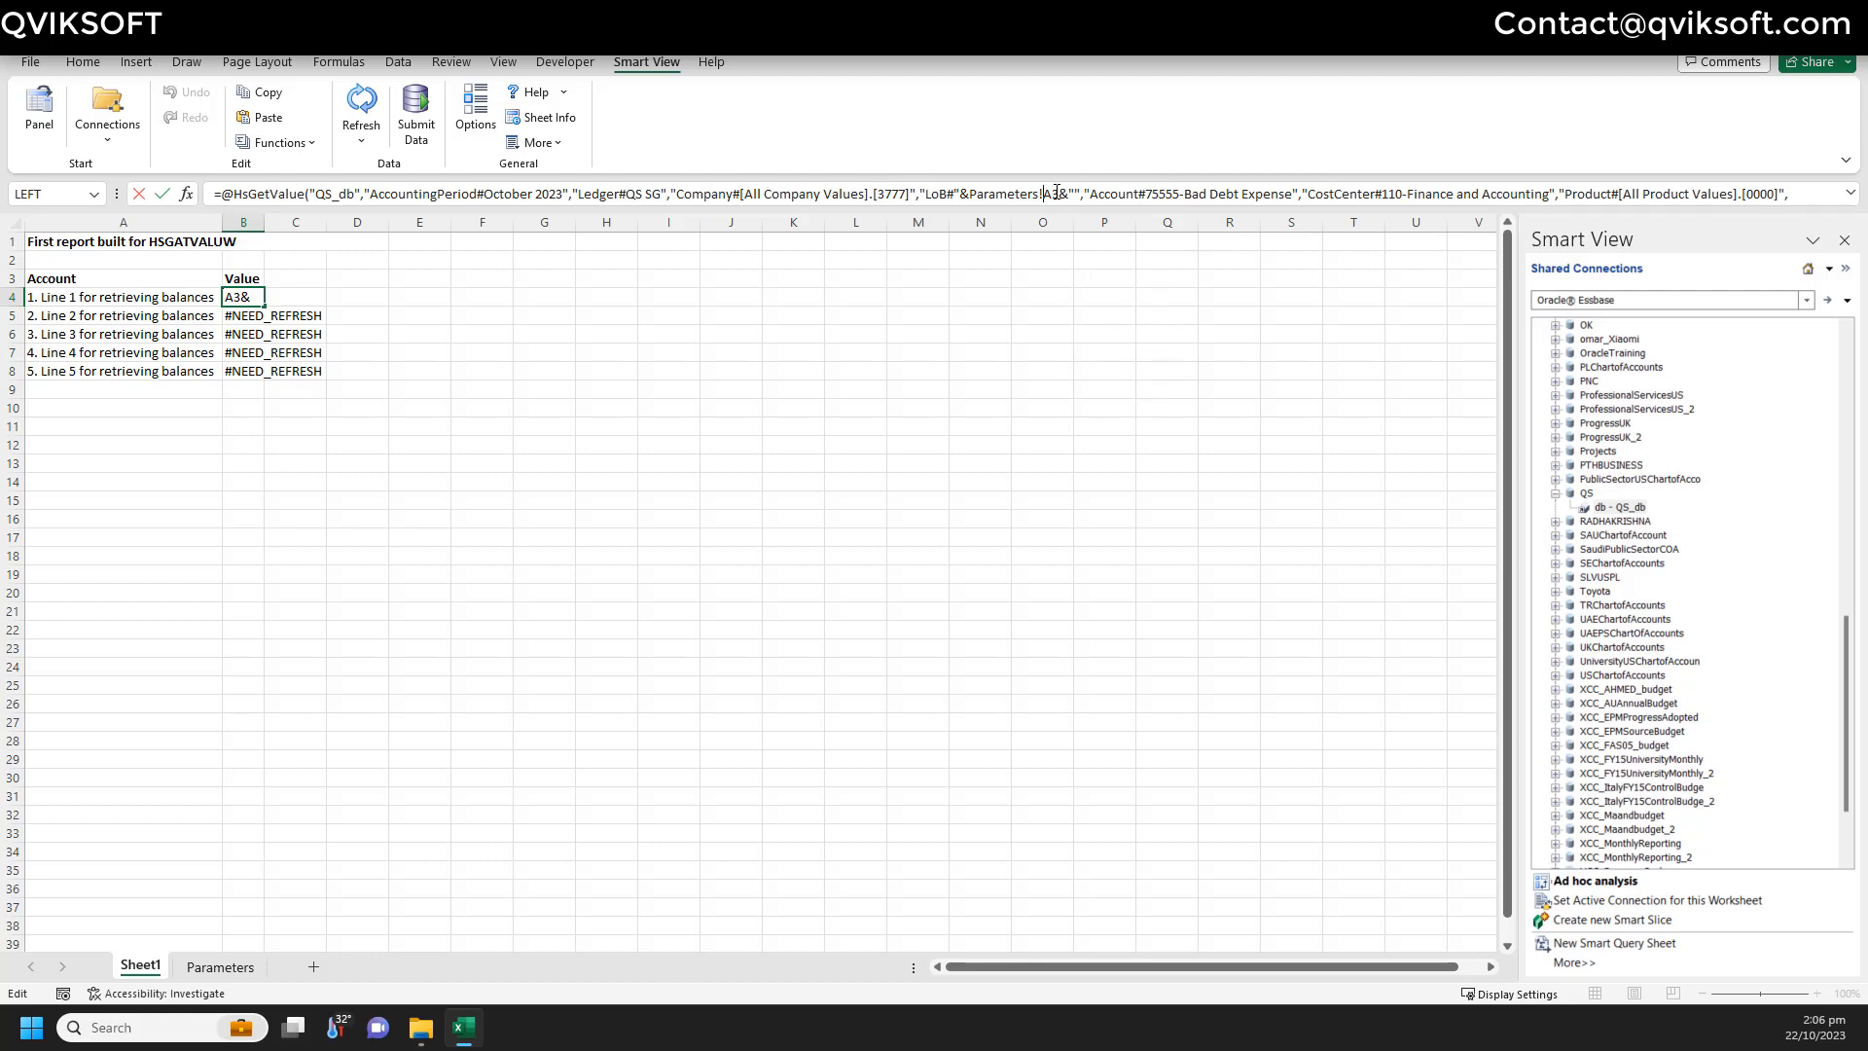
{"action": "type", "text": "$"}
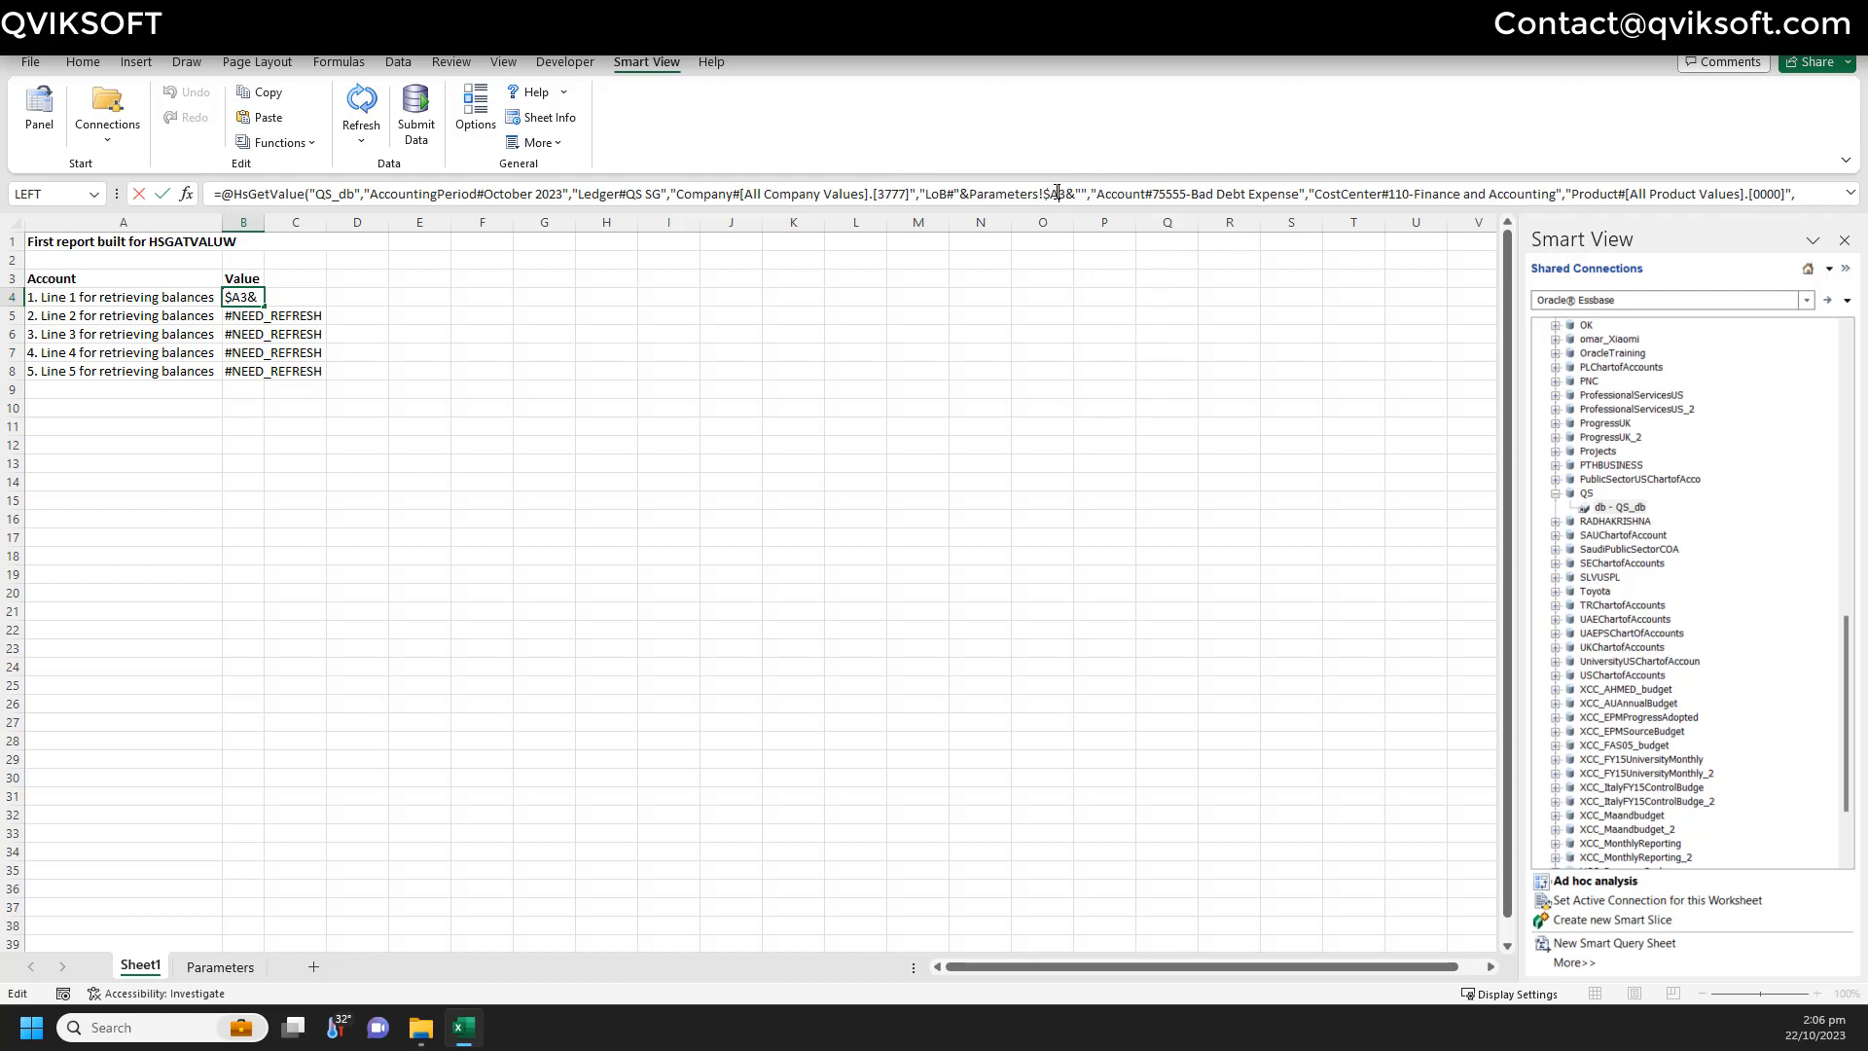
{"action": "key", "text": "BackSpace"}
{"action": "type", "text": "2"}
{"action": "key", "text": "Return"}
{"action": "key", "text": "Up"}
- Copy the updated line 1 formula and select B5:B8 as the target
{"action": "key", "text": "ctrl+c"}
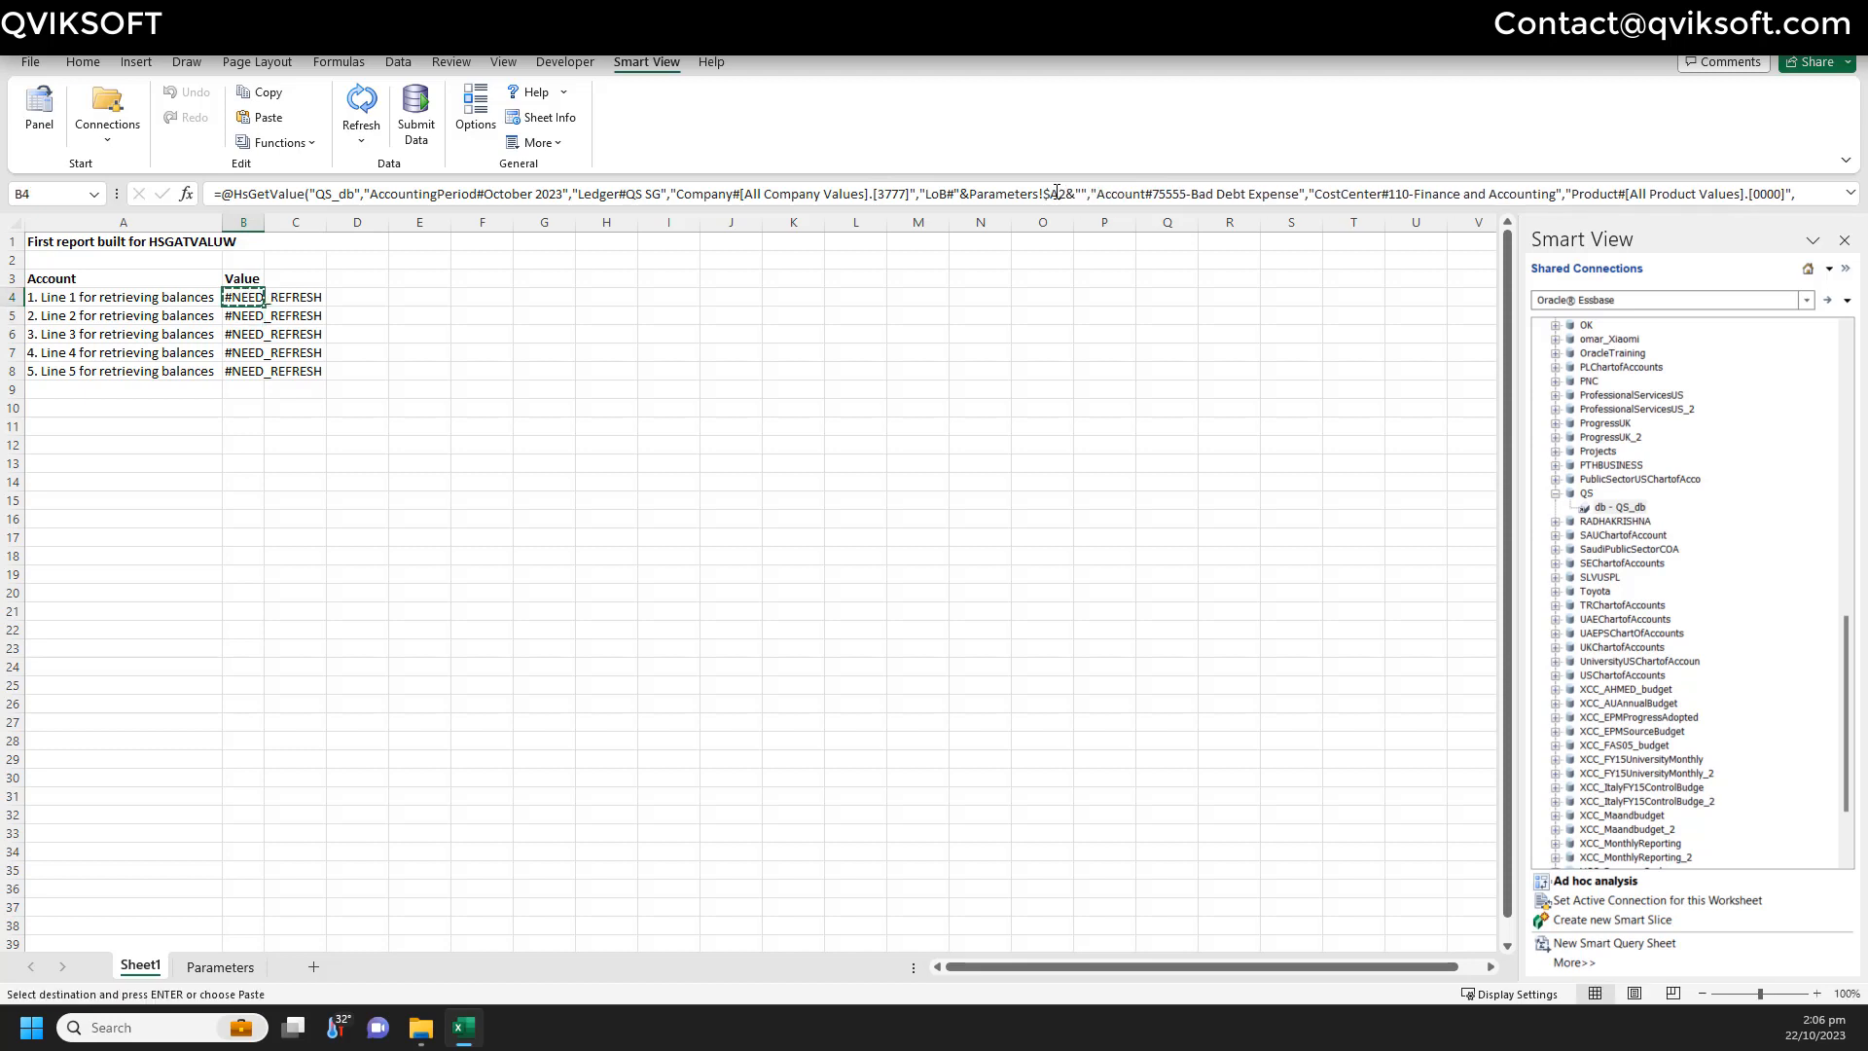
{"action": "key", "text": "Down"}
{"action": "key", "text": "shift+Down"}
{"action": "key", "text": "shift+Down"}
{"action": "key", "text": "shift+Down"}
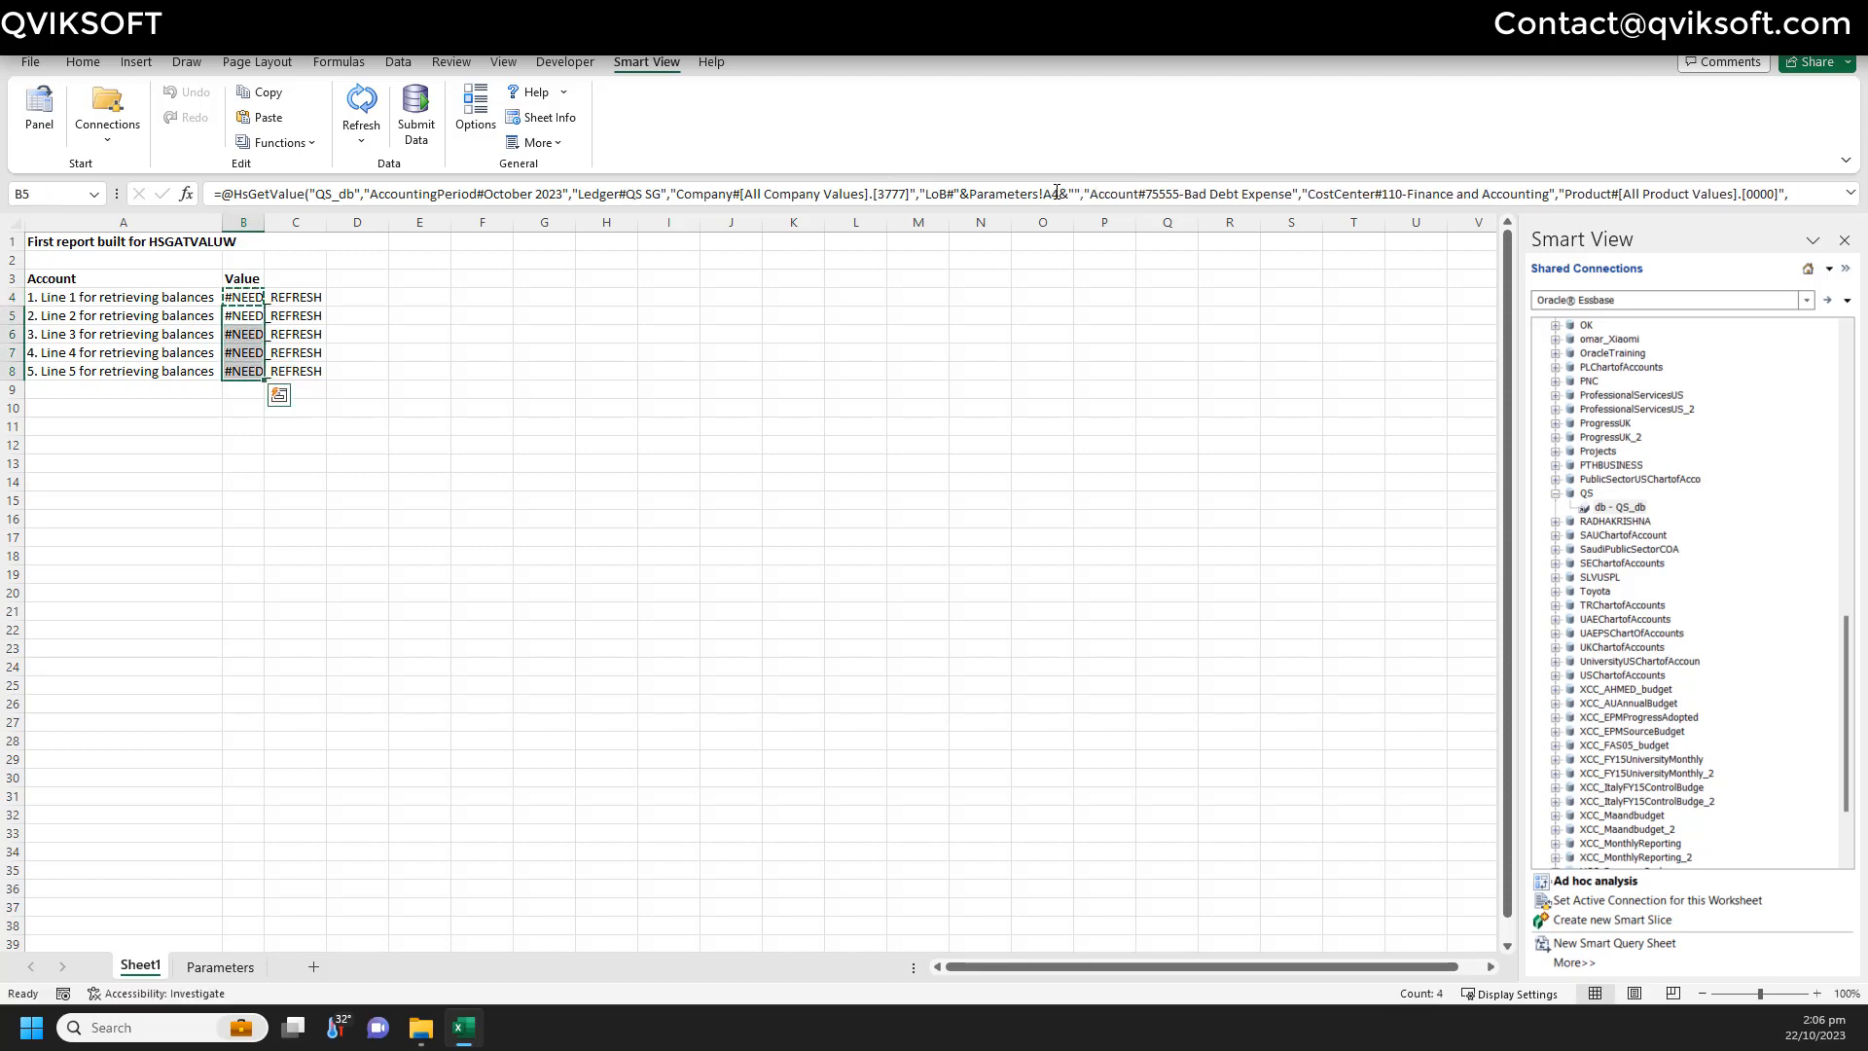
- Paste line 1's formula into lines 2–5, check their references, and refresh to show 1000–5000
{"action": "key", "text": "ctrl+v"}
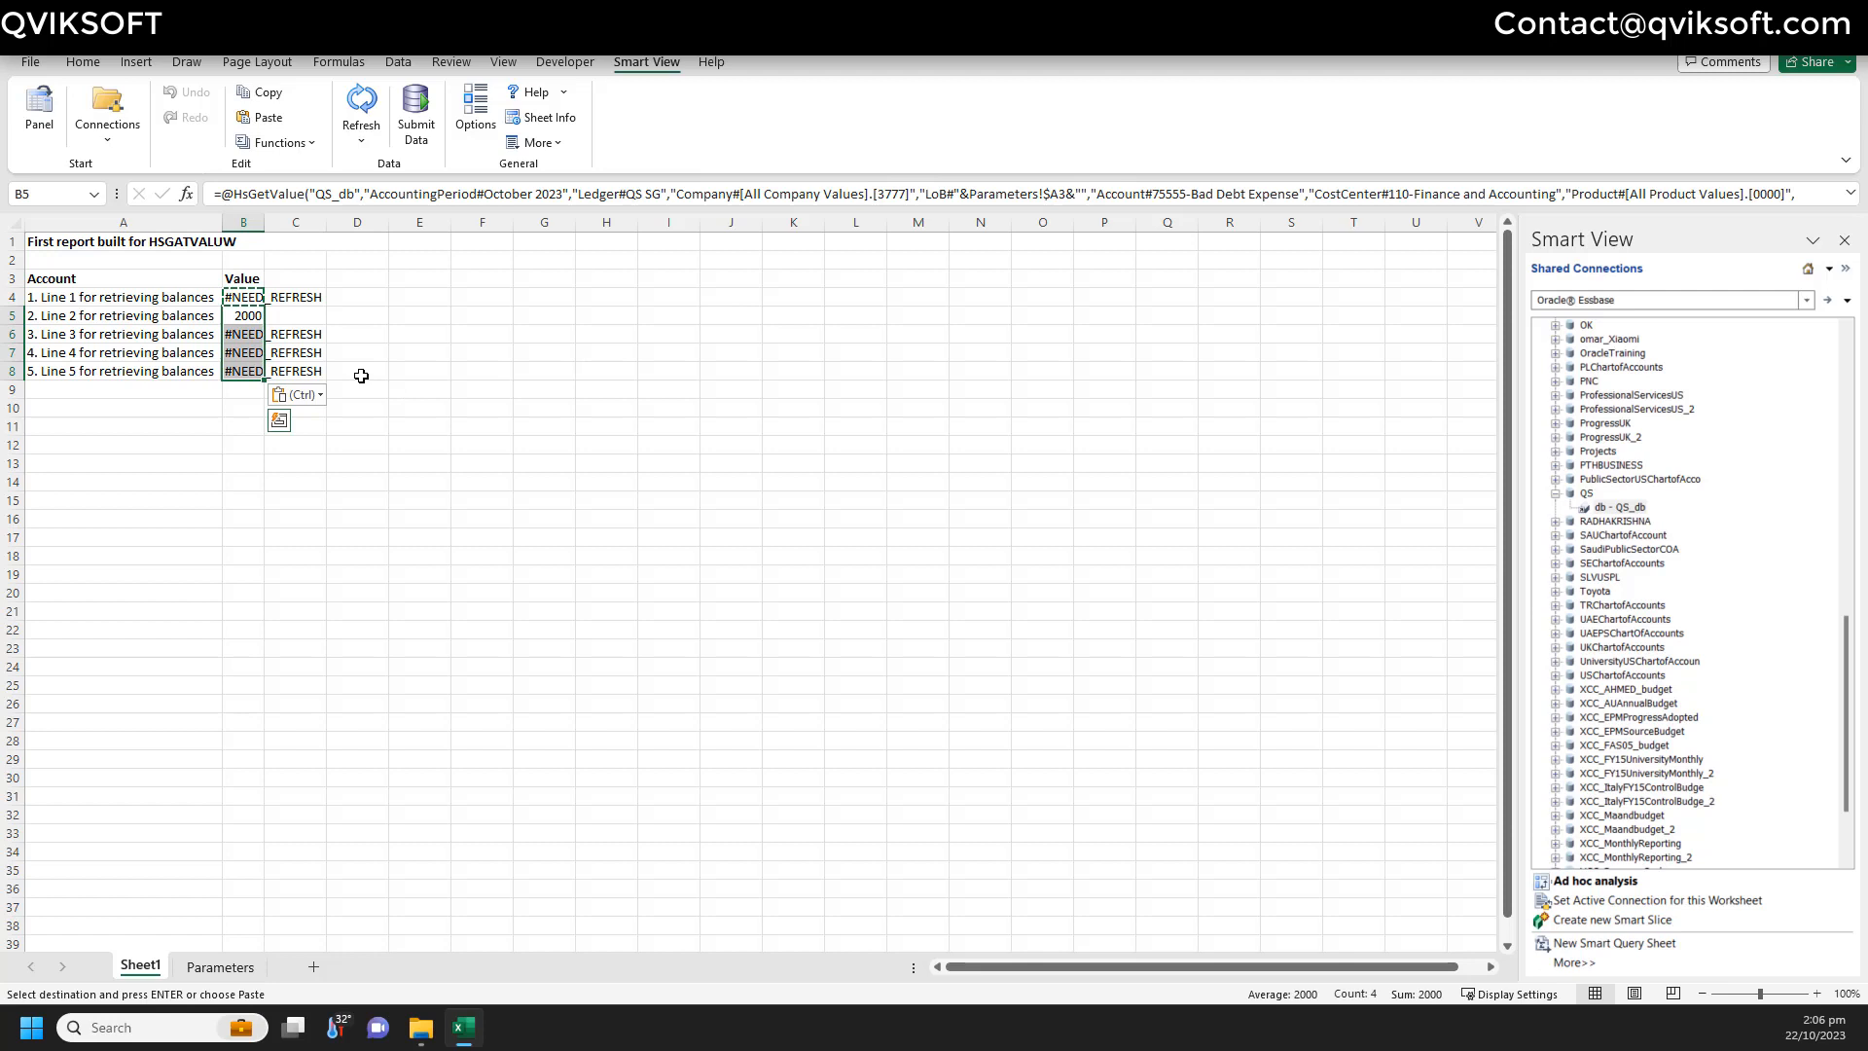
{"action": "key", "text": "Escape"}
{"action": "left_click", "coordinate": [303, 294]}
{"action": "left_click", "coordinate": [255, 299]}
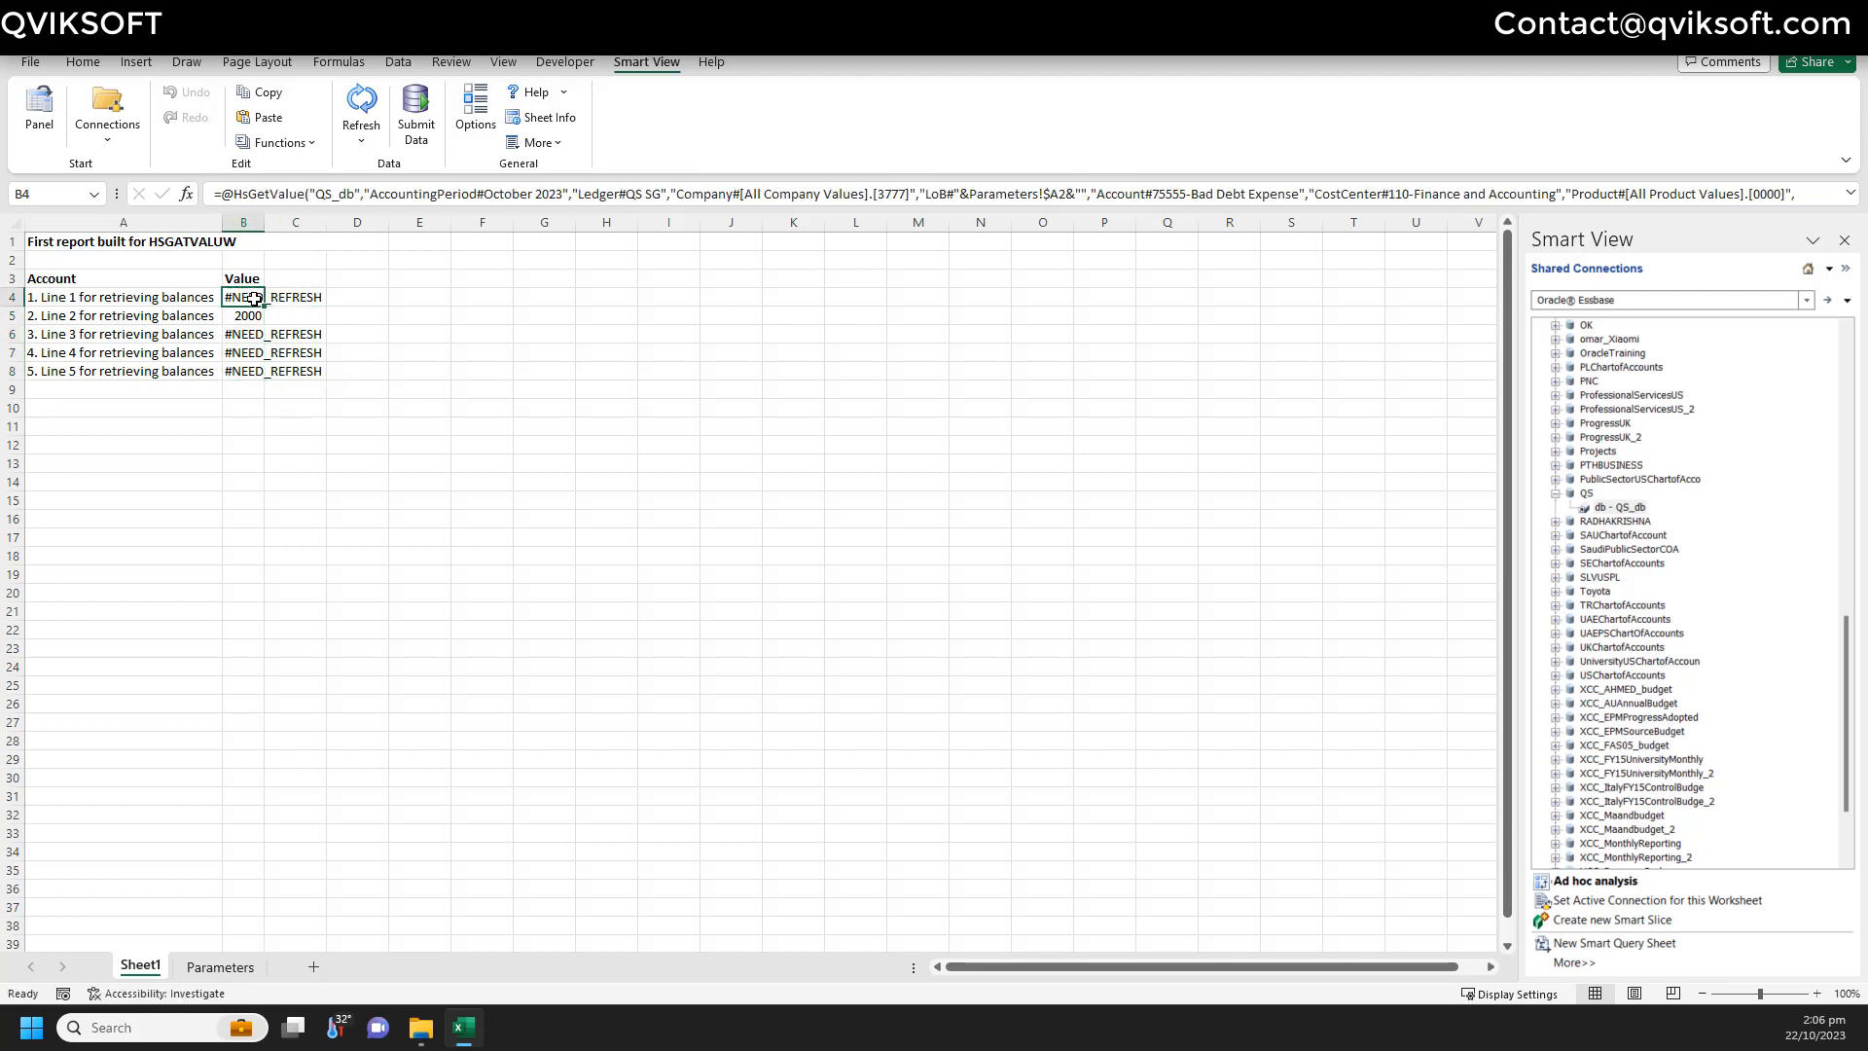
{"action": "key", "text": "Down"}
{"action": "left_click", "coordinate": [255, 298]}
{"action": "key", "text": "Down"}
{"action": "key", "text": "Down"}
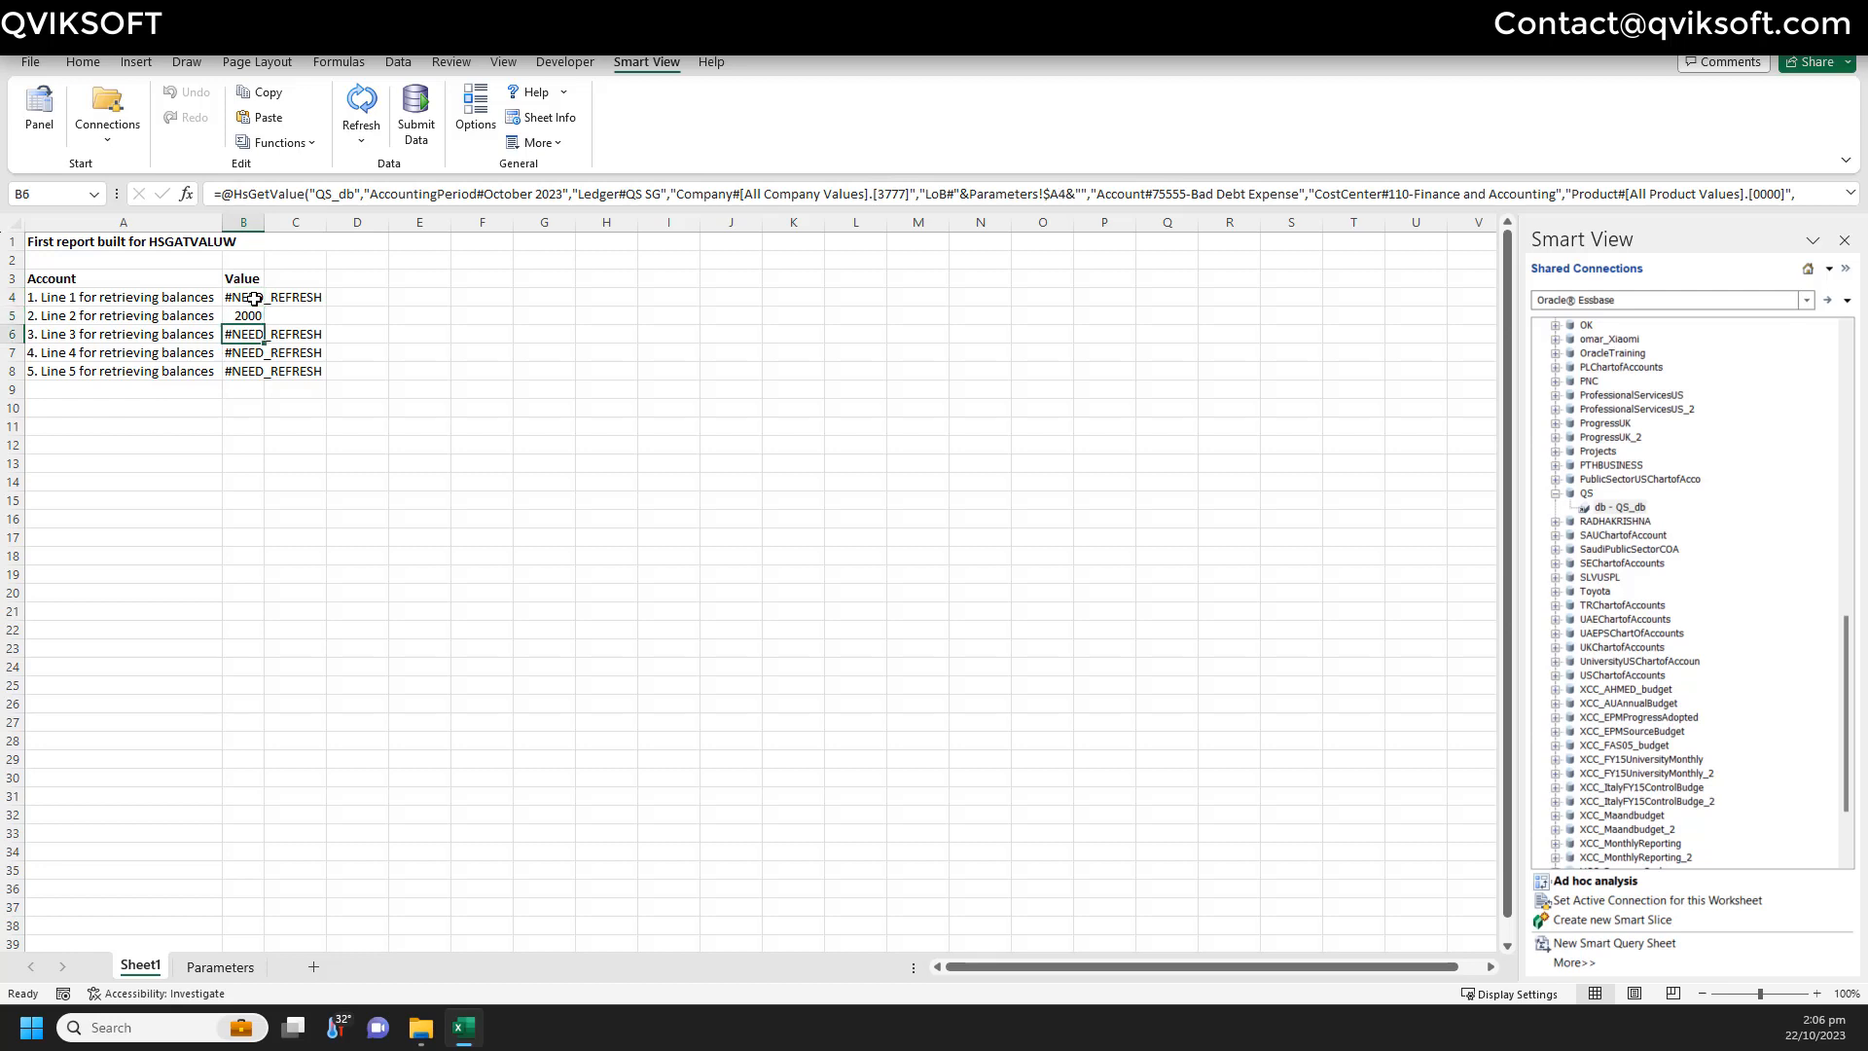
{"action": "left_click", "coordinate": [255, 299]}
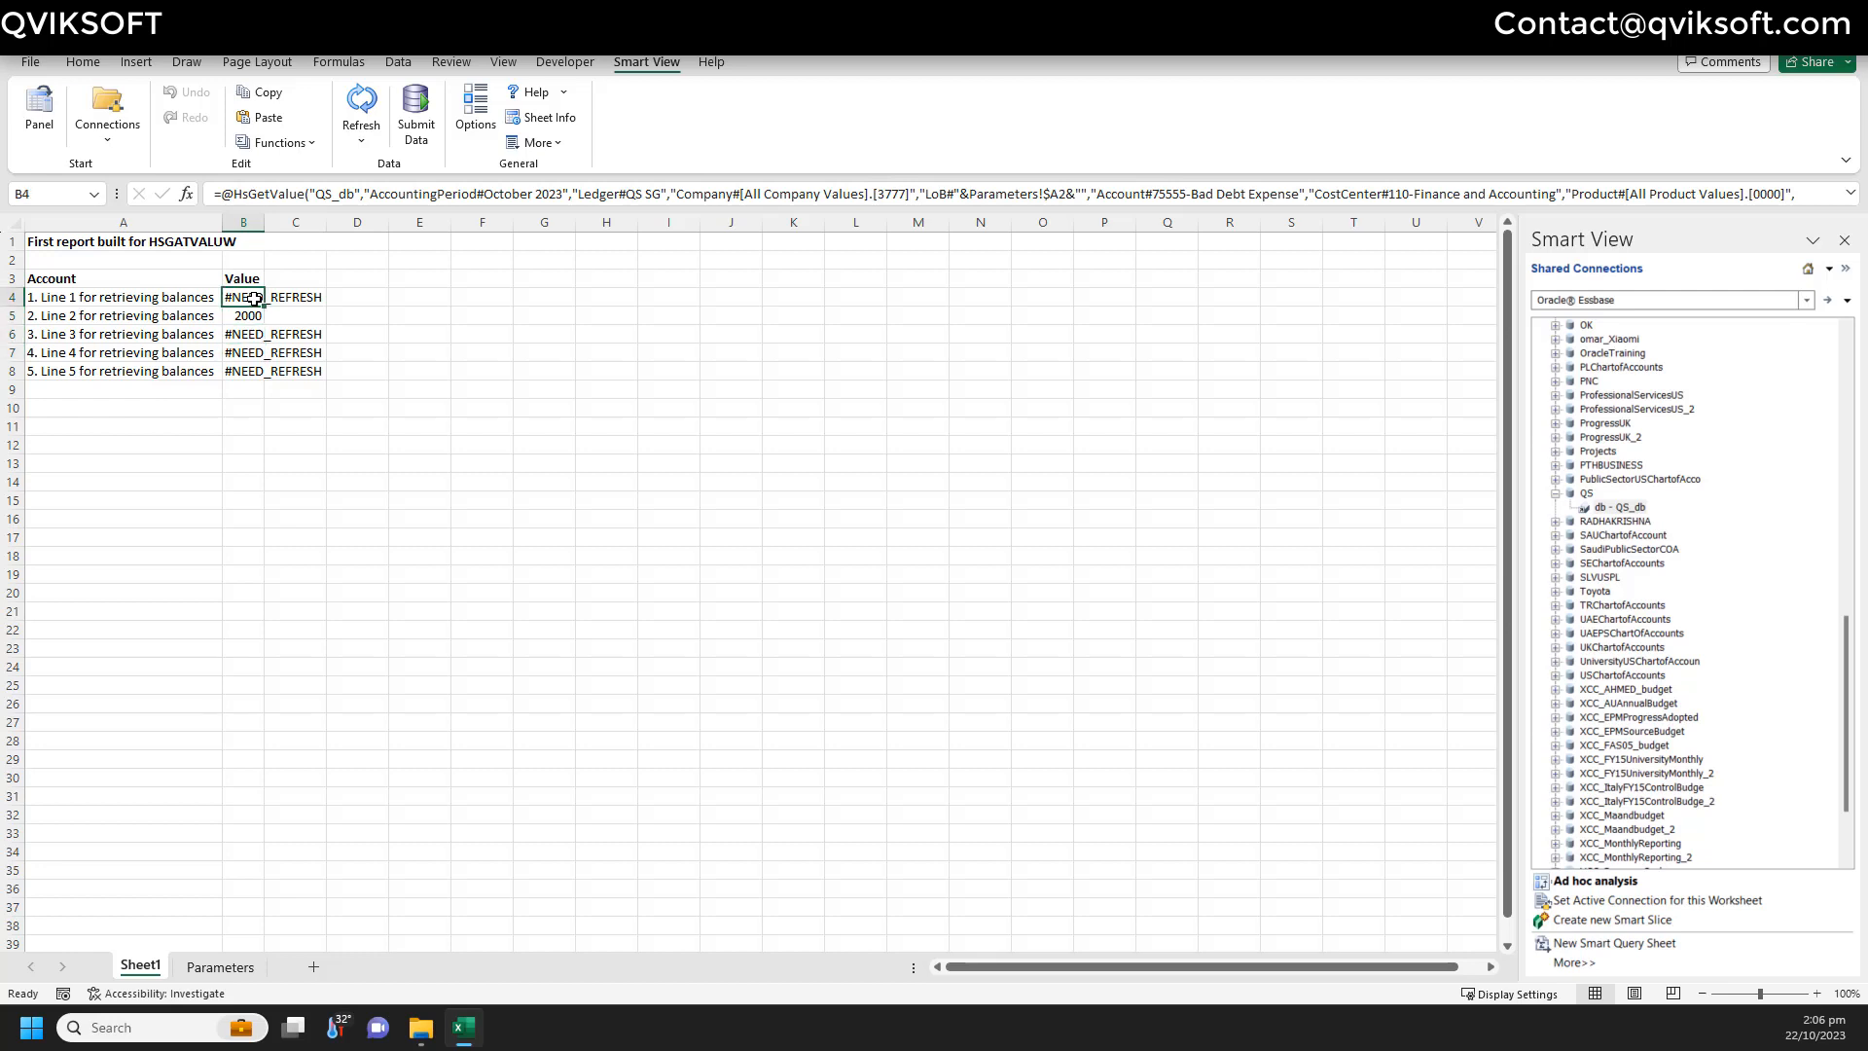
{"action": "left_click", "coordinate": [361, 115]}
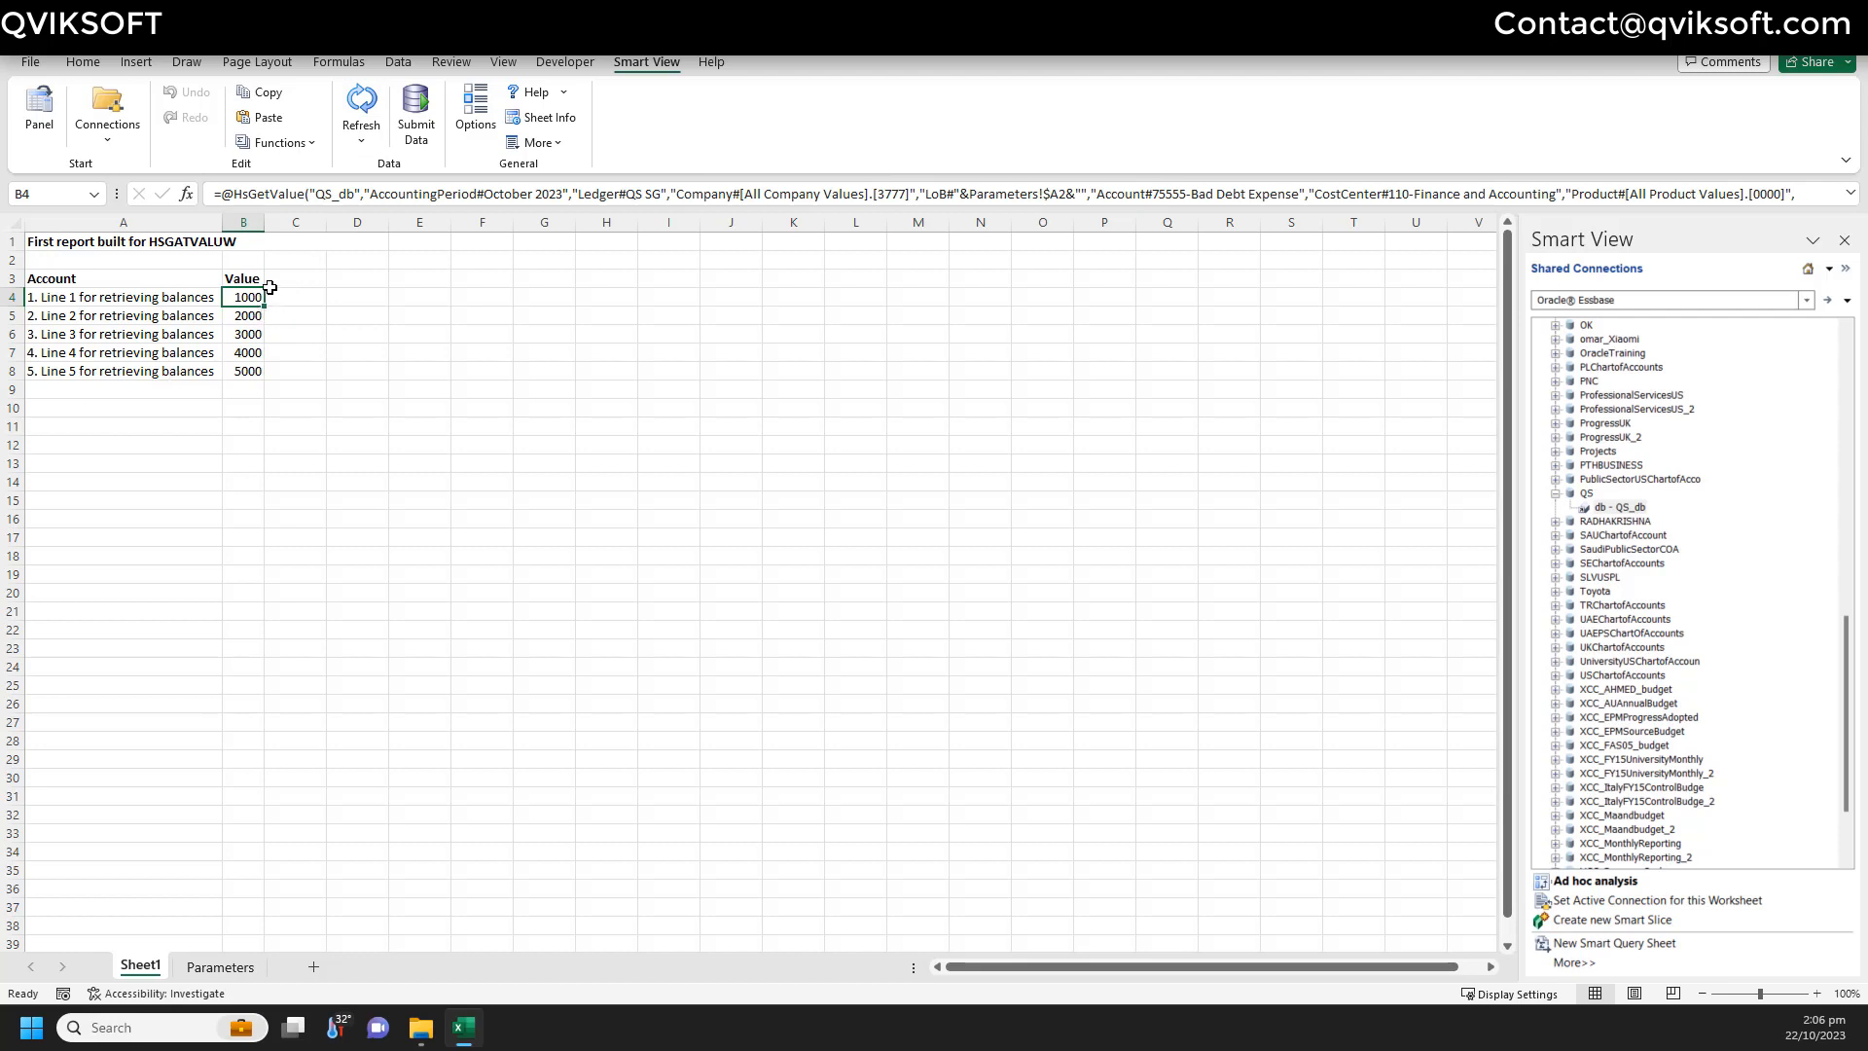
- Widen the Account column on the report sheet
{"action": "left_click_drag", "start_coordinate": [222, 223], "coordinate": [310, 243]}
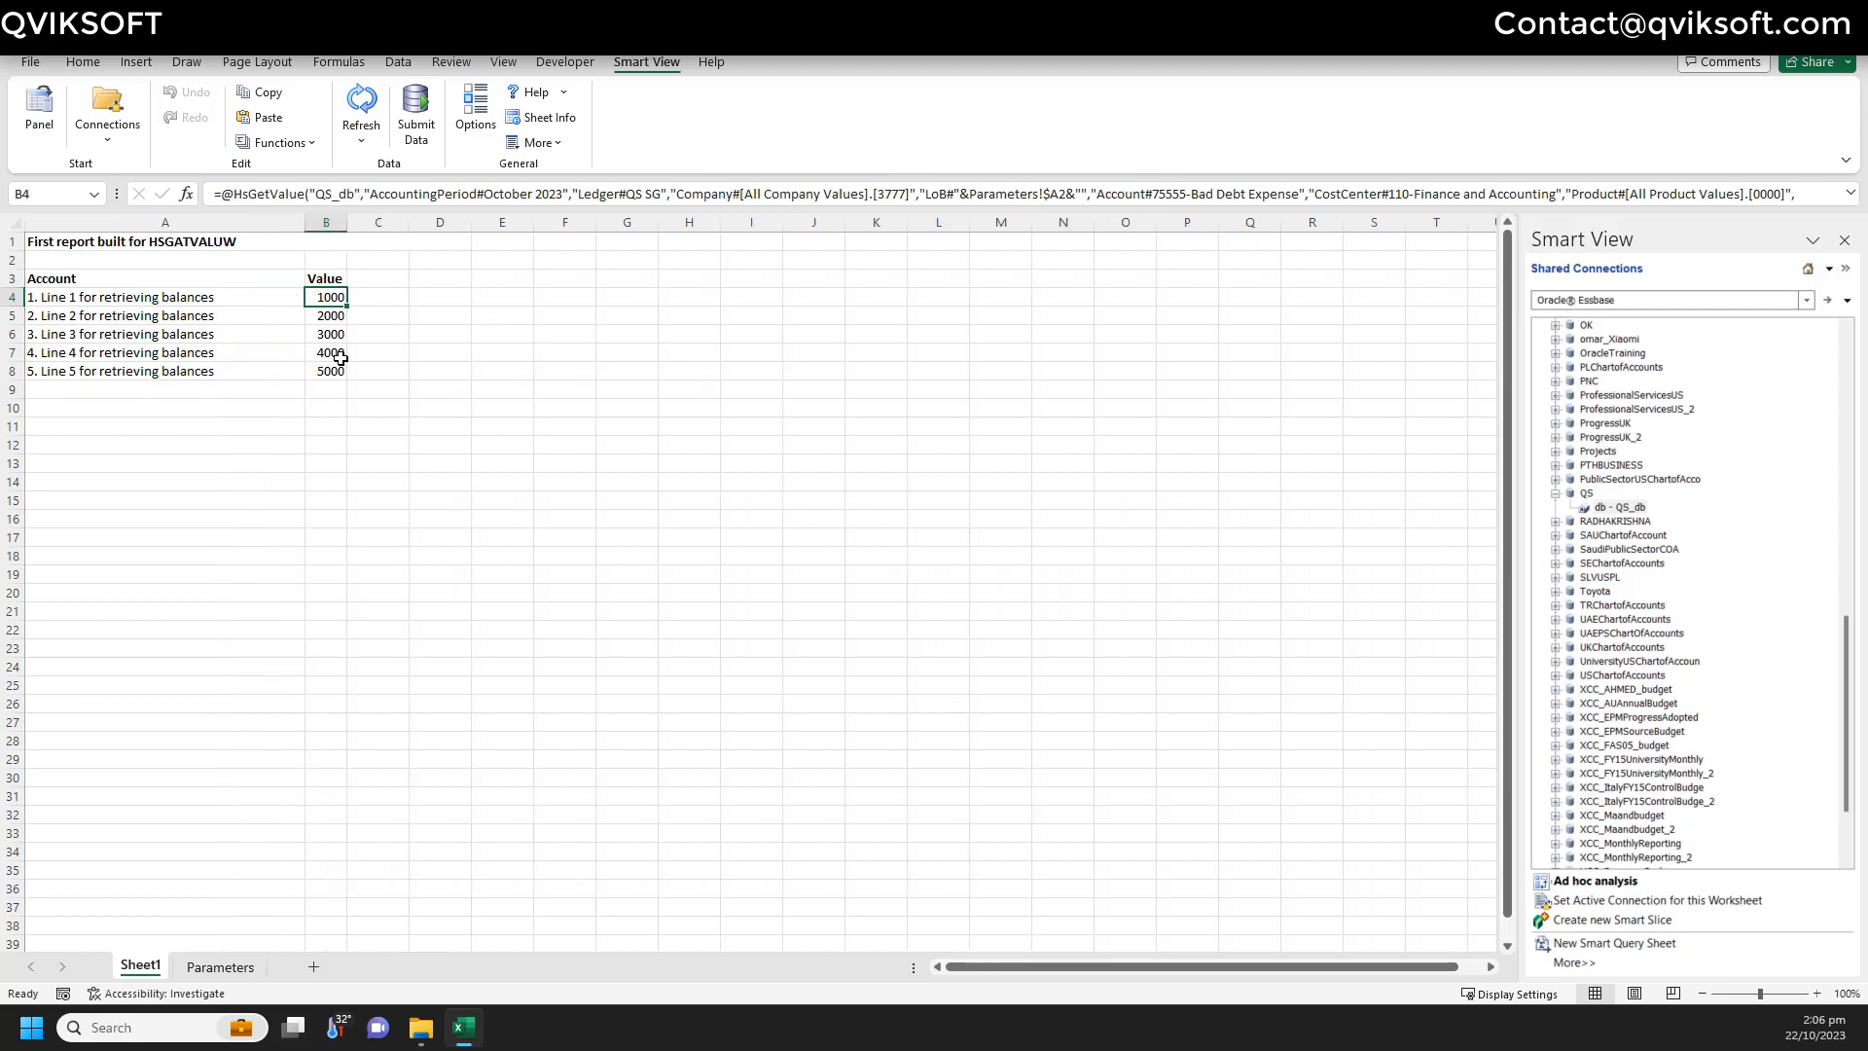
{"action": "left_click", "coordinate": [412, 319]}
{"action": "left_click", "coordinate": [328, 296]}
- Add an 'A/C Period' header in cell B1 of the Parameters sheet
{"action": "left_click", "coordinate": [248, 963]}
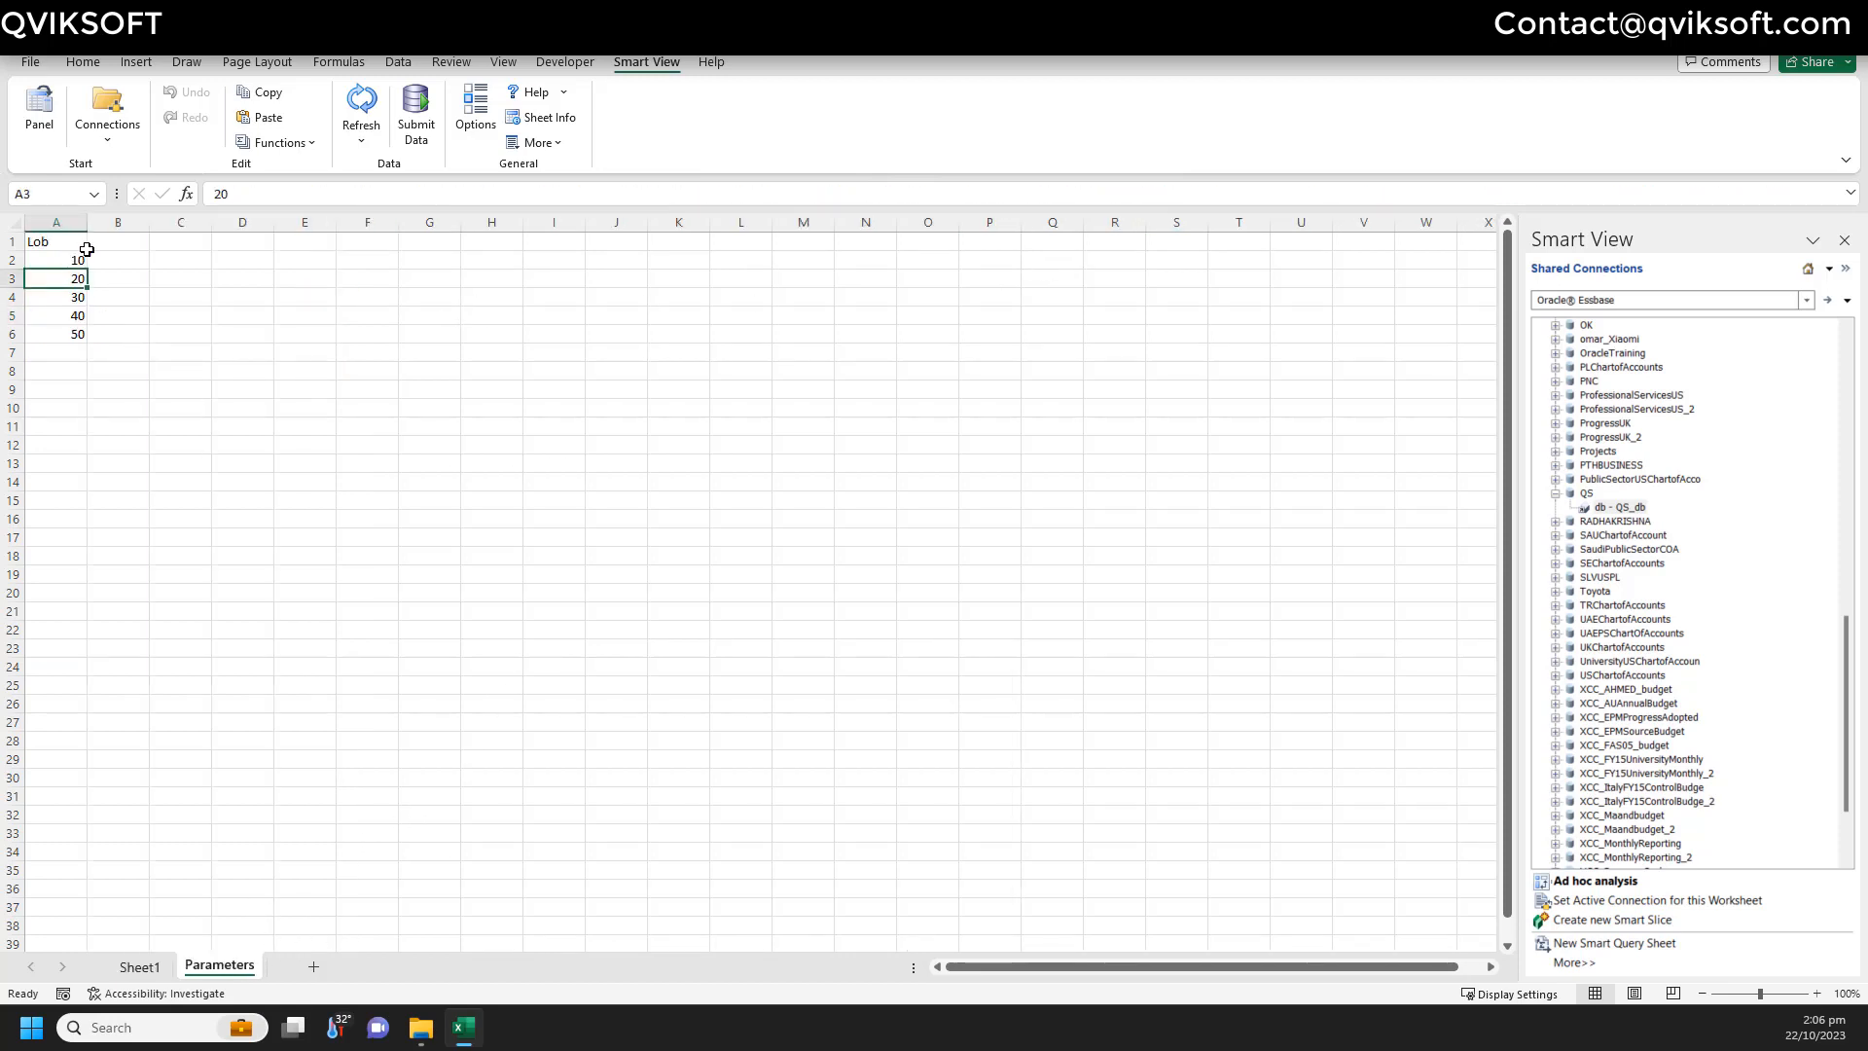
{"action": "left_click", "coordinate": [130, 238]}
{"action": "type", "text": "A"}
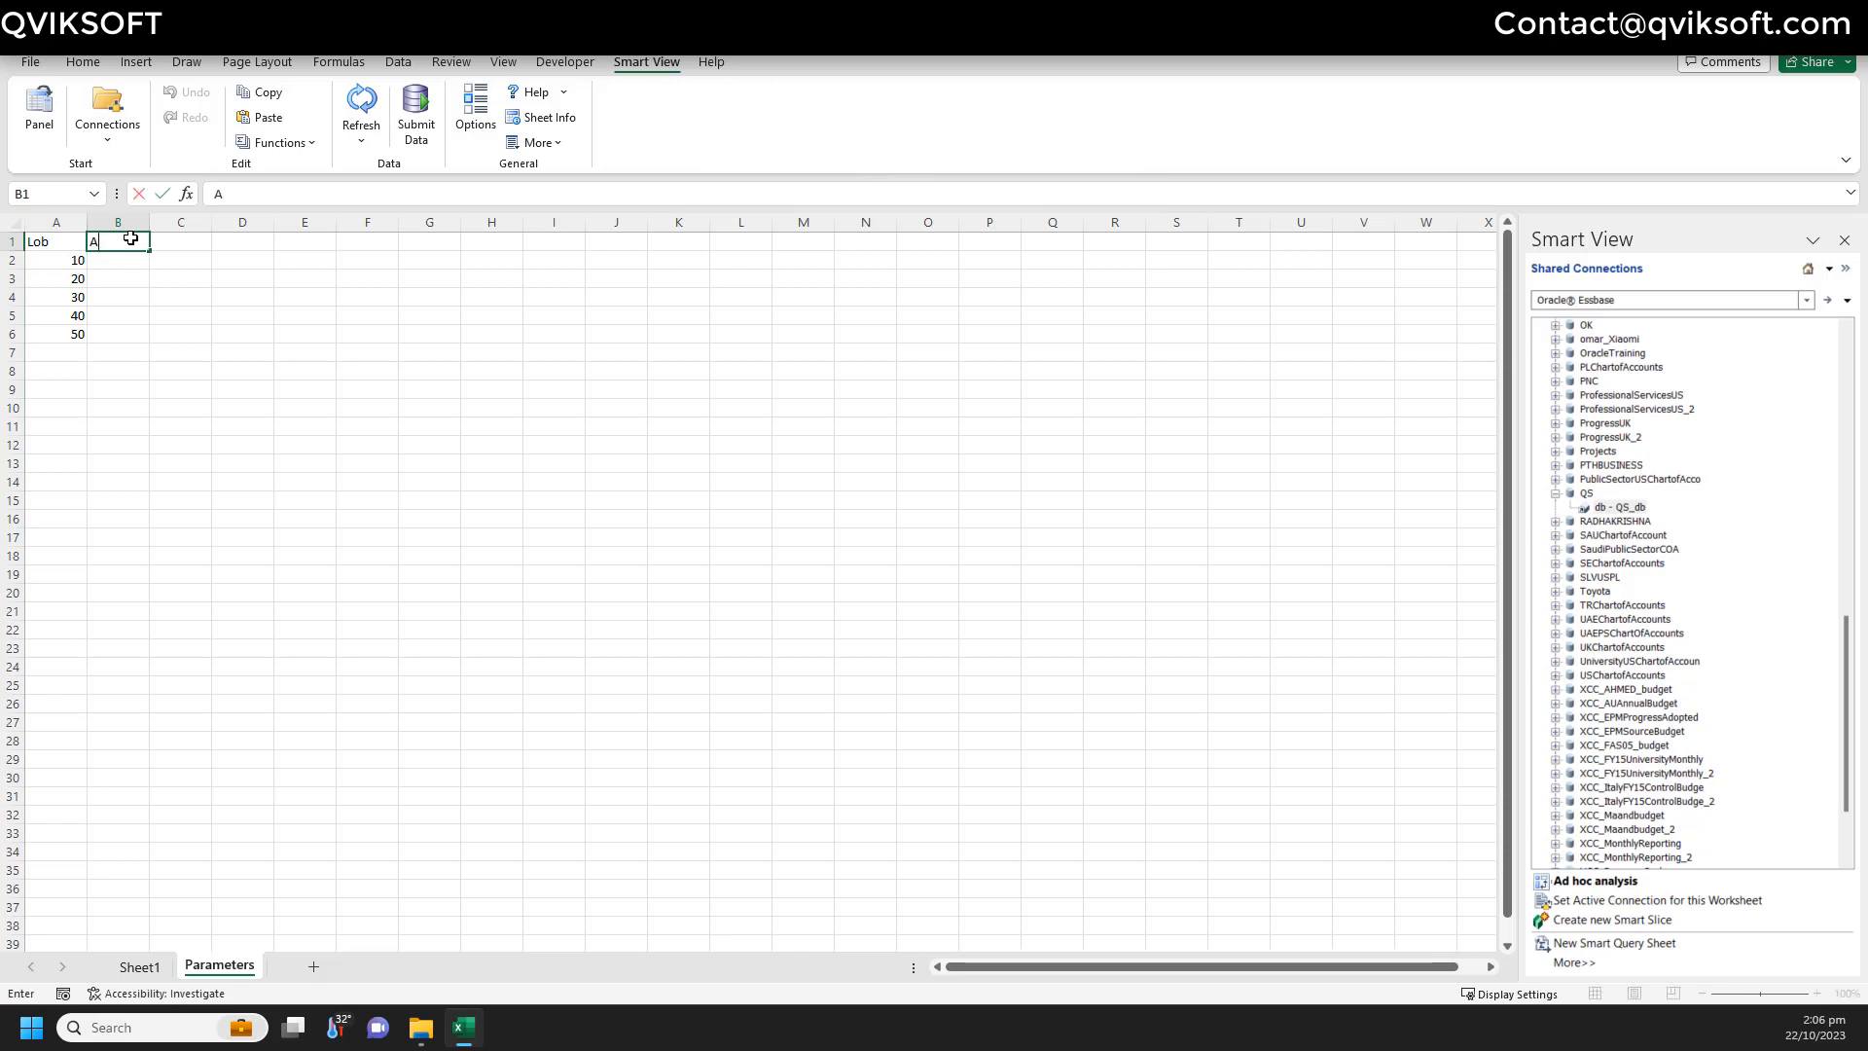
{"action": "type", "text": "/C Period"}
{"action": "key", "text": "Return"}
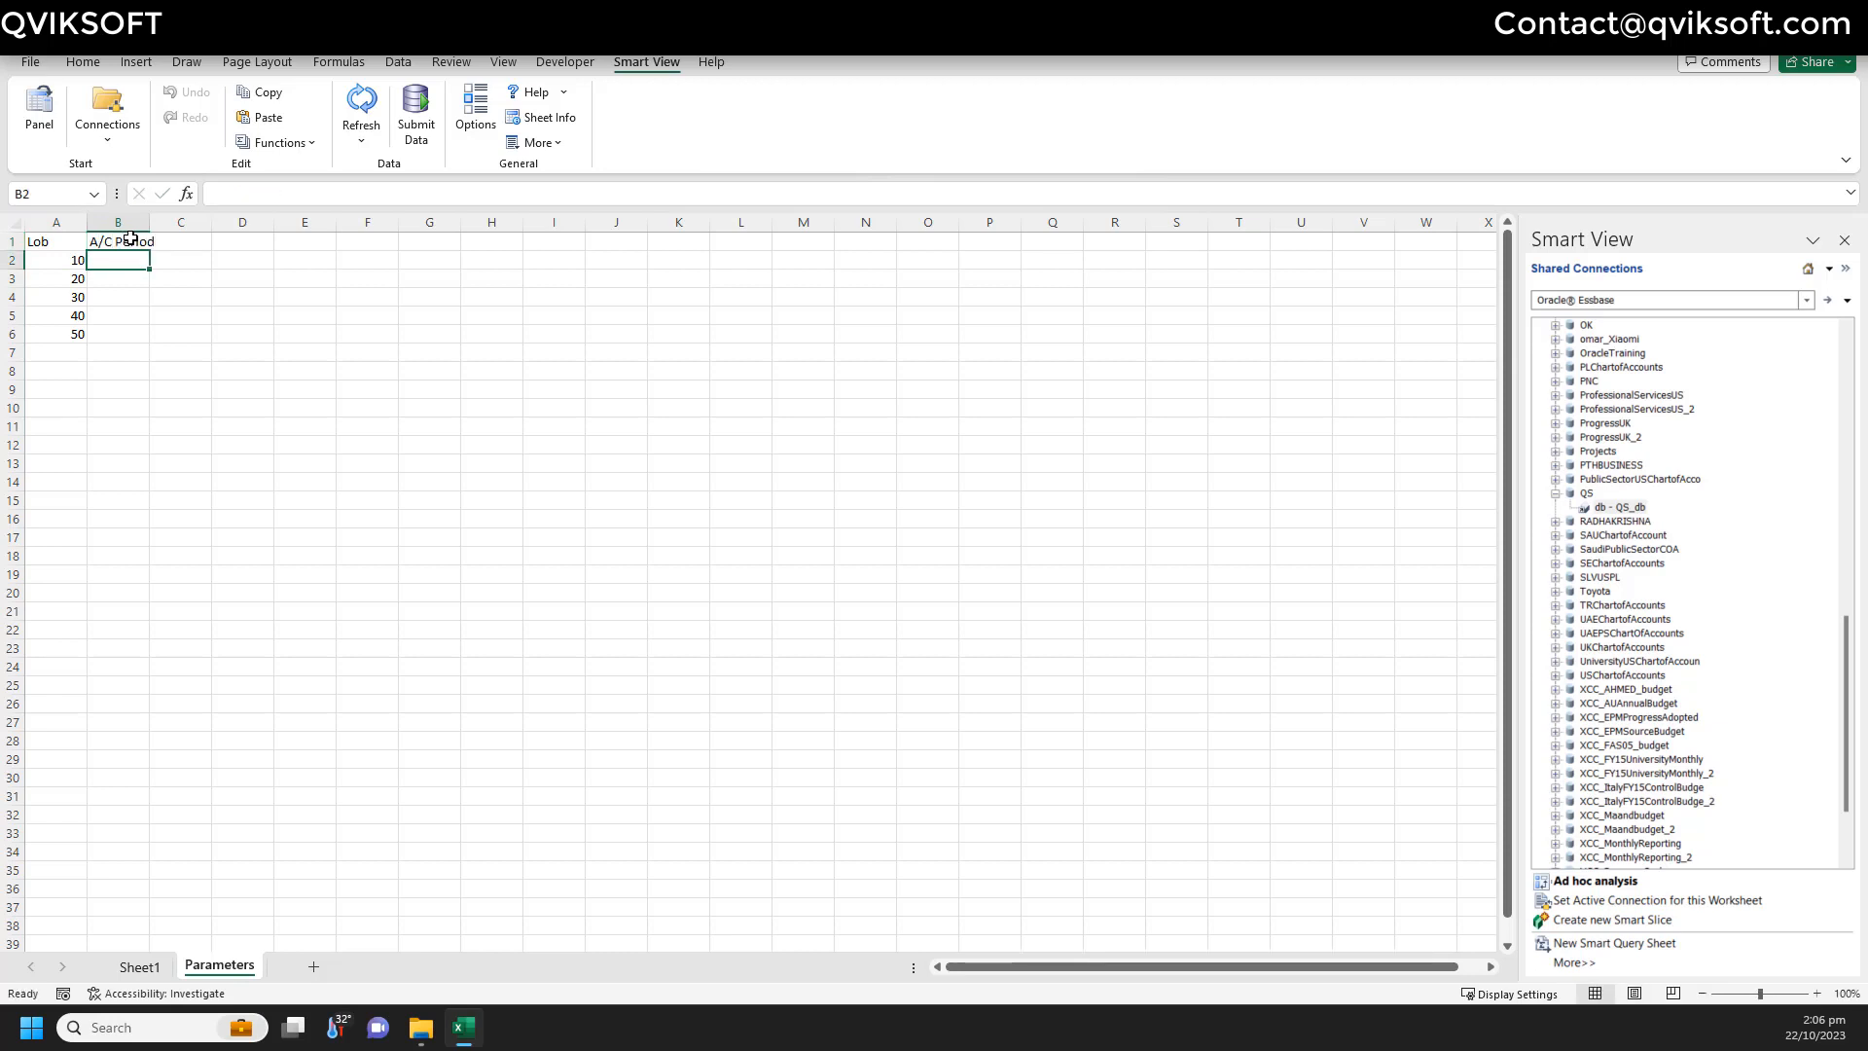
- Take the fixed October 2023 period from line 1's formula and paste it into Parameters
{"action": "left_click", "coordinate": [139, 966]}
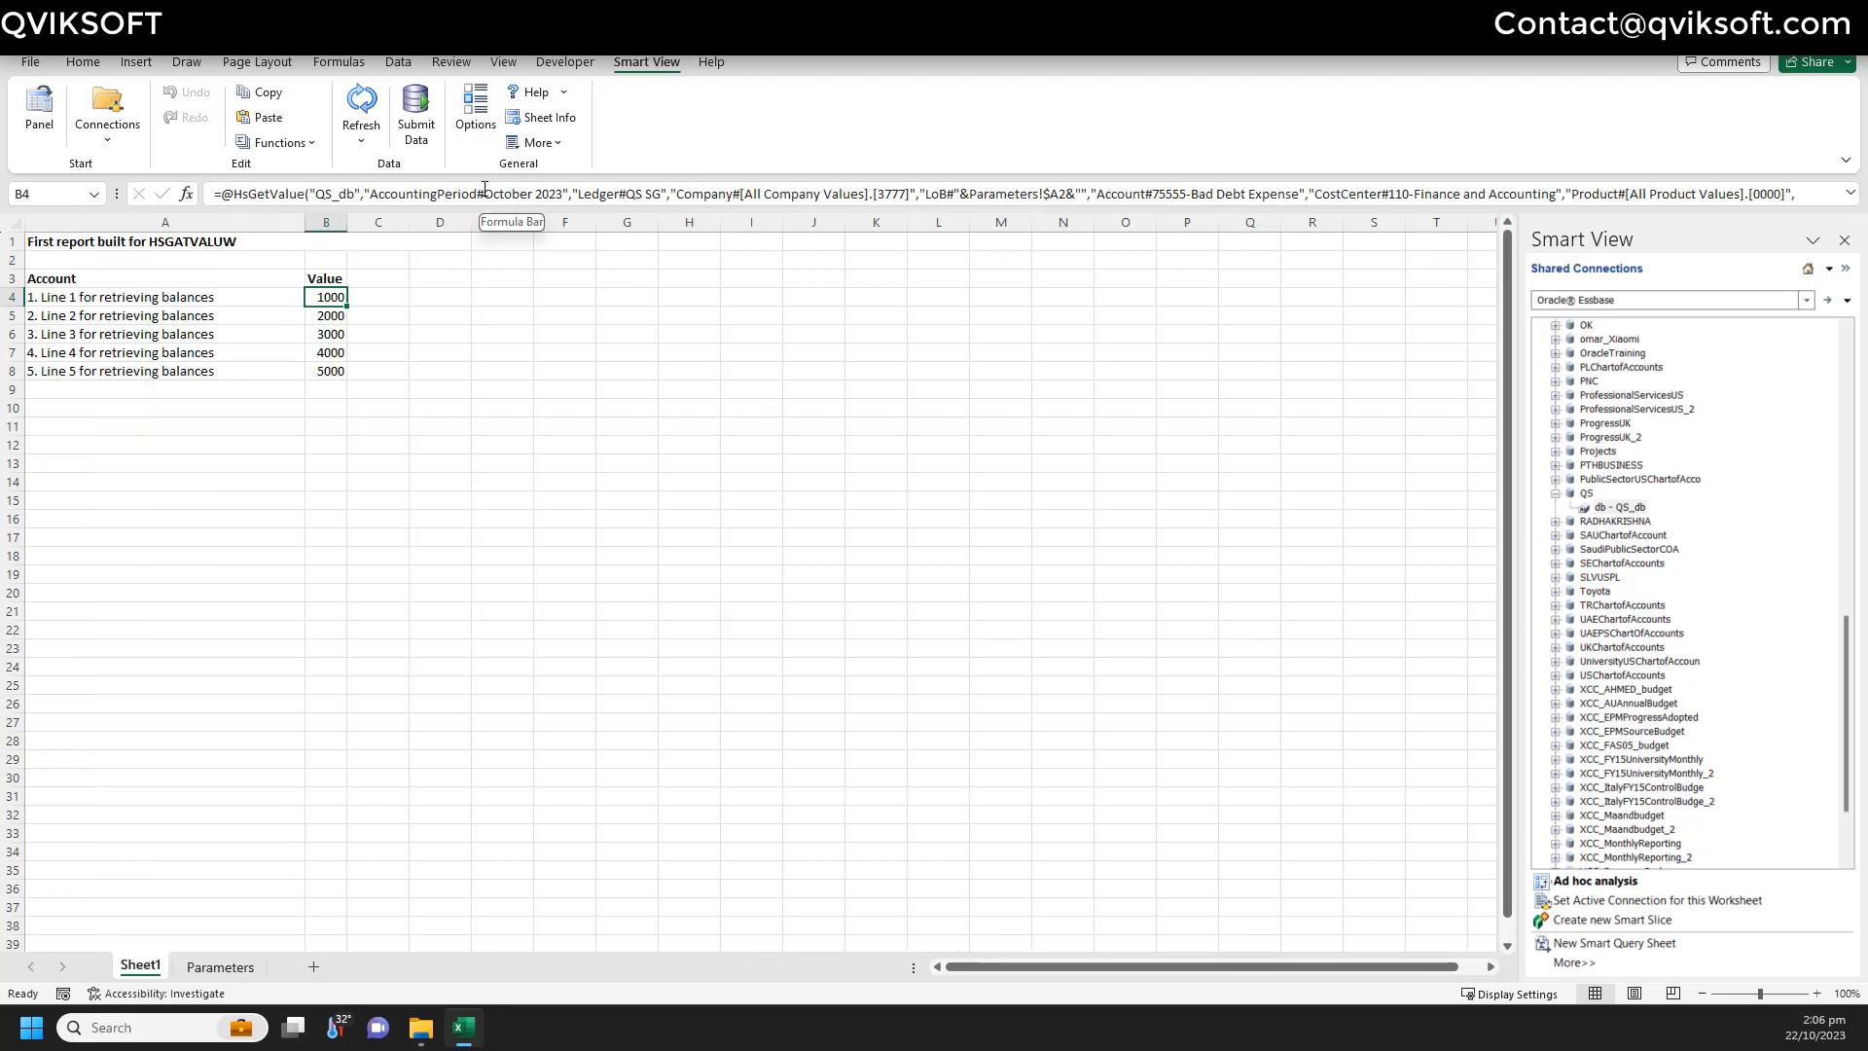
{"action": "left_click_drag", "start_coordinate": [485, 193], "coordinate": [560, 194]}
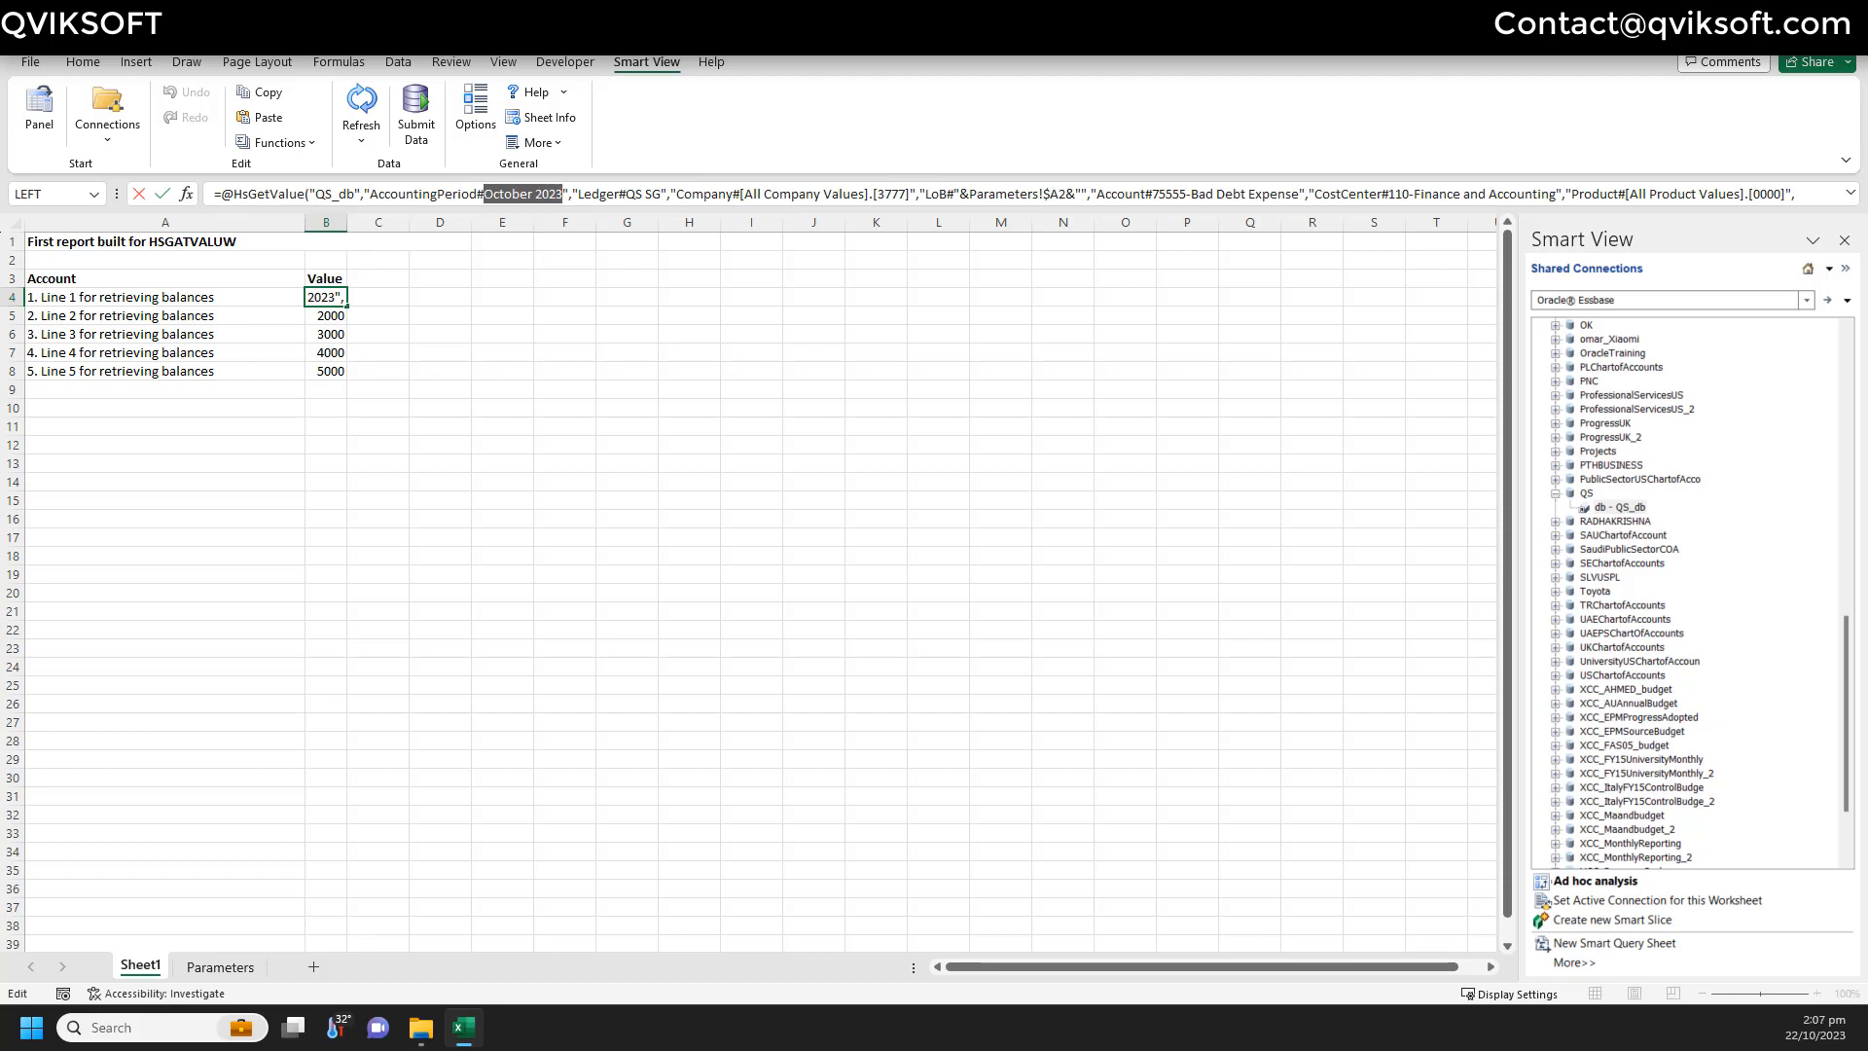
{"action": "key", "text": "Escape"}
{"action": "left_click", "coordinate": [220, 966]}
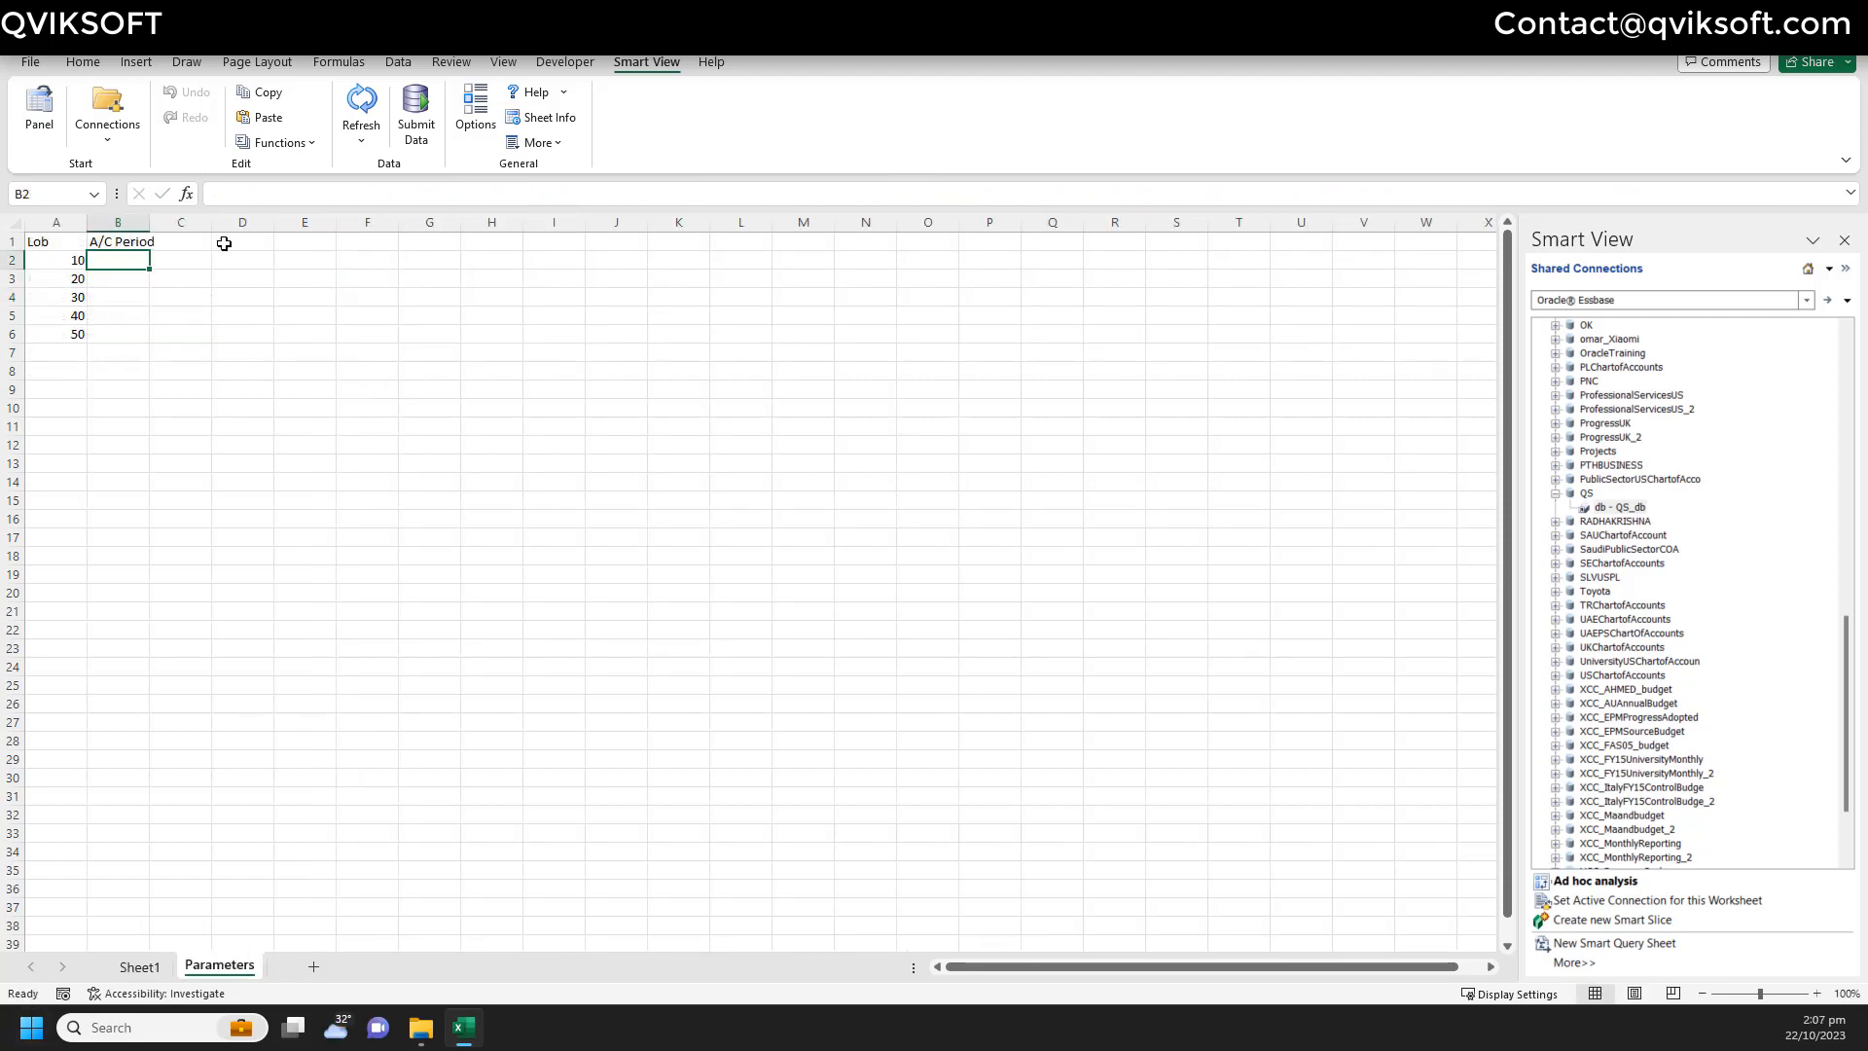
{"action": "type", "text": "October 2023"}
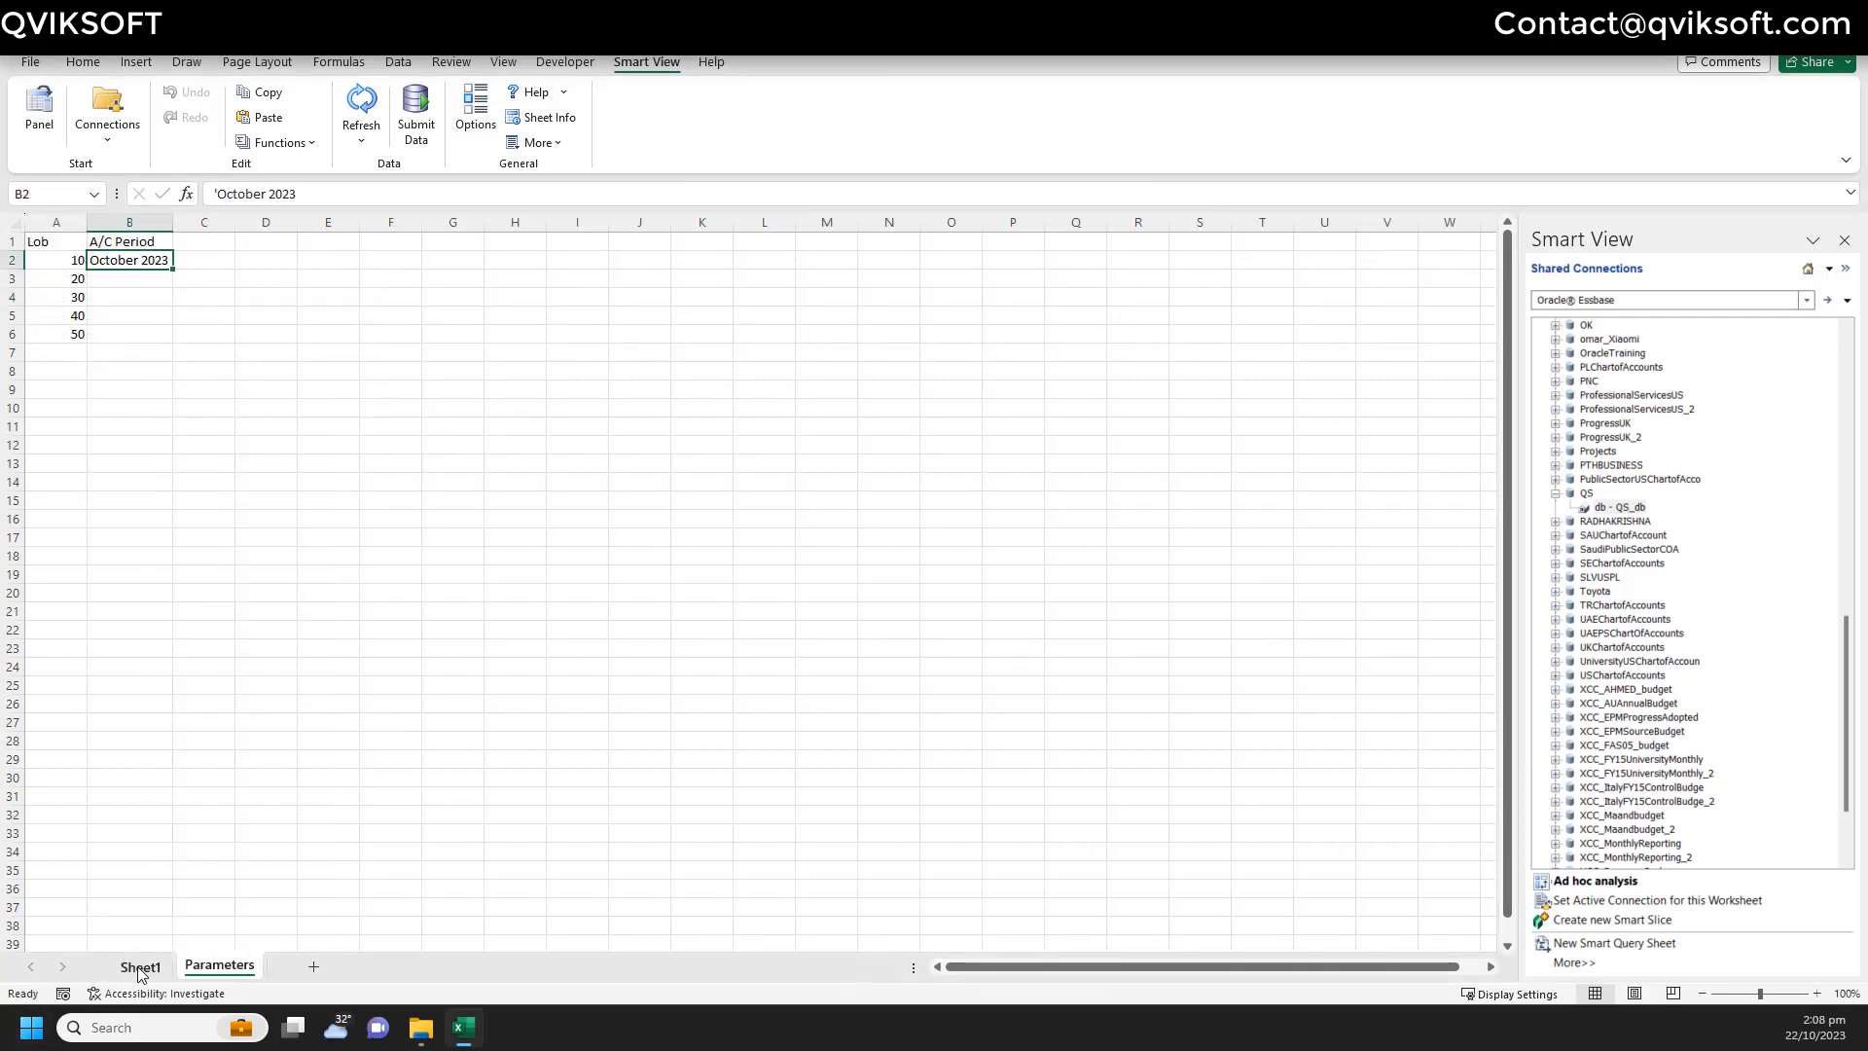
- Open B4's function arguments and clear the fixed October 2023 AccountingPeriod member
{"action": "left_click", "coordinate": [139, 966]}
{"action": "left_click", "coordinate": [350, 294]}
{"action": "left_click", "coordinate": [336, 295]}
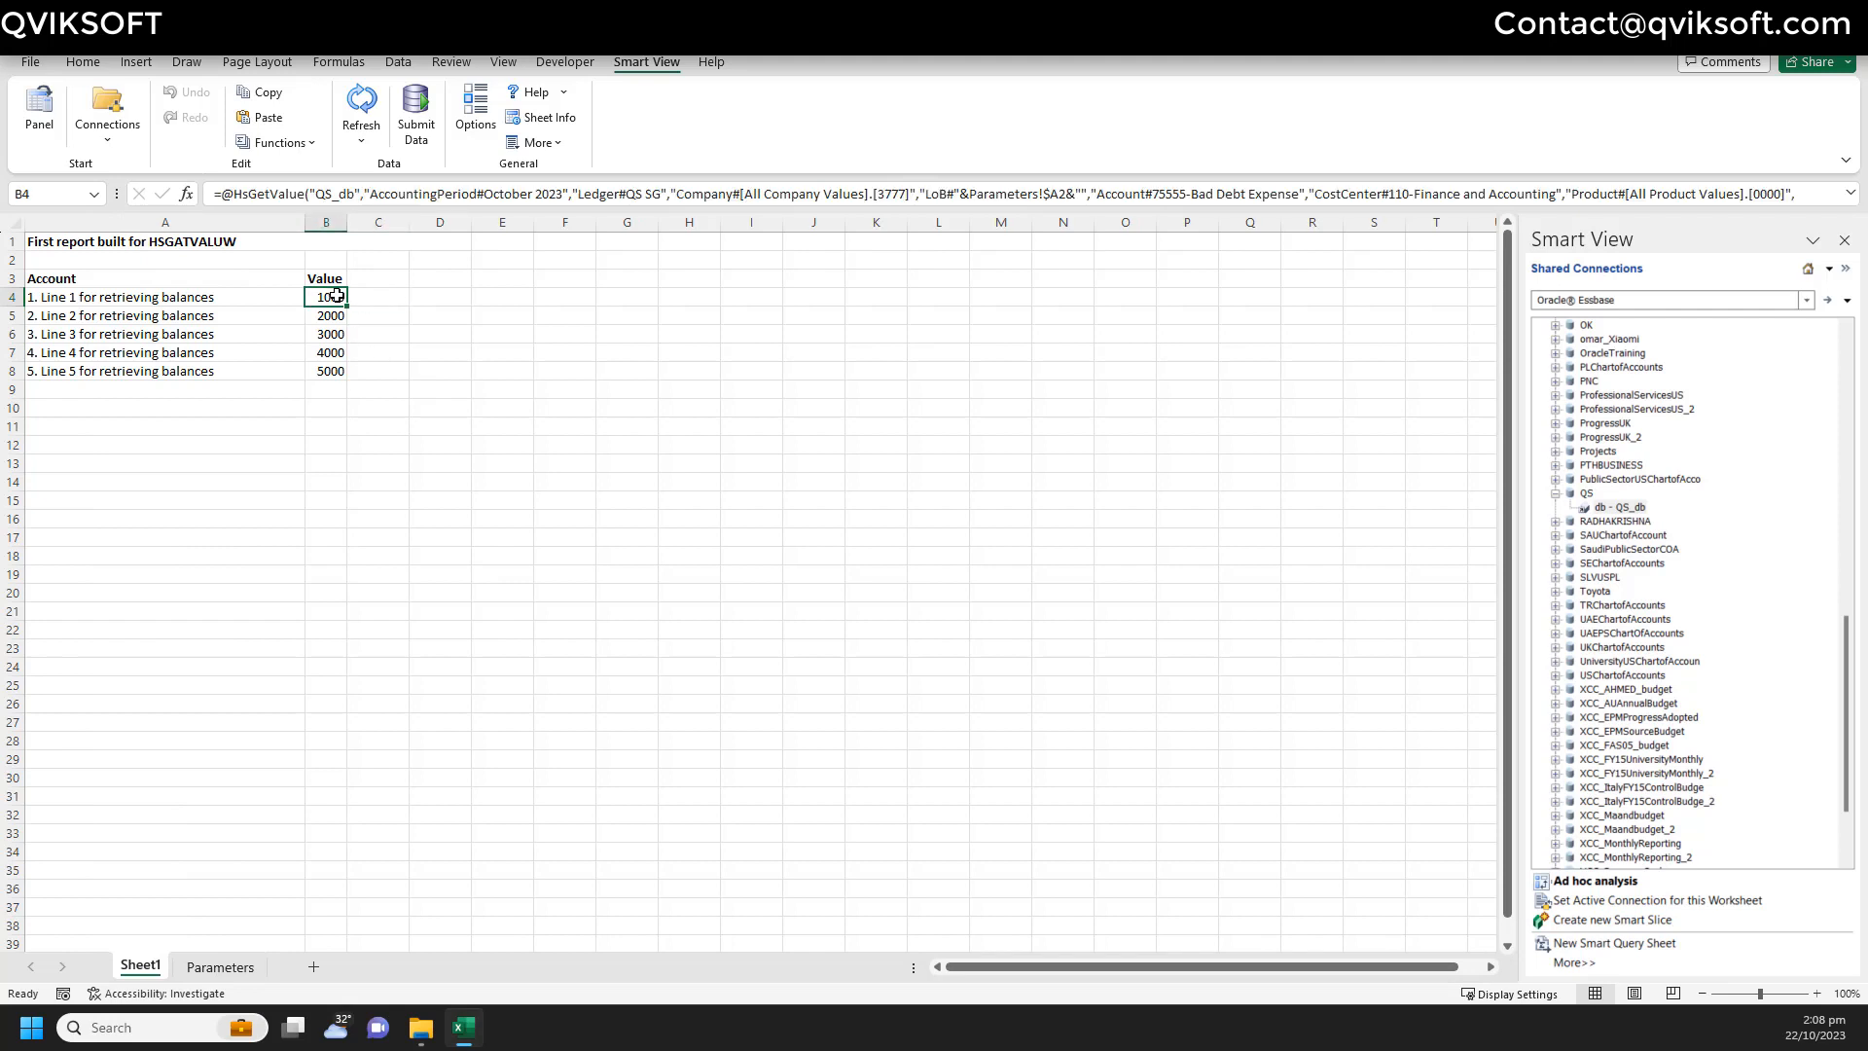
{"action": "left_click", "coordinate": [279, 142]}
{"action": "left_click", "coordinate": [301, 199]}
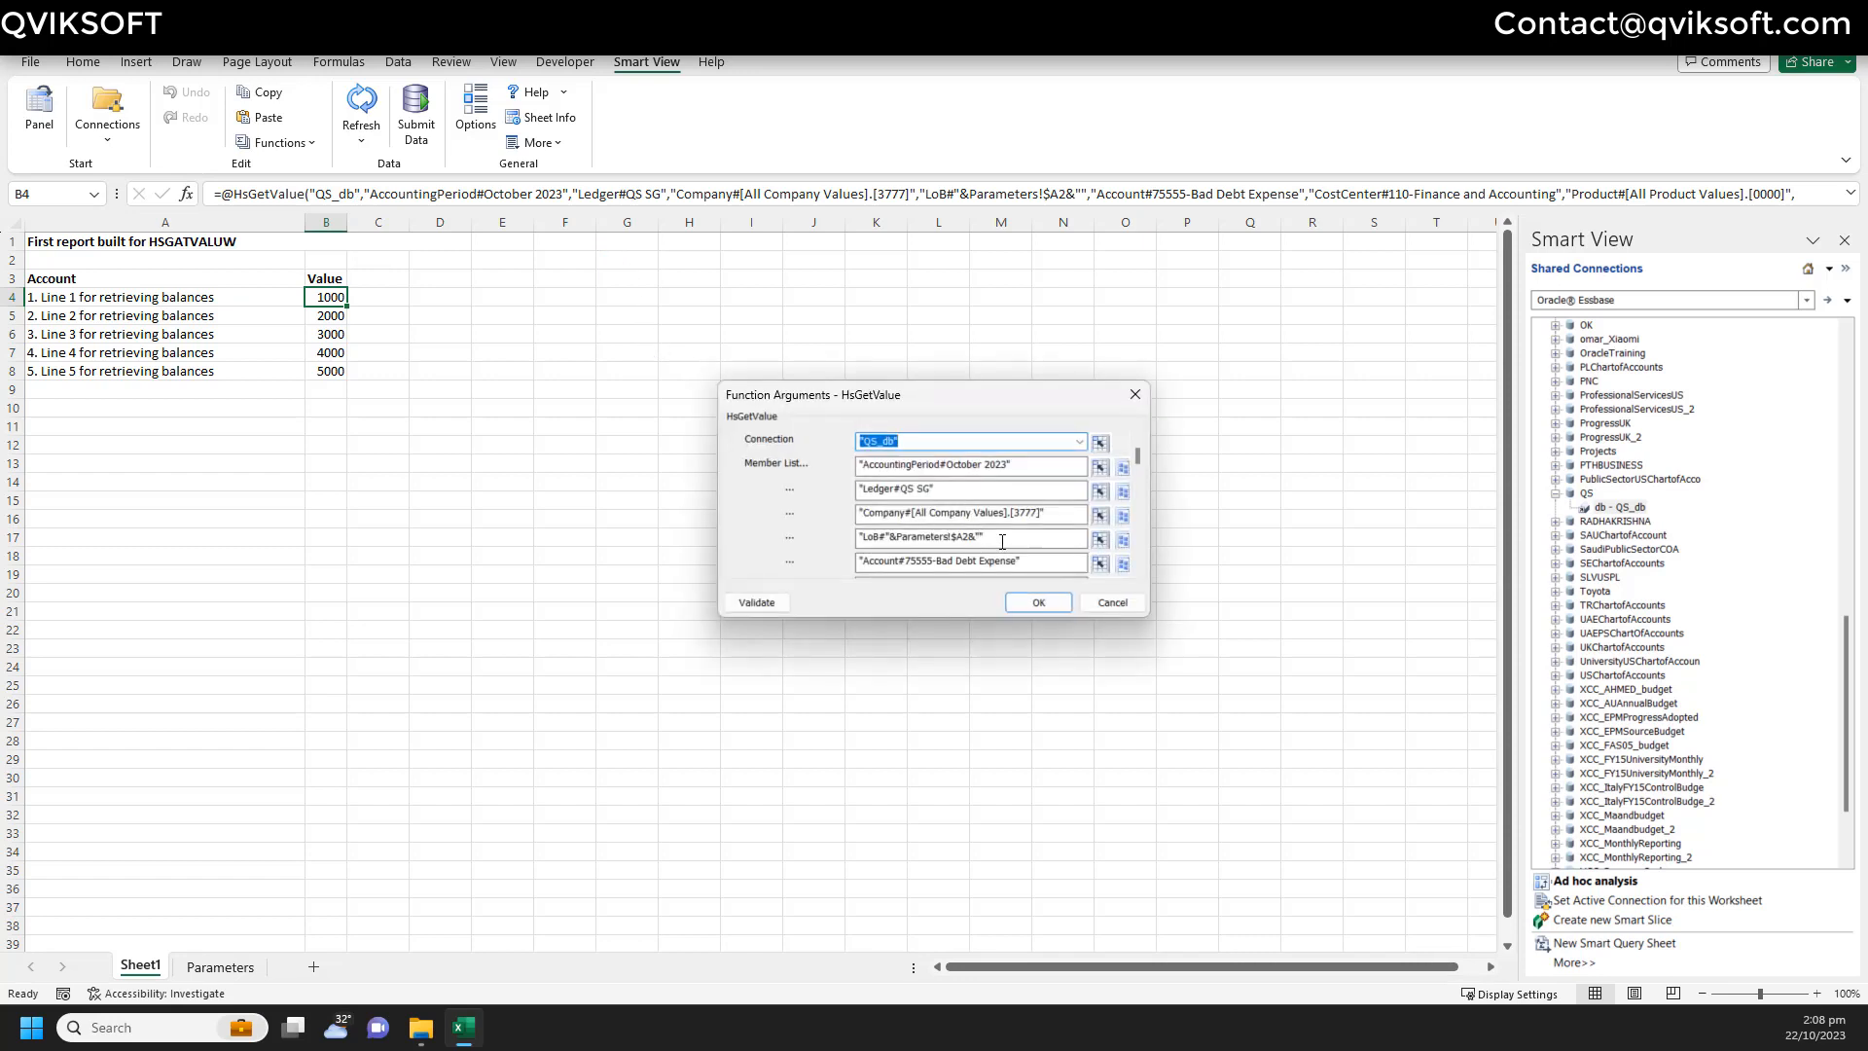
{"action": "left_click", "coordinate": [975, 463]}
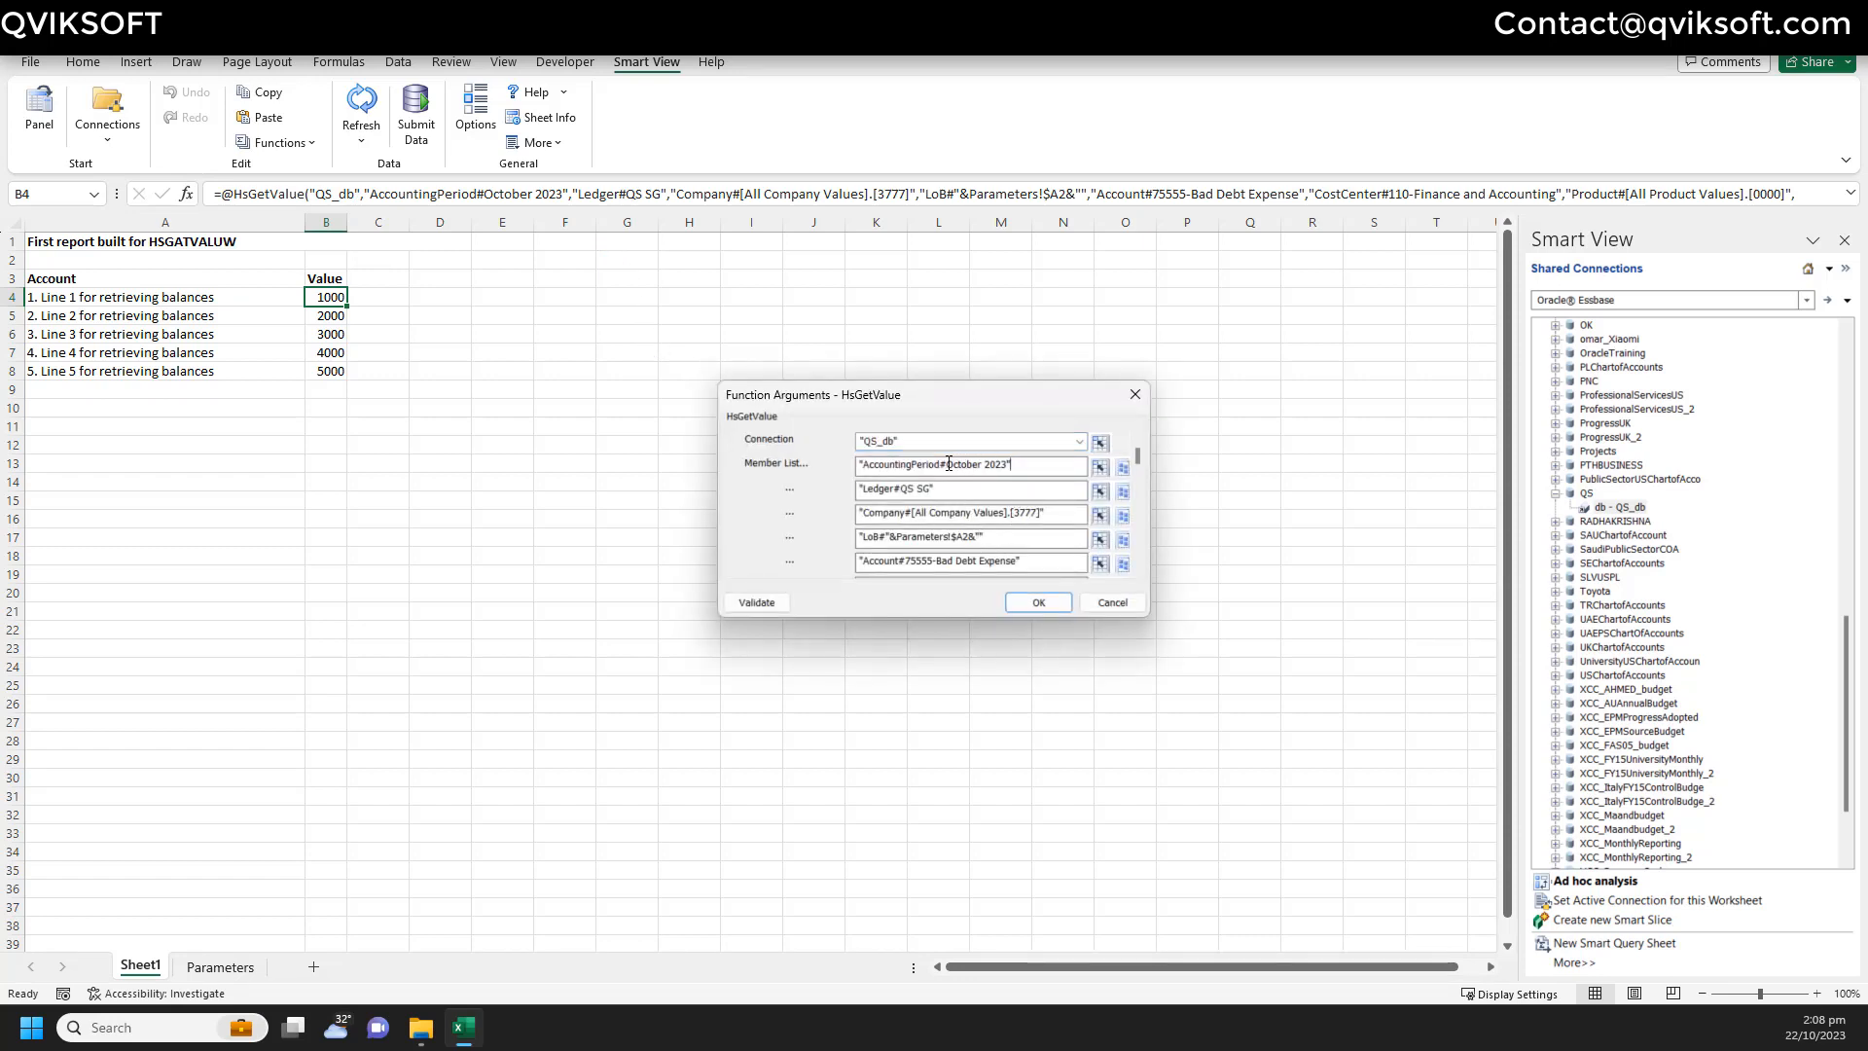
{"action": "left_click_drag", "start_coordinate": [948, 464], "coordinate": [1055, 466]}
{"action": "key", "text": "BackSpace"}
- Set AccountingPeriod to Parameters!B2 using the cell picker and apply the arguments
{"action": "left_click", "coordinate": [1099, 471]}
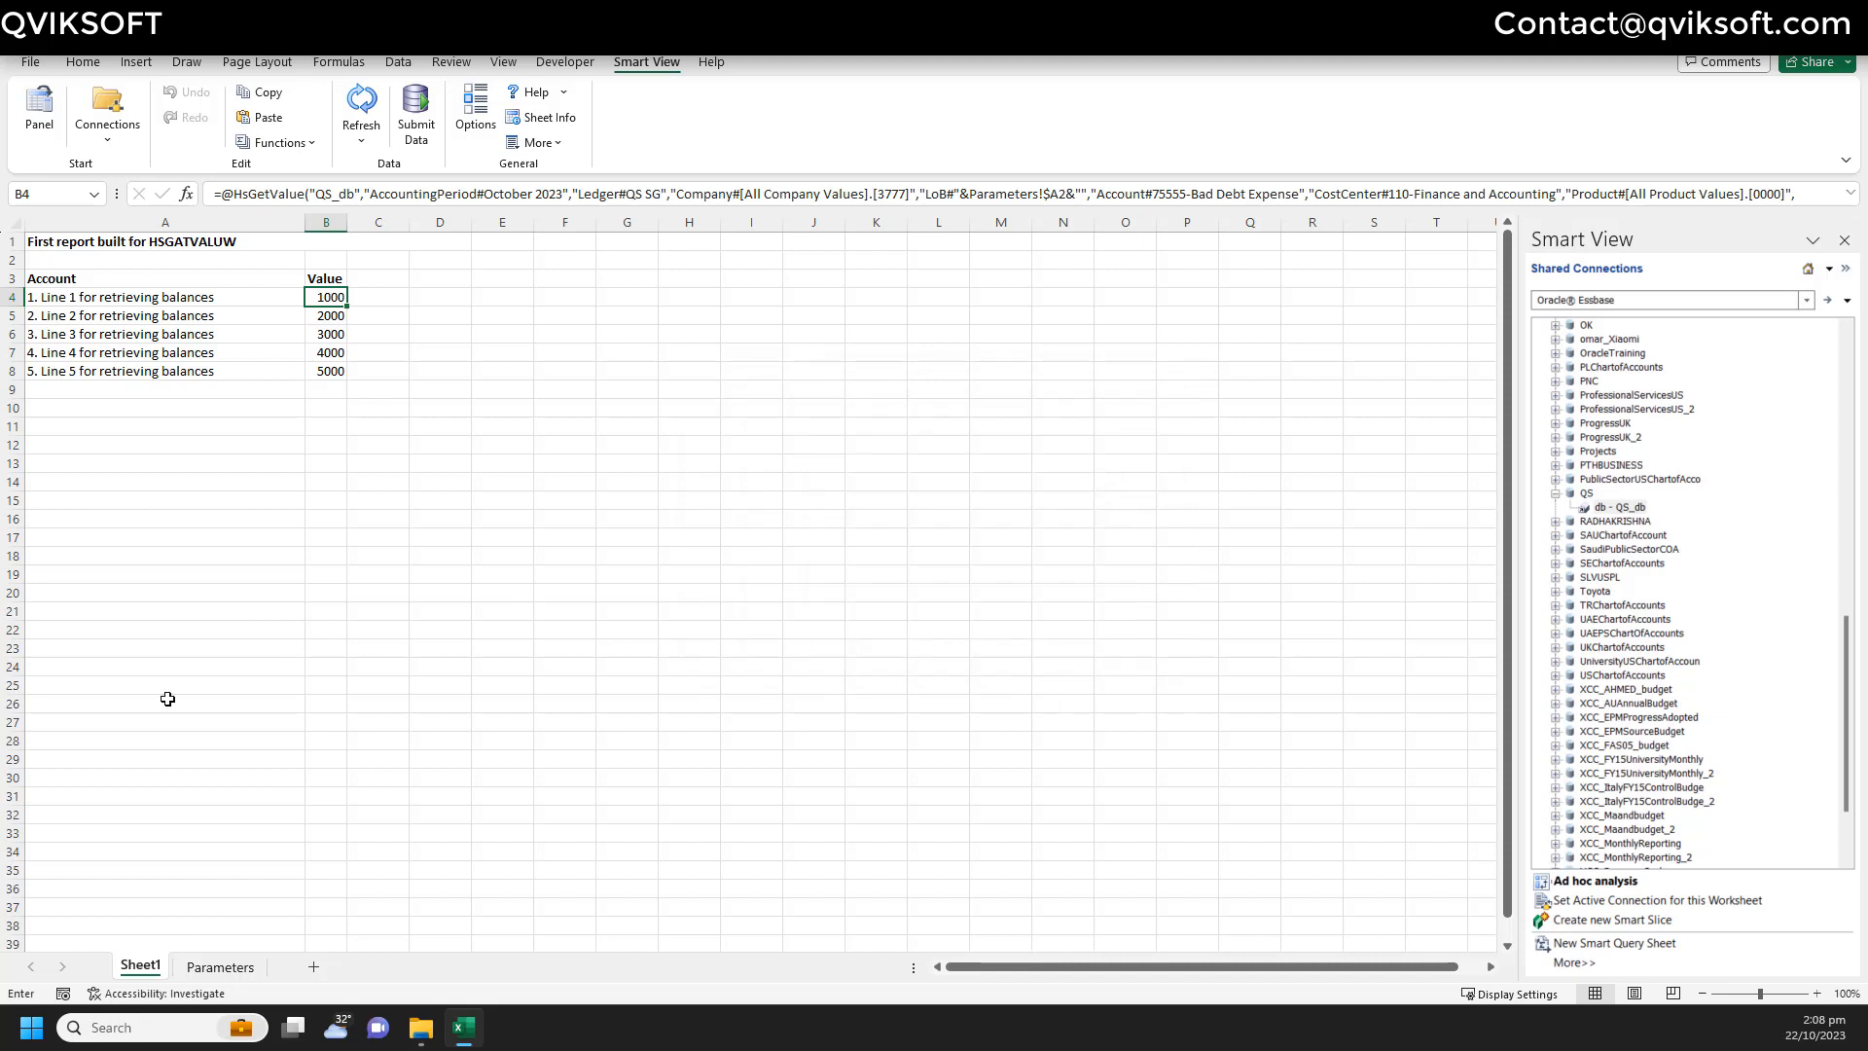
{"action": "left_click", "coordinate": [219, 966]}
{"action": "left_click", "coordinate": [148, 263]}
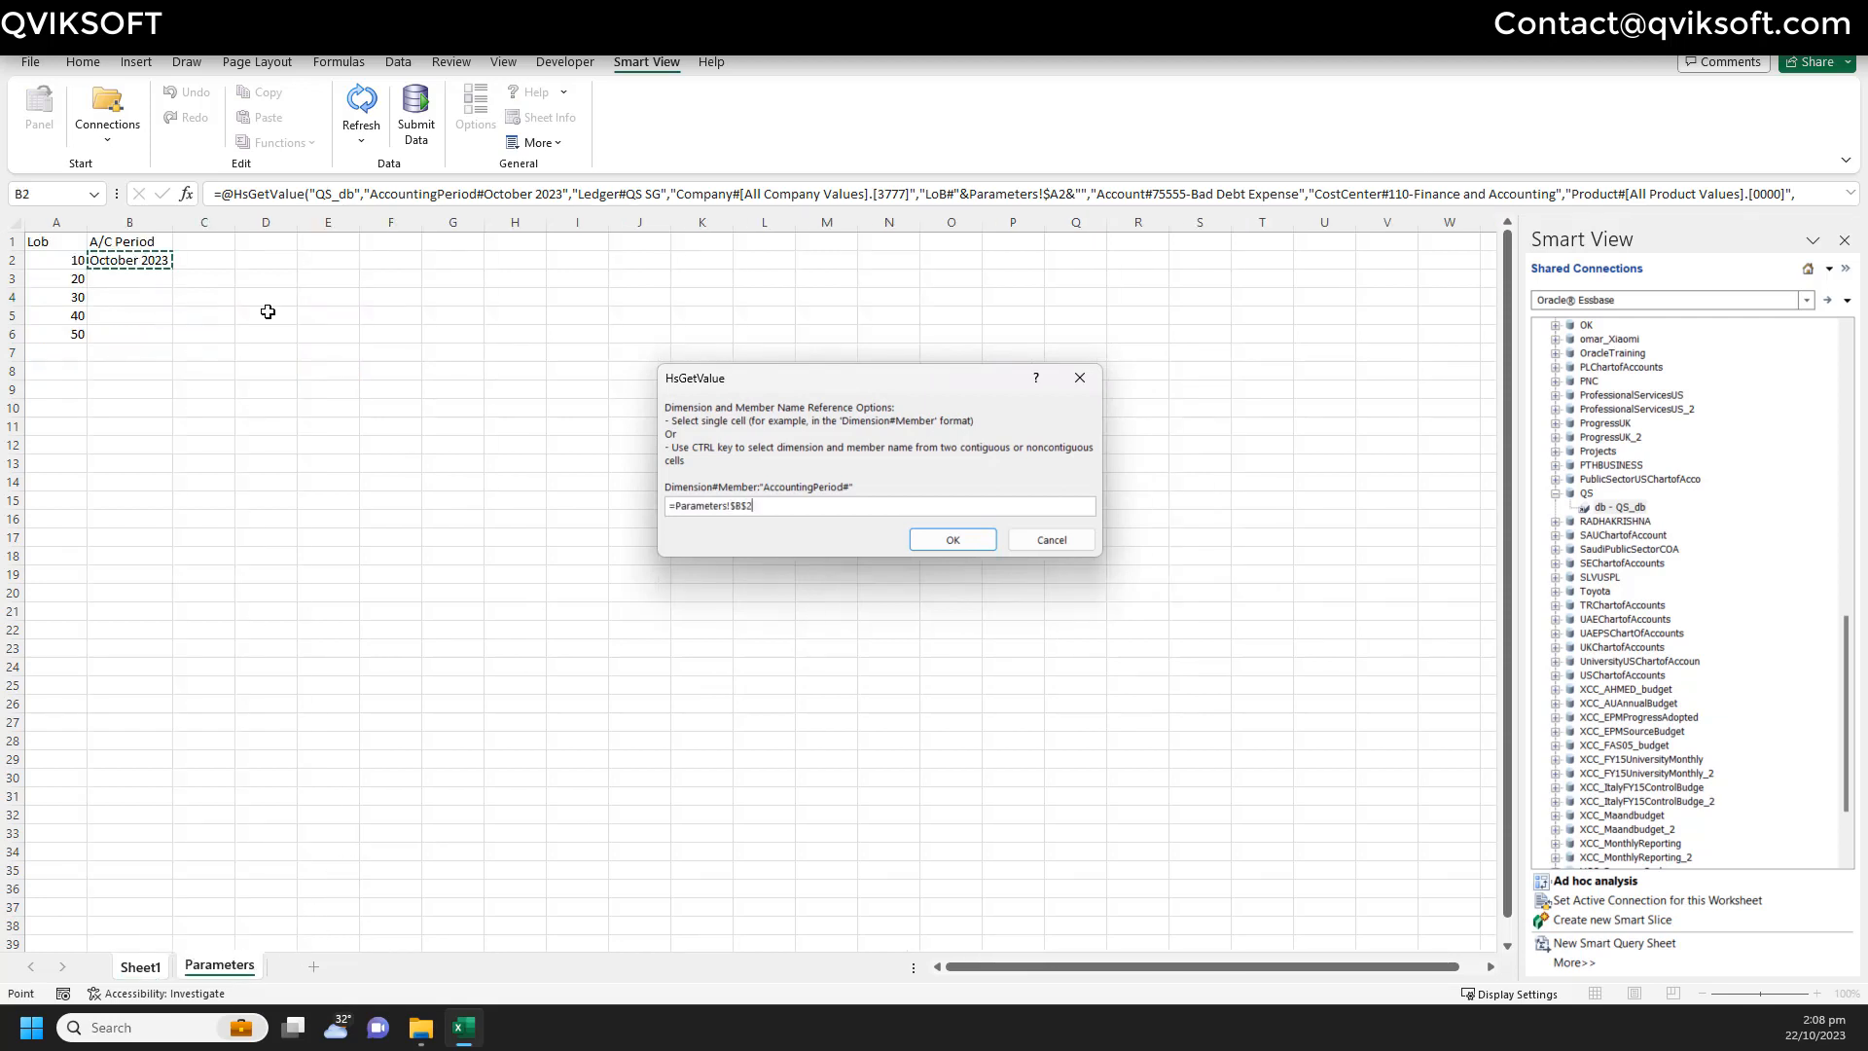
{"action": "left_click", "coordinate": [957, 537]}
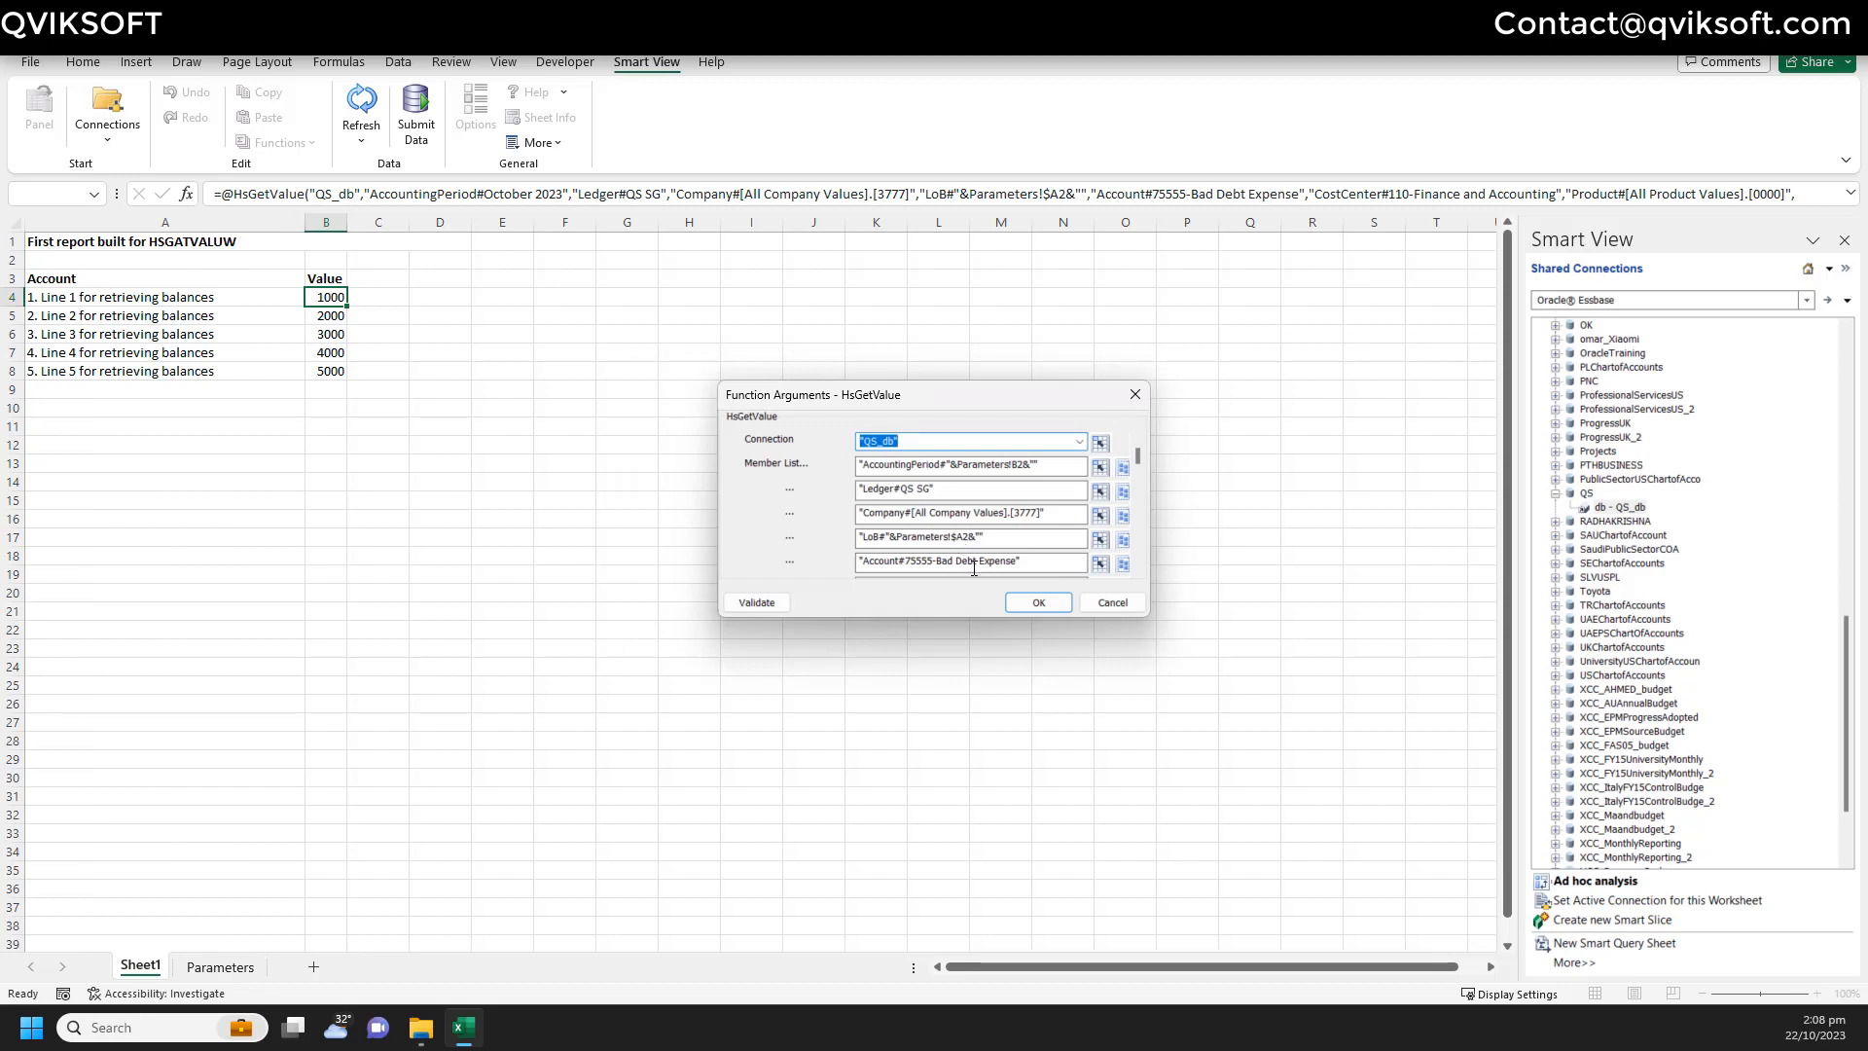
{"action": "left_click", "coordinate": [1031, 603]}
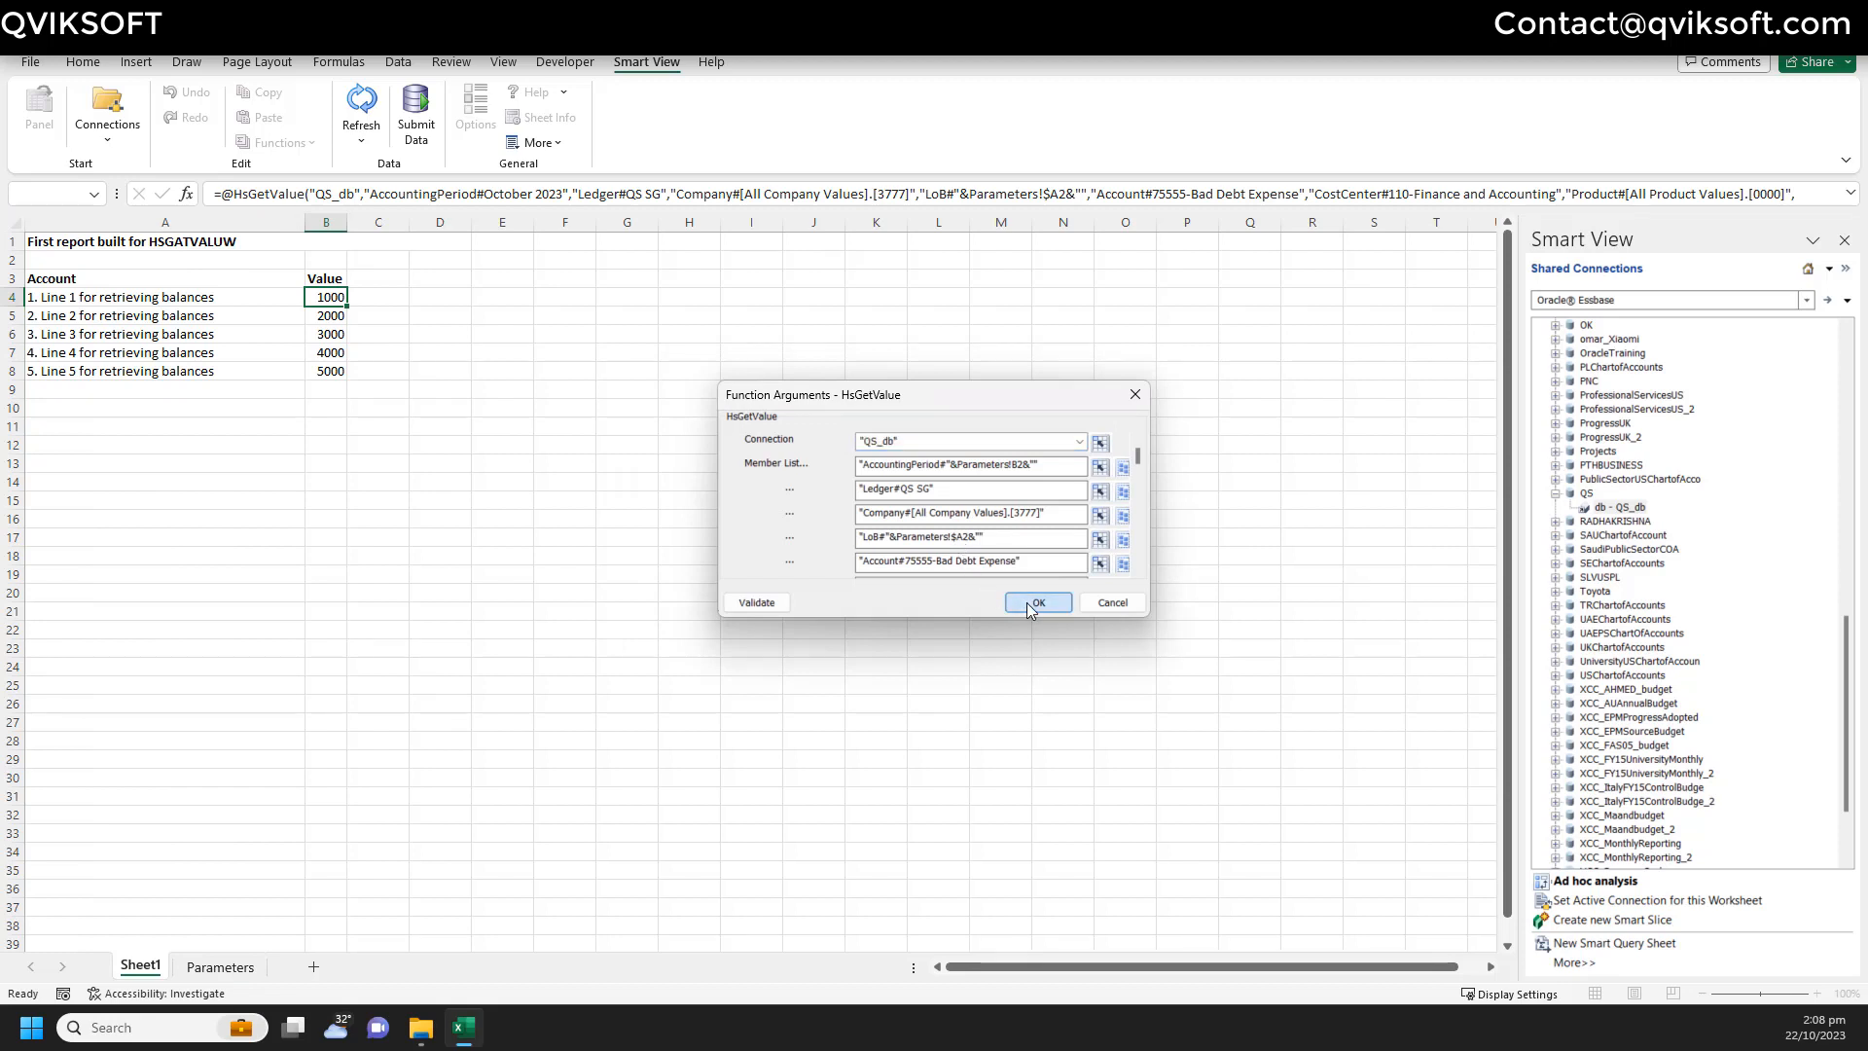
- Refresh the sheet, then copy B4's updated formula into B5:B8
{"action": "left_click", "coordinate": [361, 130]}
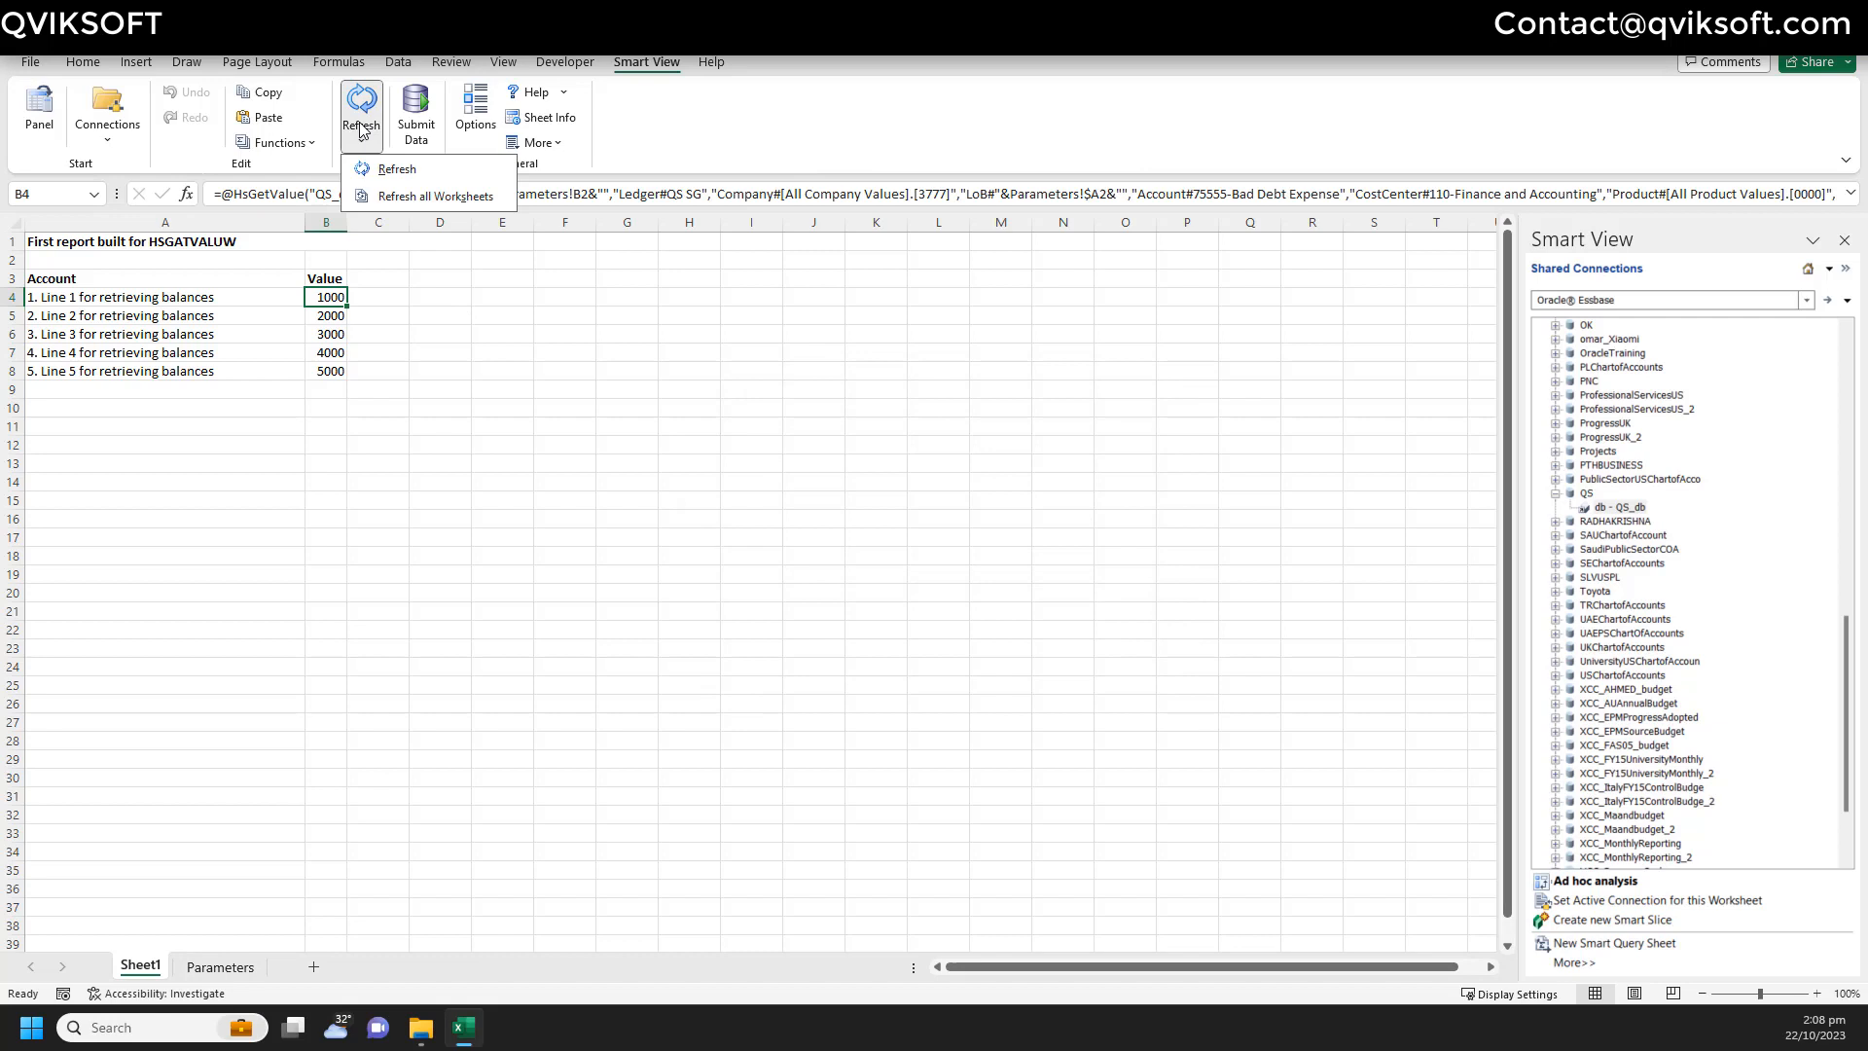
{"action": "left_click", "coordinate": [386, 168]}
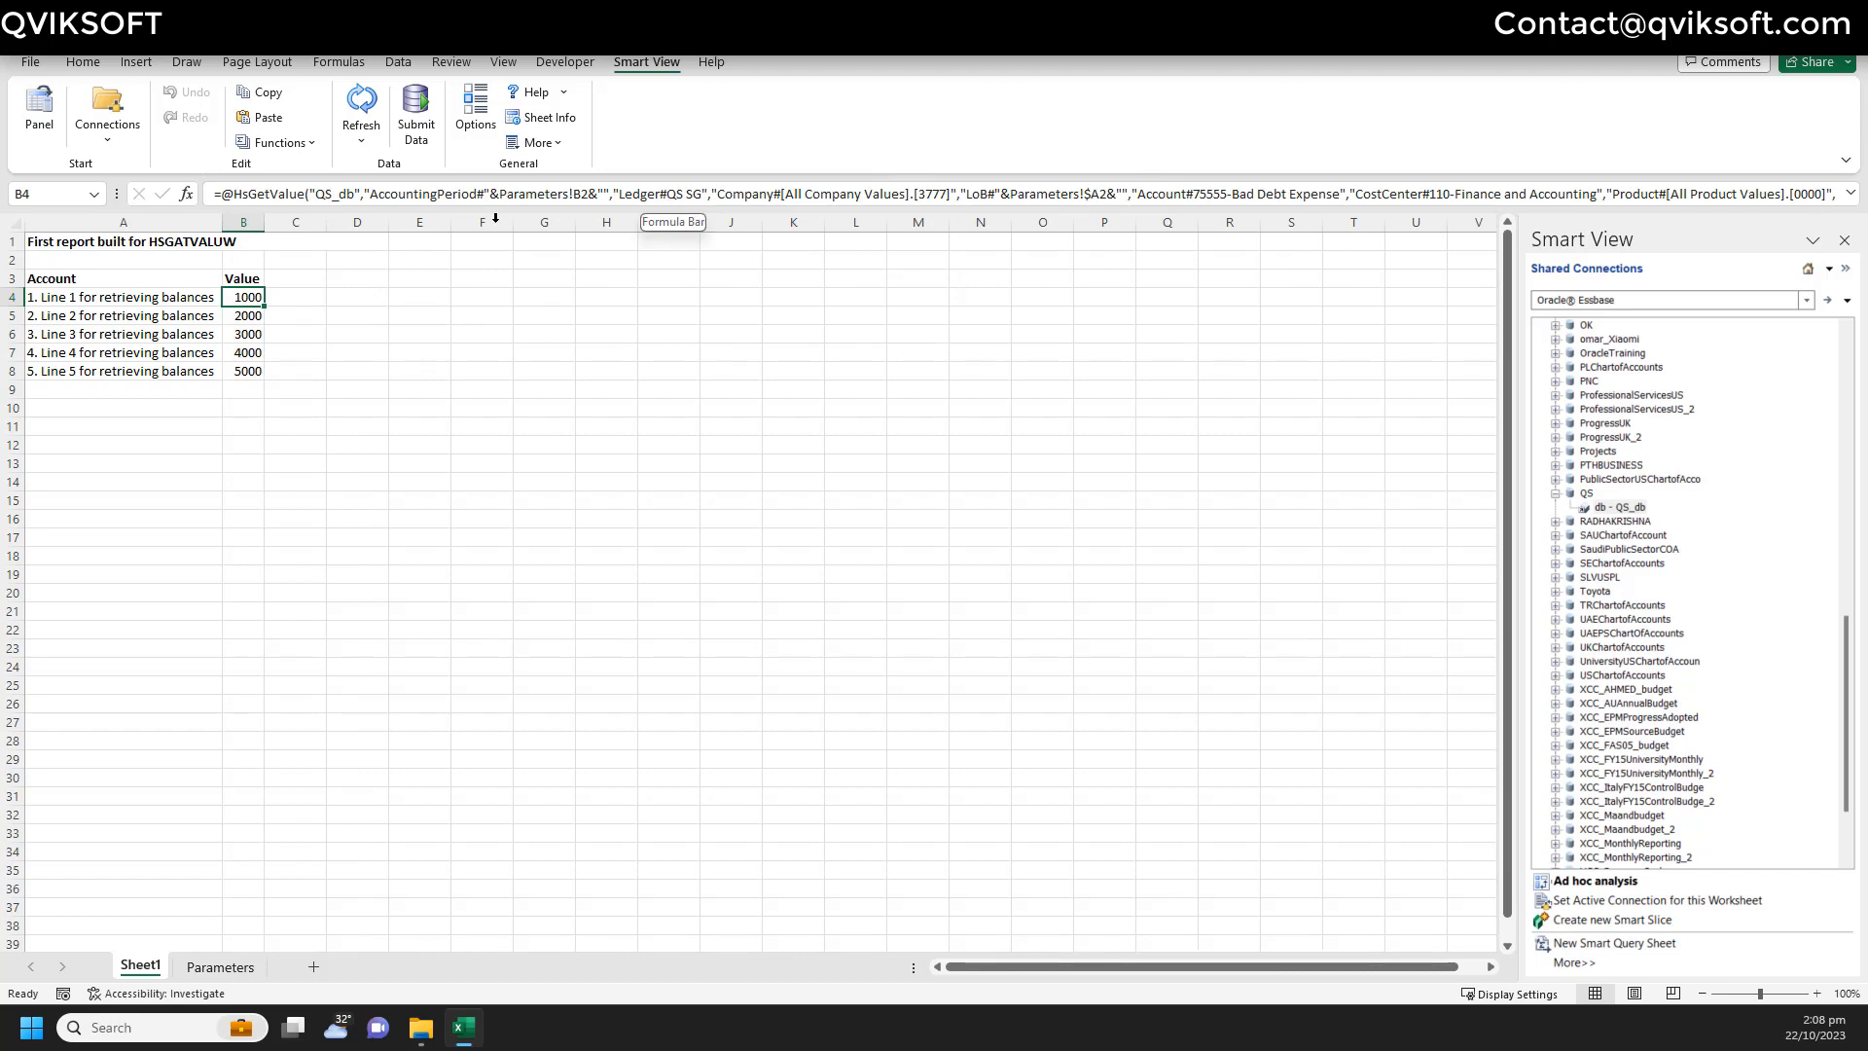
{"action": "key", "text": "ctrl+c"}
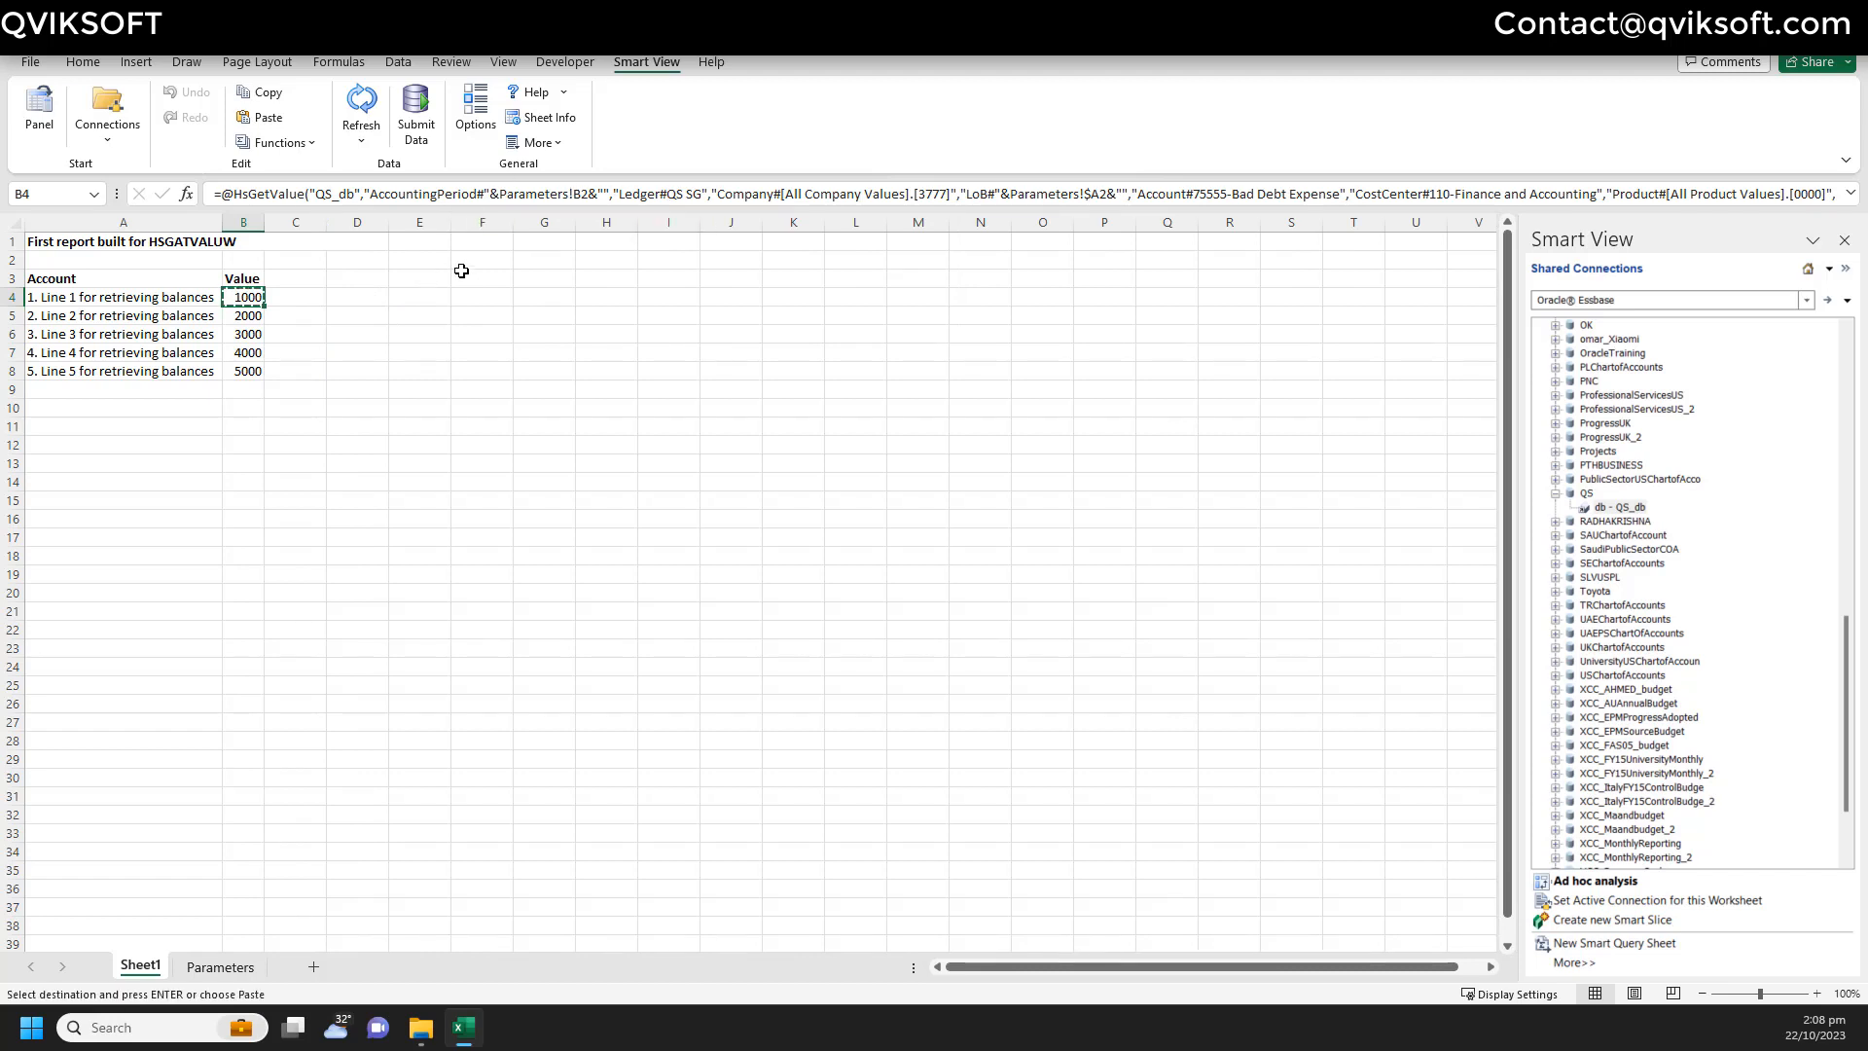
{"action": "key", "text": "Down"}
{"action": "key", "text": "shift+Down"}
{"action": "key", "text": "shift+Down"}
{"action": "key", "text": "shift+Down"}
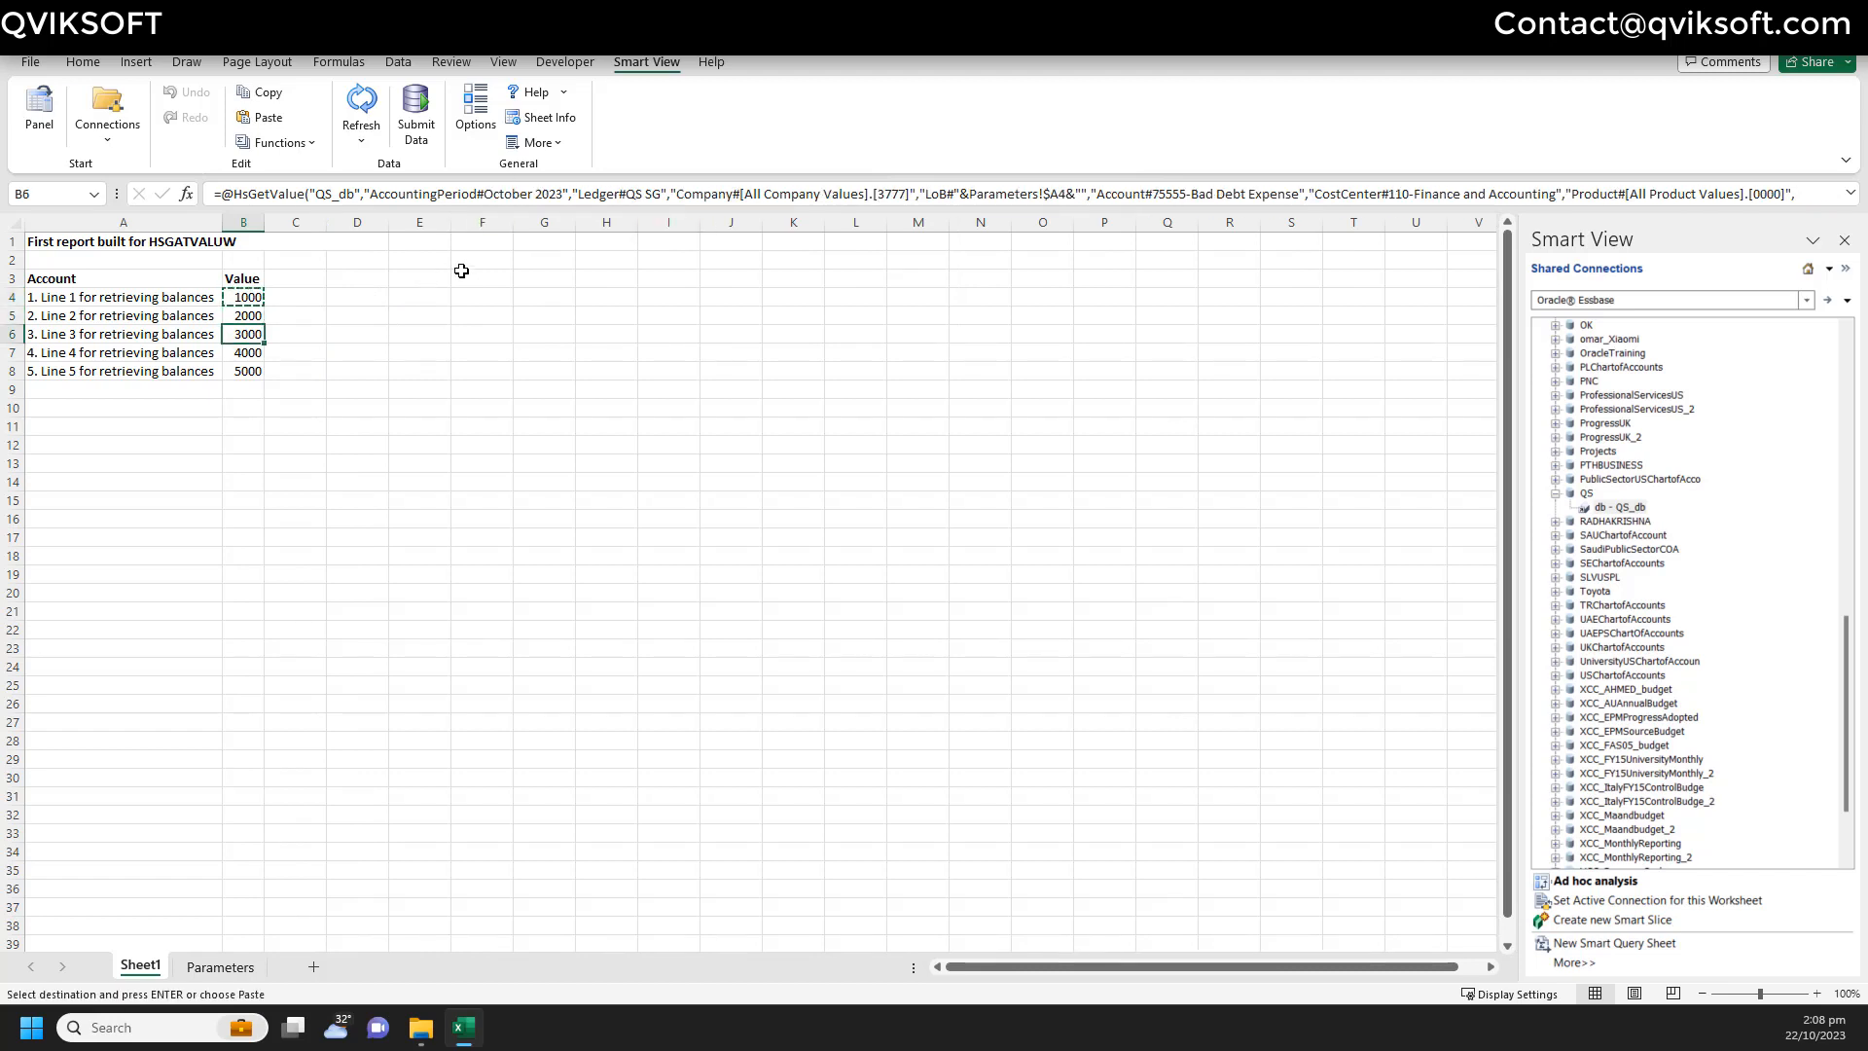
{"action": "key", "text": "ctrl+v"}
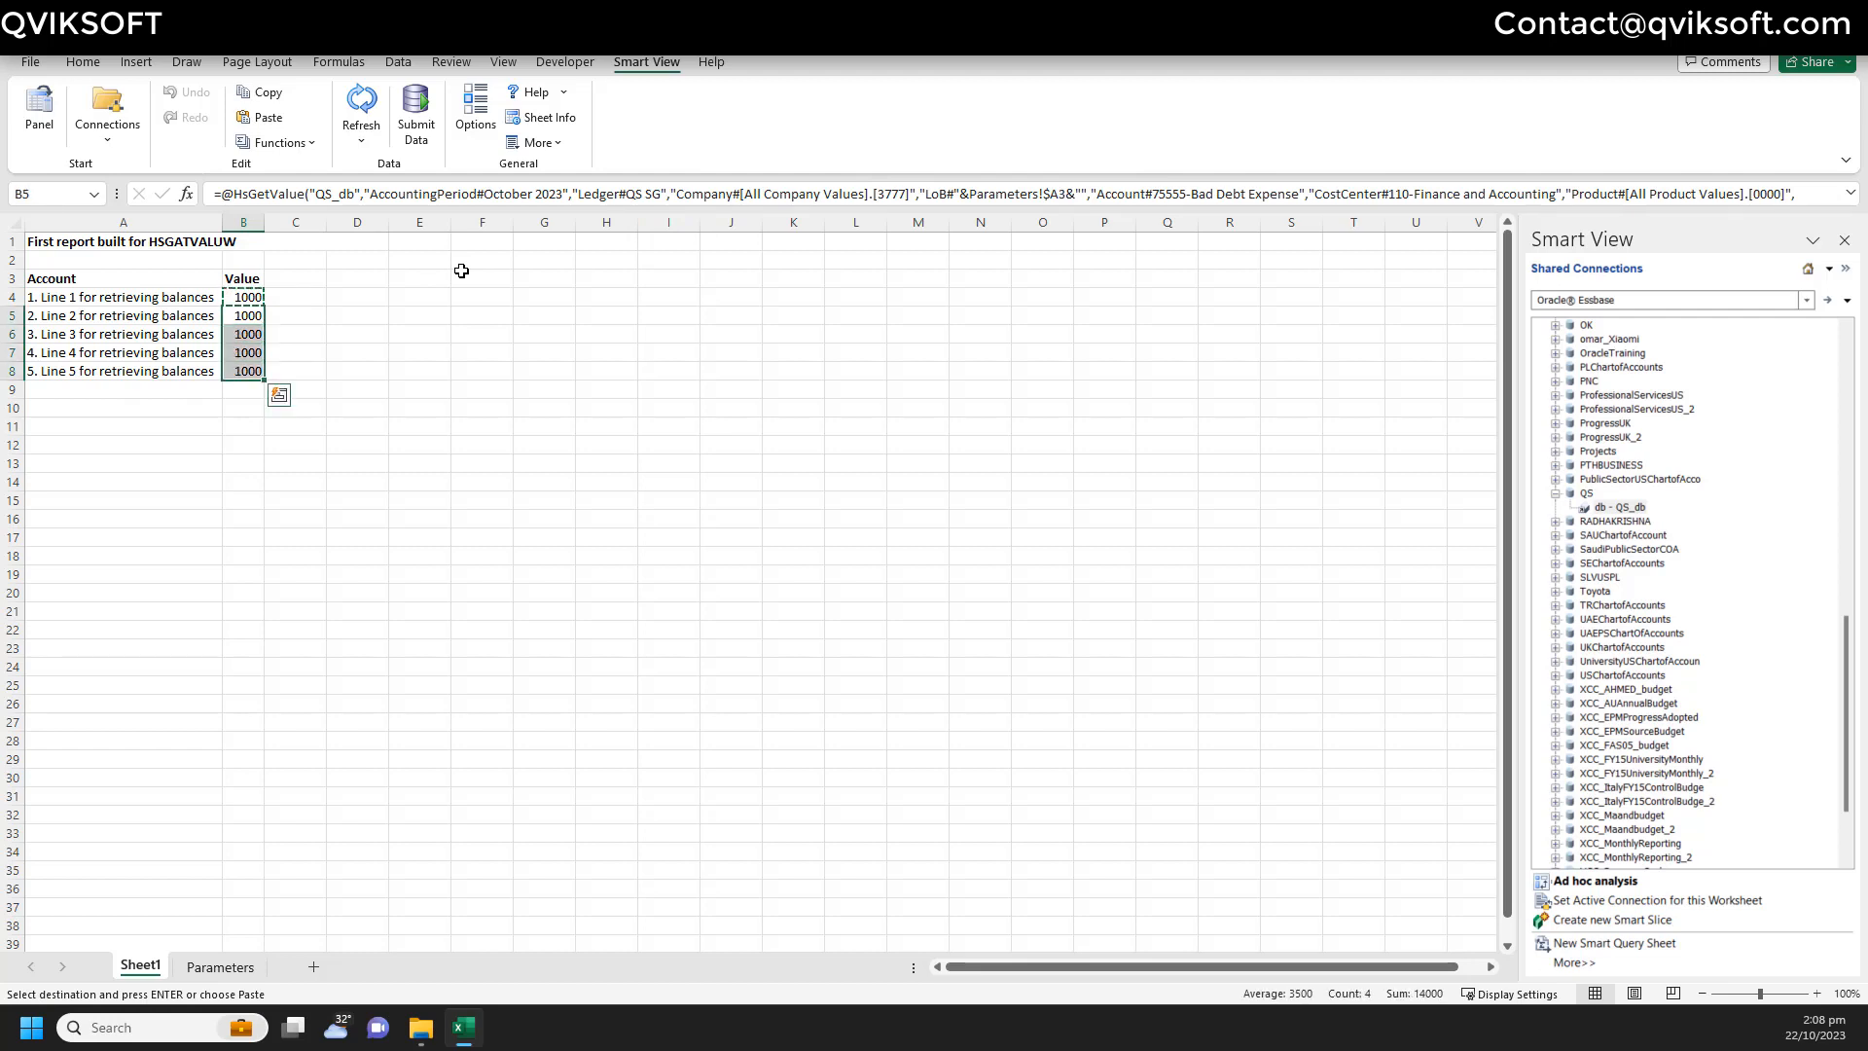
- Step through the pasted formulas in lines 2–5 to check their references
{"action": "left_click", "coordinate": [402, 312]}
{"action": "key", "text": "Escape"}
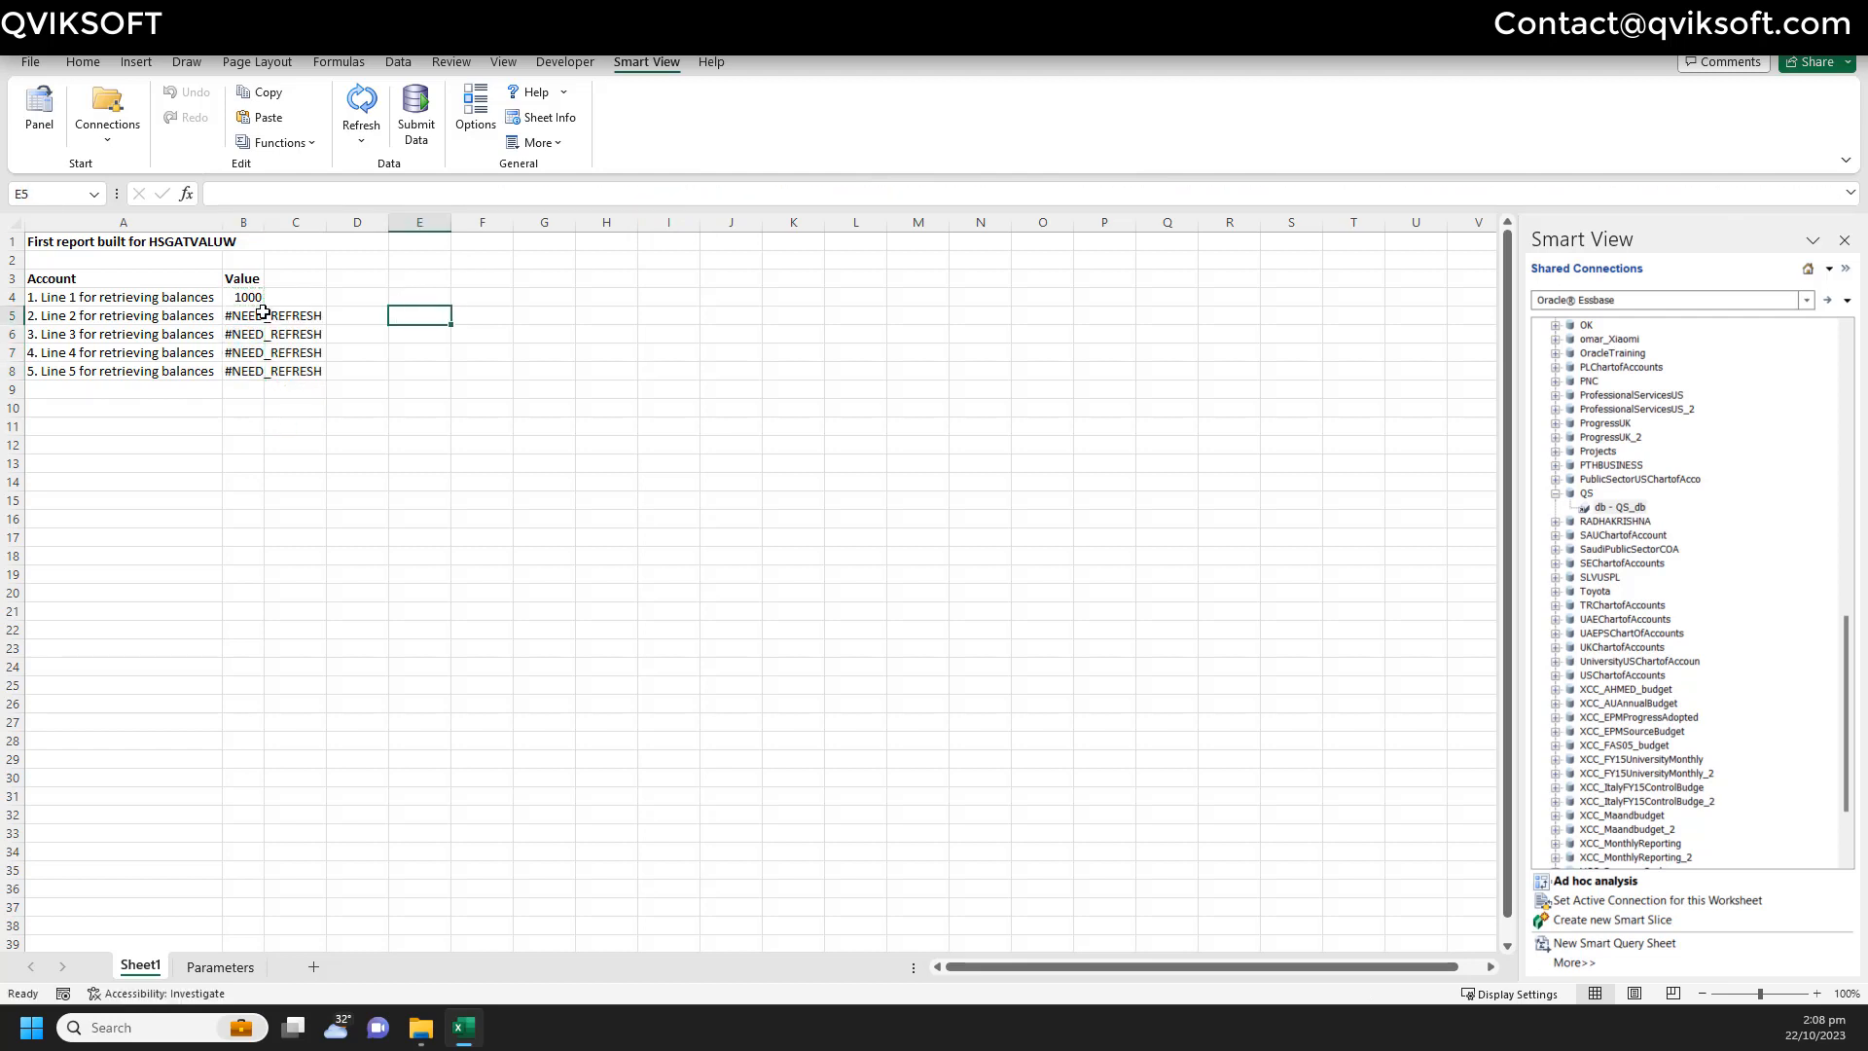
{"action": "left_click", "coordinate": [262, 314]}
{"action": "key", "text": "Down"}
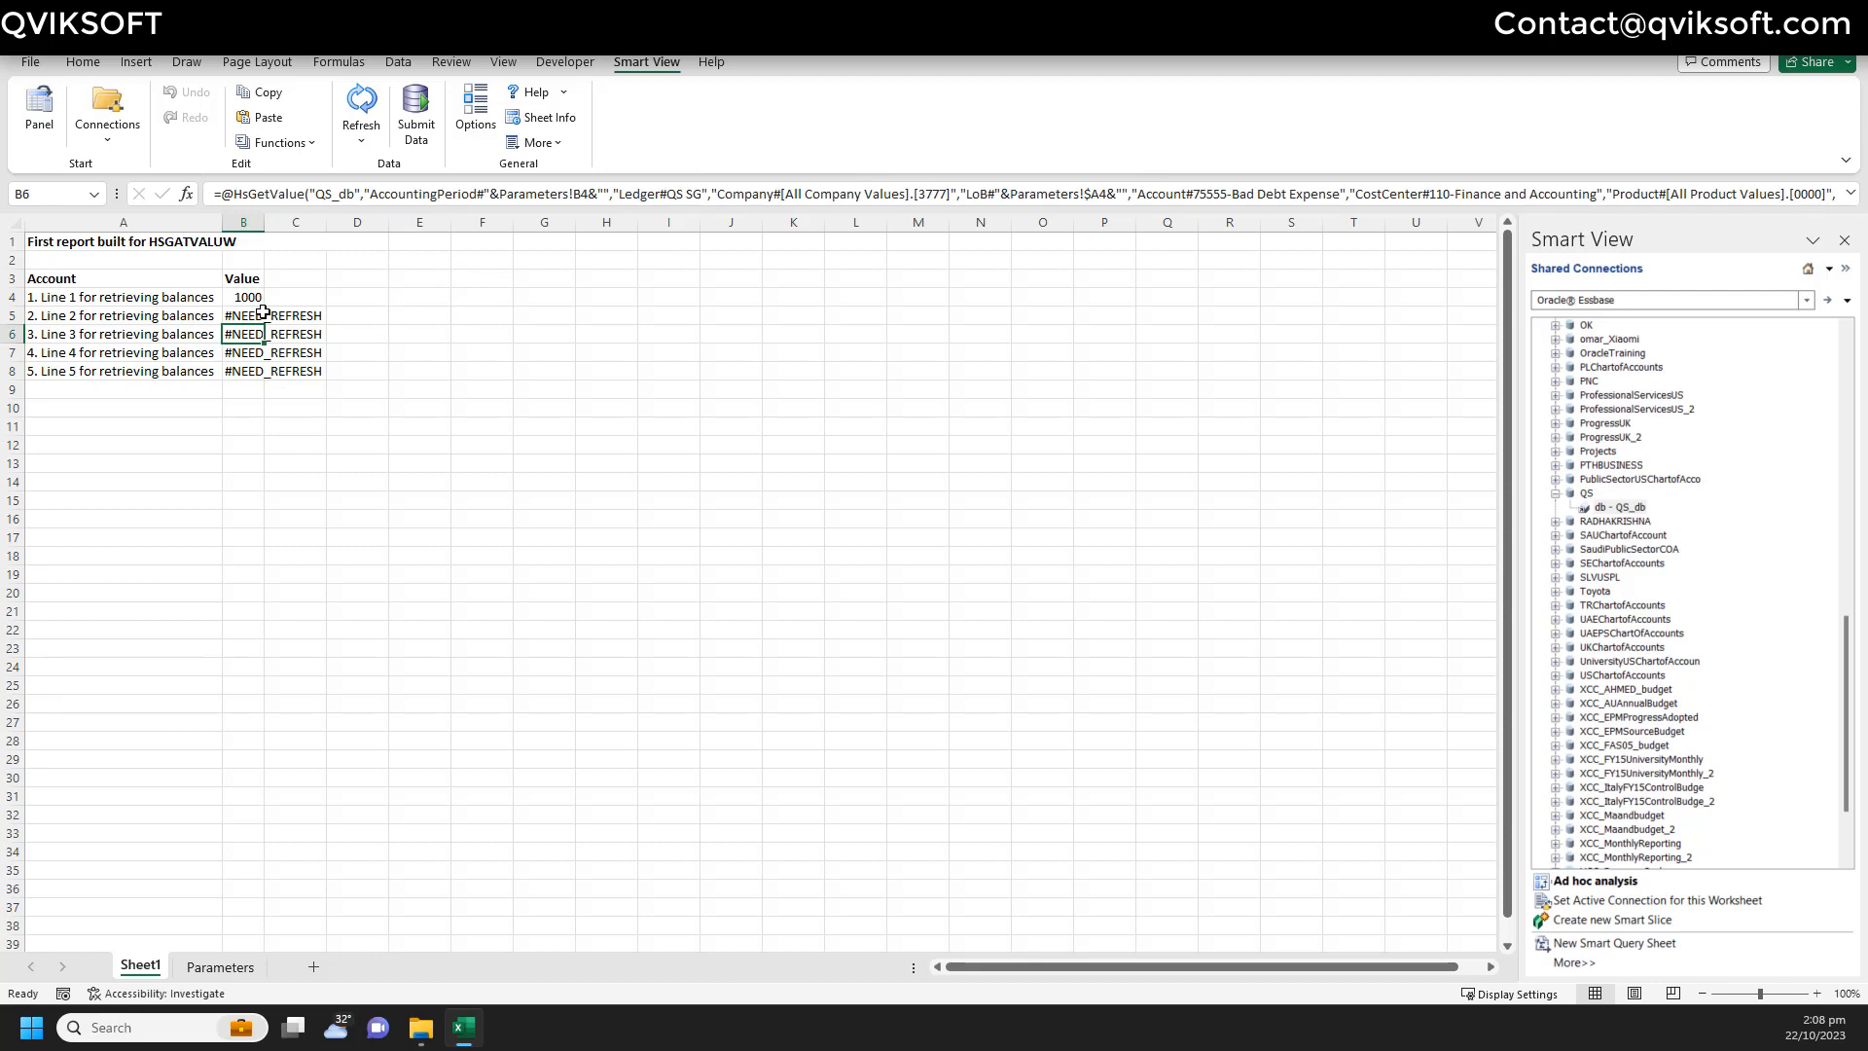
{"action": "key", "text": "Down"}
{"action": "key", "text": "Down"}
{"action": "key", "text": "Up"}
{"action": "key", "text": "Up"}
{"action": "key", "text": "Up"}
{"action": "key", "text": "Up"}
- Make B4's period reference absolute as Parameters!$B$2
{"action": "left_click", "coordinate": [575, 193]}
{"action": "type", "text": "$"}
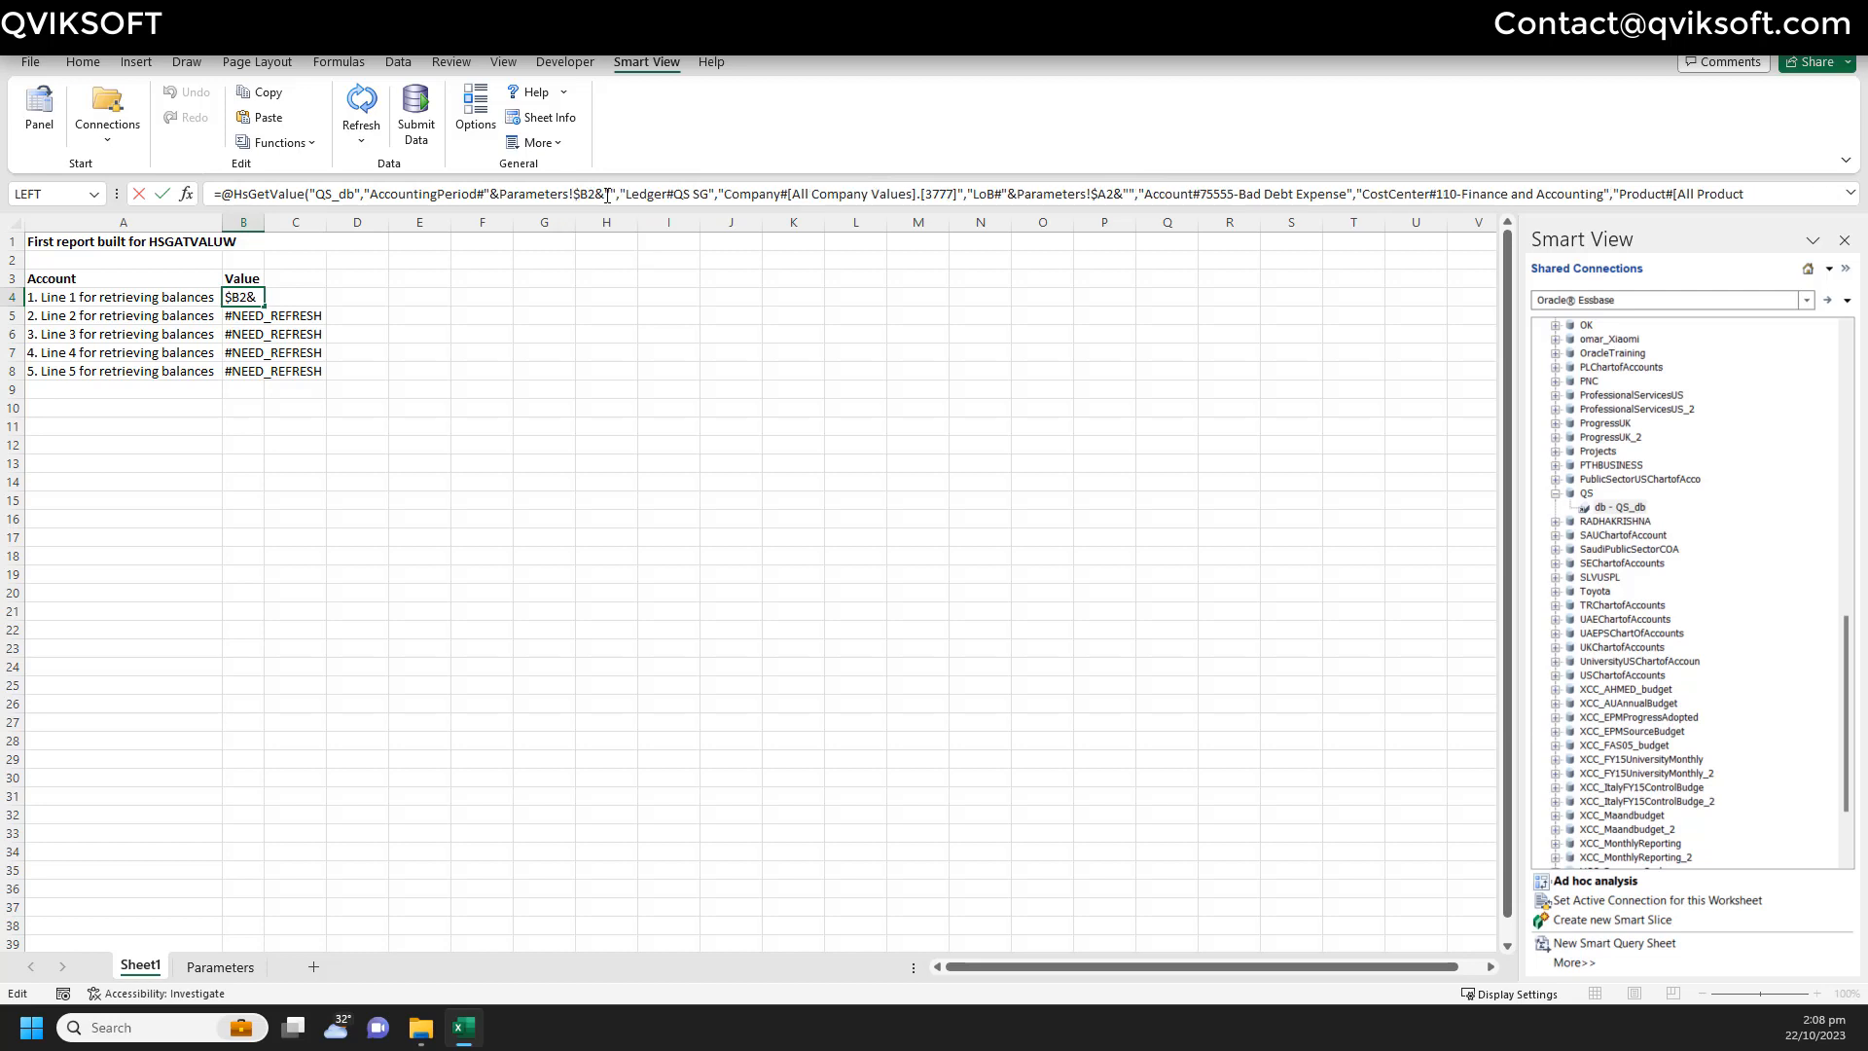
{"action": "key", "text": "Right"}
{"action": "type", "text": "$"}
{"action": "key", "text": "Return"}
{"action": "key", "text": "Up"}
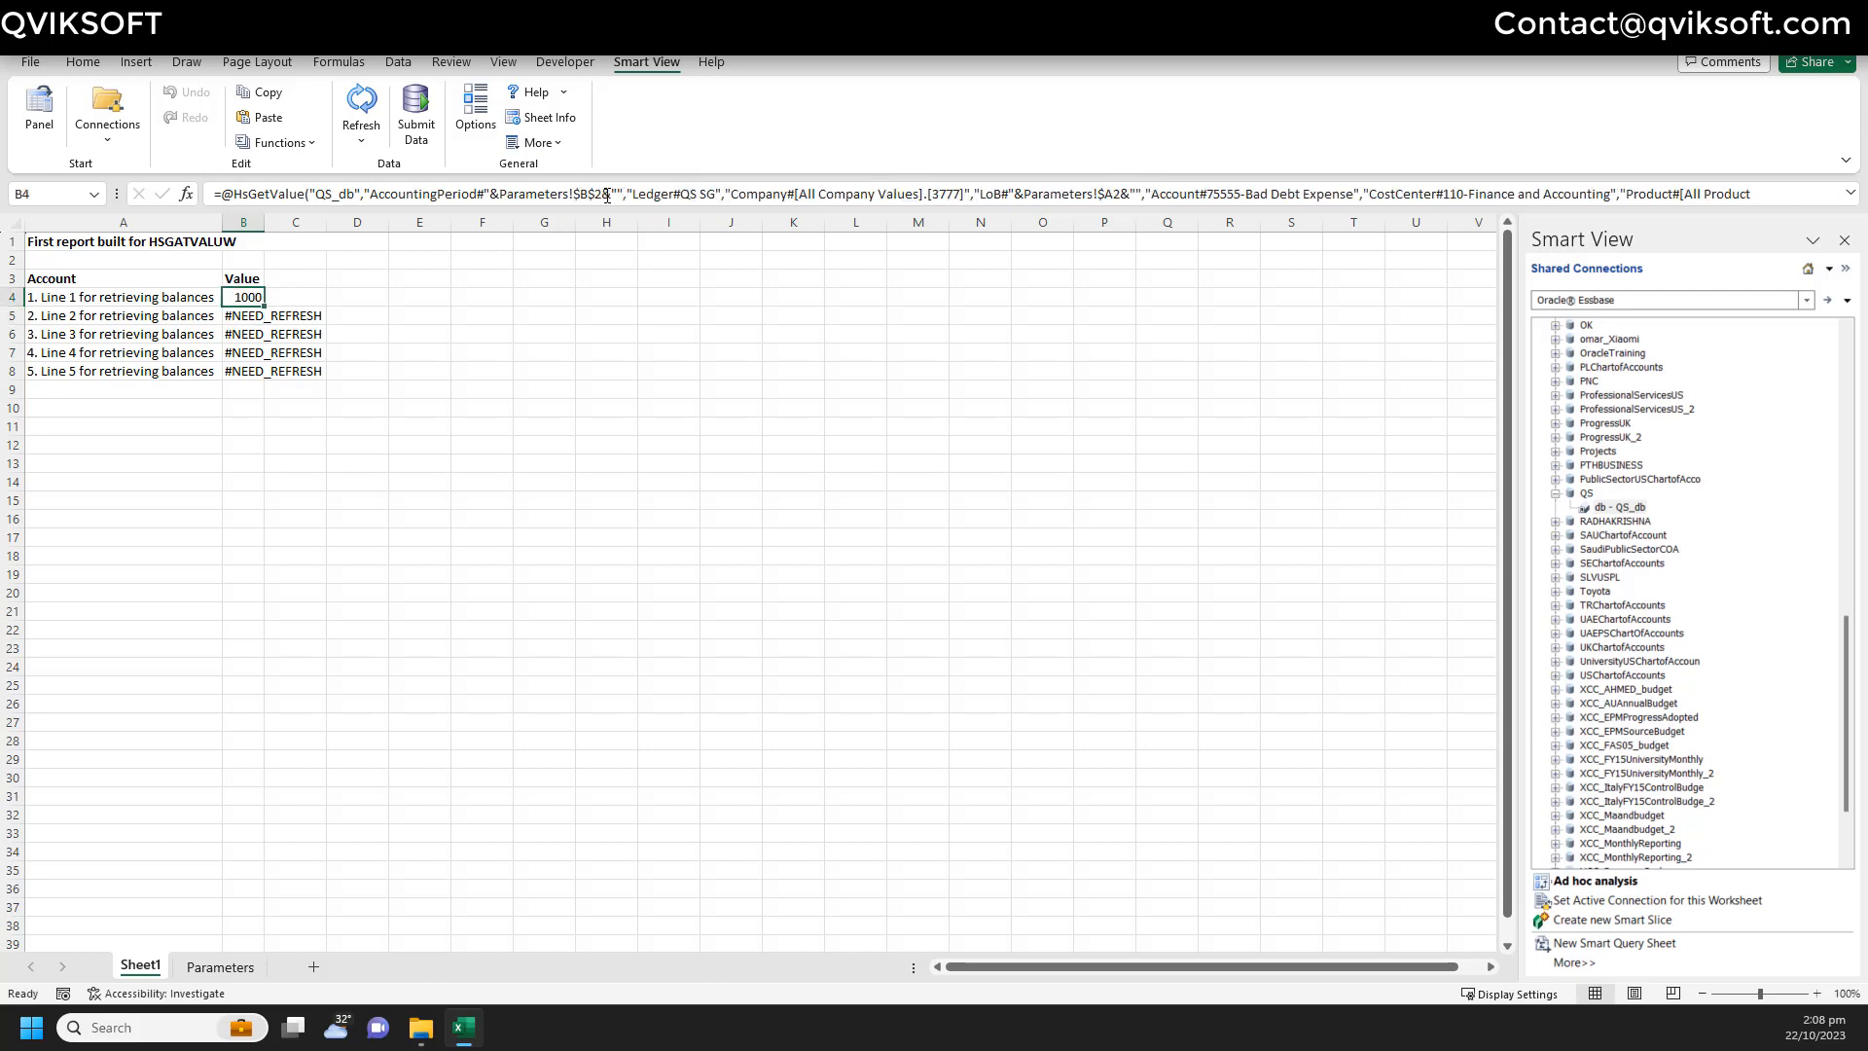
- Copy B4's formula into B5:B8 and refresh to fetch 2000–5000
{"action": "key", "text": "ctrl+c"}
{"action": "key", "text": "Down"}
{"action": "key", "text": "shift+Down"}
{"action": "key", "text": "shift+Down"}
{"action": "key", "text": "shift+Down"}
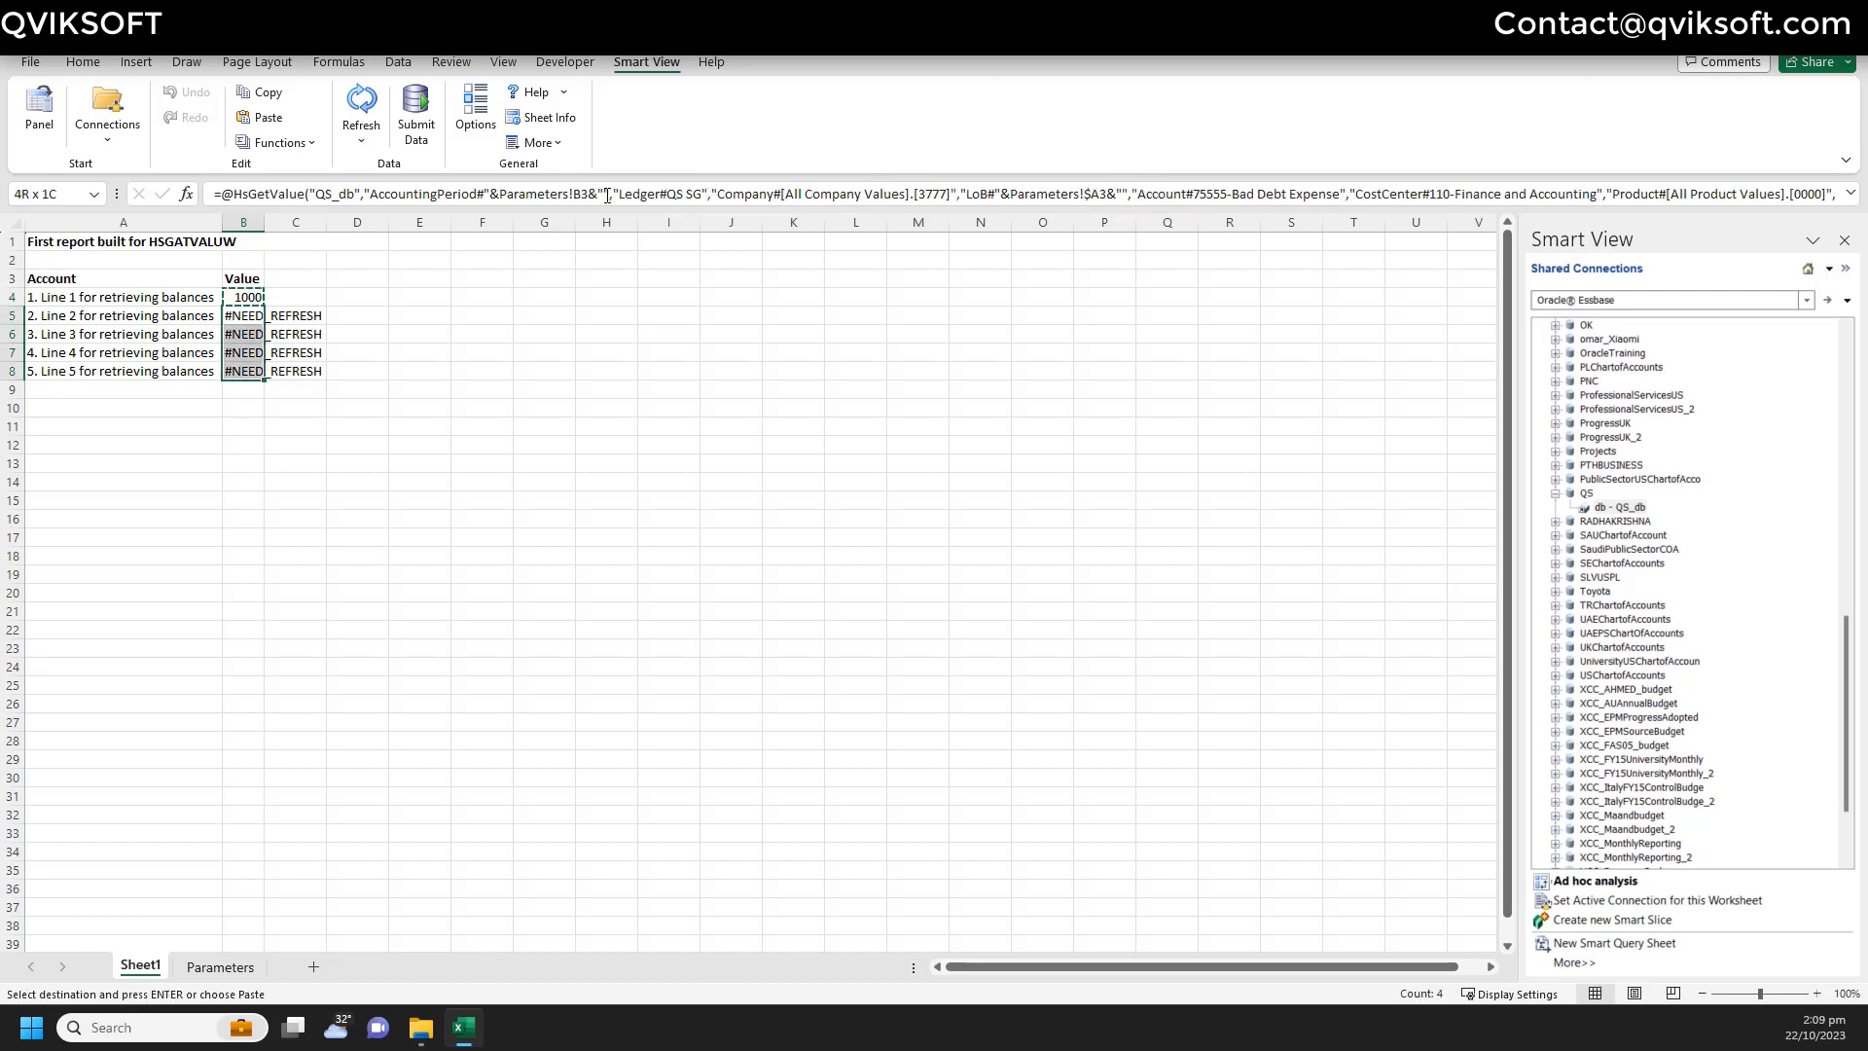
{"action": "key", "text": "ctrl+v"}
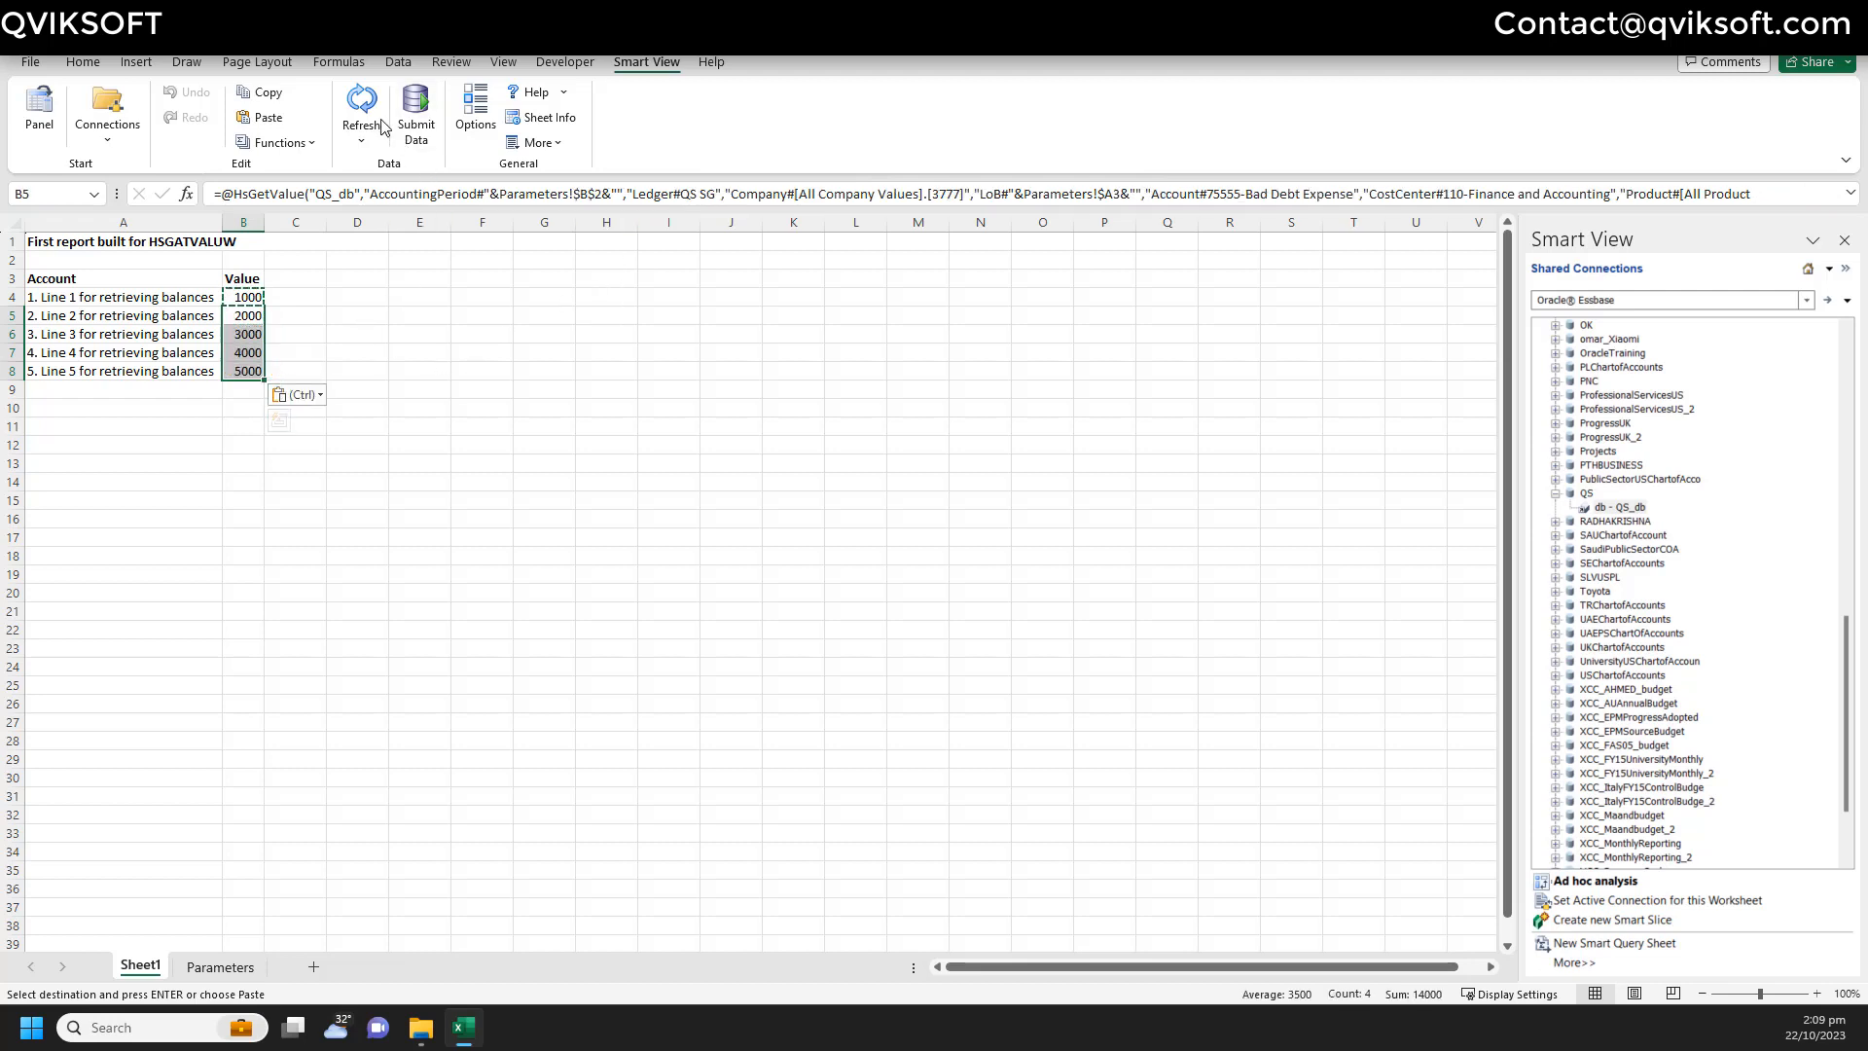
{"action": "left_click", "coordinate": [367, 105]}
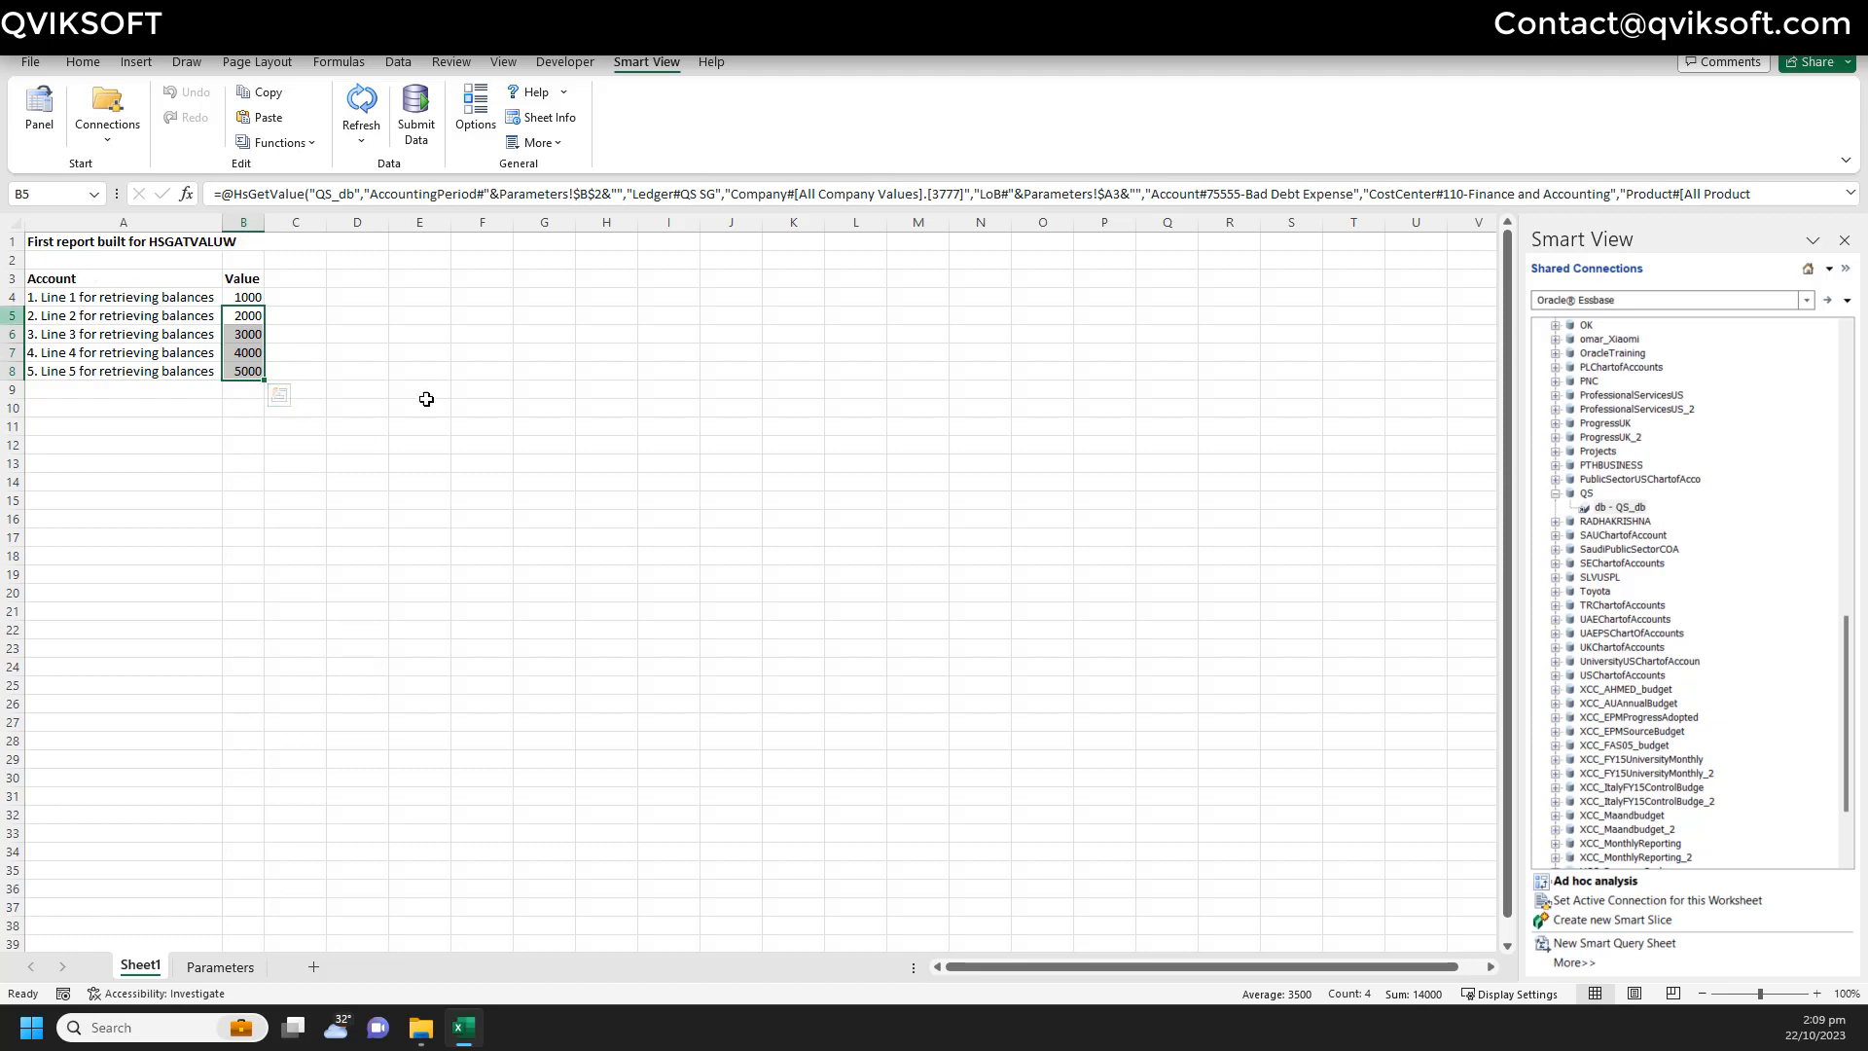
- Review the B6 formula and the B4:B7 values, then go to the Parameters sheet
{"action": "left_click", "coordinate": [249, 332]}
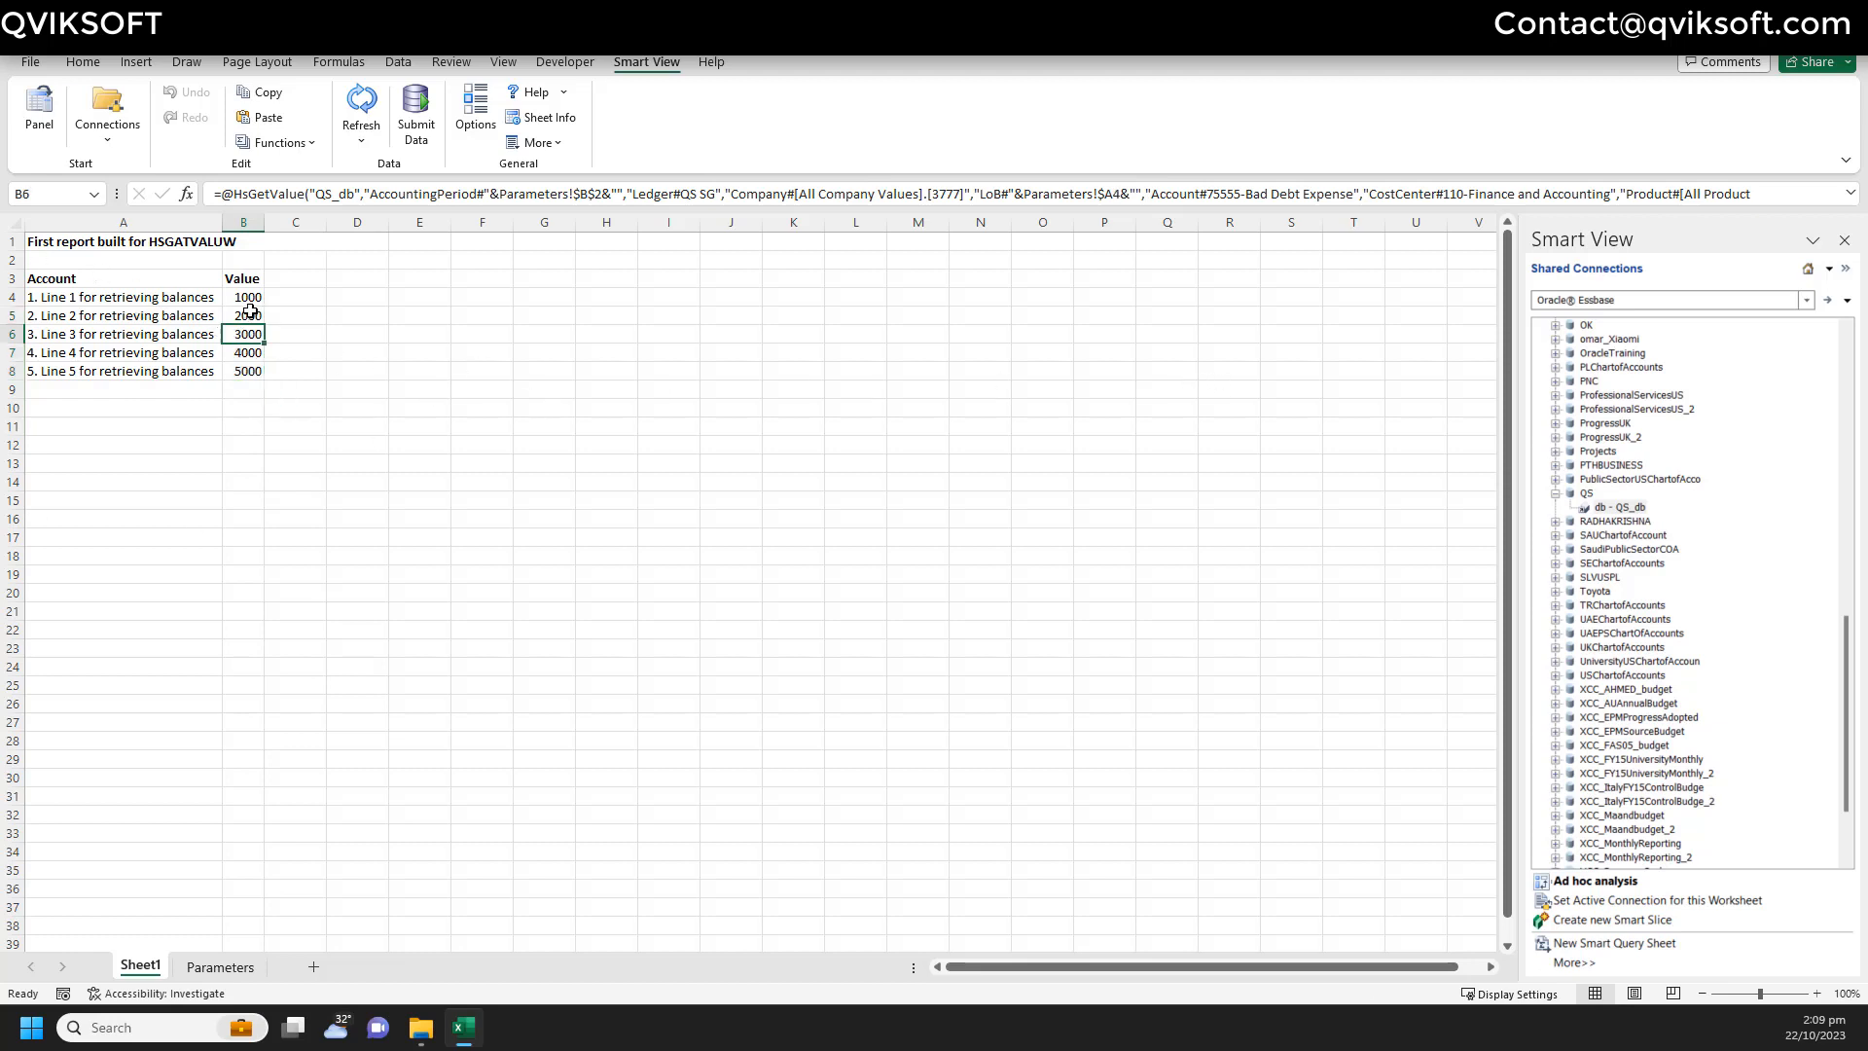
{"action": "left_click_drag", "start_coordinate": [251, 292], "coordinate": [253, 354]}
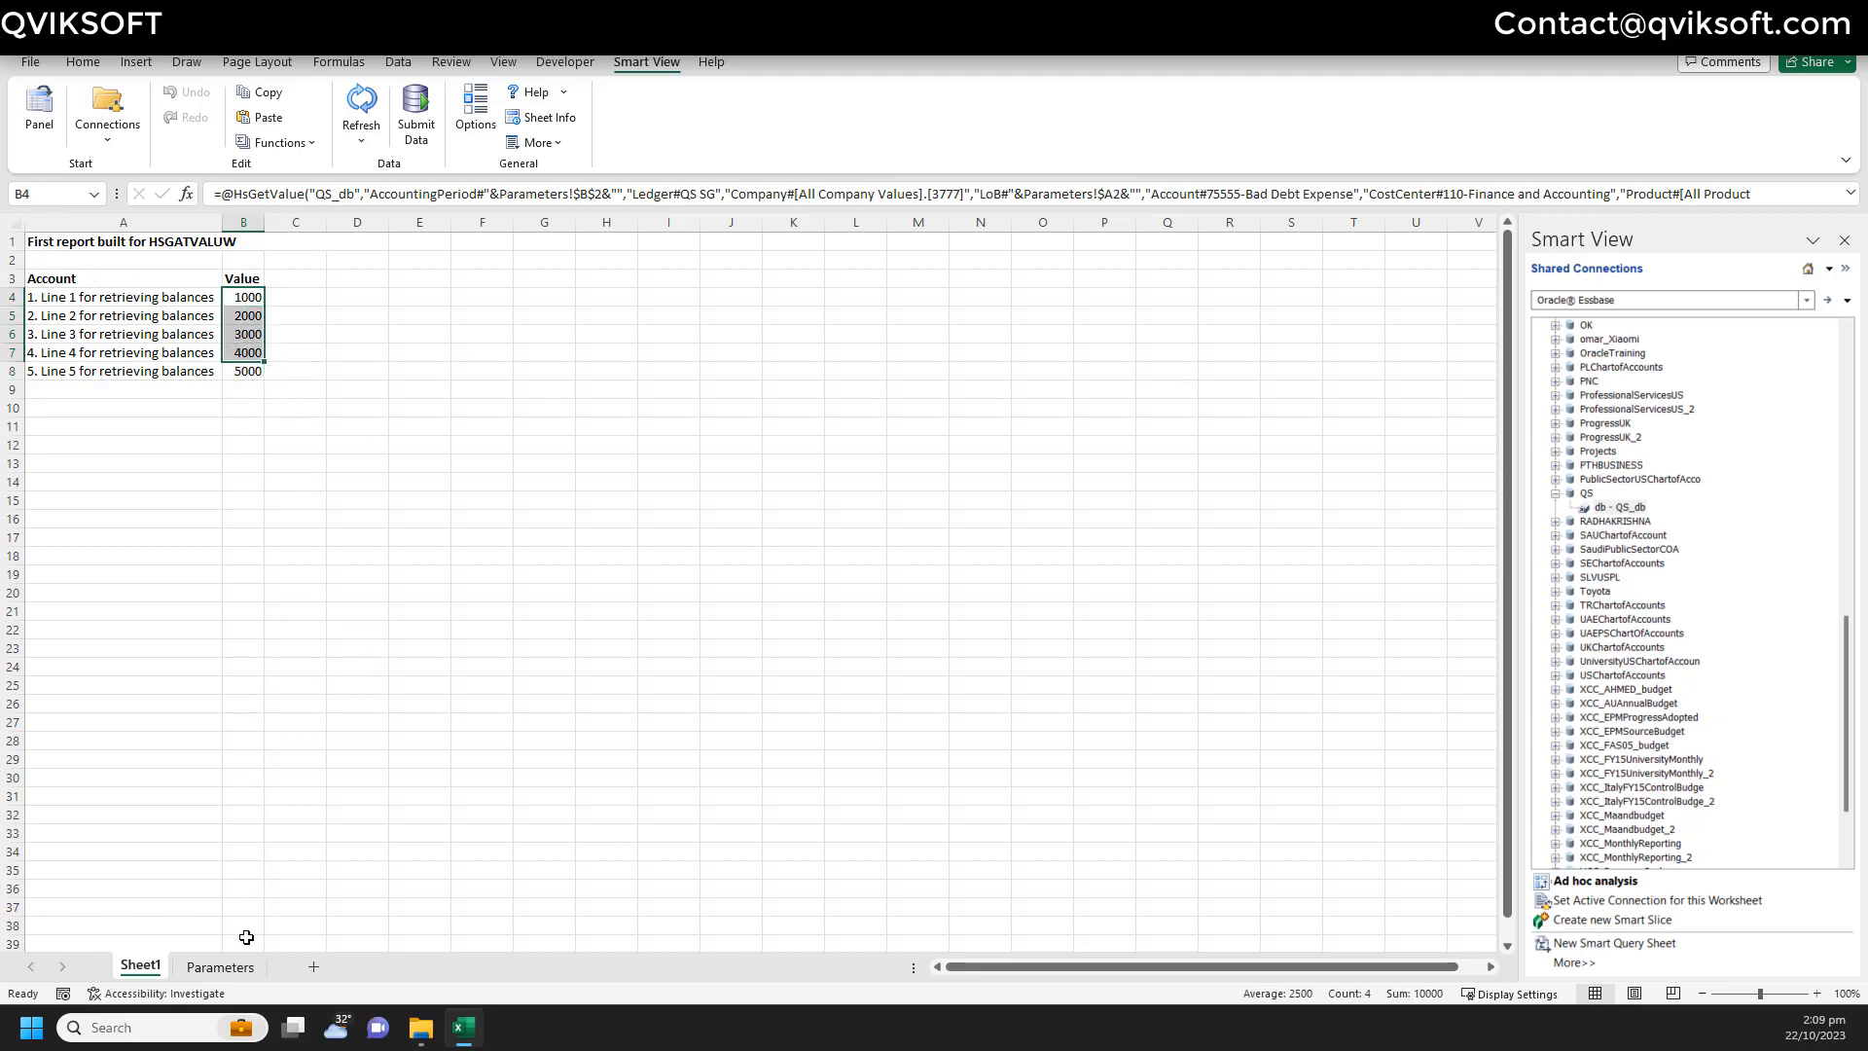
{"action": "left_click", "coordinate": [219, 967]}
- Check the October 2023 period in Parameters cell B2
{"action": "left_click", "coordinate": [135, 278]}
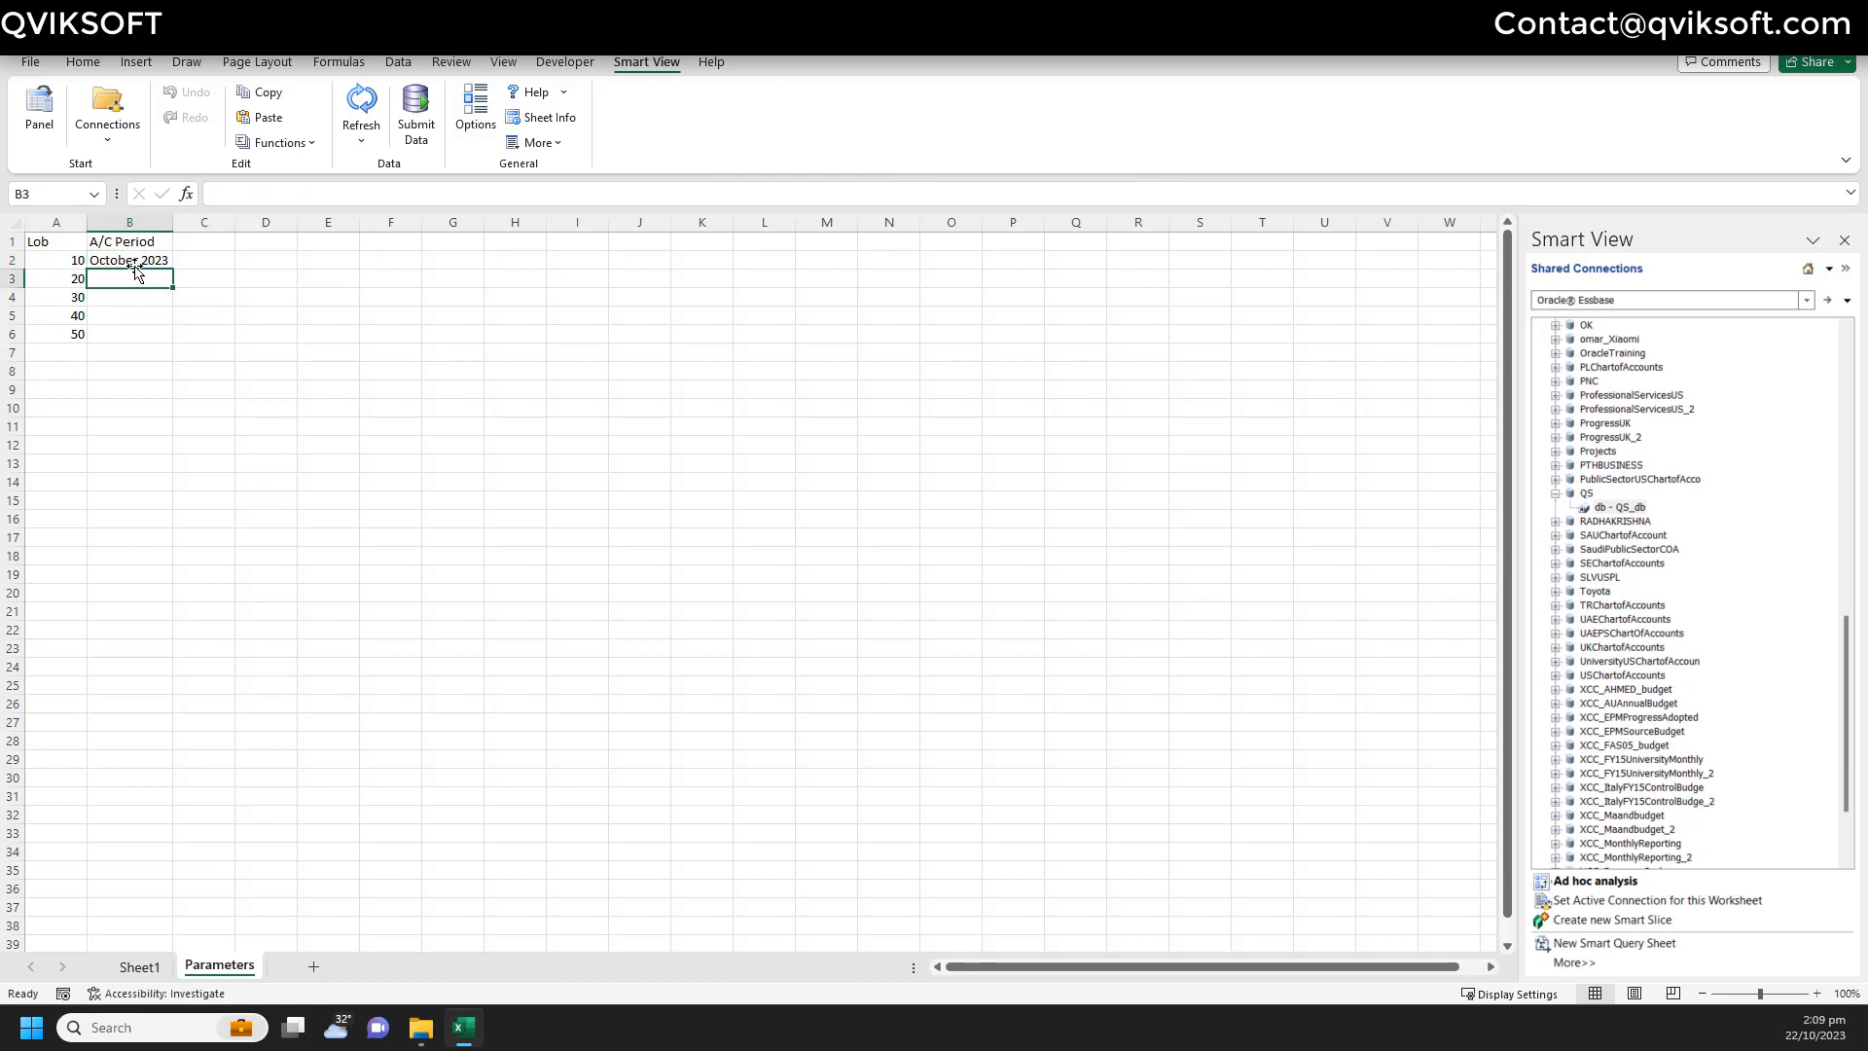
{"action": "left_click", "coordinate": [142, 257]}
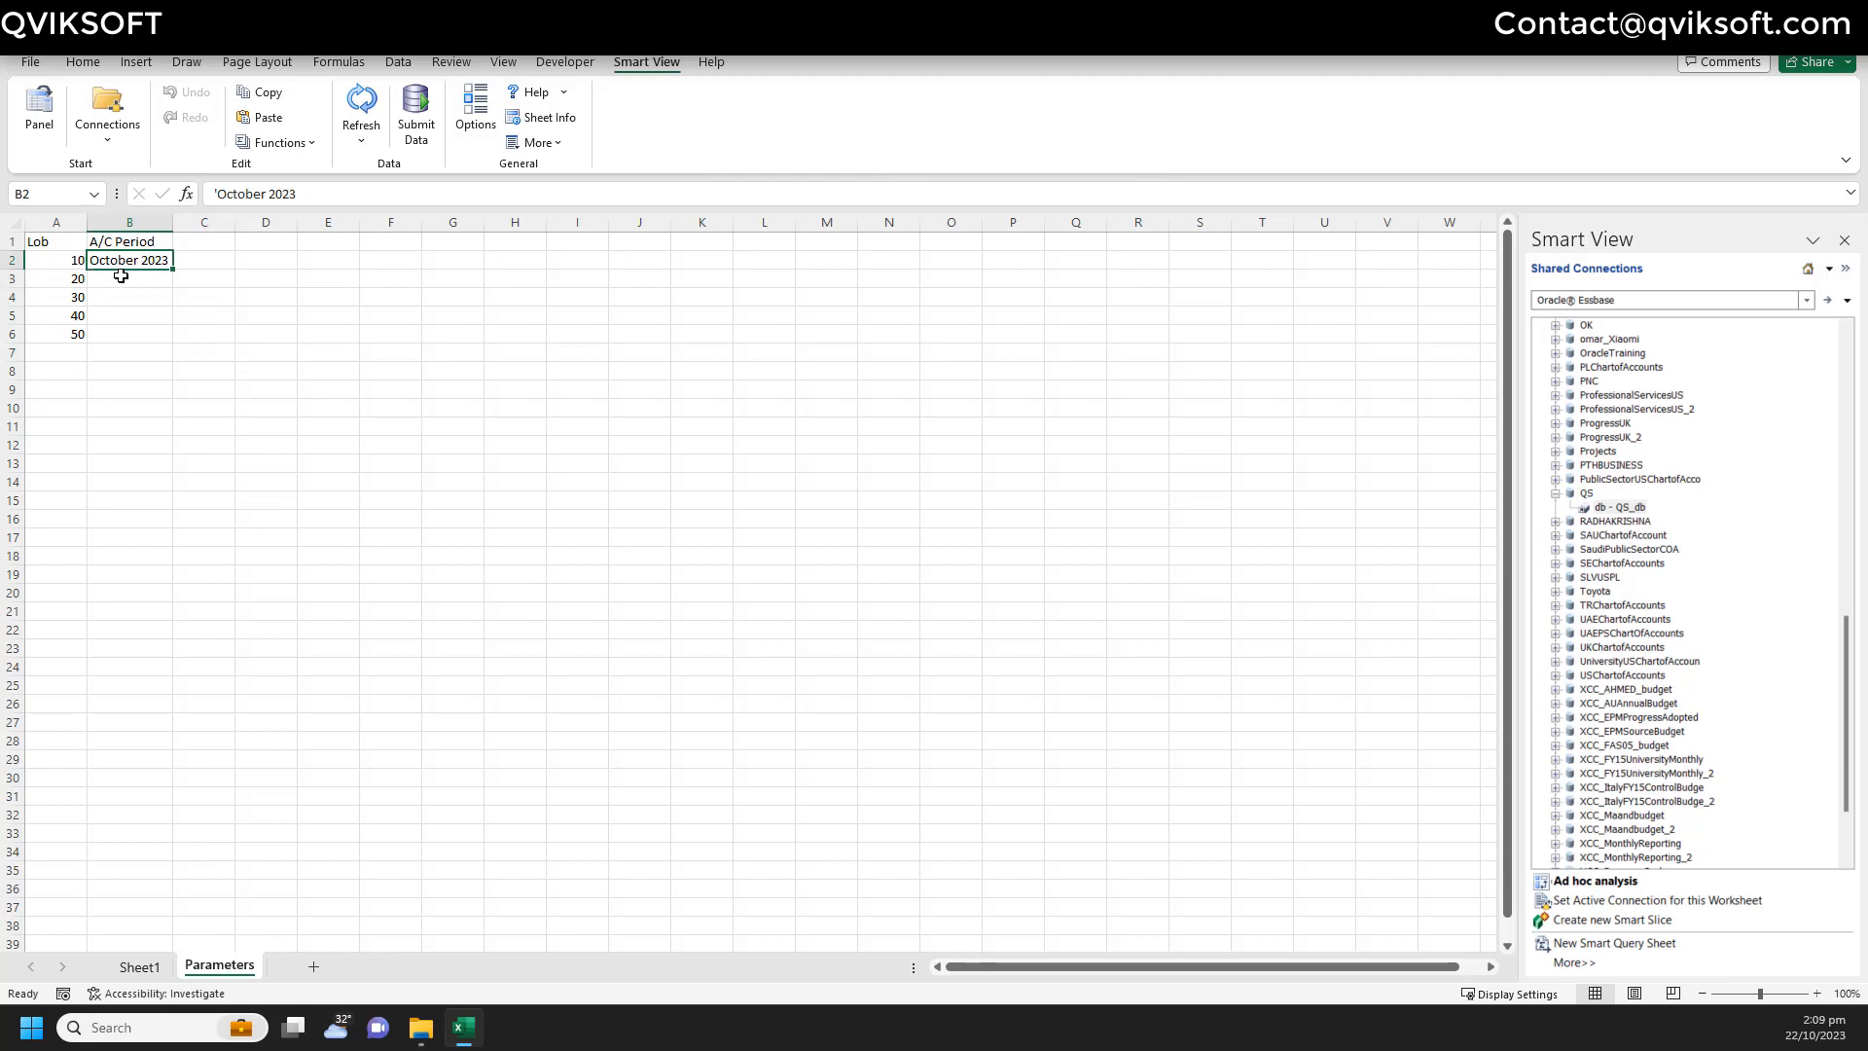
{"action": "left_click", "coordinate": [141, 967]}
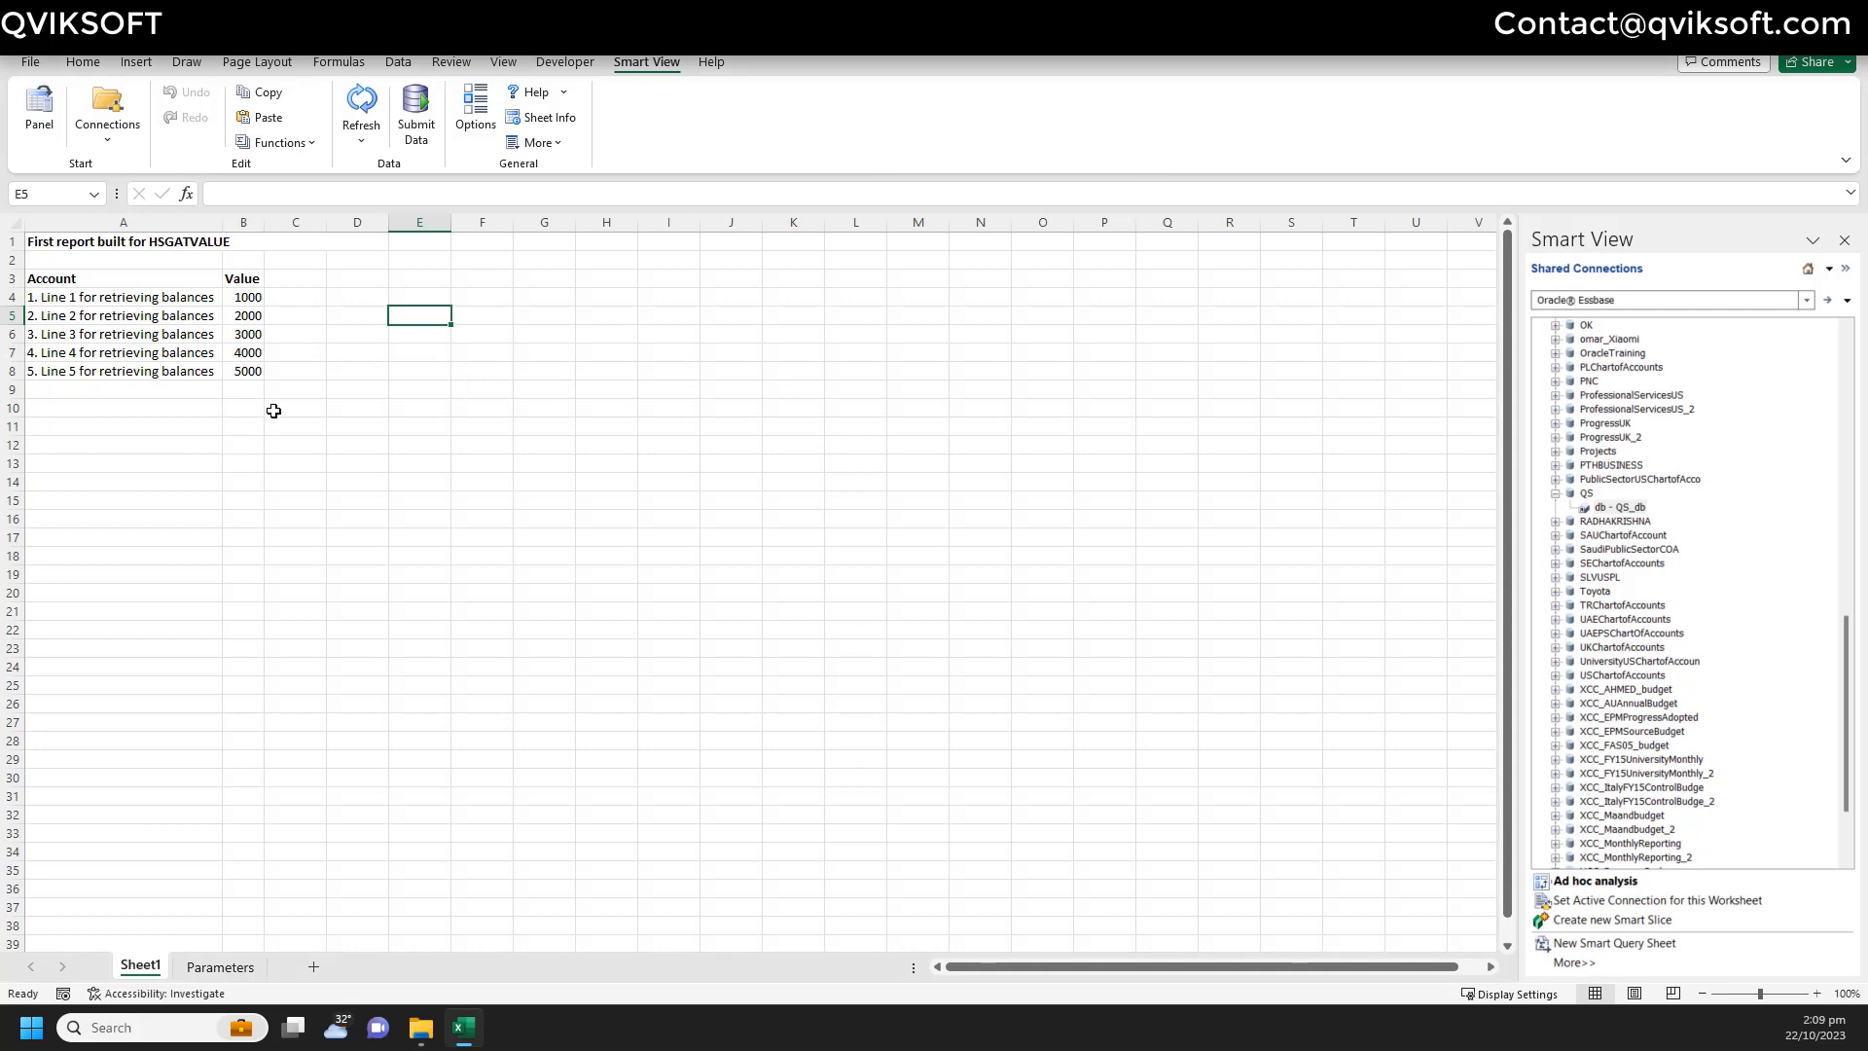
- Back on the report, review the B4:B7 values and reselect B4
{"action": "left_click_drag", "start_coordinate": [252, 298], "coordinate": [248, 373]}
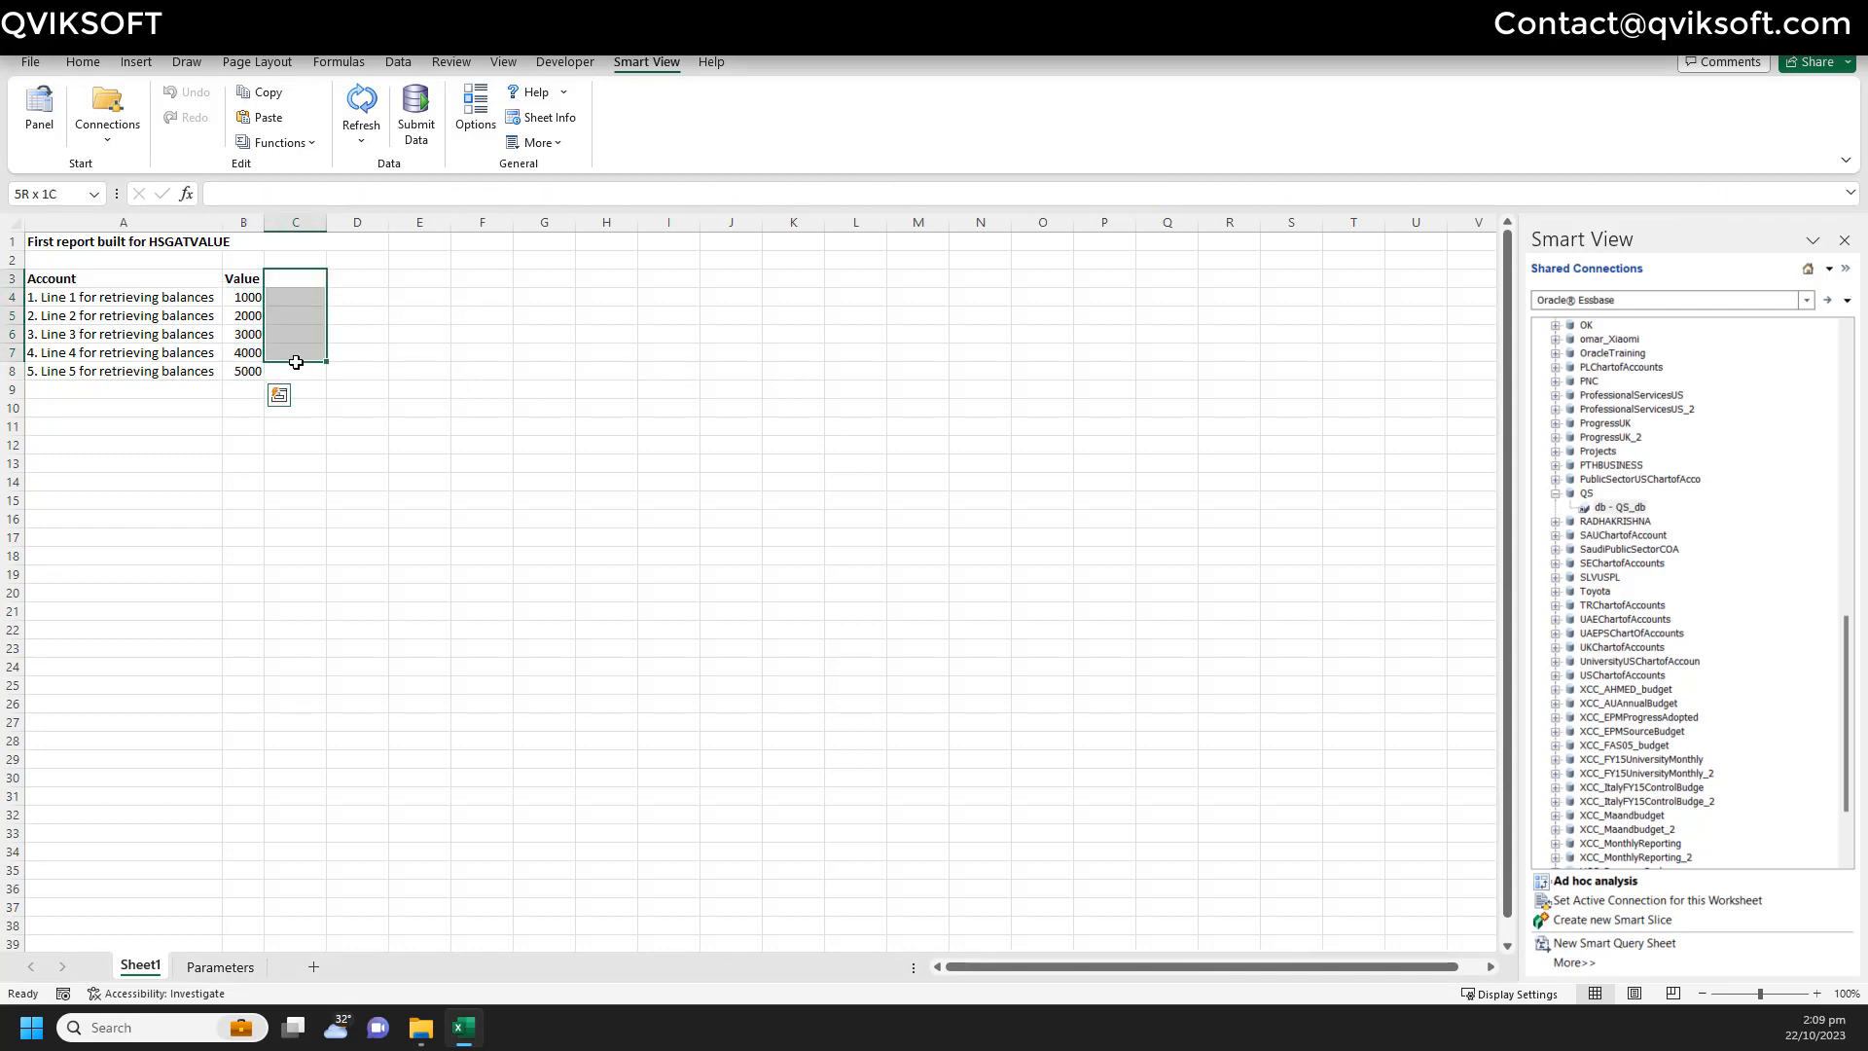
{"action": "left_click", "coordinate": [356, 297]}
{"action": "left_click", "coordinate": [428, 313]}
{"action": "left_click", "coordinate": [595, 320]}
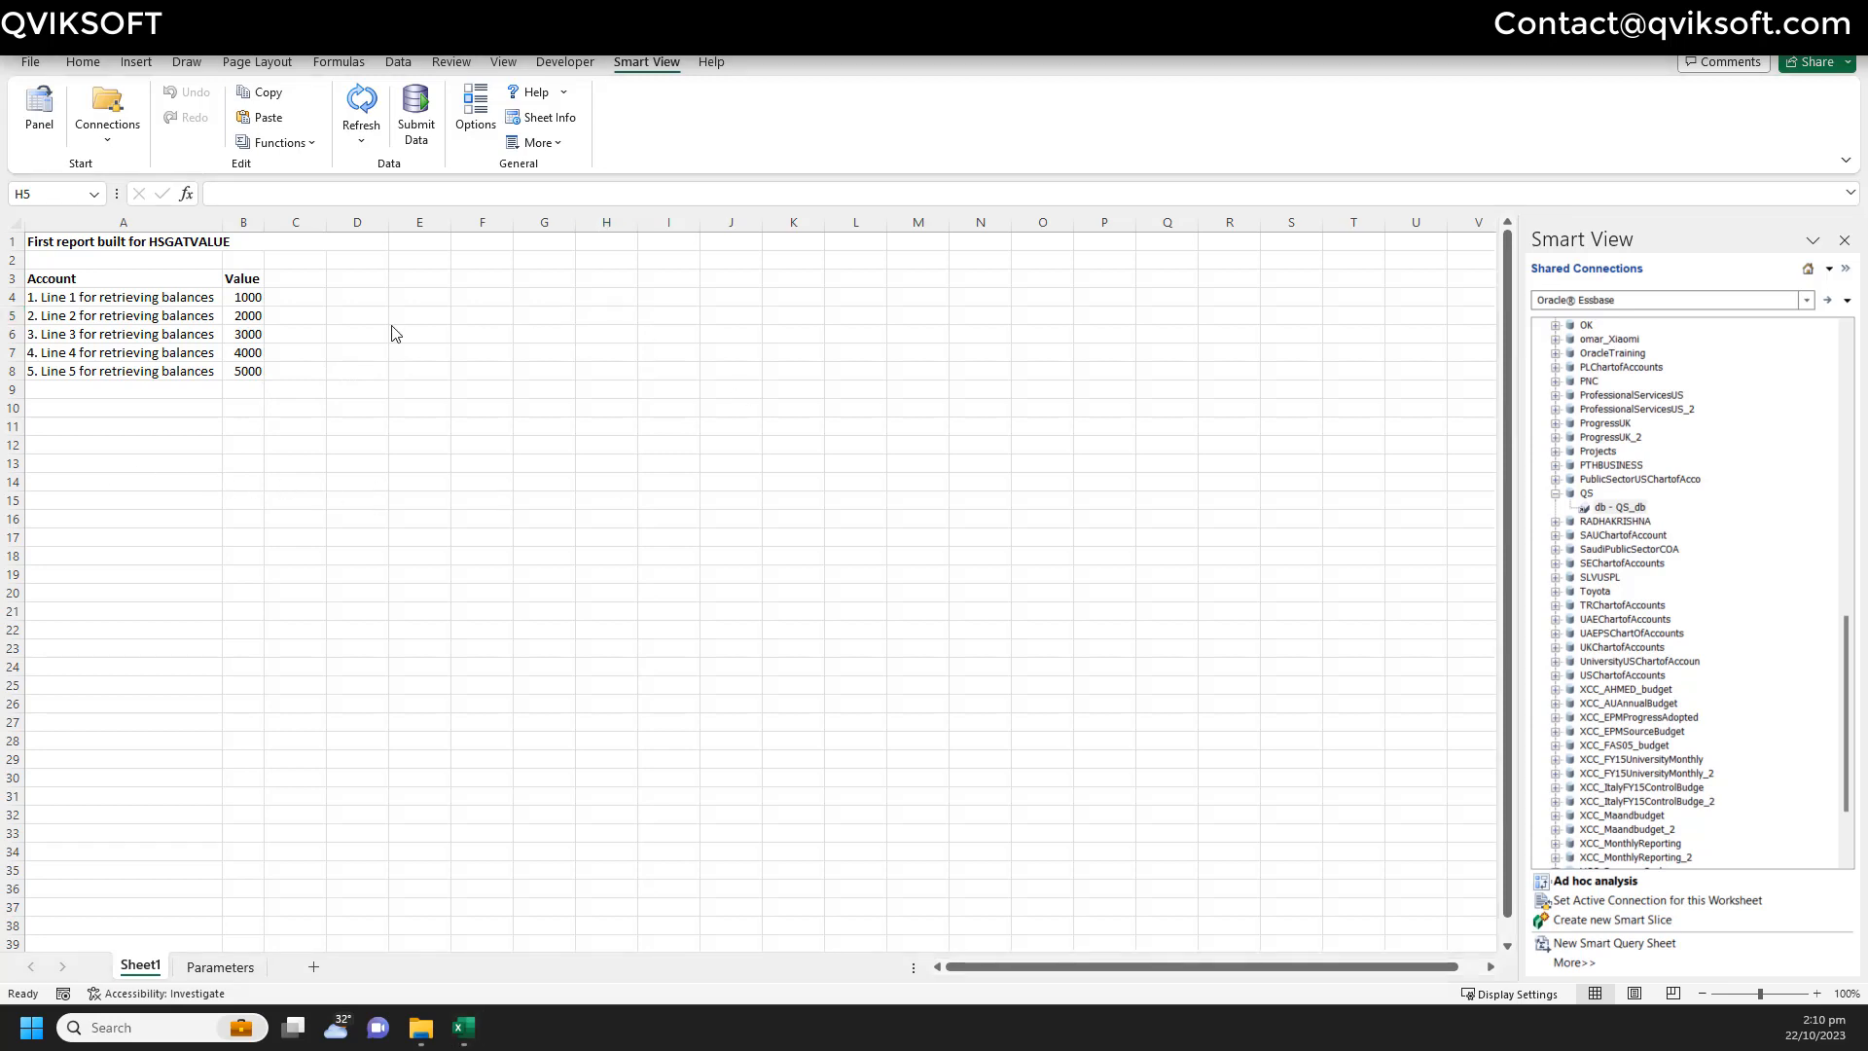
{"action": "left_click", "coordinate": [251, 298]}
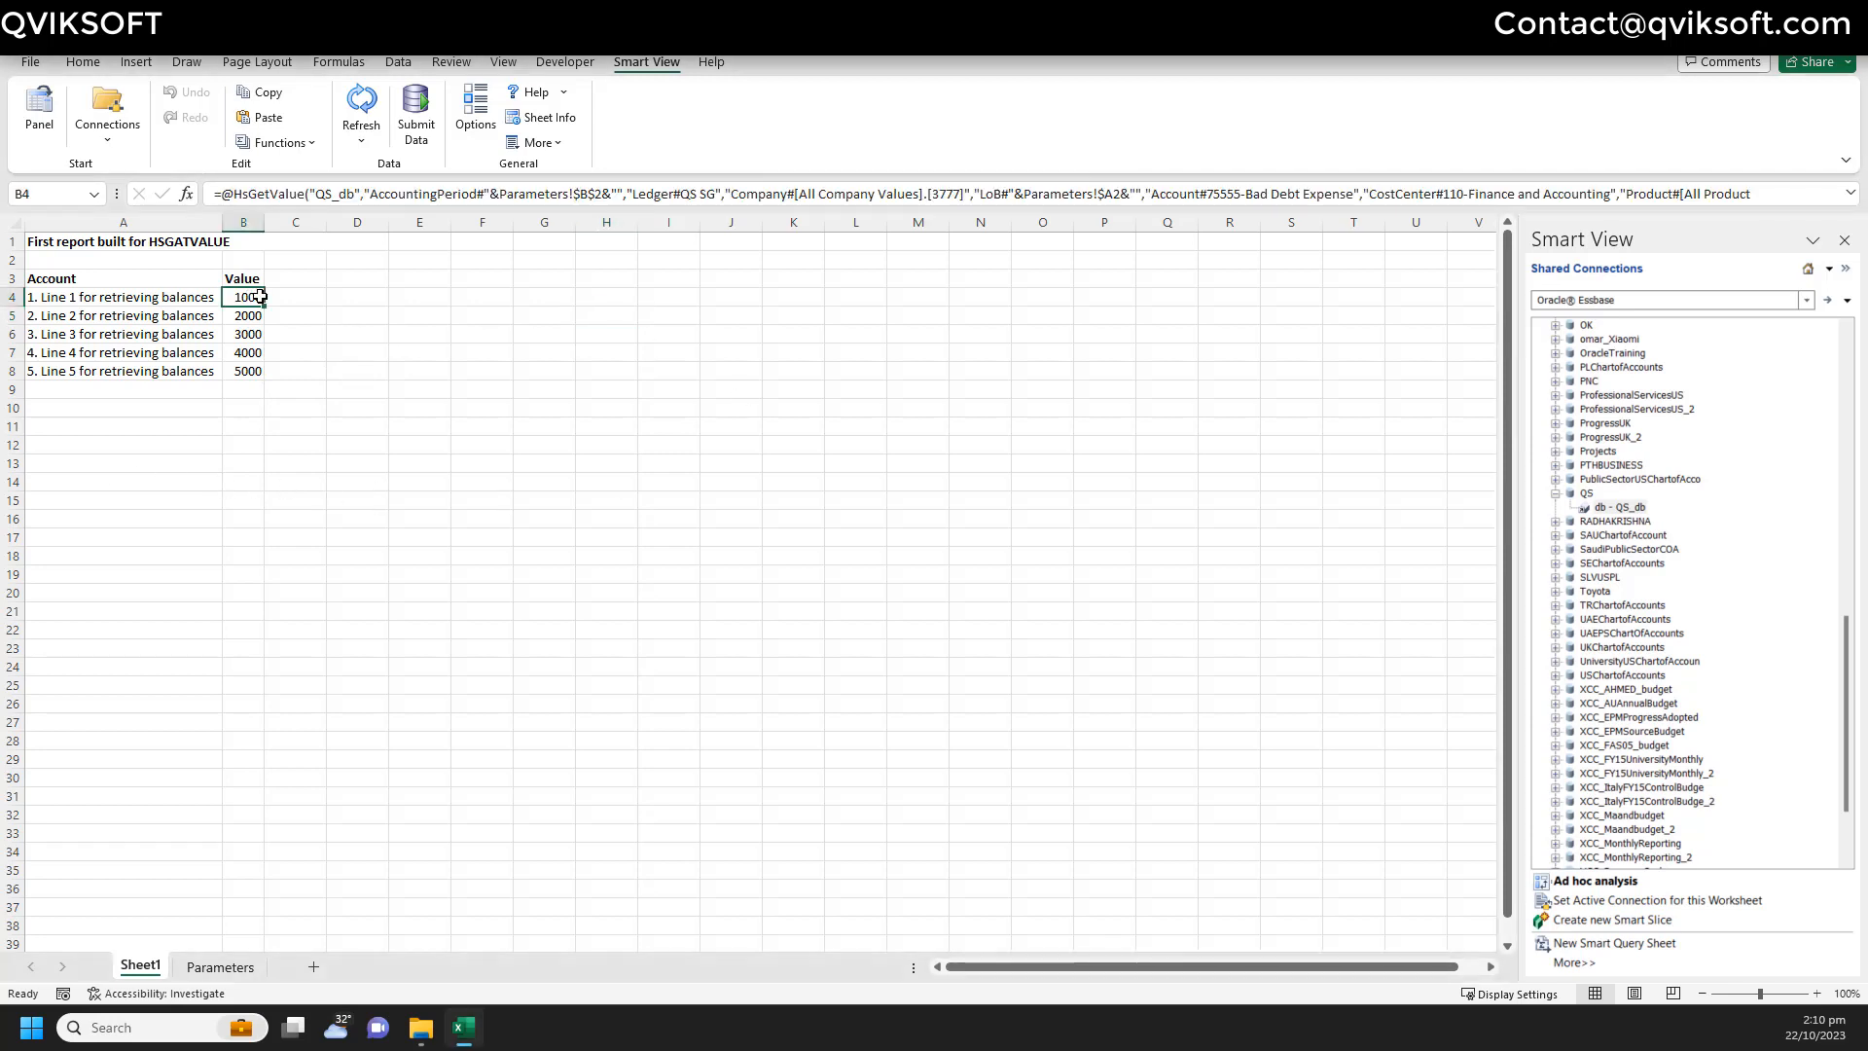
- Trial-edit the AccountingPeriod member in B4's function builder, then cancel without saving changes
{"action": "left_click", "coordinate": [297, 143]}
{"action": "left_click", "coordinate": [305, 198]}
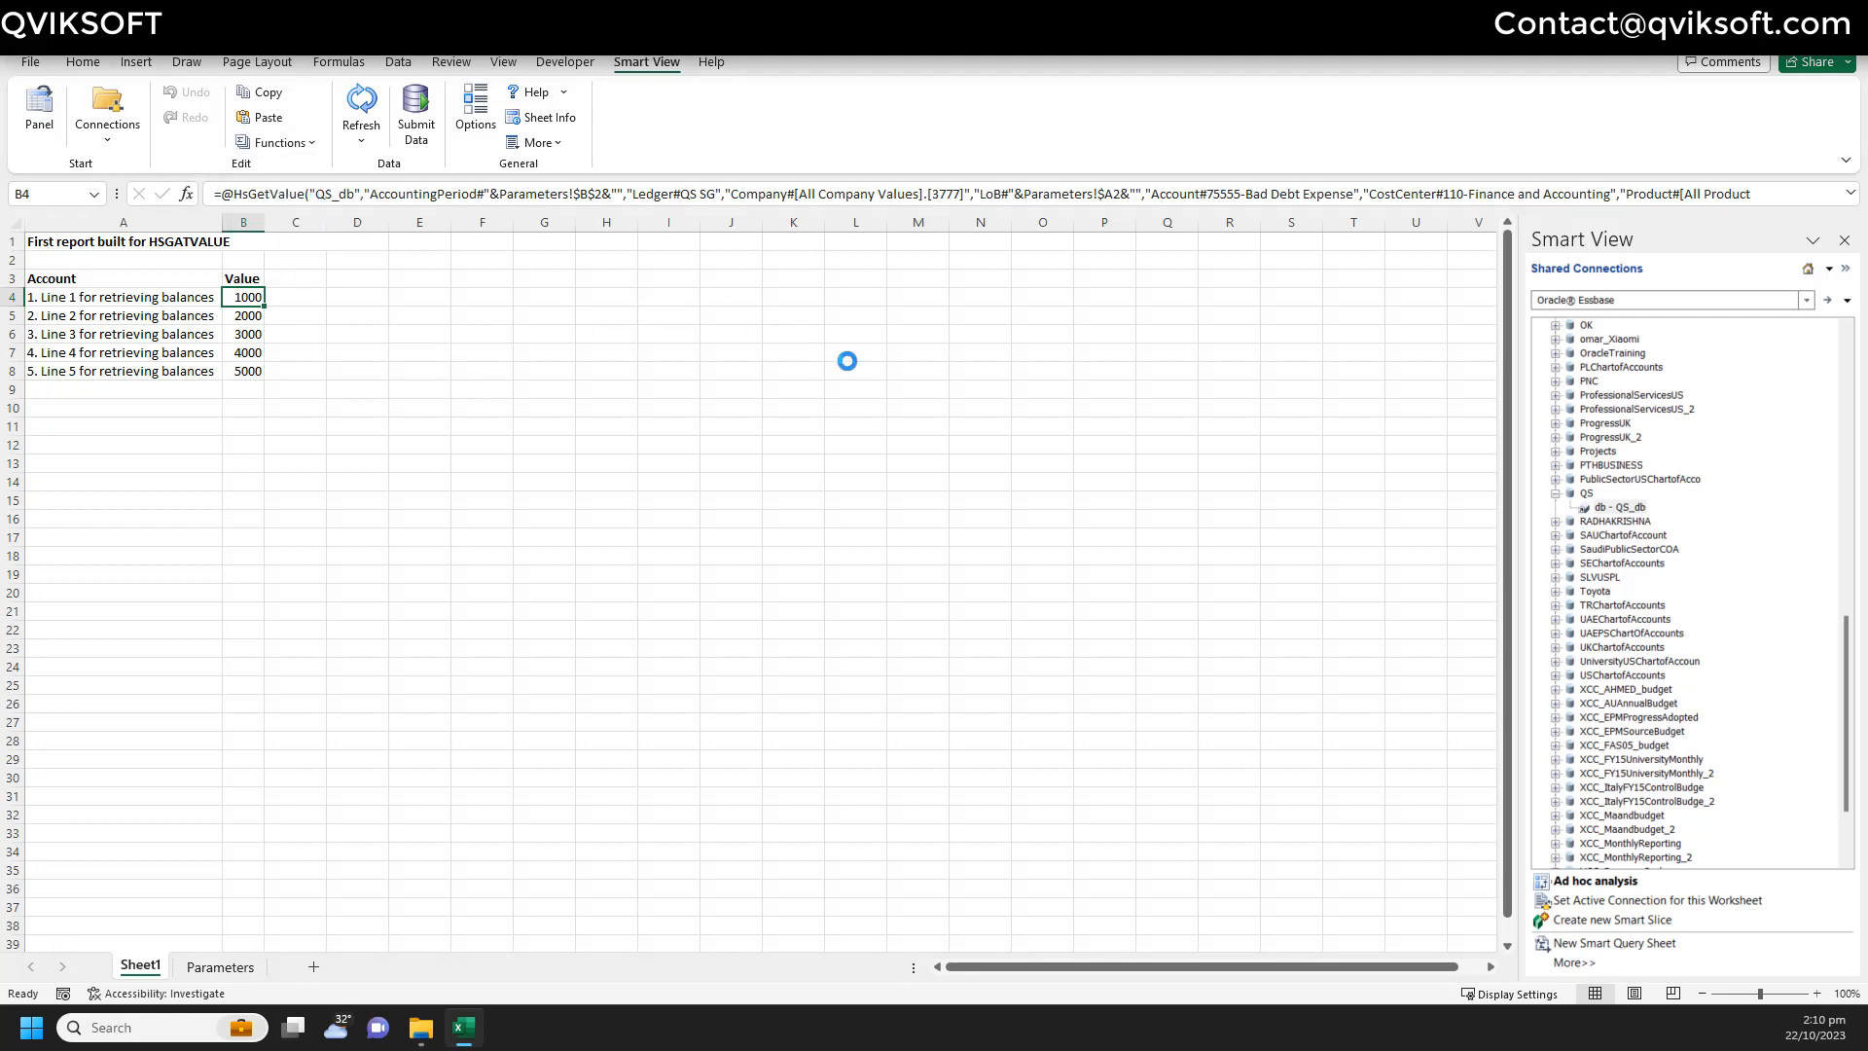
{"action": "left_click", "coordinate": [968, 482]}
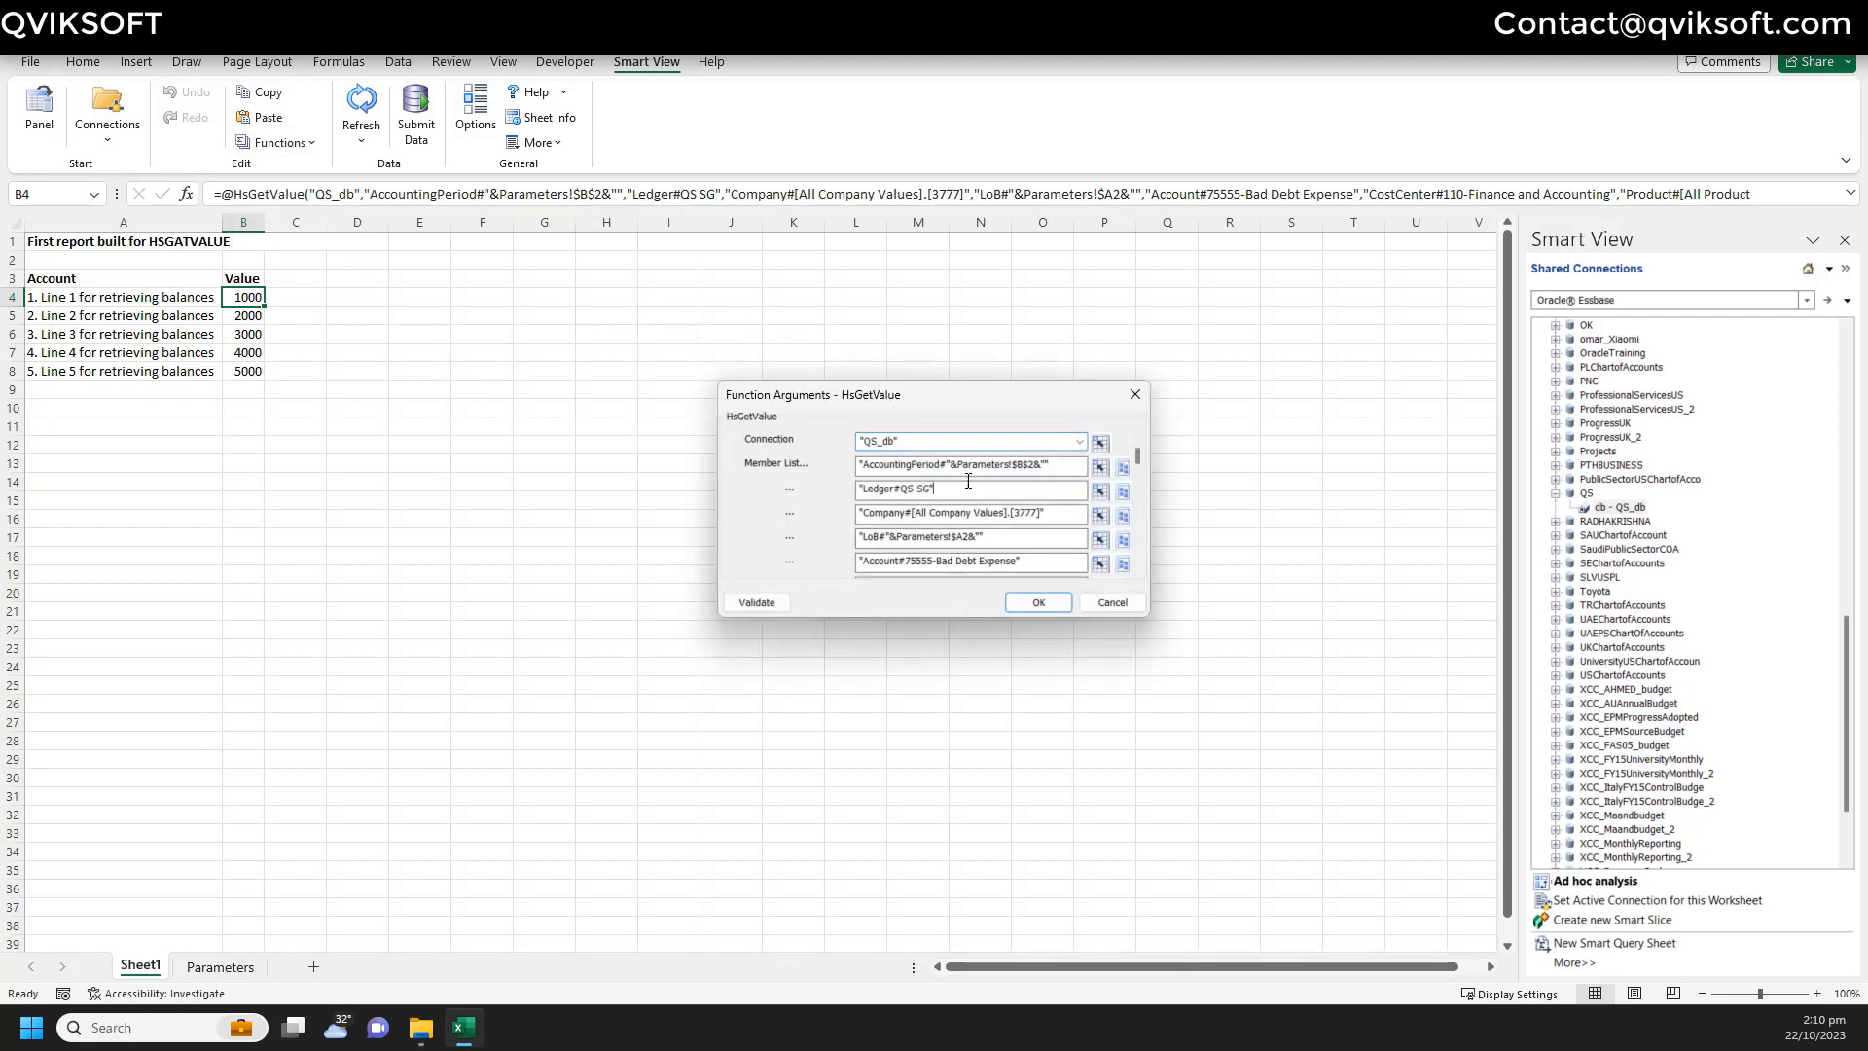
{"action": "left_click", "coordinate": [960, 468]}
{"action": "key", "text": "BackSpace"}
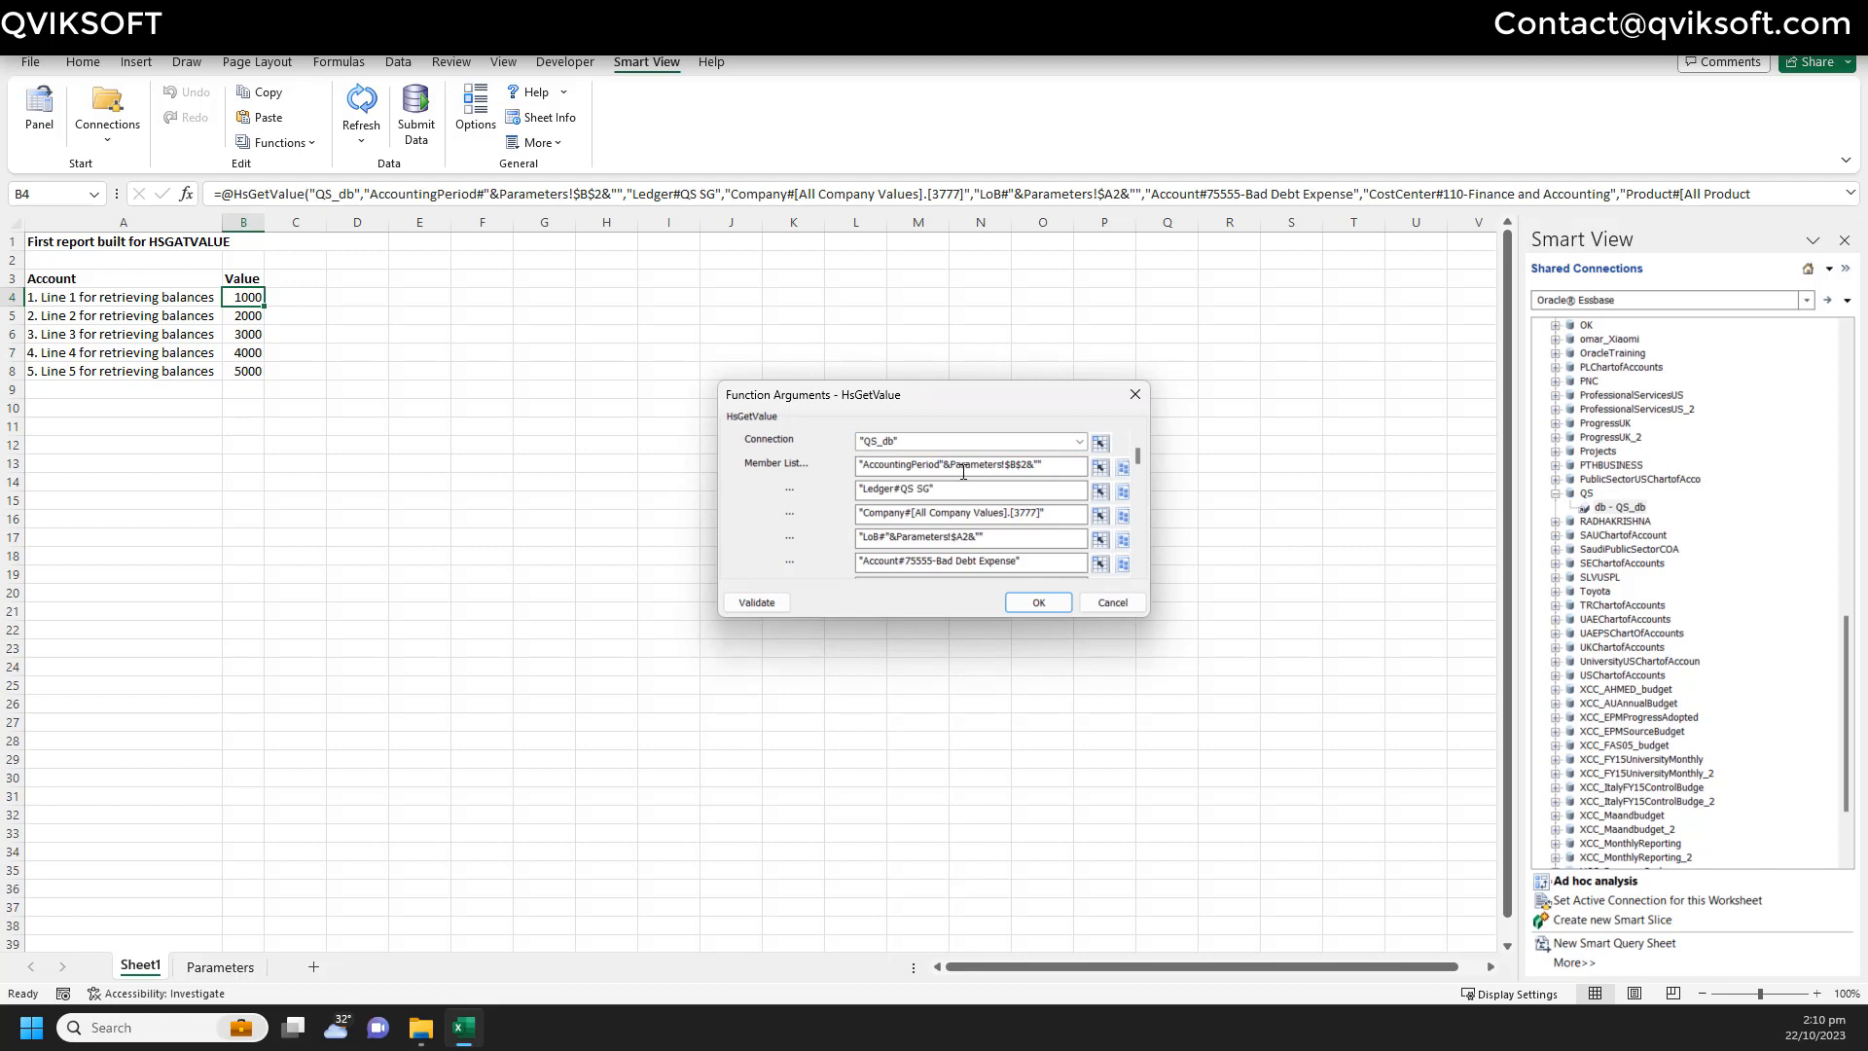
{"action": "key", "text": "ctrl+z"}
{"action": "key", "text": "BackSpace"}
{"action": "left_click", "coordinate": [756, 603]}
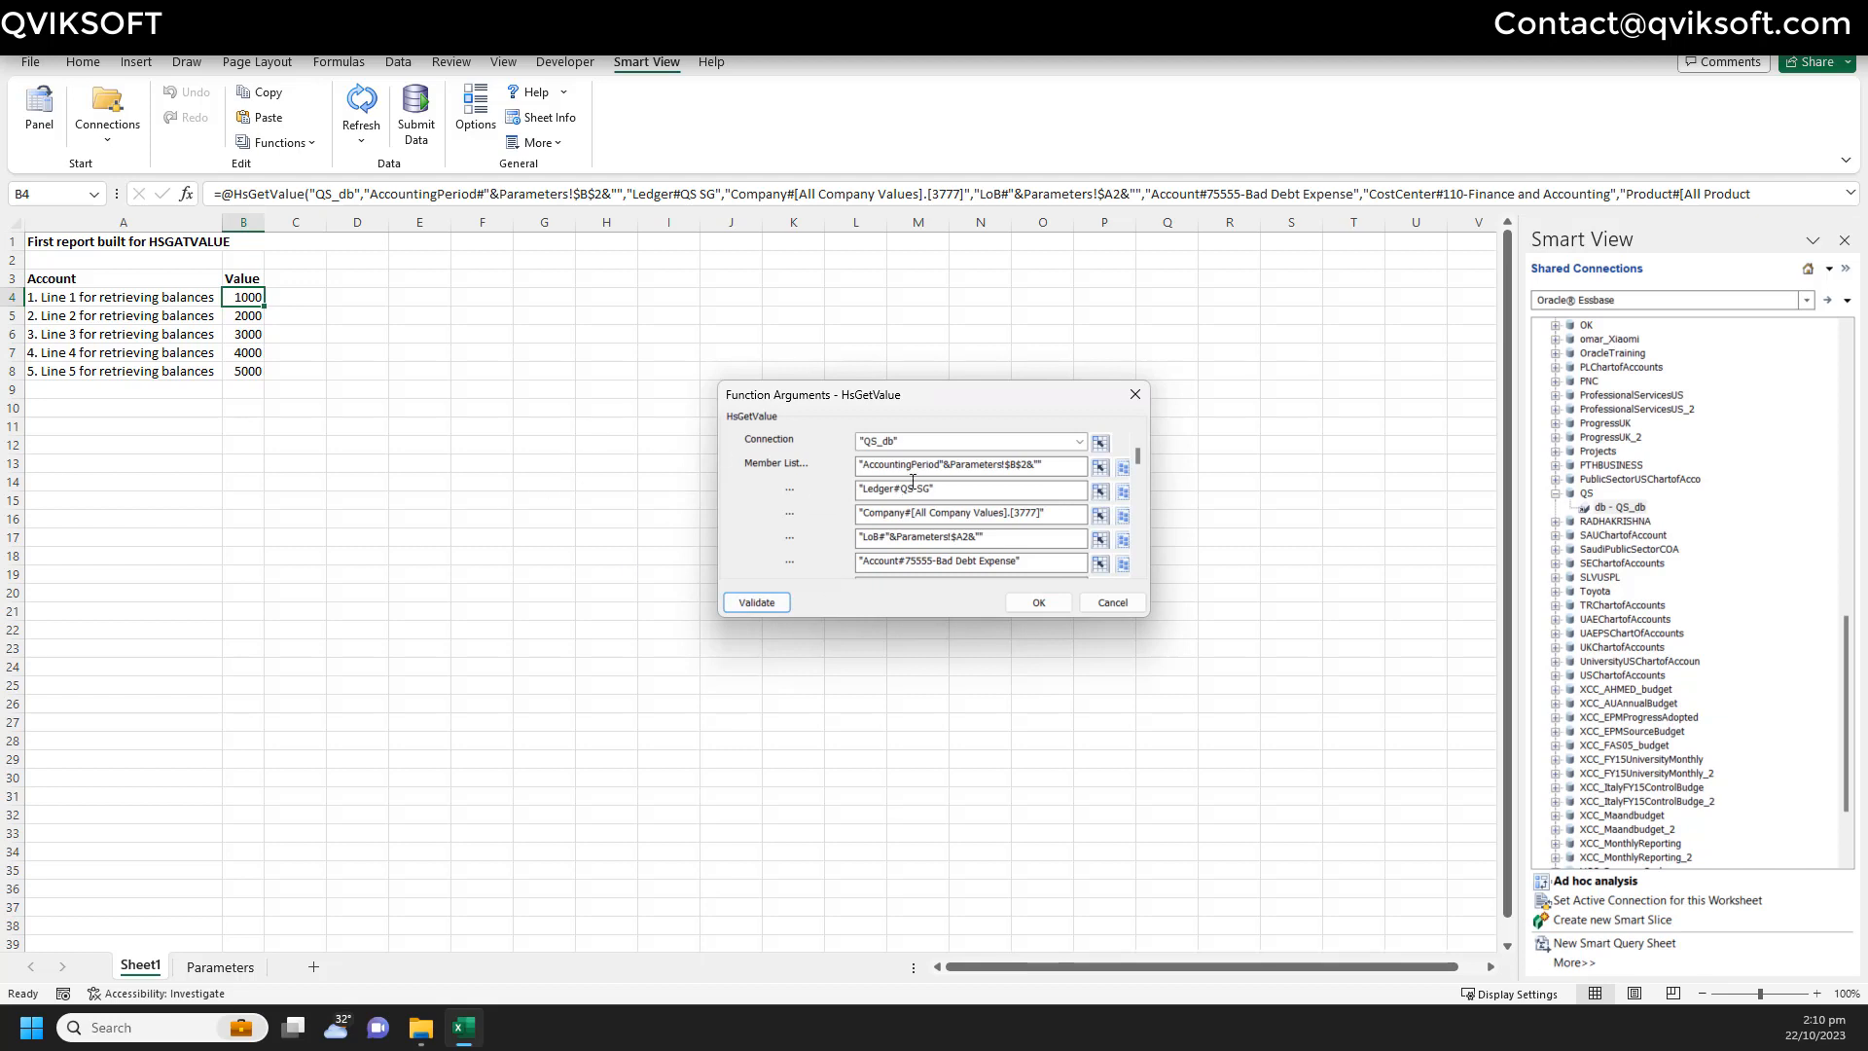
{"action": "left_click", "coordinate": [950, 465]}
{"action": "left_click", "coordinate": [1111, 602]}
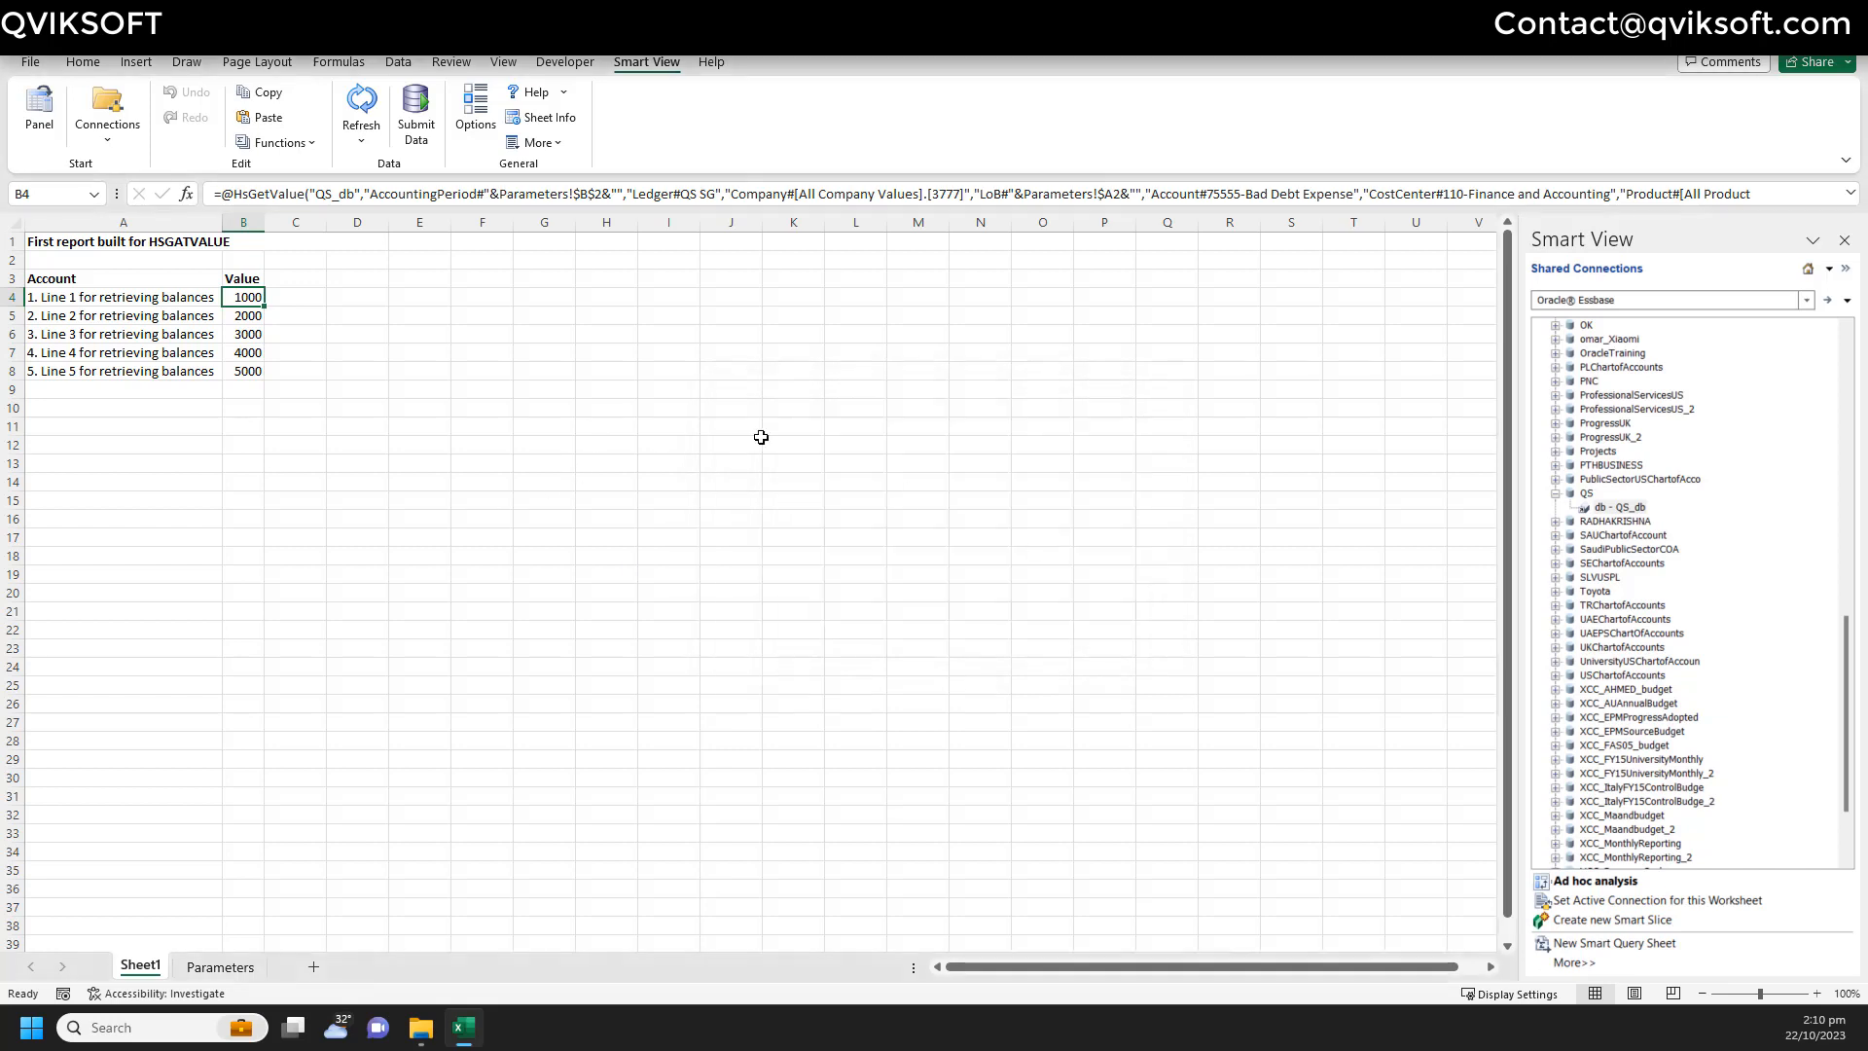
{"action": "left_click", "coordinate": [279, 143]}
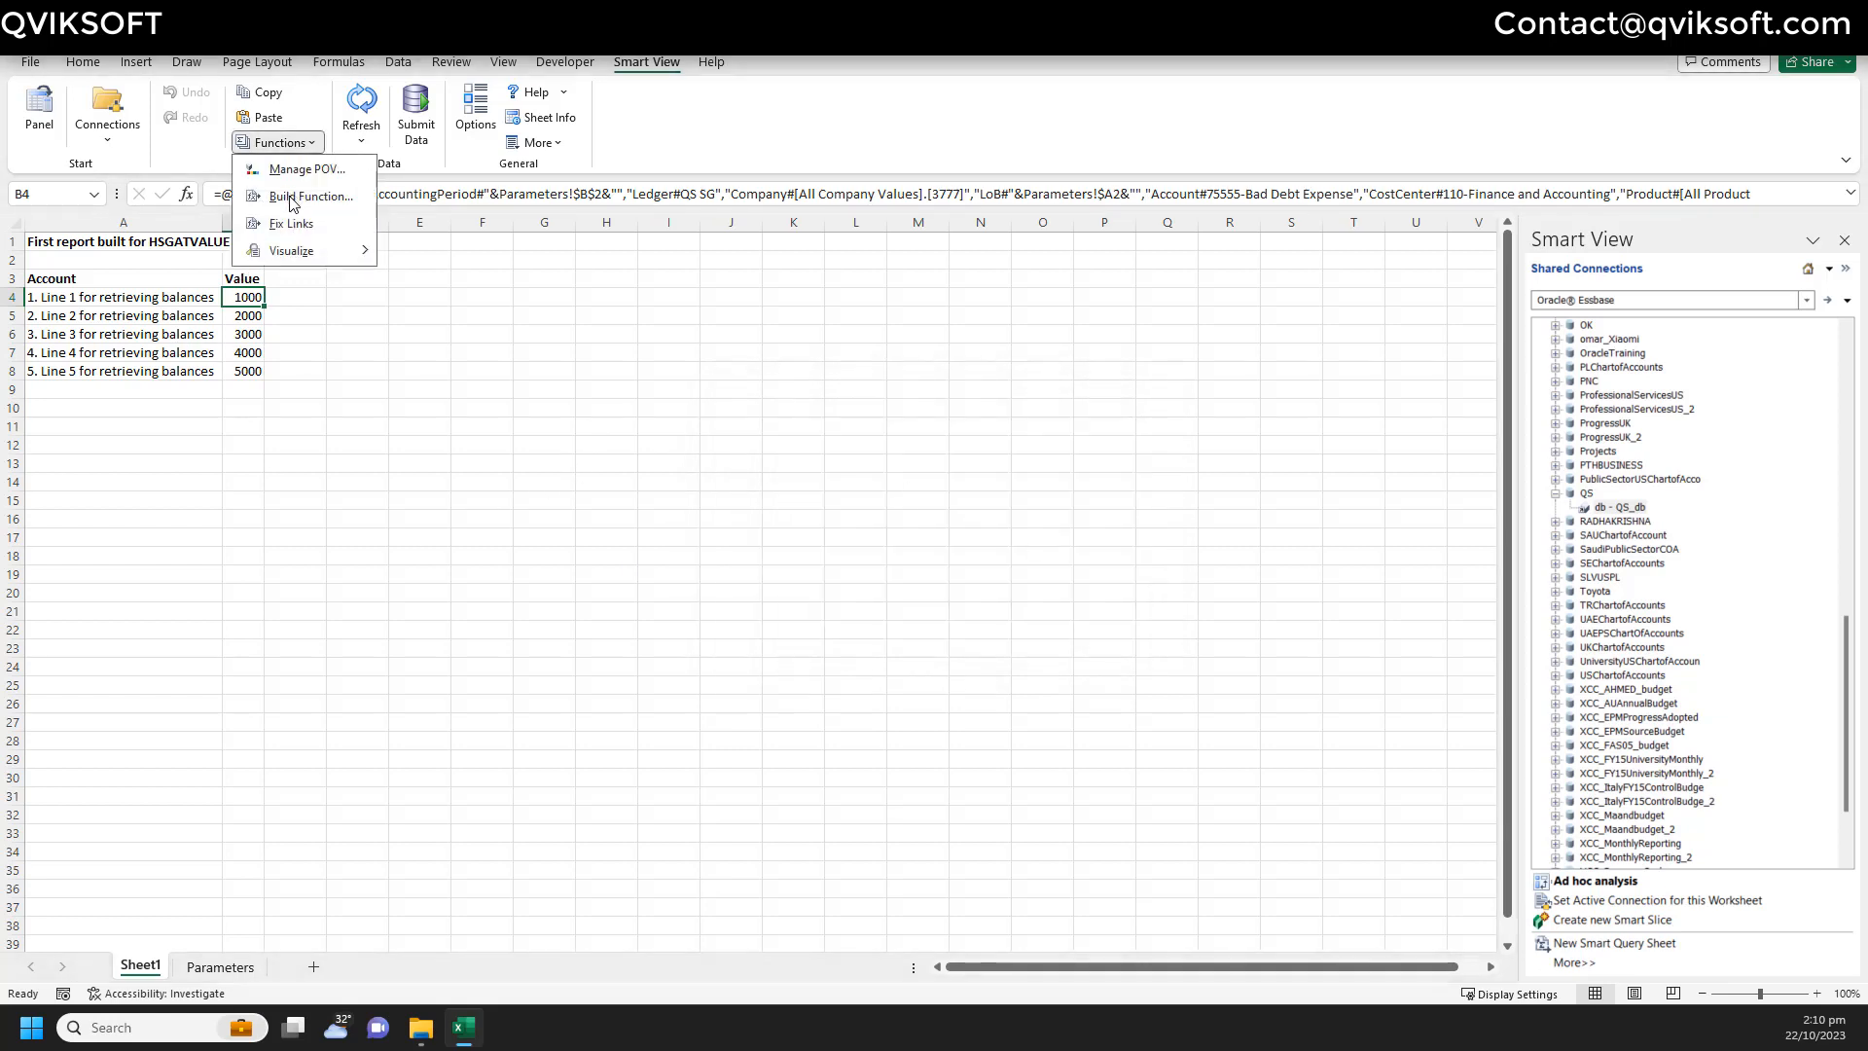
- Validate B4's HsGetValue arguments without errors and apply them to B4
{"action": "left_click", "coordinate": [292, 196]}
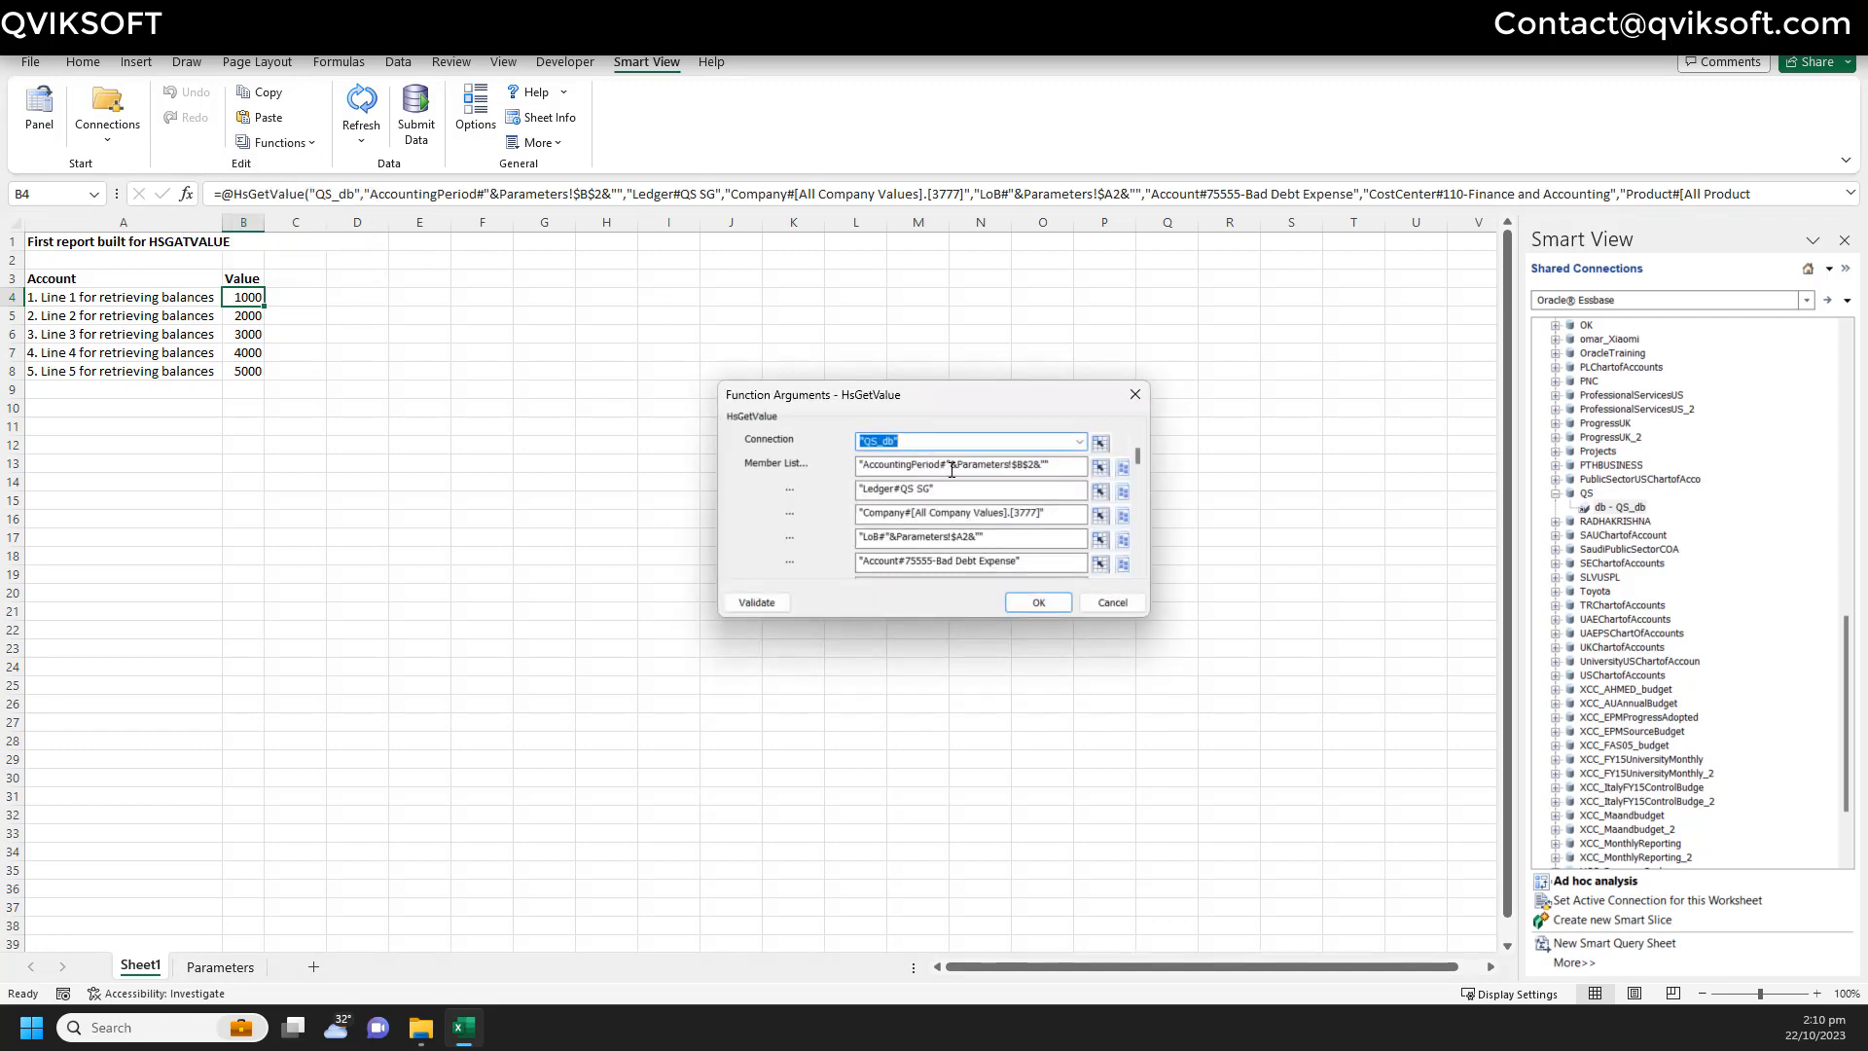
{"action": "left_click", "coordinate": [1060, 465]}
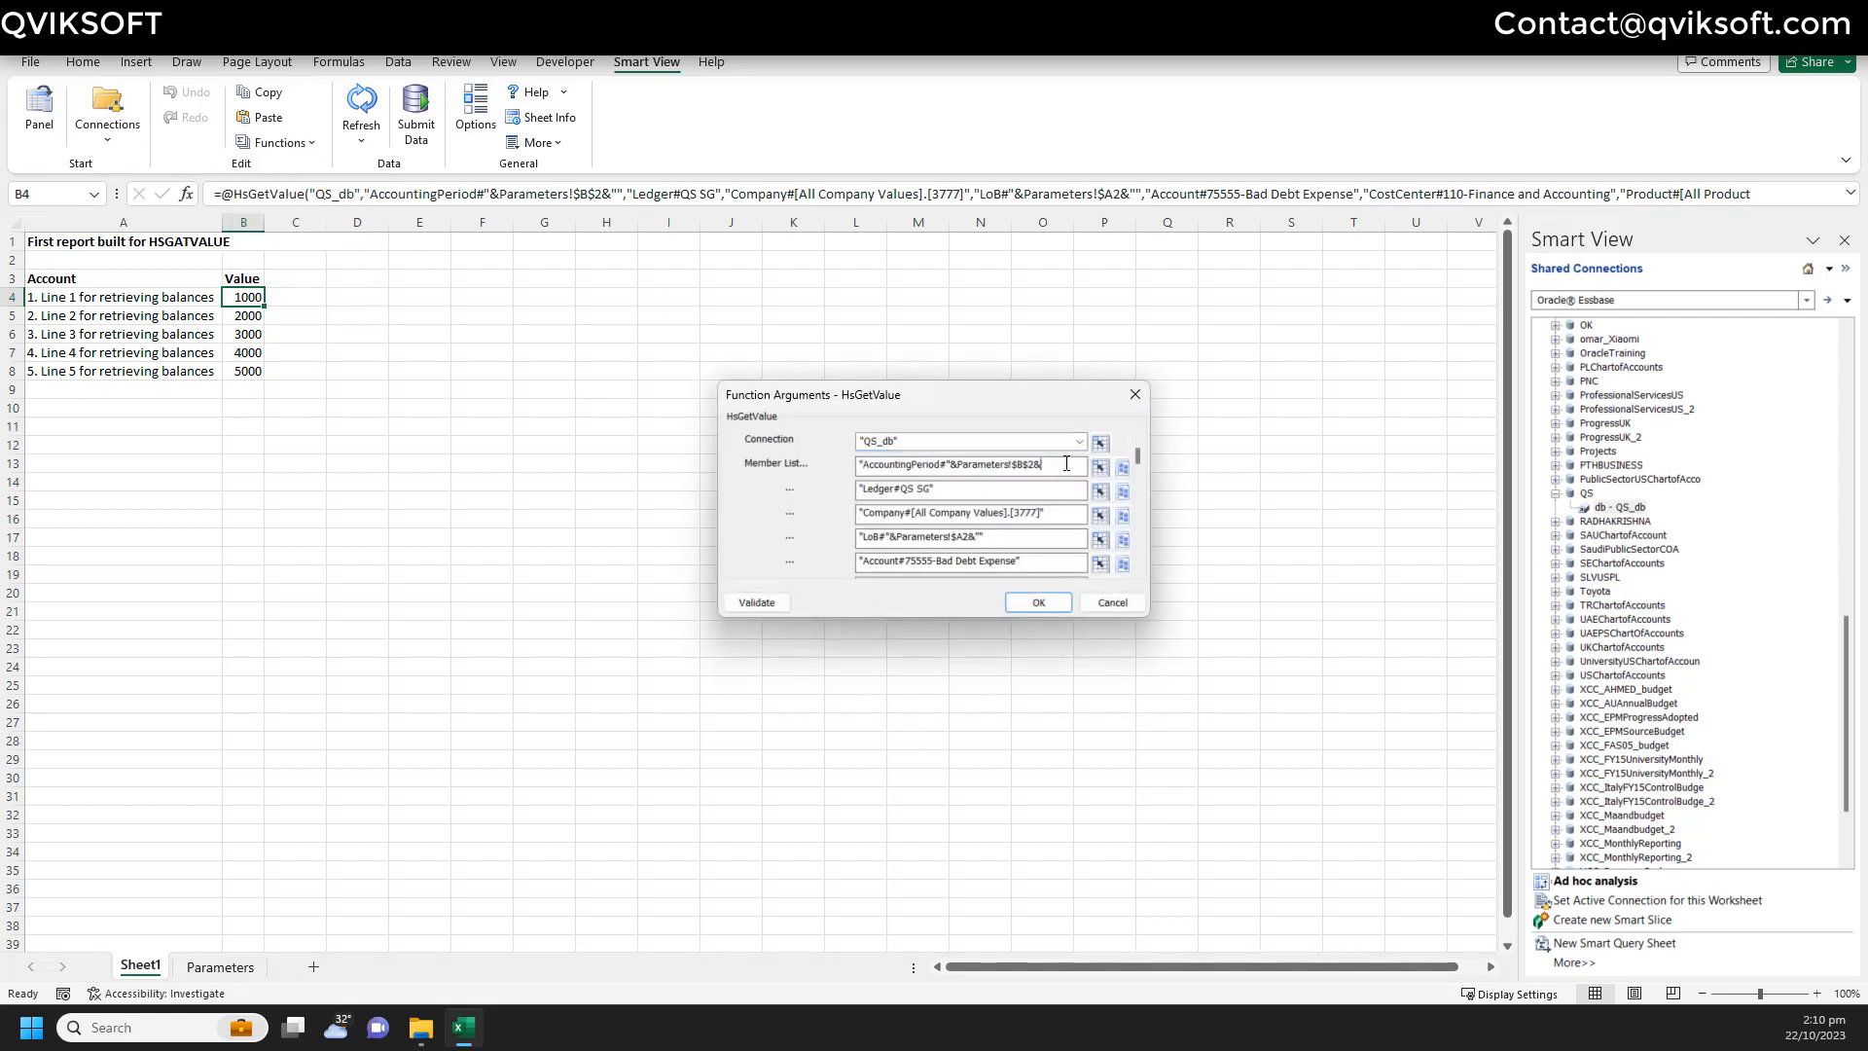
{"action": "left_click", "coordinate": [756, 602]}
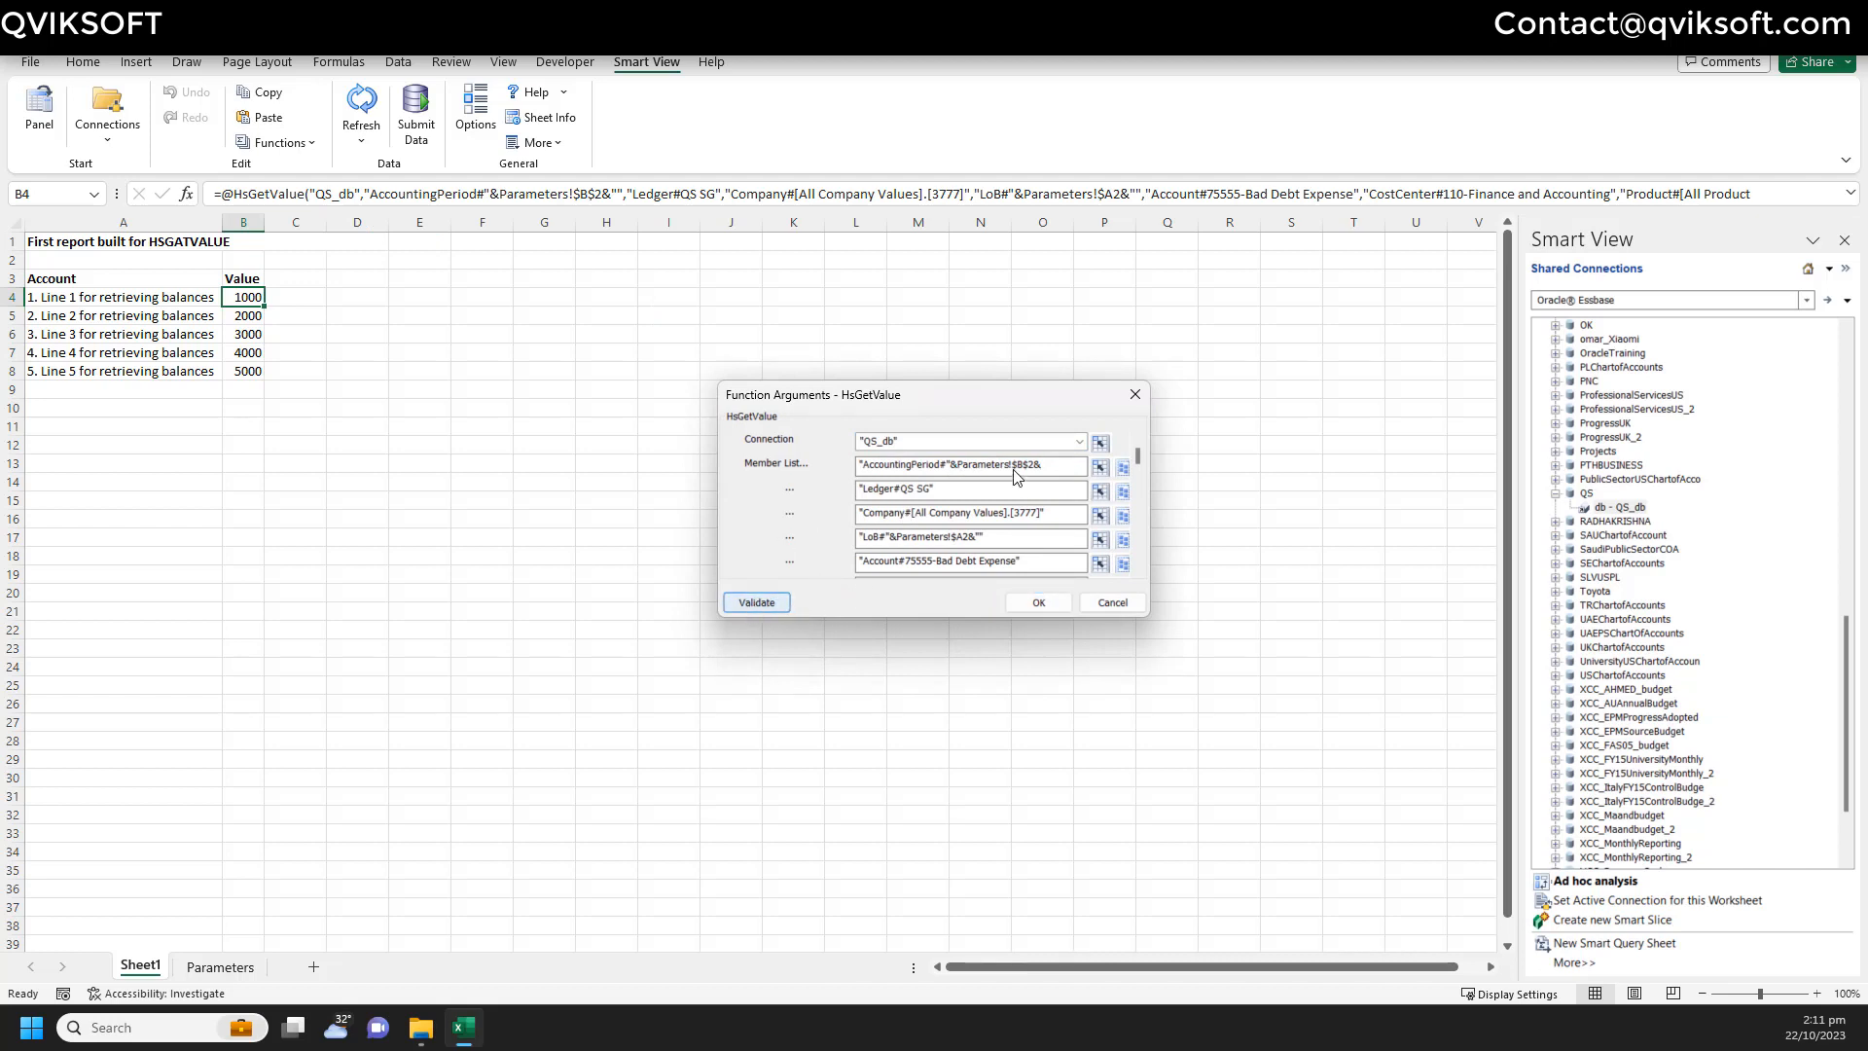
{"action": "left_click", "coordinate": [1060, 468]}
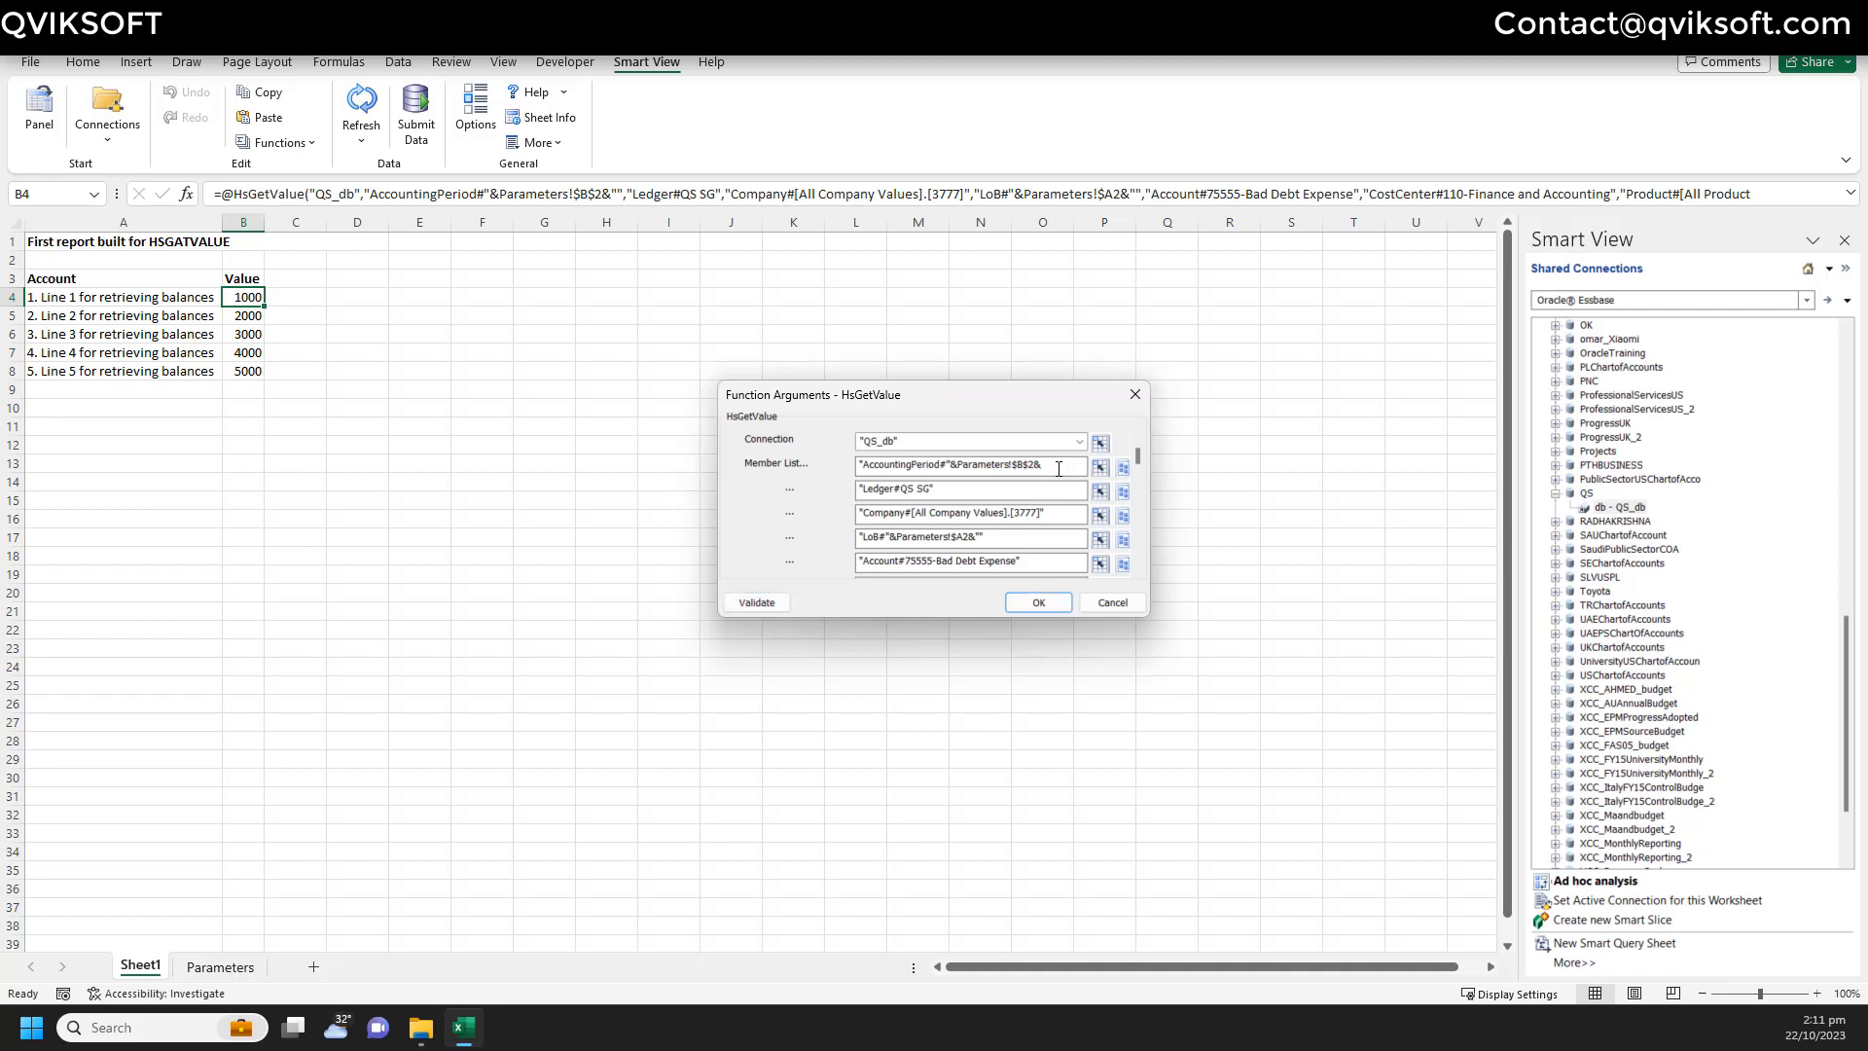
{"action": "left_click", "coordinate": [773, 602]}
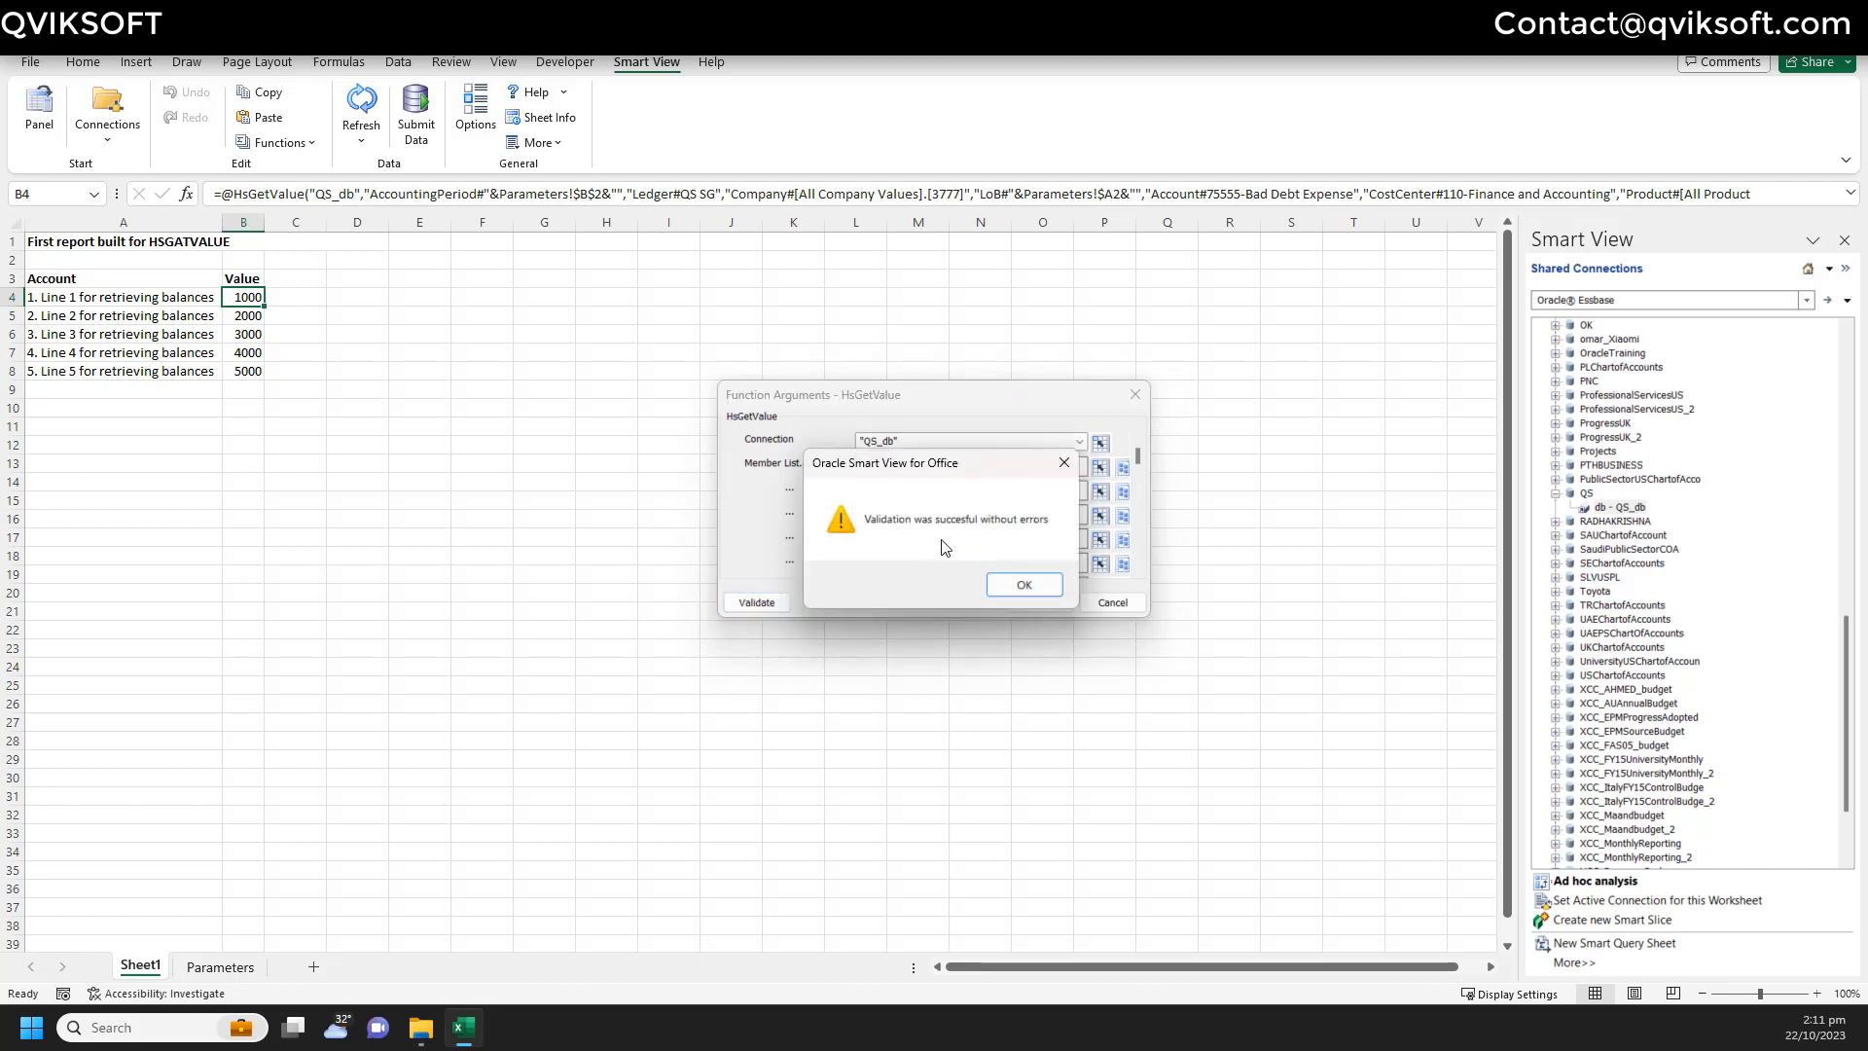
{"action": "left_click", "coordinate": [1021, 582]}
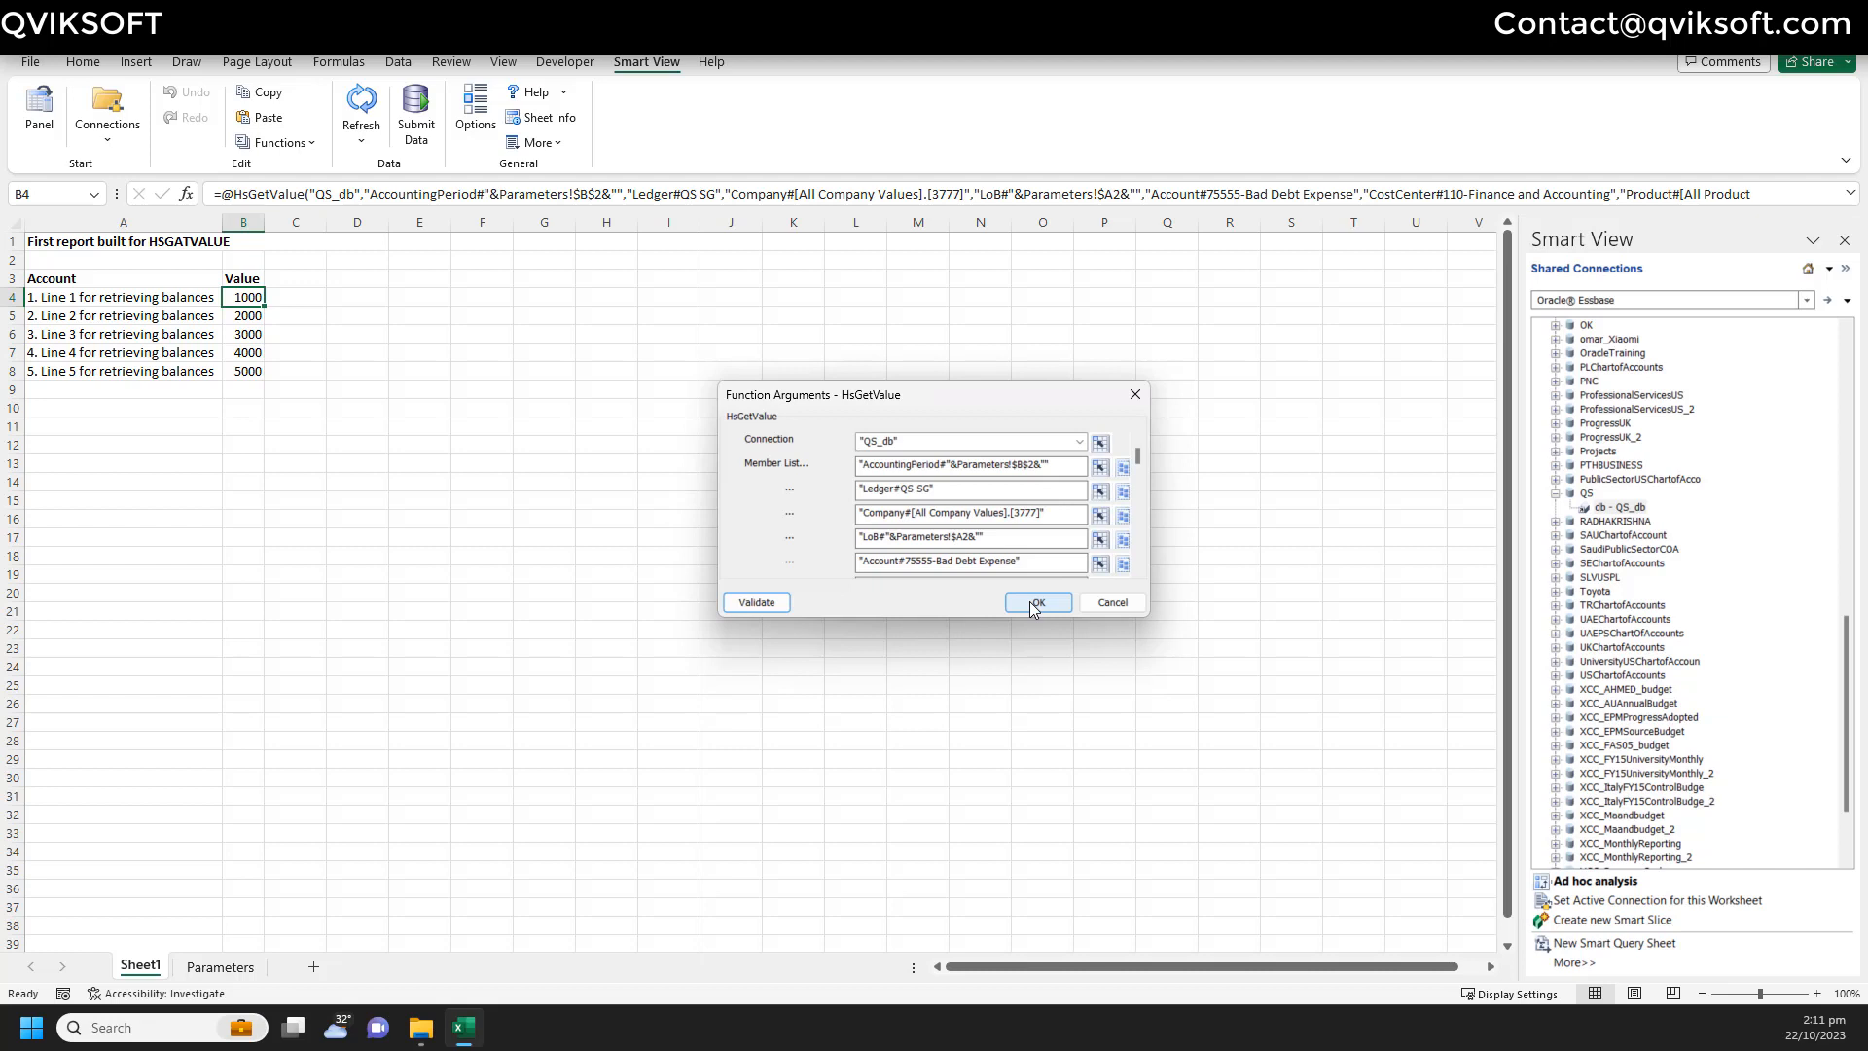
{"action": "left_click", "coordinate": [1034, 603]}
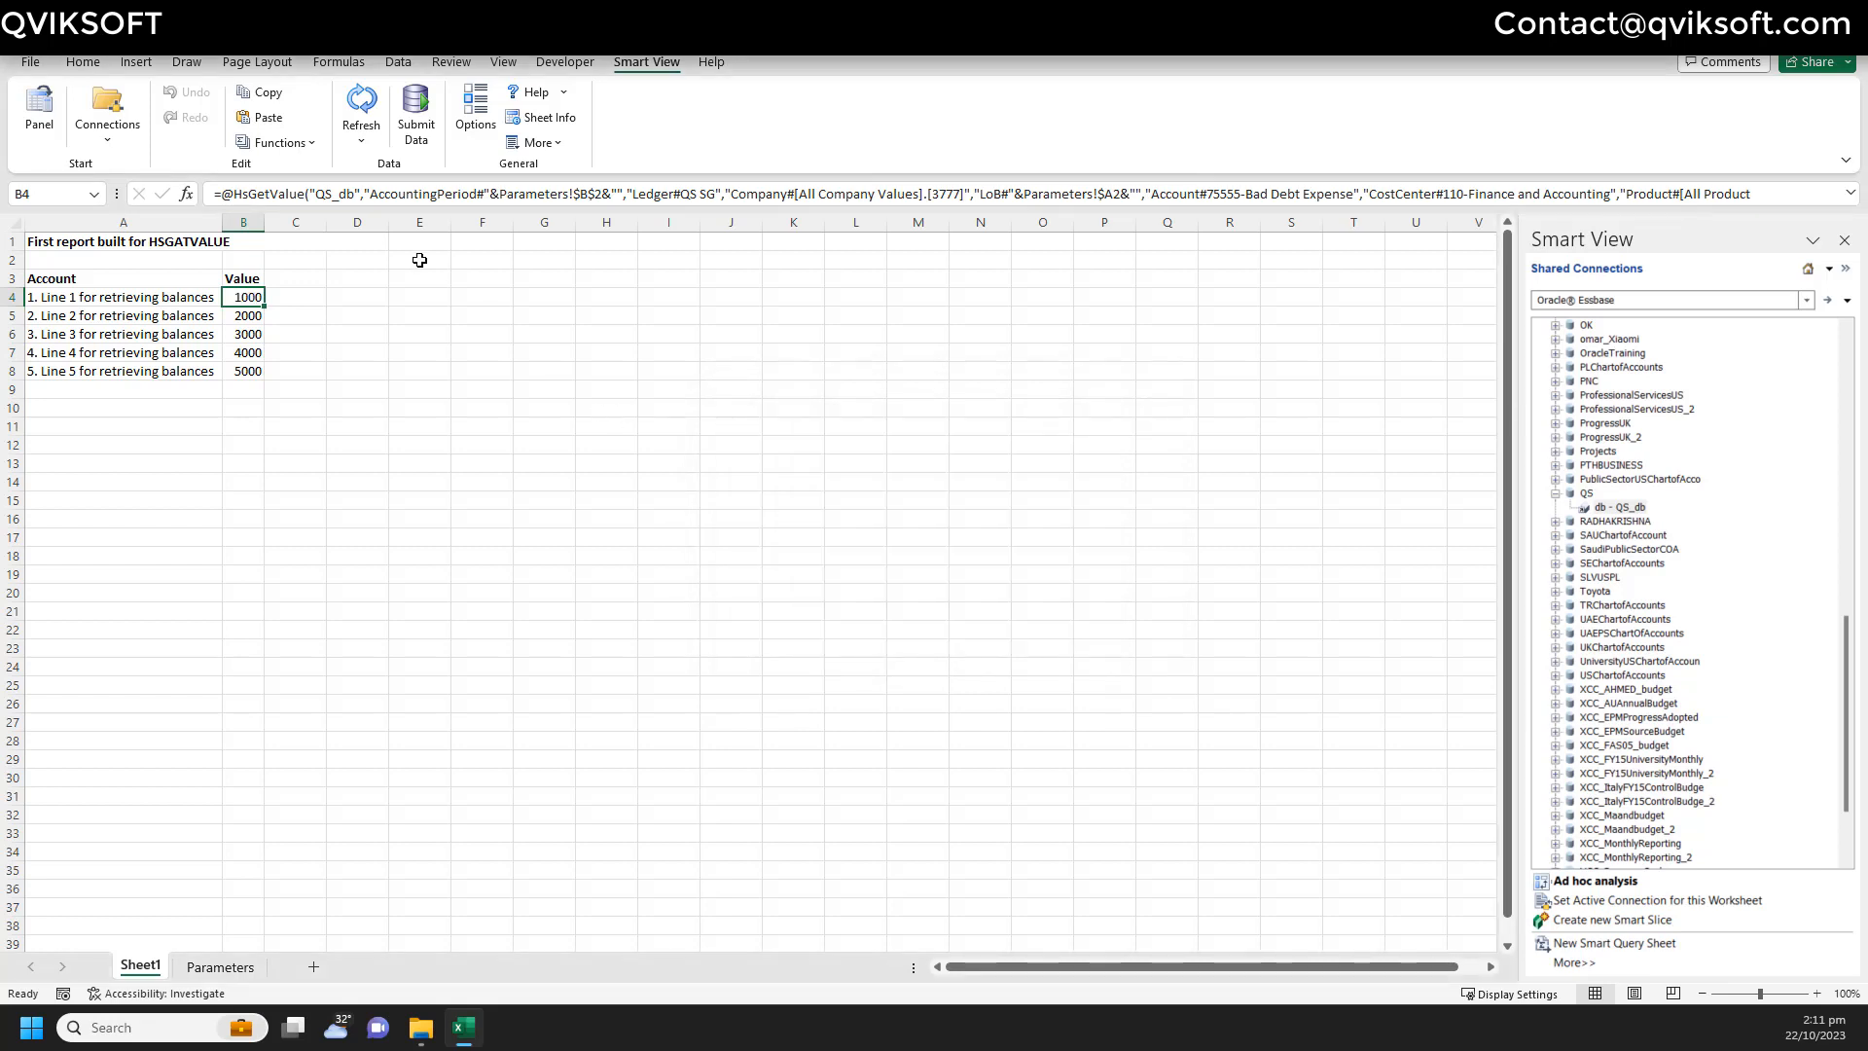
- Refresh the report and close the Smart View panel
{"action": "left_click", "coordinate": [361, 107]}
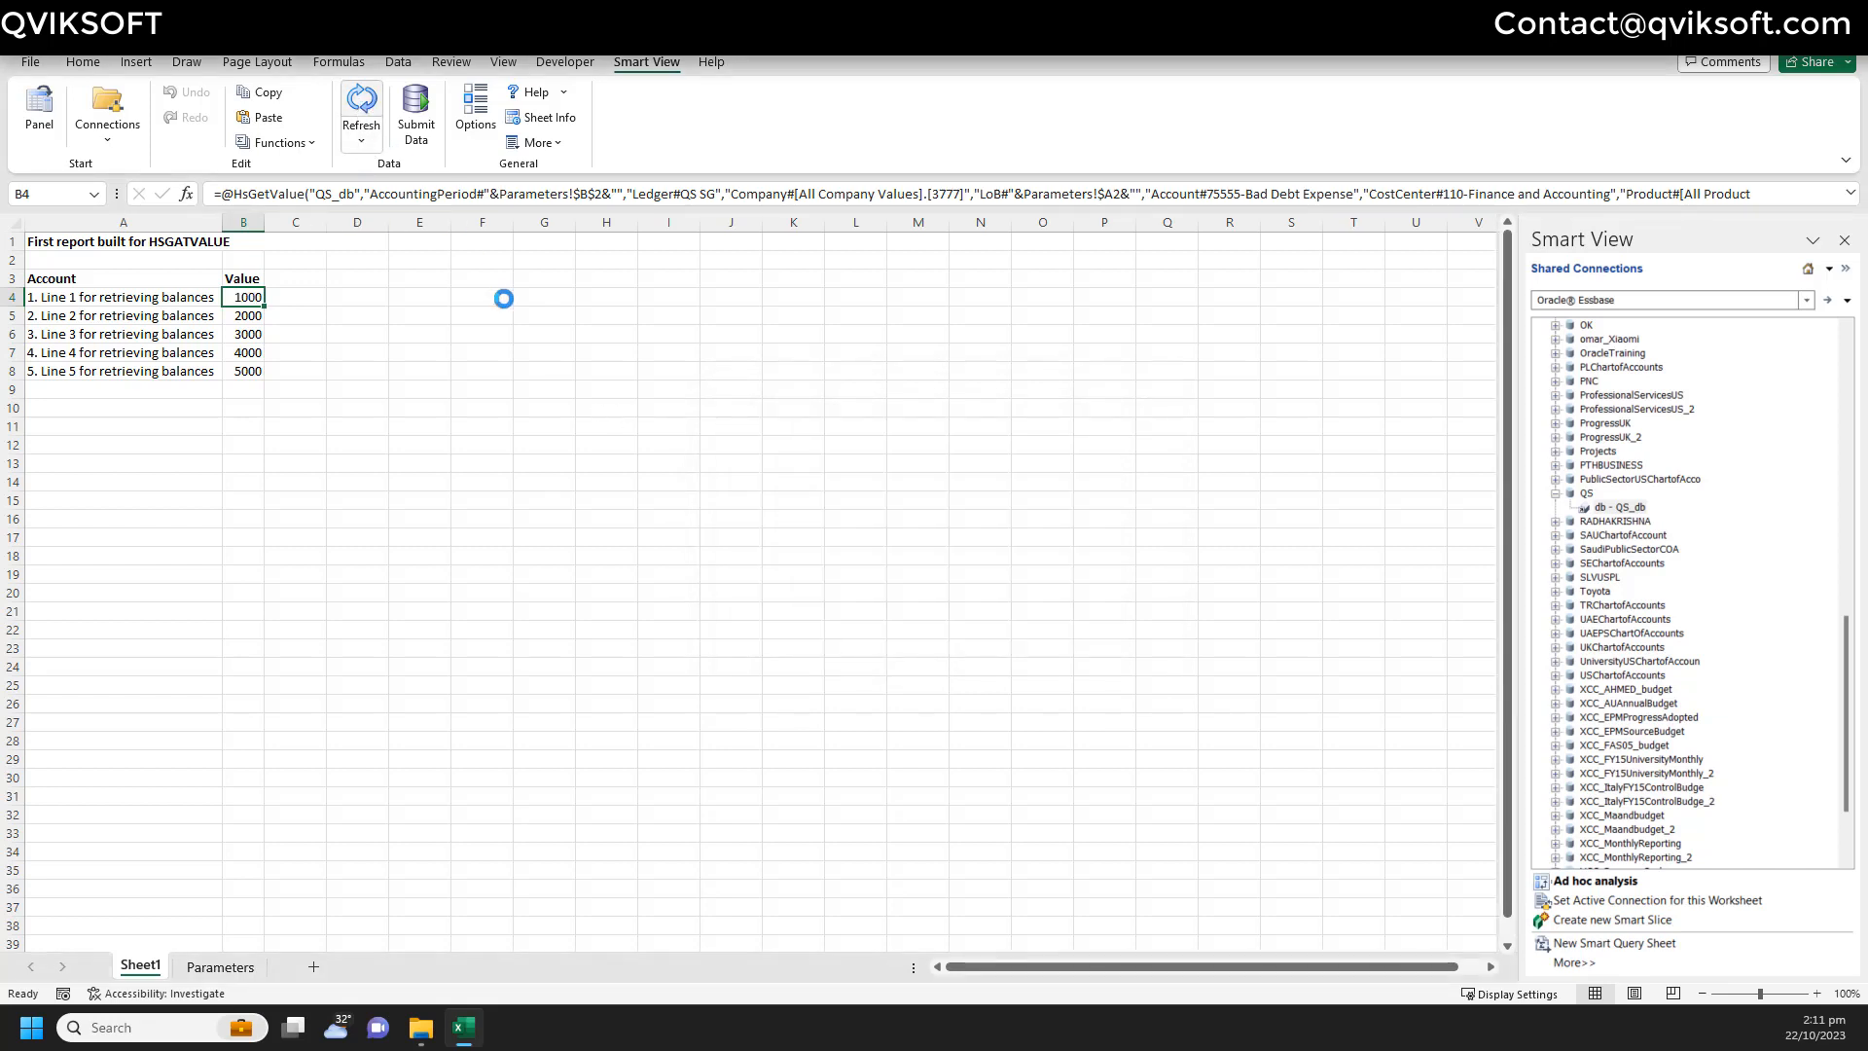
{"action": "left_click", "coordinate": [470, 355]}
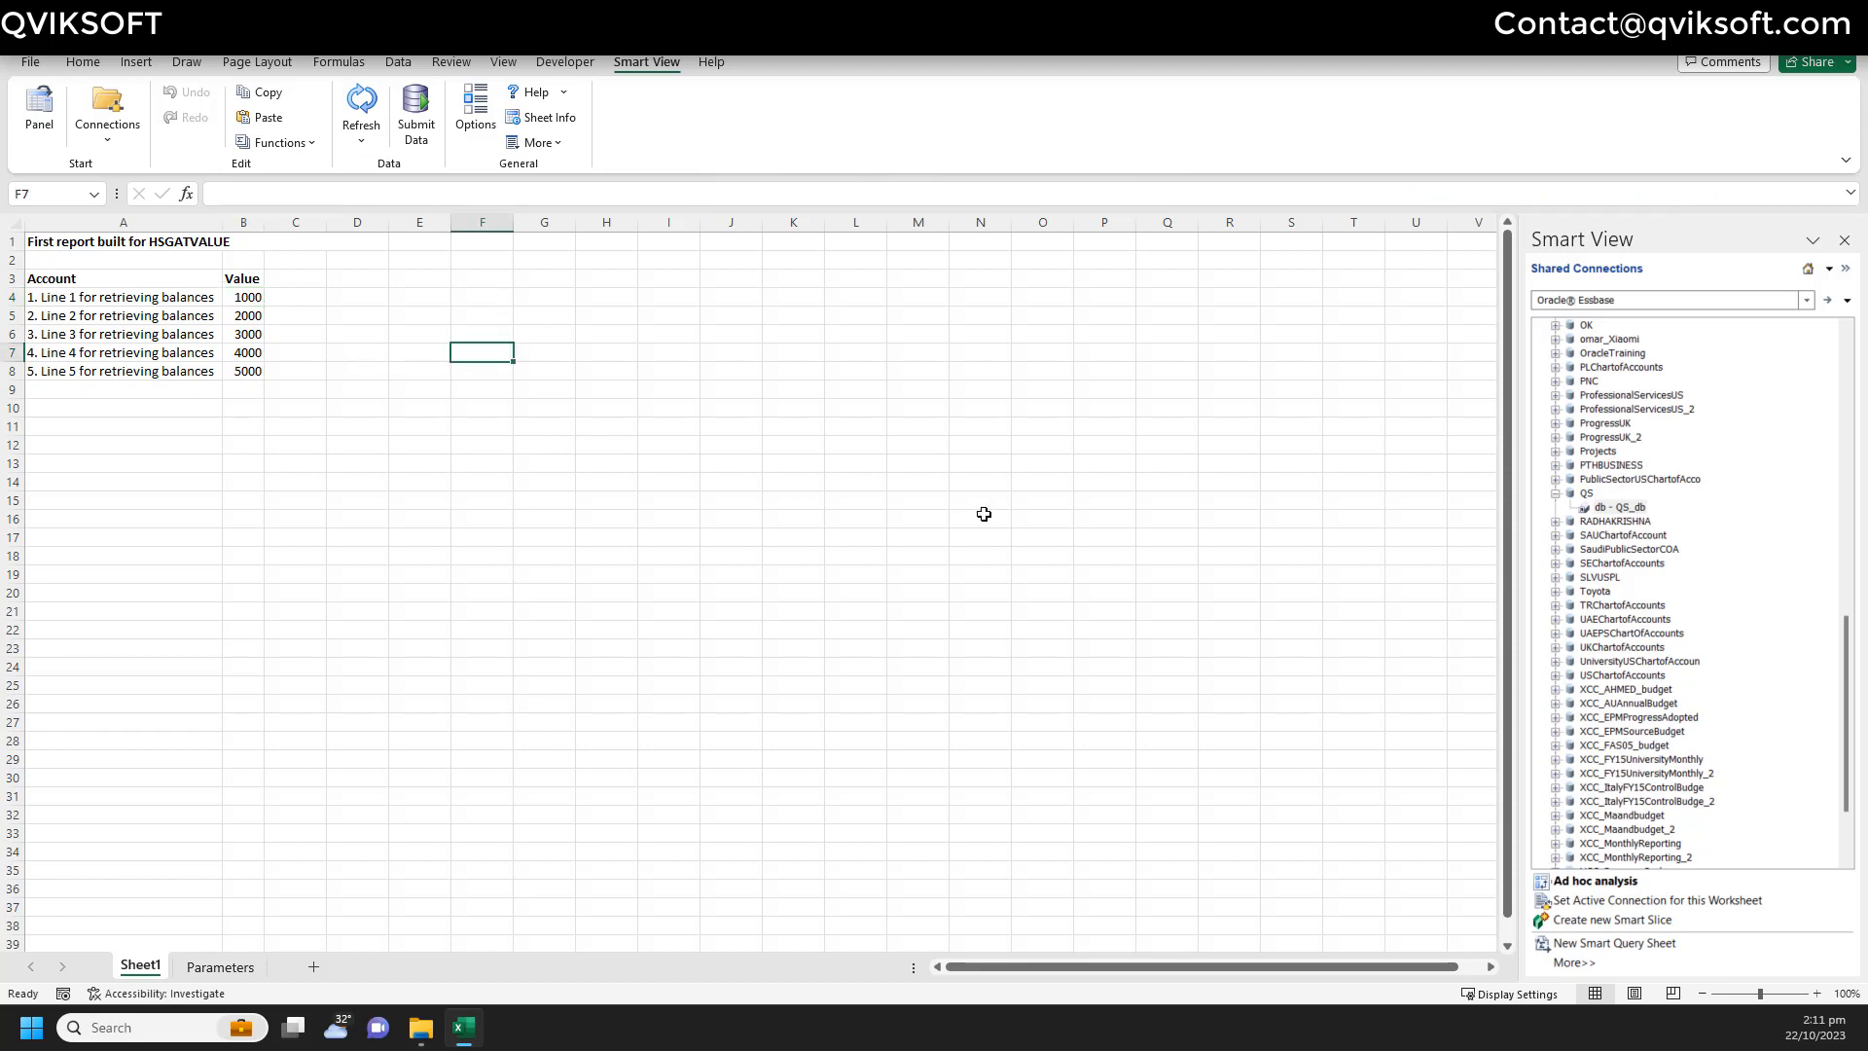
{"action": "left_click", "coordinate": [1843, 241]}
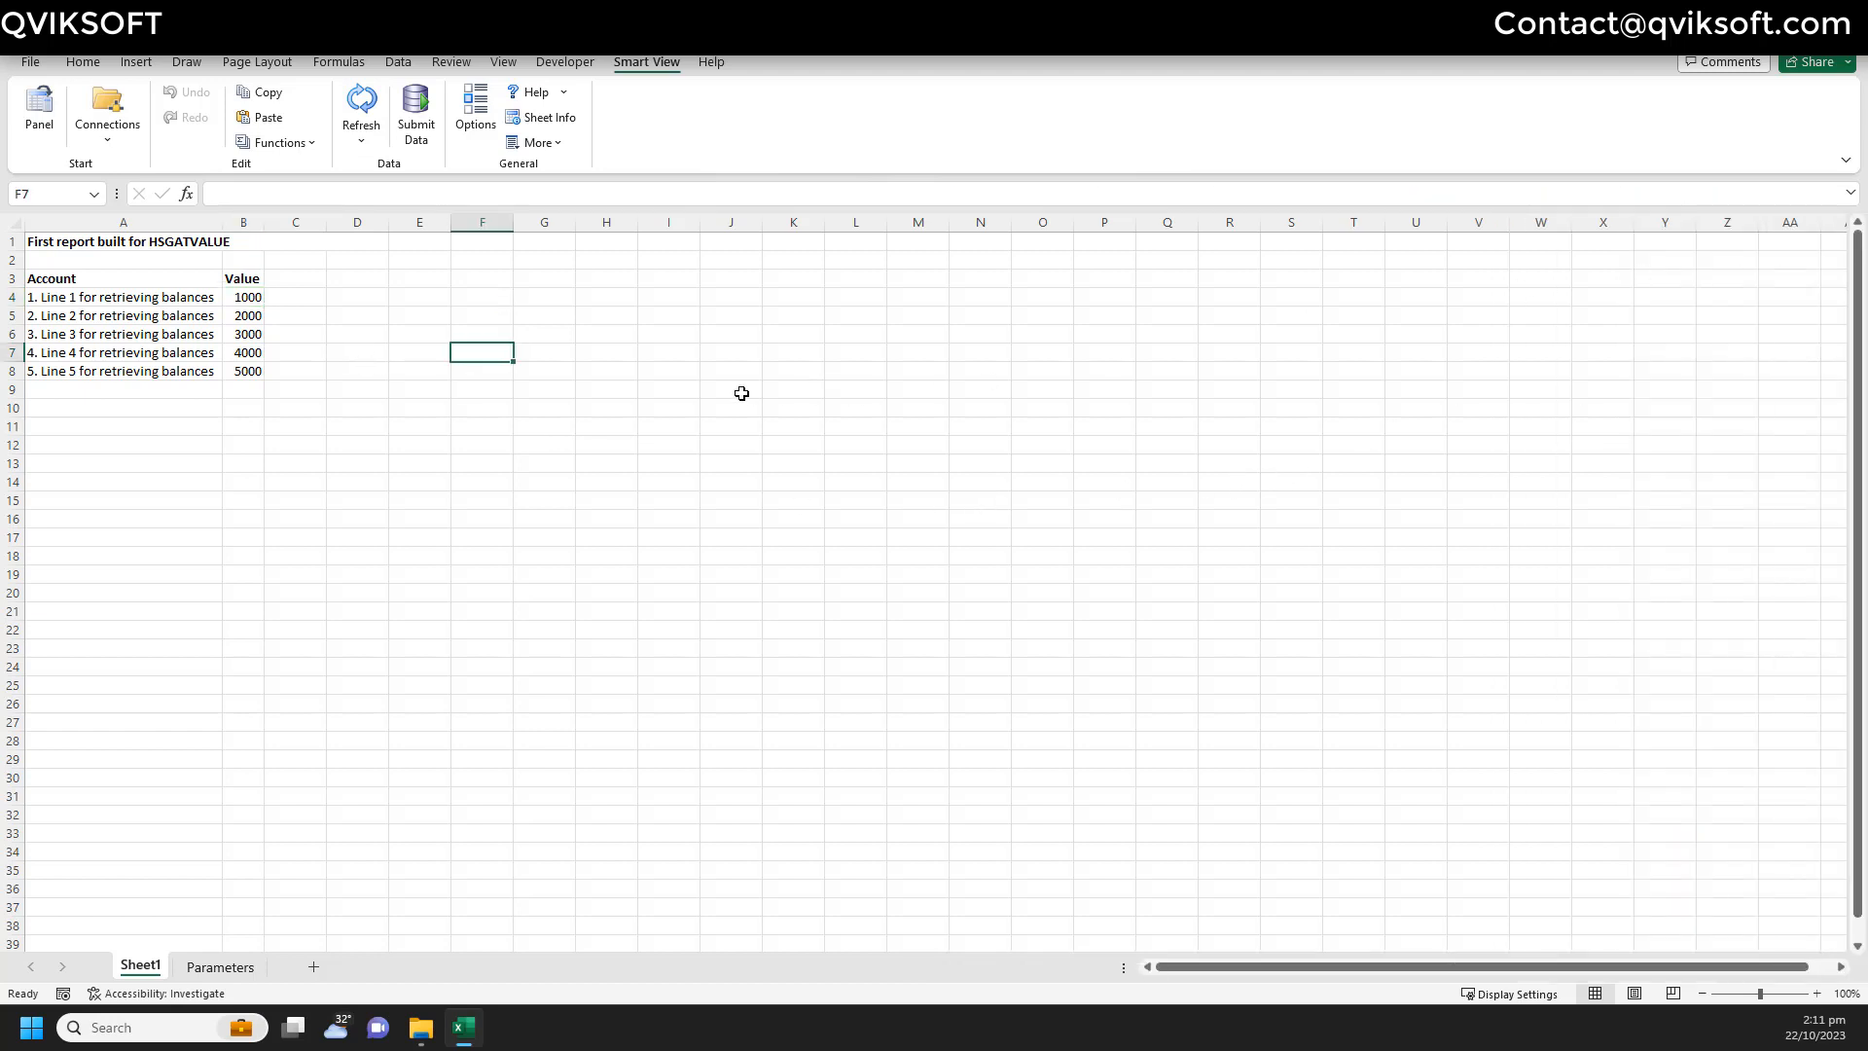
- Review the report area A3:D9, the Parameters sheet, and the B4:B7 values
{"action": "left_click_drag", "start_coordinate": [180, 285], "coordinate": [389, 394]}
{"action": "left_click", "coordinate": [567, 407]}
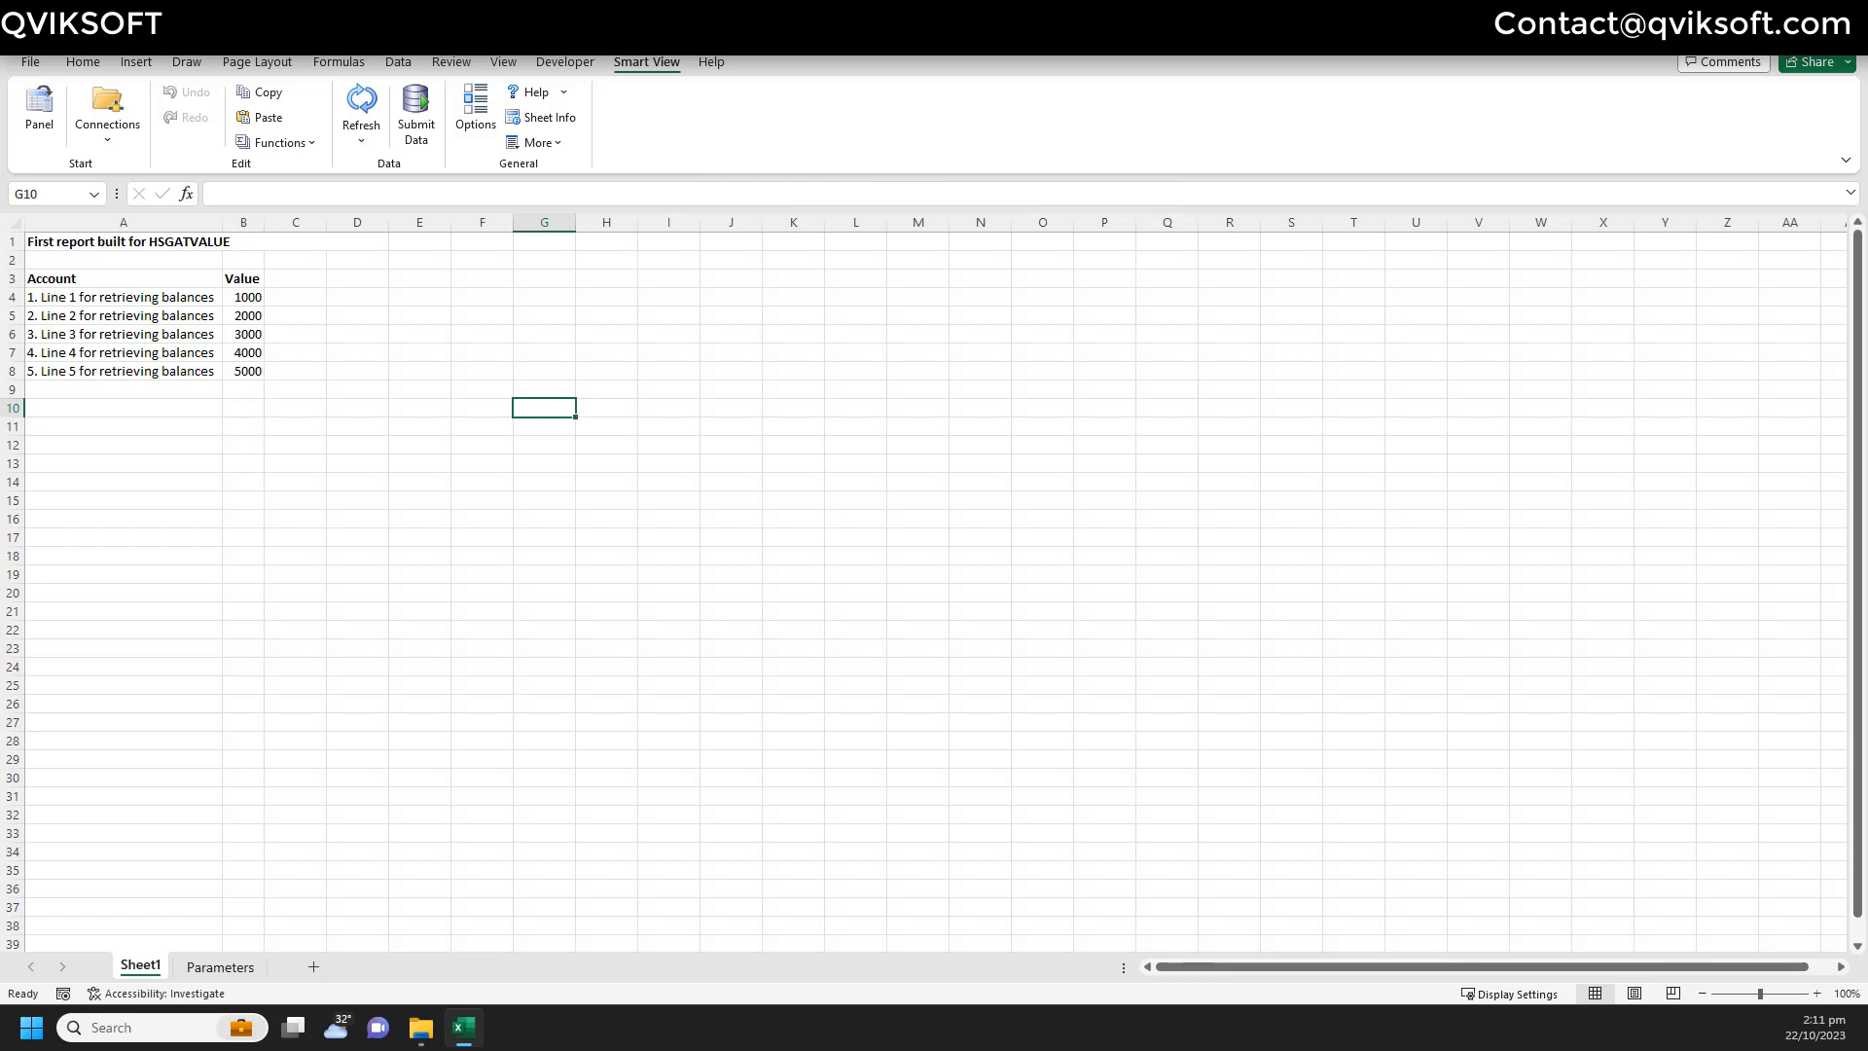
{"action": "left_click", "coordinate": [220, 966]}
{"action": "left_click", "coordinate": [148, 967]}
{"action": "left_click_drag", "start_coordinate": [248, 296], "coordinate": [256, 352]}
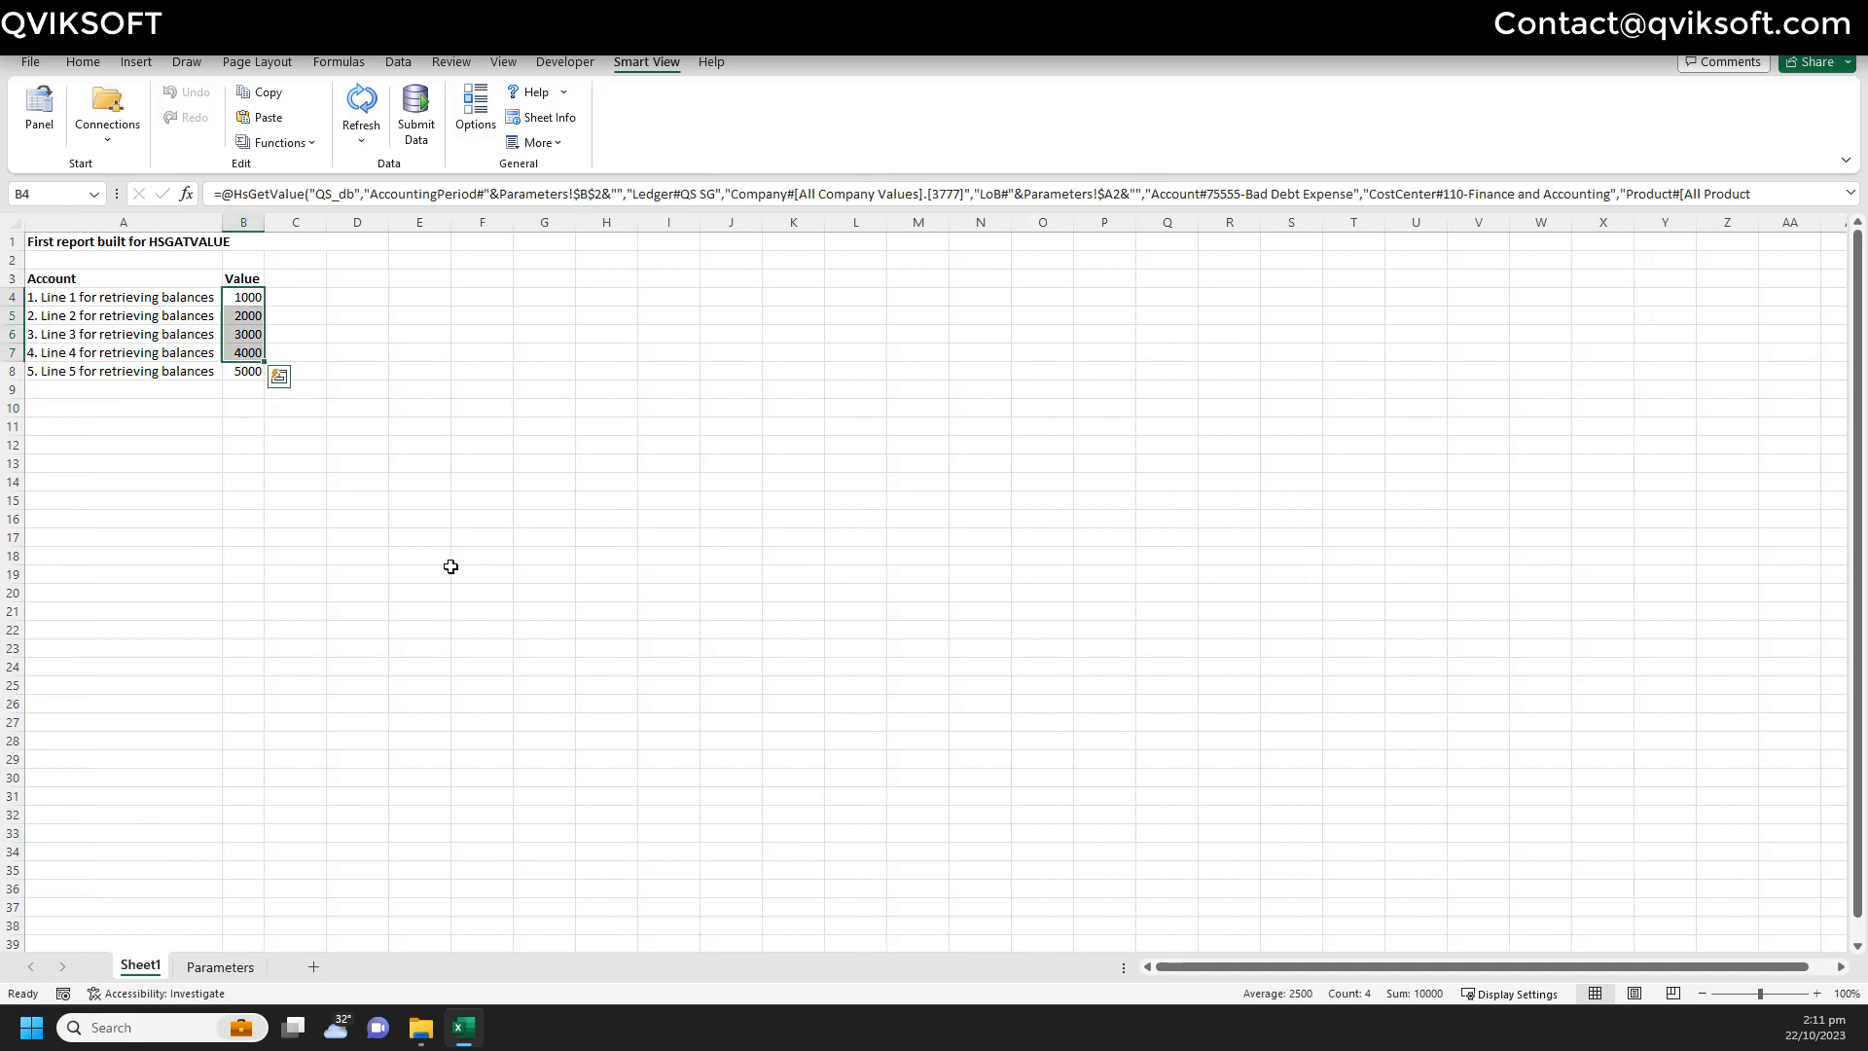